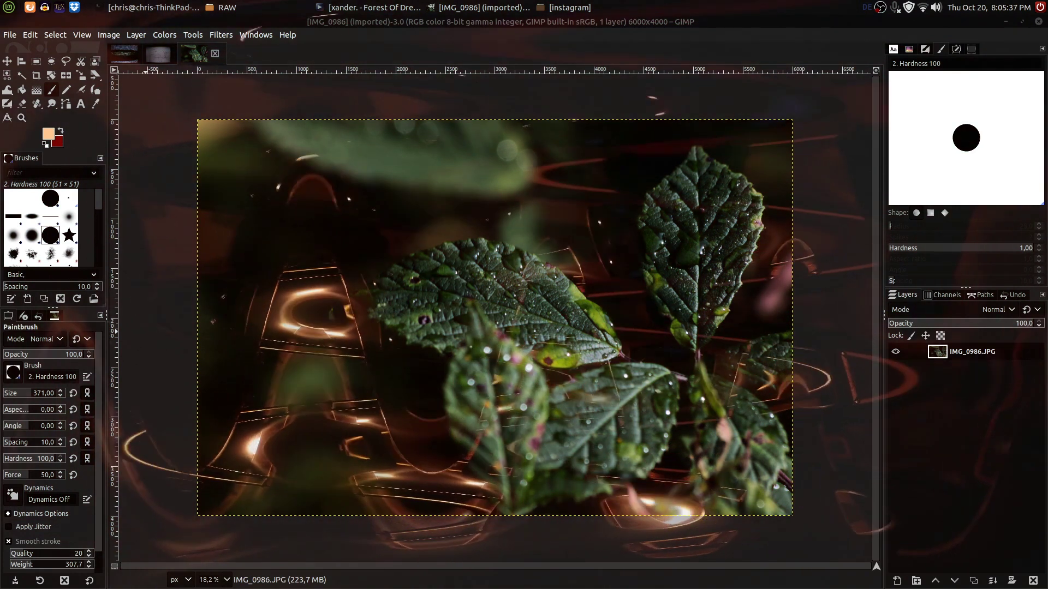
Duplicate the IMG_0986.JPG photo layer twice.
{"action": "left_click", "coordinate": [822, 567]}
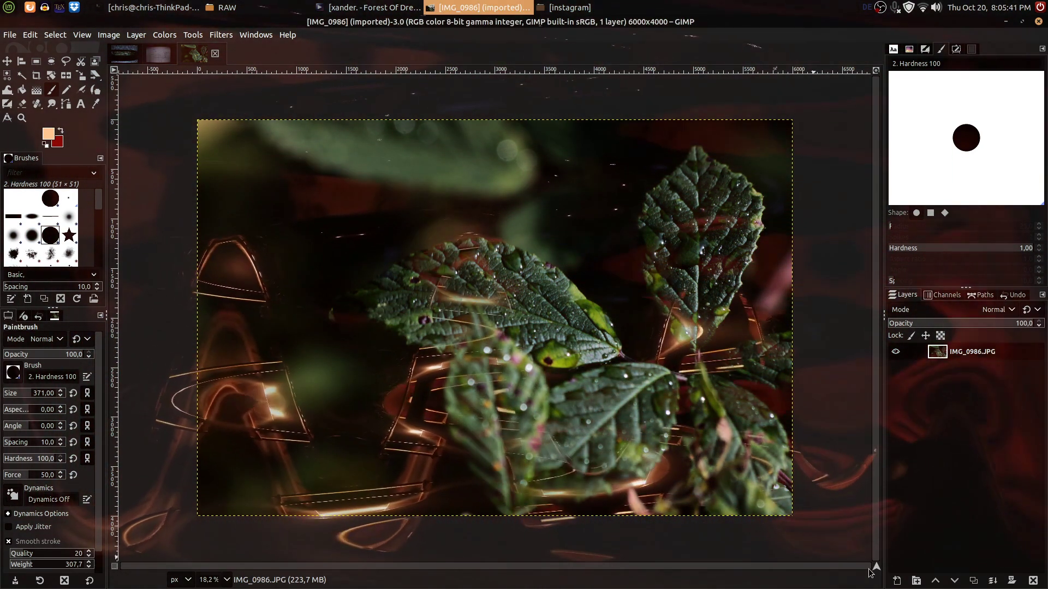
{"action": "left_click", "coordinate": [973, 581]}
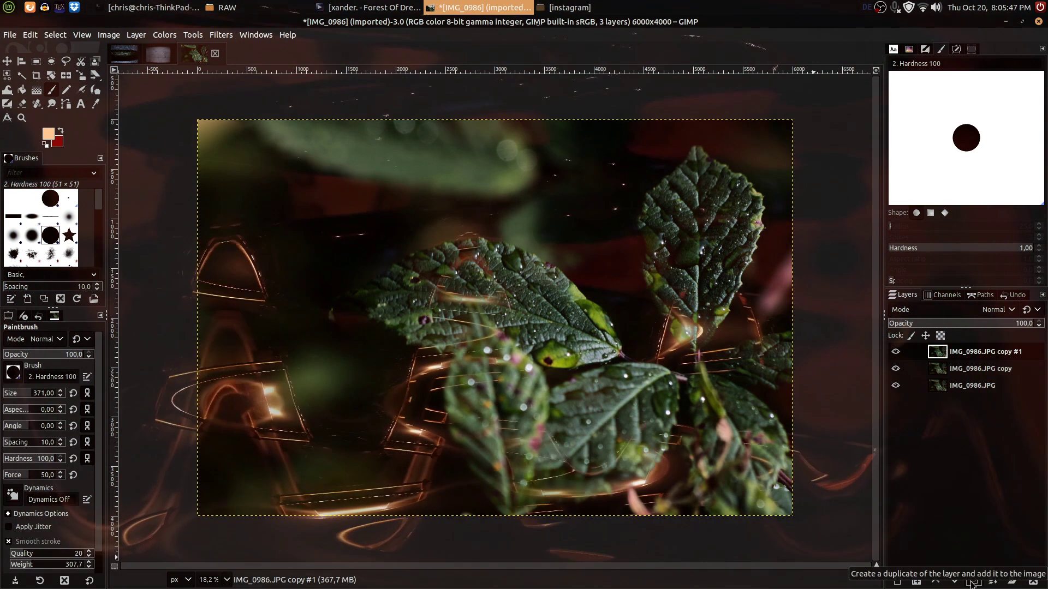
{"action": "key", "text": "XF86AudioLowerVolume"}
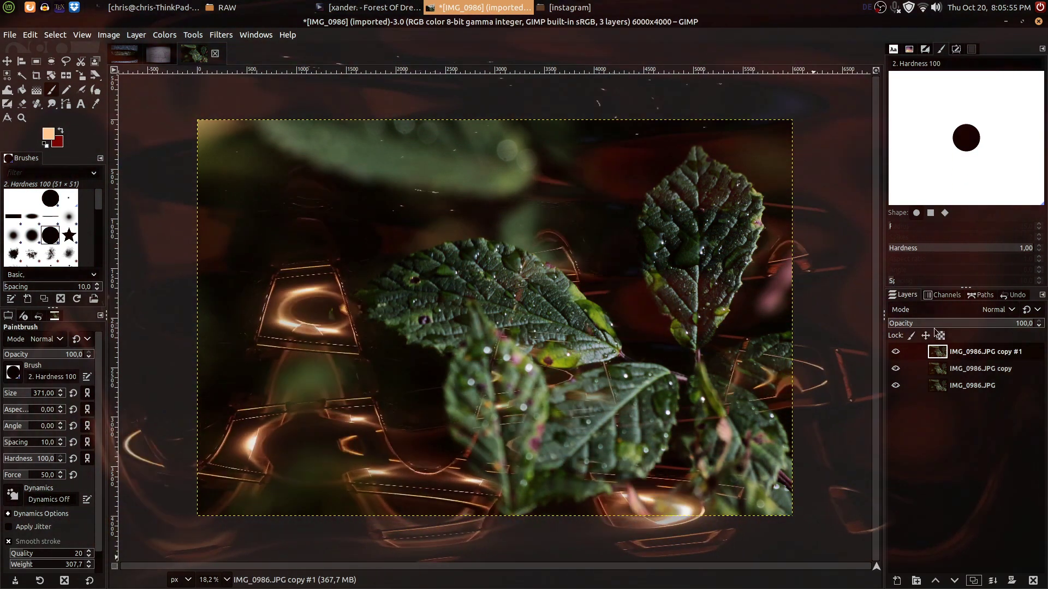
Create a new 6000 x 4000 px layer on top, filled with the muted purple foreground color 6e3162.
{"action": "left_click", "coordinate": [896, 580]}
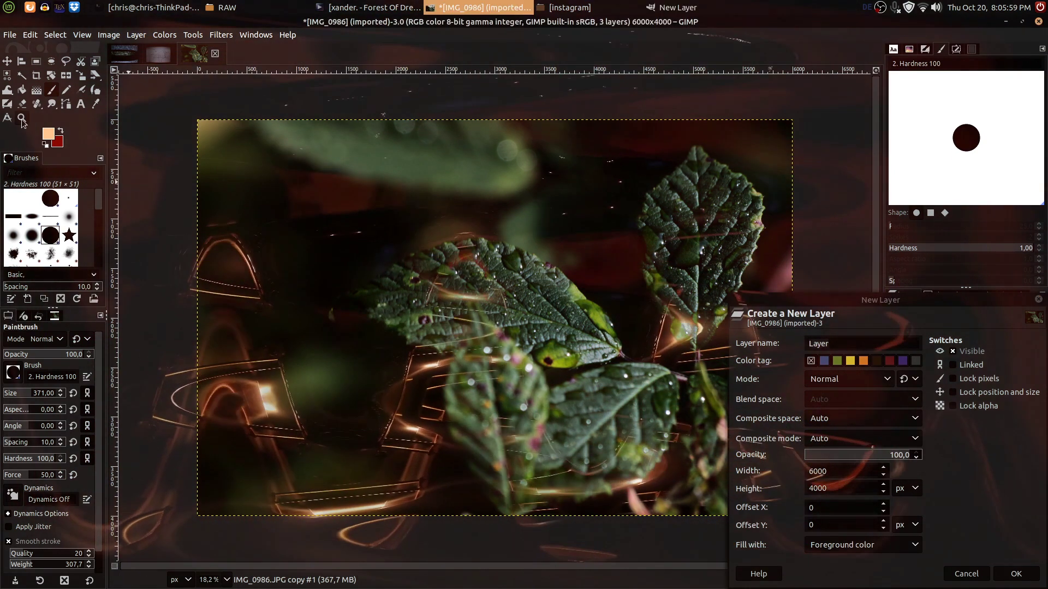
{"action": "left_click", "coordinate": [48, 133]}
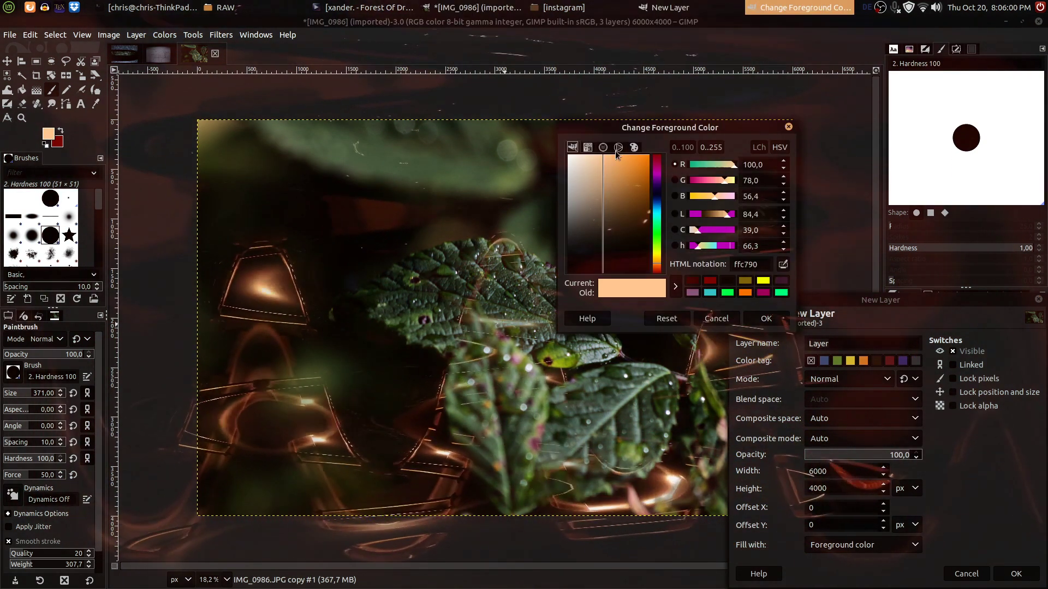
{"action": "left_click", "coordinate": [655, 169]}
{"action": "left_click_drag", "start_coordinate": [648, 170], "coordinate": [649, 155]}
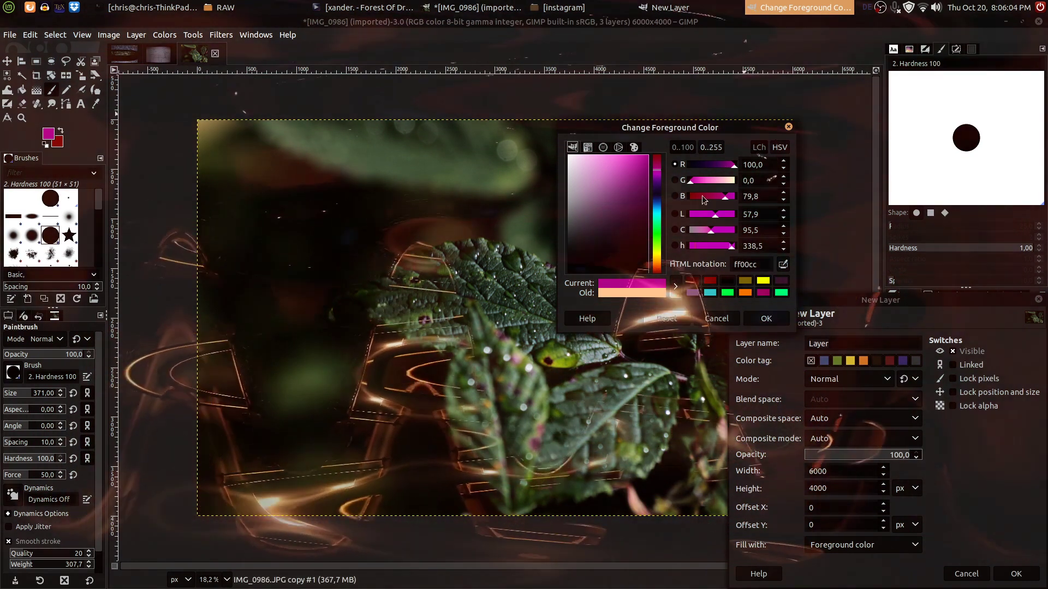
{"action": "left_click", "coordinate": [781, 280]}
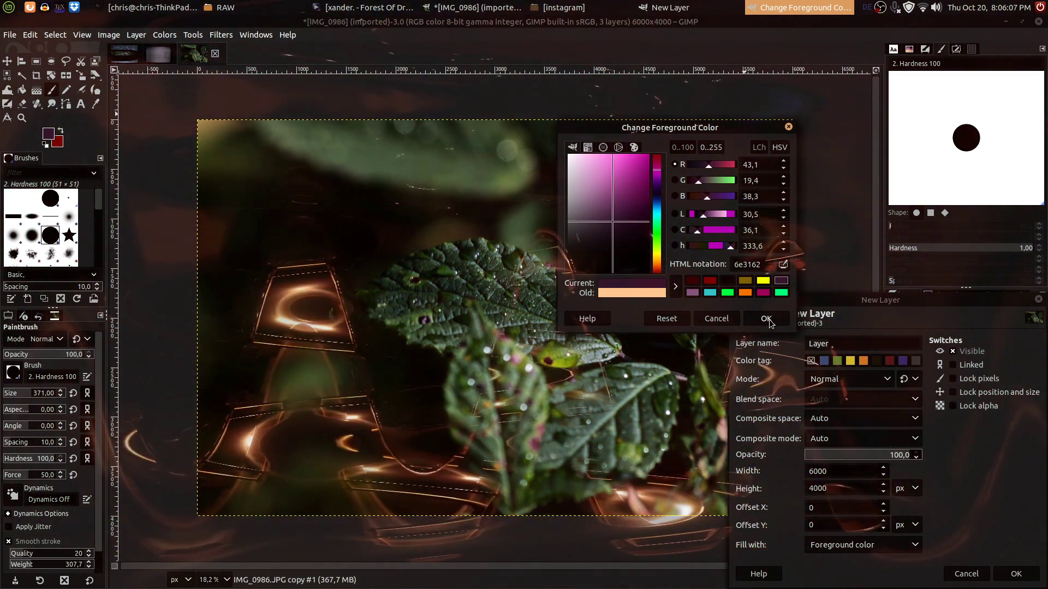
{"action": "left_click", "coordinate": [766, 318]}
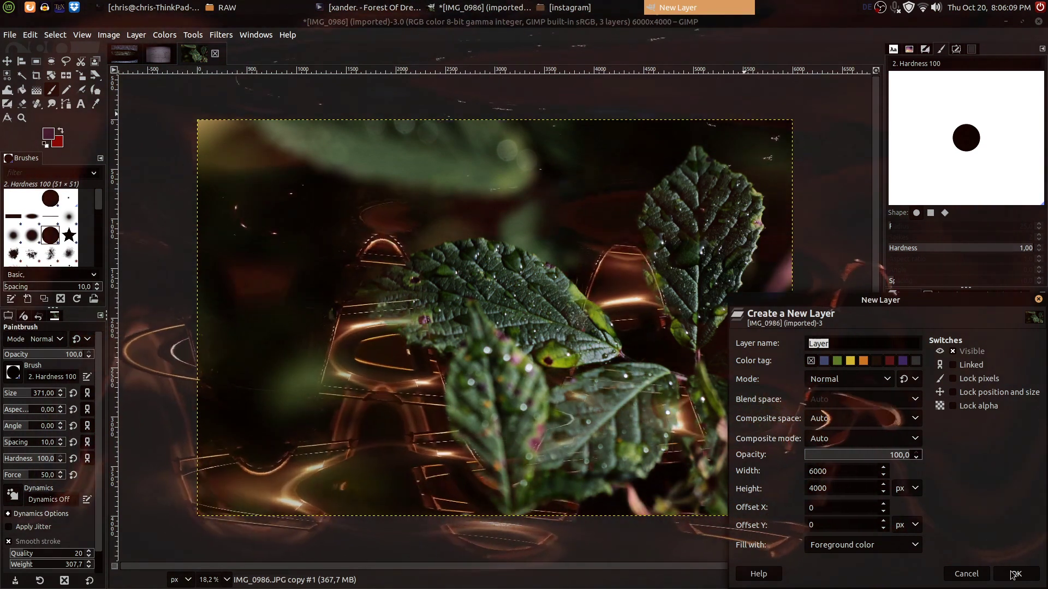
{"action": "key", "text": "Return"}
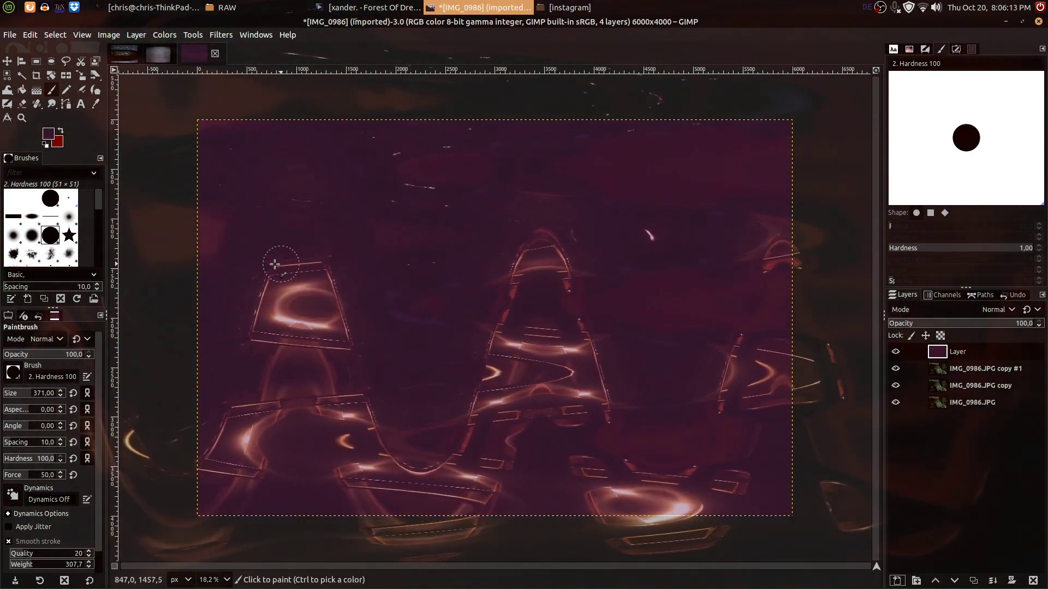
Change the foreground color to violet 8300ff and fill the whole new layer with it using Bucket Fill.
{"action": "left_click", "coordinate": [49, 134]}
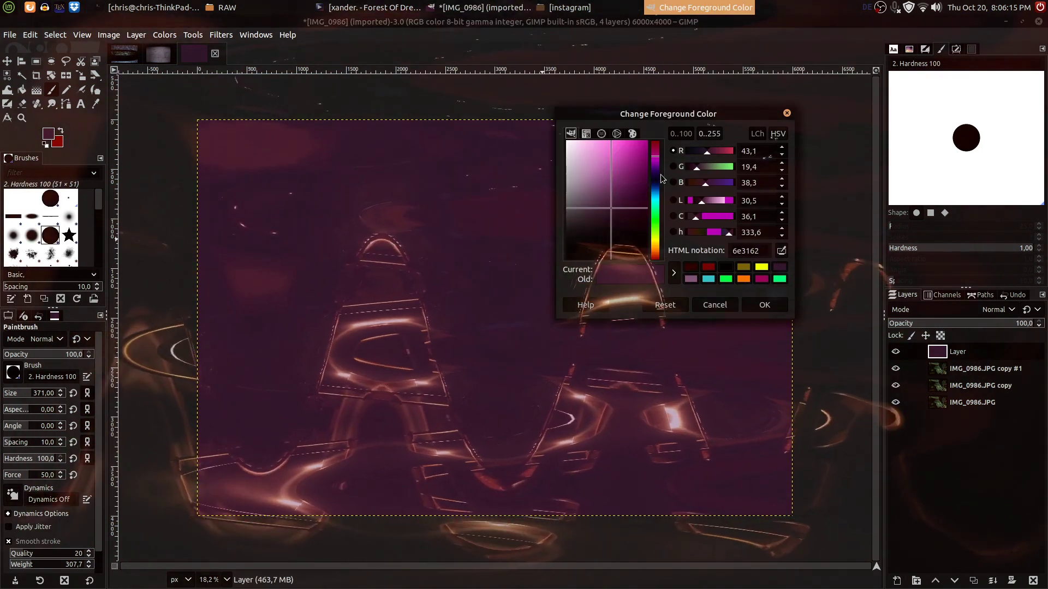
{"action": "left_click", "coordinate": [655, 170]}
{"action": "left_click_drag", "start_coordinate": [633, 161], "coordinate": [666, 132]}
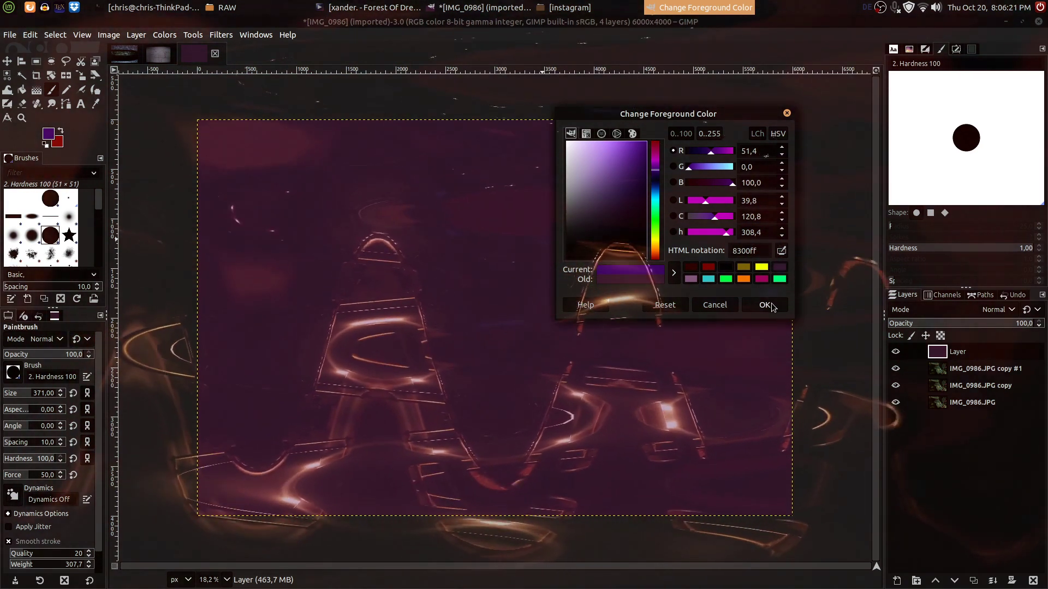
{"action": "left_click", "coordinate": [766, 305]}
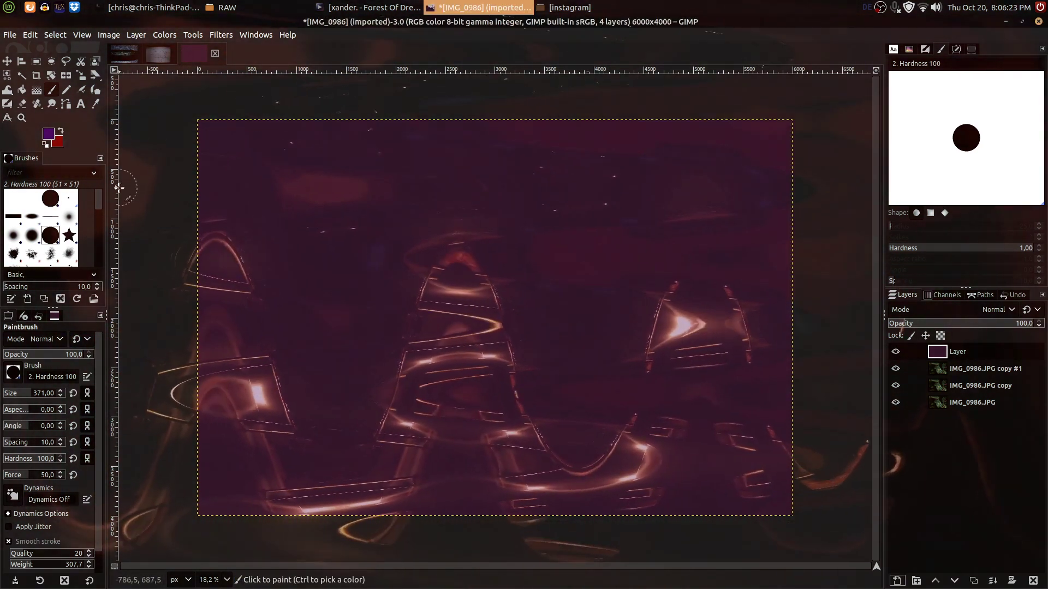
{"action": "left_click", "coordinate": [23, 90]}
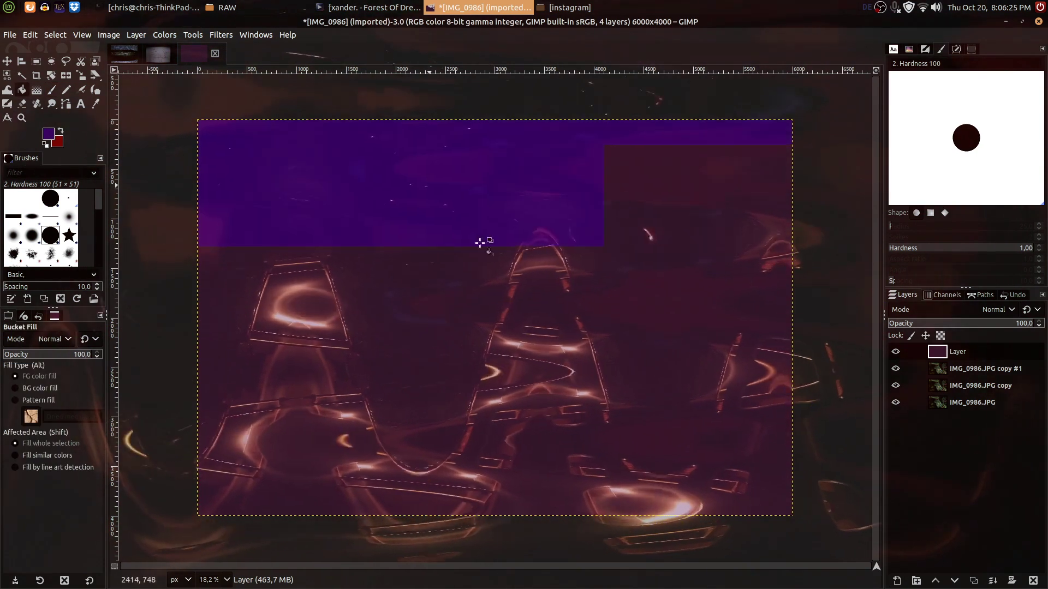
{"action": "left_click", "coordinate": [562, 341]}
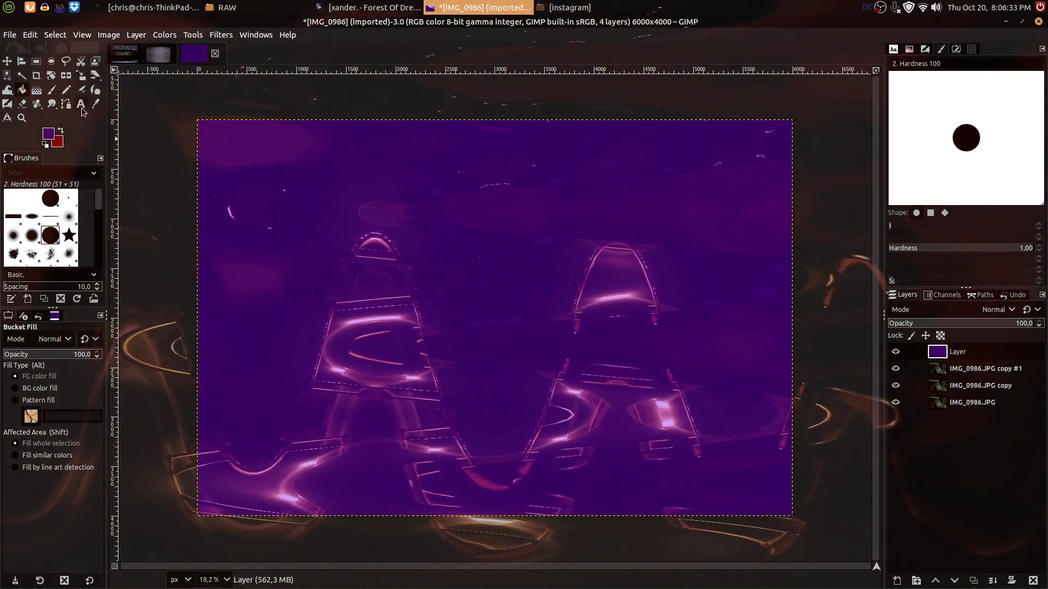
Swap the foreground and background colors, and set the foreground color to yellow f3ff00.
{"action": "left_click", "coordinate": [64, 133]}
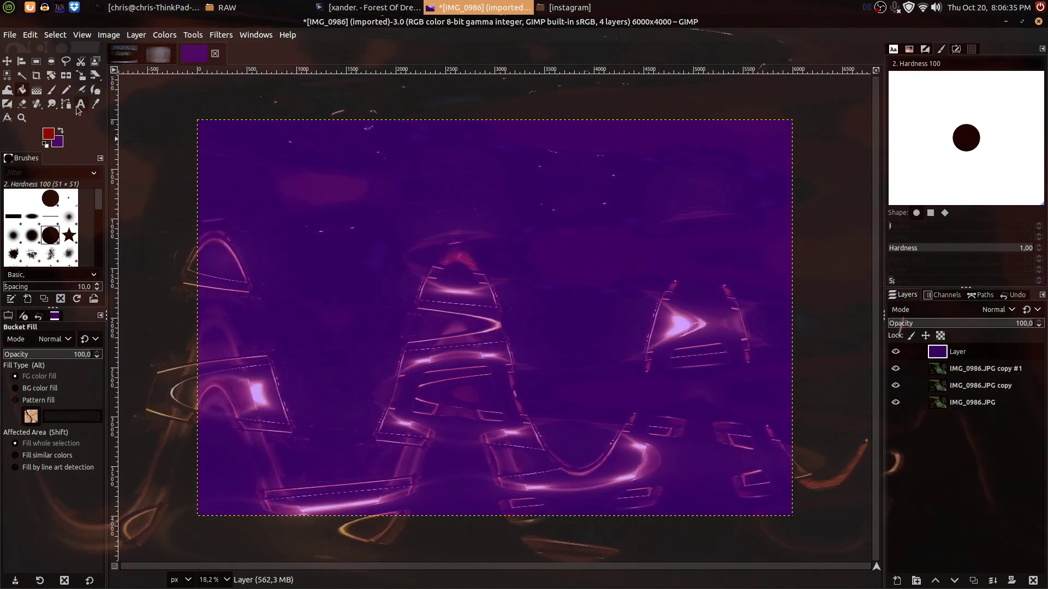
{"action": "left_click", "coordinate": [48, 134]}
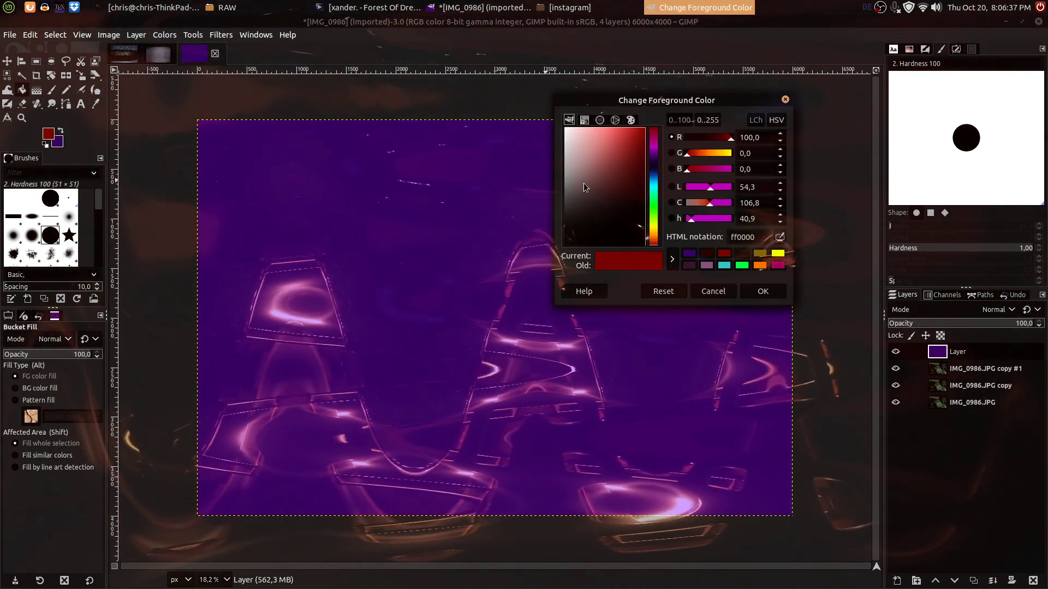
{"action": "left_click", "coordinate": [779, 258]}
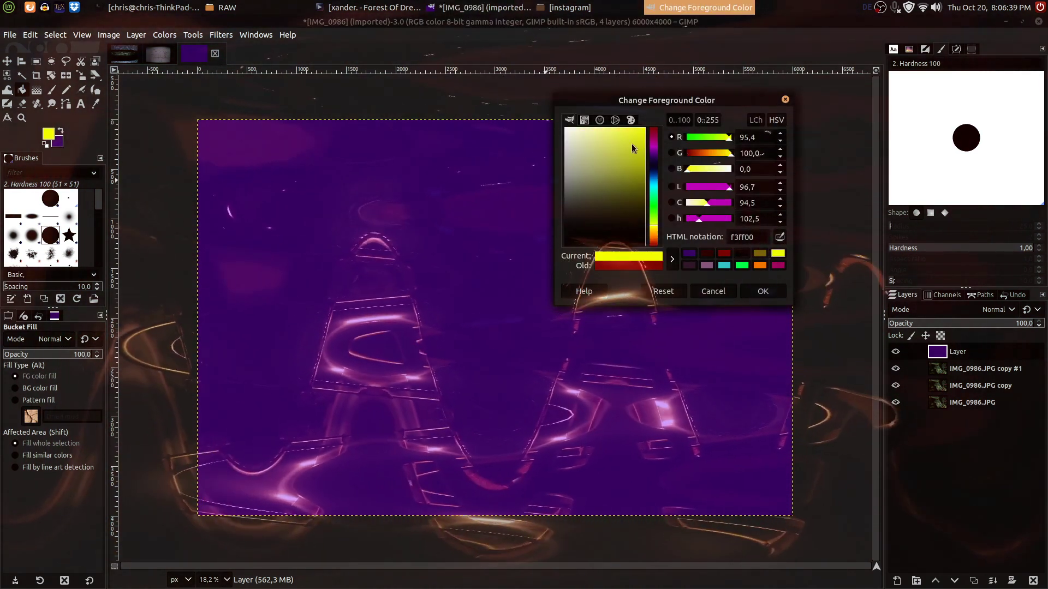
{"action": "left_click", "coordinate": [762, 291]}
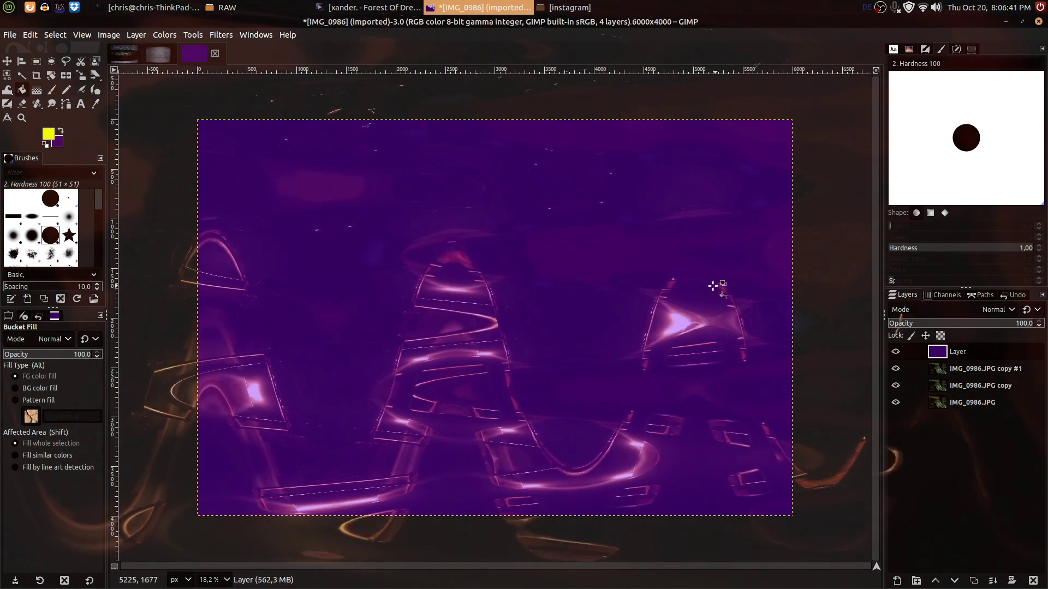
Add yellow text reading "I love you" and, after a blank line, "when you smile..." on the upper-left part of the violet canvas.
{"action": "key", "text": "t"}
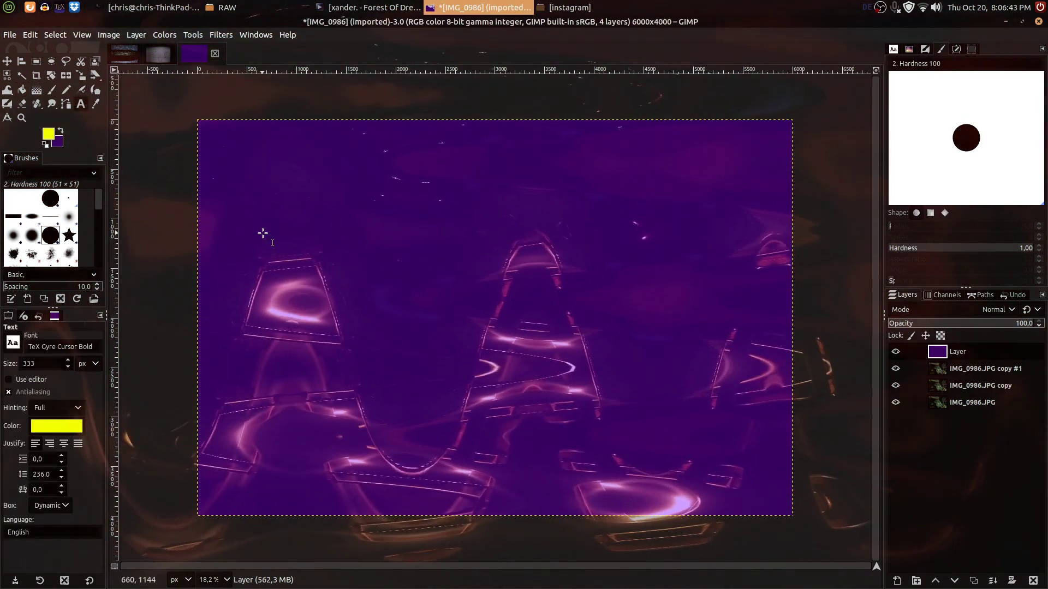
{"action": "left_click", "coordinate": [231, 185]}
{"action": "type", "text": "I"}
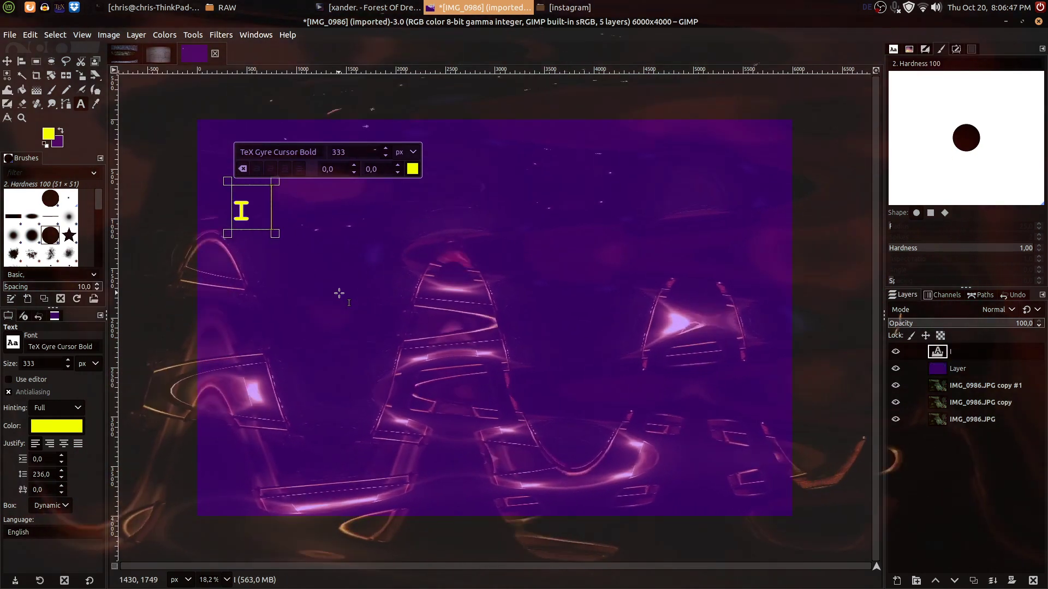
{"action": "type", "text": " love you"}
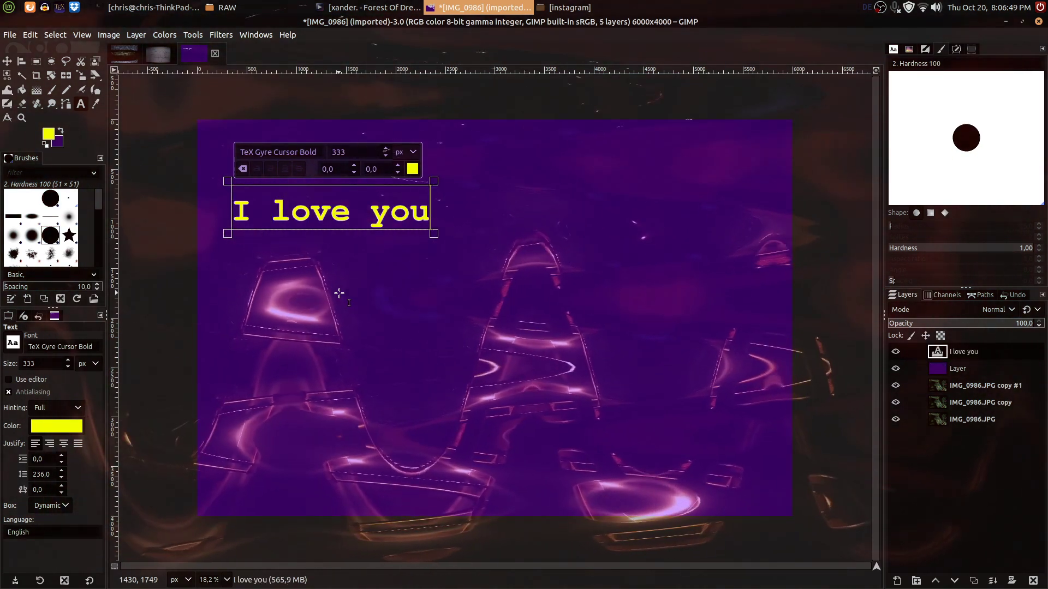
{"action": "key", "text": "Return"}
{"action": "key", "text": "Return"}
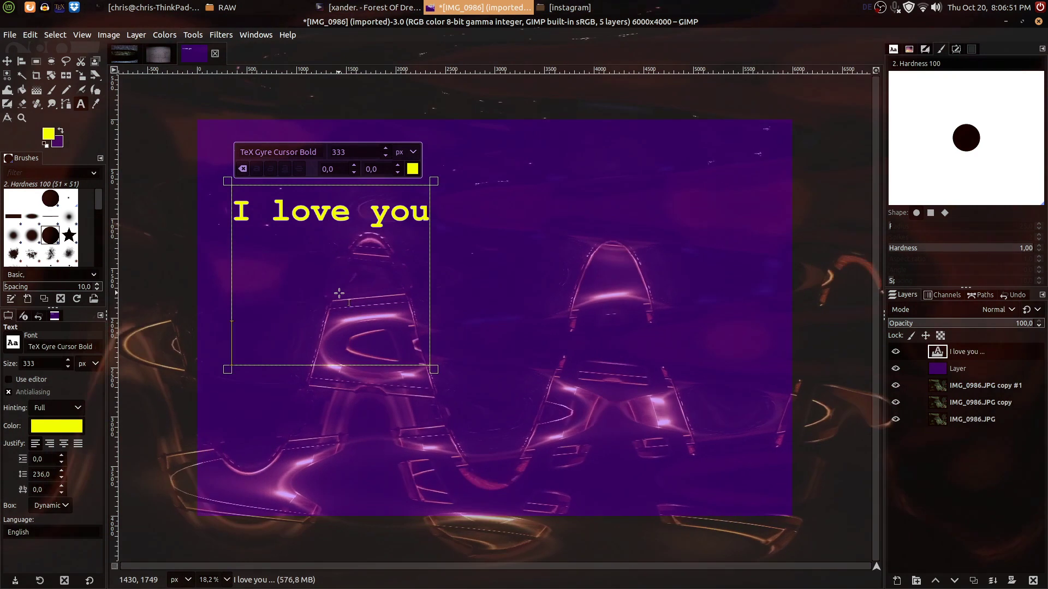
{"action": "type", "text": "W"}
{"action": "key", "text": "BackSpace"}
{"action": "type", "text": "hen"}
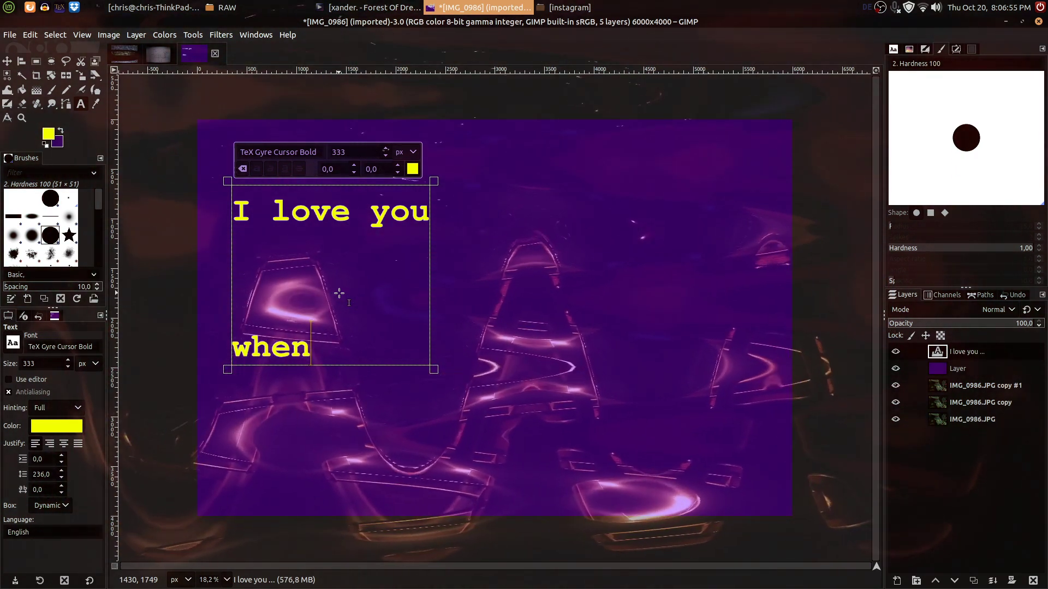
{"action": "key", "text": "BackSpace"}
{"action": "type", "text": "you smile..."}
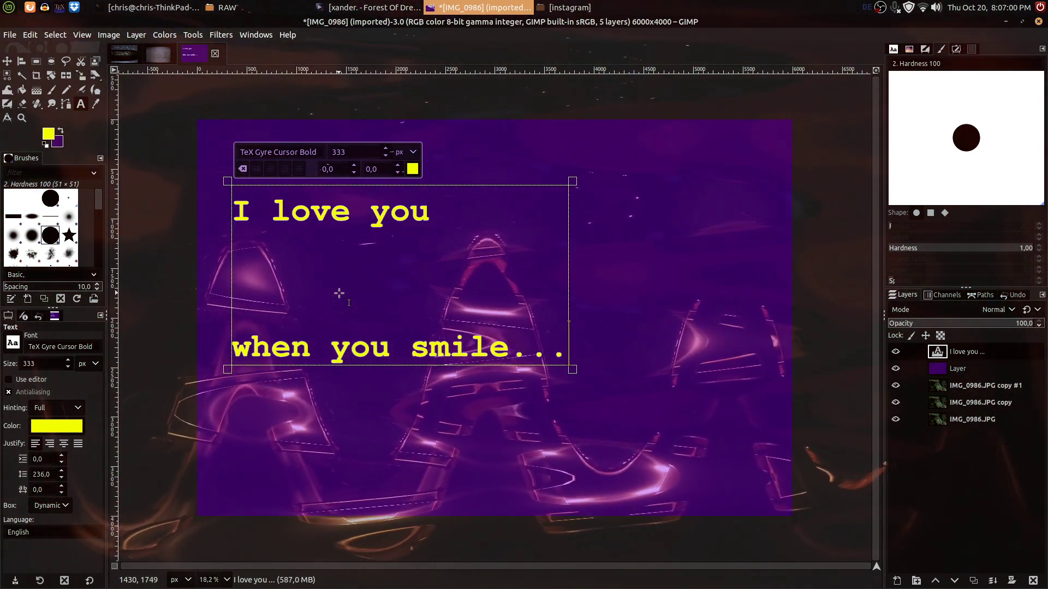
Increase the size of all the text to 488 px.
{"action": "key", "text": "ctrl+a"}
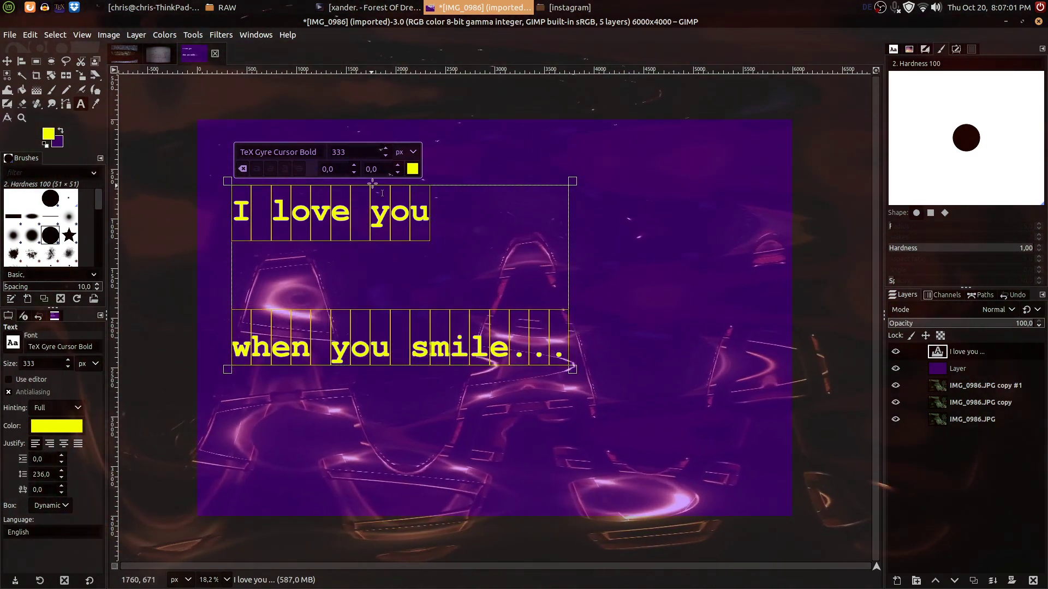
{"action": "left_click", "coordinate": [386, 150]}
{"action": "left_click_drag", "start_coordinate": [387, 153], "coordinate": [387, 153]}
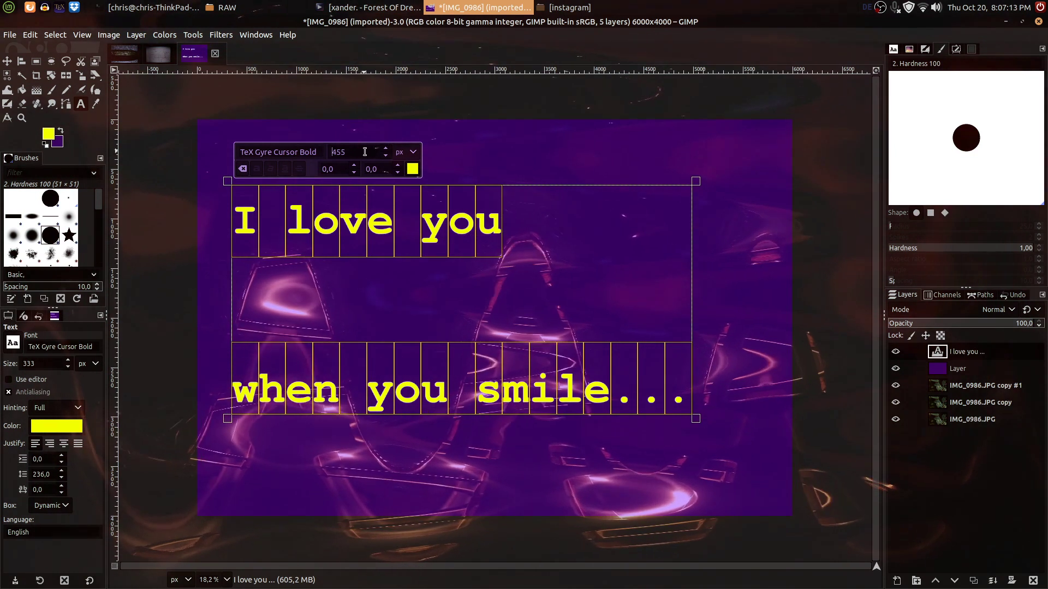
{"action": "scroll", "coordinate": [364, 151], "scroll_direction": "up", "scroll_amount": 20}
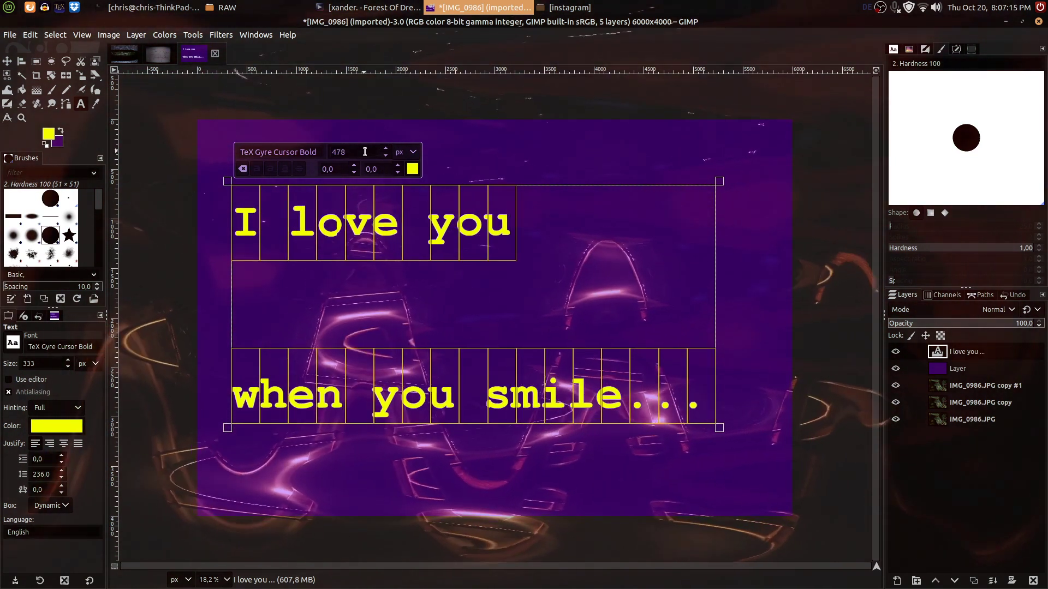
{"action": "scroll", "coordinate": [364, 151], "scroll_direction": "up", "scroll_amount": 10}
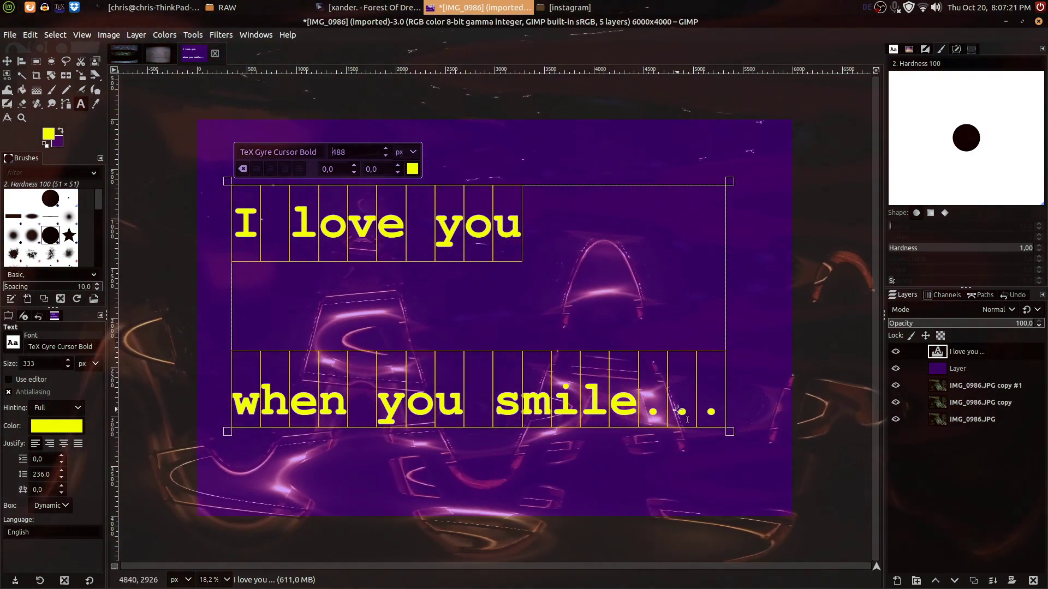
Duplicate the text layer and select the yellow lettering on the copy with Select by Color.
{"action": "left_click", "coordinate": [972, 582]}
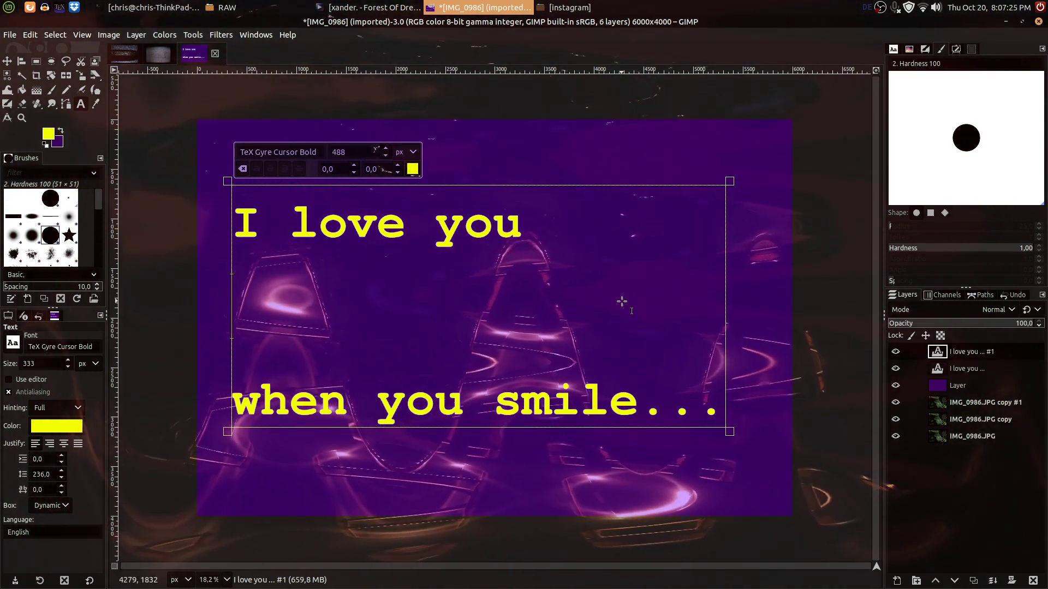
{"action": "key", "text": "ctrl+a"}
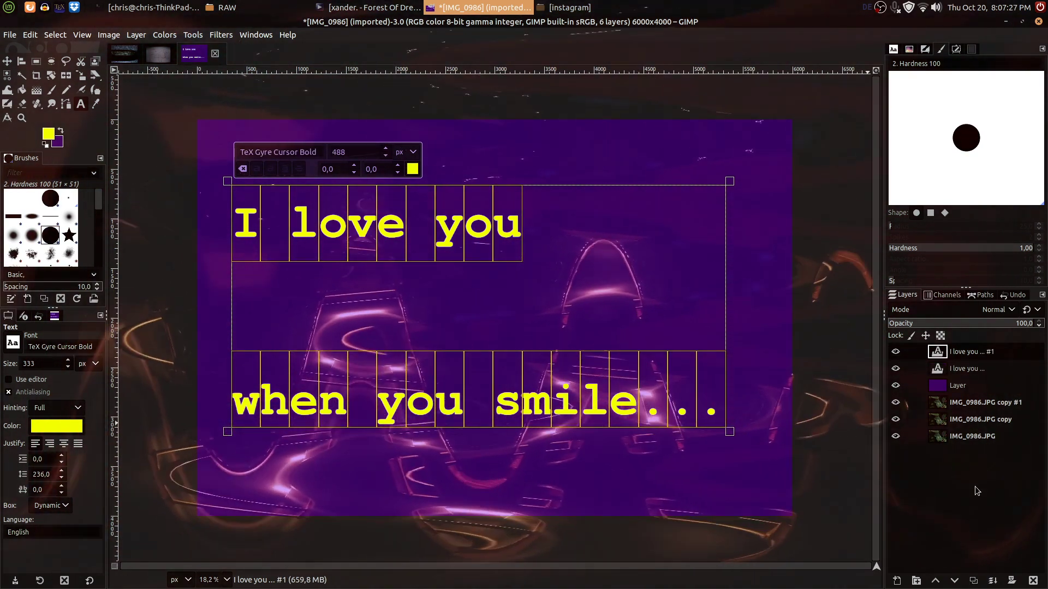
{"action": "key", "text": "m"}
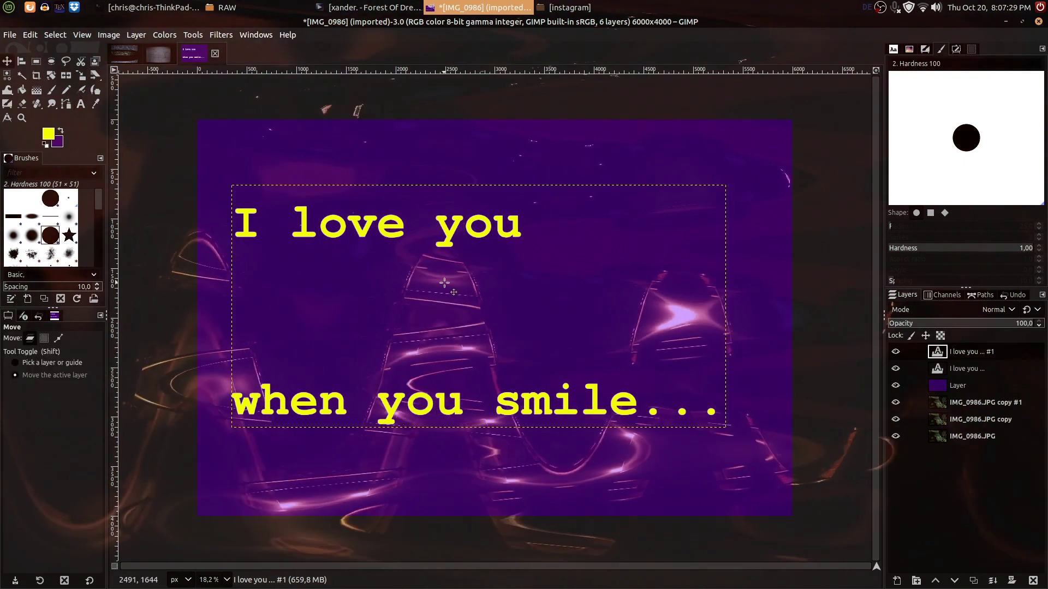
{"action": "left_click", "coordinate": [6, 74]}
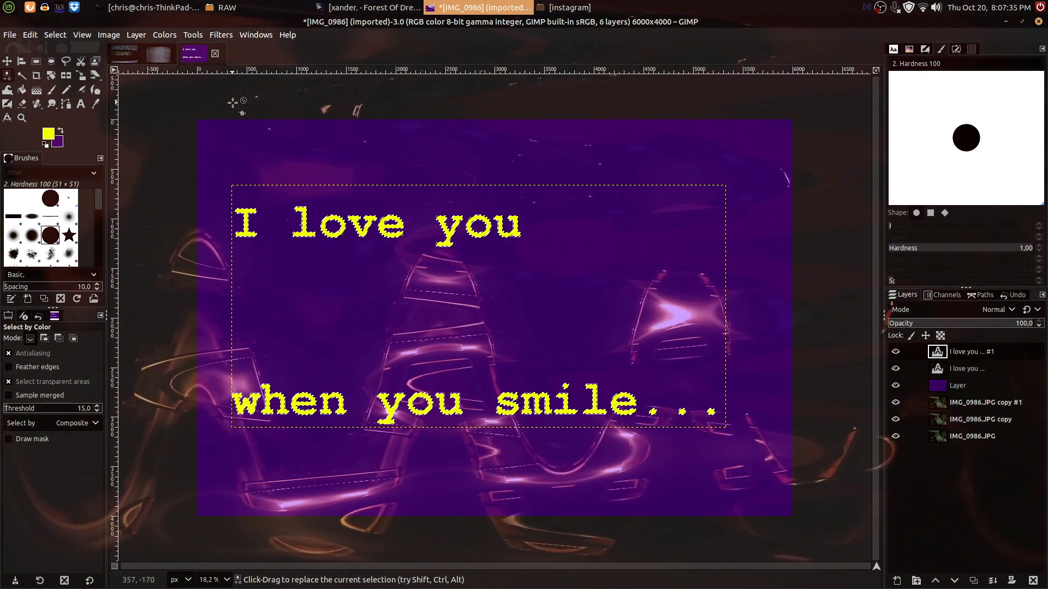
Grow the lettering selection by 14 px.
{"action": "left_click", "coordinate": [55, 34]}
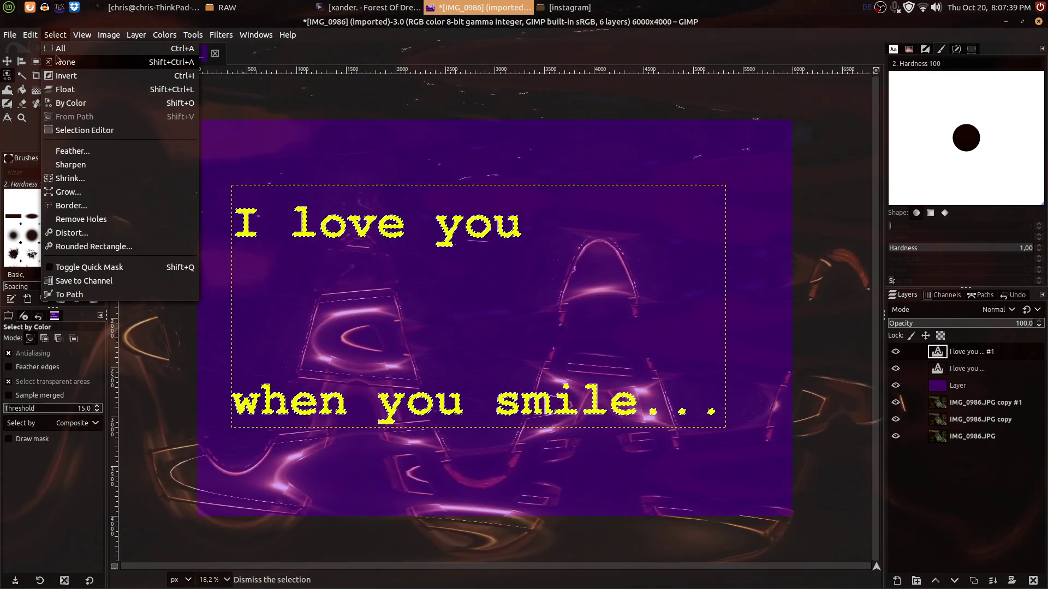
{"action": "left_click", "coordinate": [94, 195]}
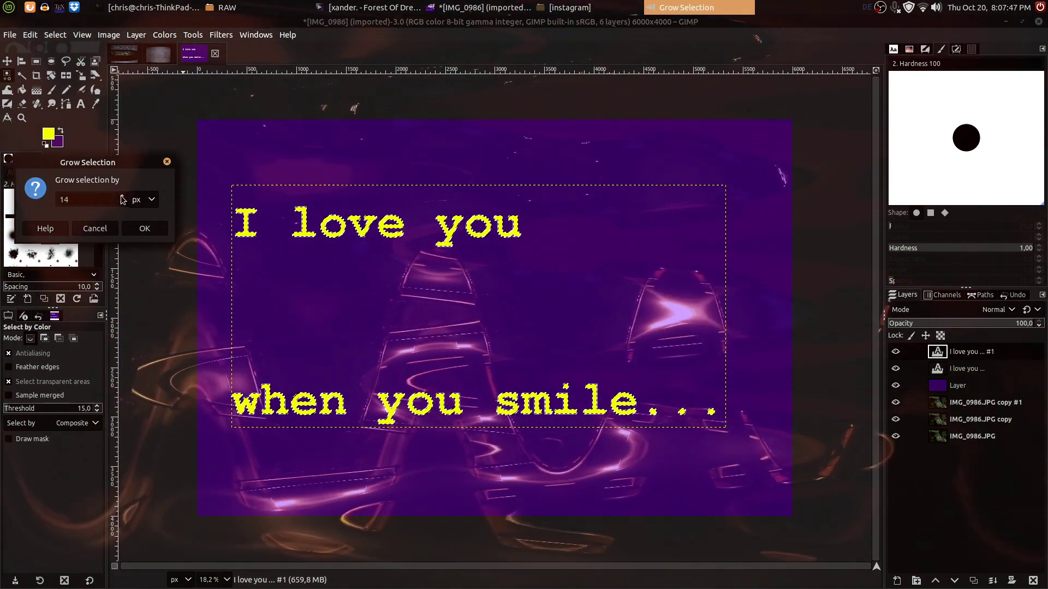
{"action": "left_click", "coordinate": [143, 231]}
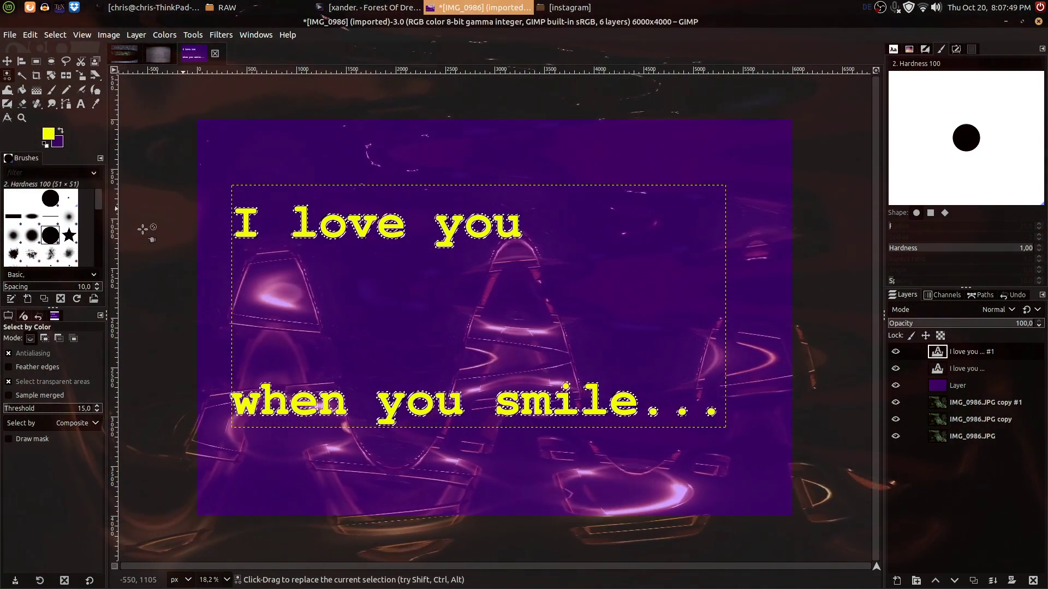
Change the foreground colour to orange ff5400.
{"action": "left_click", "coordinate": [49, 135]}
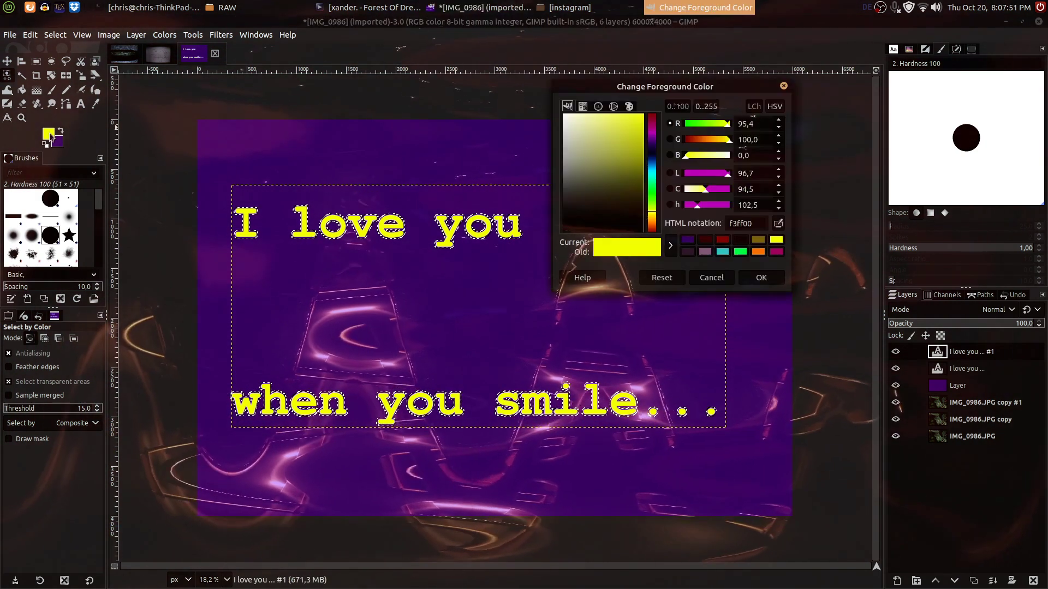
{"action": "left_click_drag", "start_coordinate": [651, 224], "coordinate": [651, 227]}
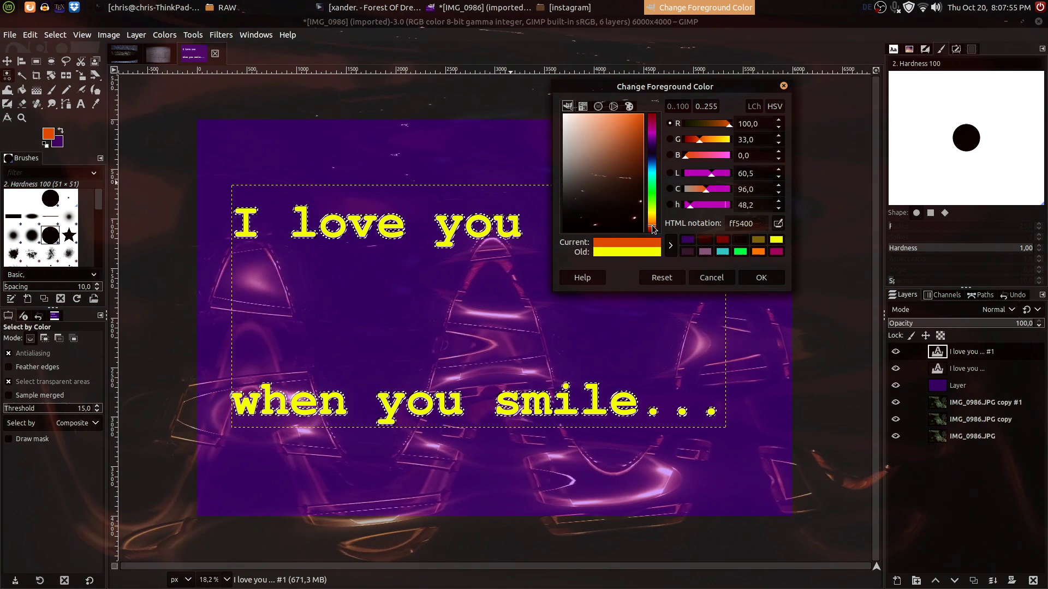
{"action": "left_click", "coordinate": [758, 282]}
Paint all the selected lettering on the duplicate text layer orange with the 371 px Paintbrush and select the whole canvas.
{"action": "left_click", "coordinate": [51, 90]}
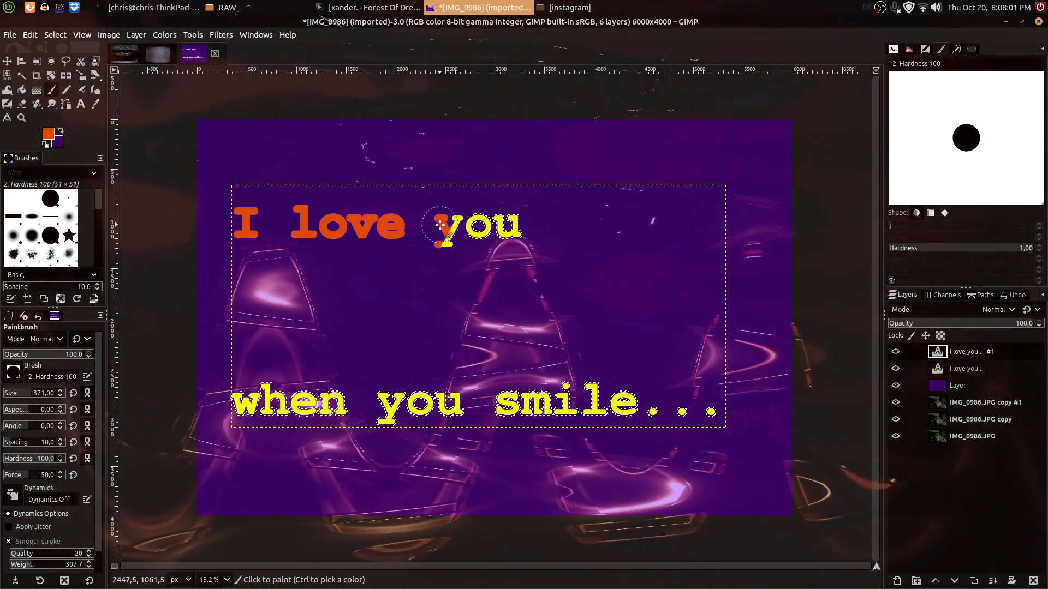
{"action": "mouse_move", "coordinate": [447, 224]}
{"action": "left_mouse_down"}
{"action": "mouse_move", "coordinate": [485, 212]}
{"action": "mouse_move", "coordinate": [514, 222]}
{"action": "left_mouse_up"}
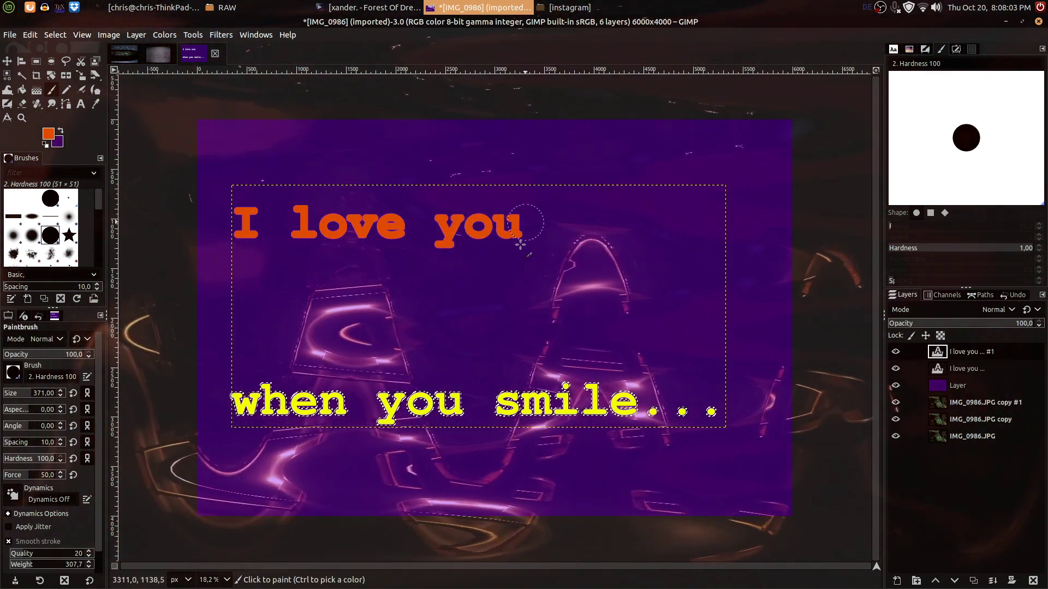
{"action": "left_click_drag", "start_coordinate": [237, 382], "coordinate": [253, 376]}
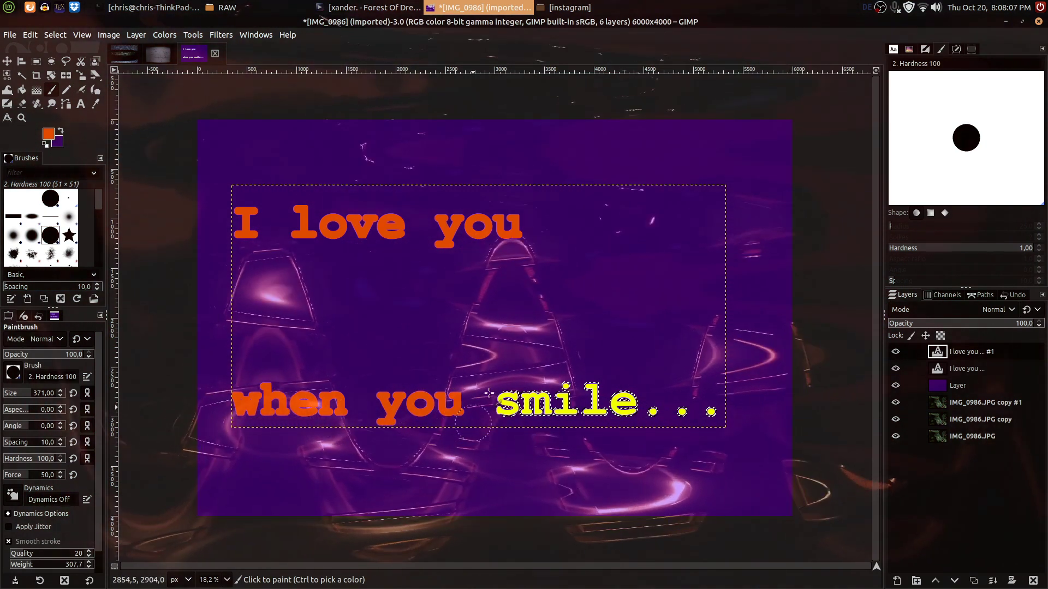
{"action": "mouse_move", "coordinate": [530, 406]}
{"action": "left_mouse_down"}
{"action": "mouse_move", "coordinate": [562, 401]}
{"action": "mouse_move", "coordinate": [589, 376]}
{"action": "left_mouse_up"}
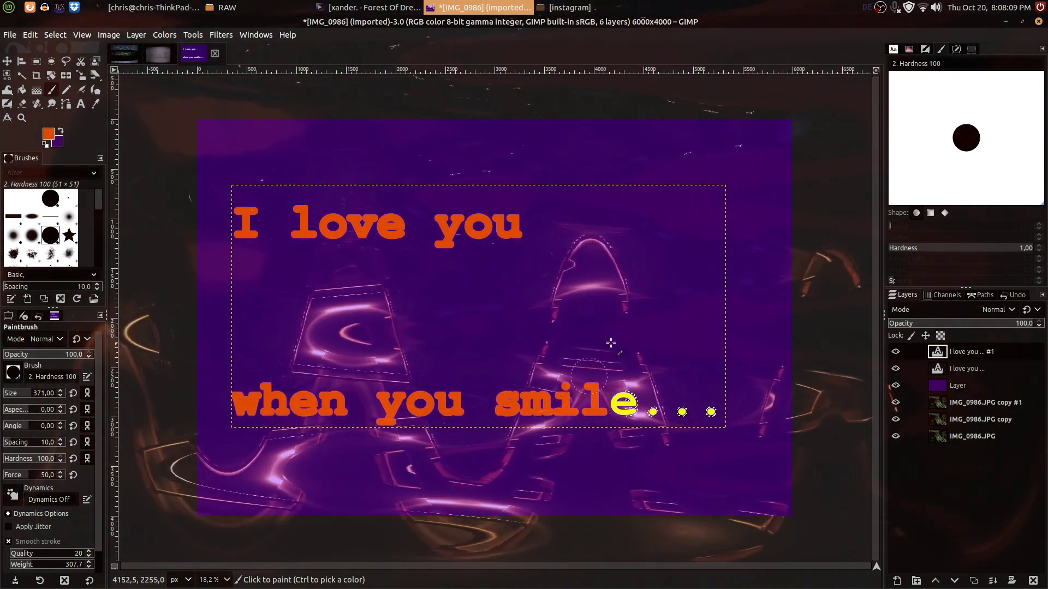
{"action": "left_click_drag", "start_coordinate": [650, 409], "coordinate": [686, 430]}
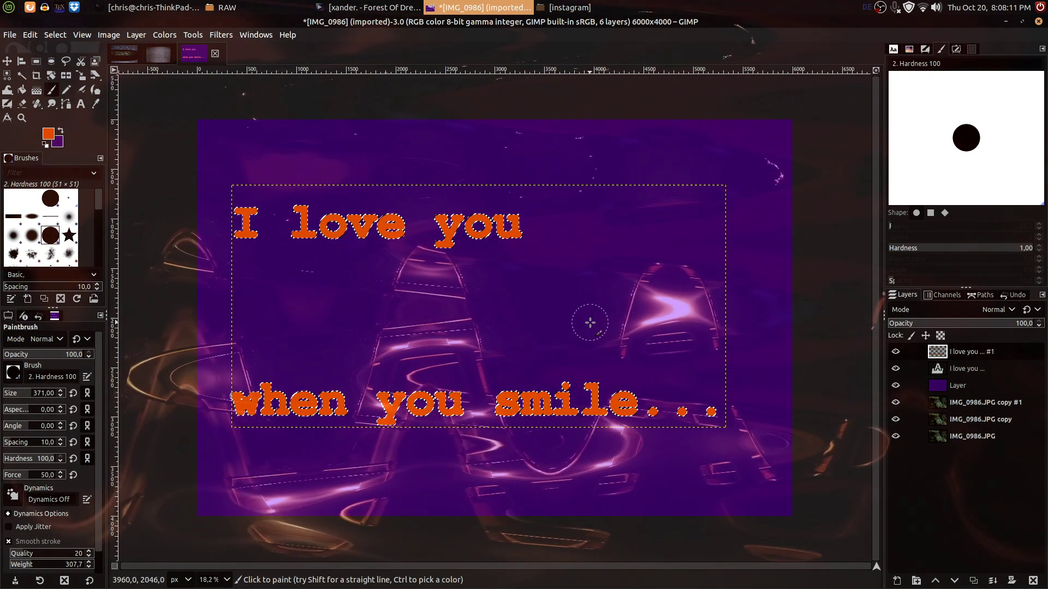
{"action": "key", "text": "ctrl+a"}
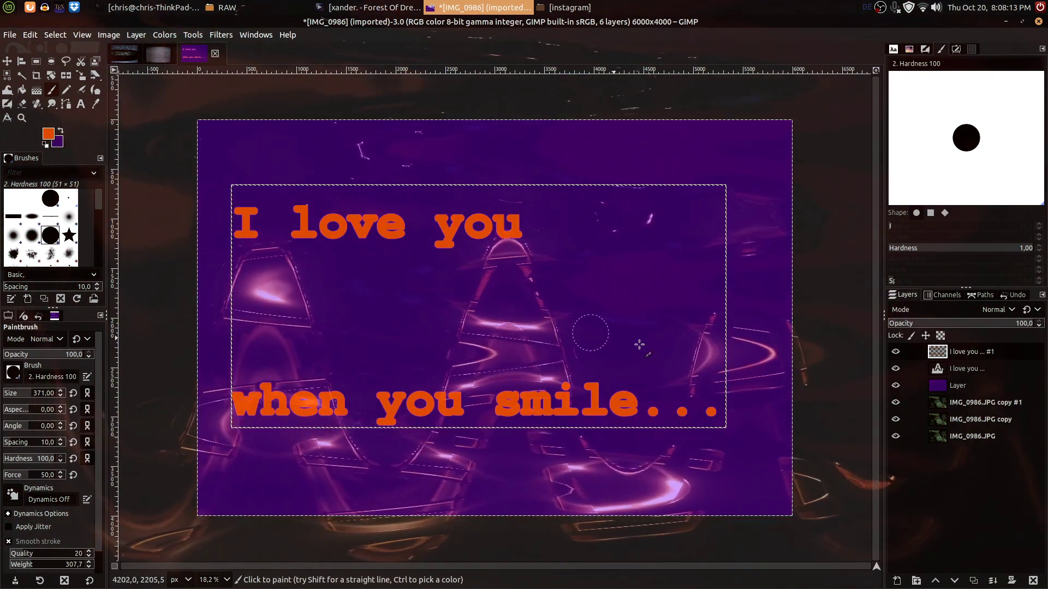
Hide both text layers and set the violet layer's blend mode to Luma darken only.
{"action": "left_click", "coordinate": [977, 382]}
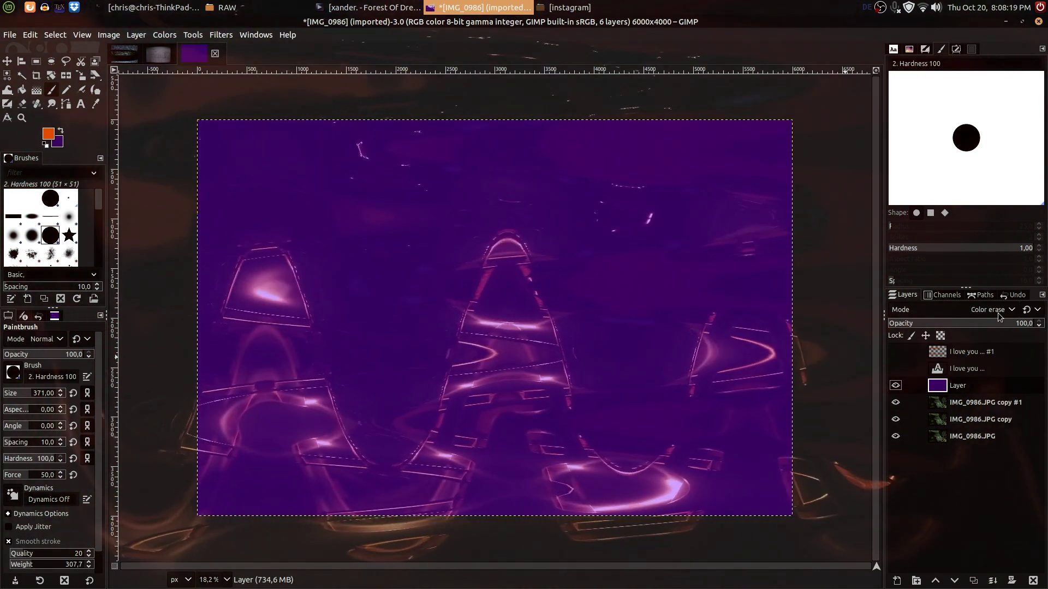
{"action": "scroll", "coordinate": [999, 315], "scroll_direction": "down", "scroll_amount": 4}
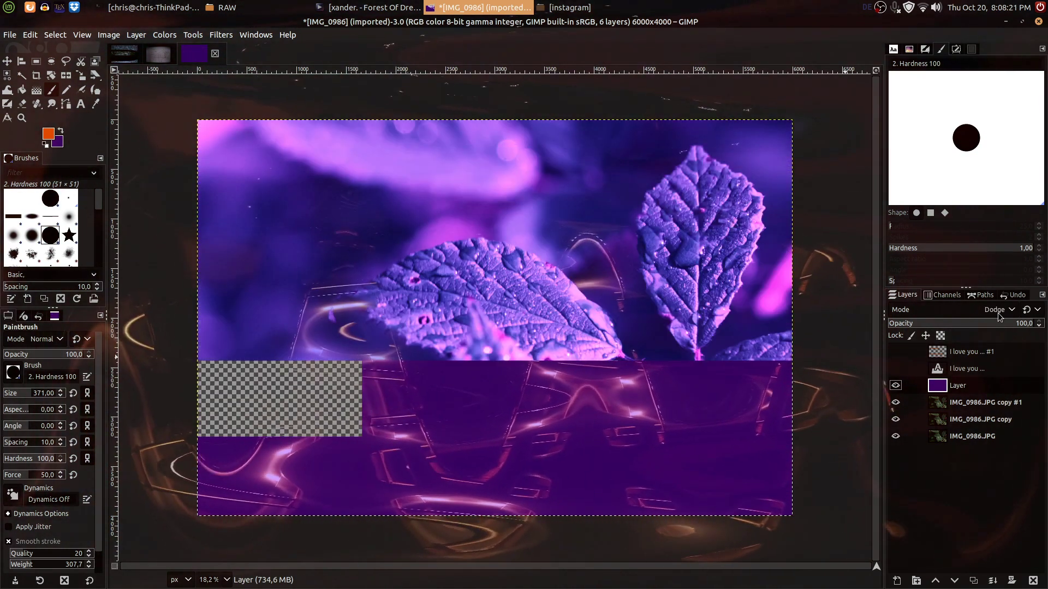
{"action": "scroll", "coordinate": [999, 316], "scroll_direction": "down", "scroll_amount": 2}
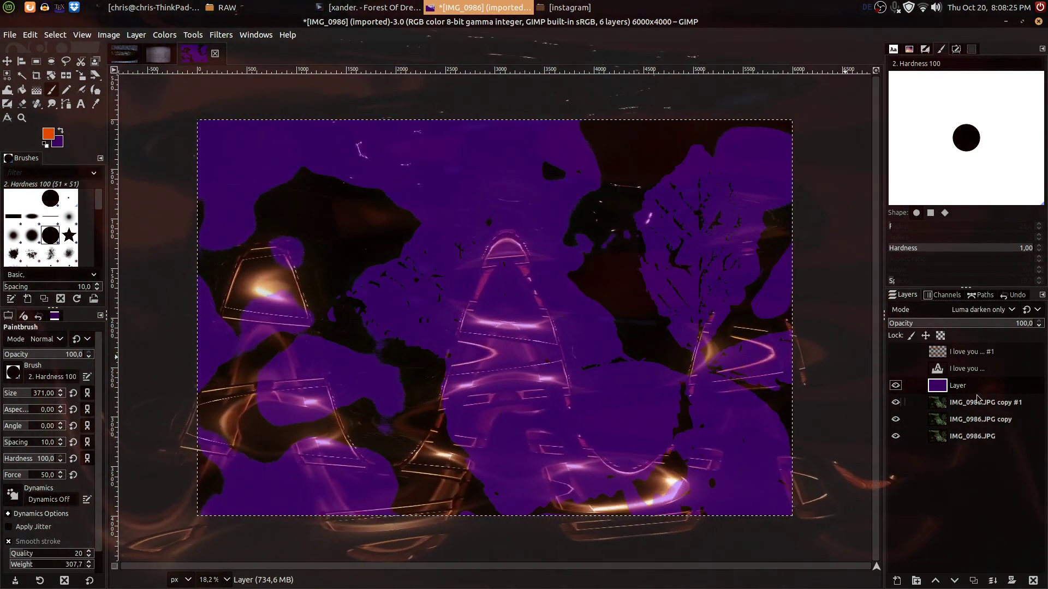
Set the blend mode of IMG_0986.JPG copy #1 to Hard mix and that of IMG_0986.JPG copy to Hard light.
{"action": "scroll", "coordinate": [993, 311], "scroll_direction": "down", "scroll_amount": 3}
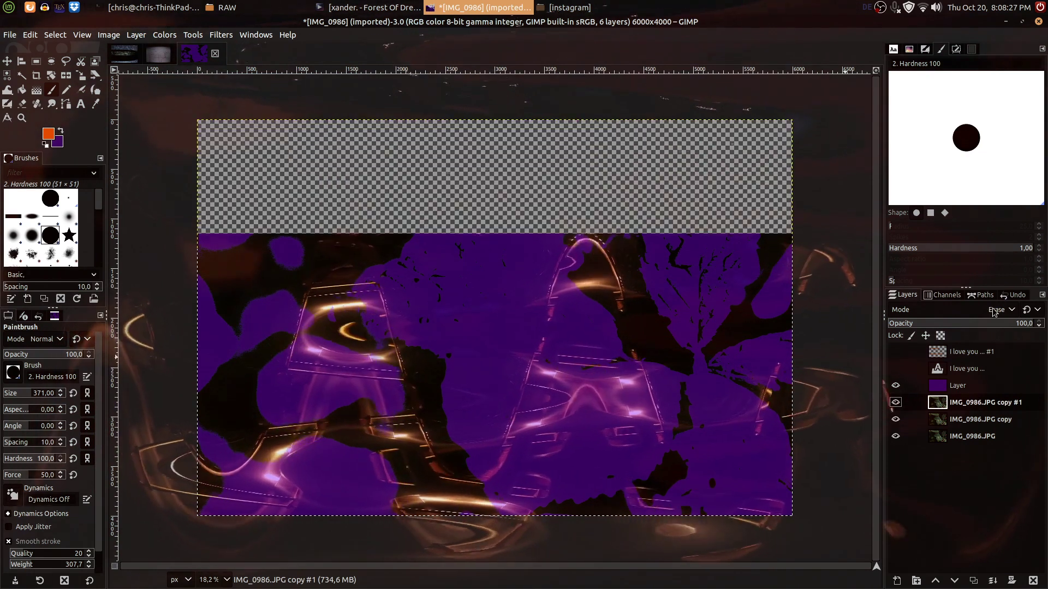
{"action": "scroll", "coordinate": [993, 311], "scroll_direction": "down", "scroll_amount": 2}
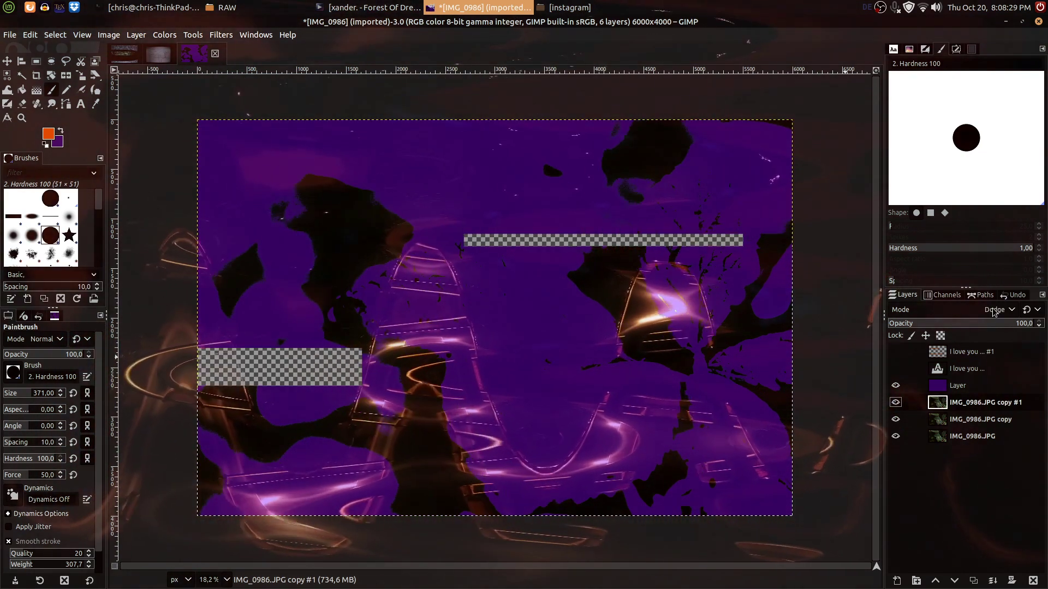
{"action": "scroll", "coordinate": [993, 311], "scroll_direction": "down", "scroll_amount": 2}
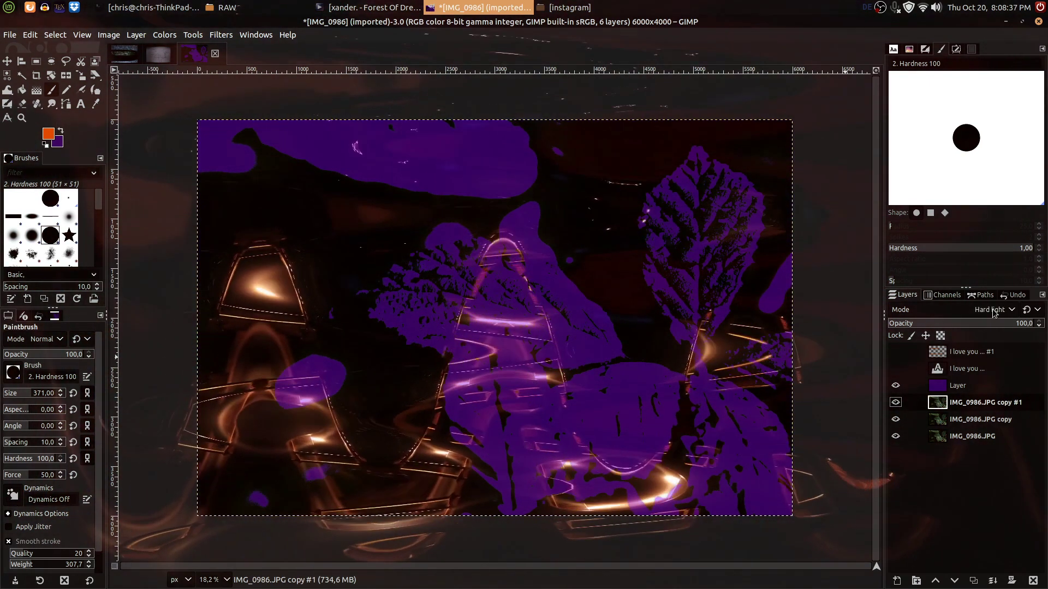
{"action": "left_click", "coordinate": [995, 317]}
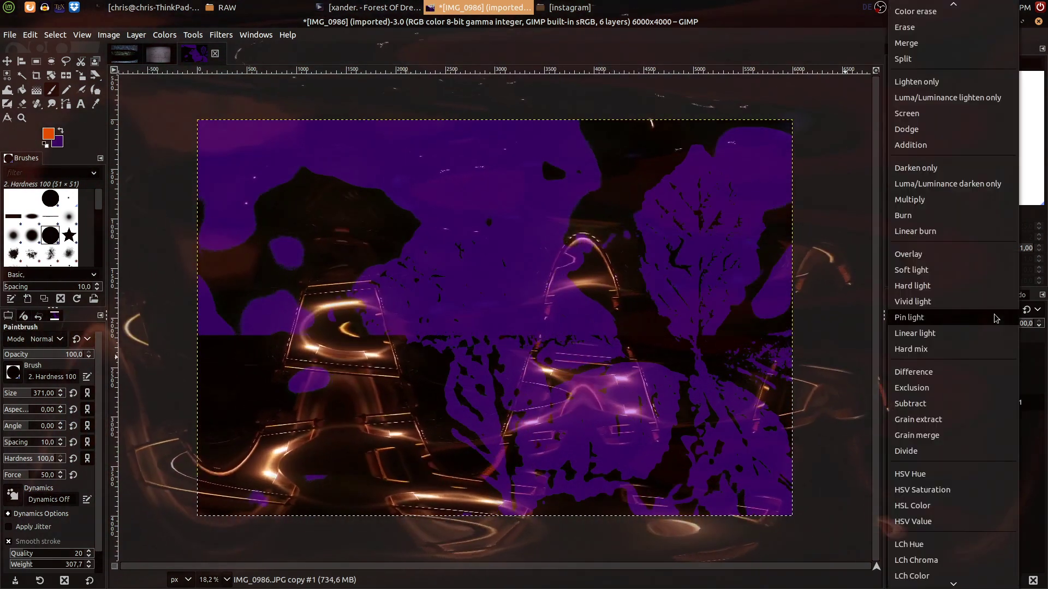
{"action": "left_click", "coordinate": [990, 339]}
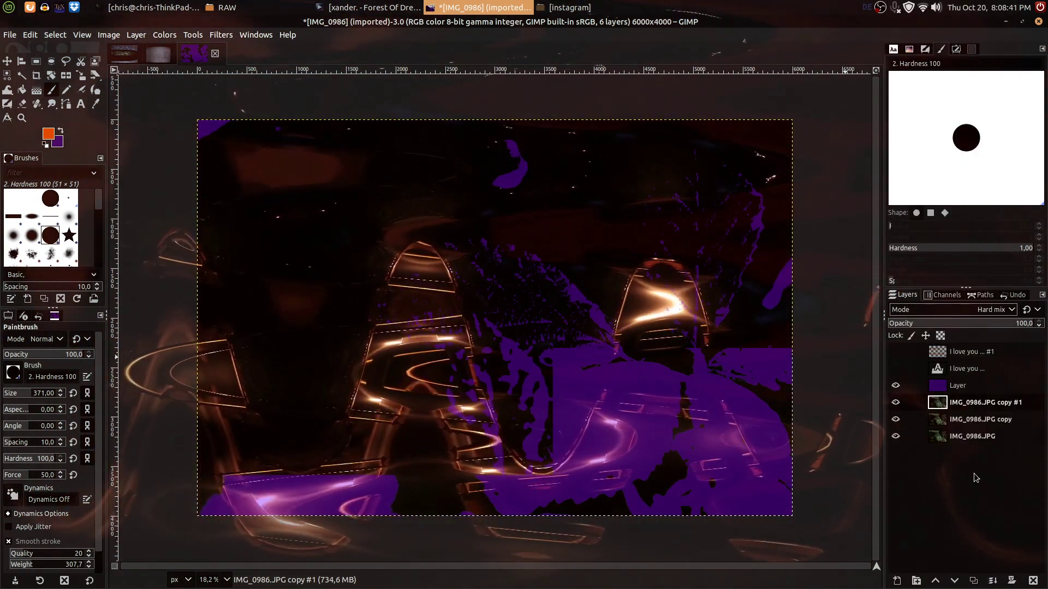
{"action": "left_click", "coordinate": [978, 419]}
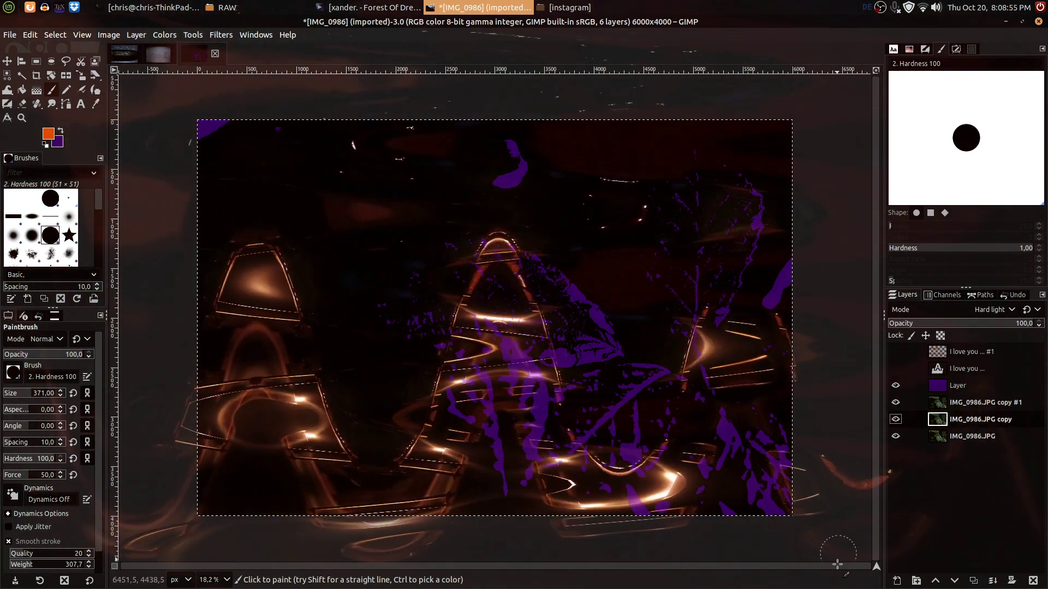
Add a new layer filled with yellow f3ff00 and place it directly above the original IMG_0986.JPG layer.
{"action": "left_click", "coordinate": [896, 581]}
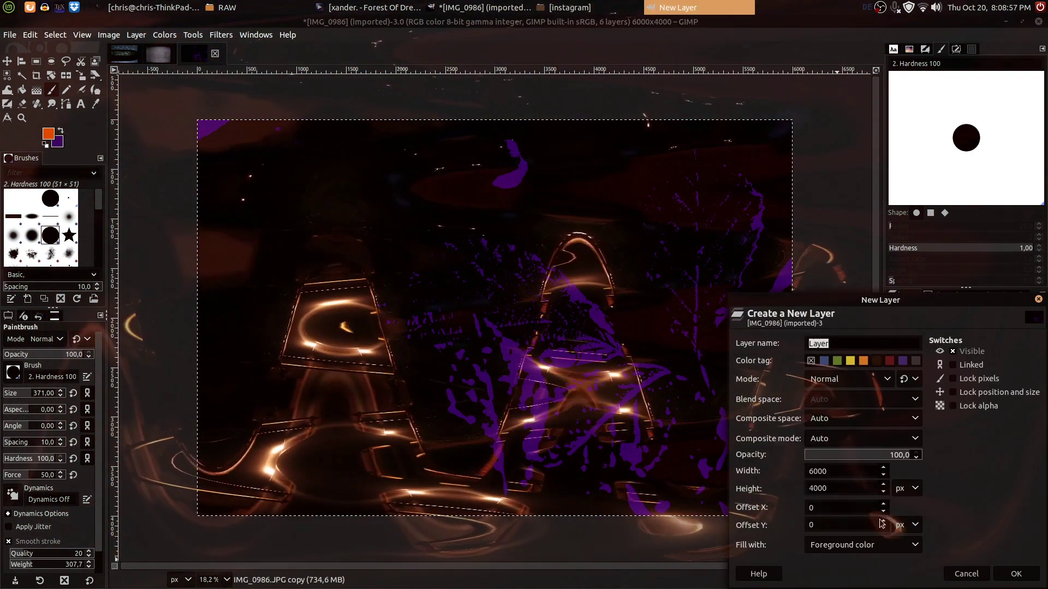
{"action": "left_click", "coordinate": [49, 134]}
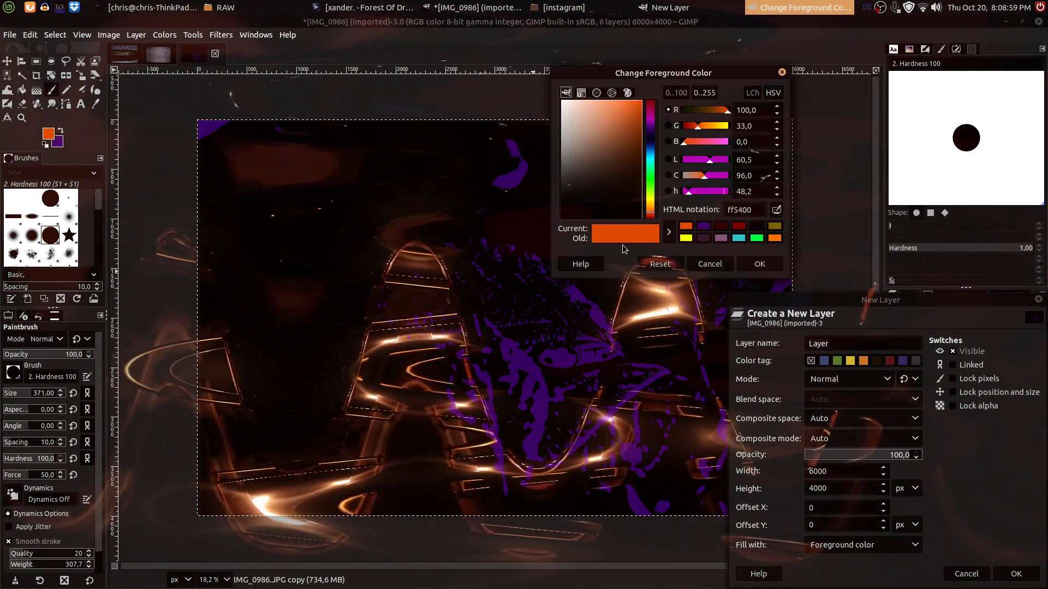
{"action": "left_click", "coordinate": [685, 239]}
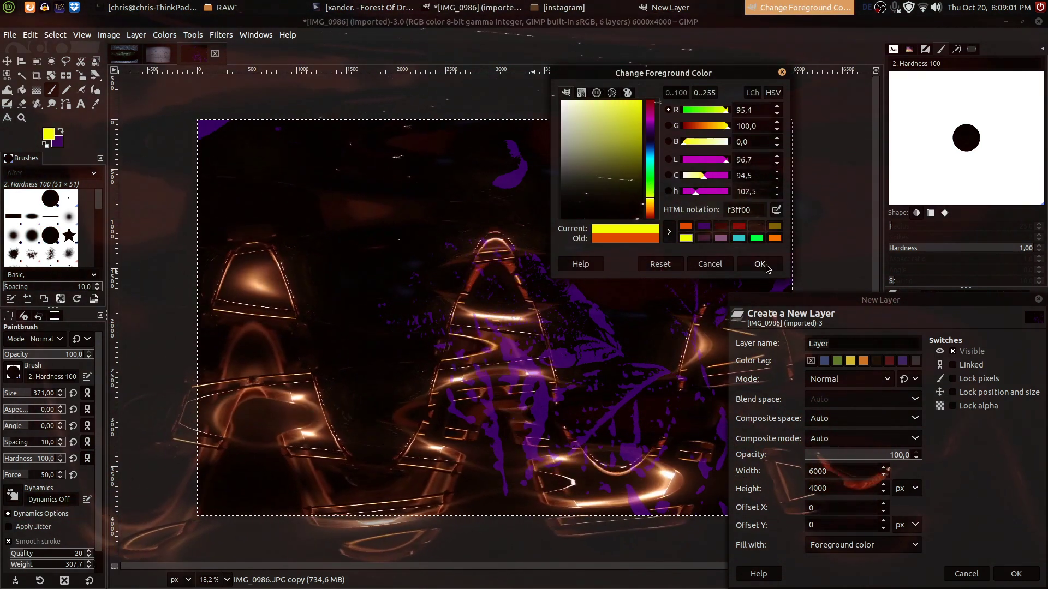
{"action": "left_click", "coordinate": [760, 264]}
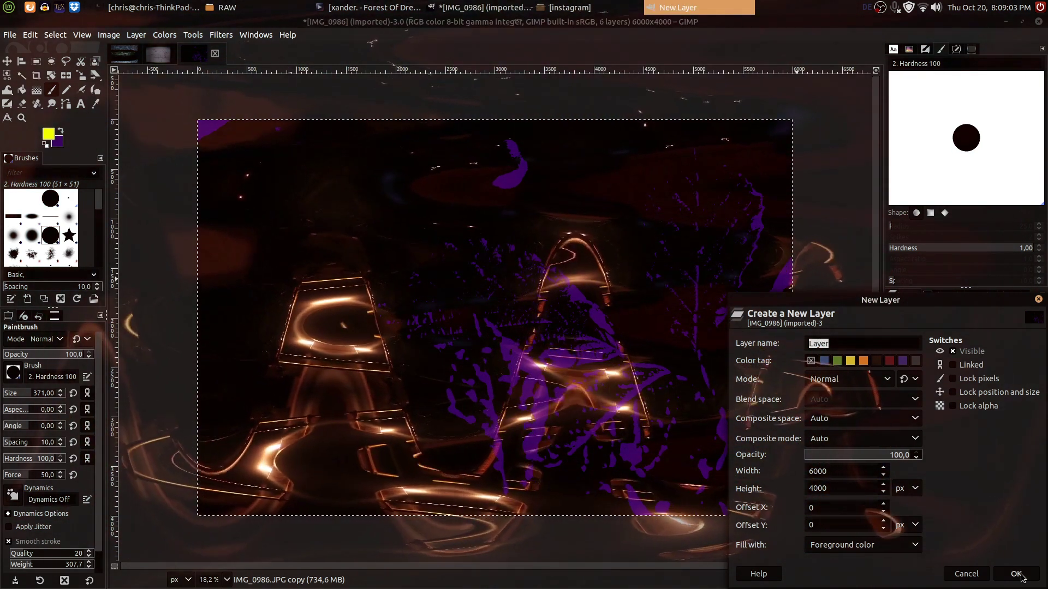
{"action": "left_click", "coordinate": [1016, 574]}
{"action": "left_click_drag", "start_coordinate": [963, 424], "coordinate": [1000, 438]}
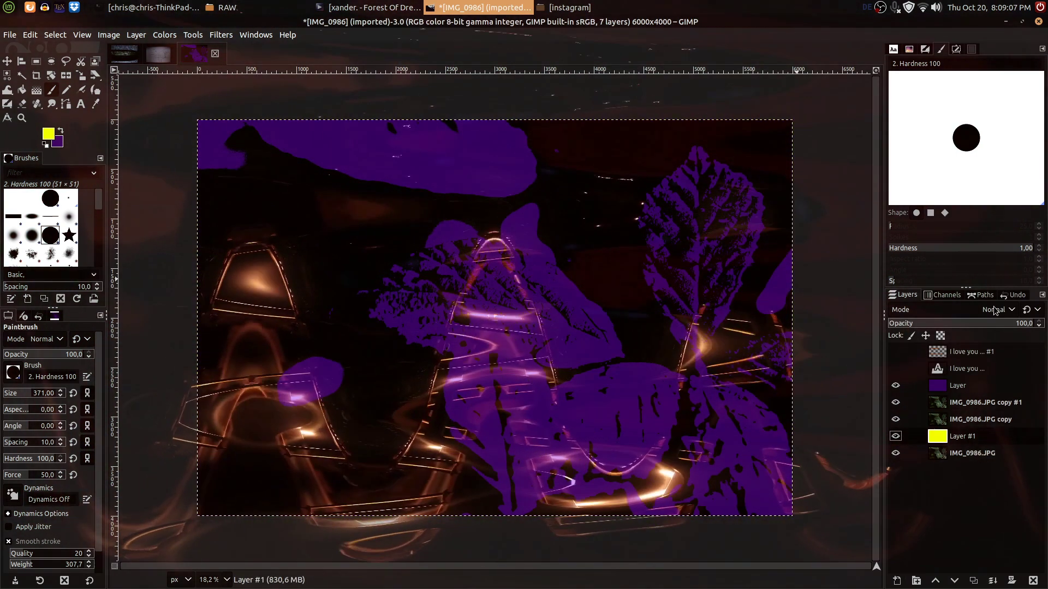
Set the yellow layer's blend mode to Exclusion and the violet layer's blend mode to Multiply.
{"action": "scroll", "coordinate": [994, 310], "scroll_direction": "down", "scroll_amount": 9}
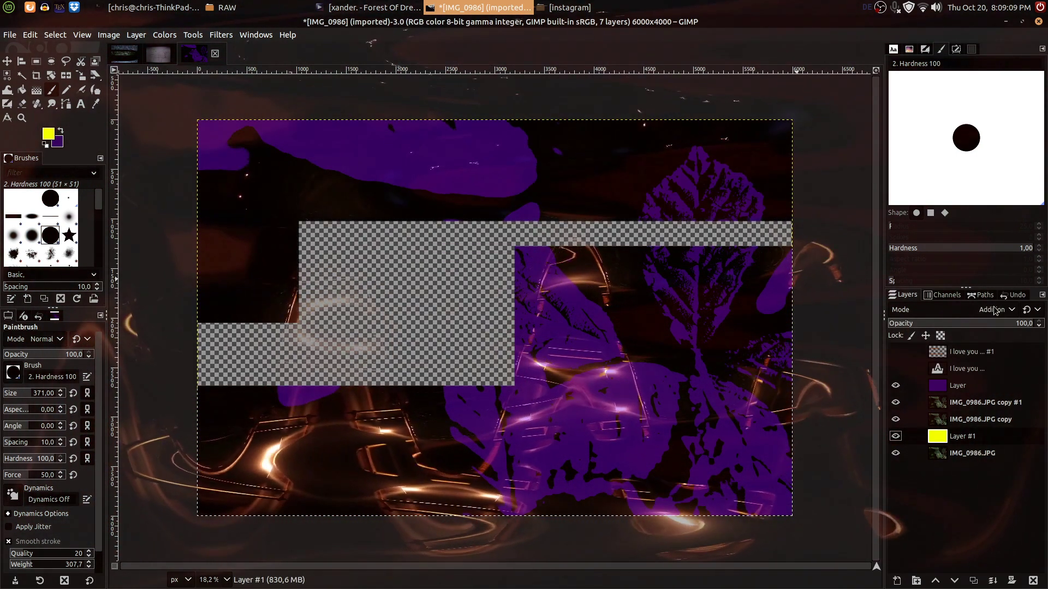
{"action": "scroll", "coordinate": [994, 310], "scroll_direction": "down", "scroll_amount": 1}
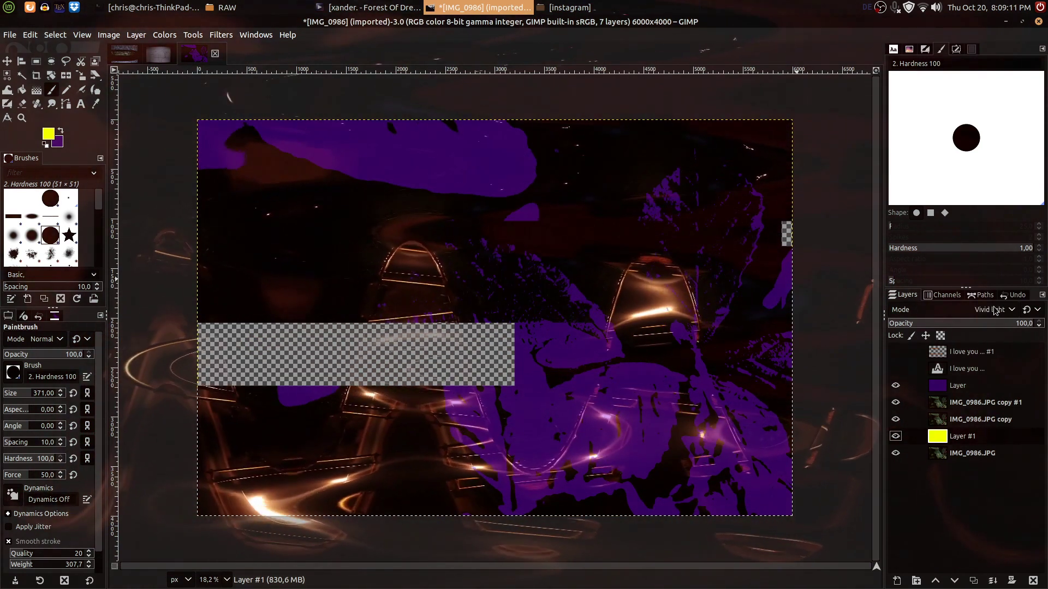
{"action": "scroll", "coordinate": [995, 310], "scroll_direction": "down", "scroll_amount": 4}
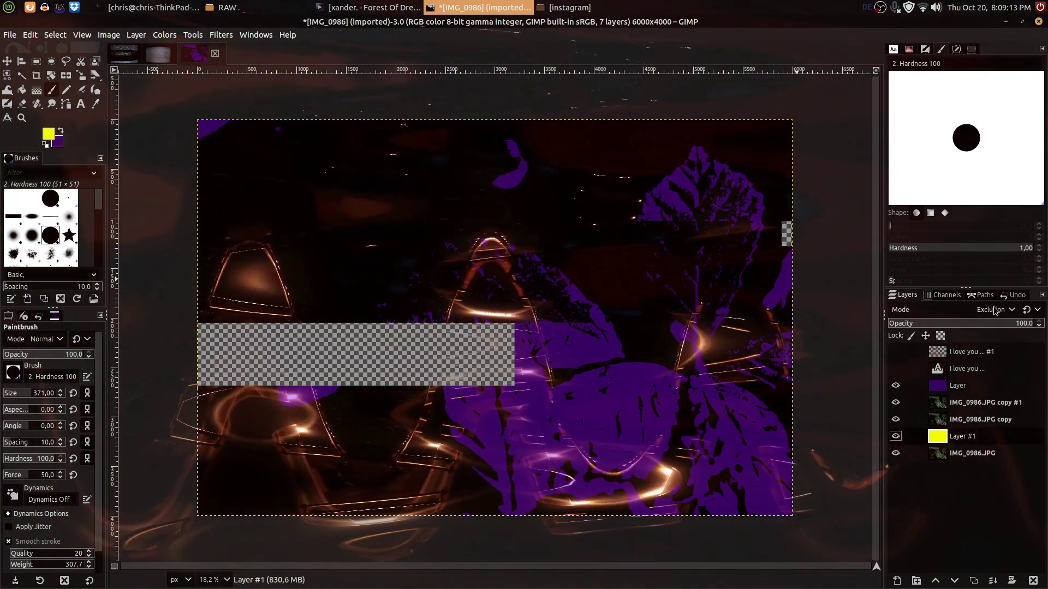
{"action": "left_click", "coordinate": [957, 386]}
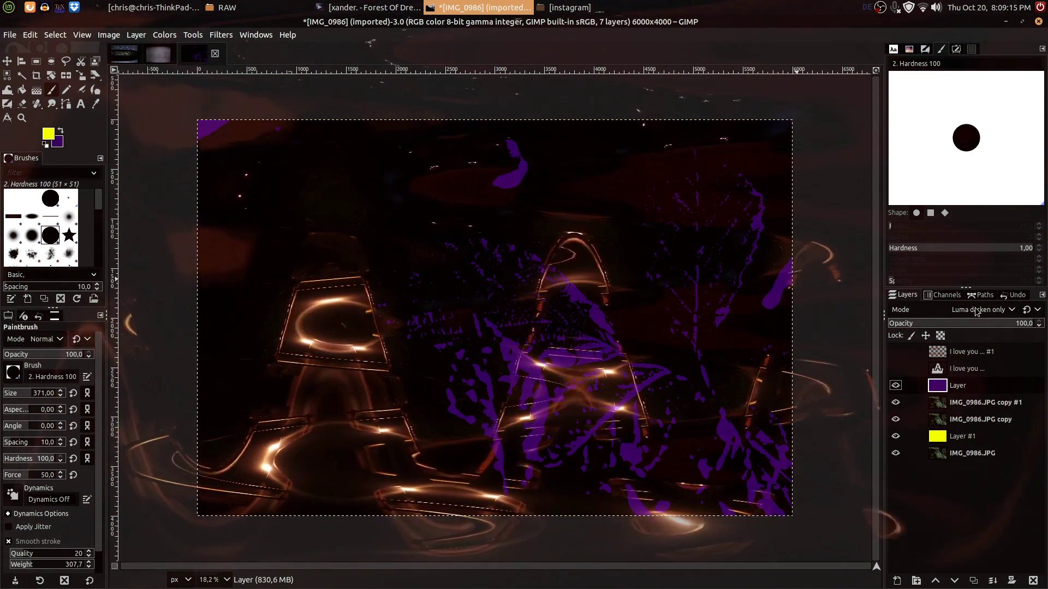
{"action": "scroll", "coordinate": [976, 310], "scroll_direction": "down", "scroll_amount": 1}
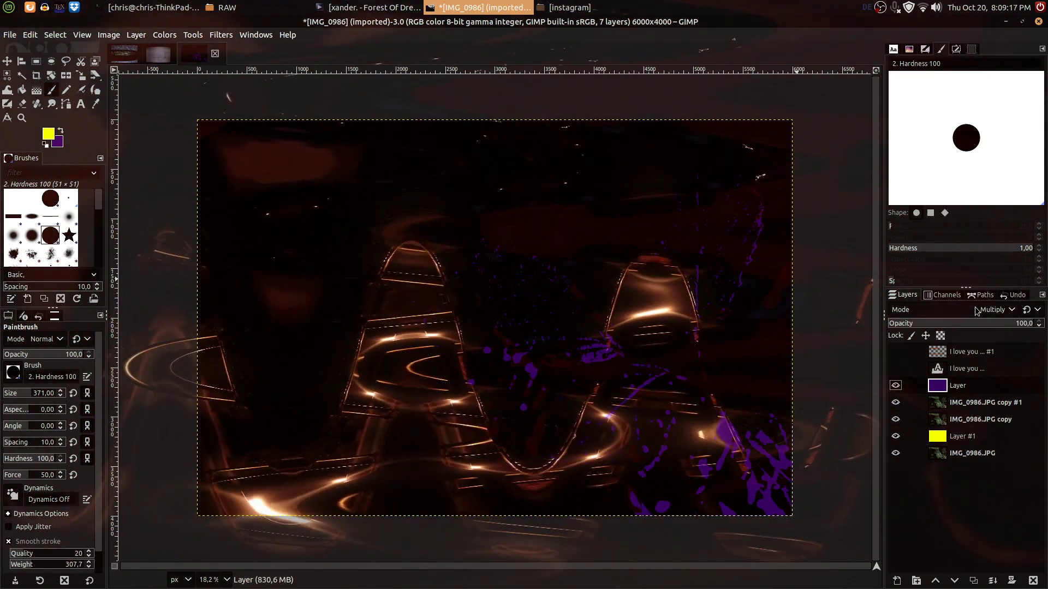
Set the yellow layer's blend mode to Grain merge and that of IMG_0986.JPG copy to Linear burn.
{"action": "left_click", "coordinate": [972, 435]}
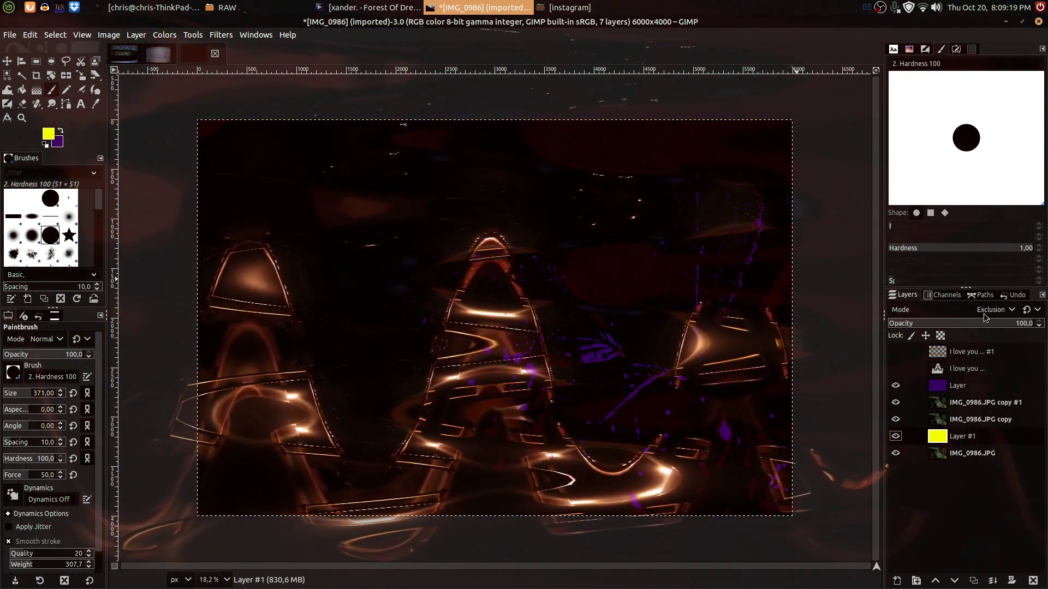
{"action": "scroll", "coordinate": [985, 312], "scroll_direction": "down", "scroll_amount": 2}
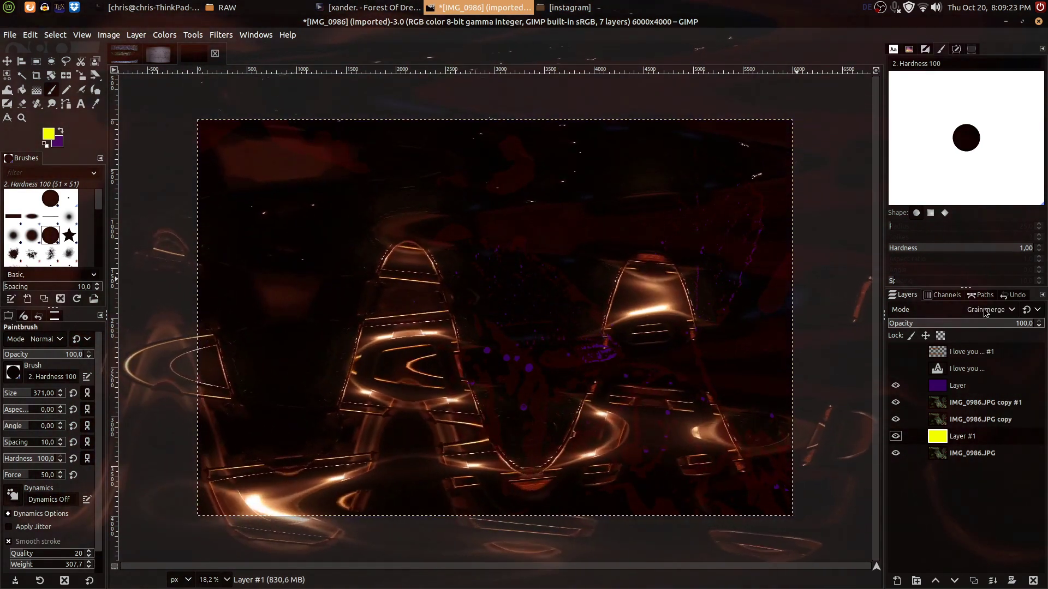
{"action": "scroll", "coordinate": [985, 312], "scroll_direction": "down", "scroll_amount": 1}
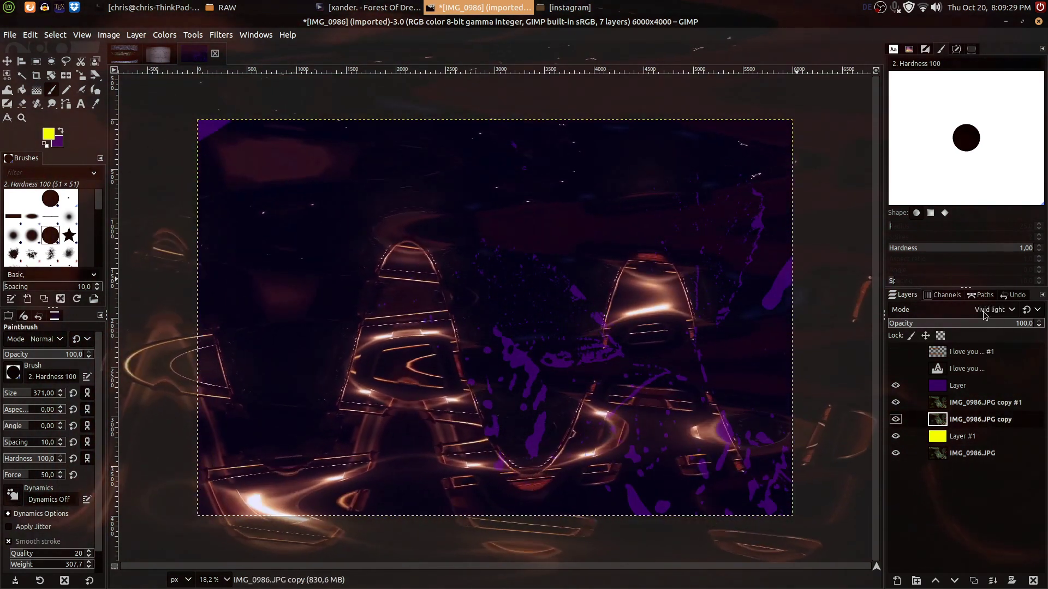
{"action": "scroll", "coordinate": [985, 315], "scroll_direction": "up", "scroll_amount": 2}
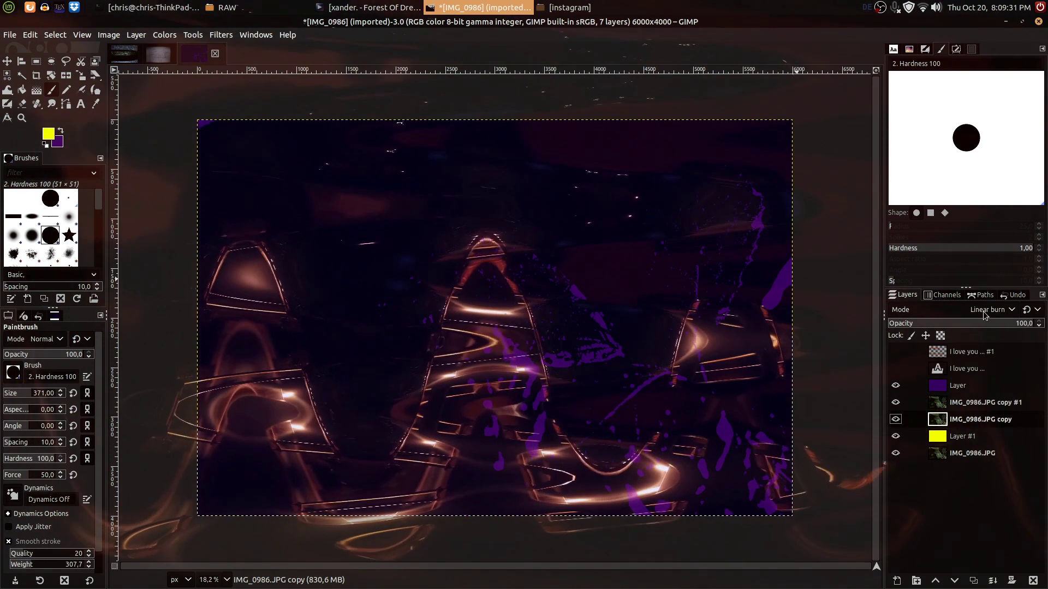
Set the blend mode of IMG_0986.JPG copy #1 to Exclusion and make both text layers visible.
{"action": "left_click", "coordinate": [977, 401]}
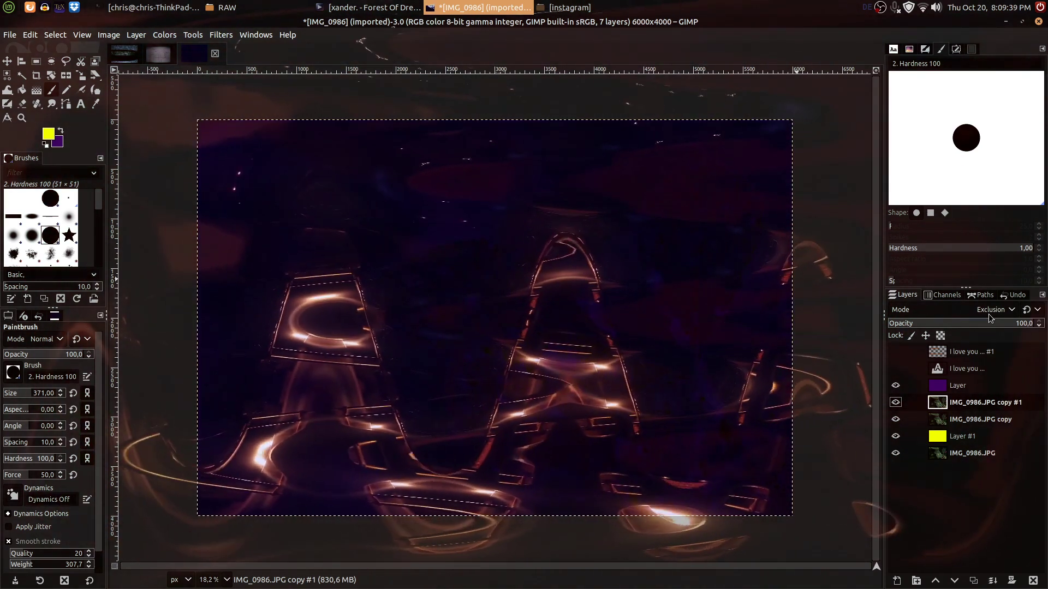
{"action": "left_click", "coordinate": [895, 368]}
{"action": "left_click", "coordinate": [896, 351]}
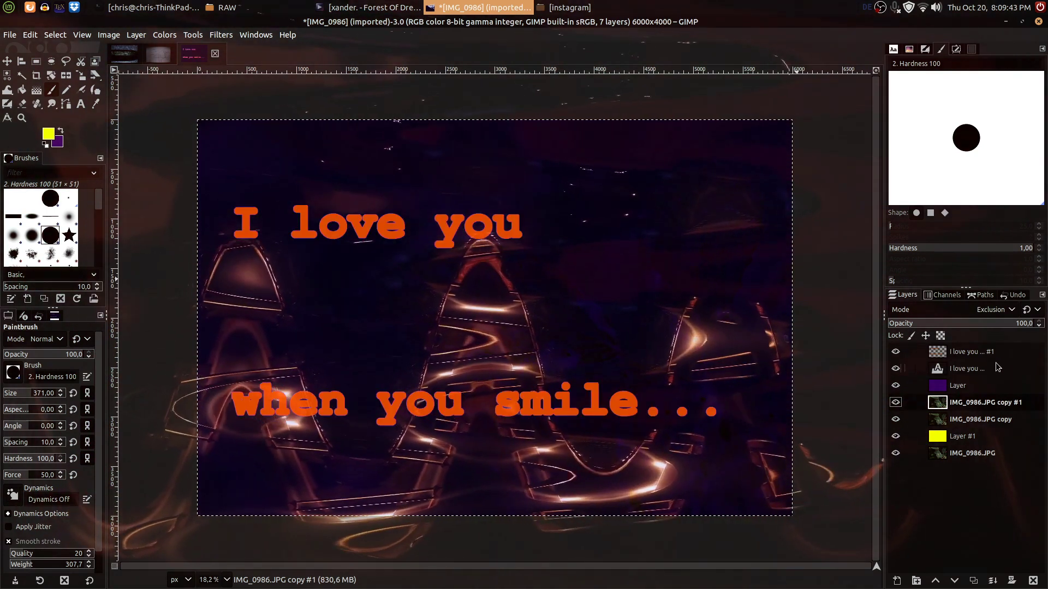
Move the original text layer beneath the violet layer and hide the orange lettering layer.
{"action": "left_click_drag", "start_coordinate": [995, 366], "coordinate": [977, 389]}
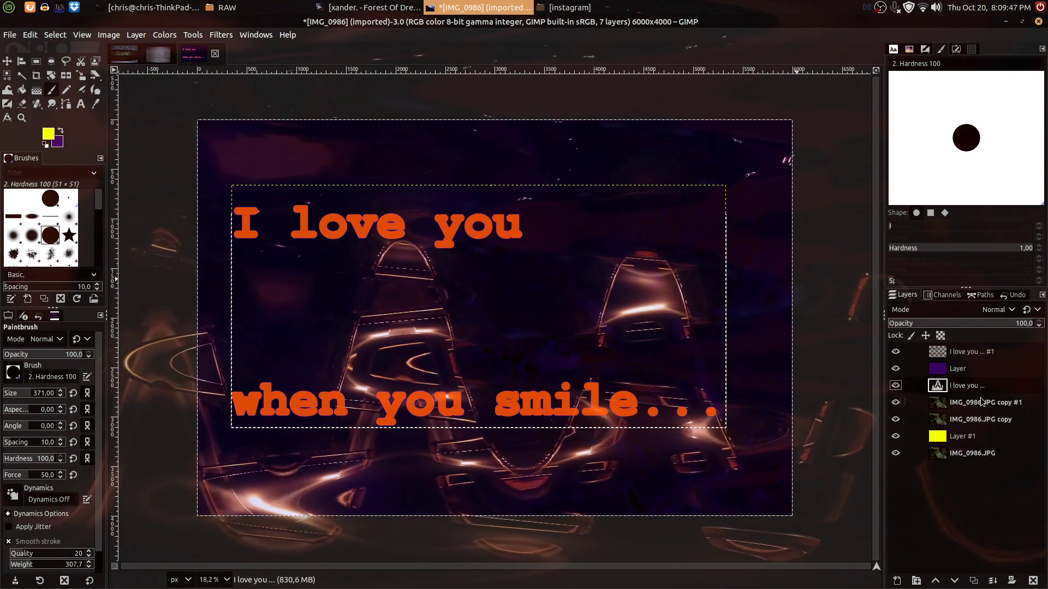
{"action": "left_click", "coordinate": [896, 352]}
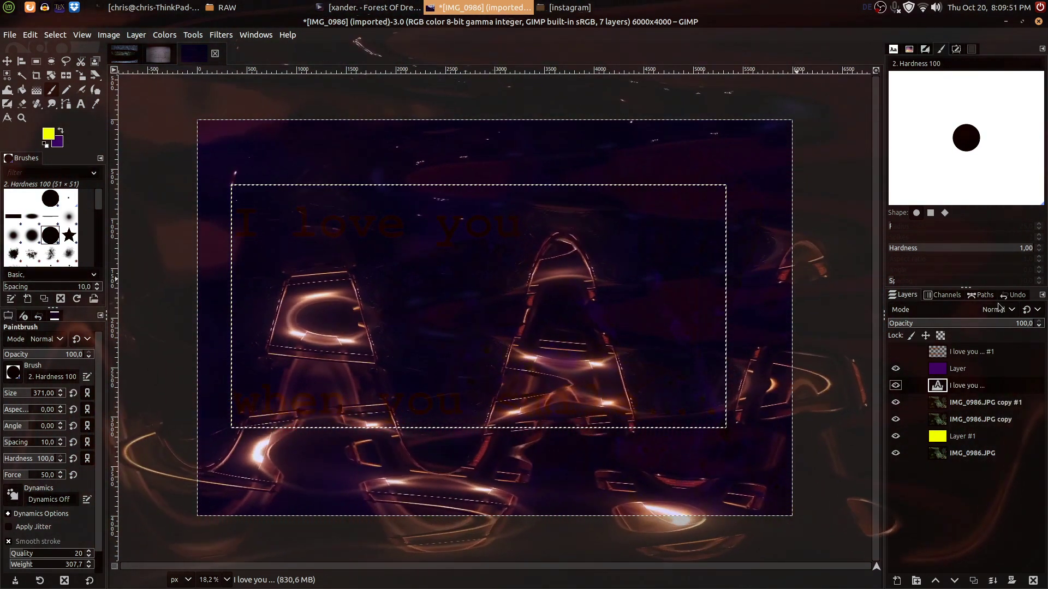
Try Exclusion and HSL Color as blend modes for the original text layer.
{"action": "scroll", "coordinate": [999, 309], "scroll_direction": "down", "scroll_amount": 15}
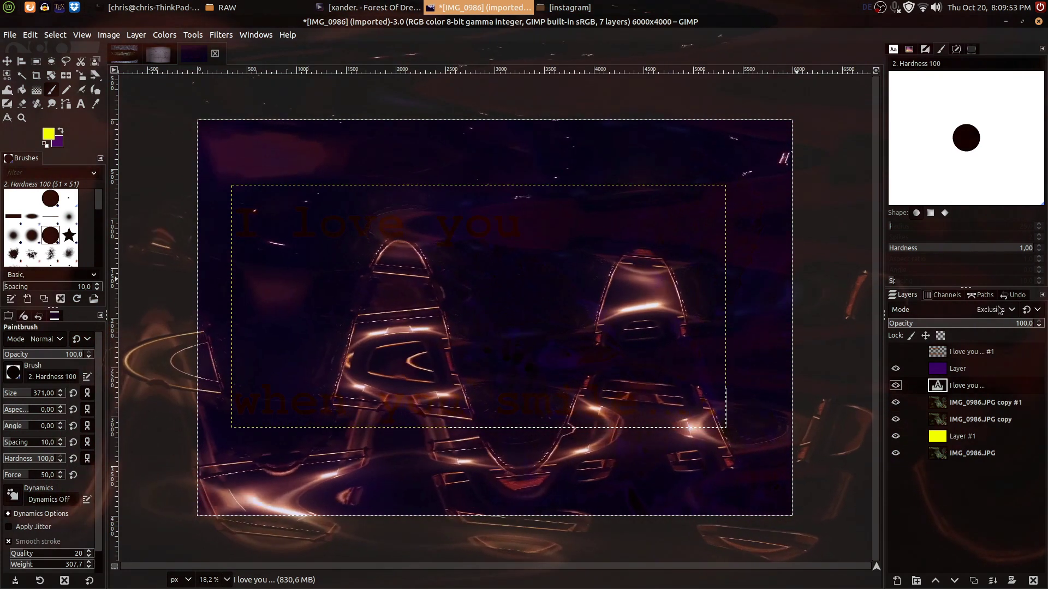
{"action": "scroll", "coordinate": [999, 309], "scroll_direction": "down", "scroll_amount": 8}
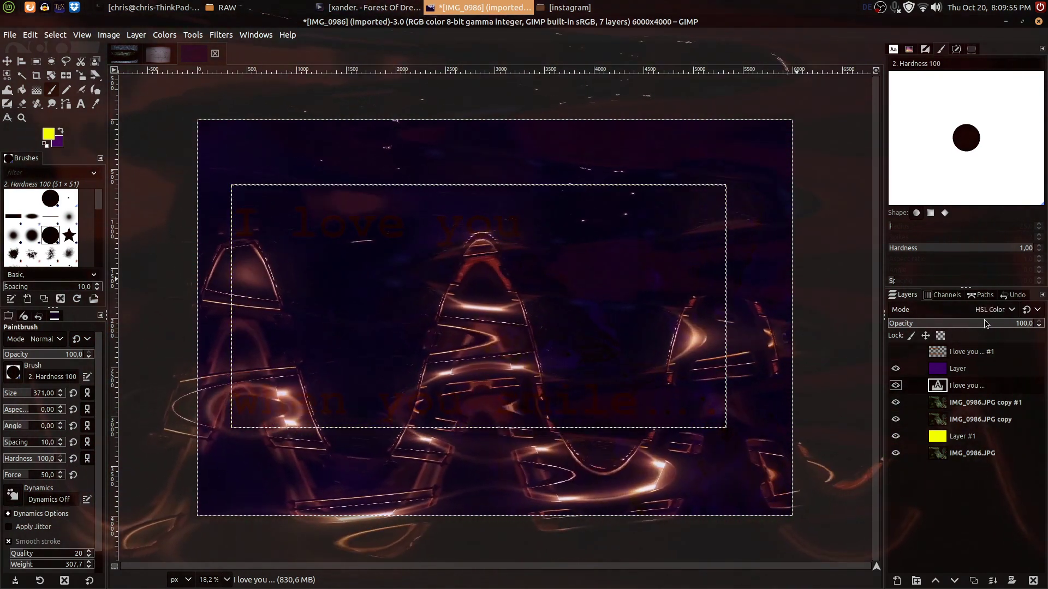
Make the orange lettering layer visible and set its blend mode to Exclusion.
{"action": "left_click", "coordinate": [895, 352]}
{"action": "left_click", "coordinate": [947, 354]}
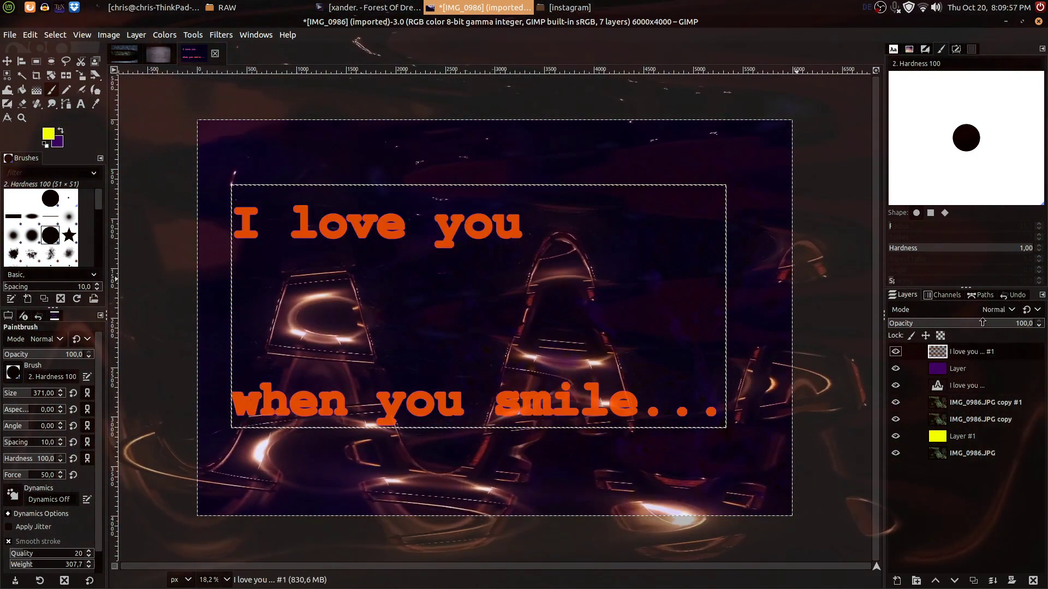
{"action": "scroll", "coordinate": [985, 313], "scroll_direction": "down", "scroll_amount": 14}
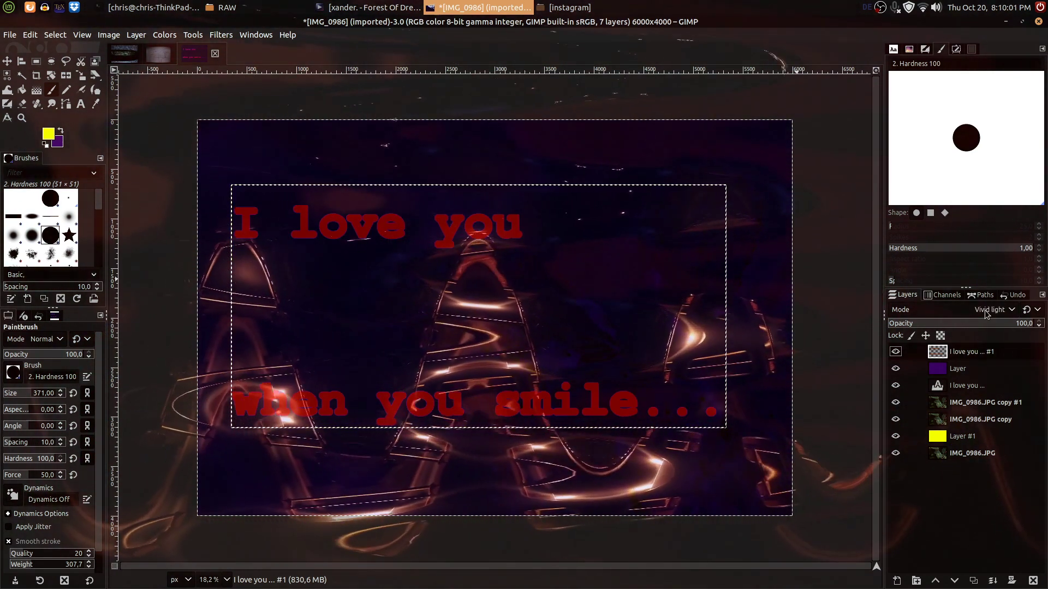
{"action": "scroll", "coordinate": [986, 315], "scroll_direction": "down", "scroll_amount": 6}
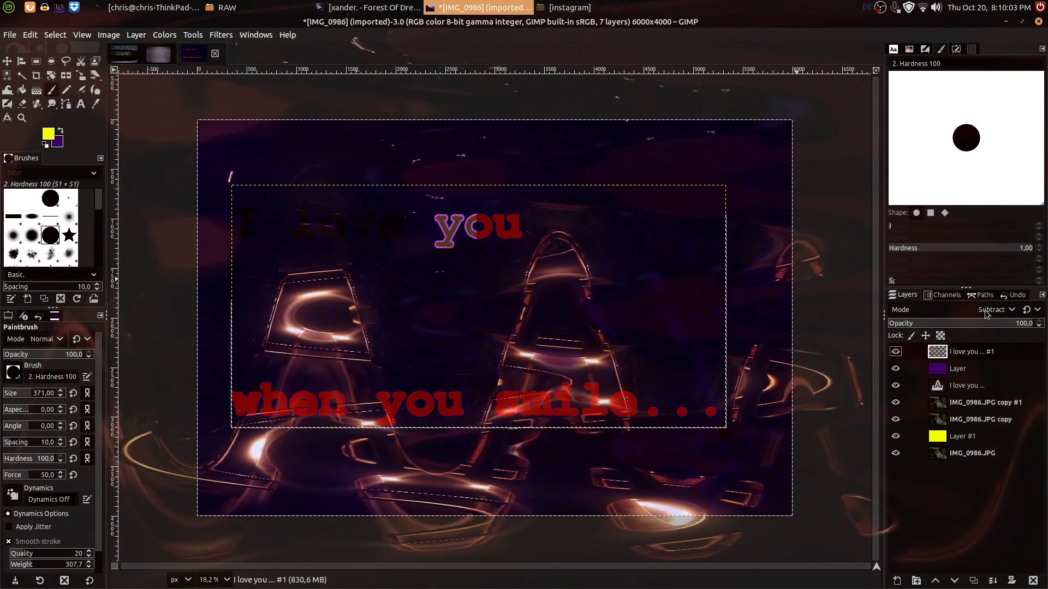
{"action": "scroll", "coordinate": [986, 315], "scroll_direction": "up", "scroll_amount": 1}
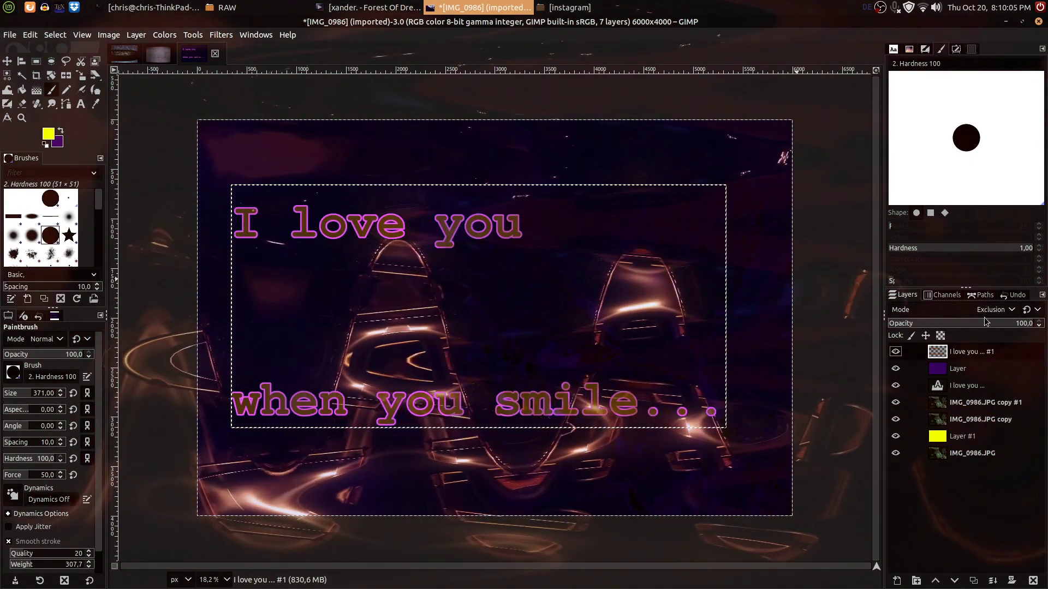
Set the original text layer's blend mode to Vivid light and the violet layer's blend mode to Burn.
{"action": "left_click", "coordinate": [970, 389]}
{"action": "scroll", "coordinate": [970, 318], "scroll_direction": "up", "scroll_amount": 3}
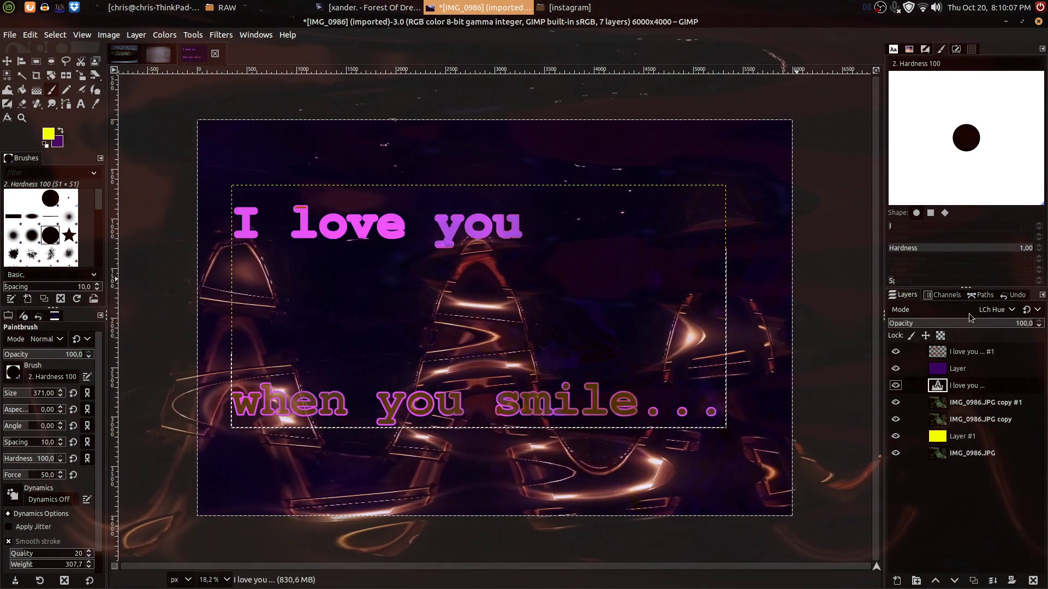
{"action": "scroll", "coordinate": [971, 318], "scroll_direction": "up", "scroll_amount": 7}
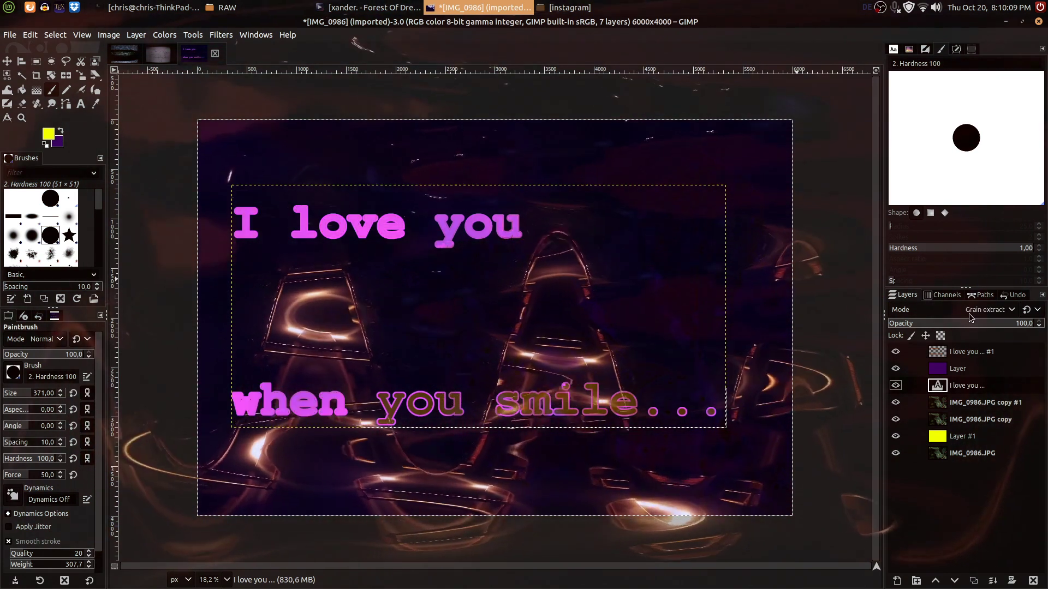
{"action": "scroll", "coordinate": [970, 318], "scroll_direction": "up", "scroll_amount": 3}
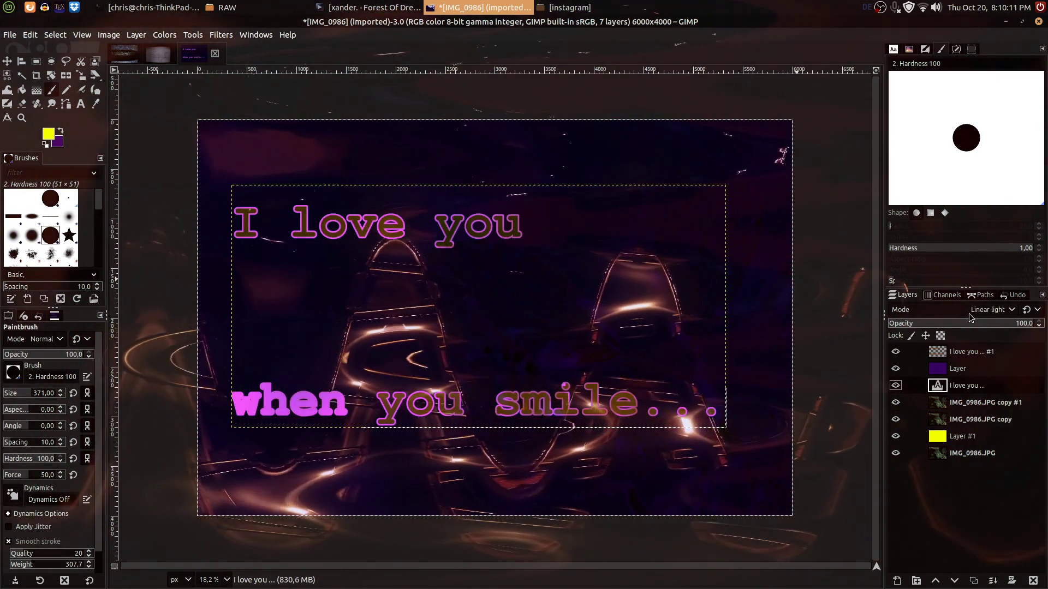
{"action": "scroll", "coordinate": [970, 318], "scroll_direction": "down", "scroll_amount": 1}
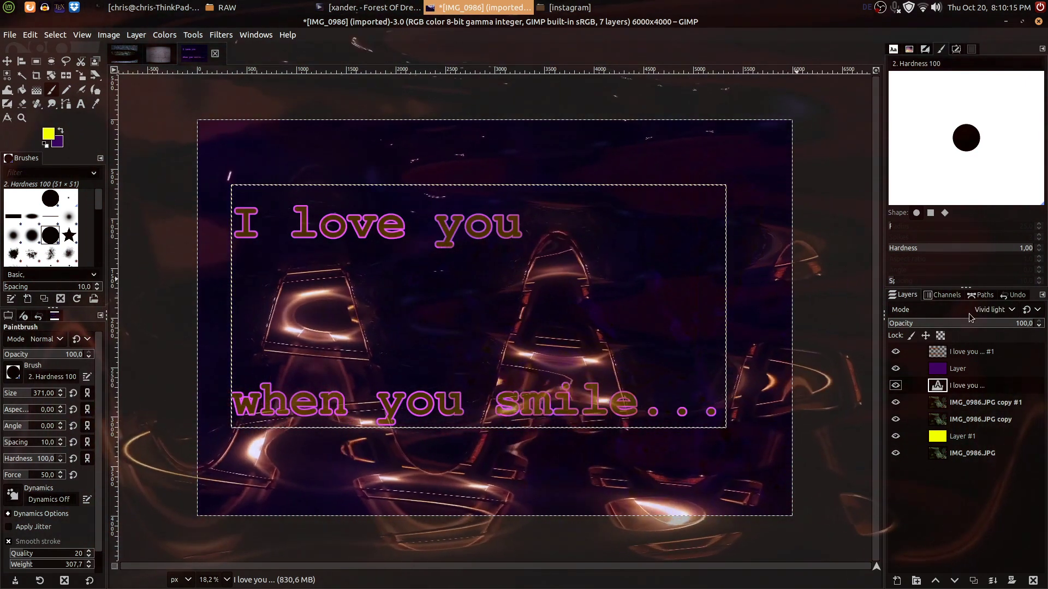
{"action": "left_click", "coordinate": [973, 369]}
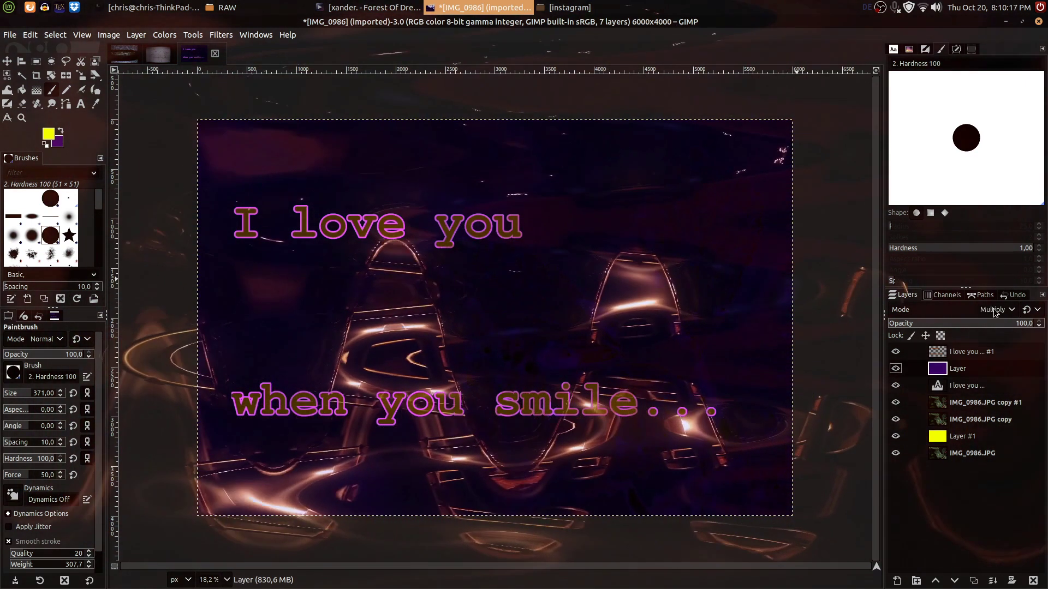
{"action": "scroll", "coordinate": [994, 311], "scroll_direction": "down", "scroll_amount": 1}
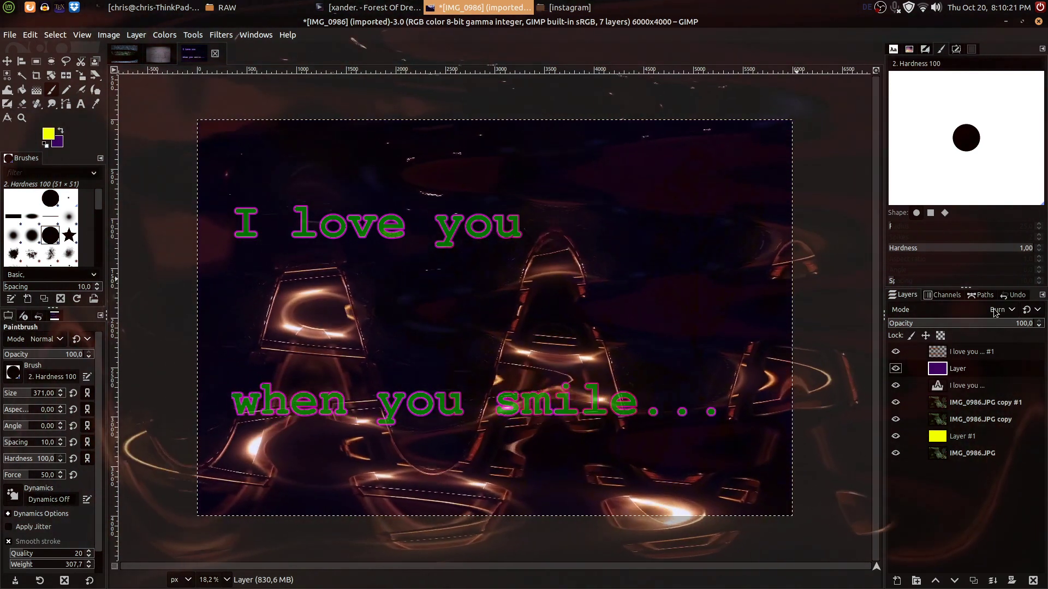
Try several blend modes on IMG_0986.JPG copy, including Pin light, Exclusion, Overlay and Grain merge, and settle on Grain extract.
{"action": "left_click", "coordinate": [981, 419]}
{"action": "scroll", "coordinate": [998, 310], "scroll_direction": "down", "scroll_amount": 1}
{"action": "scroll", "coordinate": [997, 310], "scroll_direction": "down", "scroll_amount": 1}
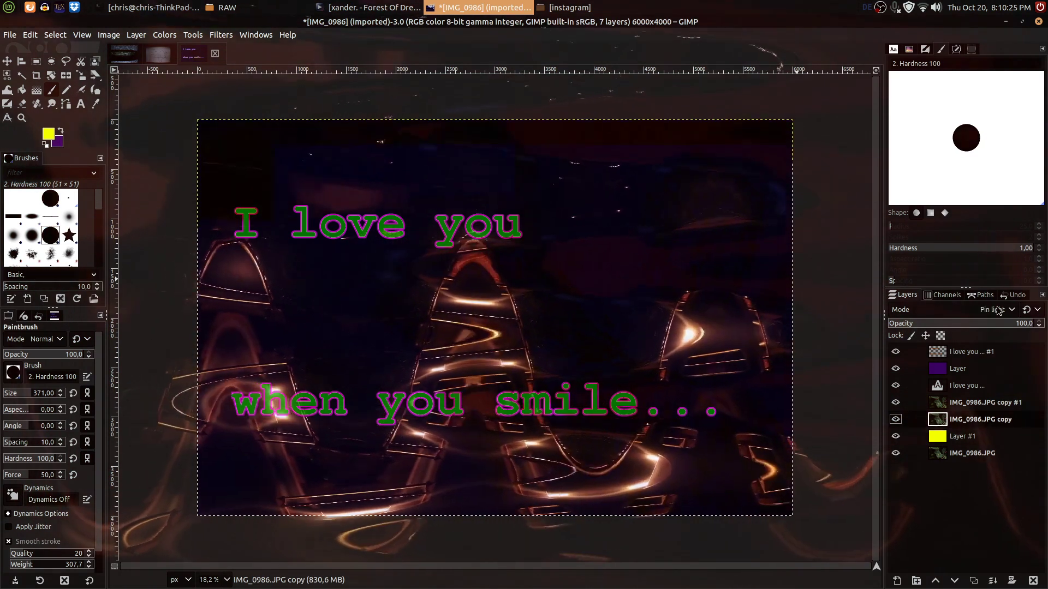
{"action": "scroll", "coordinate": [998, 309], "scroll_direction": "up", "scroll_amount": 1}
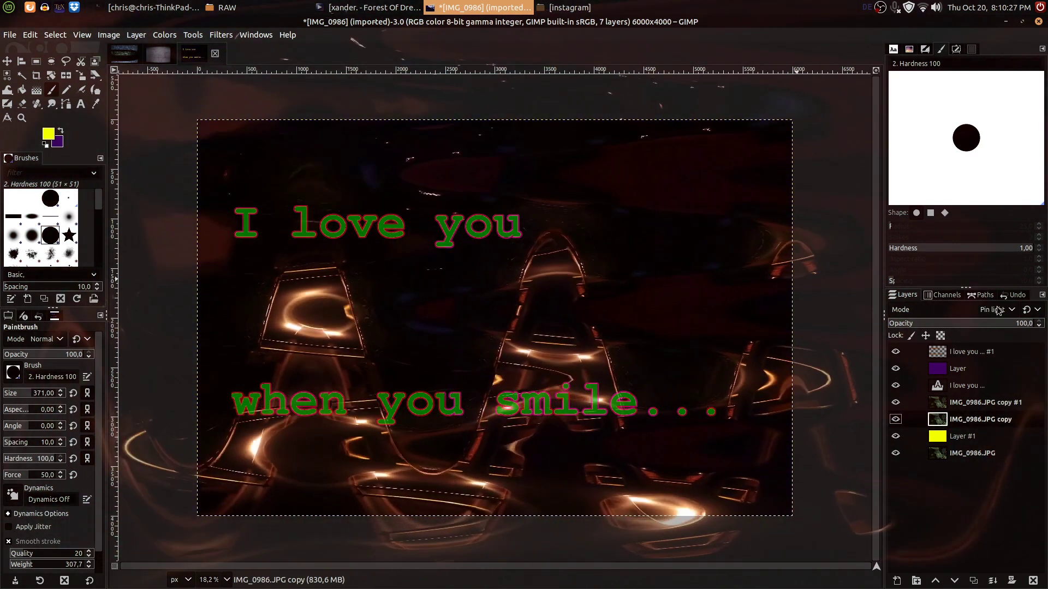
{"action": "scroll", "coordinate": [998, 310], "scroll_direction": "down", "scroll_amount": 5}
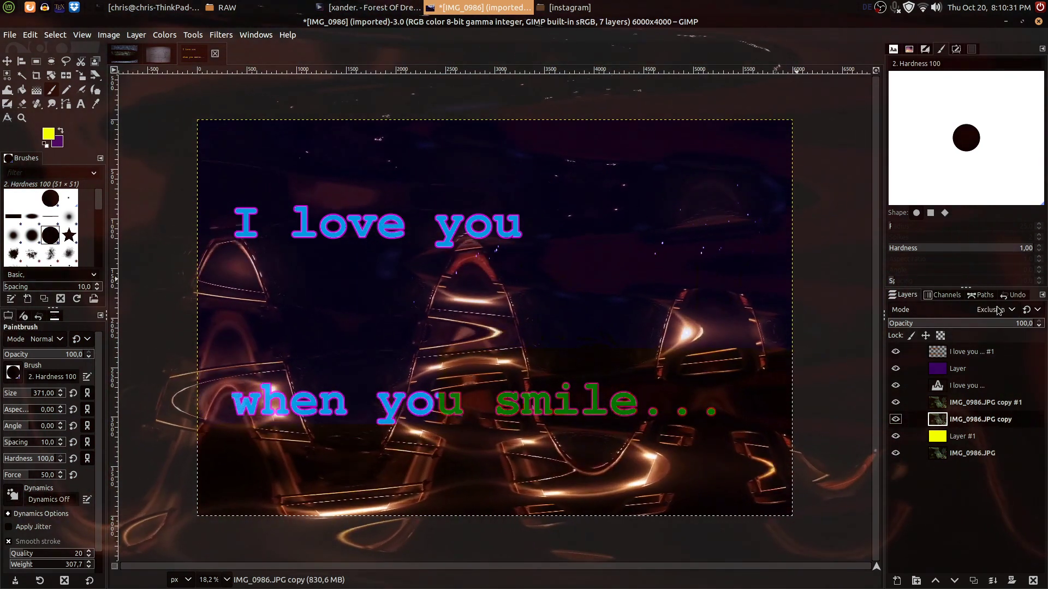
{"action": "scroll", "coordinate": [998, 309], "scroll_direction": "up", "scroll_amount": 5}
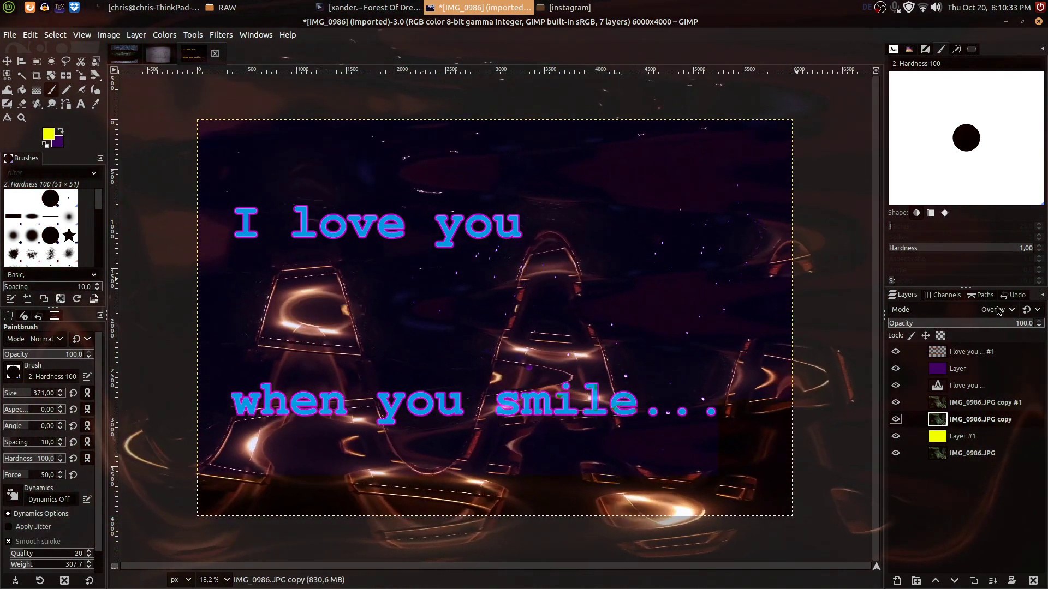
{"action": "left_click", "coordinate": [998, 310]}
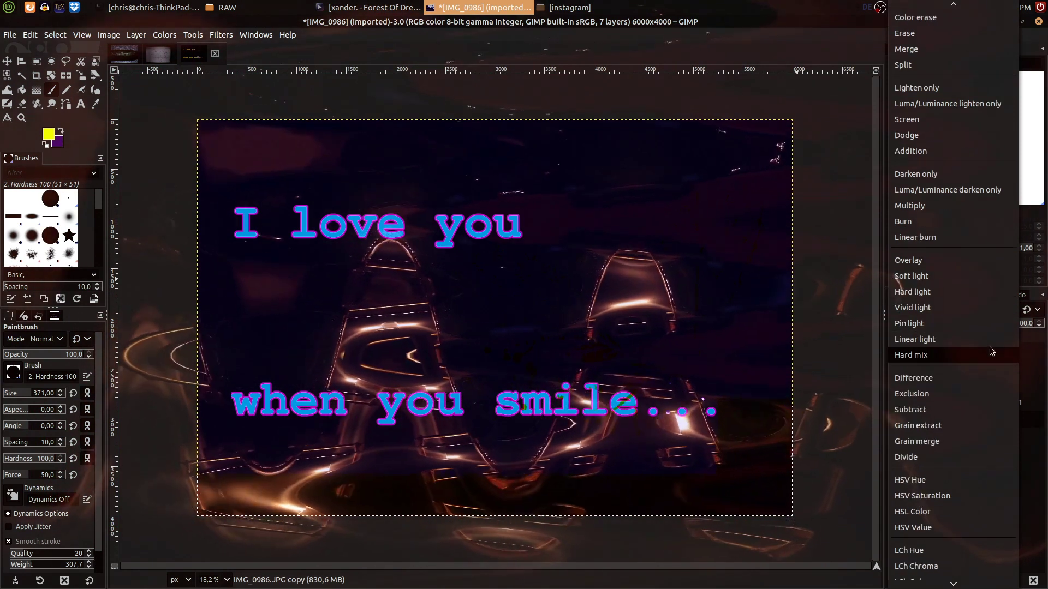
{"action": "scroll", "coordinate": [985, 388], "scroll_direction": "down", "scroll_amount": 3}
{"action": "left_click", "coordinate": [975, 402]}
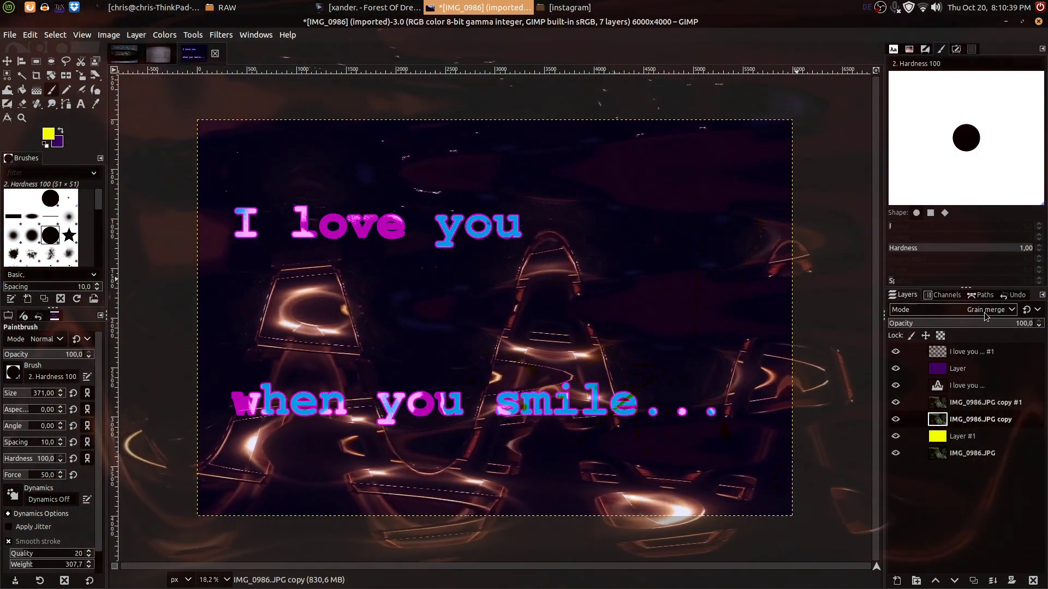
{"action": "scroll", "coordinate": [985, 316], "scroll_direction": "up", "scroll_amount": 1}
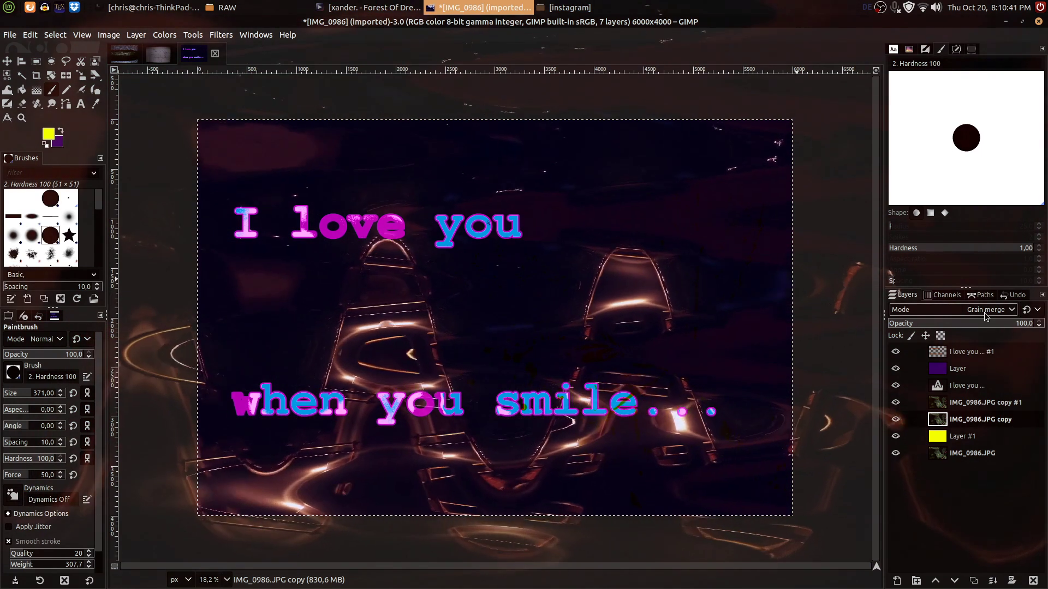
{"action": "scroll", "coordinate": [984, 316], "scroll_direction": "down", "scroll_amount": 1}
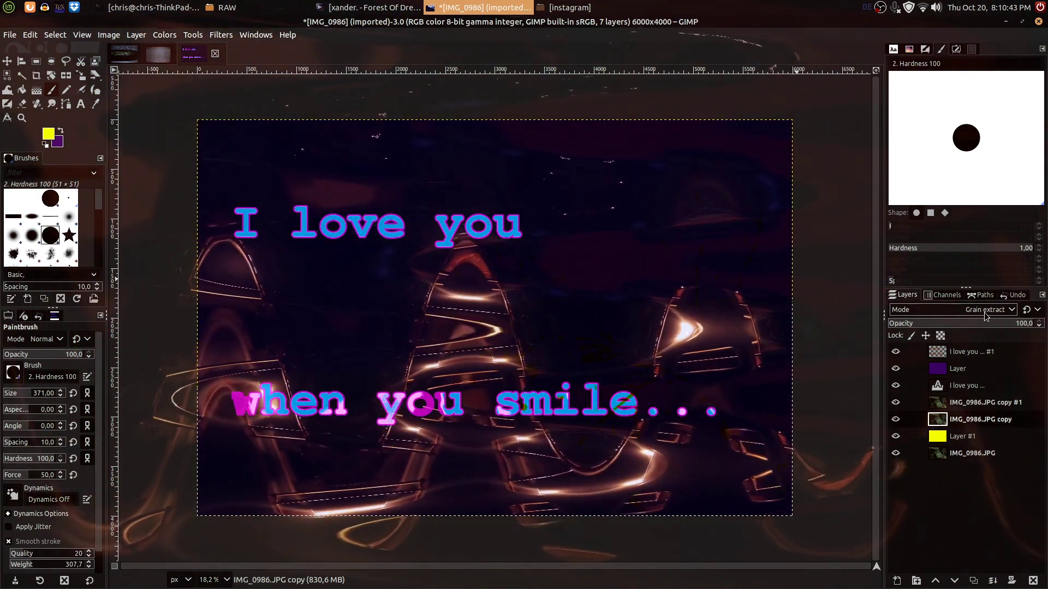
Set the blend mode of IMG_0986.JPG copy #1 to Divide and that of the yellow layer to HSV Hue.
{"action": "left_click", "coordinate": [977, 402]}
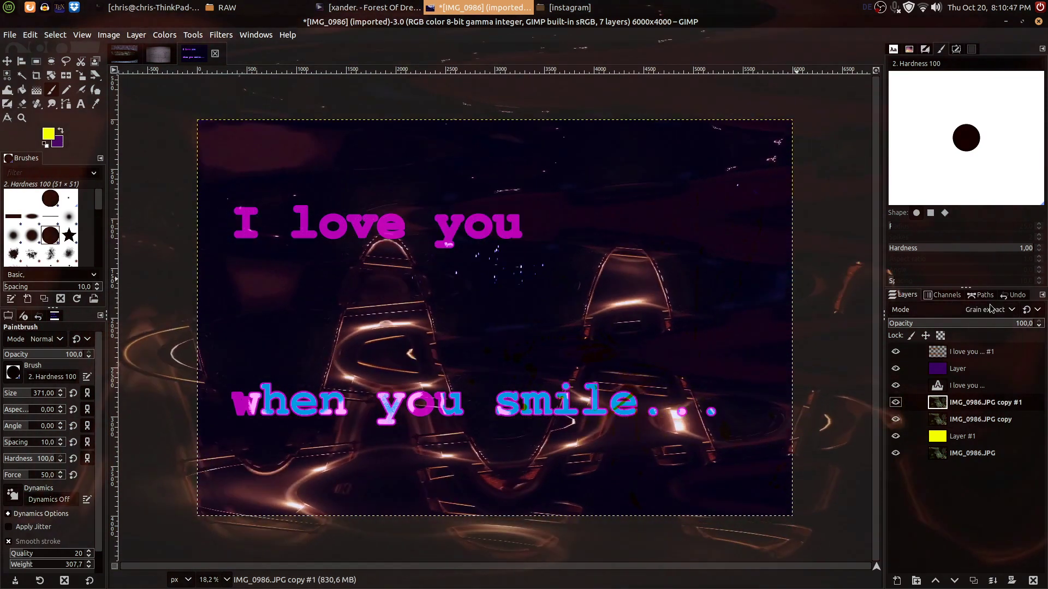
{"action": "scroll", "coordinate": [990, 307], "scroll_direction": "down", "scroll_amount": 1}
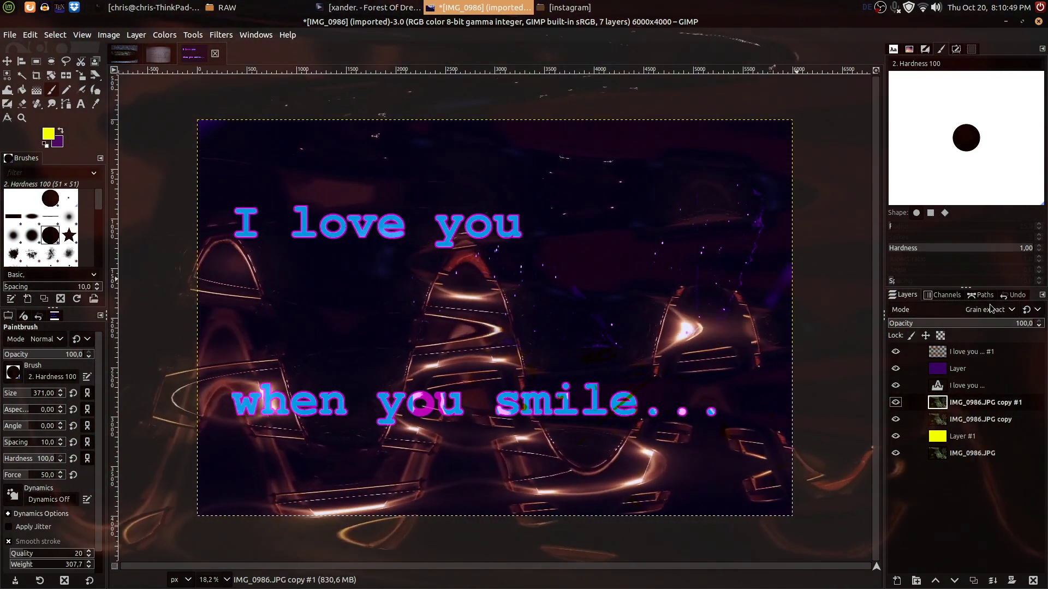
{"action": "scroll", "coordinate": [990, 307], "scroll_direction": "down", "scroll_amount": 2}
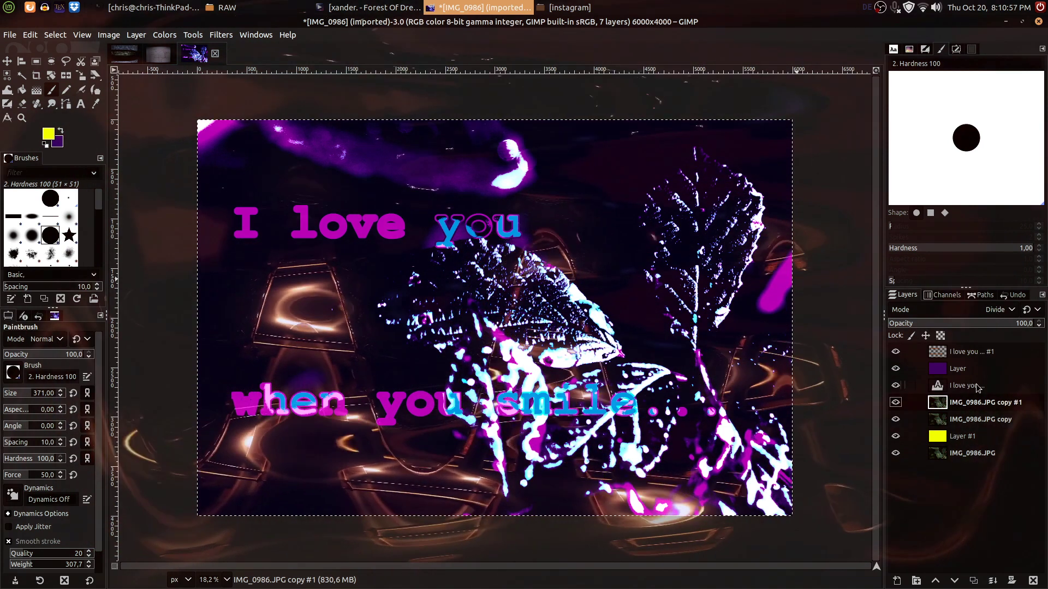
{"action": "left_click", "coordinate": [980, 436]}
{"action": "scroll", "coordinate": [991, 312], "scroll_direction": "down", "scroll_amount": 1}
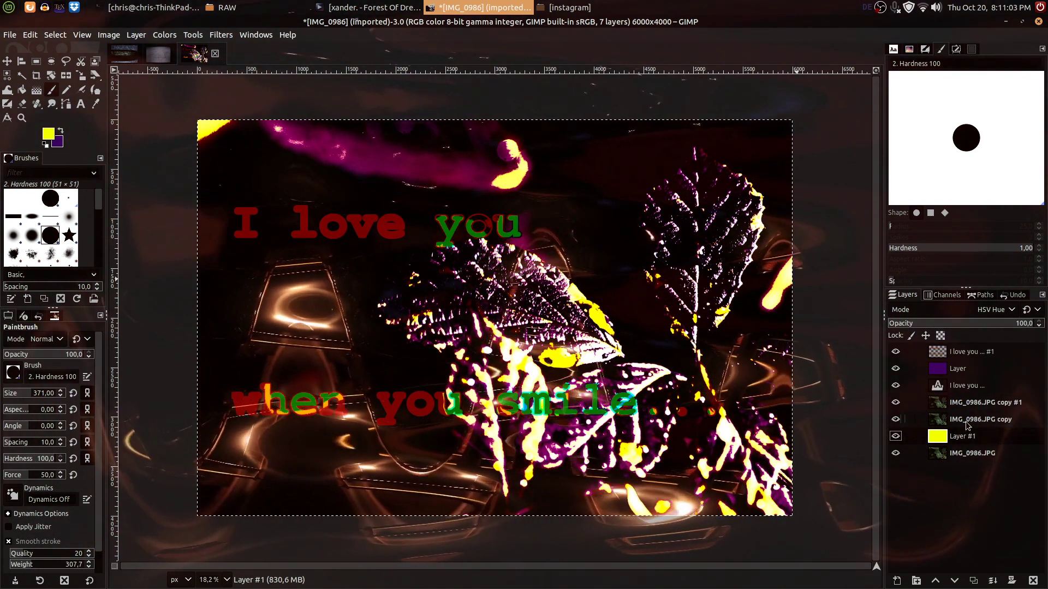
Duplicate the orange lettering layer, place the duplicate directly above IMG_0986.JPG copy and set its blend mode to Difference.
{"action": "left_click", "coordinate": [964, 387]}
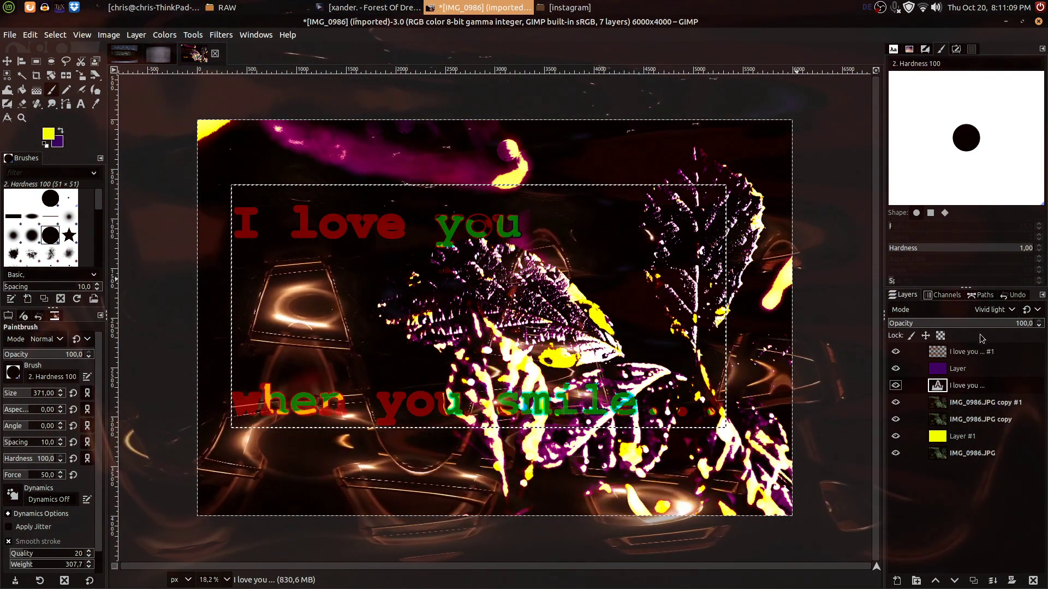
{"action": "left_click", "coordinate": [980, 356]}
{"action": "key", "text": "shift+ctrl+d"}
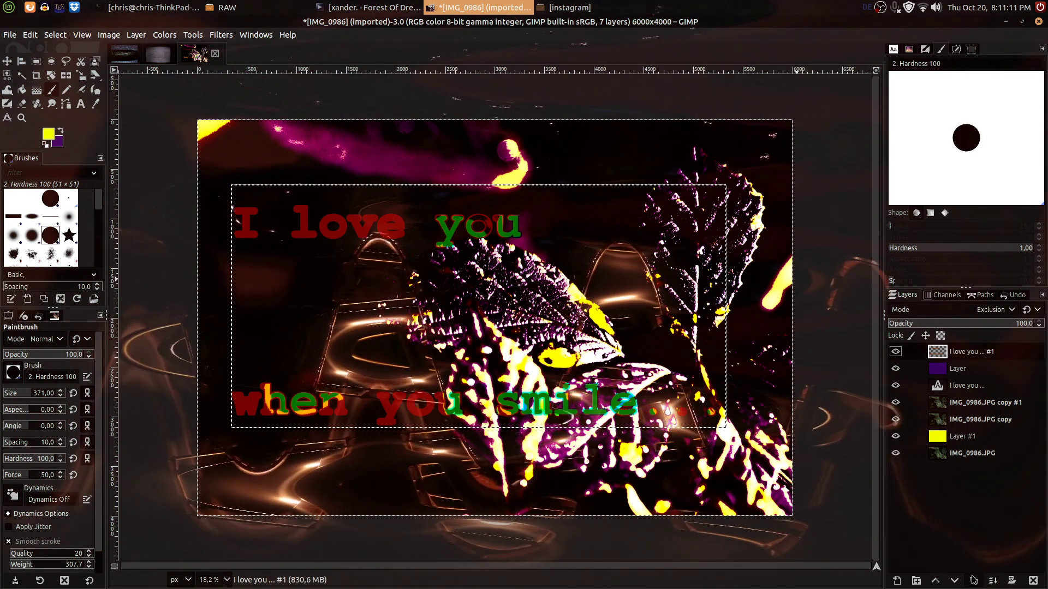
{"action": "left_click_drag", "start_coordinate": [980, 360], "coordinate": [984, 427]}
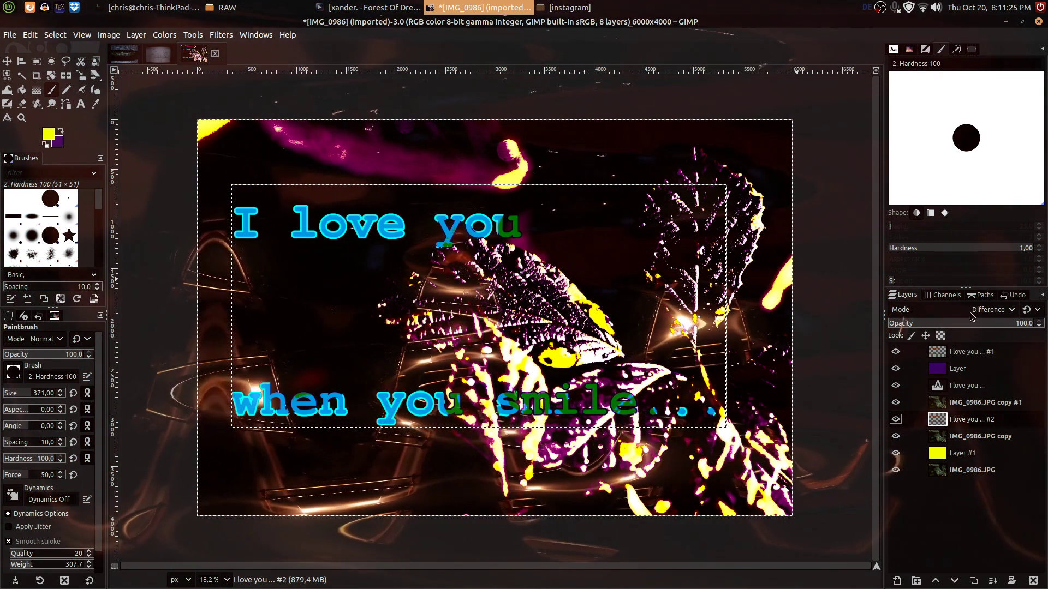
Merge all visible layers into one layer that is expanded as necessary.
{"action": "left_click", "coordinate": [991, 582]}
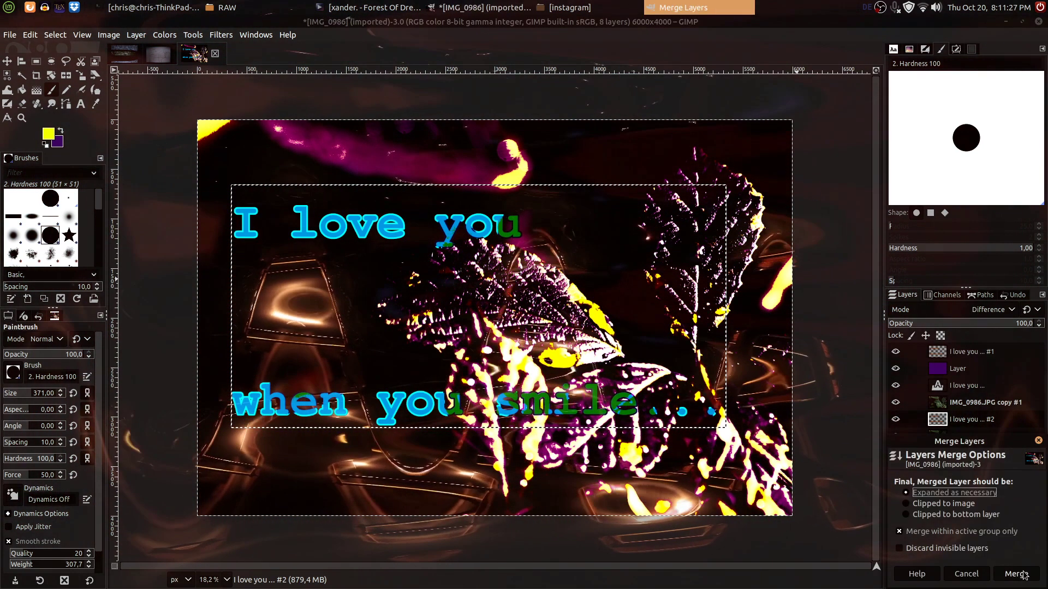
{"action": "left_click", "coordinate": [1020, 573]}
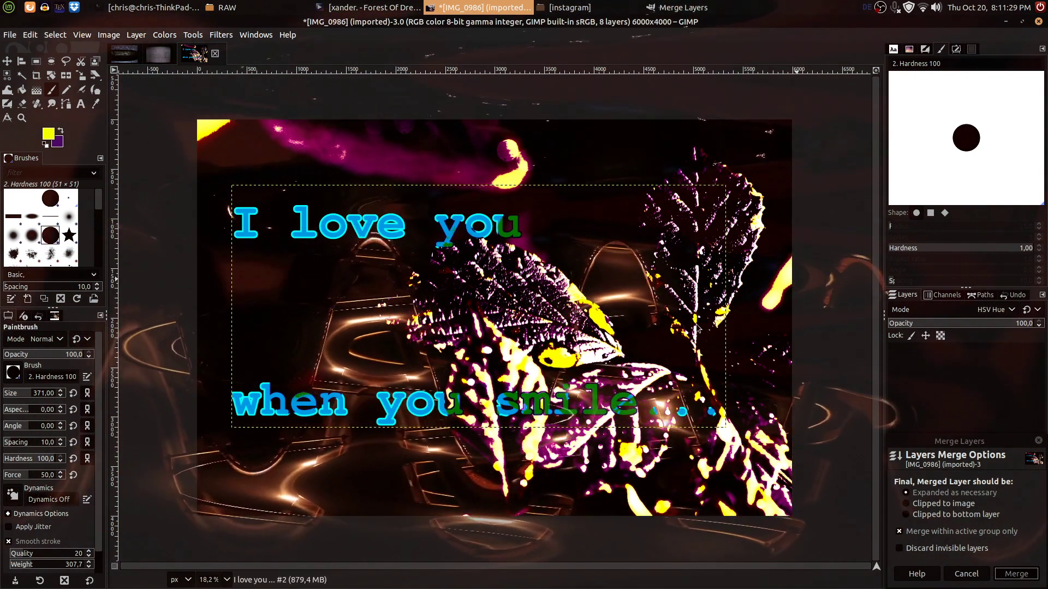
Scale the merged image down to 3000 × 2000 pixels, using percent as the size unit.
{"action": "left_click", "coordinate": [108, 35]}
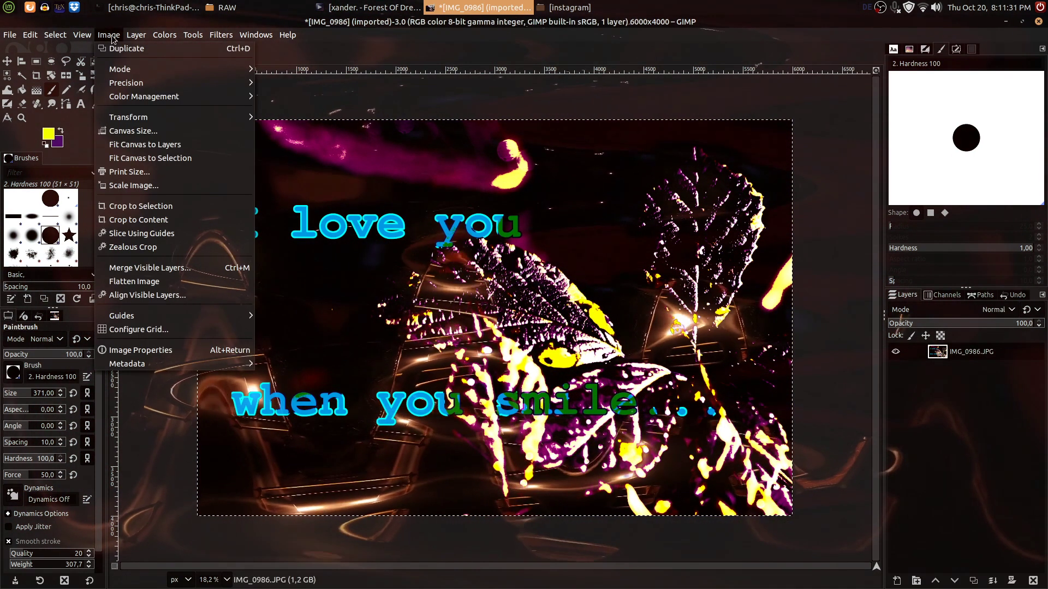
{"action": "left_click", "coordinate": [129, 185]}
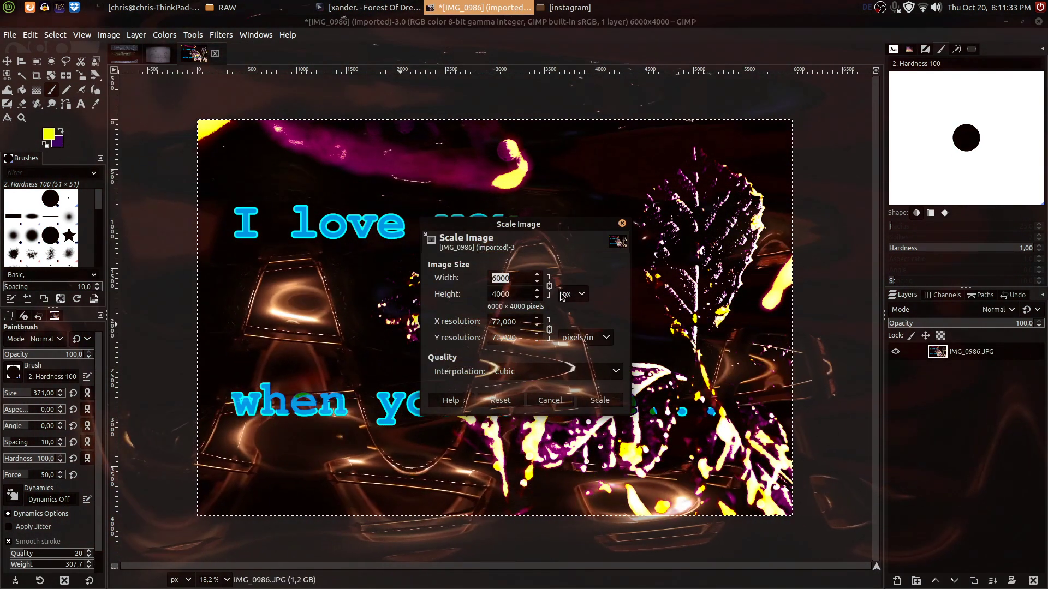
{"action": "left_click", "coordinate": [566, 294]}
{"action": "left_click", "coordinate": [576, 309]}
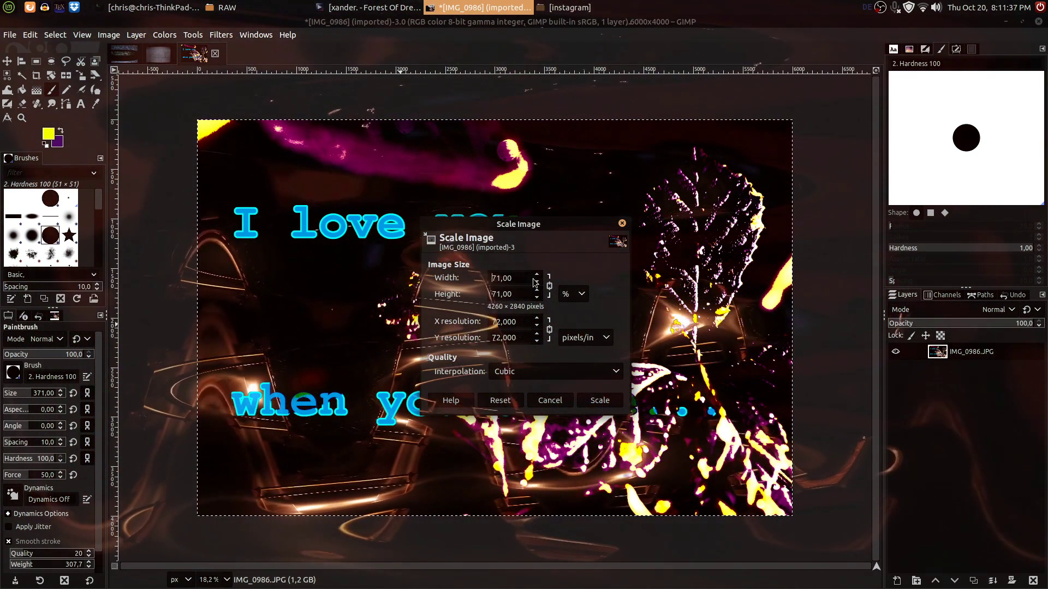
{"action": "left_click", "coordinate": [534, 282]}
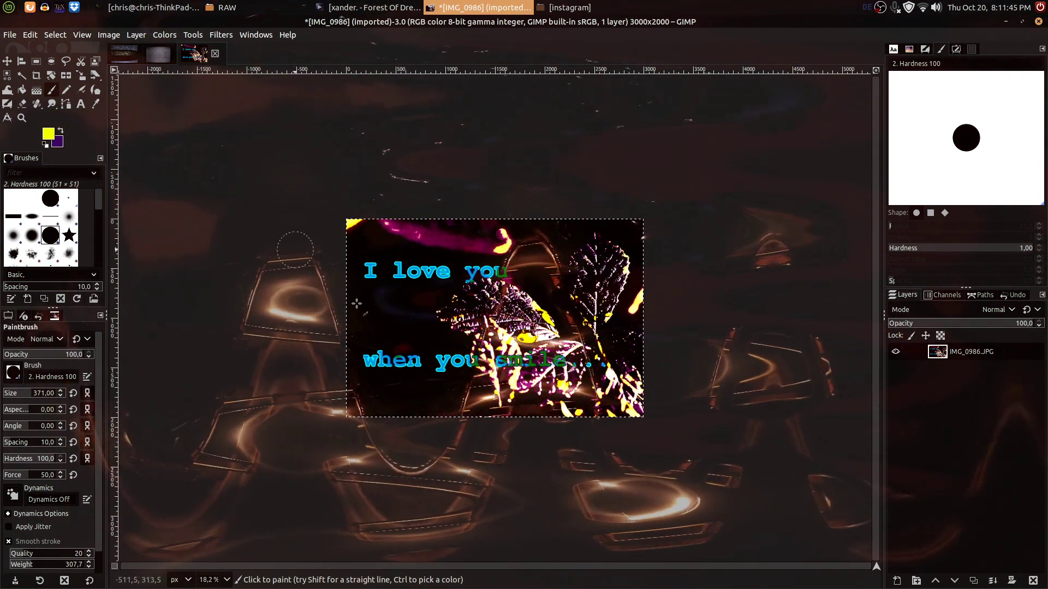
Start exporting the merged image and choose the instagram folder inside Pictures as the destination.
{"action": "scroll", "coordinate": [468, 327], "scroll_direction": "up", "scroll_amount": 2}
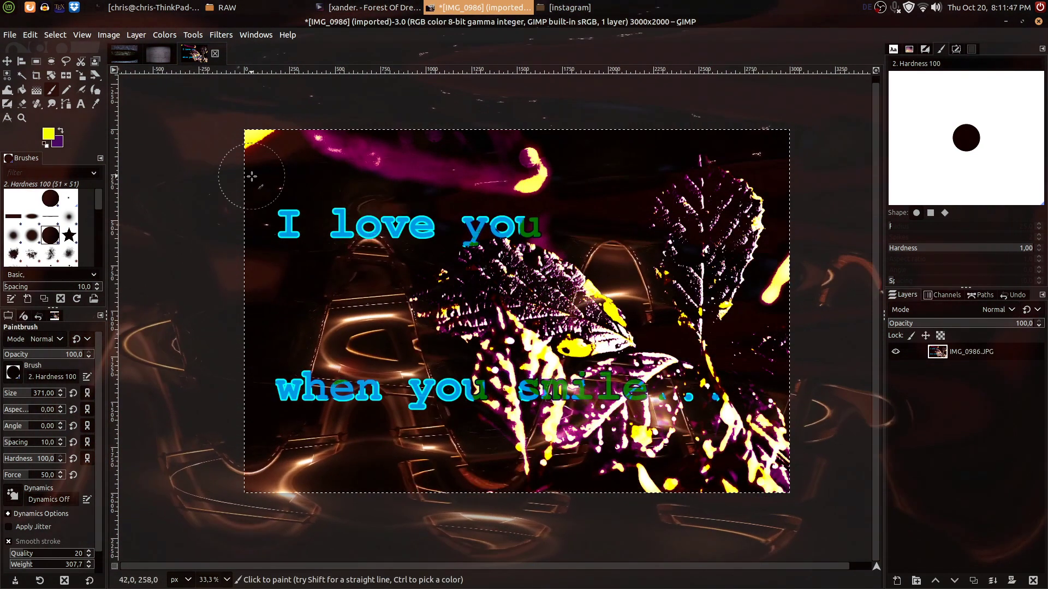
{"action": "left_click", "coordinate": [10, 34]}
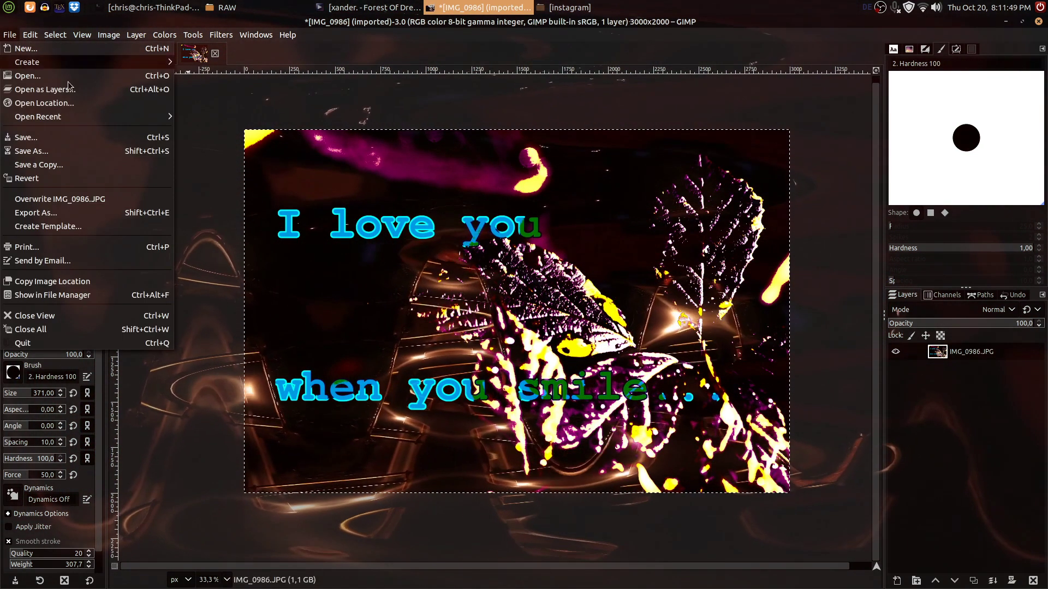
{"action": "left_click", "coordinate": [130, 213]}
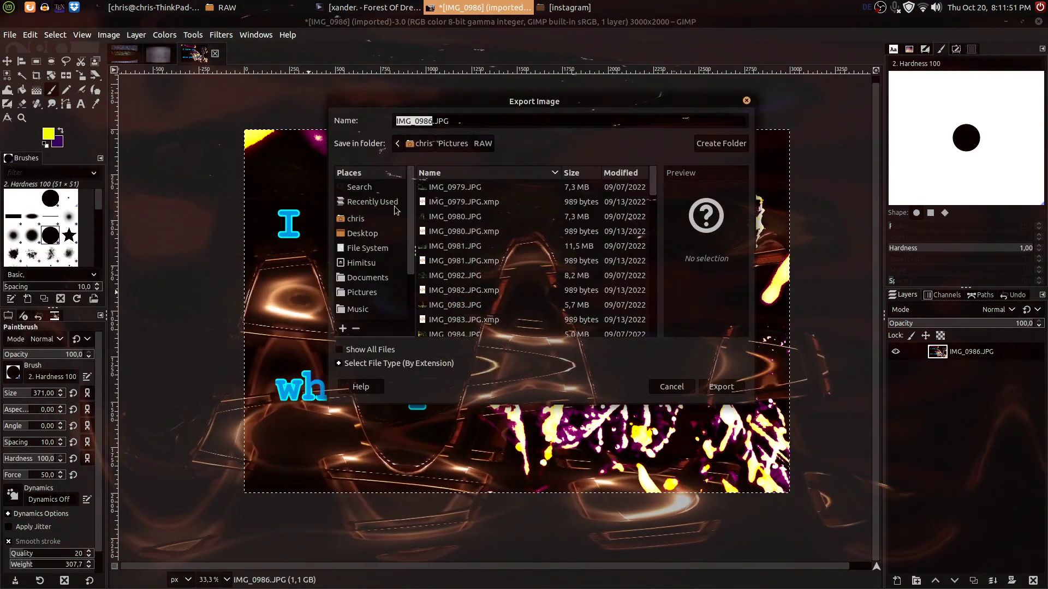
{"action": "left_click", "coordinate": [362, 293]}
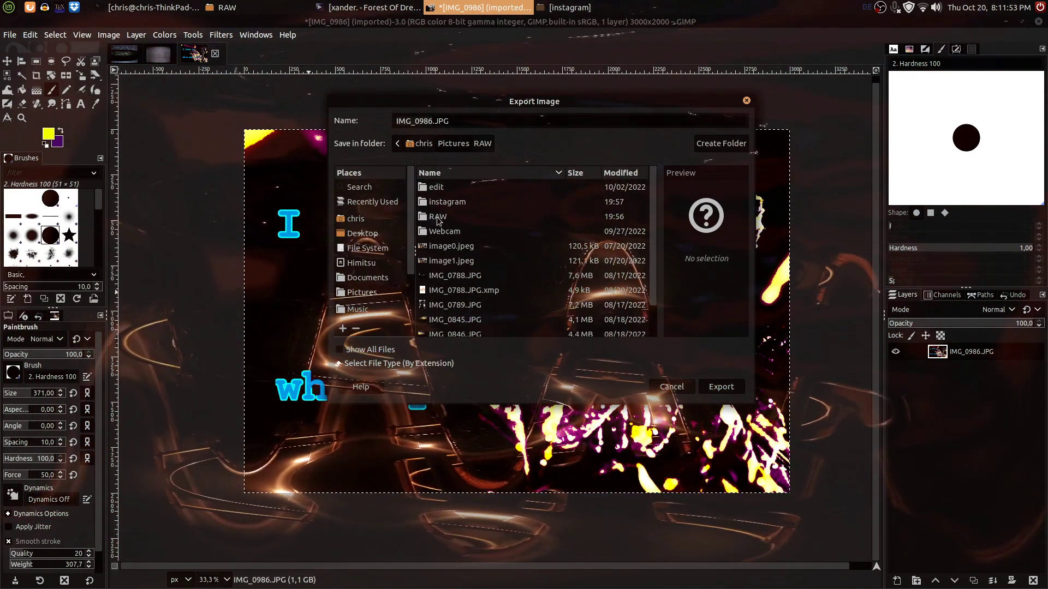
{"action": "double_click", "coordinate": [439, 206]}
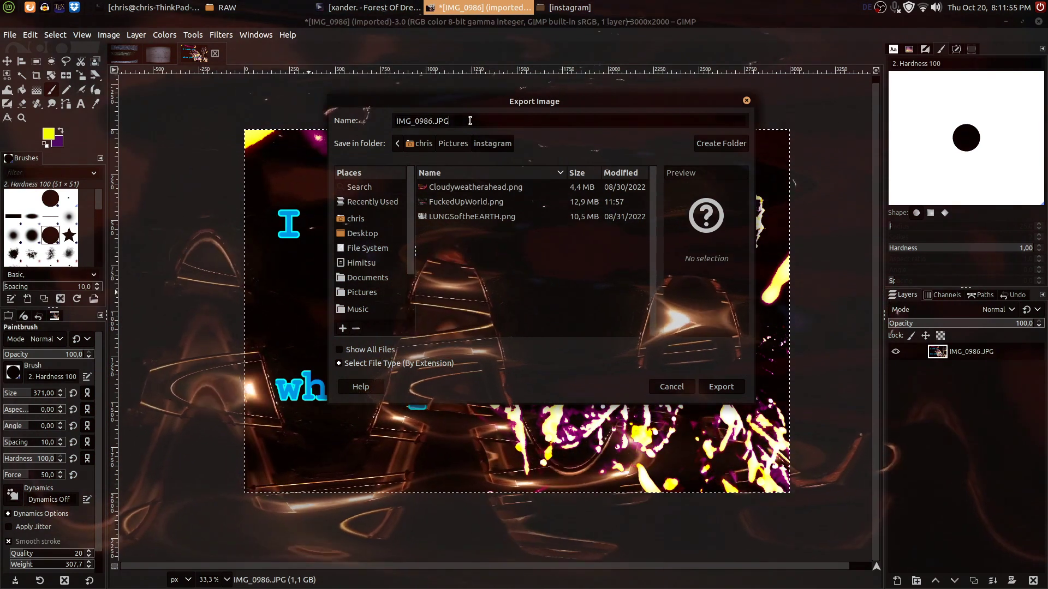
Export the image as LoveSmile.png with the default PNG options and close it, discarding the unsaved changes.
{"action": "triple_click", "coordinate": [470, 120]}
{"action": "type", "text": "Love"}
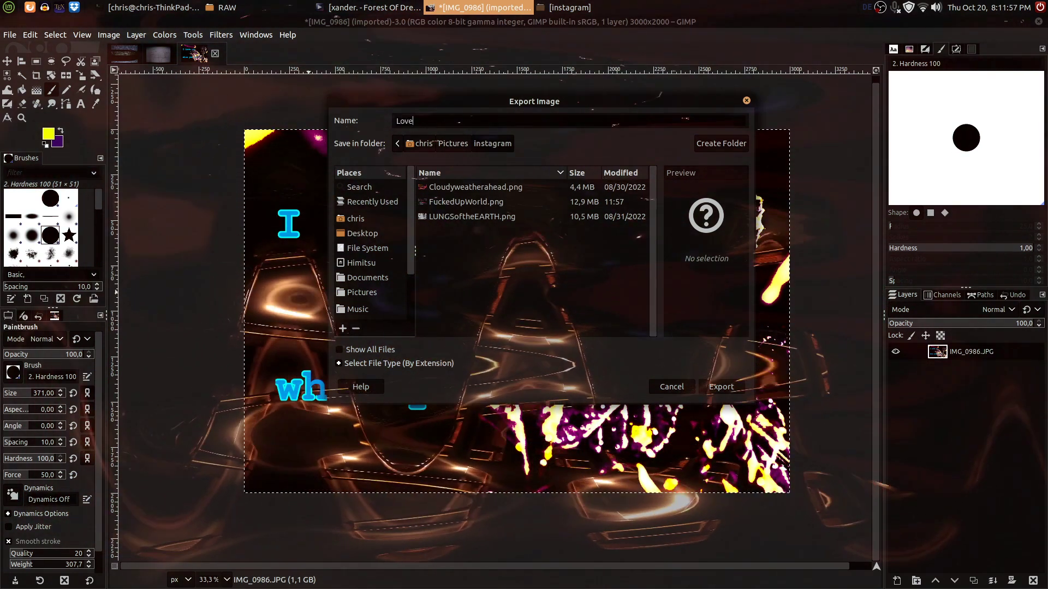
{"action": "type", "text": "Smile."}
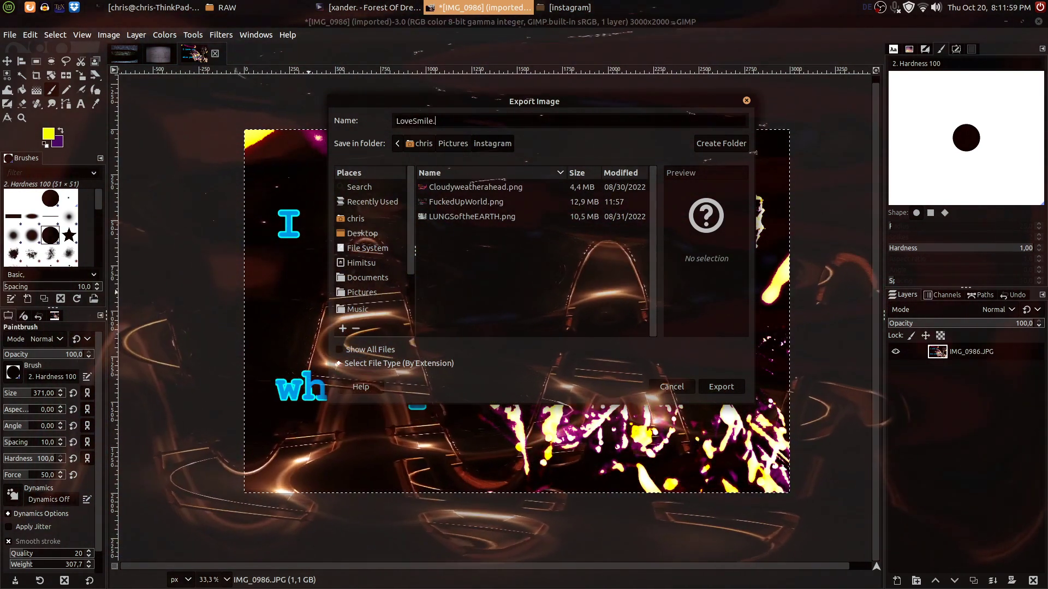
{"action": "type", "text": "png"}
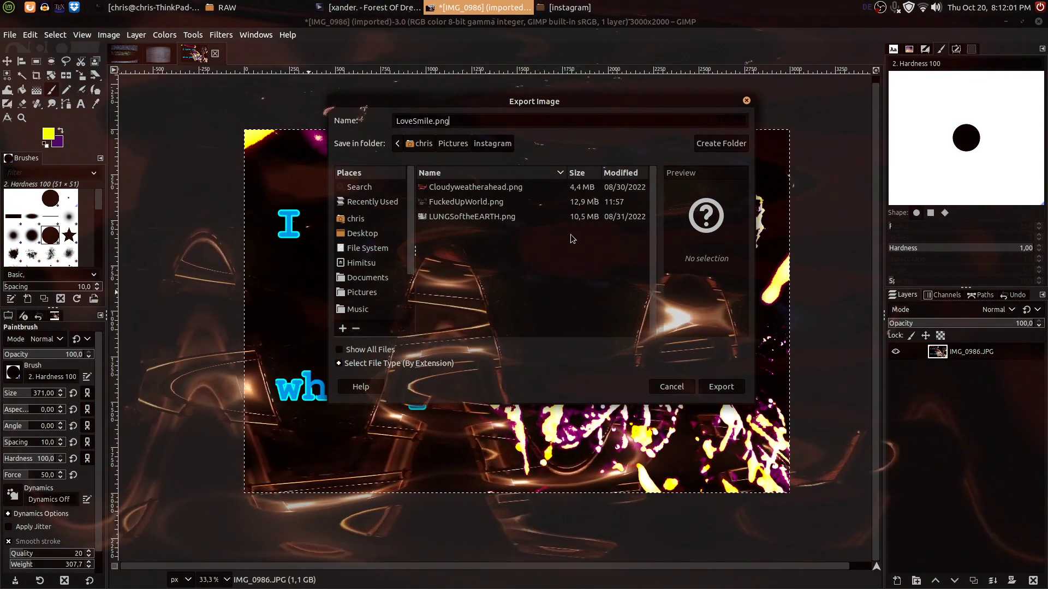
{"action": "key", "text": "Return"}
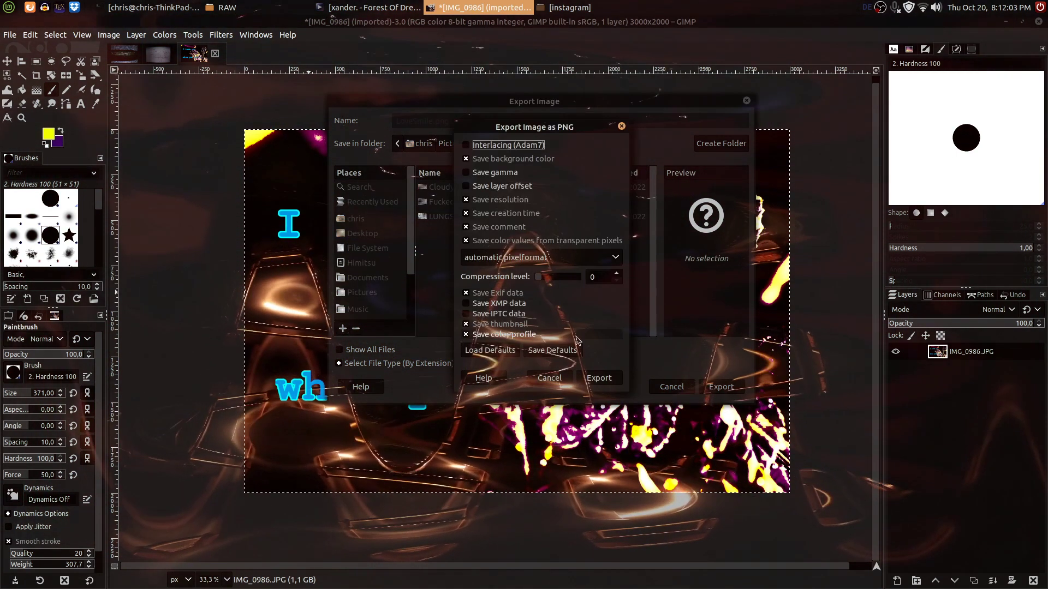
{"action": "key", "text": "Return"}
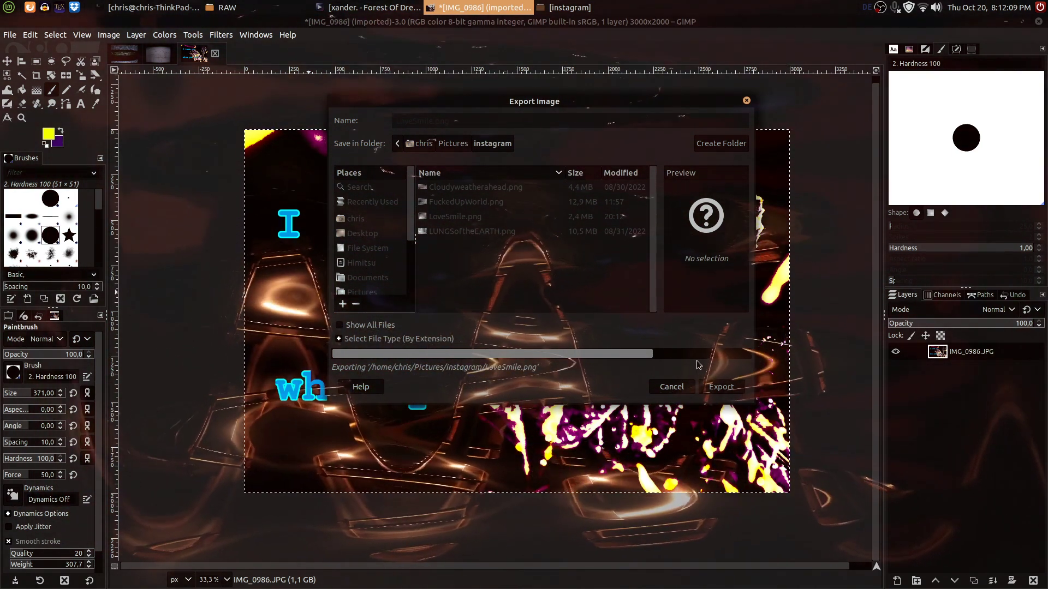
{"action": "left_click", "coordinate": [215, 54]}
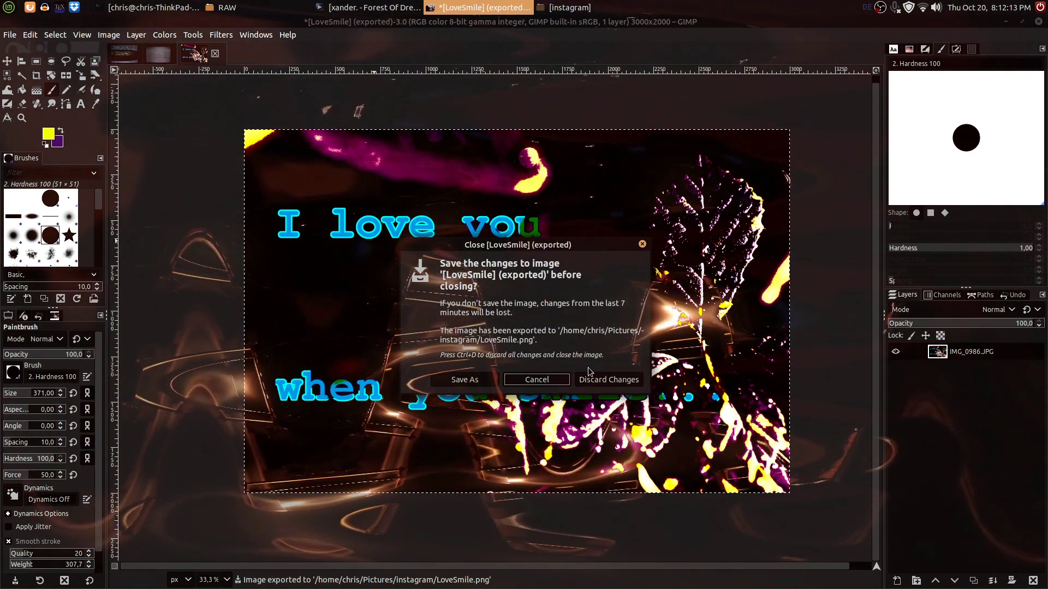
{"action": "left_click", "coordinate": [598, 386]}
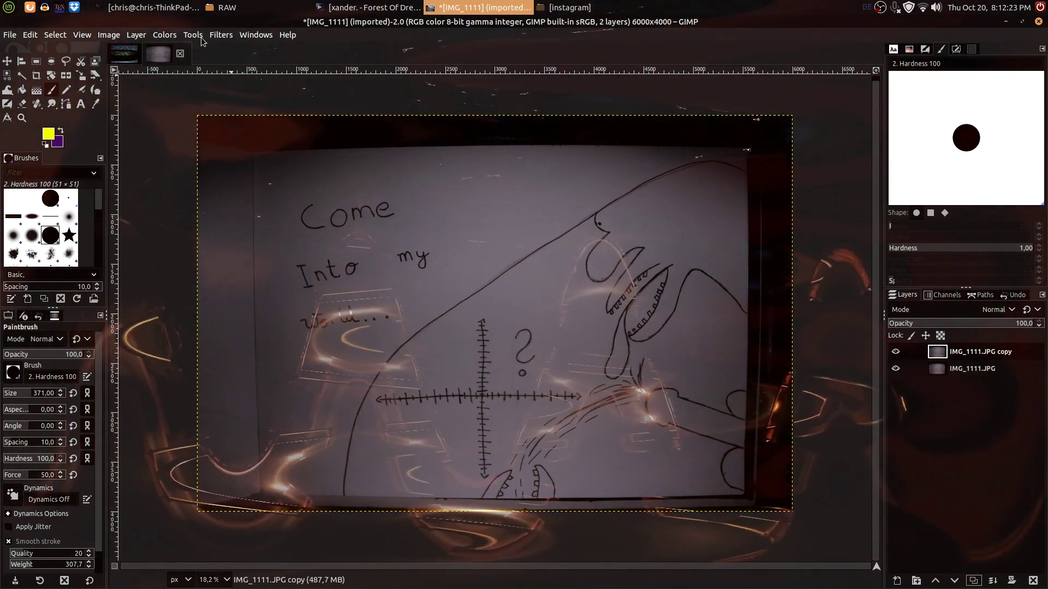
Start a Threshold adjustment on the IMG_1111.JPG copy layer, using the automatic value and raising the lower limit to 81.
{"action": "left_click", "coordinate": [156, 36]}
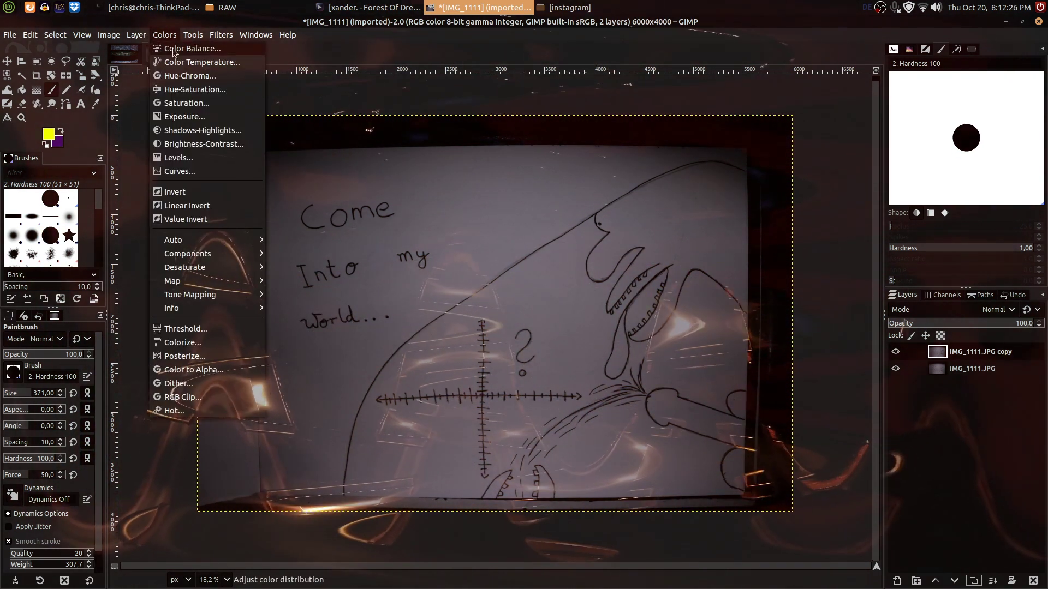
{"action": "left_click", "coordinate": [230, 328]}
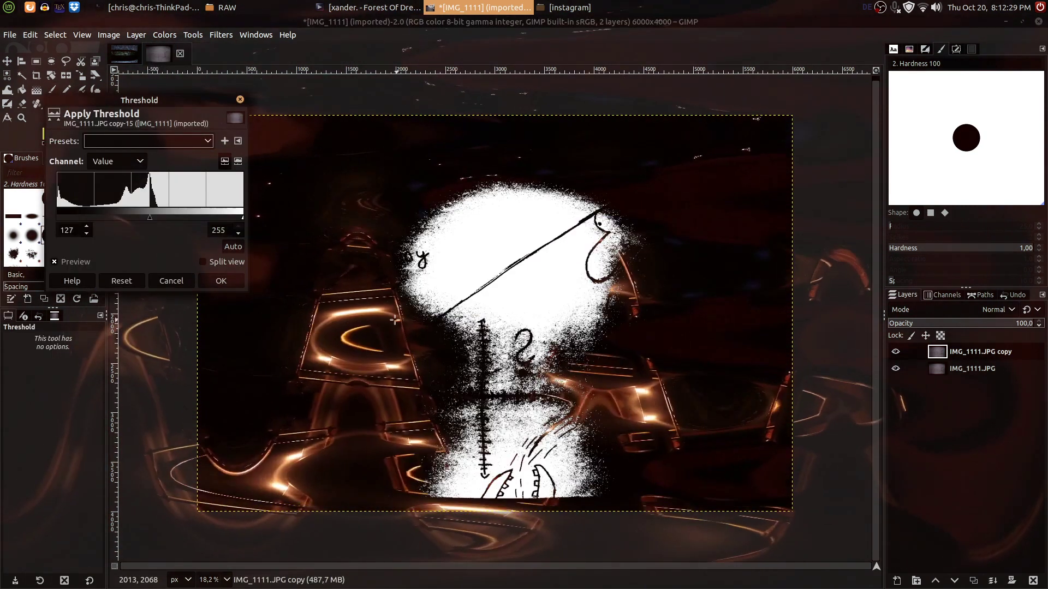
{"action": "left_click", "coordinate": [233, 246]}
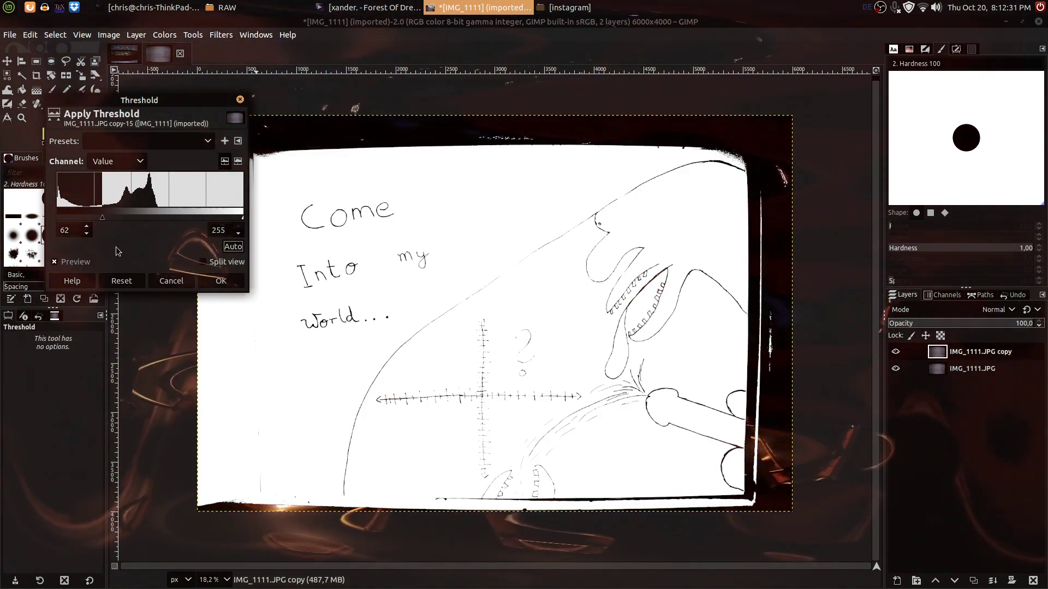
{"action": "left_click_drag", "start_coordinate": [101, 218], "coordinate": [116, 218]}
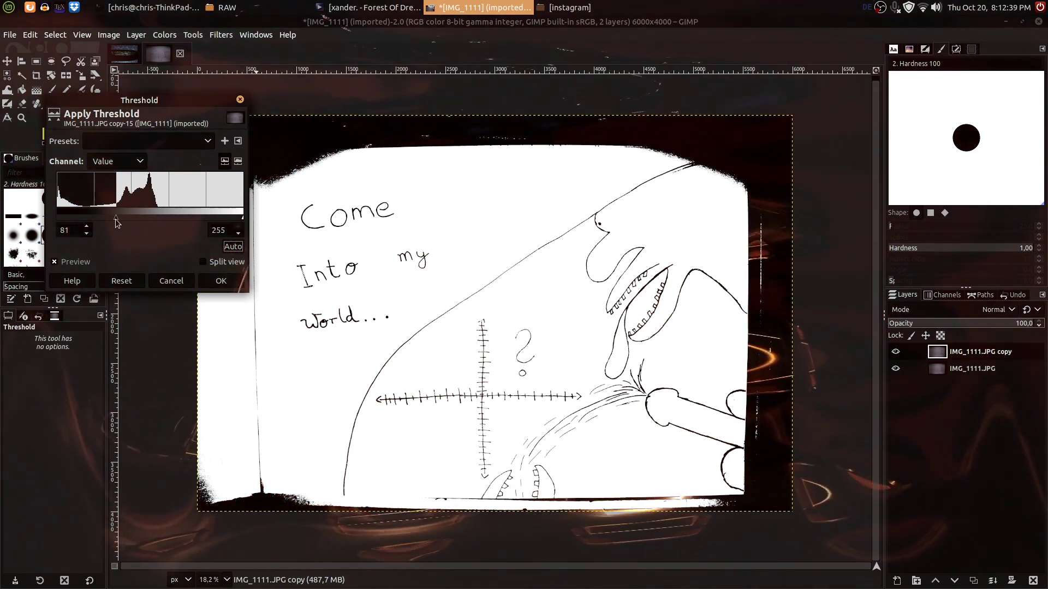
Inspect the drawing's line work, raise the lower threshold limit to 90 and apply the adjustment to IMG_1111.JPG copy.
{"action": "scroll", "coordinate": [482, 371], "scroll_direction": "up", "scroll_amount": 4}
{"action": "scroll", "coordinate": [483, 371], "scroll_direction": "down", "scroll_amount": 4}
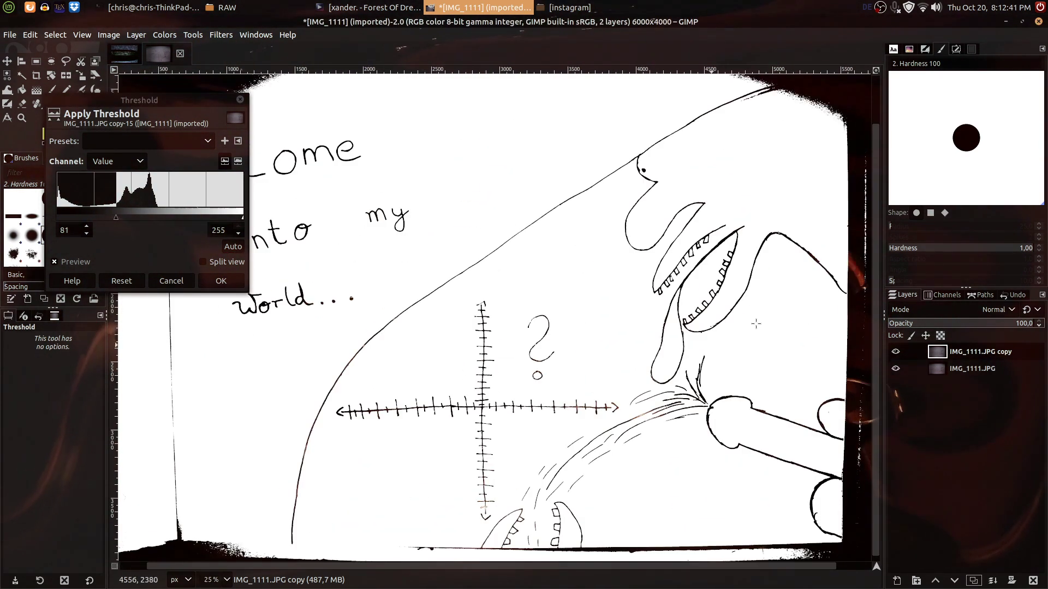
{"action": "scroll", "coordinate": [806, 244], "scroll_direction": "up", "scroll_amount": 5}
{"action": "scroll", "coordinate": [633, 250], "scroll_direction": "down", "scroll_amount": 5}
{"action": "scroll", "coordinate": [436, 464], "scroll_direction": "up", "scroll_amount": 5}
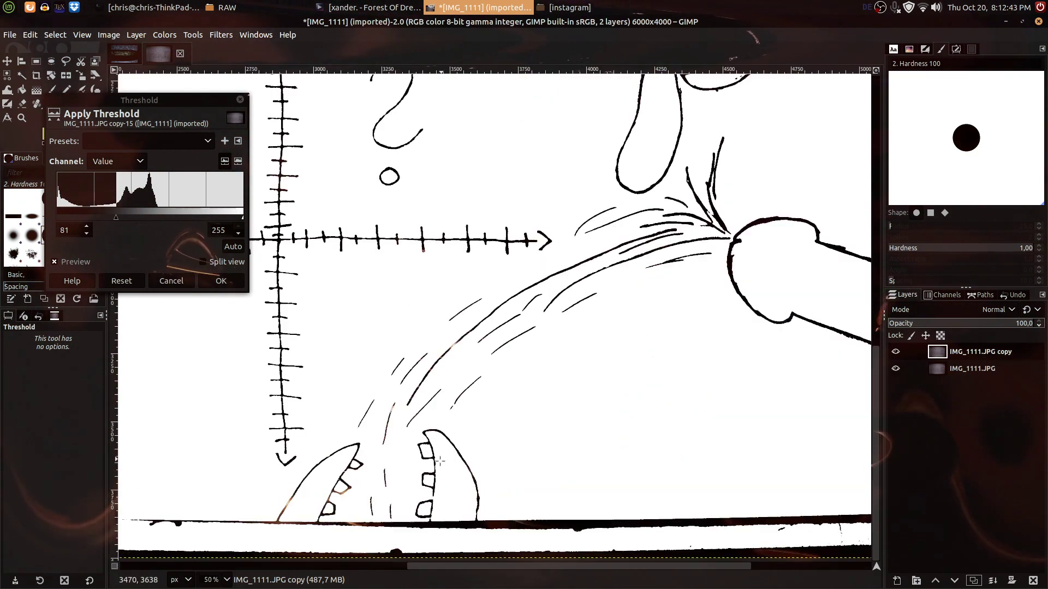
{"action": "scroll", "coordinate": [431, 468], "scroll_direction": "down", "scroll_amount": 2}
{"action": "scroll", "coordinate": [431, 468], "scroll_direction": "down", "scroll_amount": 2}
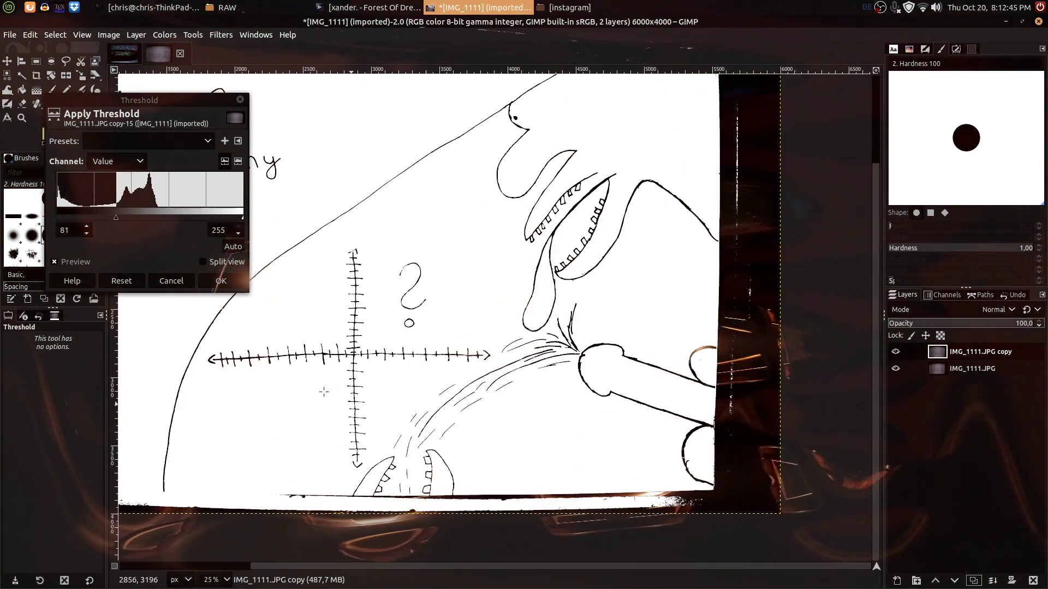
{"action": "left_click", "coordinate": [122, 217]}
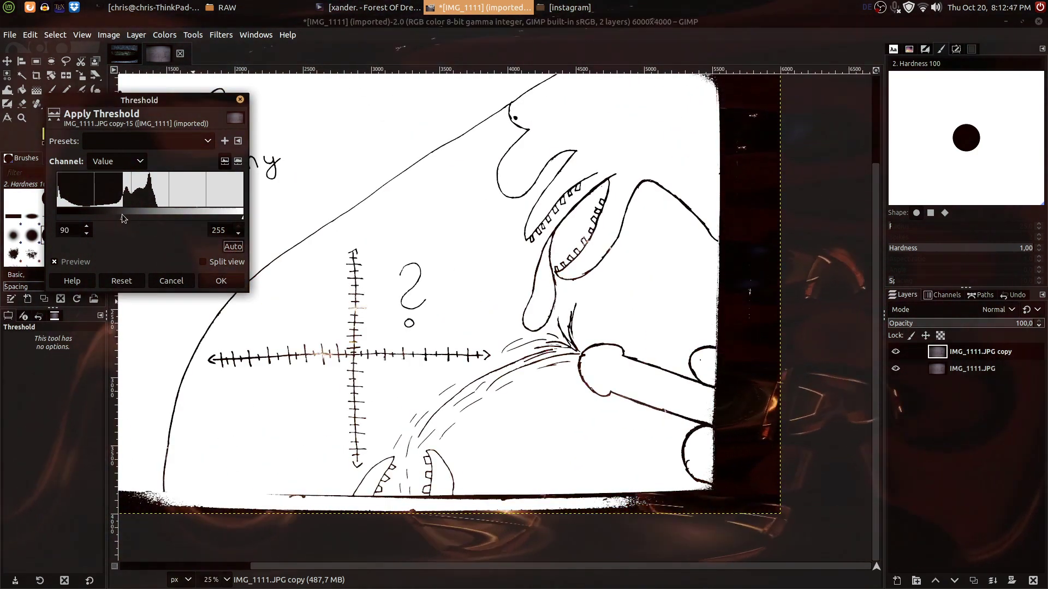
{"action": "left_click", "coordinate": [369, 267]}
{"action": "scroll", "coordinate": [369, 268], "scroll_direction": "down", "scroll_amount": 1}
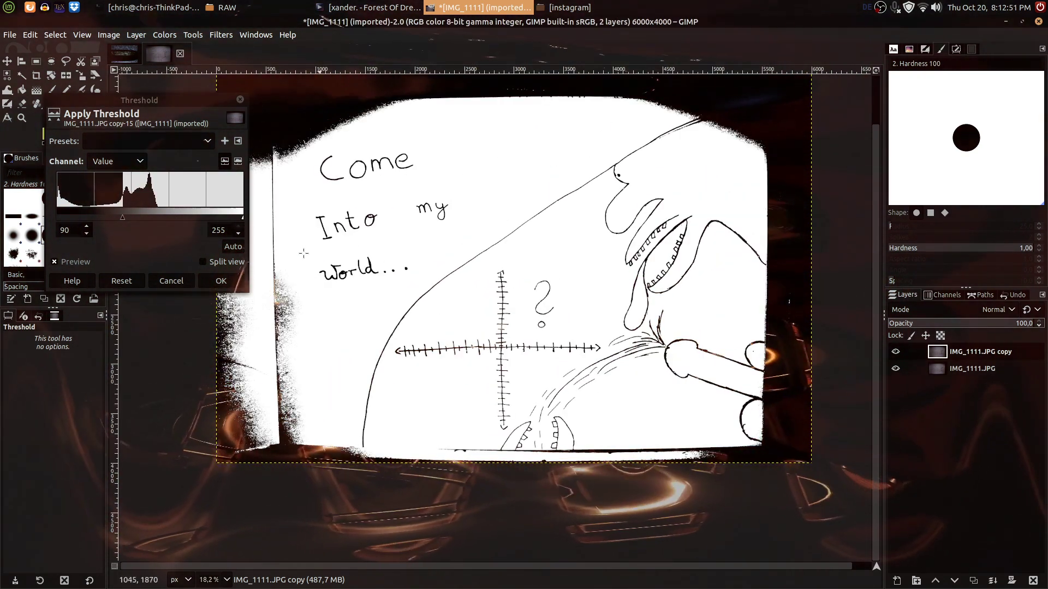
{"action": "key", "text": "Return"}
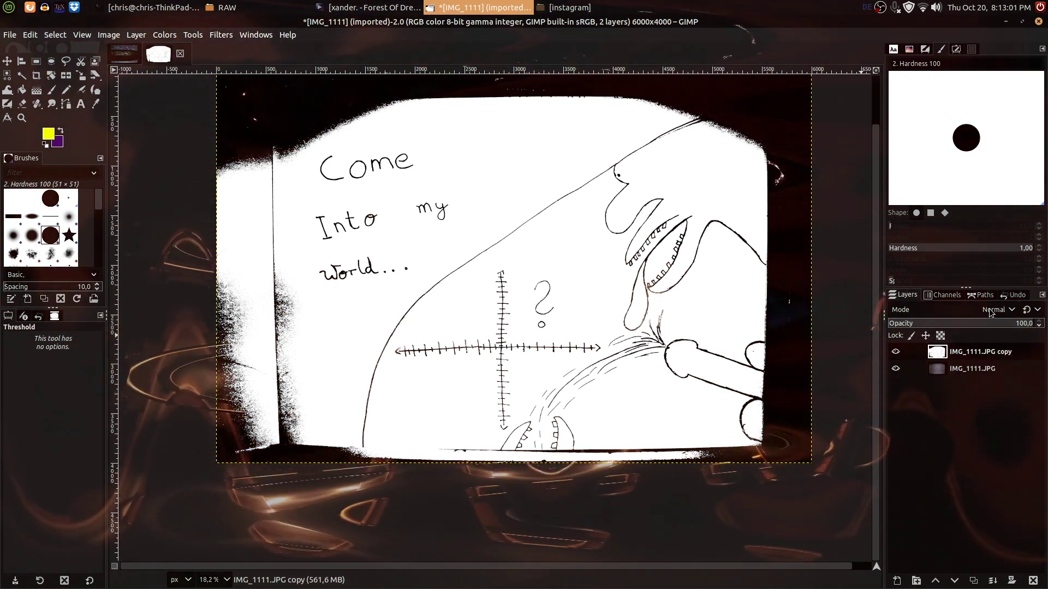
Try out blend modes for the IMG_1111.JPG copy layer and set it to Grain merge.
{"action": "scroll", "coordinate": [989, 311], "scroll_direction": "down", "scroll_amount": 9}
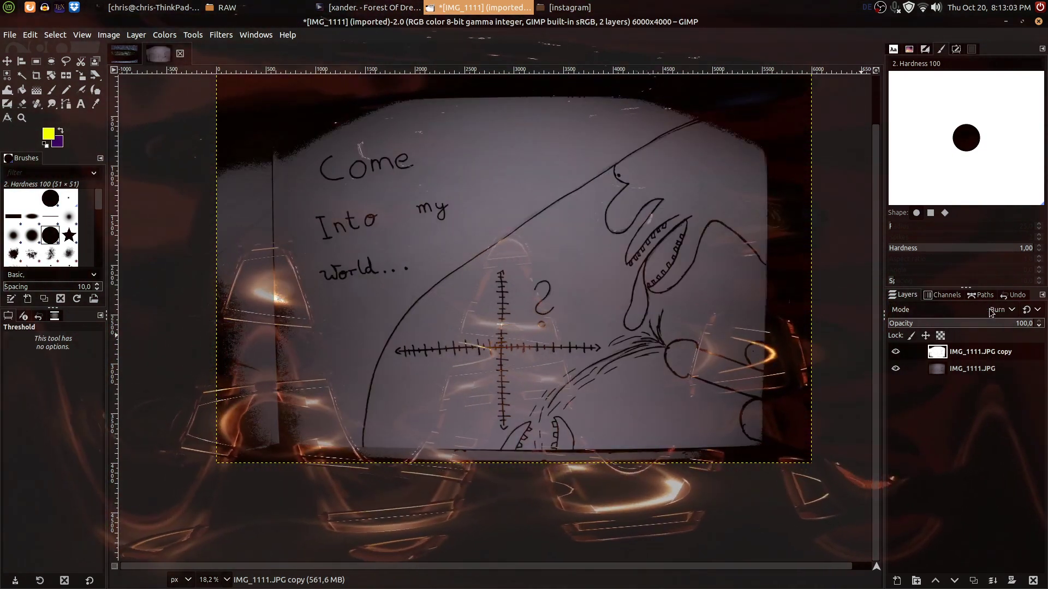
{"action": "scroll", "coordinate": [989, 310], "scroll_direction": "down", "scroll_amount": 6}
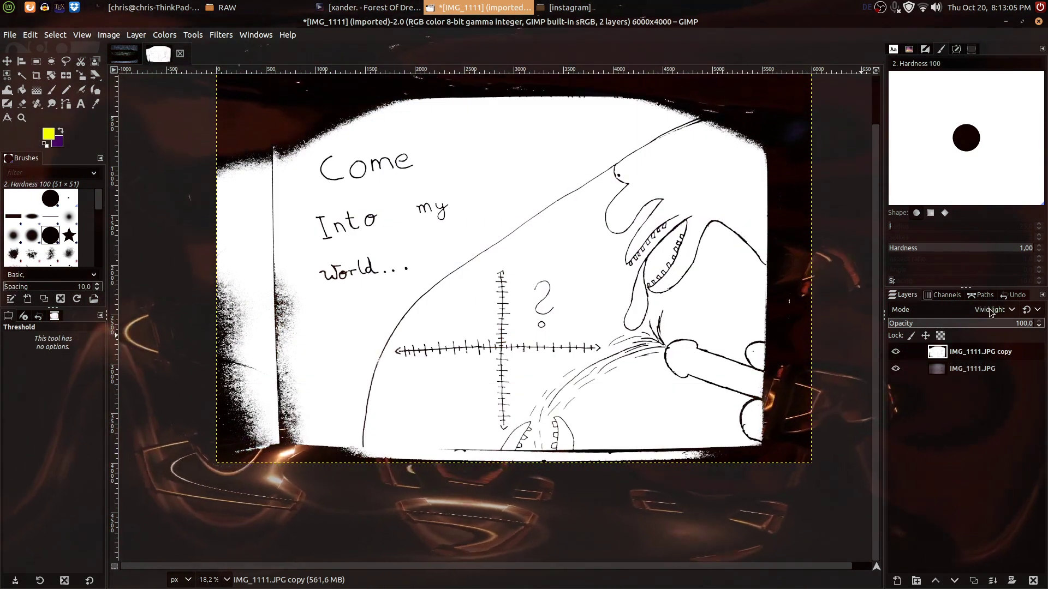
{"action": "scroll", "coordinate": [989, 311], "scroll_direction": "down", "scroll_amount": 2}
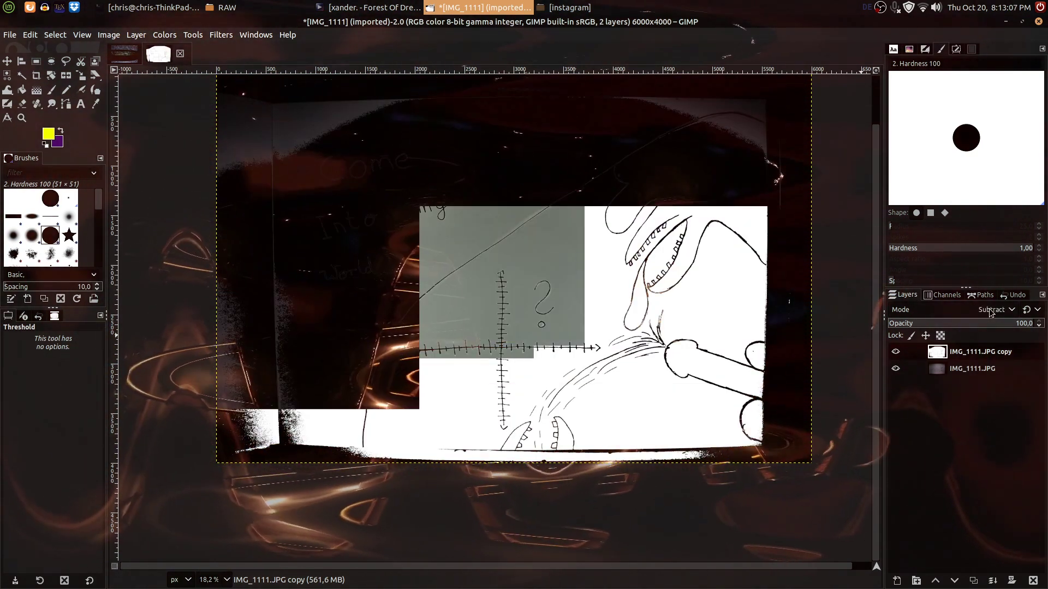
{"action": "scroll", "coordinate": [989, 310], "scroll_direction": "down", "scroll_amount": 3}
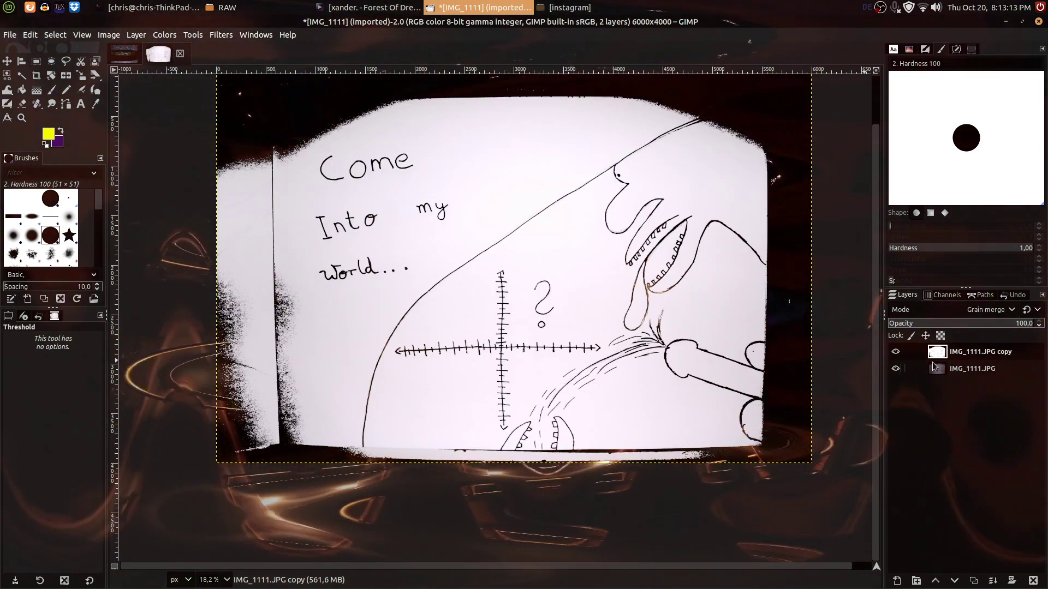
Compare the blend with the IMG_1111.JPG layer hidden and shown, and merge both layers into one.
{"action": "left_click", "coordinate": [895, 367]}
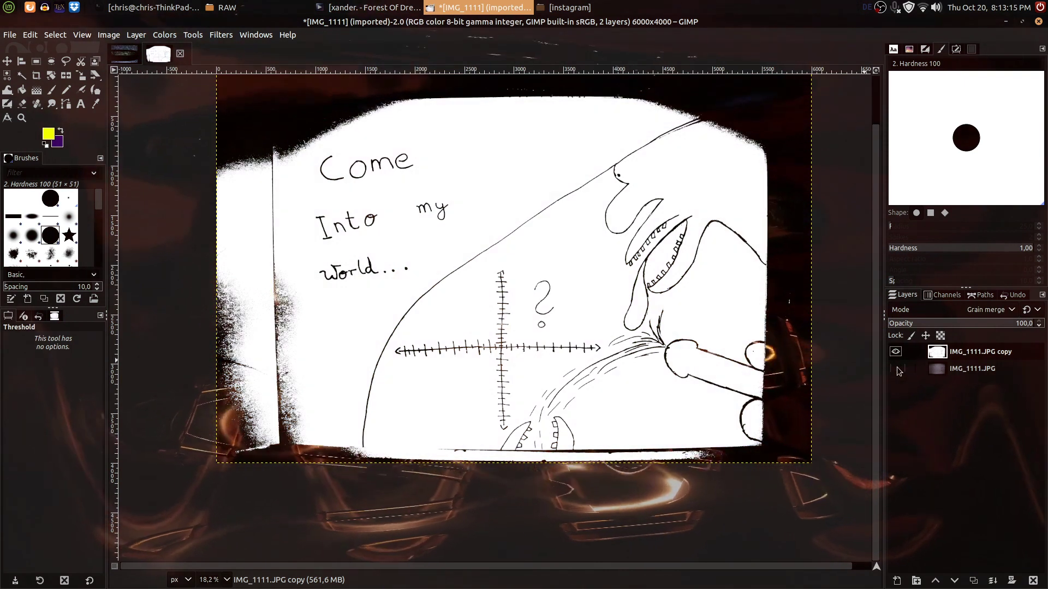
{"action": "left_click", "coordinate": [896, 367]}
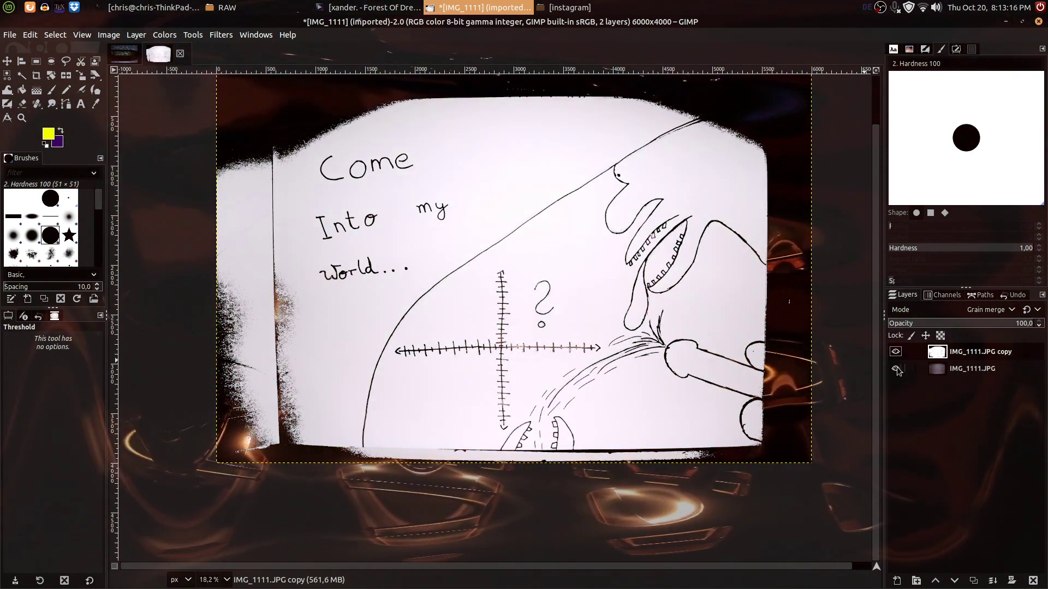
{"action": "left_click", "coordinate": [991, 581], "text": "ctrl"}
{"action": "left_click", "coordinate": [1009, 574]}
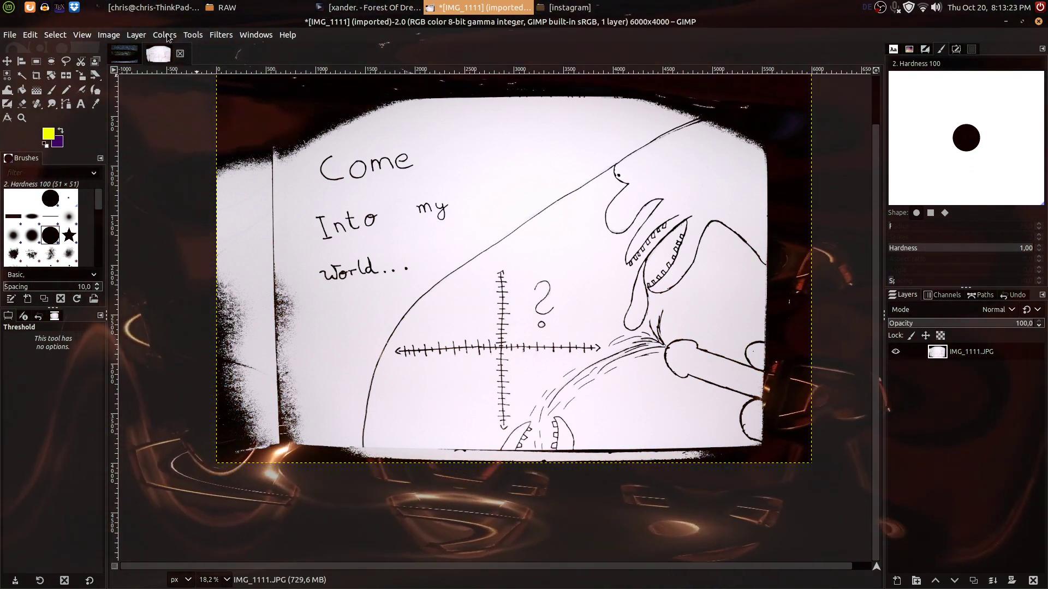
Convert the merged IMG_1111.JPG layer with Color to Gray, using radius 448, 14 iterations and Enhance Shadows off.
{"action": "left_click", "coordinate": [164, 34]}
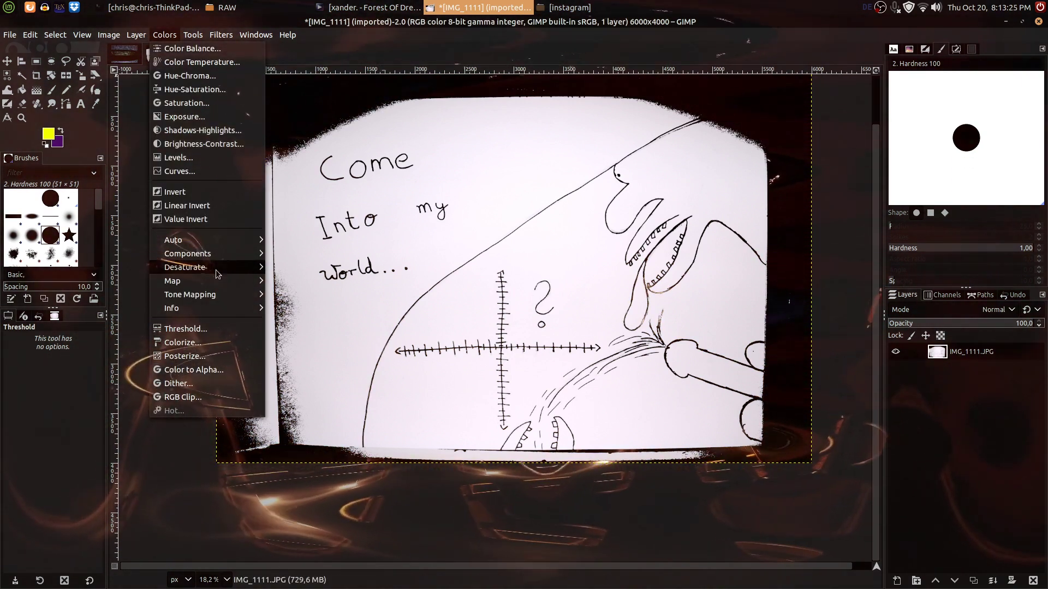
{"action": "mouse_move", "coordinate": [215, 270]}
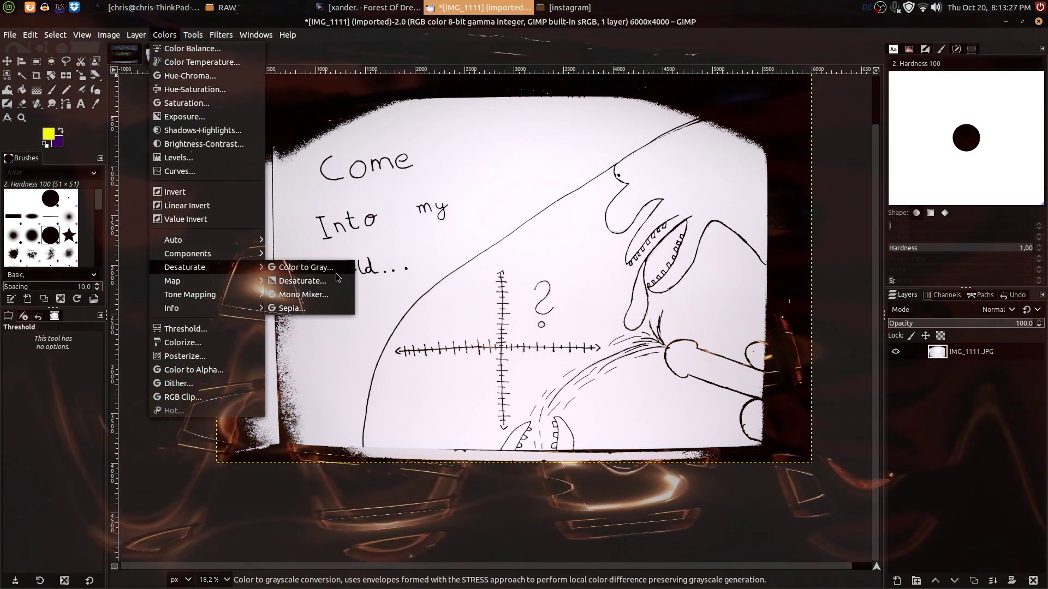
{"action": "left_click", "coordinate": [305, 267]}
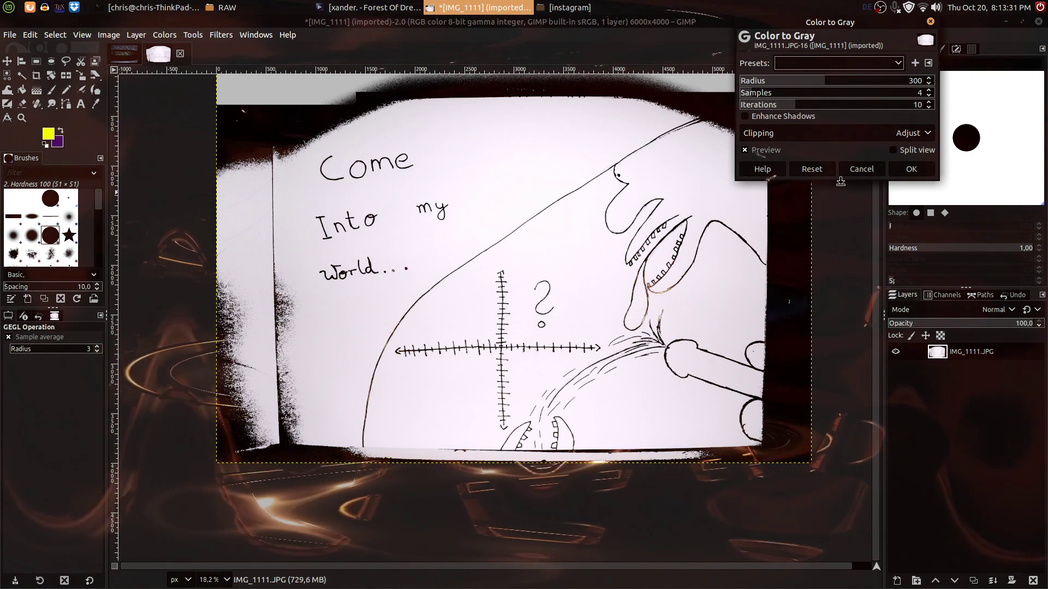
{"action": "left_click", "coordinate": [800, 118]}
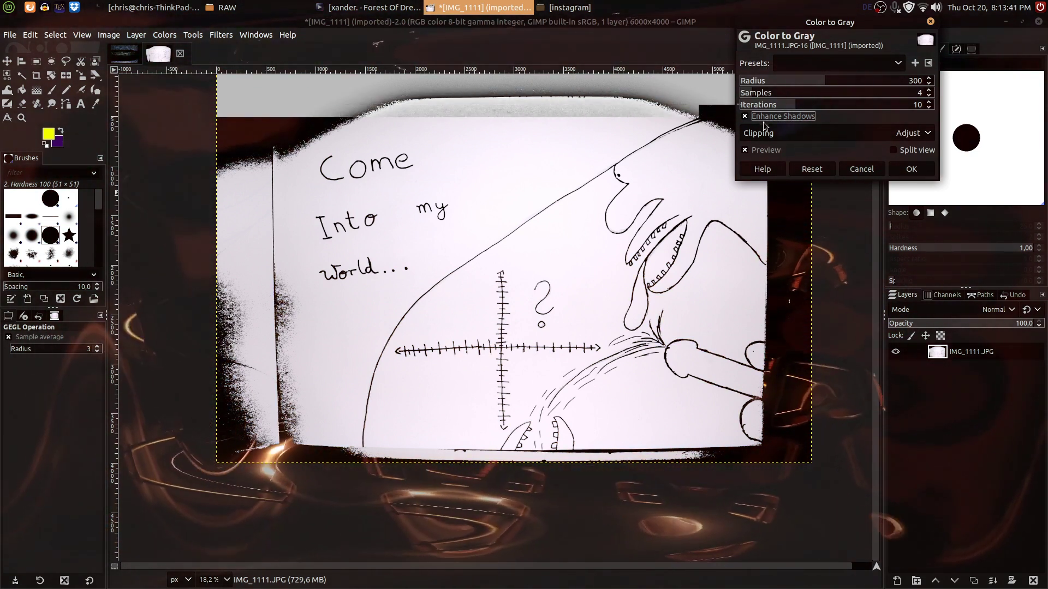
{"action": "left_click", "coordinate": [850, 83]}
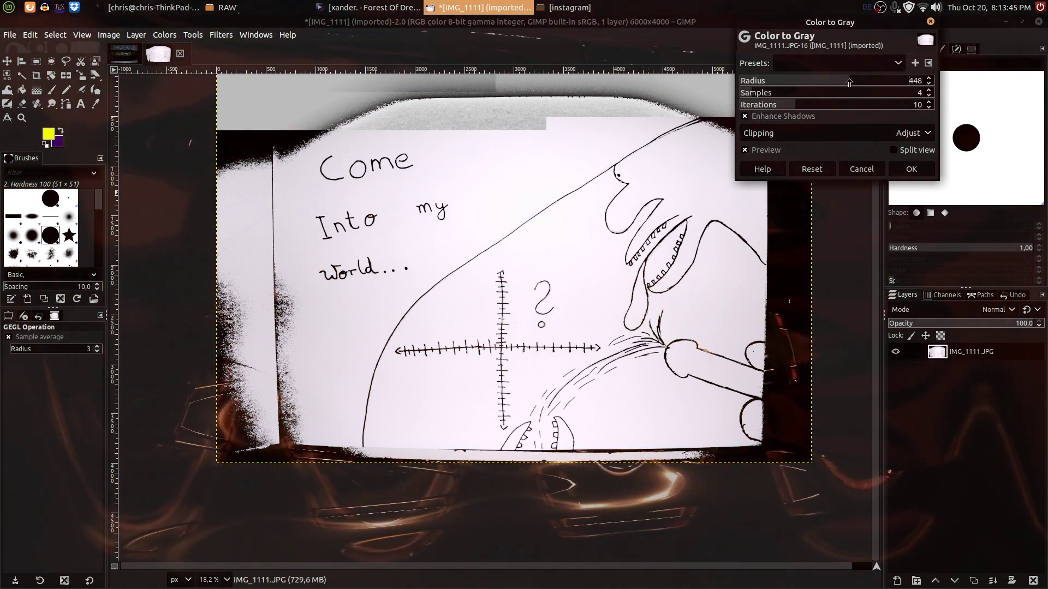
{"action": "left_click", "coordinate": [820, 105]}
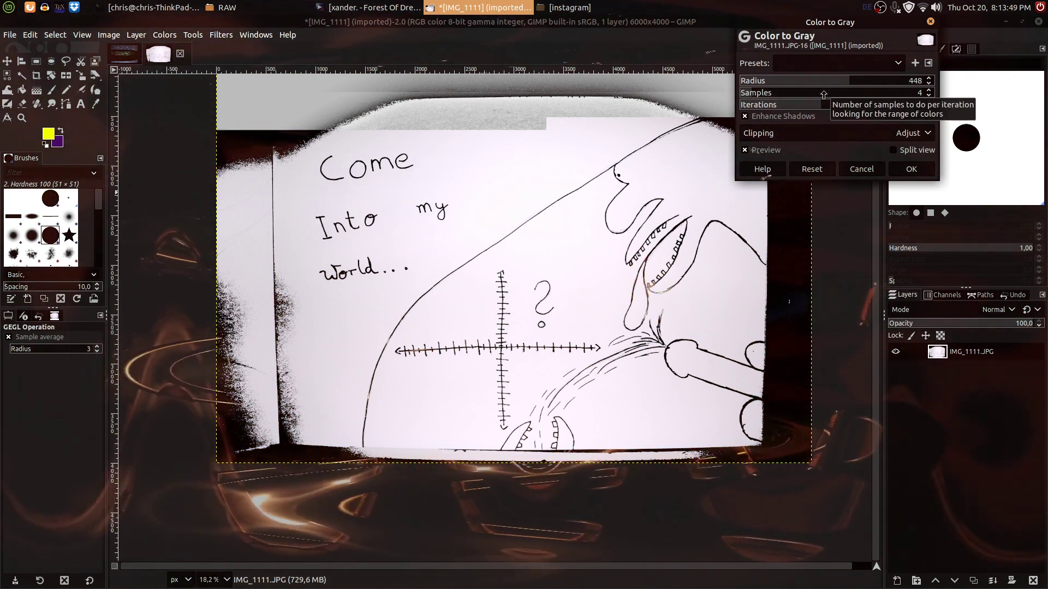
{"action": "left_click", "coordinate": [750, 119]}
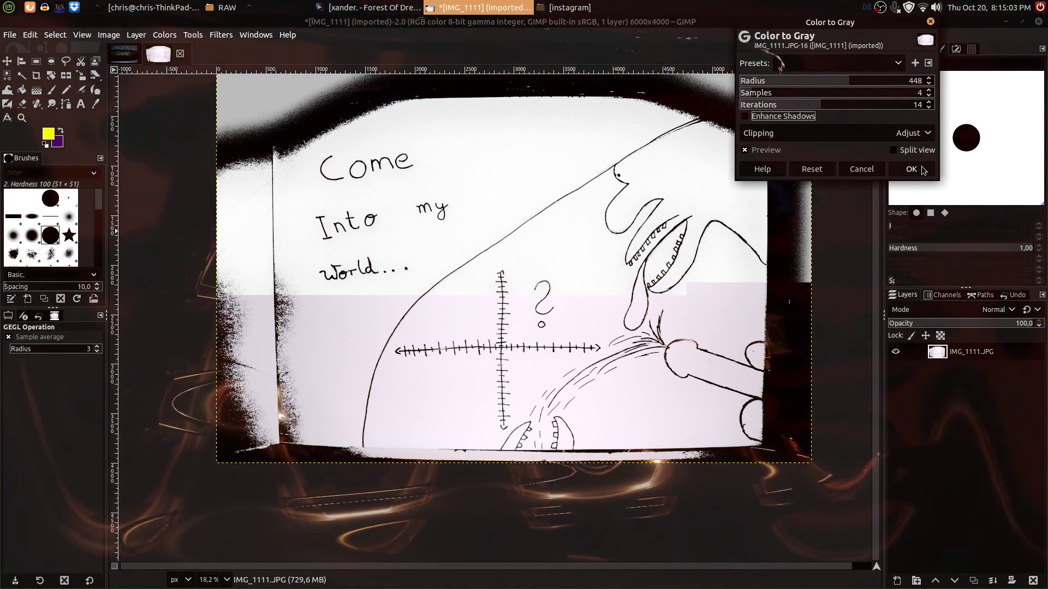
{"action": "left_click", "coordinate": [922, 170]}
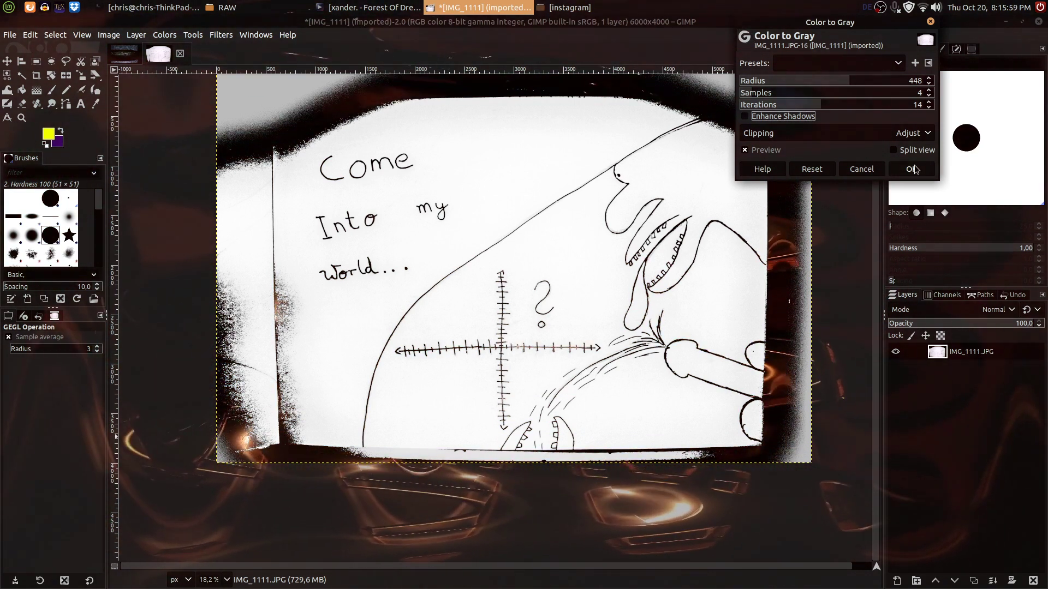
{"action": "left_click", "coordinate": [913, 168]}
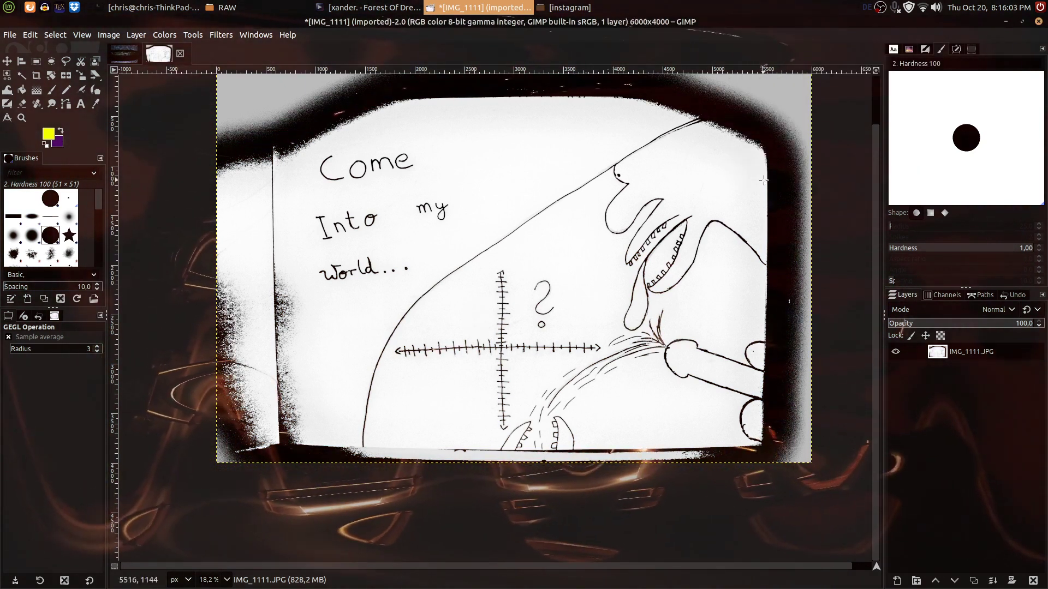
{"action": "key", "text": "XF86MonBrightnessUp"}
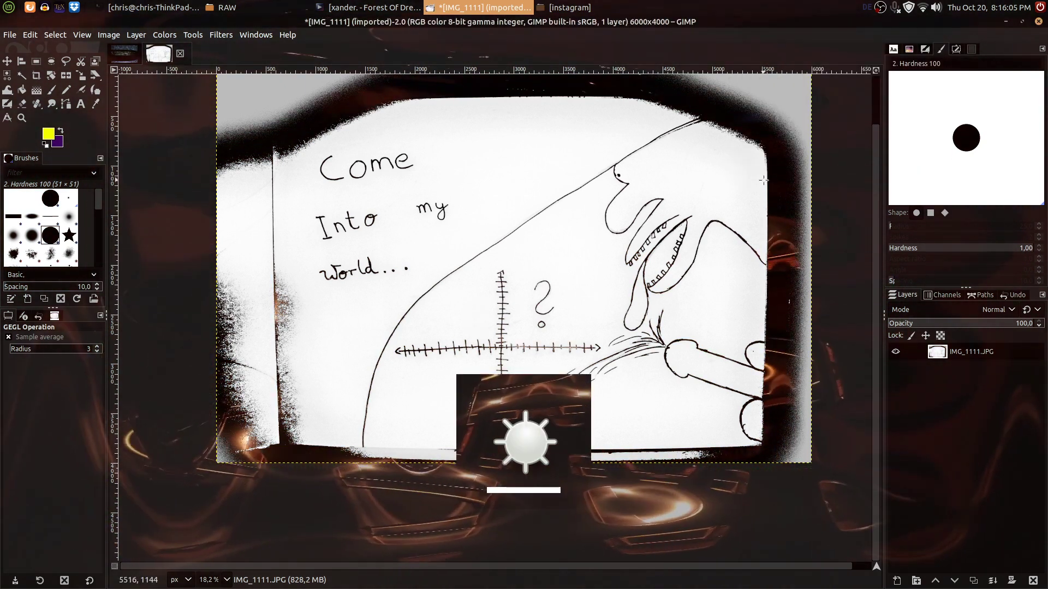
Select the gray areas in the image's outer corners together with Fuzzy Select.
{"action": "scroll", "coordinate": [569, 231], "scroll_direction": "up", "scroll_amount": 3}
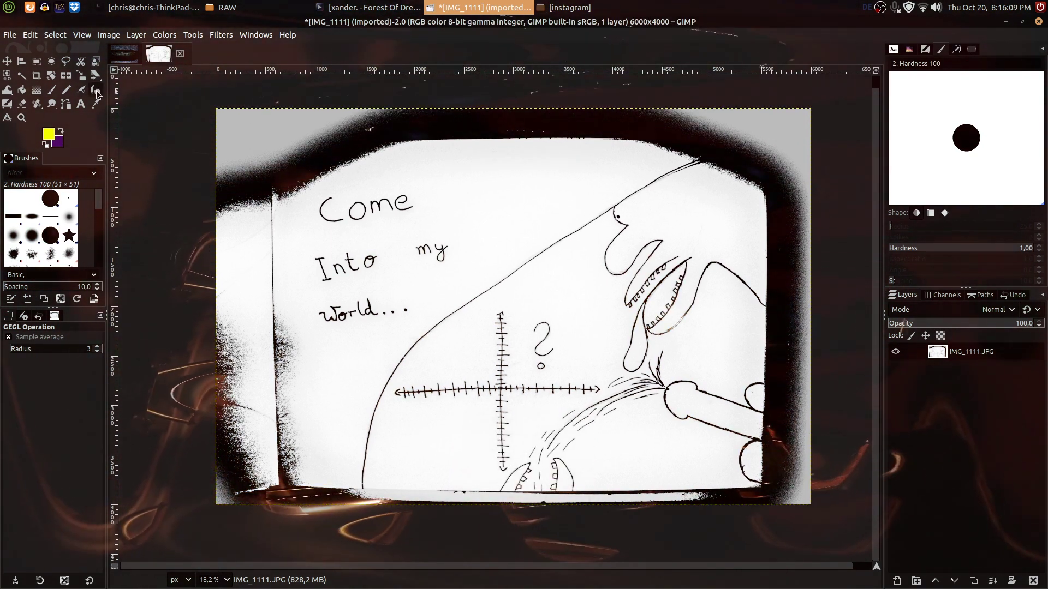
{"action": "key", "text": "u"}
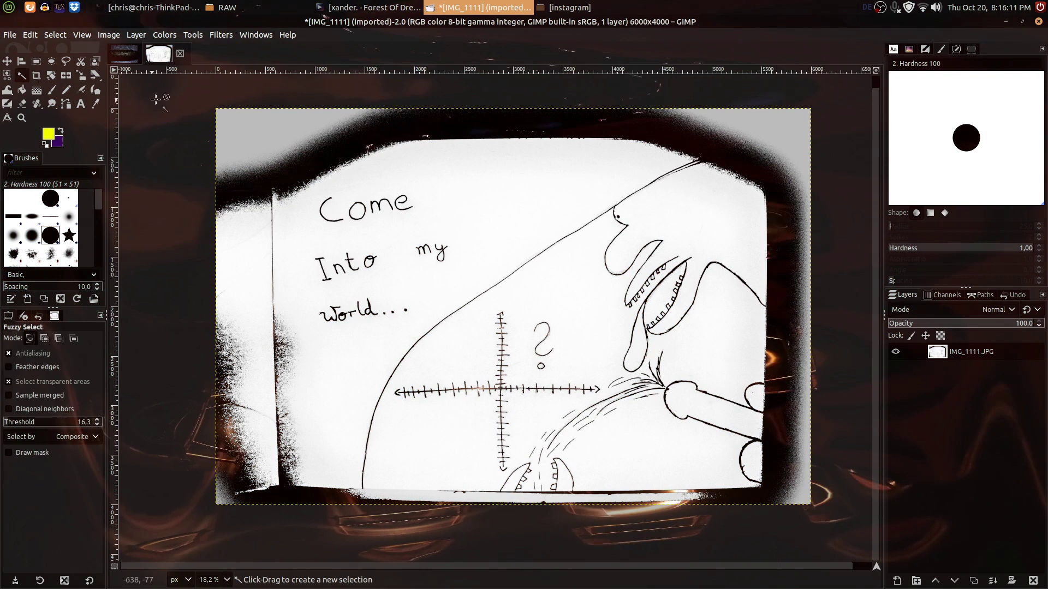
{"action": "left_click", "coordinate": [237, 124]}
{"action": "key", "text": "shift"}
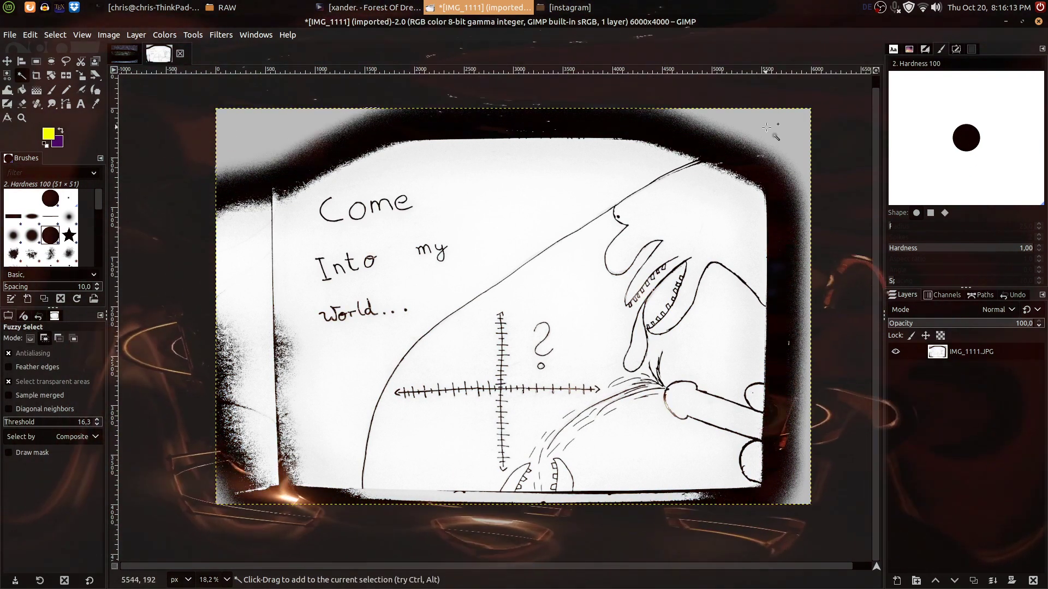
{"action": "left_click", "coordinate": [766, 127], "text": "shift"}
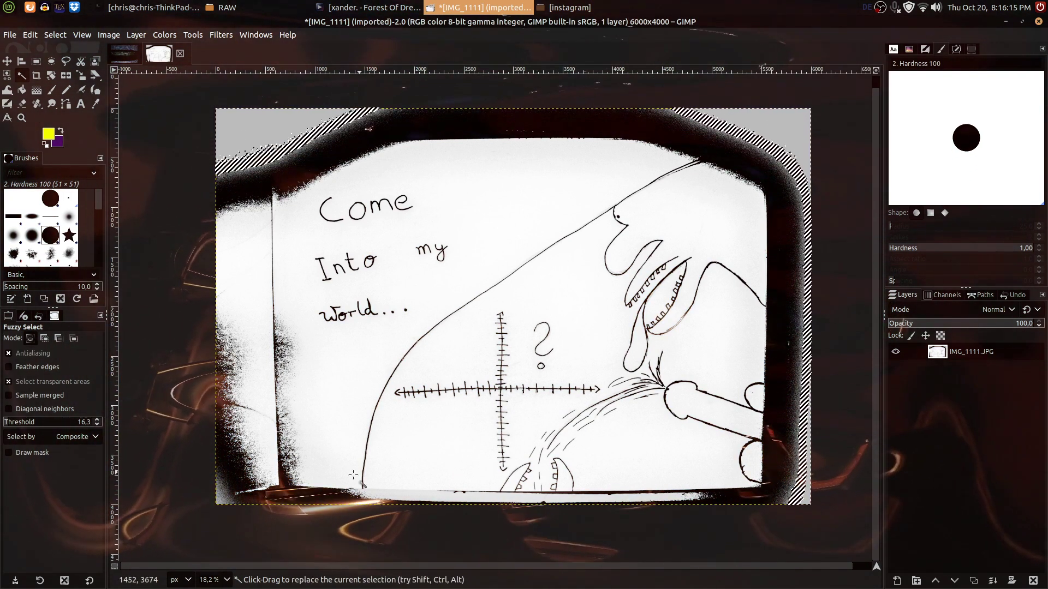
{"action": "key", "text": "shift"}
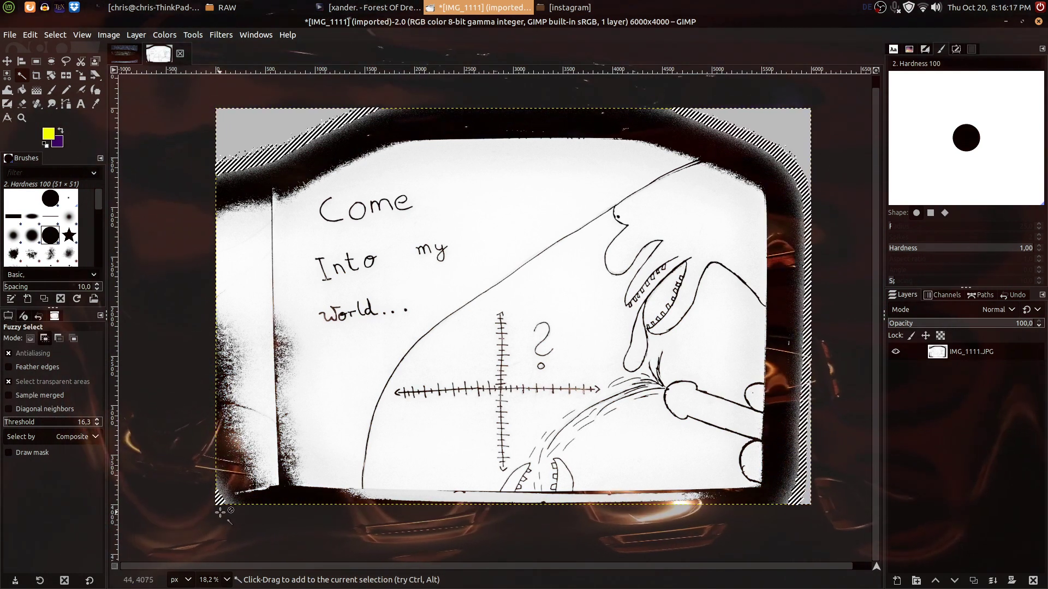
{"action": "scroll", "coordinate": [273, 141], "scroll_direction": "up", "scroll_amount": 5, "text": "ctrl"}
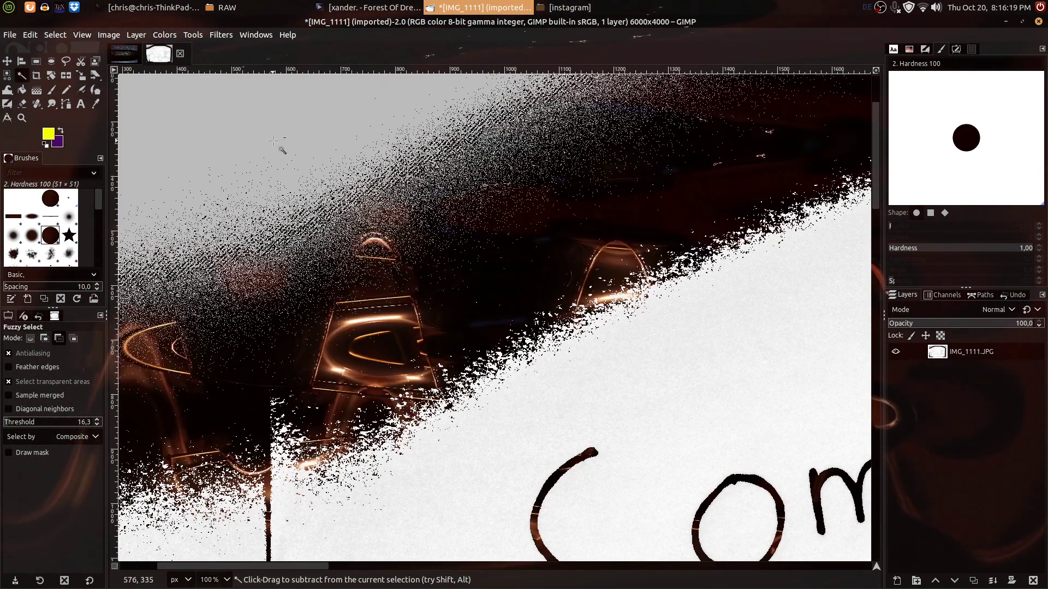
{"action": "scroll", "coordinate": [273, 141], "scroll_direction": "down", "scroll_amount": 6, "text": "ctrl"}
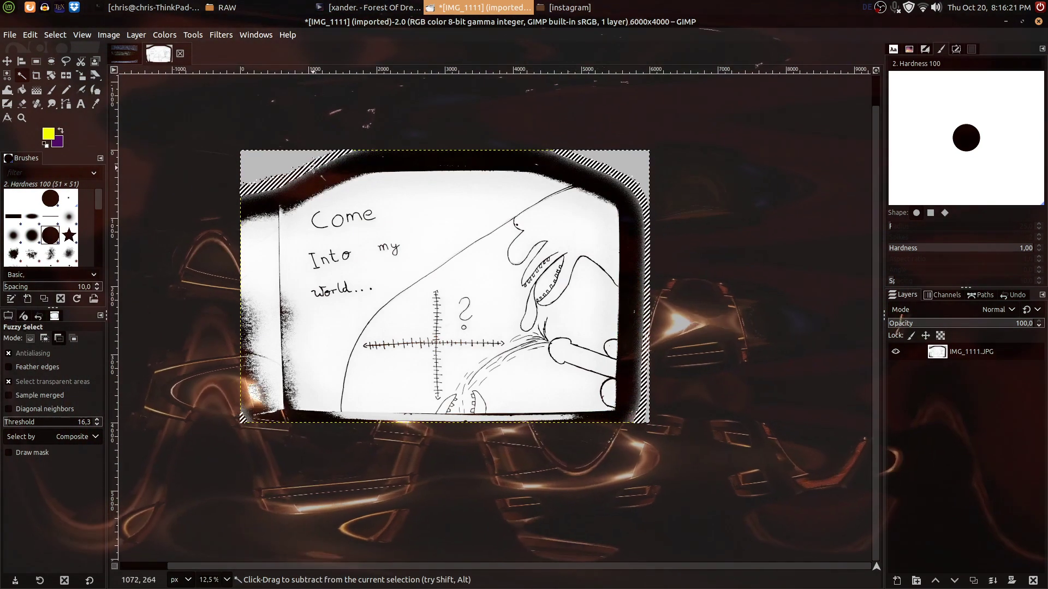
{"action": "scroll", "coordinate": [318, 172], "scroll_direction": "up", "scroll_amount": 1, "text": "ctrl"}
{"action": "scroll", "coordinate": [318, 172], "scroll_direction": "down", "scroll_amount": 1, "text": "ctrl"}
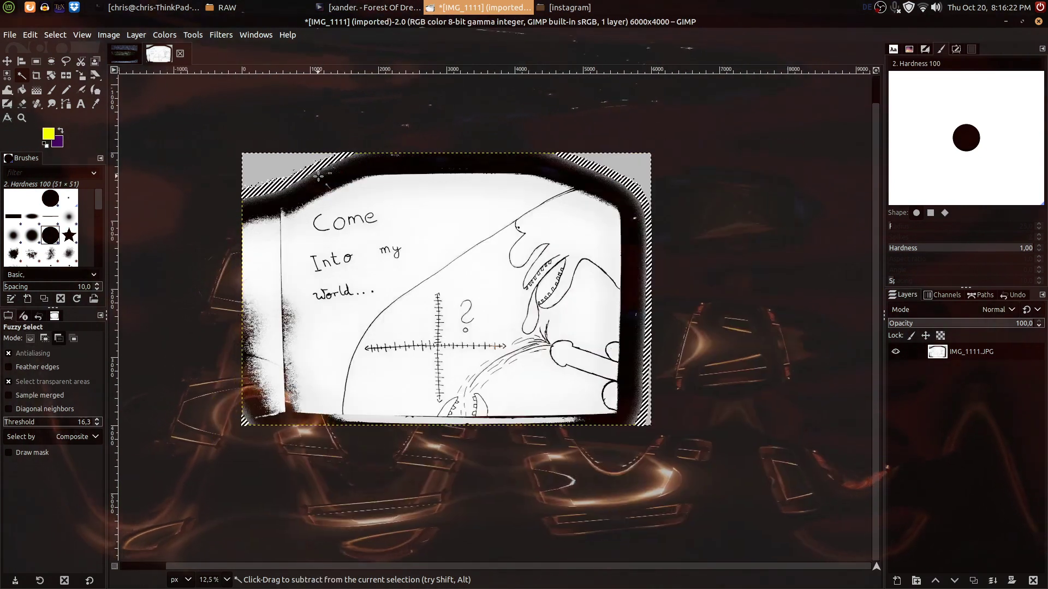
Set the foreground color to the dark green 00b310 and move the color dialog clear of the drawing.
{"action": "left_click", "coordinate": [47, 133]}
{"action": "left_click", "coordinate": [650, 167]}
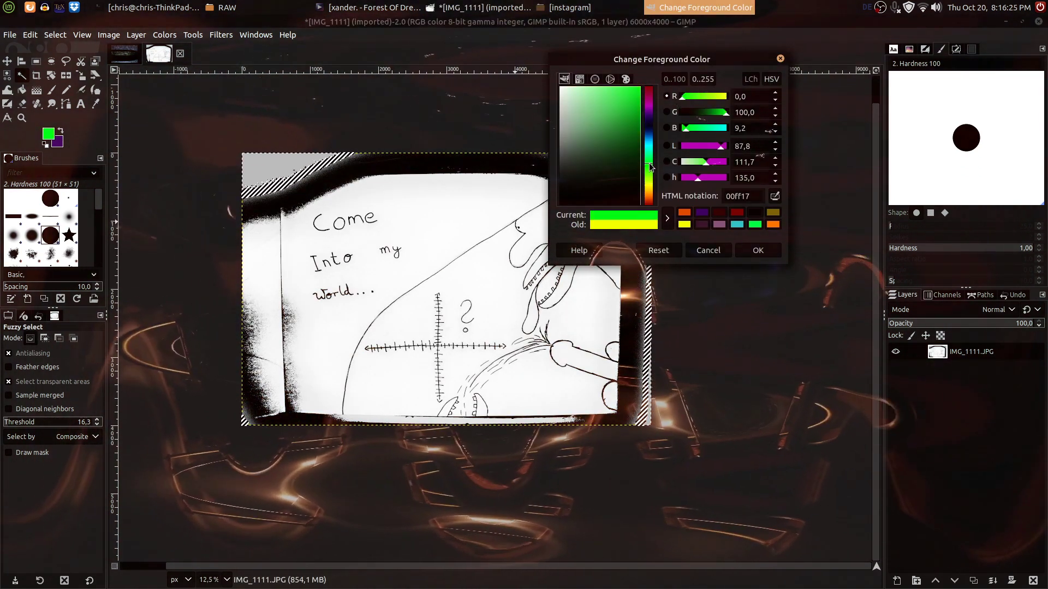
{"action": "left_click", "coordinate": [636, 122]}
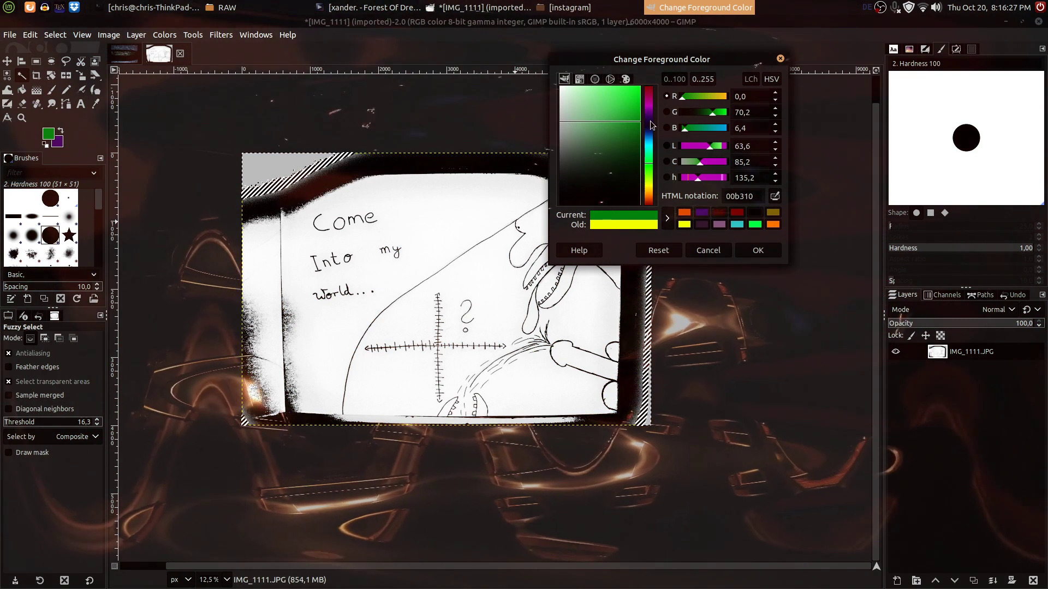
{"action": "left_click_drag", "start_coordinate": [713, 65], "coordinate": [851, 53]}
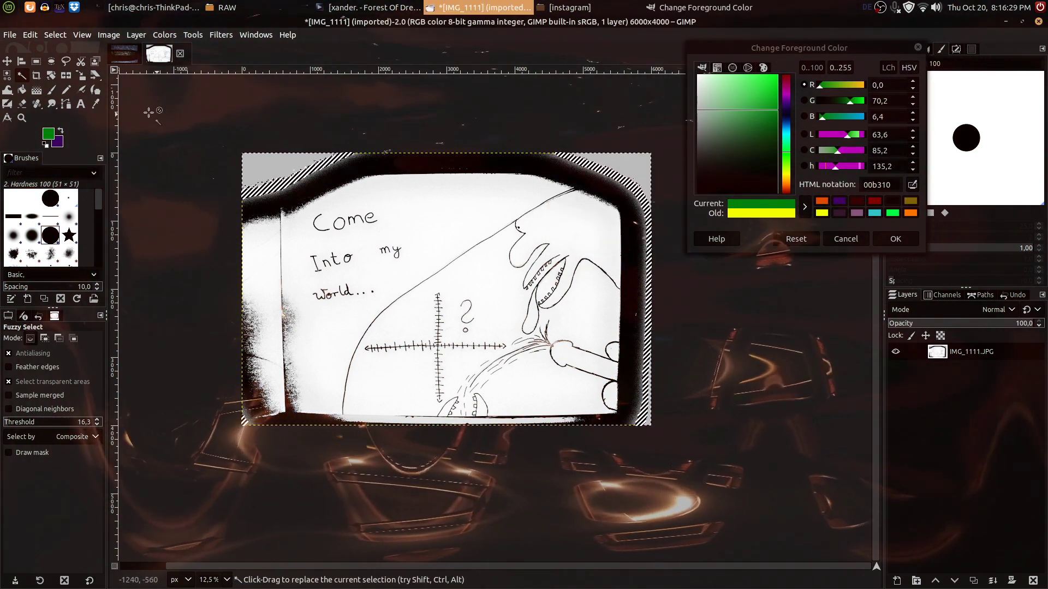
Paint the selected outer corner areas of the image green with the Paintbrush.
{"action": "key", "text": "p"}
{"action": "left_click", "coordinate": [240, 187]}
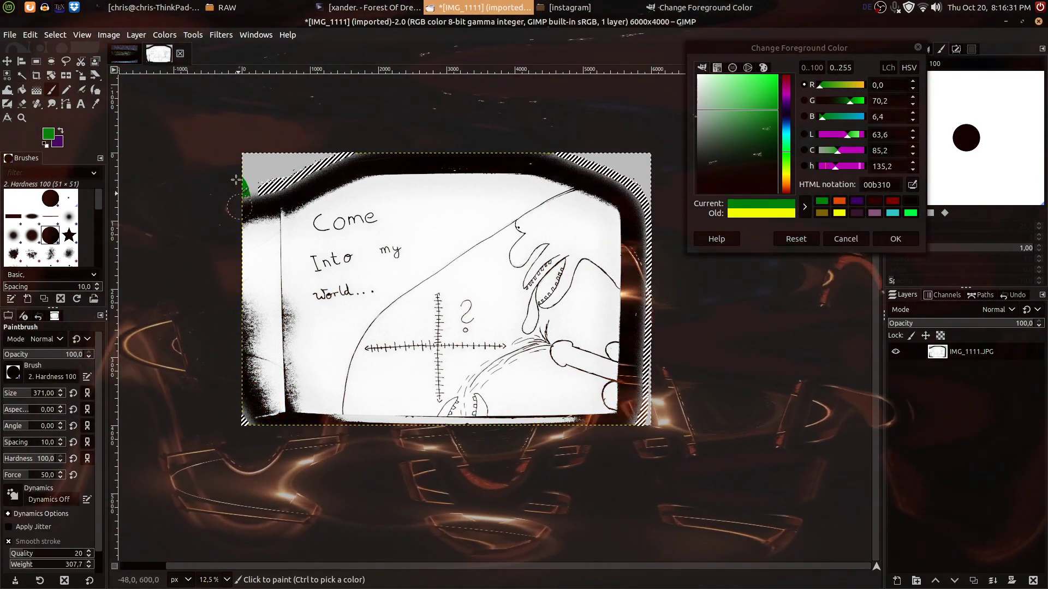
{"action": "mouse_move", "coordinate": [350, 162]}
{"action": "left_mouse_down"}
{"action": "mouse_move", "coordinate": [616, 163]}
{"action": "mouse_move", "coordinate": [642, 173]}
{"action": "mouse_move", "coordinate": [650, 416]}
{"action": "left_mouse_up"}
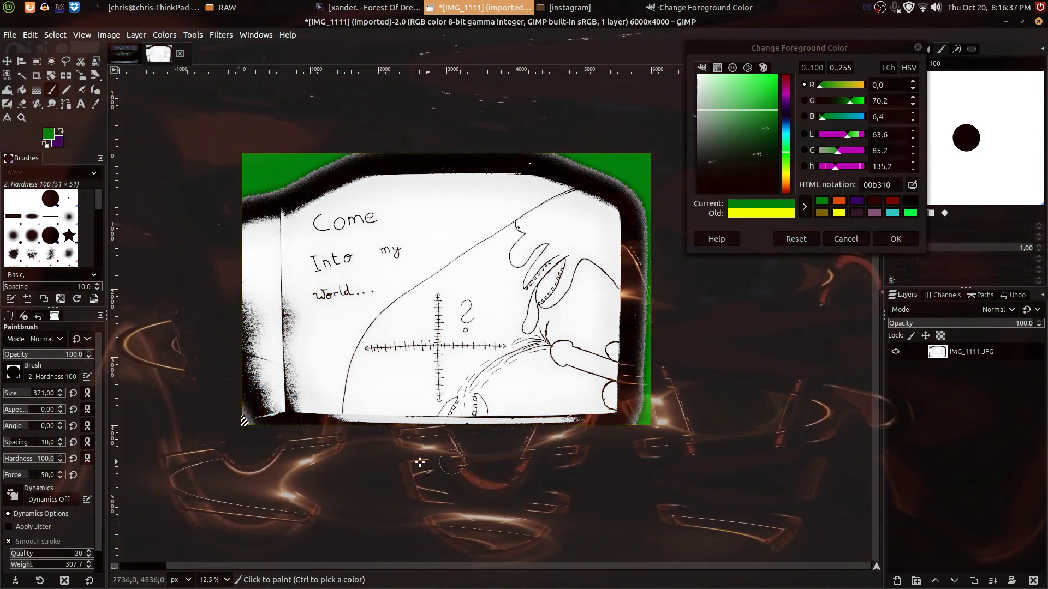
{"action": "mouse_move", "coordinate": [251, 432]}
{"action": "left_mouse_down"}
{"action": "mouse_move", "coordinate": [230, 343]}
{"action": "mouse_move", "coordinate": [304, 138]}
{"action": "left_mouse_up"}
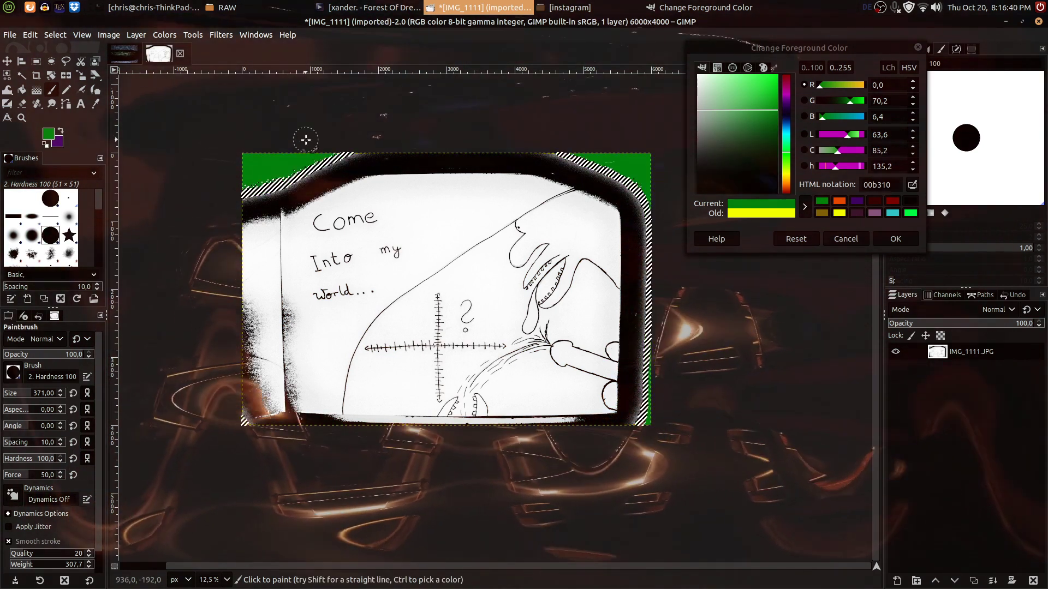
Select the white paper strip beside the vertical fold line, left of the lettering, with Fuzzy Select.
{"action": "left_click", "coordinate": [22, 75]}
{"action": "scroll", "coordinate": [284, 423], "scroll_direction": "up", "scroll_amount": 5}
{"action": "key", "text": "shift"}
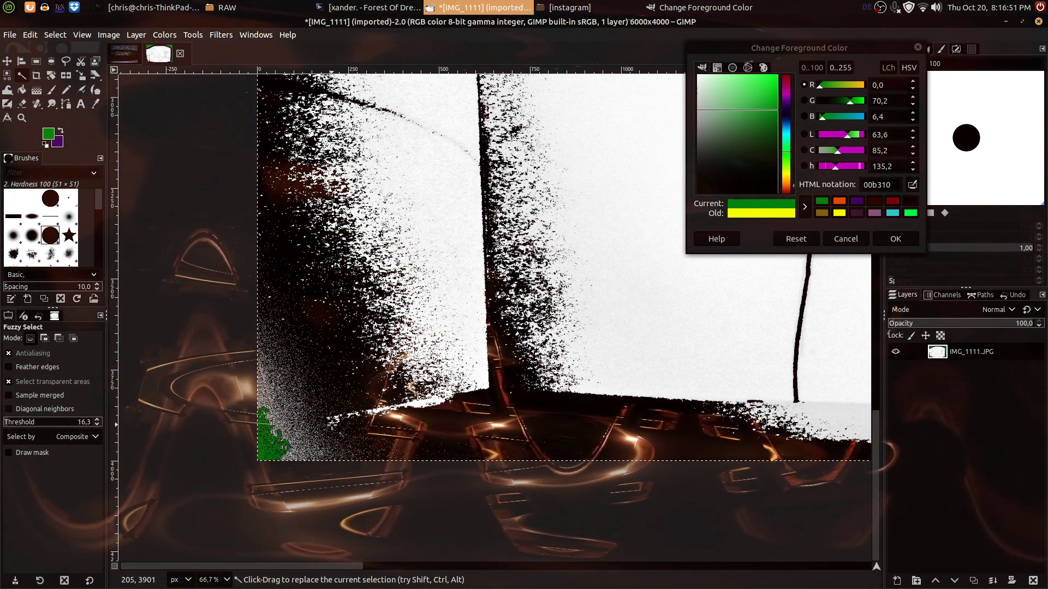
{"action": "scroll", "coordinate": [331, 424], "scroll_direction": "down", "scroll_amount": 4}
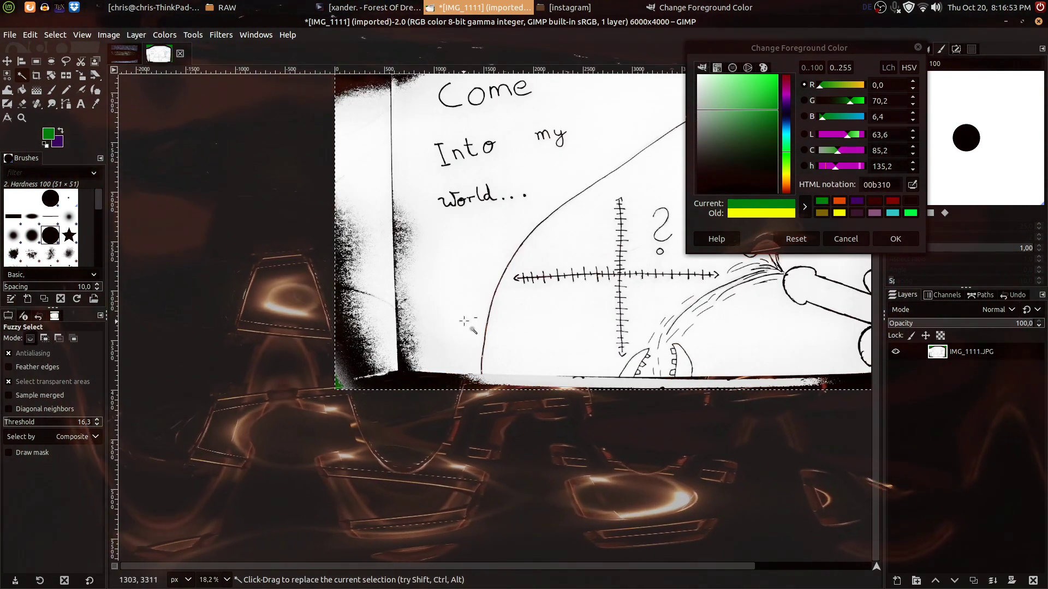
{"action": "scroll", "coordinate": [374, 369], "scroll_direction": "down", "scroll_amount": 1}
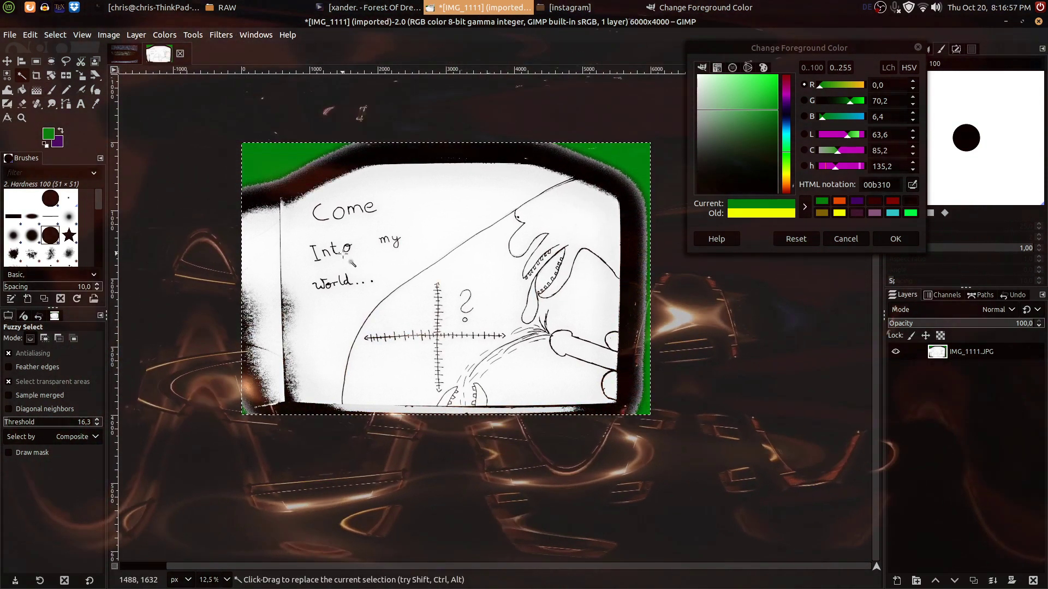
{"action": "left_click", "coordinate": [264, 243]}
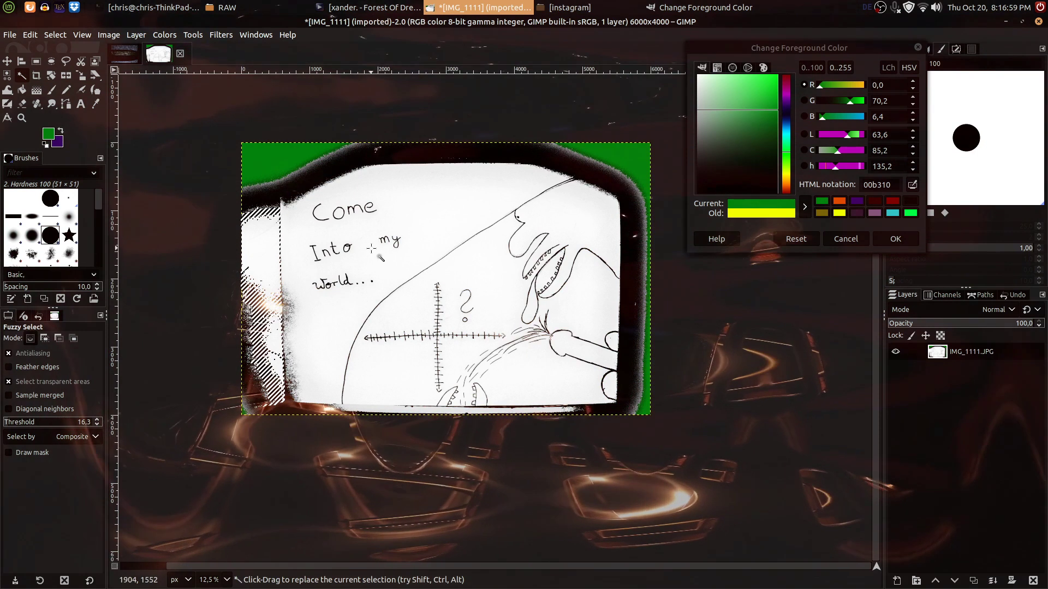
{"action": "scroll", "coordinate": [246, 252], "scroll_direction": "up", "scroll_amount": 1}
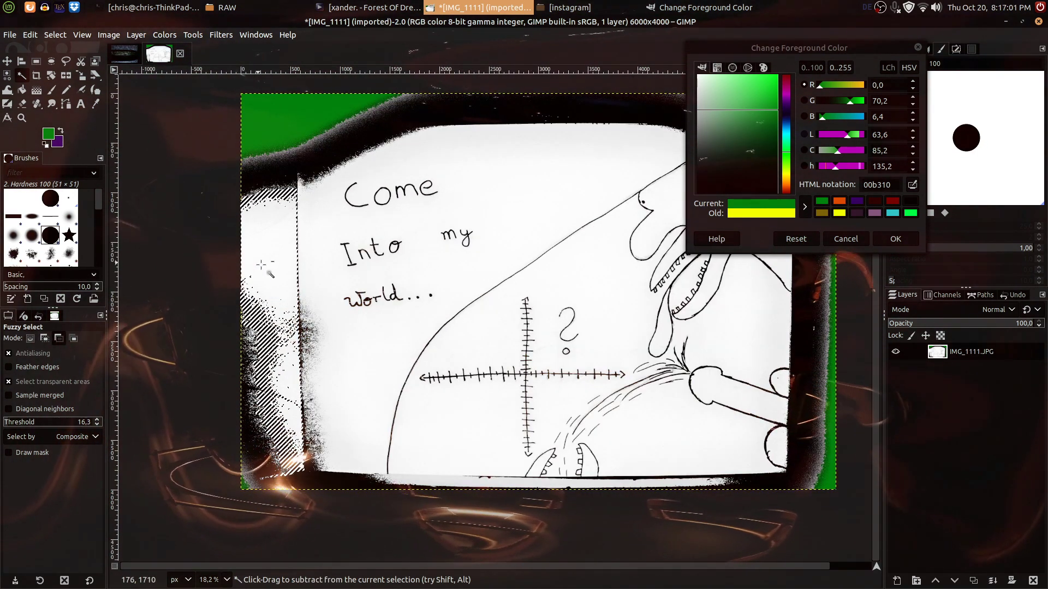
{"action": "scroll", "coordinate": [317, 296], "scroll_direction": "down", "scroll_amount": 1}
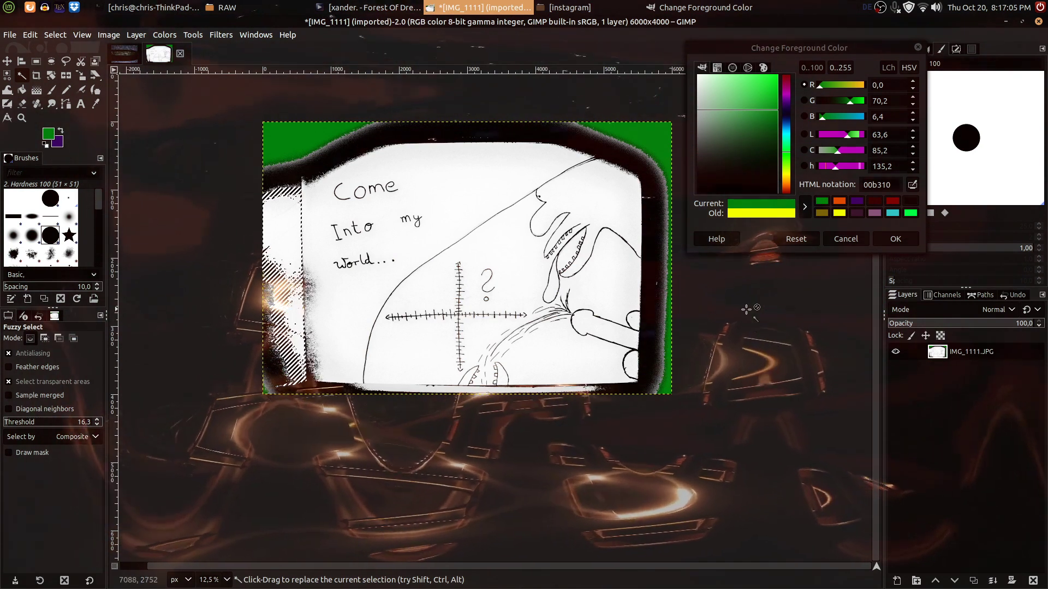
Set the foreground color to the dark red b30000 and paint the selected paper strip with the Paintbrush.
{"action": "left_click", "coordinate": [784, 198]}
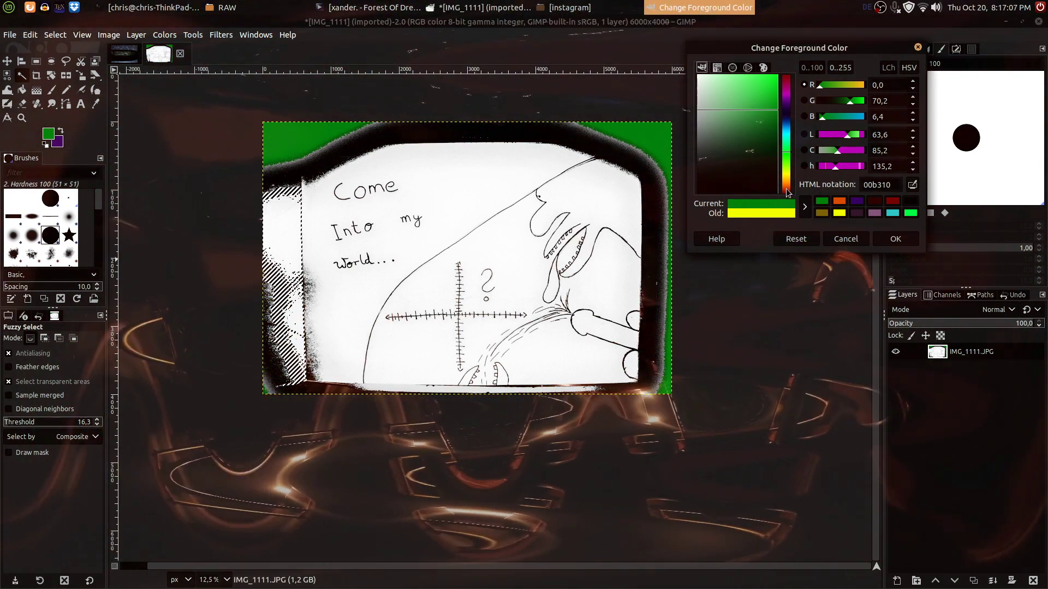
{"action": "left_click", "coordinate": [787, 193]}
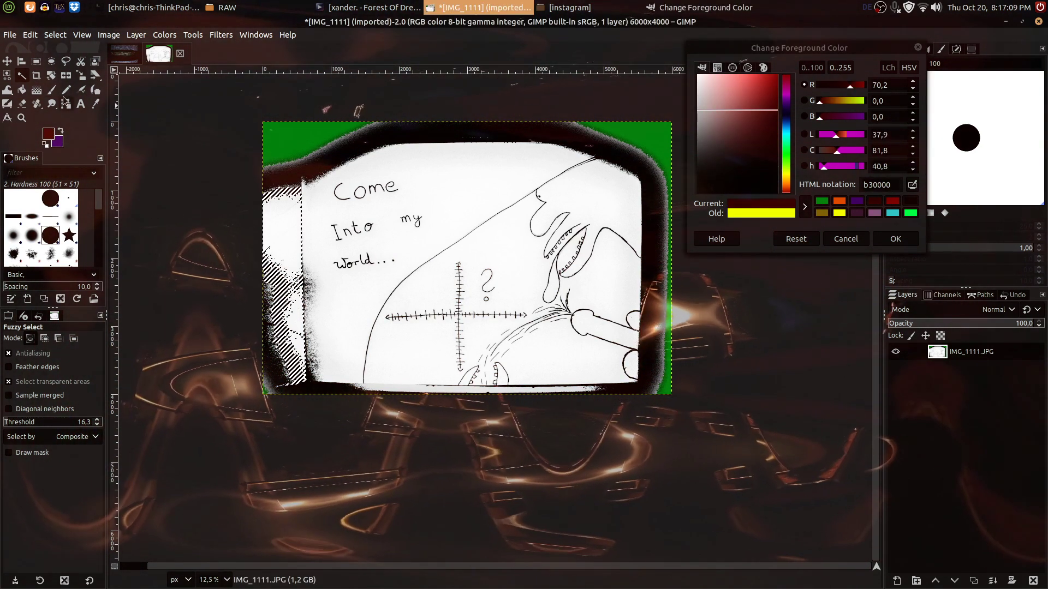
{"action": "key", "text": "p"}
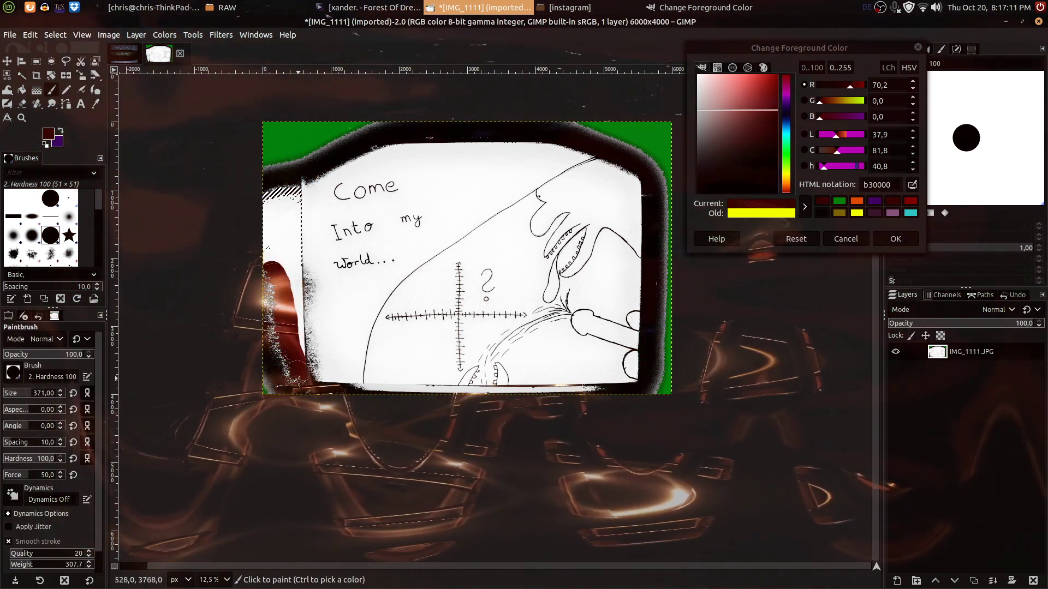
{"action": "left_click_drag", "start_coordinate": [291, 292], "coordinate": [296, 376]}
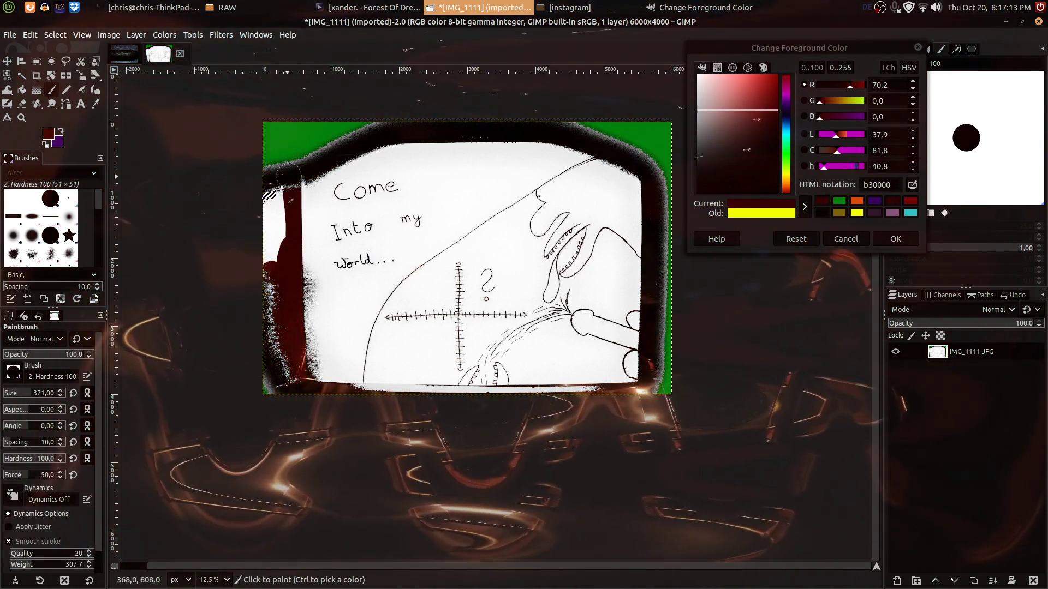
{"action": "left_click_drag", "start_coordinate": [290, 176], "coordinate": [266, 128]}
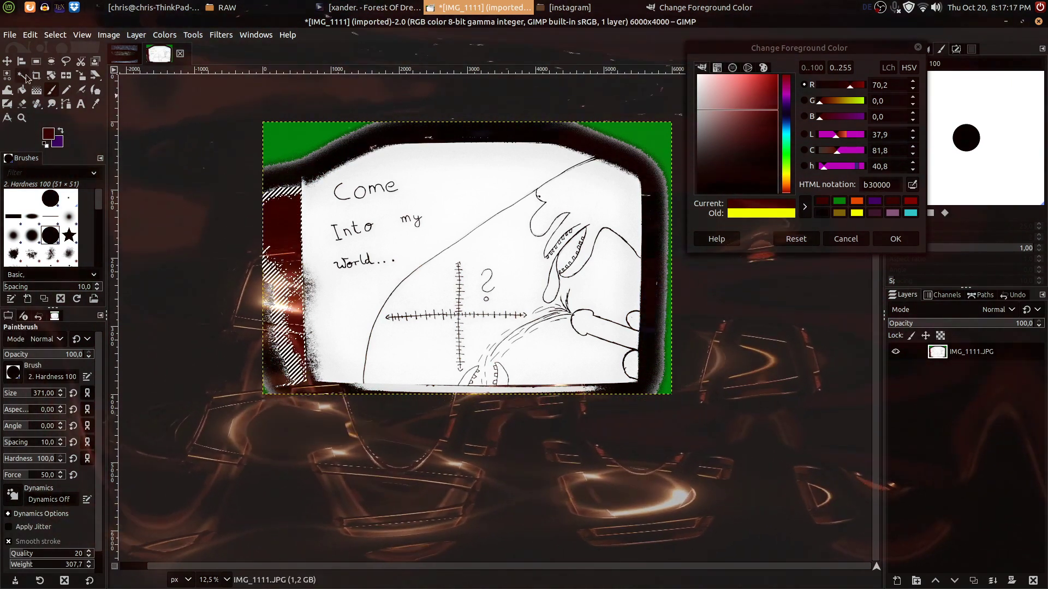
Select the white paper area around the lettering with Fuzzy Select.
{"action": "key", "text": "u"}
{"action": "left_click", "coordinate": [636, 202]}
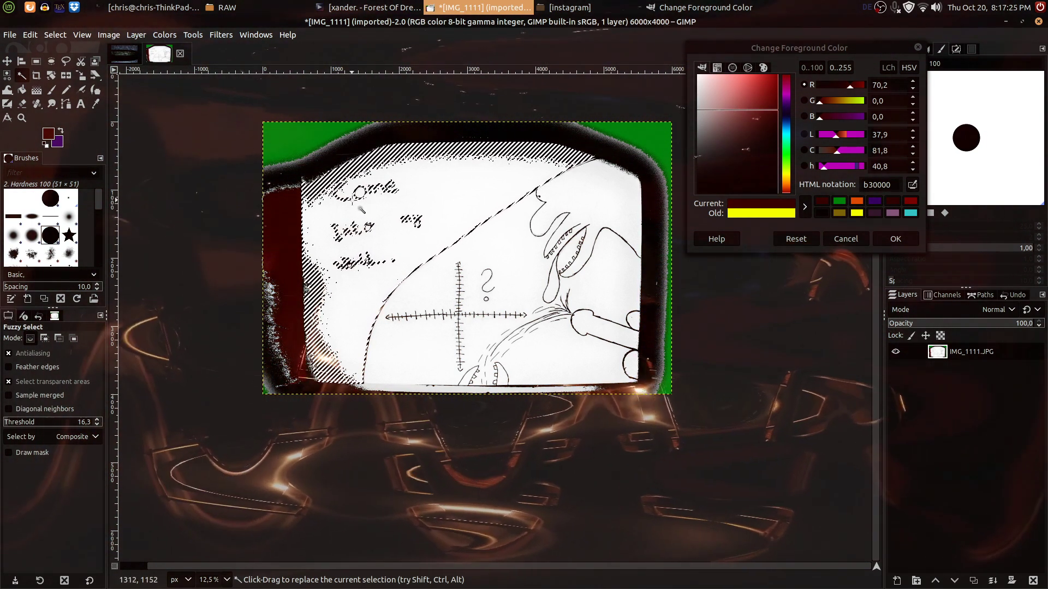
{"action": "scroll", "coordinate": [346, 194], "scroll_direction": "up", "scroll_amount": 4}
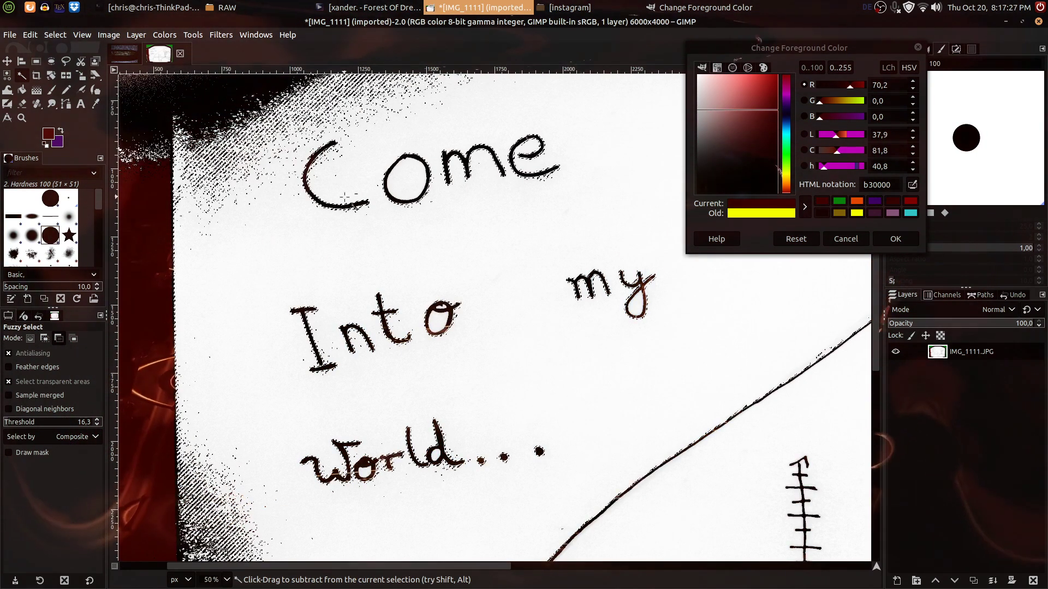
{"action": "scroll", "coordinate": [345, 195], "scroll_direction": "down", "scroll_amount": 1}
{"action": "scroll", "coordinate": [346, 194], "scroll_direction": "down", "scroll_amount": 3}
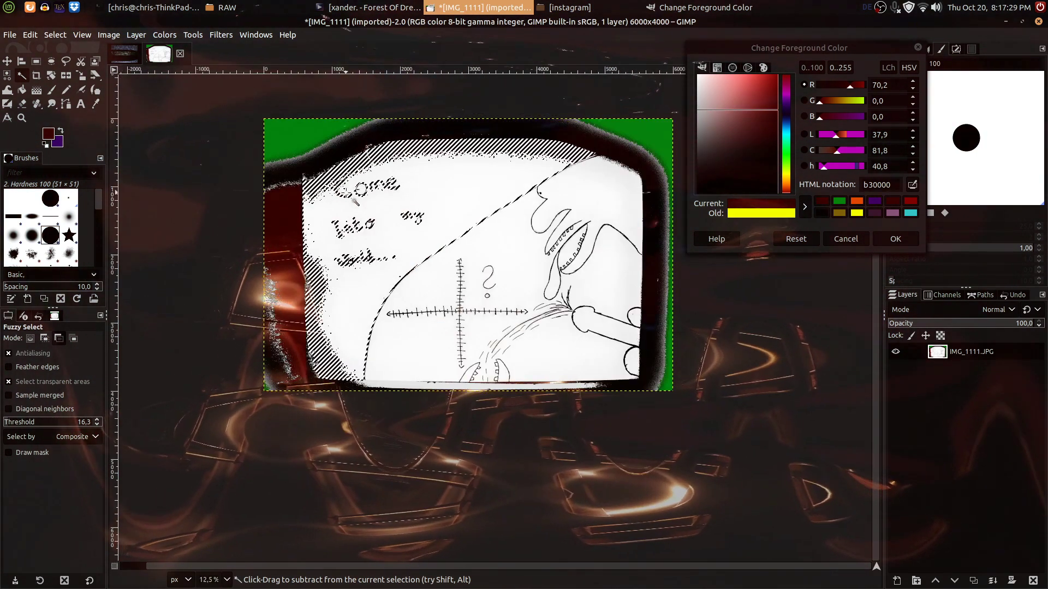
{"action": "scroll", "coordinate": [346, 193], "scroll_direction": "up", "scroll_amount": 2}
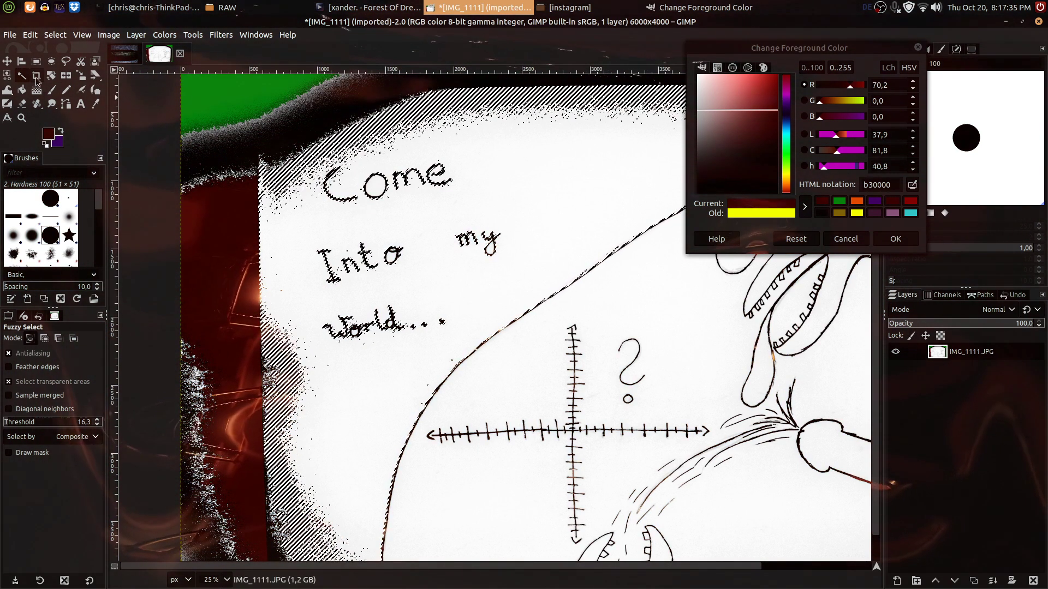
{"action": "left_click", "coordinate": [51, 62]}
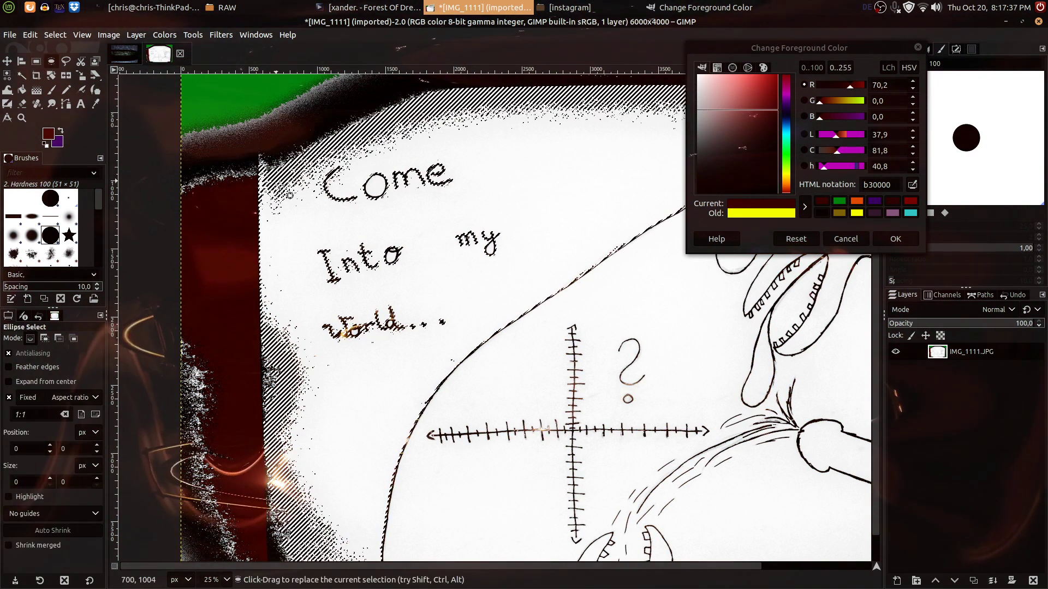
{"action": "left_click", "coordinate": [283, 191]}
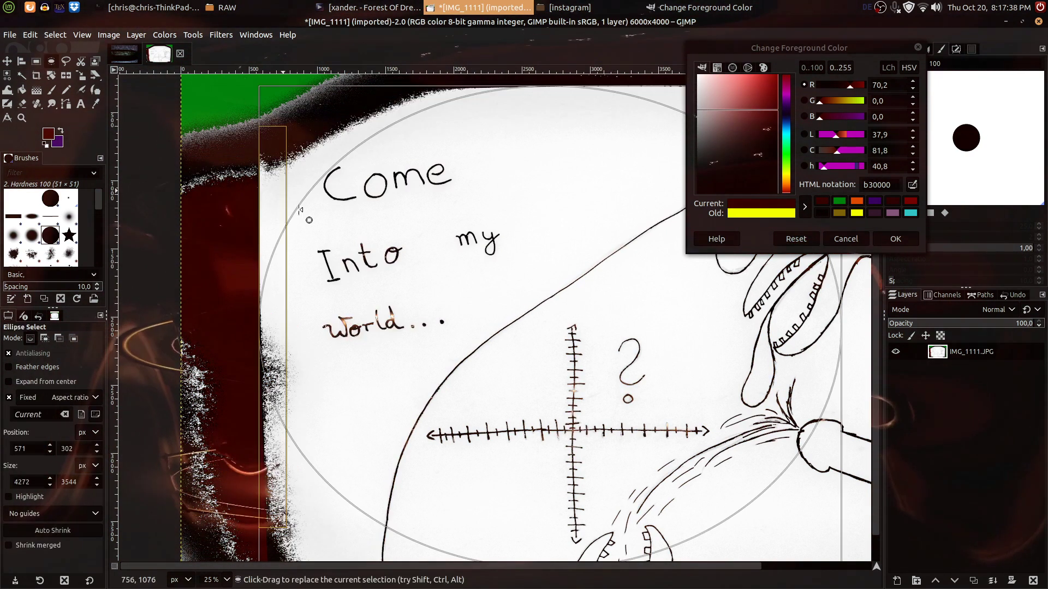
{"action": "left_click", "coordinate": [66, 63]}
{"action": "left_click", "coordinate": [474, 138]}
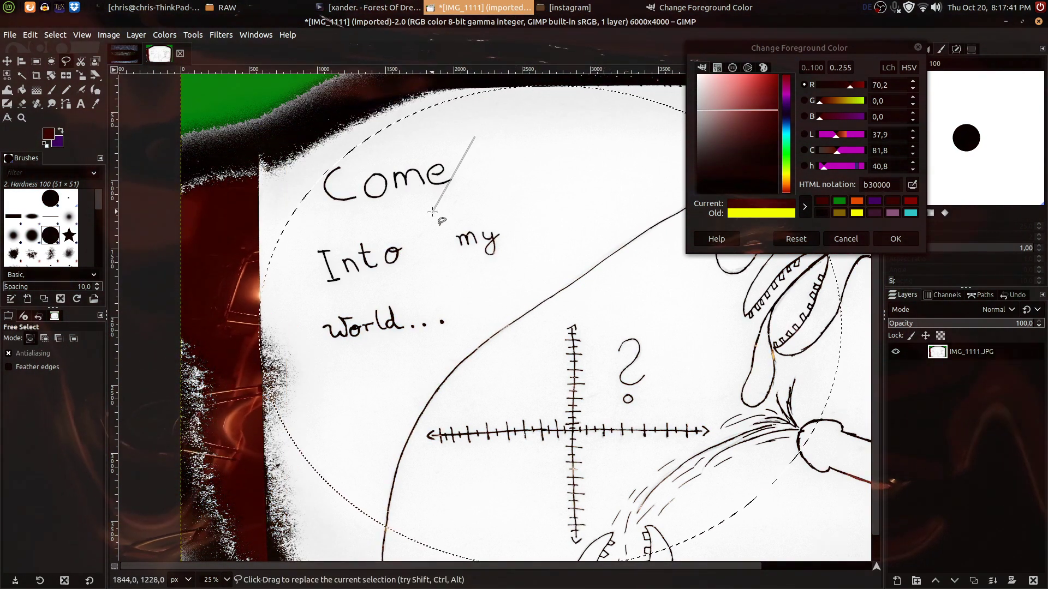
{"action": "key", "text": "Escape"}
{"action": "key", "text": "ctrl+shift+a"}
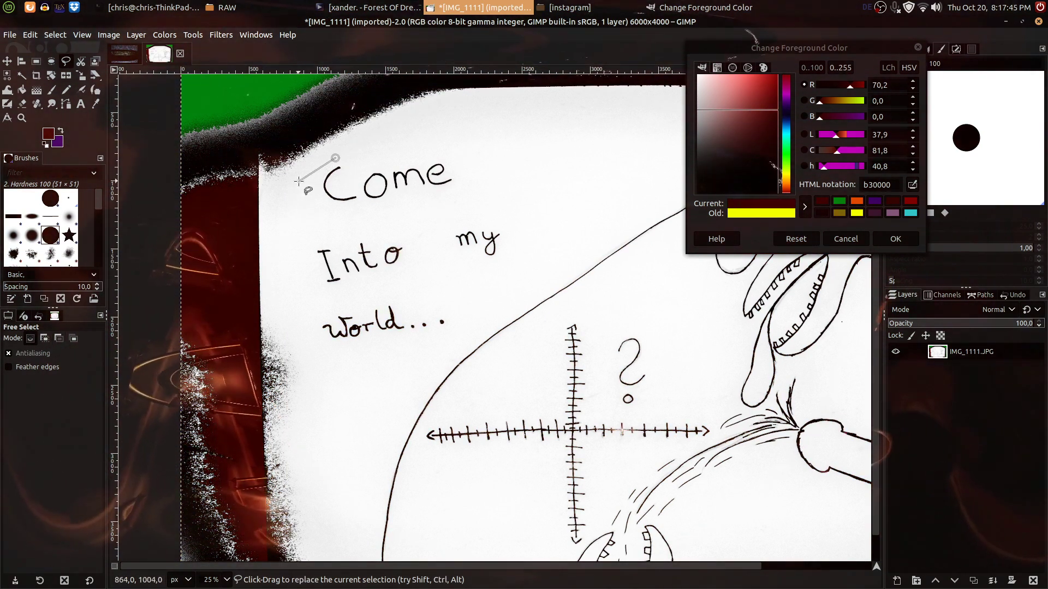
Outline the whole "Come Into my World..." lettering with a closed Free Select polygon.
{"action": "left_click", "coordinate": [305, 336]}
{"action": "left_click", "coordinate": [338, 364]}
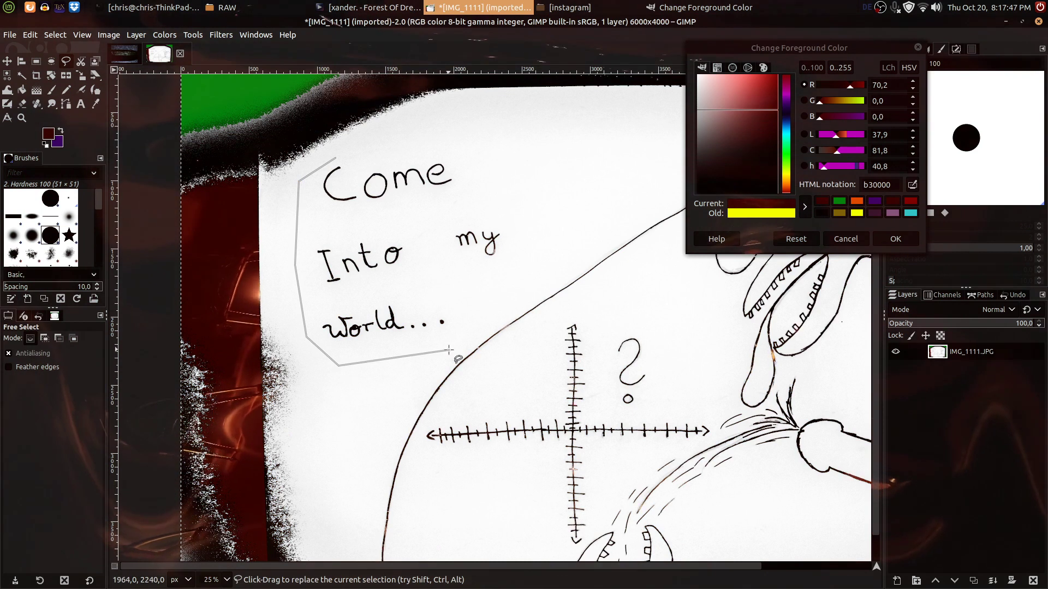
{"action": "left_click", "coordinate": [450, 349]}
{"action": "left_click", "coordinate": [535, 245]}
{"action": "left_click", "coordinate": [512, 165]}
{"action": "left_click", "coordinate": [453, 138]}
{"action": "left_click", "coordinate": [336, 158]}
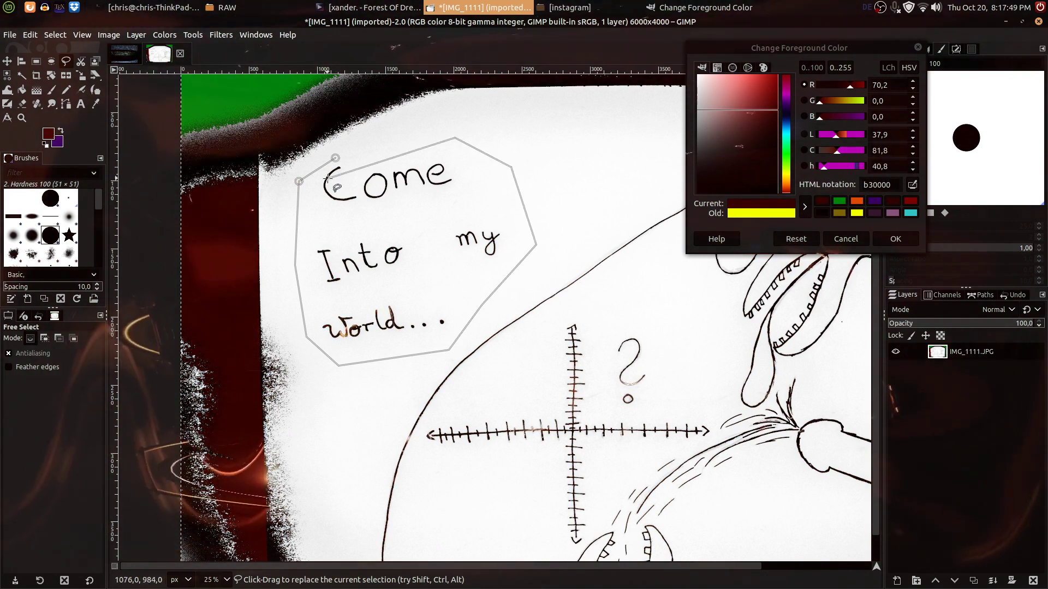
{"action": "double_click", "coordinate": [394, 185]}
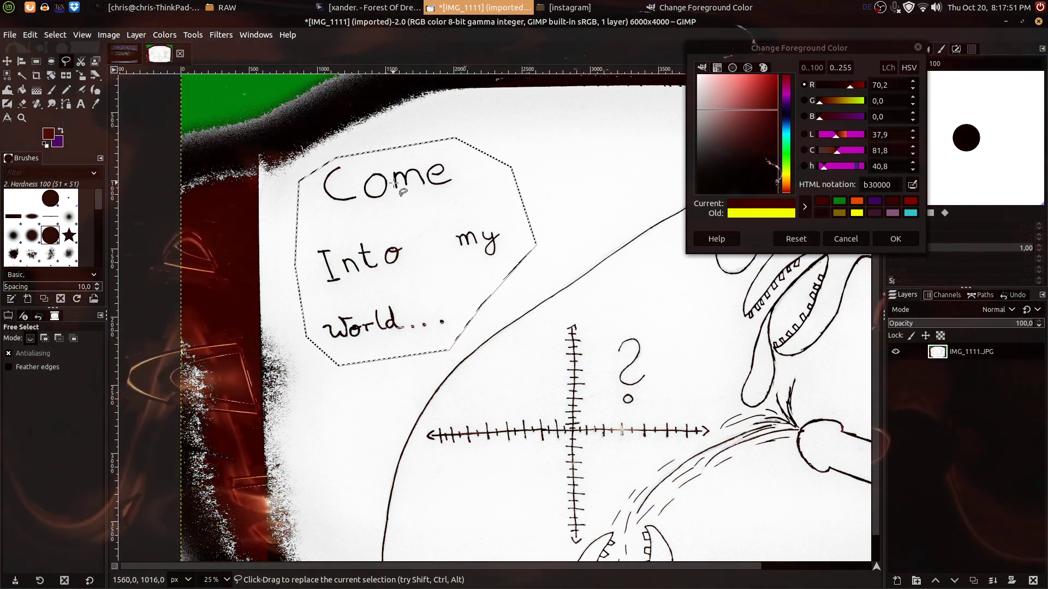
Paste a copy of the outlined lettering onto a new, hidden layer.
{"action": "key", "text": "ctrl+c"}
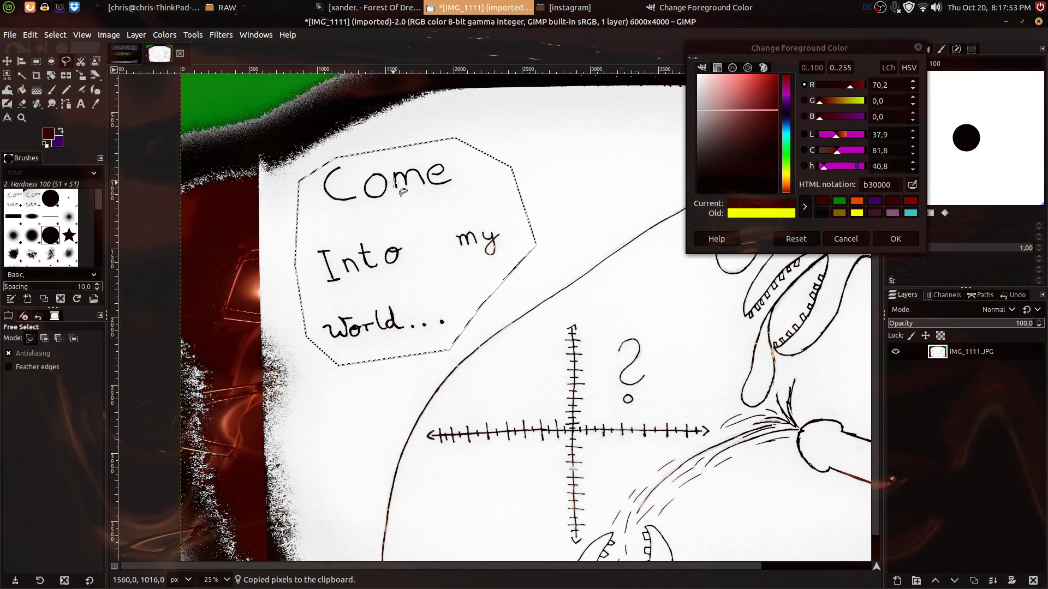
{"action": "key", "text": "ctrl+v"}
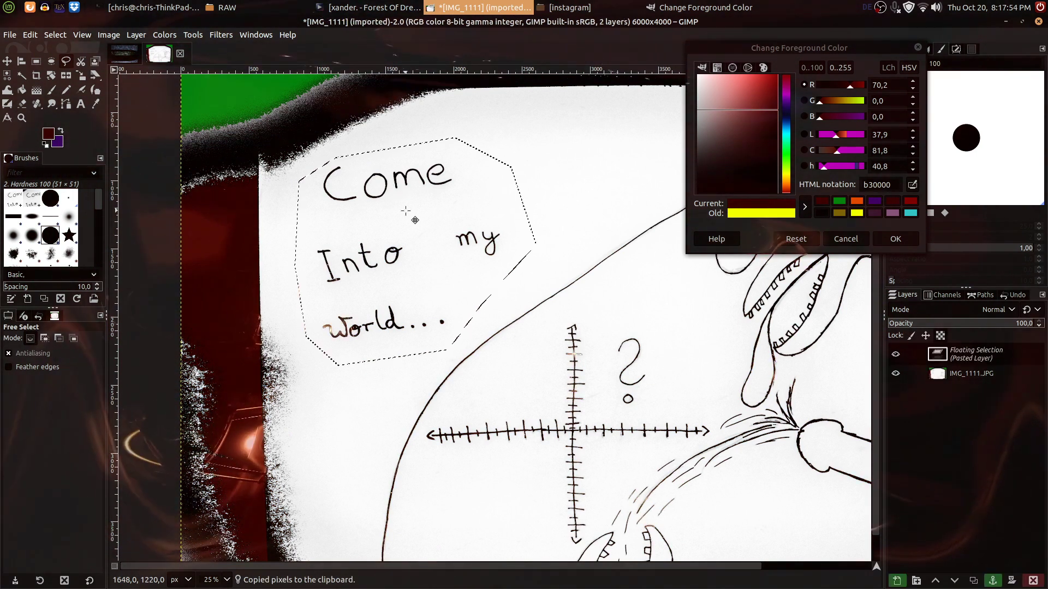
{"action": "left_click", "coordinate": [896, 580]}
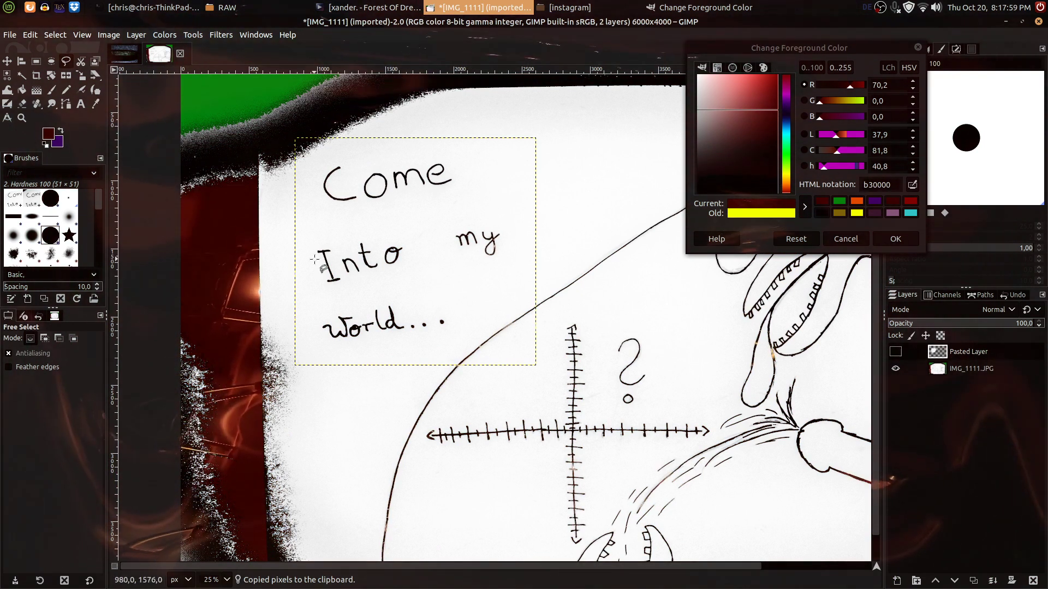
On the IMG_1111.JPG layer, select the white paper around the lettering up to the curved line with Fuzzy Select.
{"action": "left_click", "coordinate": [7, 61]}
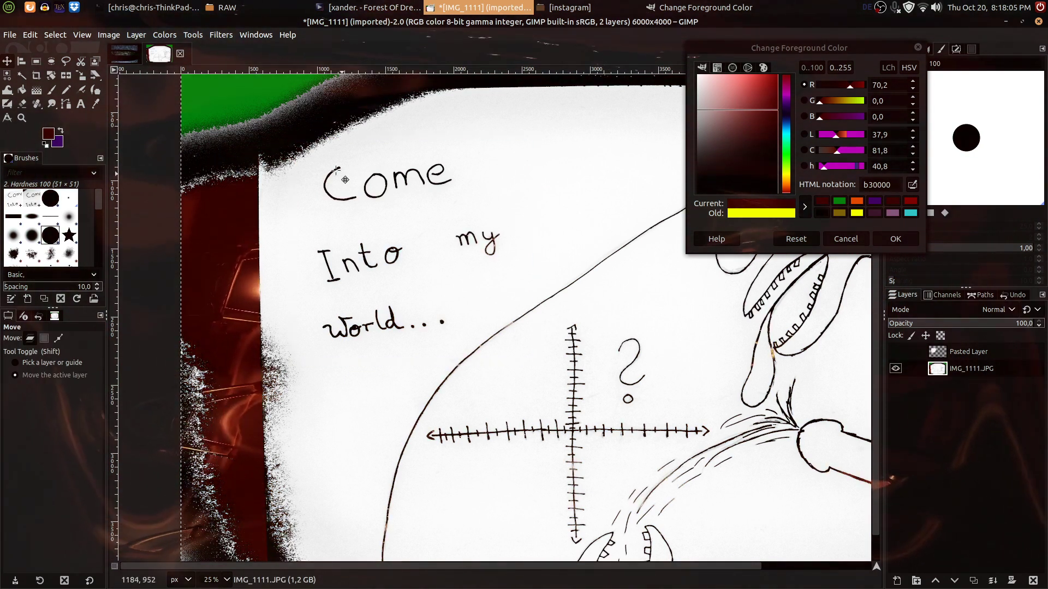
{"action": "left_click", "coordinate": [25, 77]}
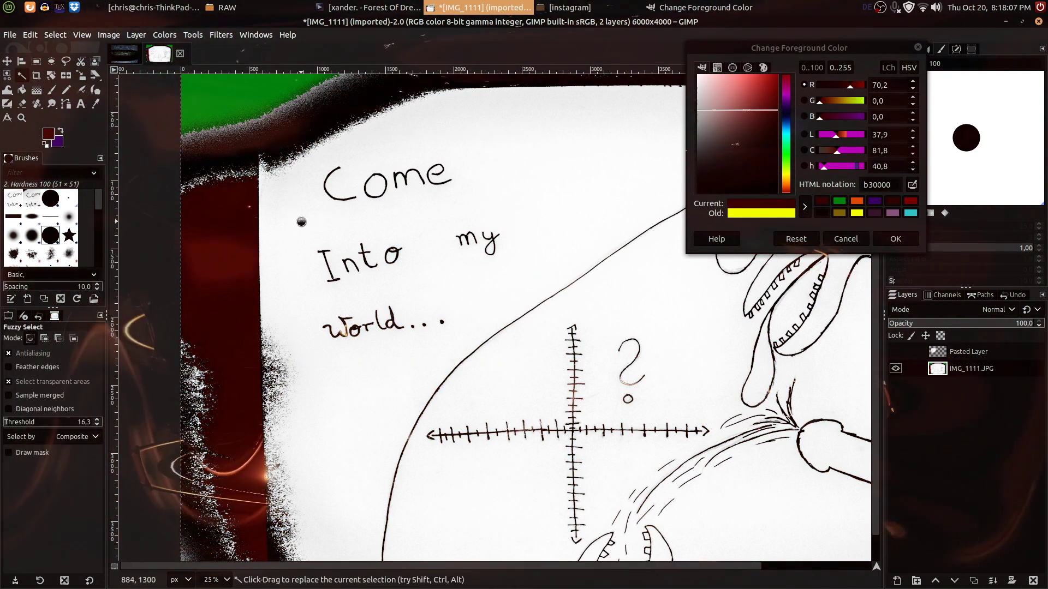
{"action": "left_click", "coordinate": [319, 303]}
{"action": "scroll", "coordinate": [322, 306], "scroll_direction": "down", "scroll_amount": 2}
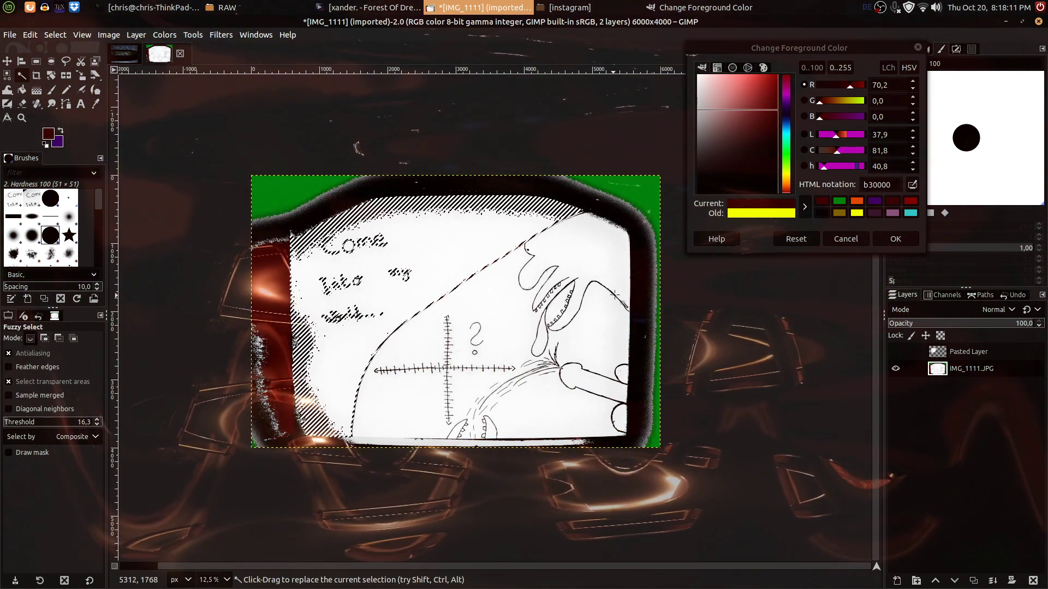
Set the foreground color to the orange-brown b35900 and paint the selected paper around the lettering with the Paintbrush.
{"action": "left_click", "coordinate": [786, 182]}
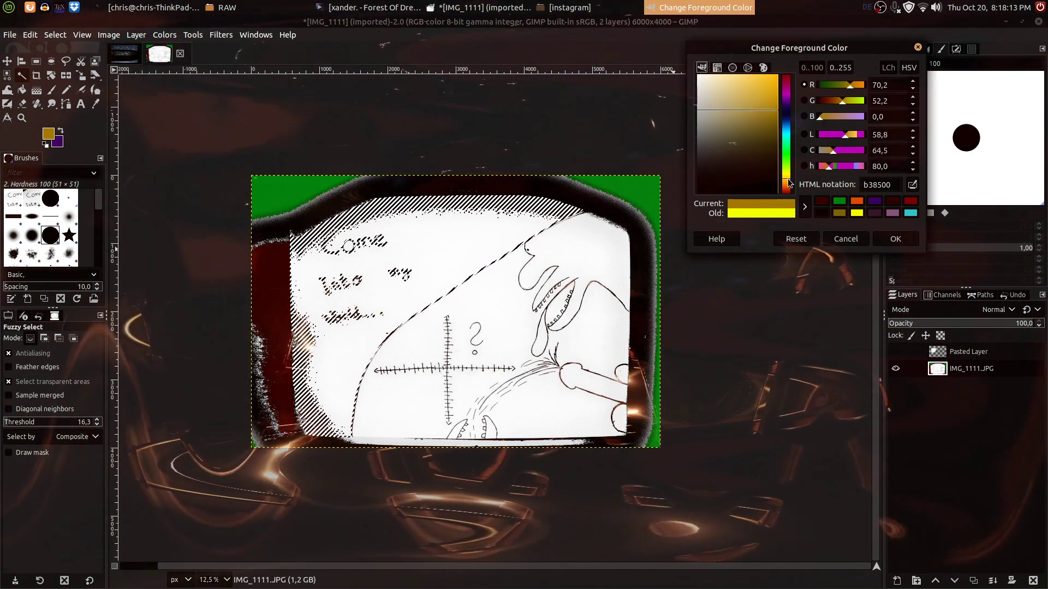
{"action": "left_click_drag", "start_coordinate": [787, 182], "coordinate": [786, 188]}
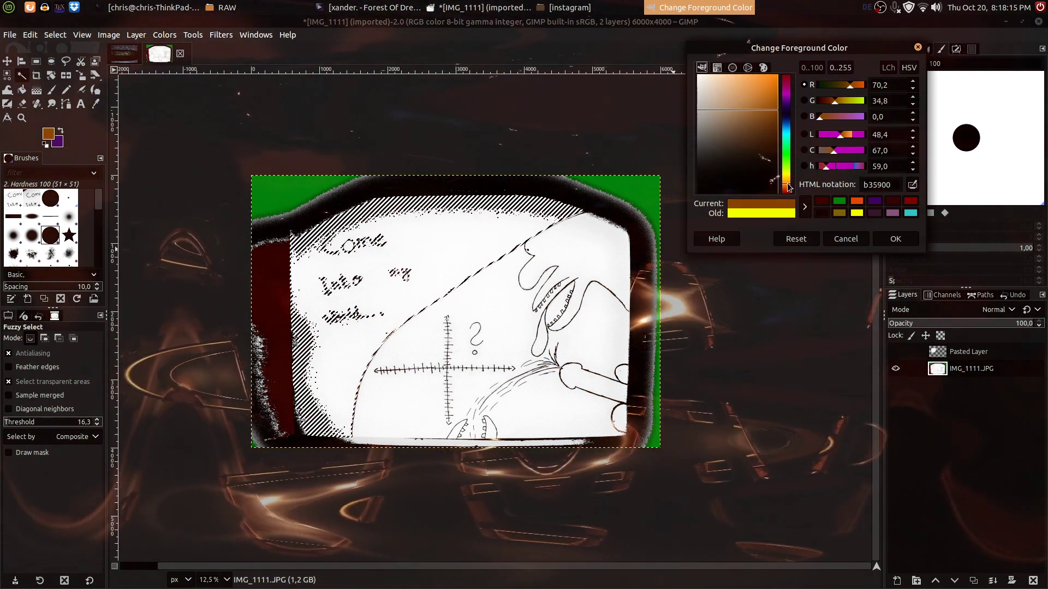
{"action": "left_click", "coordinate": [156, 104]}
{"action": "key", "text": "p"}
{"action": "mouse_move", "coordinate": [290, 354]}
{"action": "left_mouse_down"}
{"action": "mouse_move", "coordinate": [329, 415]}
{"action": "mouse_move", "coordinate": [308, 452]}
{"action": "mouse_move", "coordinate": [336, 404]}
{"action": "mouse_move", "coordinate": [341, 444]}
{"action": "left_mouse_up"}
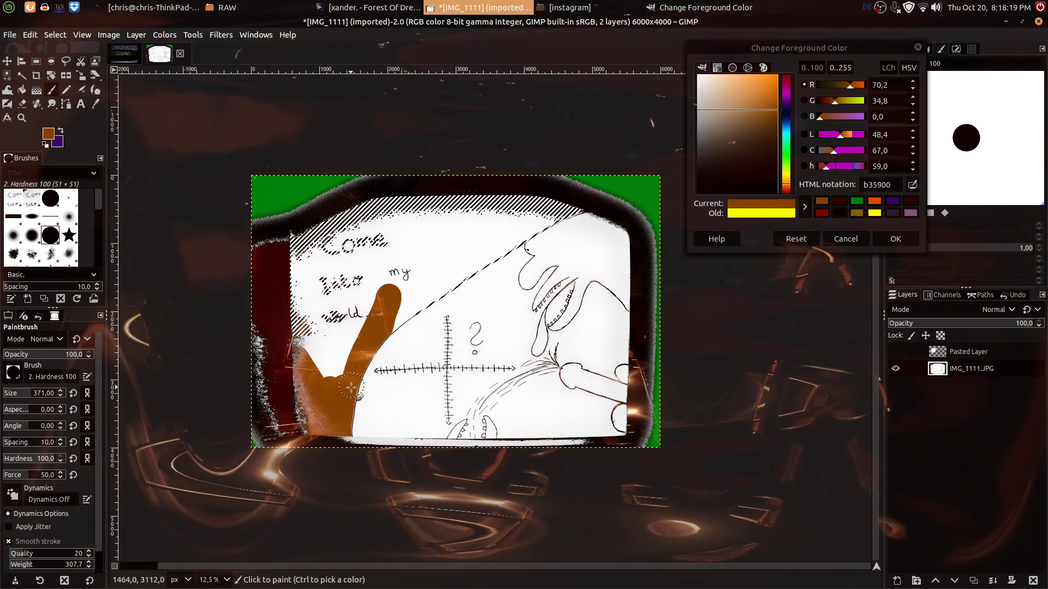
{"action": "mouse_move", "coordinate": [356, 353]}
{"action": "left_mouse_down"}
{"action": "mouse_move", "coordinate": [404, 239]}
{"action": "mouse_move", "coordinate": [401, 210]}
{"action": "left_mouse_up"}
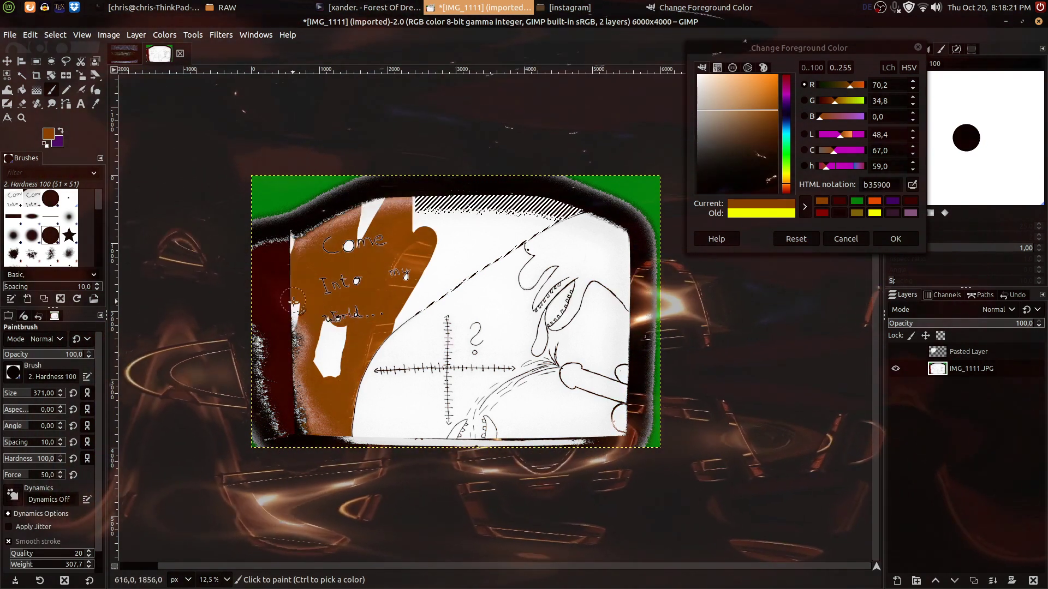
{"action": "mouse_move", "coordinate": [353, 270]}
{"action": "left_mouse_down"}
{"action": "mouse_move", "coordinate": [408, 250]}
{"action": "mouse_move", "coordinate": [410, 222]}
{"action": "mouse_move", "coordinate": [381, 236]}
{"action": "mouse_move", "coordinate": [427, 186]}
{"action": "mouse_move", "coordinate": [534, 208]}
{"action": "left_mouse_up"}
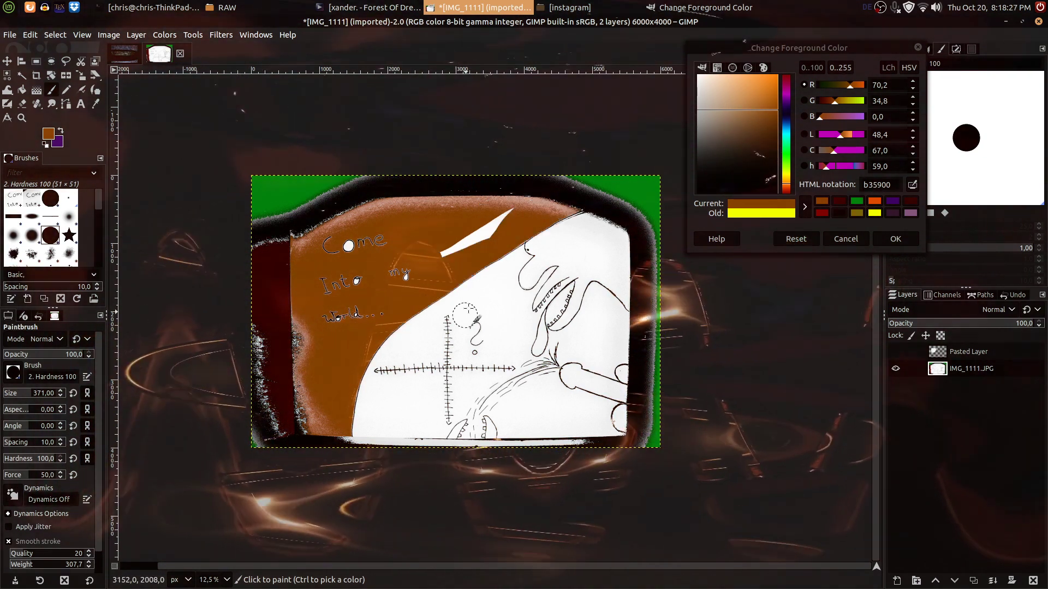
{"action": "mouse_move", "coordinate": [479, 277]}
{"action": "left_mouse_down"}
{"action": "mouse_move", "coordinate": [457, 265]}
{"action": "mouse_move", "coordinate": [433, 287]}
{"action": "mouse_move", "coordinate": [306, 324]}
{"action": "mouse_move", "coordinate": [484, 253]}
{"action": "mouse_move", "coordinate": [409, 281]}
{"action": "mouse_move", "coordinate": [435, 252]}
{"action": "left_mouse_up"}
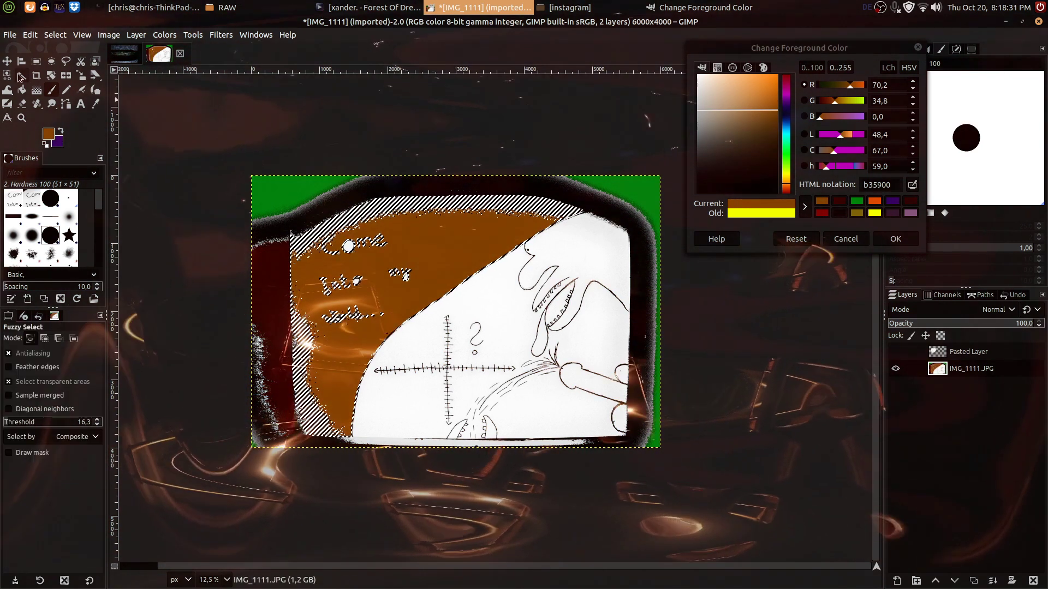
Add the white insides of the letters to the selection with Fuzzy Select and paint them orange-brown with the Paintbrush.
{"action": "left_click", "coordinate": [19, 76]}
{"action": "scroll", "coordinate": [344, 256], "scroll_direction": "up", "scroll_amount": 5}
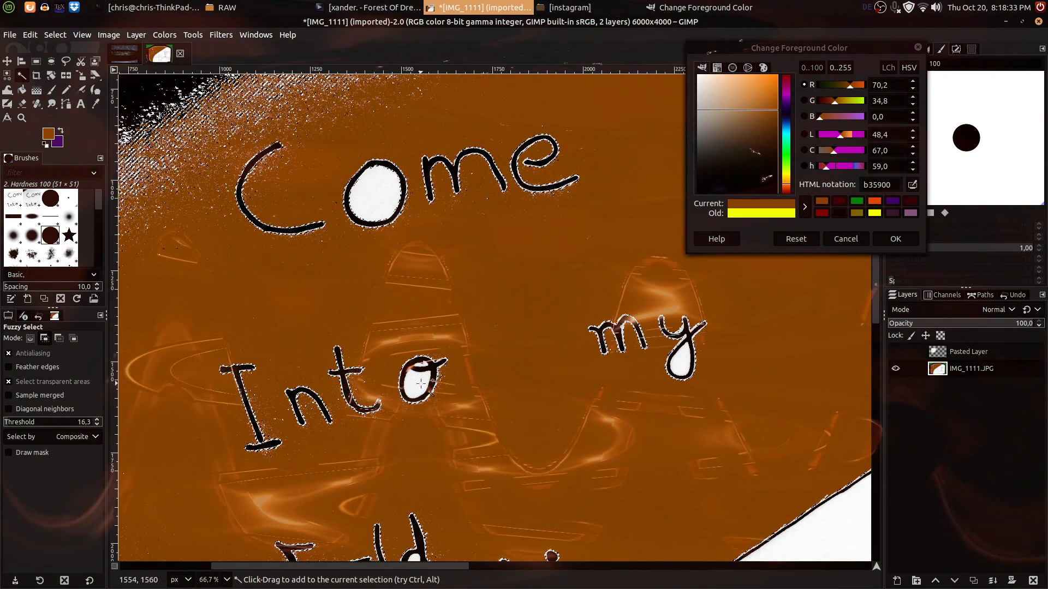
{"action": "scroll", "coordinate": [421, 384], "scroll_direction": "up", "scroll_amount": 6}
{"action": "scroll", "coordinate": [545, 345], "scroll_direction": "down", "scroll_amount": 5}
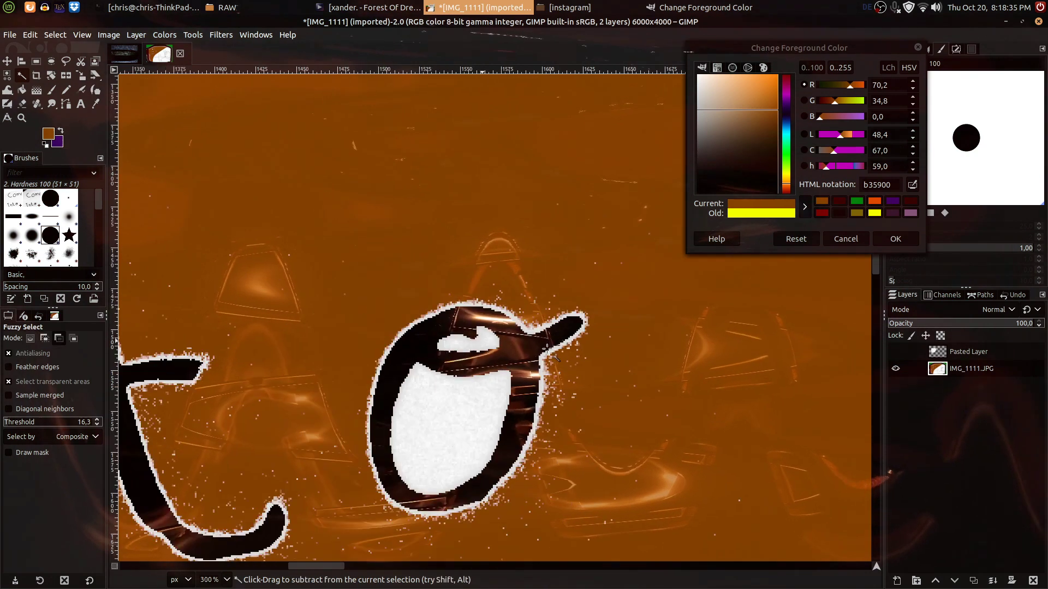
{"action": "left_click_drag", "start_coordinate": [833, 323], "coordinate": [606, 310]}
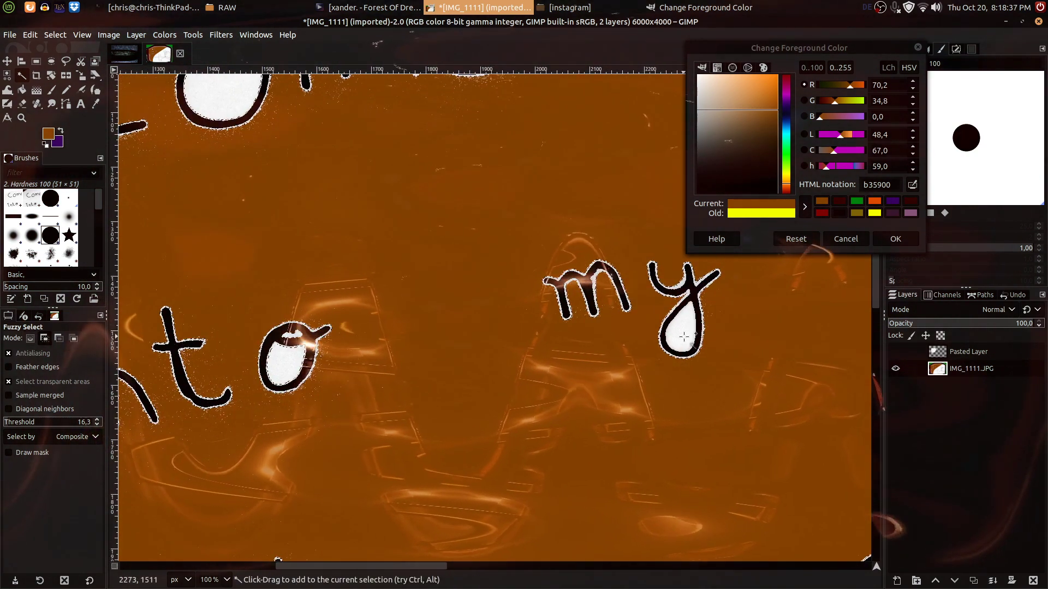
{"action": "scroll", "coordinate": [605, 311], "scroll_direction": "left", "scroll_amount": 7}
{"action": "scroll", "coordinate": [606, 311], "scroll_direction": "down", "scroll_amount": 3}
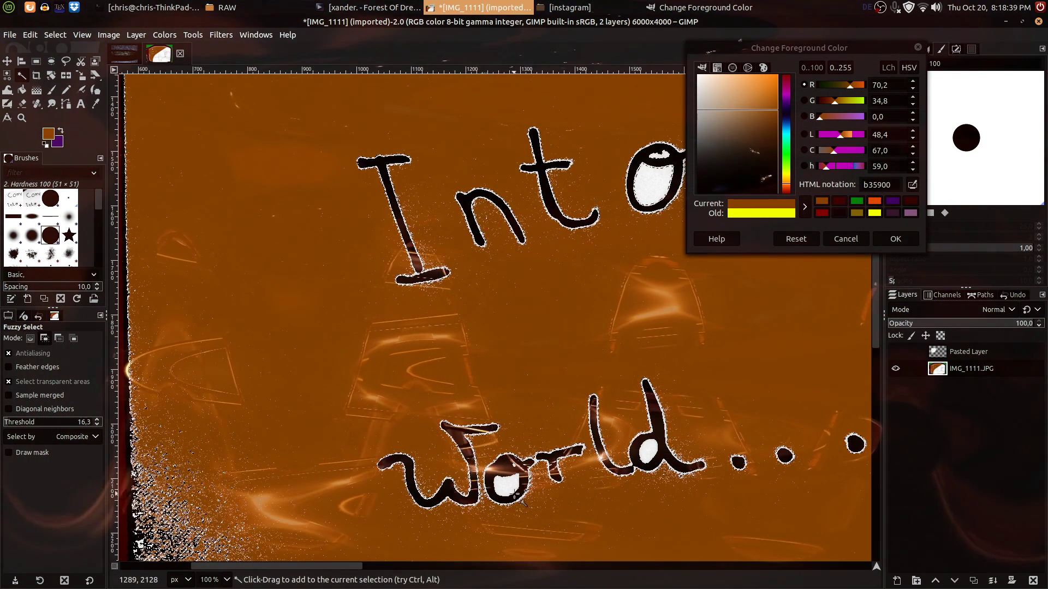
{"action": "scroll", "coordinate": [590, 434], "scroll_direction": "up", "scroll_amount": 7}
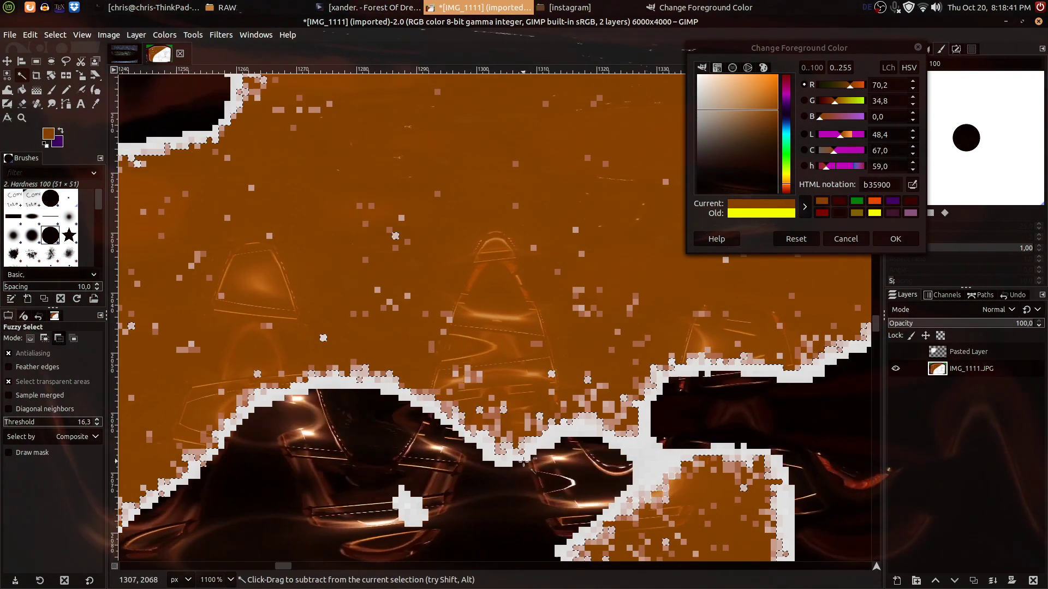
{"action": "scroll", "coordinate": [455, 371], "scroll_direction": "down", "scroll_amount": 10}
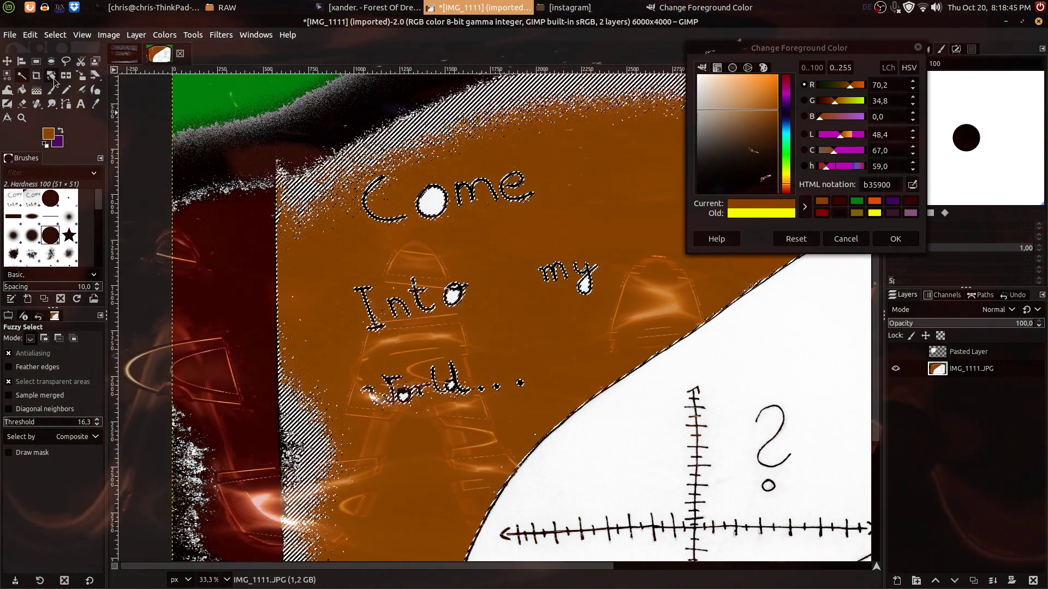
{"action": "key", "text": "p"}
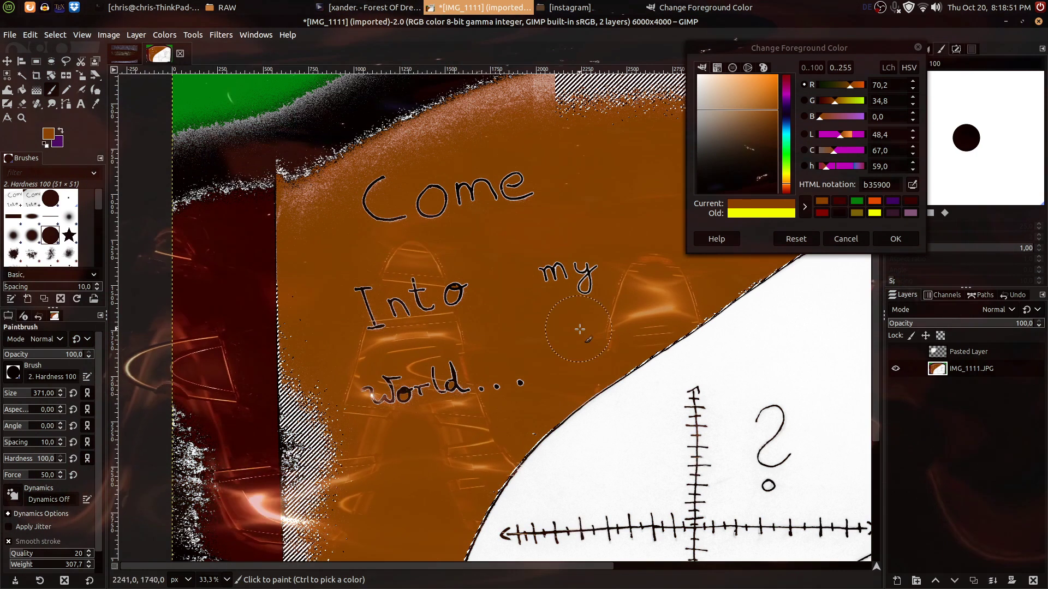
{"action": "key", "text": "ctrl+a"}
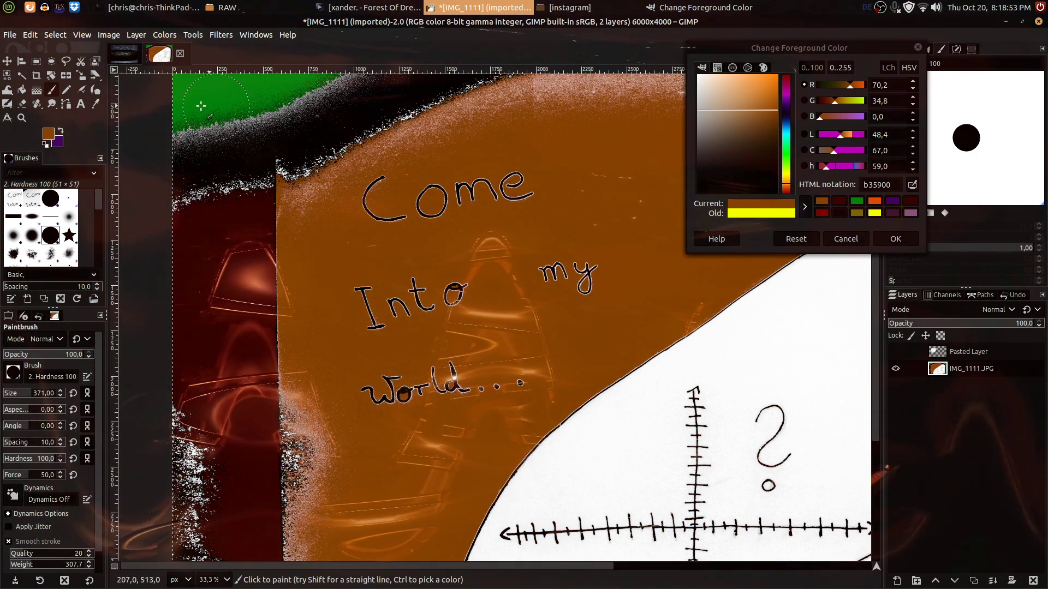
Try to isolate the leftover light fringe pixels around the lettering and painted areas with Select by Color.
{"action": "left_click", "coordinate": [7, 77]}
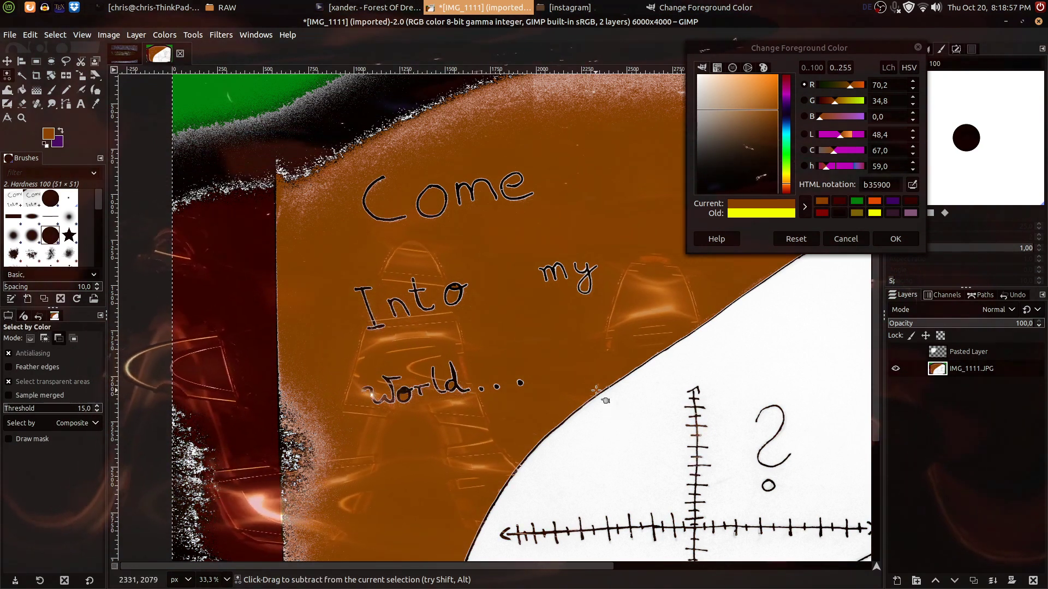
{"action": "scroll", "coordinate": [605, 406], "scroll_direction": "up", "scroll_amount": 7}
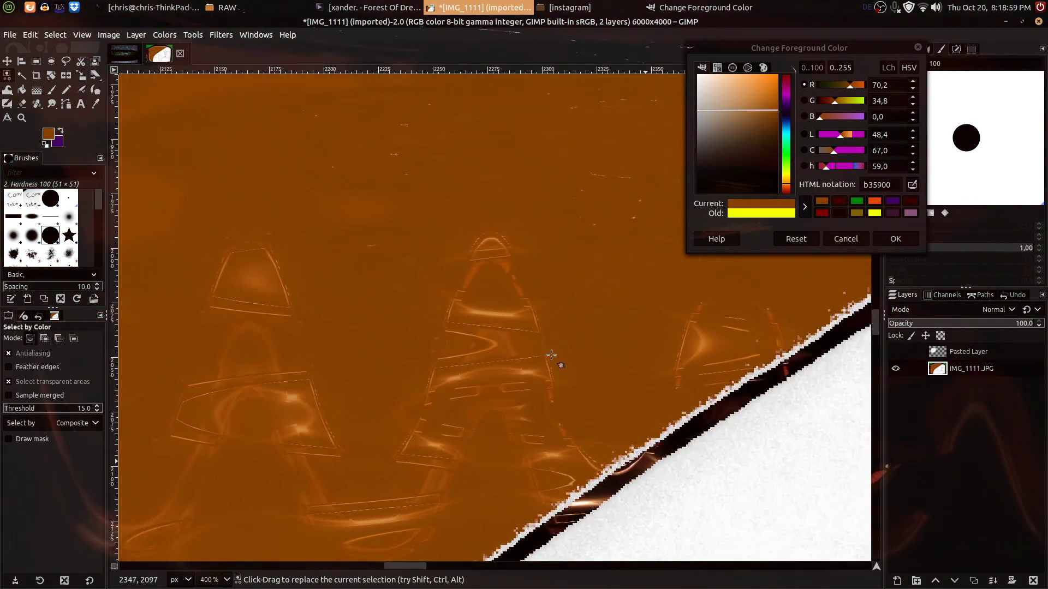
{"action": "scroll", "coordinate": [631, 464], "scroll_direction": "up", "scroll_amount": 7}
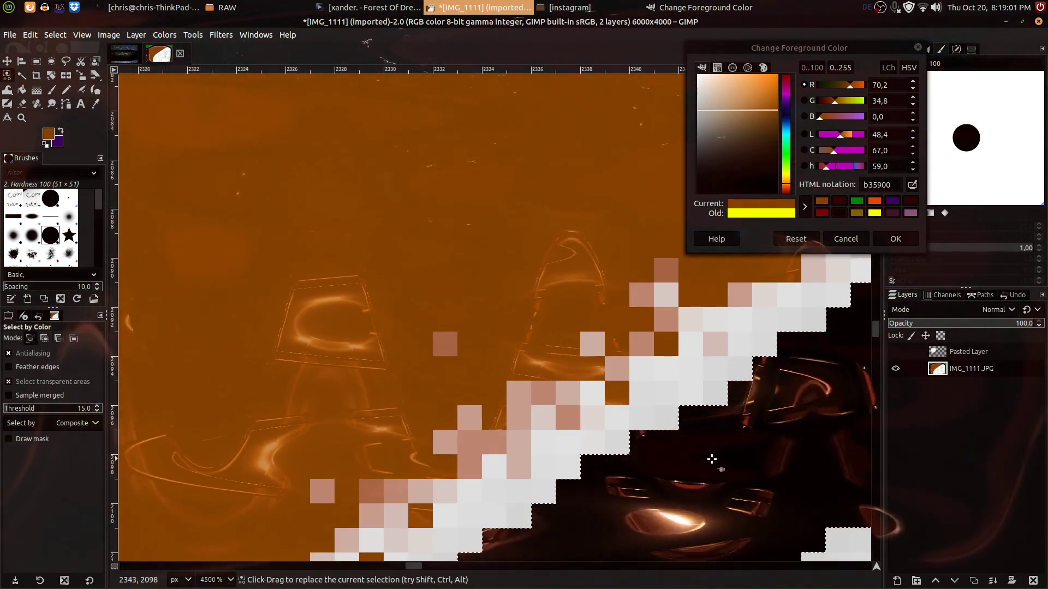
{"action": "scroll", "coordinate": [396, 218], "scroll_direction": "down", "scroll_amount": 5}
{"action": "scroll", "coordinate": [444, 322], "scroll_direction": "down", "scroll_amount": 3}
{"action": "left_click_drag", "start_coordinate": [338, 215], "coordinate": [417, 458]}
{"action": "left_click_drag", "start_coordinate": [339, 240], "coordinate": [453, 339]}
{"action": "scroll", "coordinate": [453, 338], "scroll_direction": "down", "scroll_amount": 5}
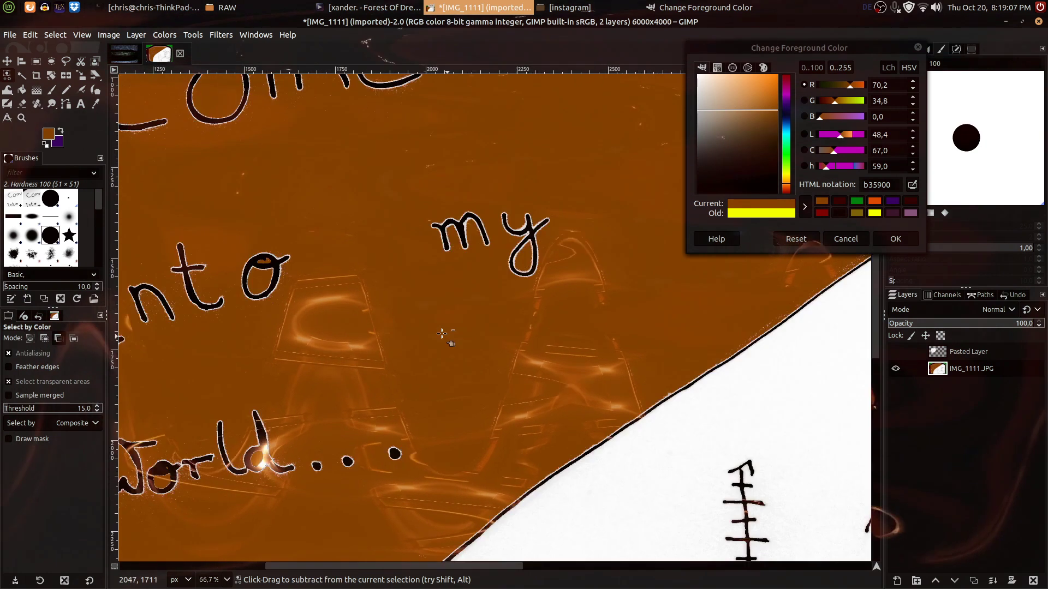
{"action": "scroll", "coordinate": [234, 259], "scroll_direction": "up", "scroll_amount": 6}
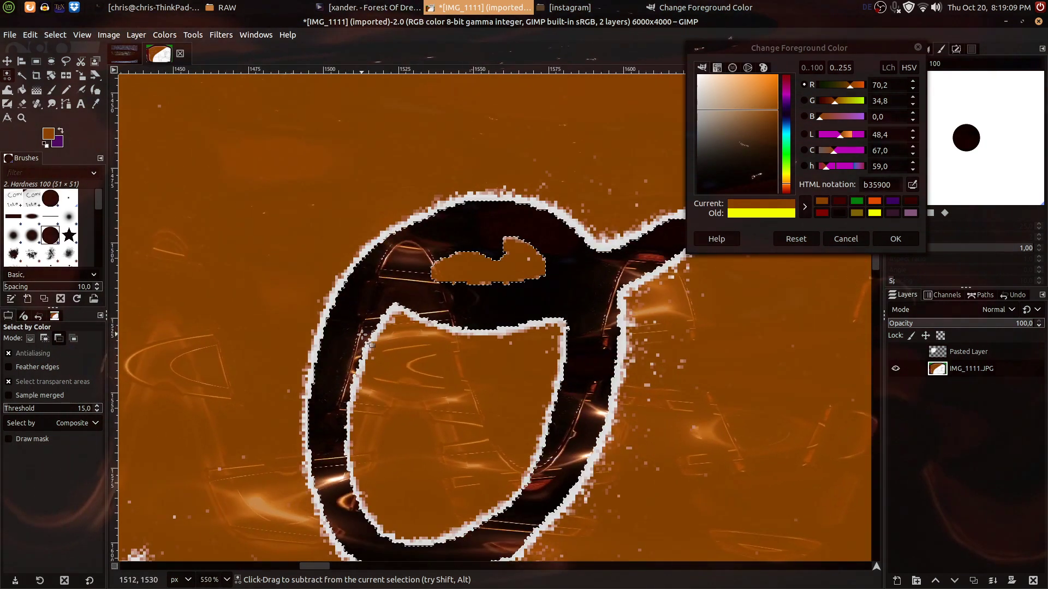
{"action": "scroll", "coordinate": [363, 333], "scroll_direction": "down", "scroll_amount": 9}
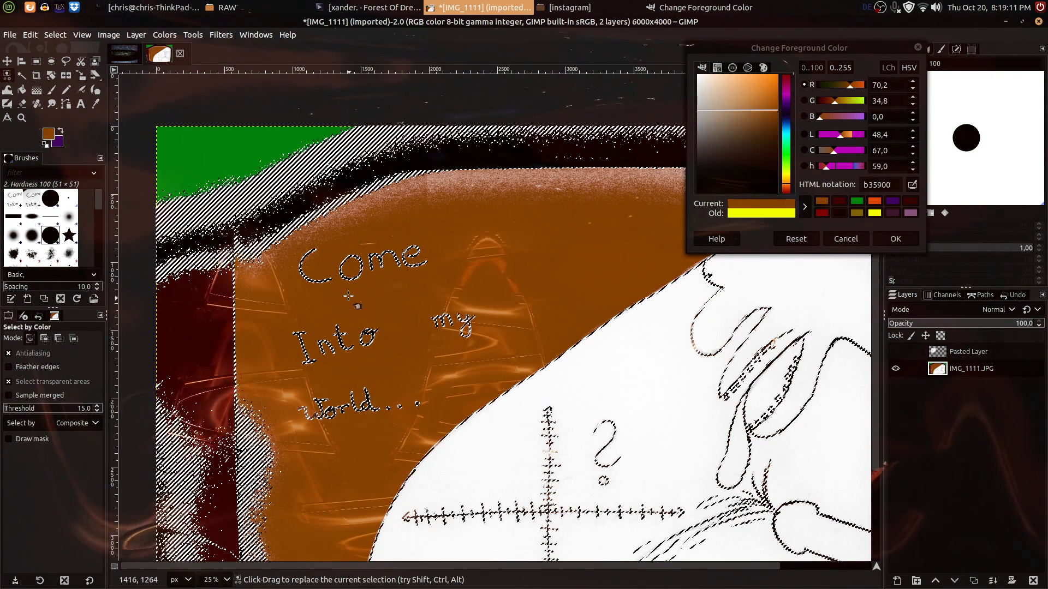
Select the whole image and subtract its main color areas with Select by Color, keeping only the light fringe and speckle pixels.
{"action": "left_click", "coordinate": [56, 34]}
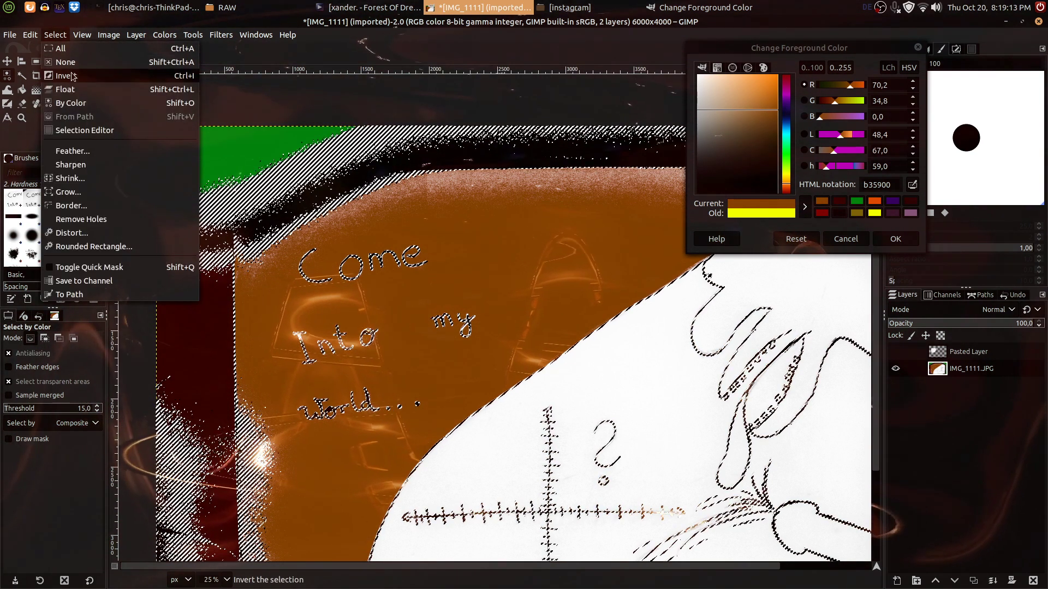
{"action": "left_click", "coordinate": [30, 75]}
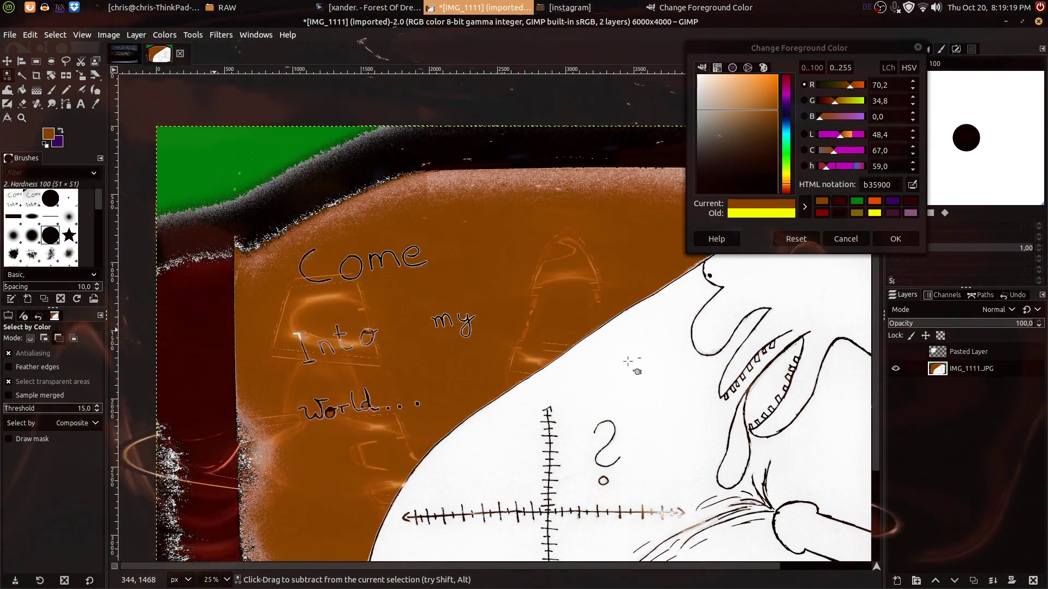
{"action": "left_click", "coordinate": [202, 154], "text": "ctrl"}
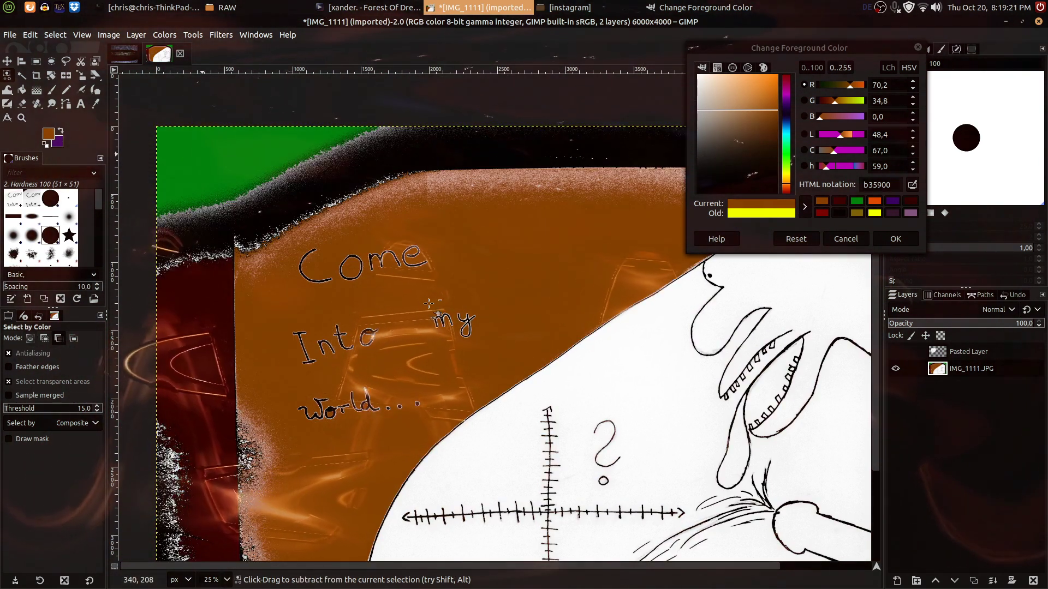
{"action": "left_click_drag", "start_coordinate": [540, 370], "coordinate": [375, 188]}
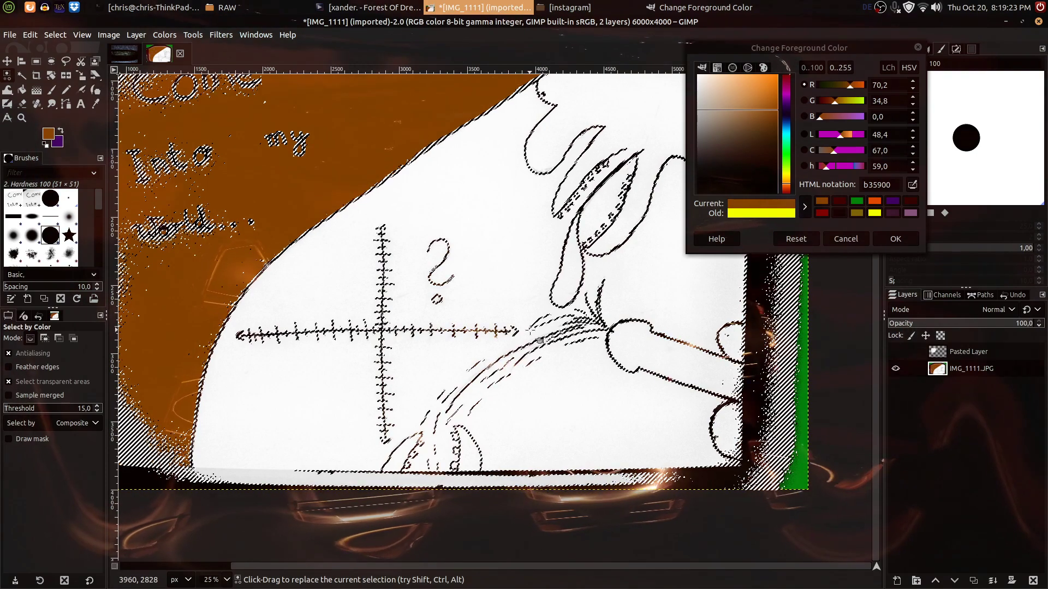
{"action": "left_click_drag", "start_coordinate": [375, 271], "coordinate": [539, 290]}
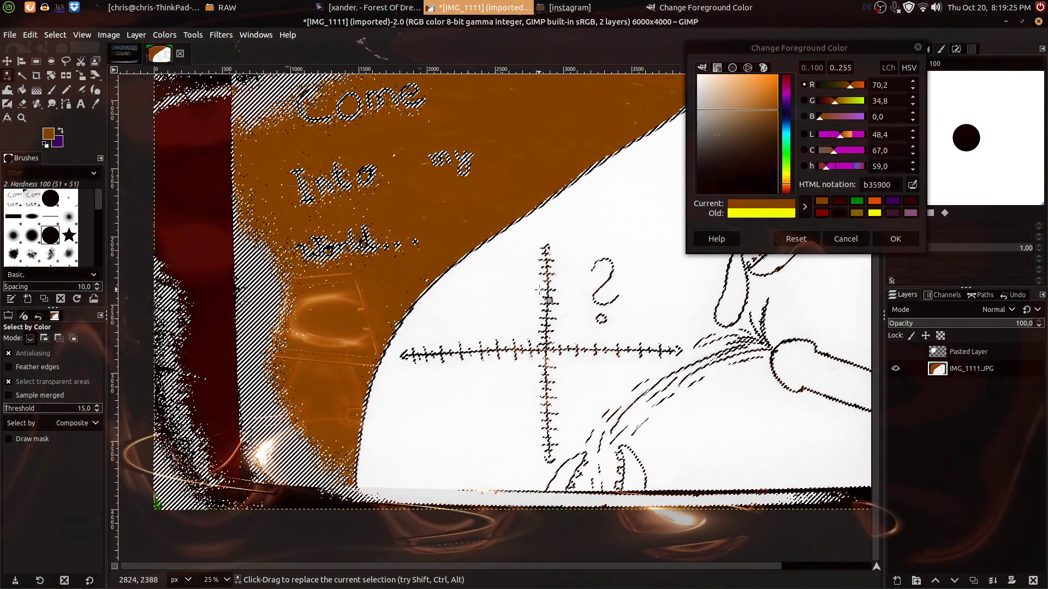
Set the foreground color to bright green 0cff00 and paint the selected fringe down the curved line with a size 111 Paintbrush.
{"action": "left_click", "coordinate": [787, 158]}
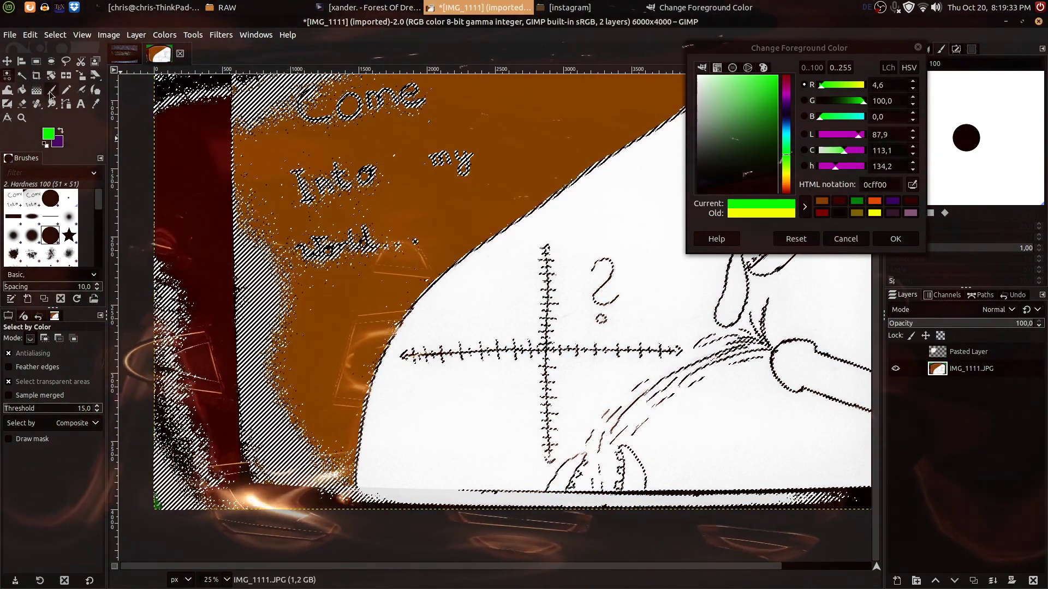
{"action": "key", "text": "p"}
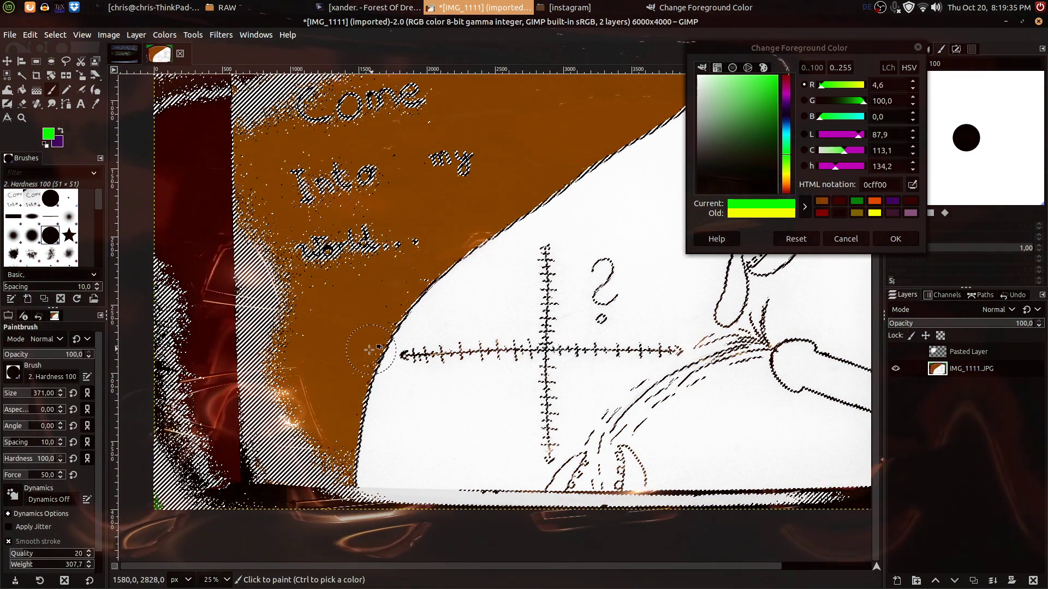
{"action": "scroll", "coordinate": [369, 349], "scroll_direction": "up", "scroll_amount": 5}
{"action": "scroll", "coordinate": [343, 266], "scroll_direction": "down", "scroll_amount": 5}
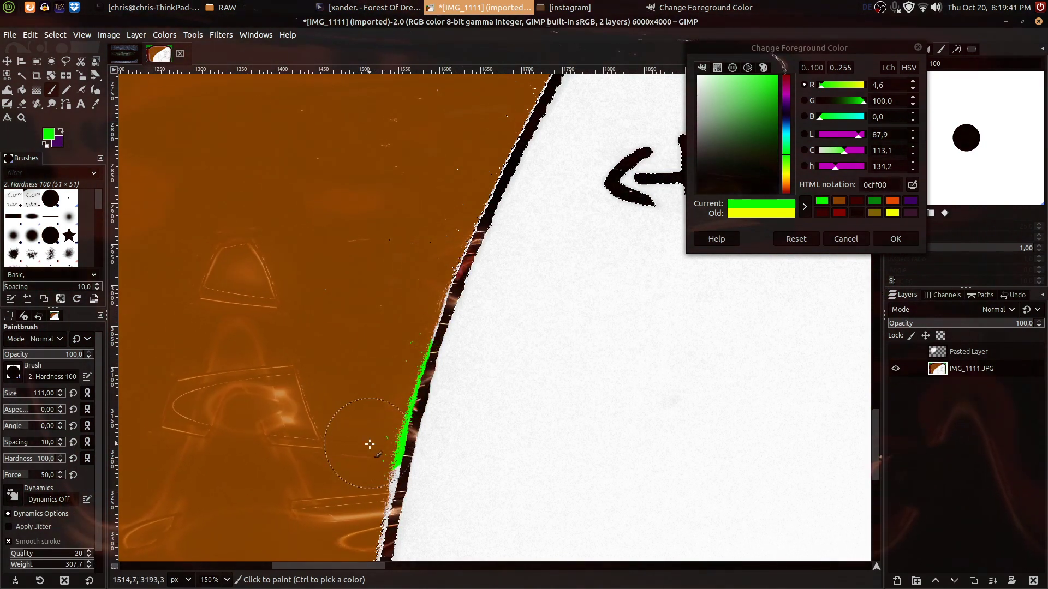
{"action": "scroll", "coordinate": [351, 335], "scroll_direction": "down", "scroll_amount": 9}
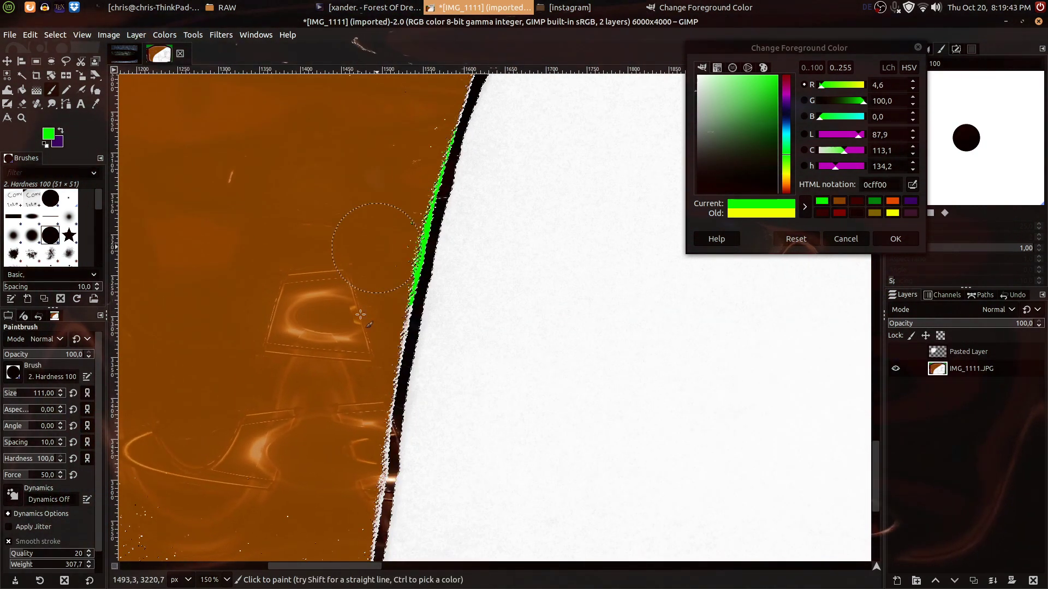
{"action": "scroll", "coordinate": [359, 392], "scroll_direction": "down", "scroll_amount": 5}
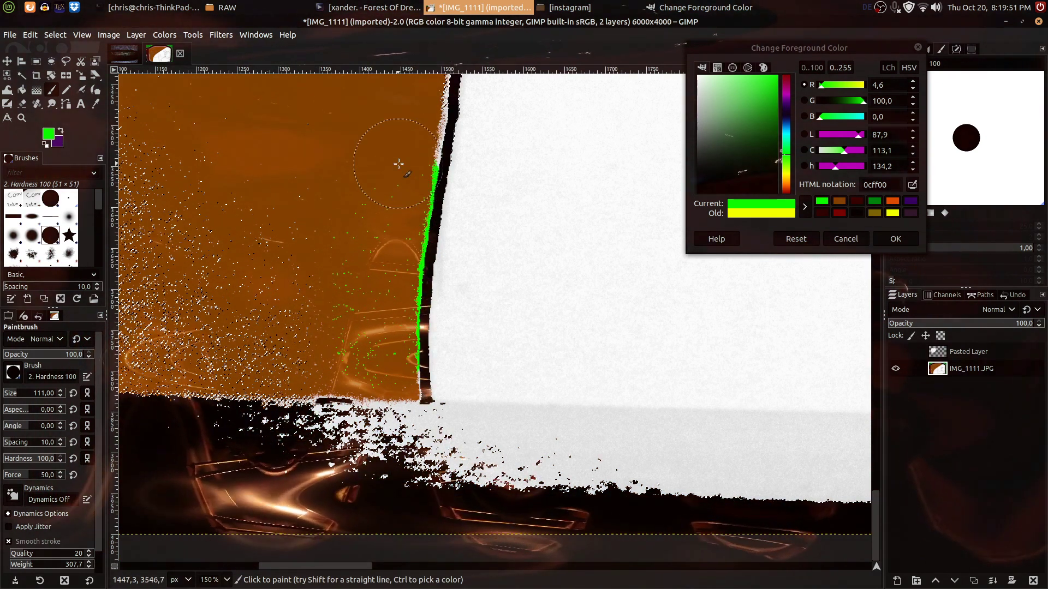
Paint the selected speckles across the lower end of the orange-brown area bright green.
{"action": "scroll", "coordinate": [399, 164], "scroll_direction": "down", "scroll_amount": 3}
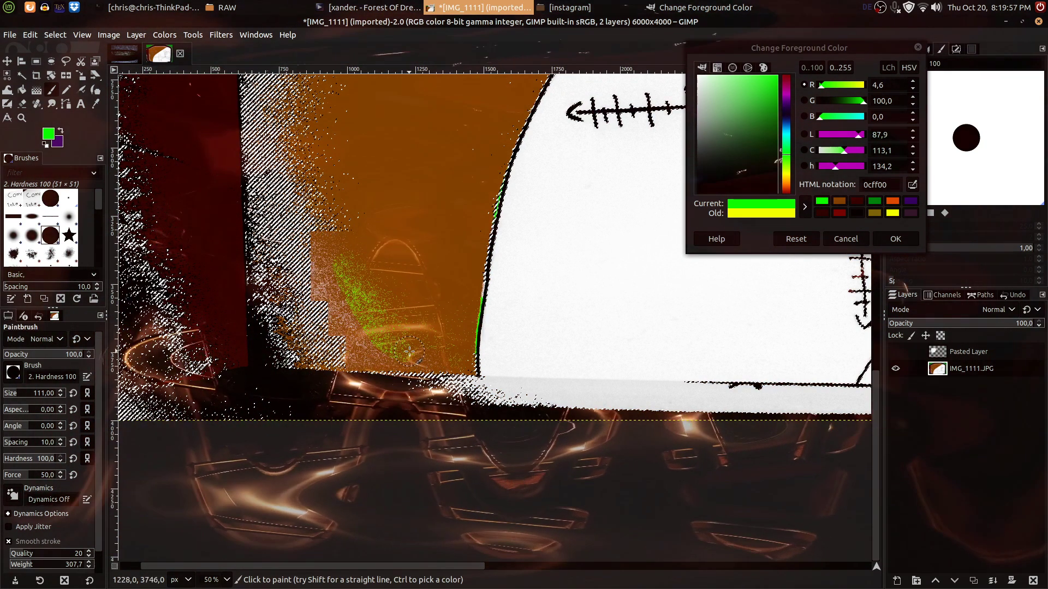
{"action": "scroll", "coordinate": [387, 357], "scroll_direction": "up", "scroll_amount": 3}
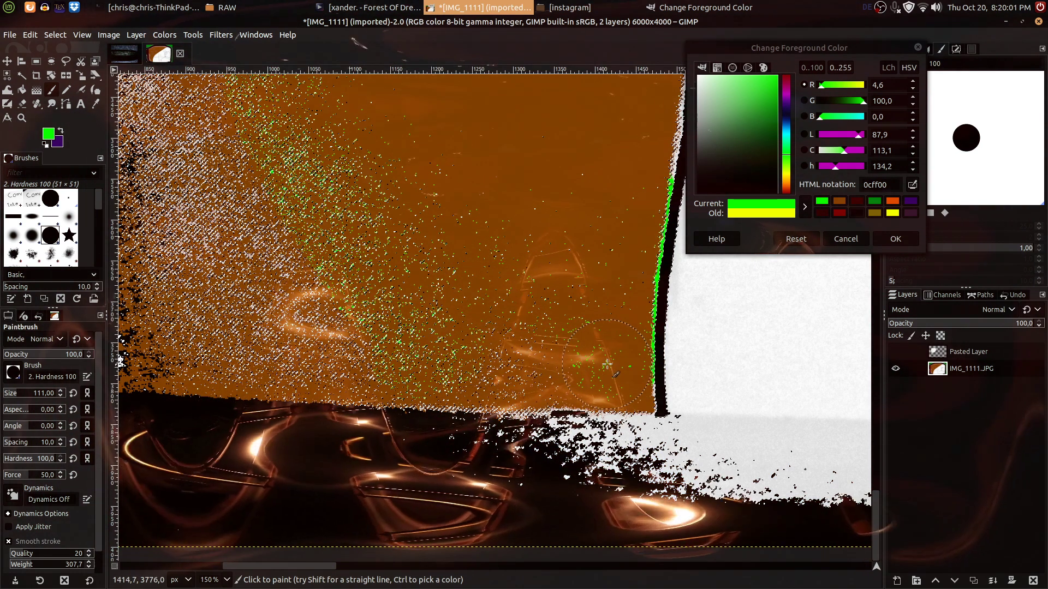
{"action": "left_click_drag", "start_coordinate": [602, 368], "coordinate": [542, 368]}
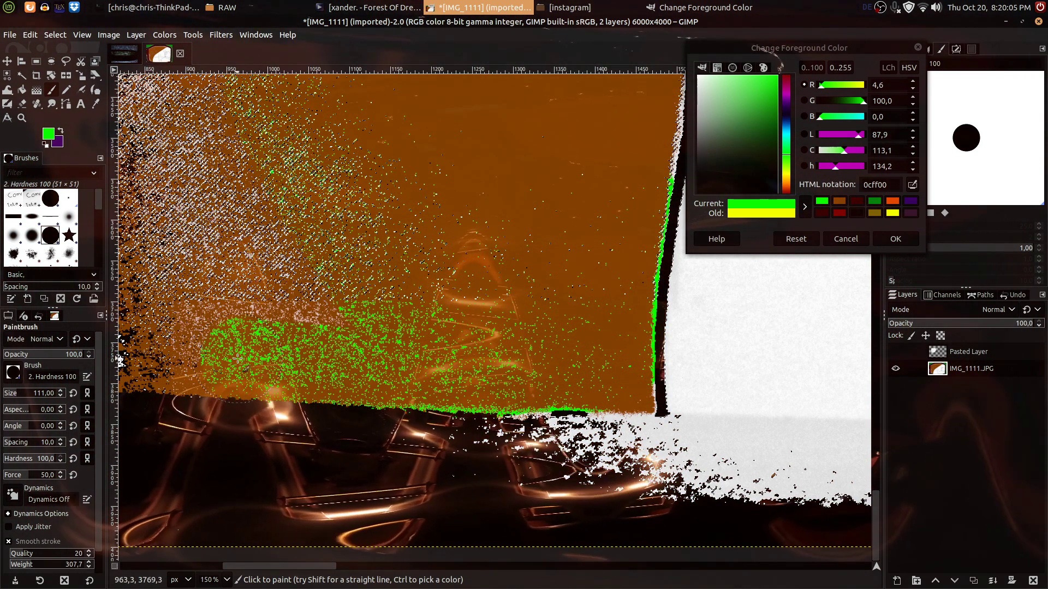
{"action": "scroll", "coordinate": [238, 358], "scroll_direction": "left", "scroll_amount": 5}
{"action": "scroll", "coordinate": [238, 359], "scroll_direction": "up", "scroll_amount": 2}
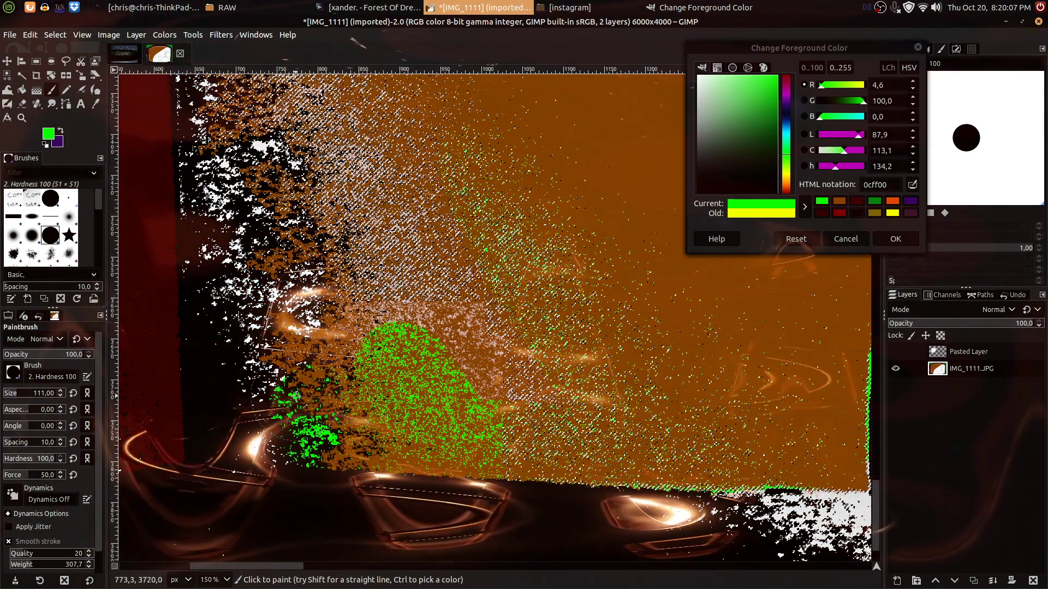
{"action": "scroll", "coordinate": [295, 397], "scroll_direction": "down", "scroll_amount": 3}
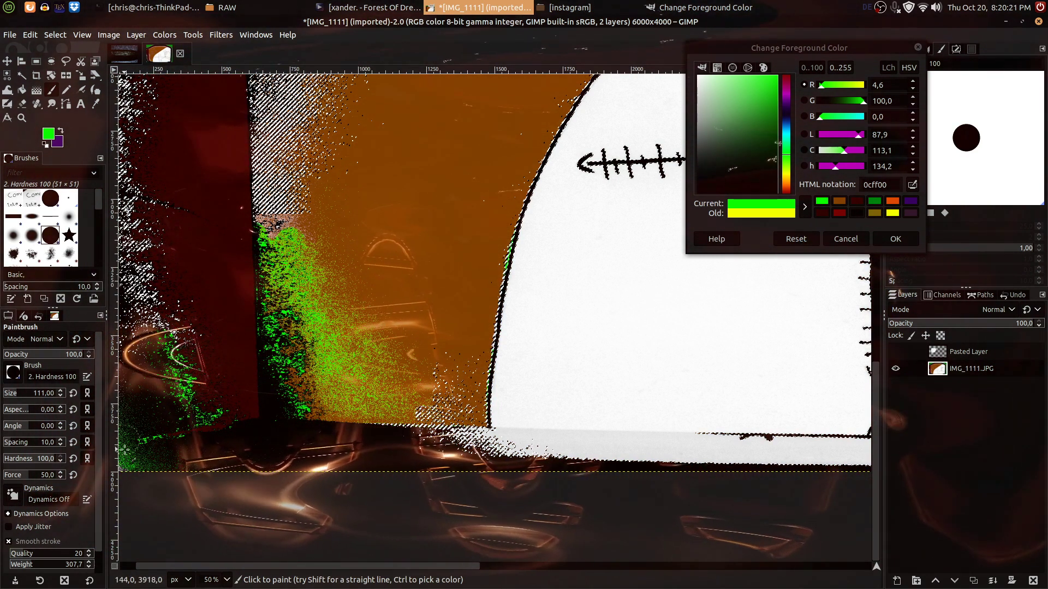
Paint the selected speckles in the image's lower-left corner and up the outer edge of the dark red strip bright green.
{"action": "left_click_drag", "start_coordinate": [174, 376], "coordinate": [292, 397]}
{"action": "mouse_move", "coordinate": [268, 440]}
{"action": "left_mouse_down"}
{"action": "mouse_move", "coordinate": [214, 481]}
{"action": "mouse_move", "coordinate": [231, 469]}
{"action": "mouse_move", "coordinate": [246, 283]}
{"action": "mouse_move", "coordinate": [307, 381]}
{"action": "left_mouse_up"}
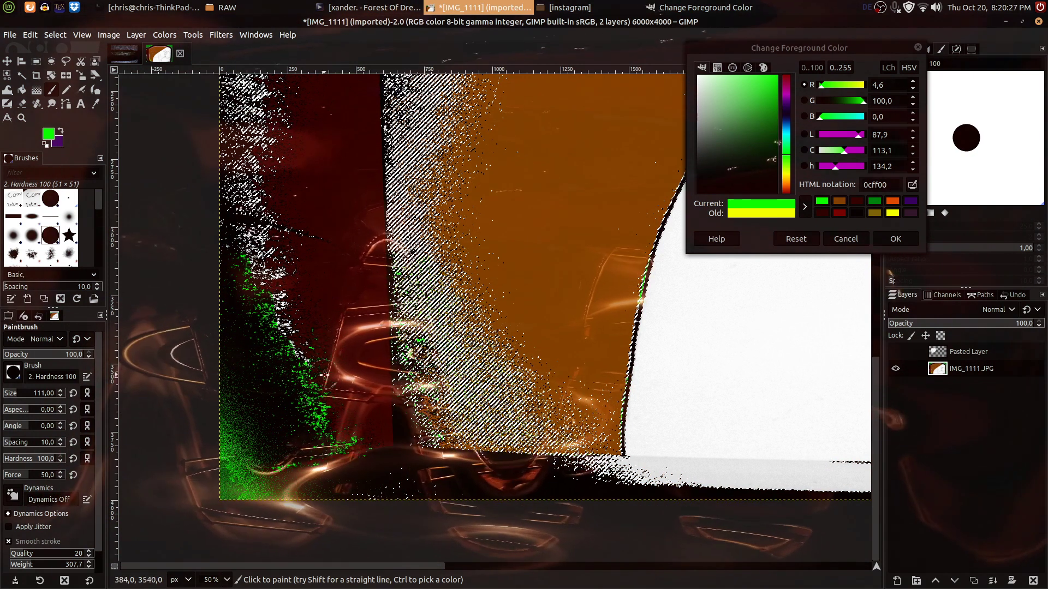
{"action": "mouse_move", "coordinate": [261, 142]}
{"action": "left_mouse_down"}
{"action": "mouse_move", "coordinate": [256, 252]}
{"action": "mouse_move", "coordinate": [222, 252]}
{"action": "mouse_move", "coordinate": [256, 230]}
{"action": "left_mouse_up"}
{"action": "left_click_drag", "start_coordinate": [286, 194], "coordinate": [319, 333]}
{"action": "mouse_move", "coordinate": [284, 275]}
{"action": "left_mouse_down"}
{"action": "mouse_move", "coordinate": [278, 437]}
{"action": "mouse_move", "coordinate": [341, 403]}
{"action": "left_mouse_up"}
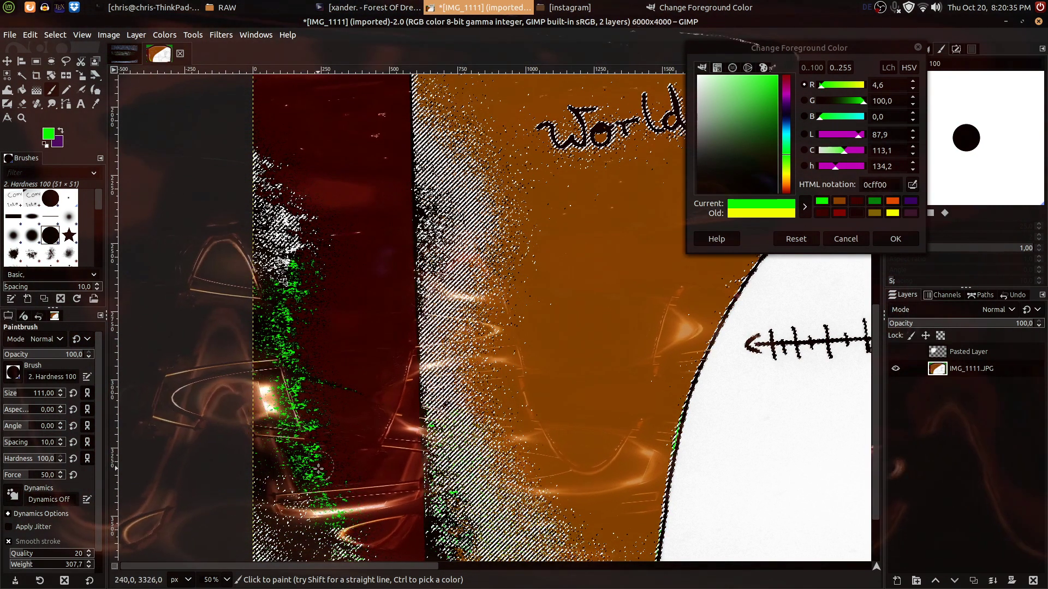
Paint the selected fringe bright green along the orange-brown area's border with the dark red strip and around the words "World..." and "Into".
{"action": "mouse_move", "coordinate": [267, 500]}
{"action": "left_mouse_down"}
{"action": "mouse_move", "coordinate": [286, 543]}
{"action": "mouse_move", "coordinate": [311, 524]}
{"action": "mouse_move", "coordinate": [264, 201]}
{"action": "mouse_move", "coordinate": [272, 254]}
{"action": "mouse_move", "coordinate": [339, 311]}
{"action": "mouse_move", "coordinate": [432, 339]}
{"action": "mouse_move", "coordinate": [465, 381]}
{"action": "mouse_move", "coordinate": [486, 284]}
{"action": "mouse_move", "coordinate": [549, 318]}
{"action": "mouse_move", "coordinate": [499, 188]}
{"action": "mouse_move", "coordinate": [464, 144]}
{"action": "mouse_move", "coordinate": [439, 212]}
{"action": "mouse_move", "coordinate": [453, 342]}
{"action": "mouse_move", "coordinate": [429, 179]}
{"action": "left_mouse_up"}
{"action": "mouse_move", "coordinate": [432, 186]}
{"action": "left_mouse_down"}
{"action": "mouse_move", "coordinate": [431, 371]}
{"action": "mouse_move", "coordinate": [470, 273]}
{"action": "left_mouse_up"}
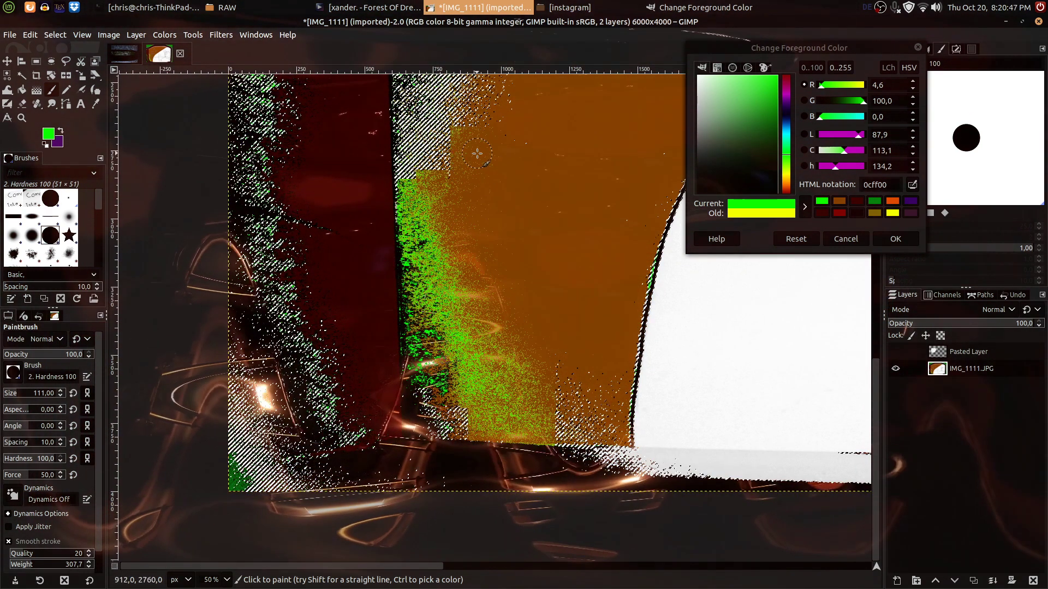
{"action": "scroll", "coordinate": [476, 239], "scroll_direction": "right", "scroll_amount": 4}
{"action": "scroll", "coordinate": [476, 239], "scroll_direction": "up", "scroll_amount": 8}
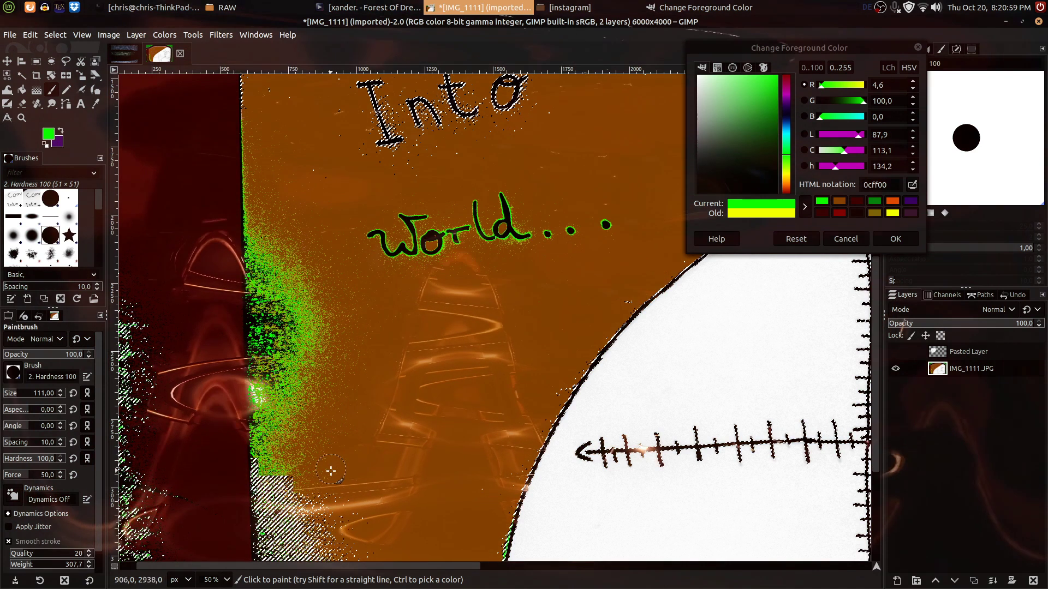
{"action": "left_click_drag", "start_coordinate": [488, 198], "coordinate": [464, 319]}
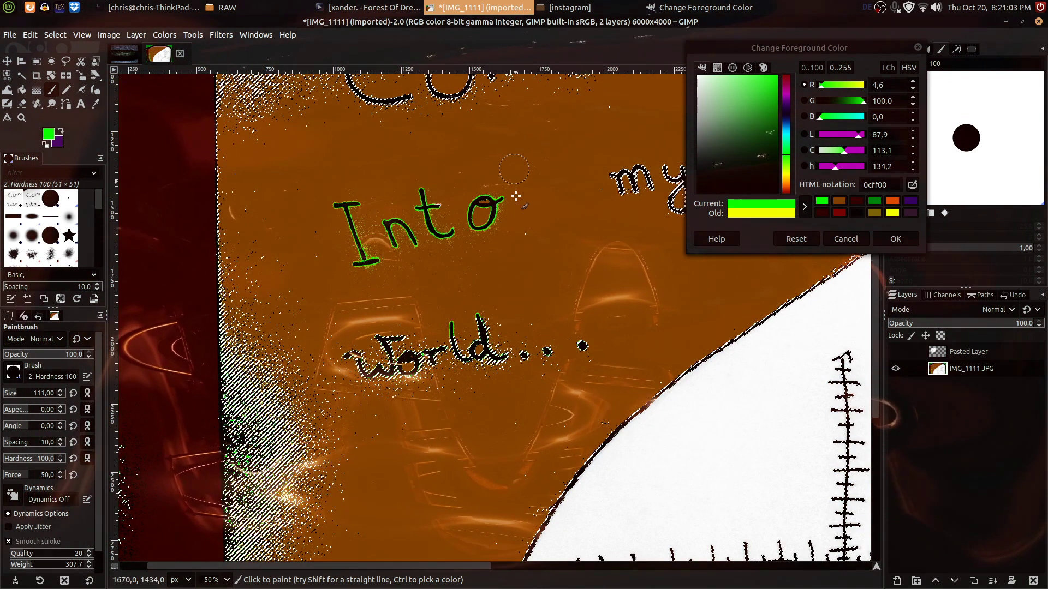
Paint the selected fringe bright green along both edges of the black band near the upper-left corner and around the start of "Come".
{"action": "scroll", "coordinate": [480, 188], "scroll_direction": "up", "scroll_amount": 3}
{"action": "mouse_move", "coordinate": [374, 183]}
{"action": "left_mouse_down"}
{"action": "mouse_move", "coordinate": [404, 244]}
{"action": "mouse_move", "coordinate": [391, 281]}
{"action": "mouse_move", "coordinate": [429, 282]}
{"action": "mouse_move", "coordinate": [479, 230]}
{"action": "mouse_move", "coordinate": [541, 260]}
{"action": "mouse_move", "coordinate": [526, 254]}
{"action": "left_mouse_up"}
{"action": "mouse_move", "coordinate": [507, 180]}
{"action": "left_mouse_down"}
{"action": "mouse_move", "coordinate": [531, 365]}
{"action": "mouse_move", "coordinate": [582, 307]}
{"action": "mouse_move", "coordinate": [625, 363]}
{"action": "mouse_move", "coordinate": [428, 435]}
{"action": "mouse_move", "coordinate": [648, 311]}
{"action": "mouse_move", "coordinate": [362, 269]}
{"action": "mouse_move", "coordinate": [512, 263]}
{"action": "mouse_move", "coordinate": [578, 292]}
{"action": "mouse_move", "coordinate": [531, 294]}
{"action": "mouse_move", "coordinate": [423, 256]}
{"action": "mouse_move", "coordinate": [561, 269]}
{"action": "left_mouse_up"}
{"action": "scroll", "coordinate": [449, 271], "scroll_direction": "down", "scroll_amount": 1}
{"action": "left_click_drag", "start_coordinate": [379, 264], "coordinate": [388, 334]}
{"action": "left_click_drag", "start_coordinate": [388, 334], "coordinate": [379, 244]}
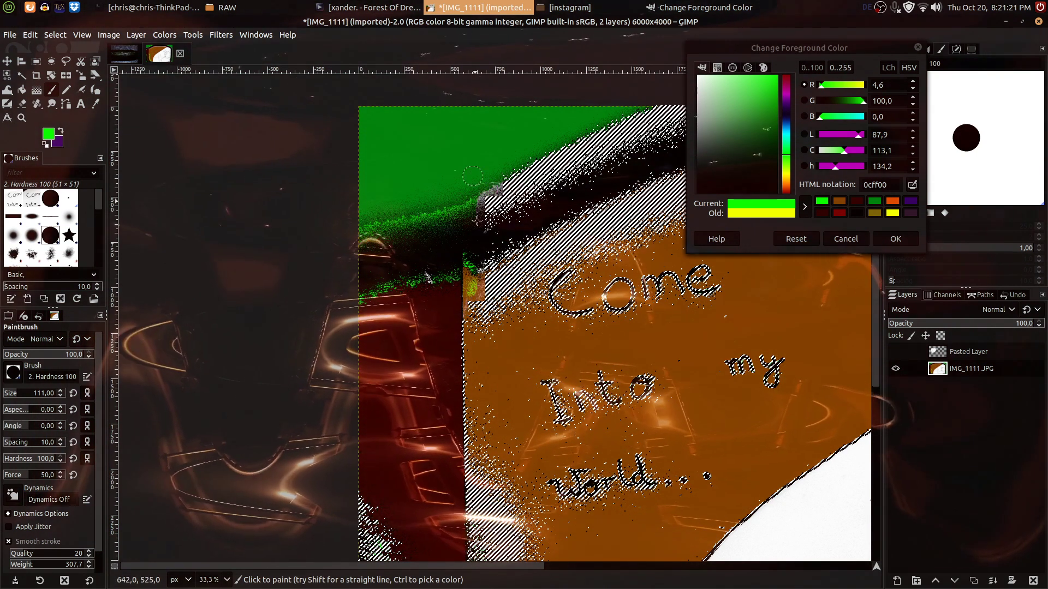
{"action": "mouse_move", "coordinate": [460, 275]}
{"action": "left_mouse_down"}
{"action": "mouse_move", "coordinate": [494, 485]}
{"action": "mouse_move", "coordinate": [491, 459]}
{"action": "mouse_move", "coordinate": [528, 361]}
{"action": "mouse_move", "coordinate": [622, 218]}
{"action": "mouse_move", "coordinate": [573, 148]}
{"action": "mouse_move", "coordinate": [596, 113]}
{"action": "left_mouse_up"}
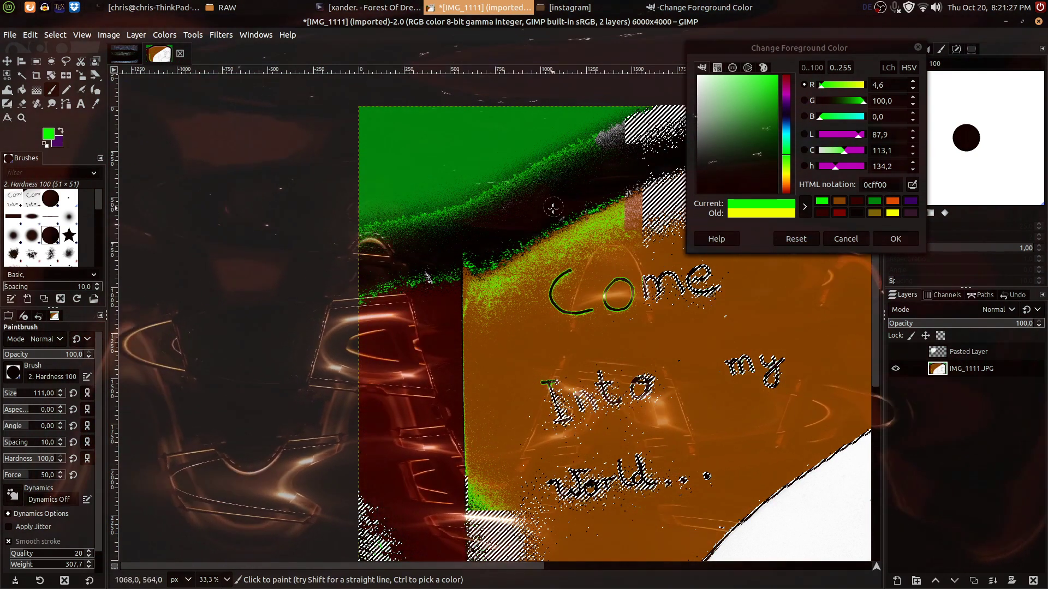
Paint the selected speckles along the upper edge of the orange-brown area above the lettering bright green.
{"action": "mouse_move", "coordinate": [485, 273]}
{"action": "left_mouse_down"}
{"action": "mouse_move", "coordinate": [429, 290]}
{"action": "mouse_move", "coordinate": [437, 287]}
{"action": "left_mouse_up"}
{"action": "left_click", "coordinate": [609, 231]}
{"action": "left_click_drag", "start_coordinate": [606, 219], "coordinate": [426, 346]}
{"action": "mouse_move", "coordinate": [426, 346]}
{"action": "left_mouse_down"}
{"action": "mouse_move", "coordinate": [484, 278]}
{"action": "mouse_move", "coordinate": [460, 302]}
{"action": "mouse_move", "coordinate": [466, 332]}
{"action": "mouse_move", "coordinate": [436, 367]}
{"action": "mouse_move", "coordinate": [480, 379]}
{"action": "left_mouse_up"}
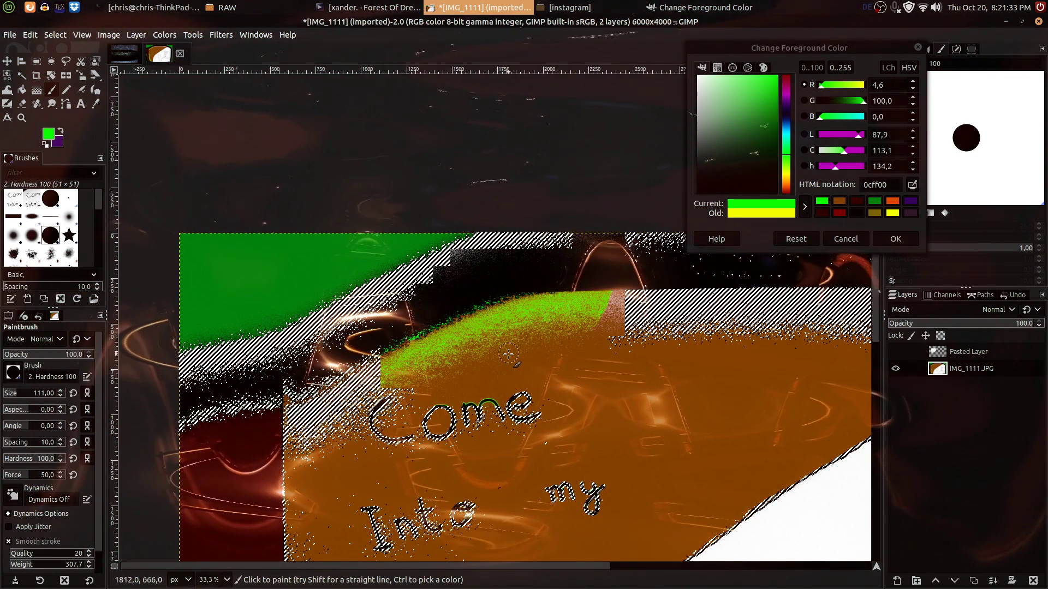
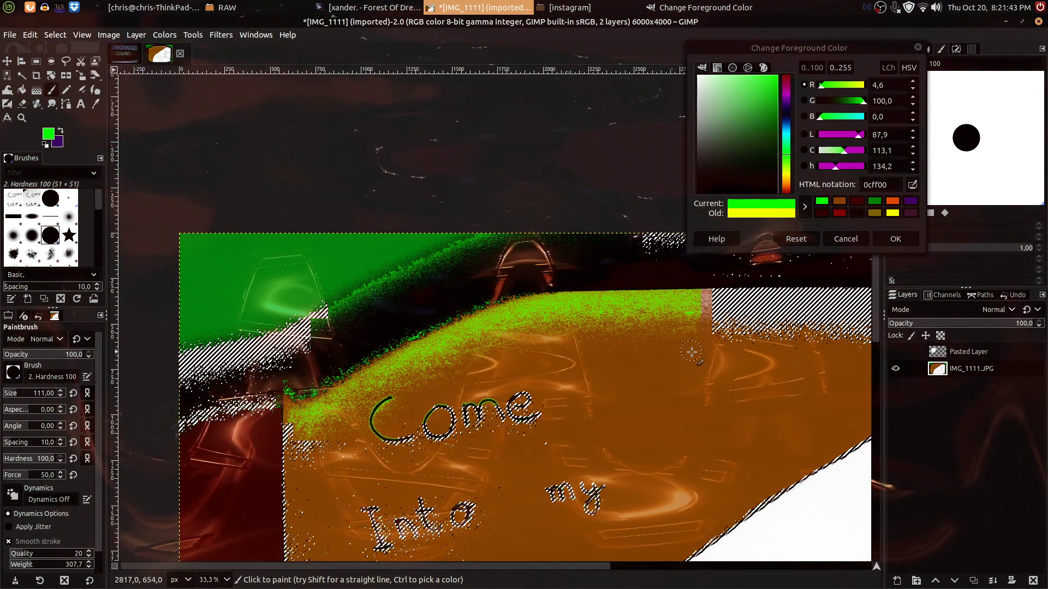
{"action": "mouse_move", "coordinate": [719, 327]}
{"action": "left_mouse_down"}
{"action": "mouse_move", "coordinate": [586, 369]}
{"action": "mouse_move", "coordinate": [435, 383]}
{"action": "left_mouse_up"}
{"action": "mouse_move", "coordinate": [436, 376]}
{"action": "left_mouse_down"}
{"action": "mouse_move", "coordinate": [512, 334]}
{"action": "mouse_move", "coordinate": [455, 317]}
{"action": "left_mouse_up"}
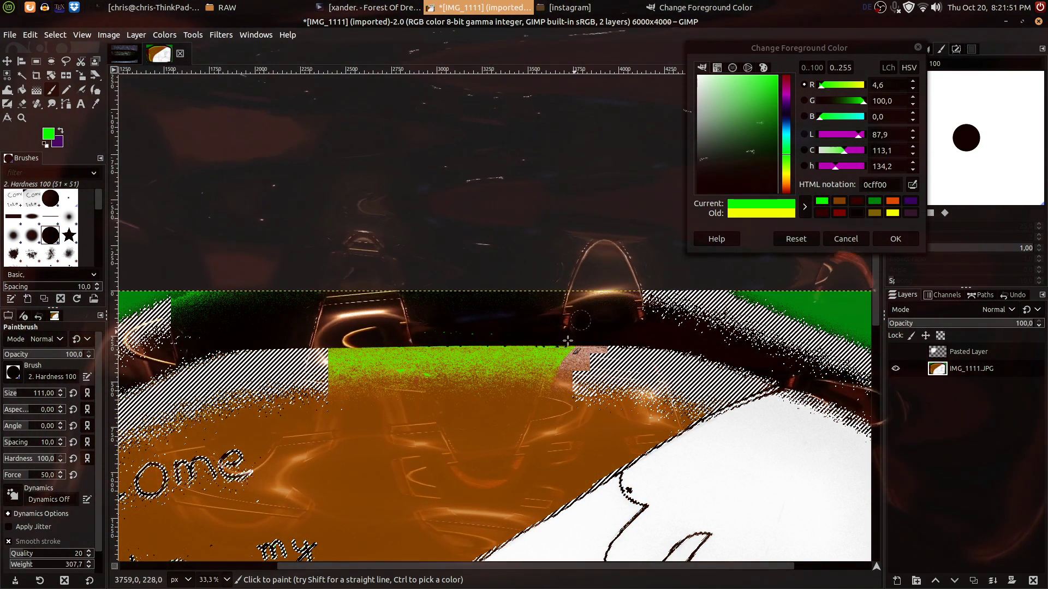
Paint the selected speckles bright green at the orange-brown area's right-hand tip, along its border with the white area.
{"action": "scroll", "coordinate": [587, 314], "scroll_direction": "right", "scroll_amount": 3}
{"action": "scroll", "coordinate": [586, 314], "scroll_direction": "down", "scroll_amount": 2}
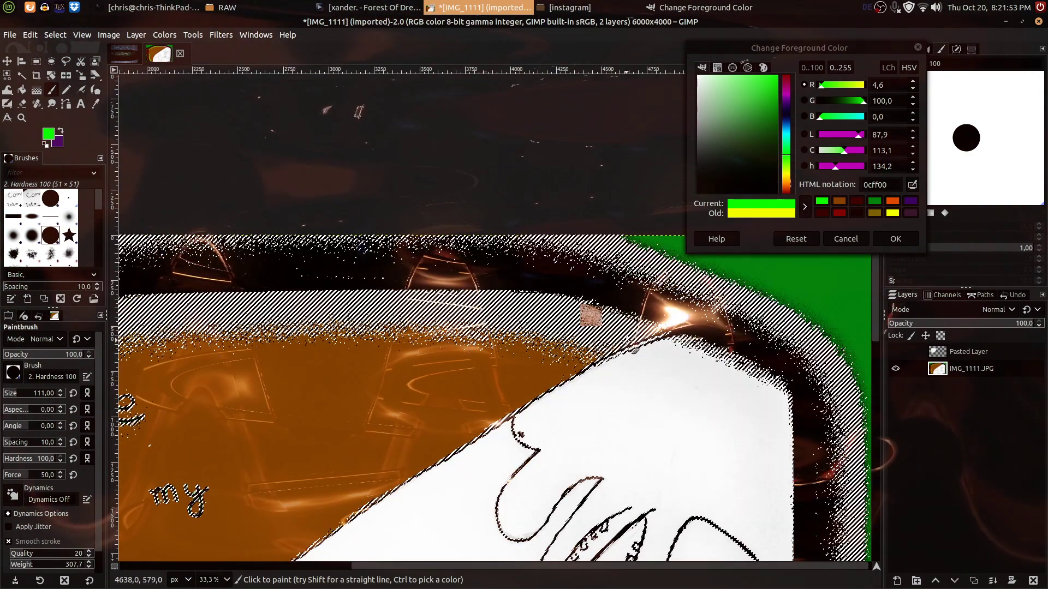
{"action": "scroll", "coordinate": [593, 300], "scroll_direction": "up", "scroll_amount": 4}
{"action": "left_click", "coordinate": [497, 325]}
{"action": "mouse_move", "coordinate": [494, 326]}
{"action": "left_mouse_down"}
{"action": "mouse_move", "coordinate": [572, 292]}
{"action": "mouse_move", "coordinate": [652, 288]}
{"action": "mouse_move", "coordinate": [484, 354]}
{"action": "mouse_move", "coordinate": [435, 353]}
{"action": "left_mouse_up"}
{"action": "scroll", "coordinate": [435, 353], "scroll_direction": "up", "scroll_amount": 2}
{"action": "left_click_drag", "start_coordinate": [514, 141], "coordinate": [472, 145]}
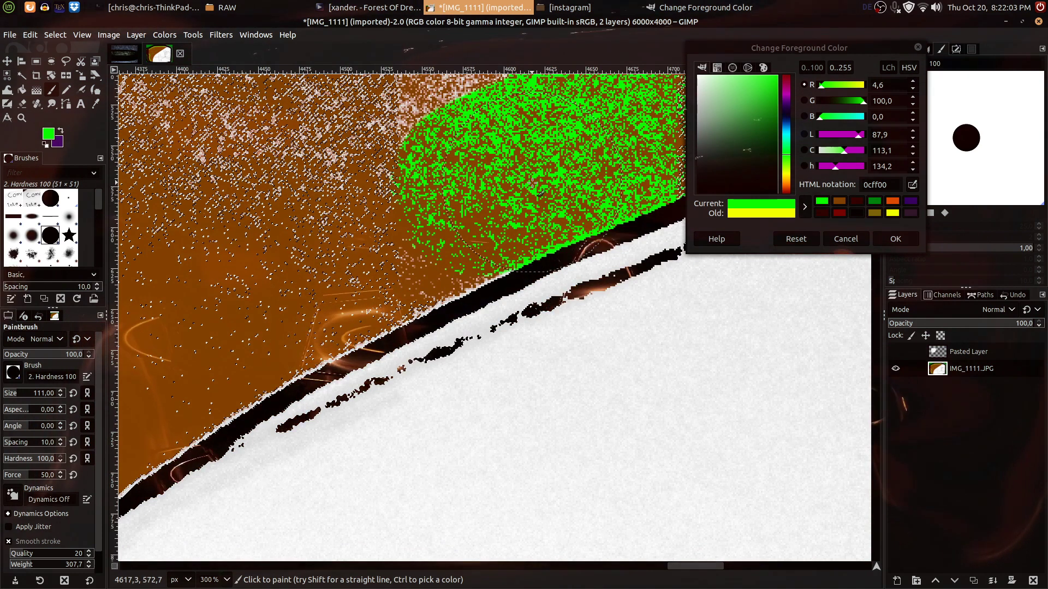
{"action": "left_click_drag", "start_coordinate": [515, 182], "coordinate": [429, 217]}
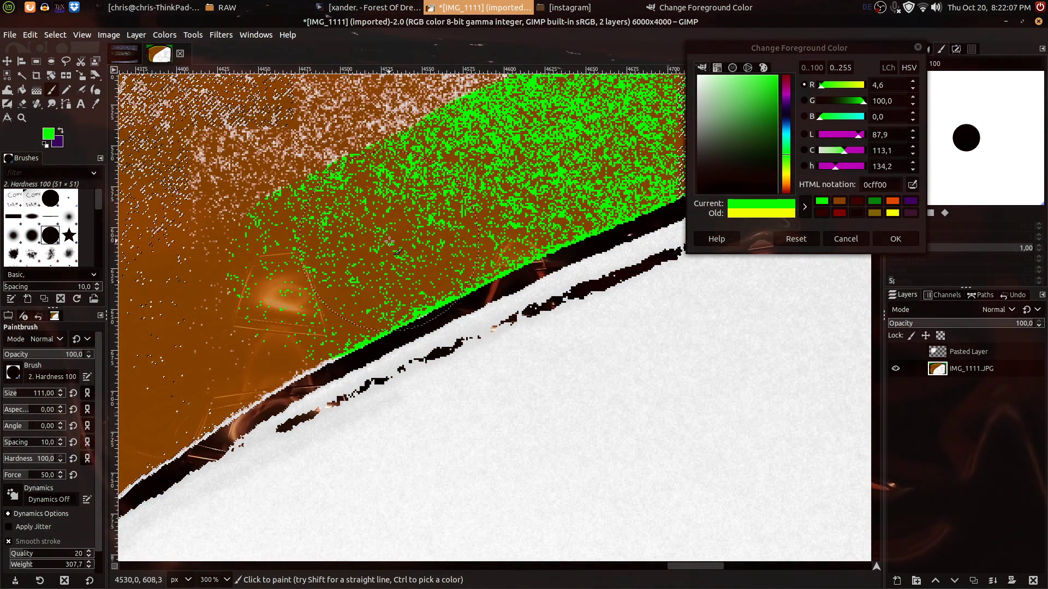
{"action": "mouse_move", "coordinate": [234, 320]}
{"action": "left_mouse_down"}
{"action": "mouse_move", "coordinate": [209, 334]}
{"action": "mouse_move", "coordinate": [422, 232]}
{"action": "mouse_move", "coordinate": [483, 215]}
{"action": "left_mouse_up"}
Paint the remaining selected speckles bright green along the orange-brown area's upper edge, from its right-hand tip back leftward.
{"action": "scroll", "coordinate": [442, 231], "scroll_direction": "down", "scroll_amount": 1}
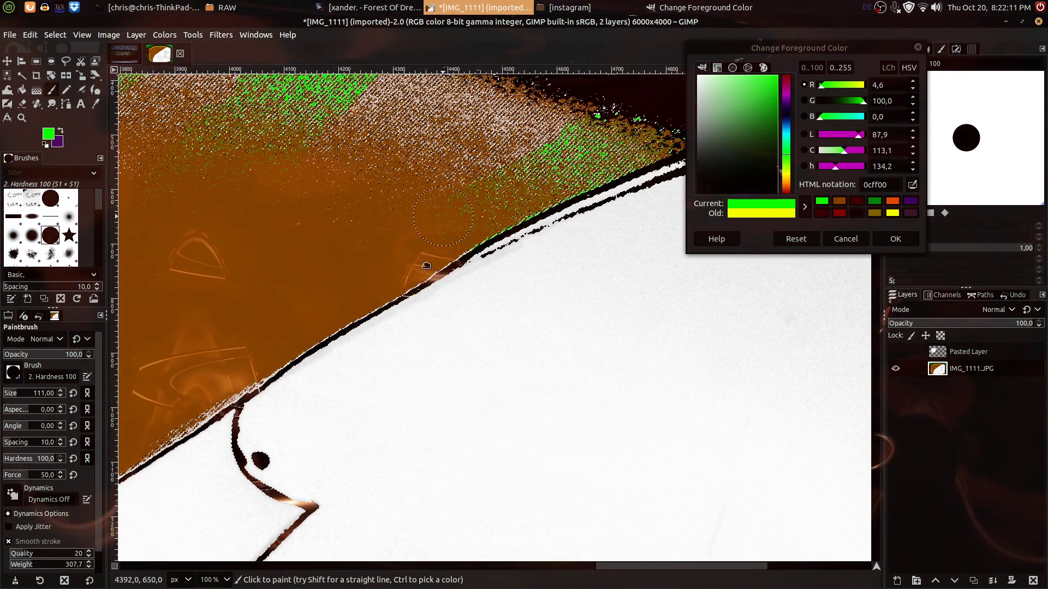
{"action": "left_click_drag", "start_coordinate": [442, 222], "coordinate": [416, 351]}
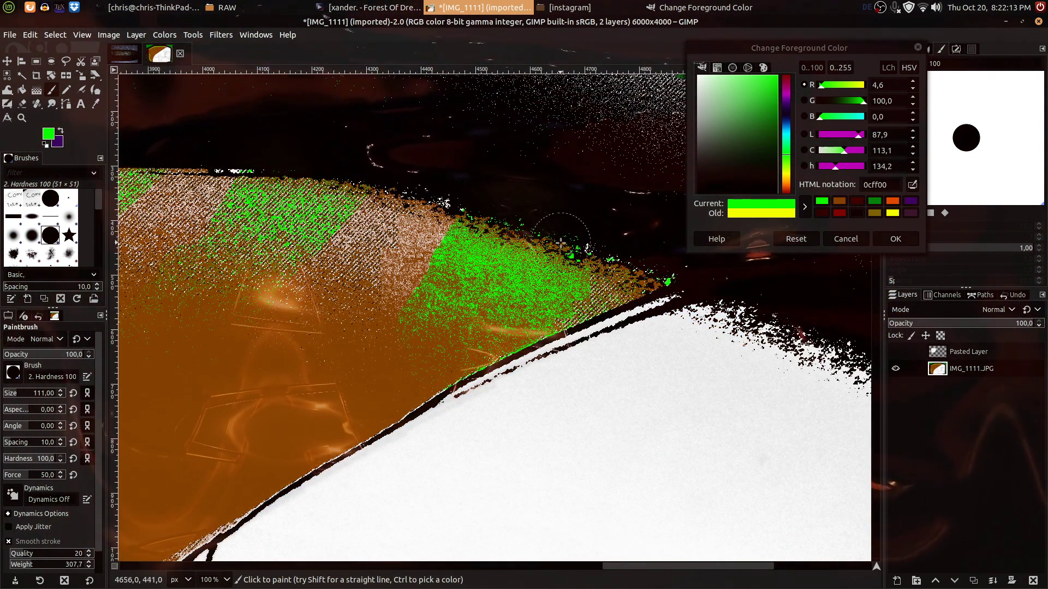
{"action": "mouse_move", "coordinate": [389, 207]}
{"action": "left_mouse_down"}
{"action": "mouse_move", "coordinate": [232, 177]}
{"action": "mouse_move", "coordinate": [224, 261]}
{"action": "mouse_move", "coordinate": [302, 258]}
{"action": "left_mouse_up"}
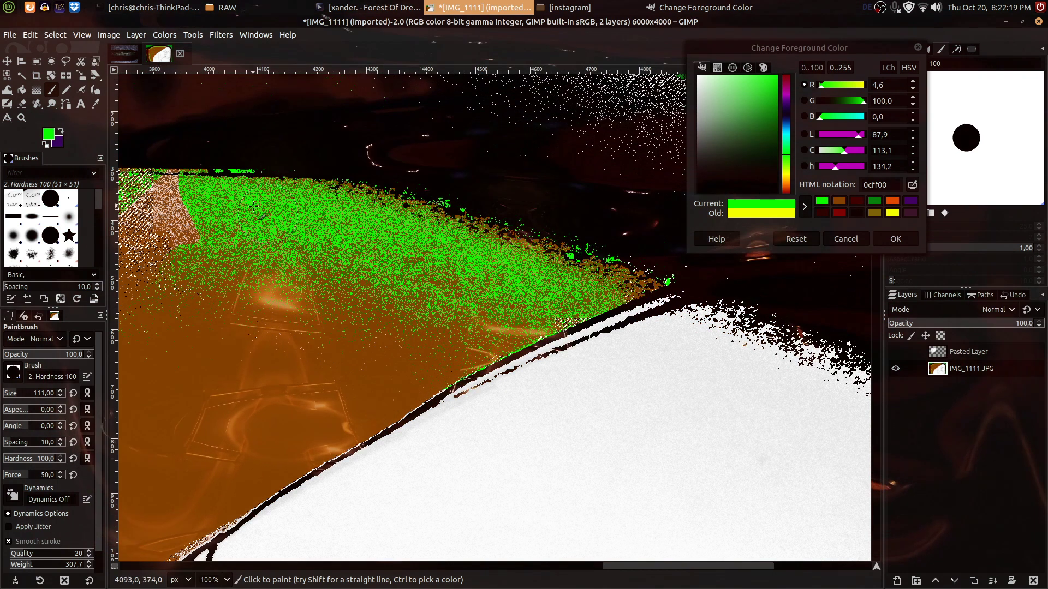
{"action": "scroll", "coordinate": [202, 240], "scroll_direction": "left", "scroll_amount": 10}
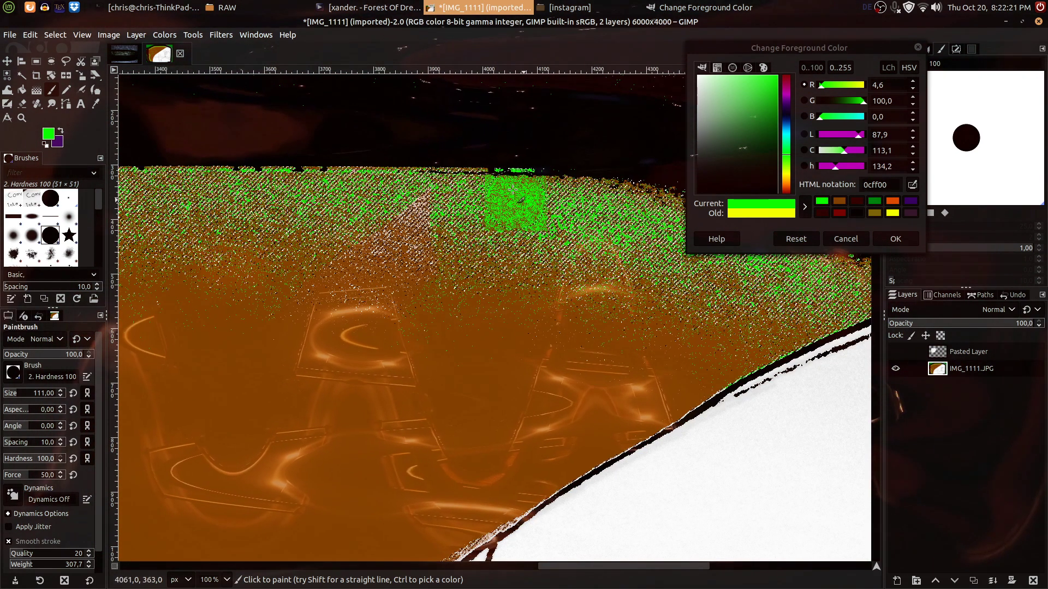
{"action": "mouse_move", "coordinate": [441, 175]}
{"action": "left_mouse_down"}
{"action": "mouse_move", "coordinate": [397, 261]}
{"action": "mouse_move", "coordinate": [375, 243]}
{"action": "mouse_move", "coordinate": [389, 291]}
{"action": "mouse_move", "coordinate": [484, 262]}
{"action": "left_mouse_up"}
{"action": "mouse_move", "coordinate": [563, 187]}
{"action": "left_mouse_down"}
{"action": "mouse_move", "coordinate": [453, 152]}
{"action": "mouse_move", "coordinate": [367, 161]}
{"action": "mouse_move", "coordinate": [213, 239]}
{"action": "mouse_move", "coordinate": [309, 281]}
{"action": "mouse_move", "coordinate": [512, 308]}
{"action": "left_mouse_up"}
{"action": "mouse_move", "coordinate": [458, 246]}
{"action": "left_mouse_down"}
{"action": "mouse_move", "coordinate": [453, 257]}
{"action": "mouse_move", "coordinate": [336, 257]}
{"action": "left_mouse_up"}
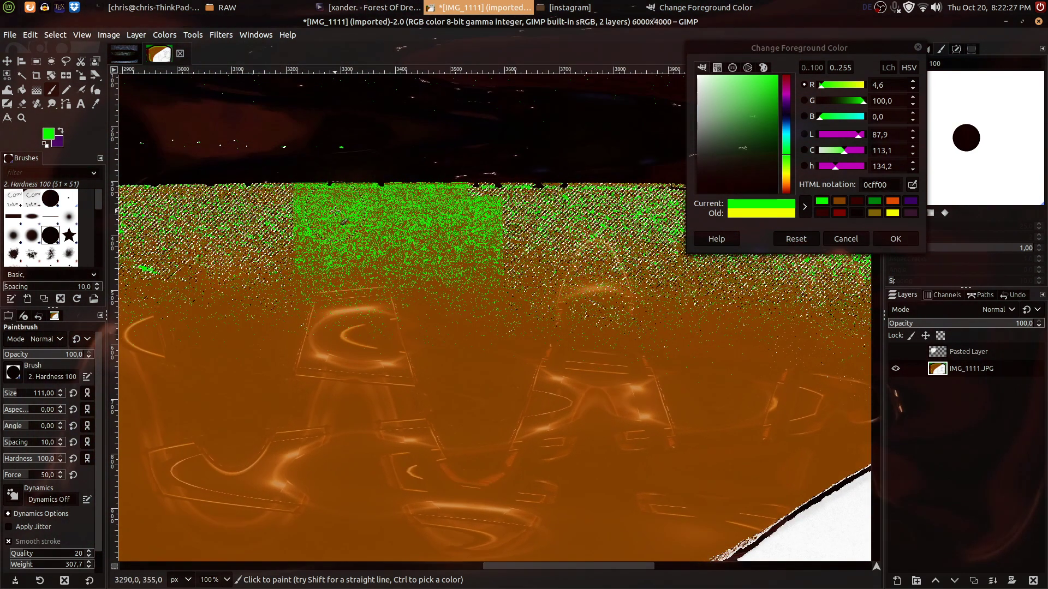
Paint the selected fringe bright green along the black band around the image's upper-right corner and down the right side.
{"action": "scroll", "coordinate": [336, 257], "scroll_direction": "down", "scroll_amount": 3}
{"action": "scroll", "coordinate": [485, 224], "scroll_direction": "right", "scroll_amount": 8}
{"action": "scroll", "coordinate": [484, 224], "scroll_direction": "down", "scroll_amount": 1}
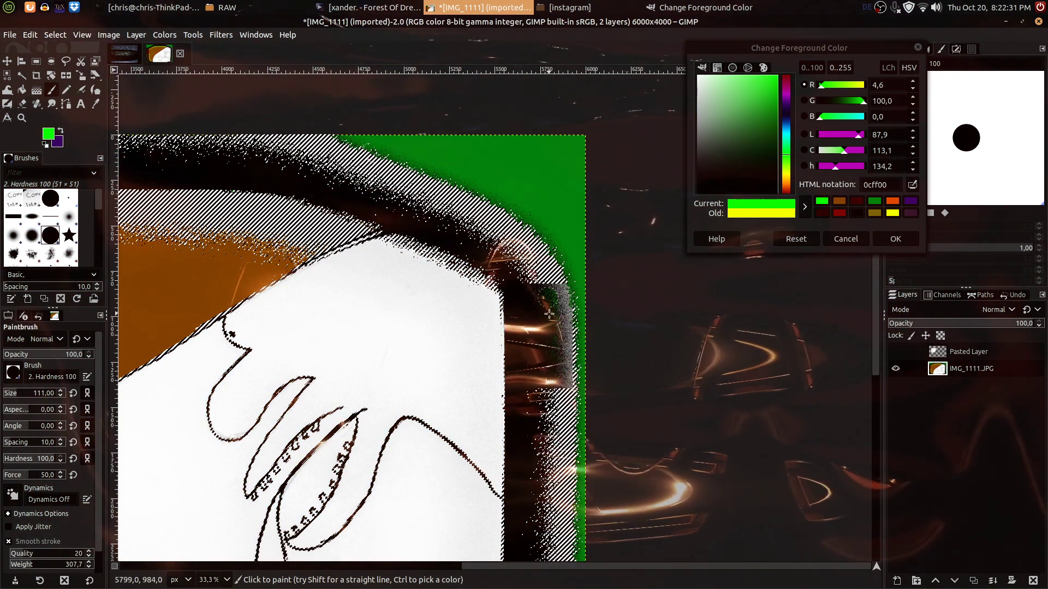
{"action": "mouse_move", "coordinate": [564, 277]}
{"action": "left_mouse_down"}
{"action": "mouse_move", "coordinate": [552, 225]}
{"action": "mouse_move", "coordinate": [293, 128]}
{"action": "mouse_move", "coordinate": [410, 169]}
{"action": "mouse_move", "coordinate": [377, 149]}
{"action": "left_mouse_up"}
{"action": "mouse_move", "coordinate": [288, 144]}
{"action": "left_mouse_down"}
{"action": "mouse_move", "coordinate": [342, 164]}
{"action": "mouse_move", "coordinate": [268, 155]}
{"action": "mouse_move", "coordinate": [323, 178]}
{"action": "mouse_move", "coordinate": [398, 186]}
{"action": "mouse_move", "coordinate": [264, 164]}
{"action": "mouse_move", "coordinate": [446, 203]}
{"action": "mouse_move", "coordinate": [354, 177]}
{"action": "mouse_move", "coordinate": [530, 250]}
{"action": "mouse_move", "coordinate": [481, 206]}
{"action": "mouse_move", "coordinate": [524, 279]}
{"action": "mouse_move", "coordinate": [493, 205]}
{"action": "mouse_move", "coordinate": [546, 311]}
{"action": "left_mouse_up"}
{"action": "scroll", "coordinate": [546, 310], "scroll_direction": "down", "scroll_amount": 10}
{"action": "scroll", "coordinate": [546, 310], "scroll_direction": "right", "scroll_amount": 2}
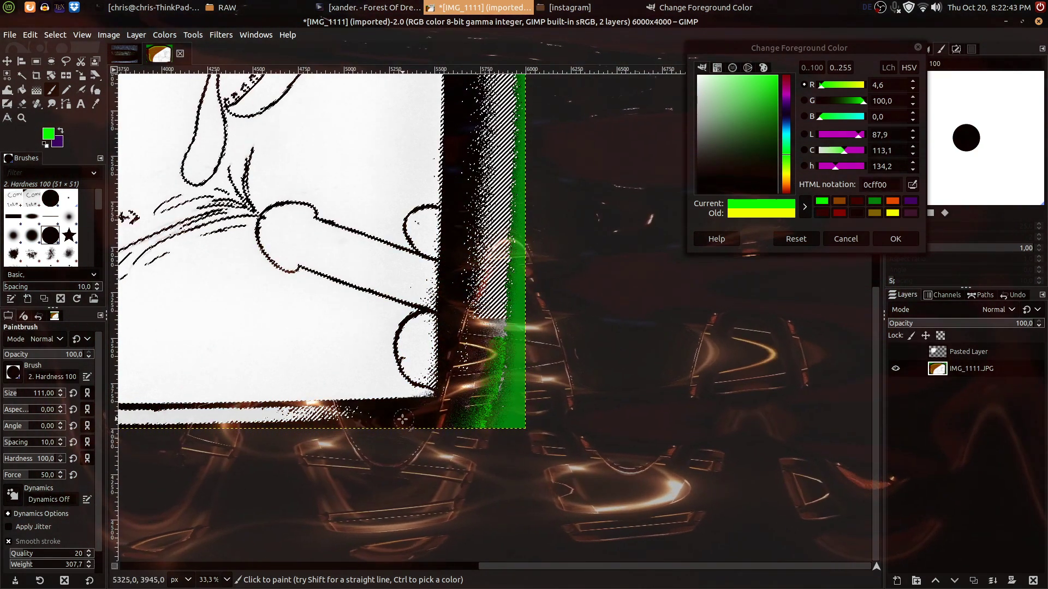
Paint the light strip beneath the white drawing bright green, from its speckled right end leftward past the toothed shape.
{"action": "left_click_drag", "start_coordinate": [349, 418], "coordinate": [283, 423]}
{"action": "scroll", "coordinate": [288, 426], "scroll_direction": "left", "scroll_amount": 6}
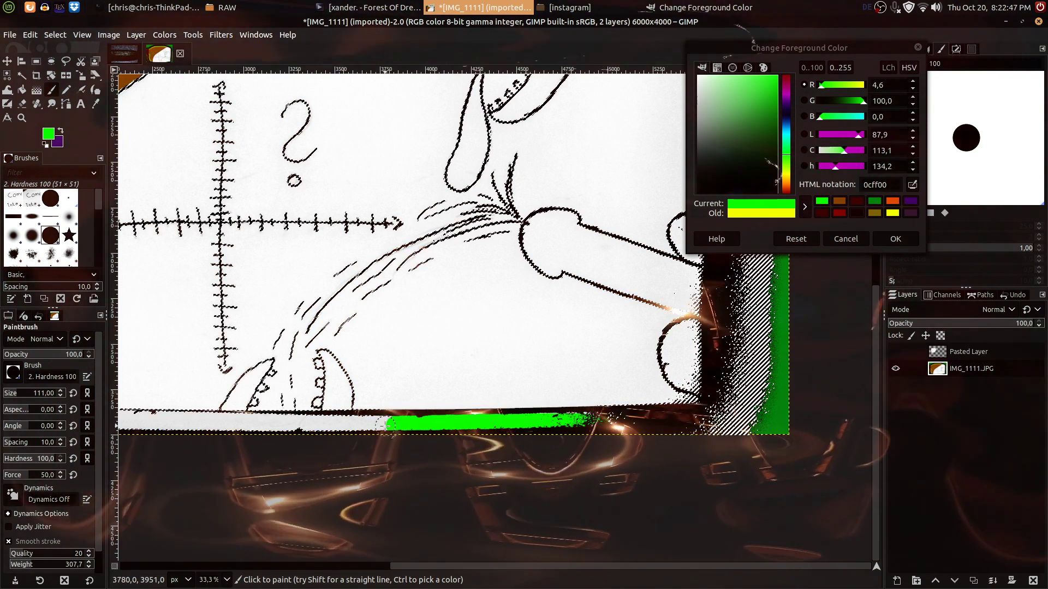
{"action": "scroll", "coordinate": [633, 417], "scroll_direction": "up", "scroll_amount": 3}
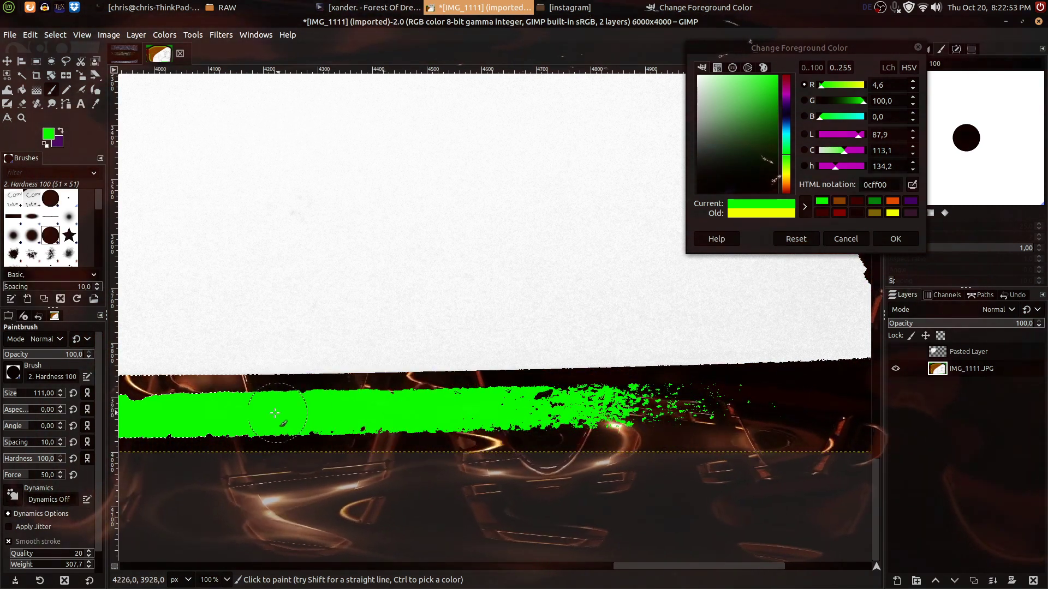
{"action": "scroll", "coordinate": [258, 414], "scroll_direction": "left", "scroll_amount": 10}
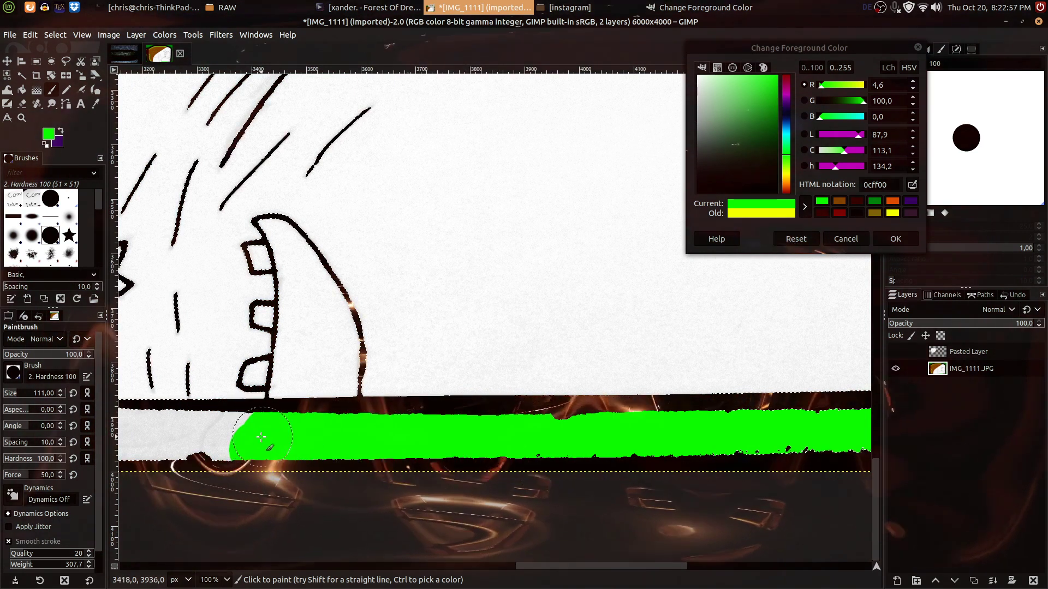
{"action": "mouse_move", "coordinate": [221, 439]}
{"action": "left_mouse_down"}
{"action": "mouse_move", "coordinate": [524, 457]}
{"action": "mouse_move", "coordinate": [654, 426]}
{"action": "left_mouse_up"}
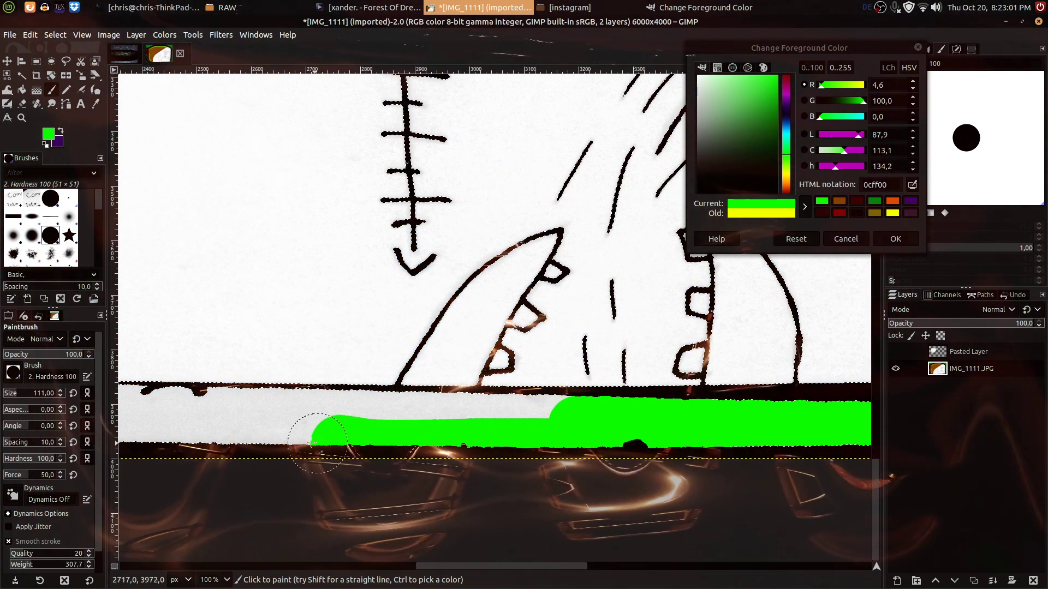
{"action": "scroll", "coordinate": [260, 443], "scroll_direction": "left", "scroll_amount": 9}
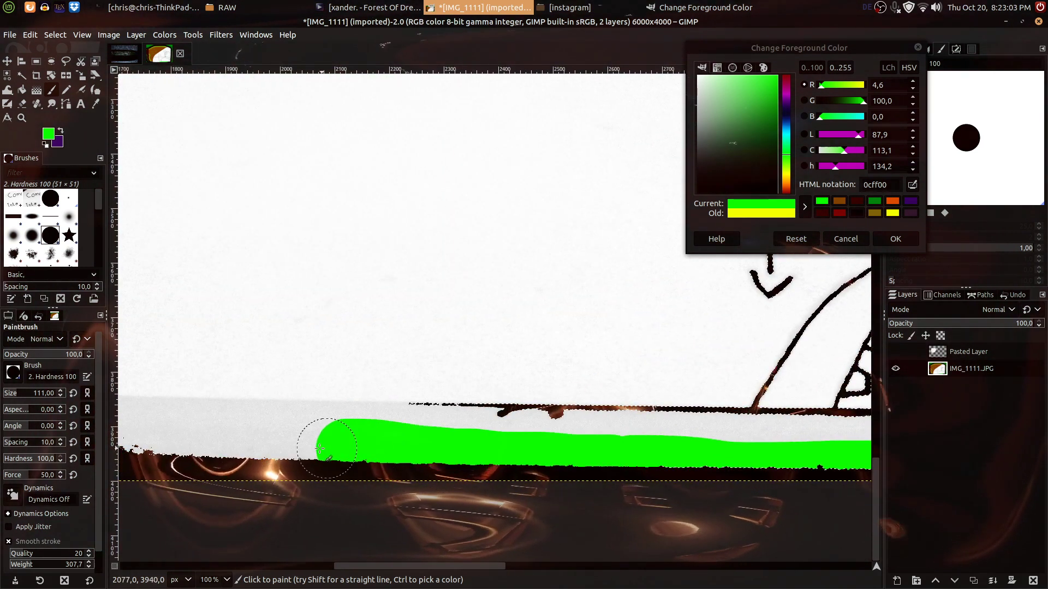
Paint the strip's speckled left end bright green beneath the orange-brown area's lower corner and join it to the painted strip.
{"action": "scroll", "coordinate": [289, 440], "scroll_direction": "left", "scroll_amount": 6}
{"action": "scroll", "coordinate": [289, 439], "scroll_direction": "down", "scroll_amount": 2}
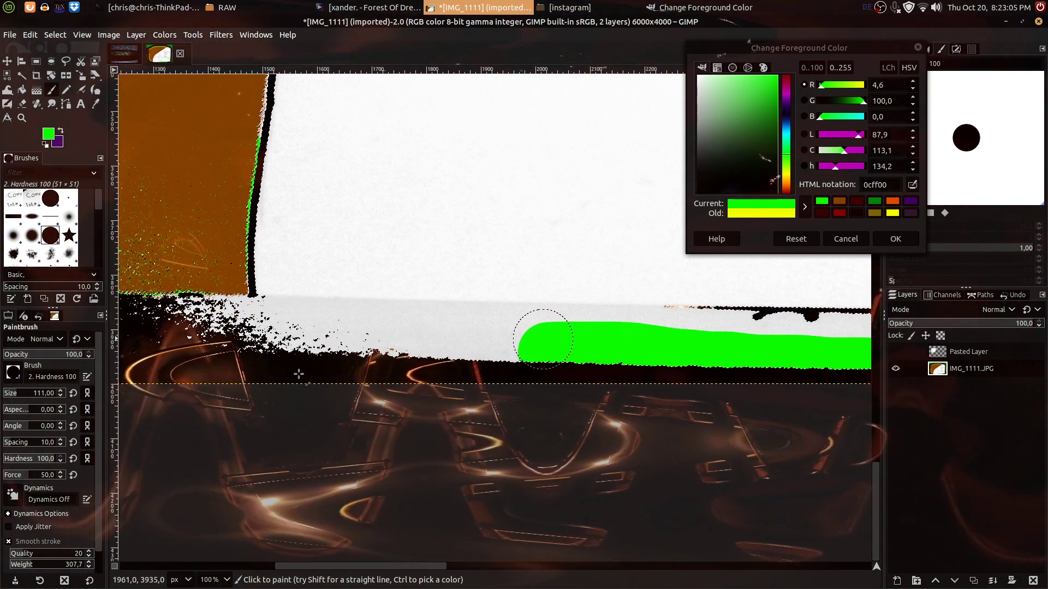
{"action": "scroll", "coordinate": [246, 357], "scroll_direction": "left", "scroll_amount": 3}
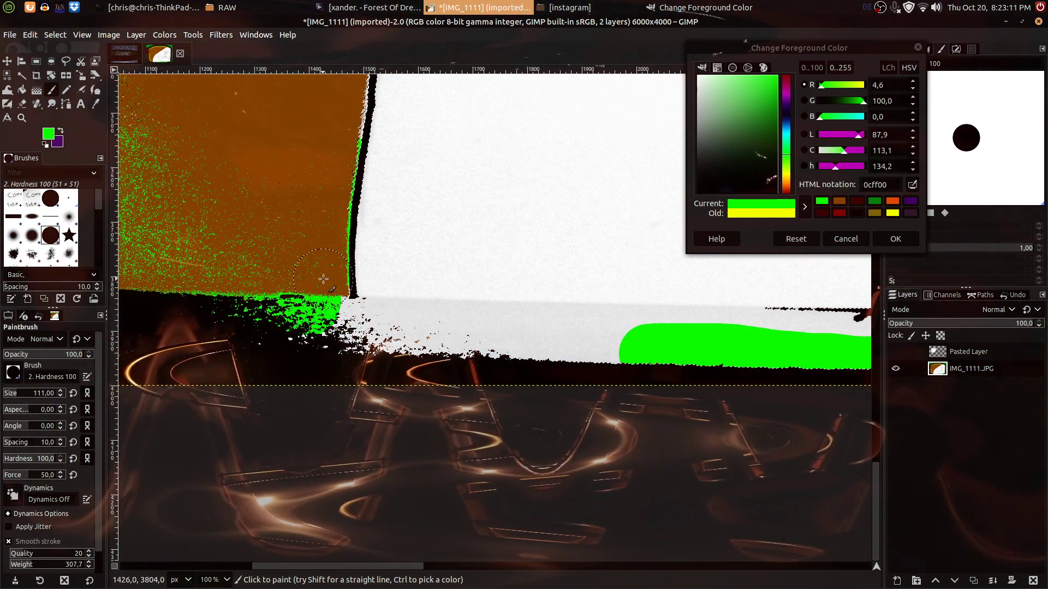
{"action": "mouse_move", "coordinate": [322, 314]}
{"action": "left_mouse_down"}
{"action": "mouse_move", "coordinate": [276, 320]}
{"action": "mouse_move", "coordinate": [760, 375]}
{"action": "left_mouse_up"}
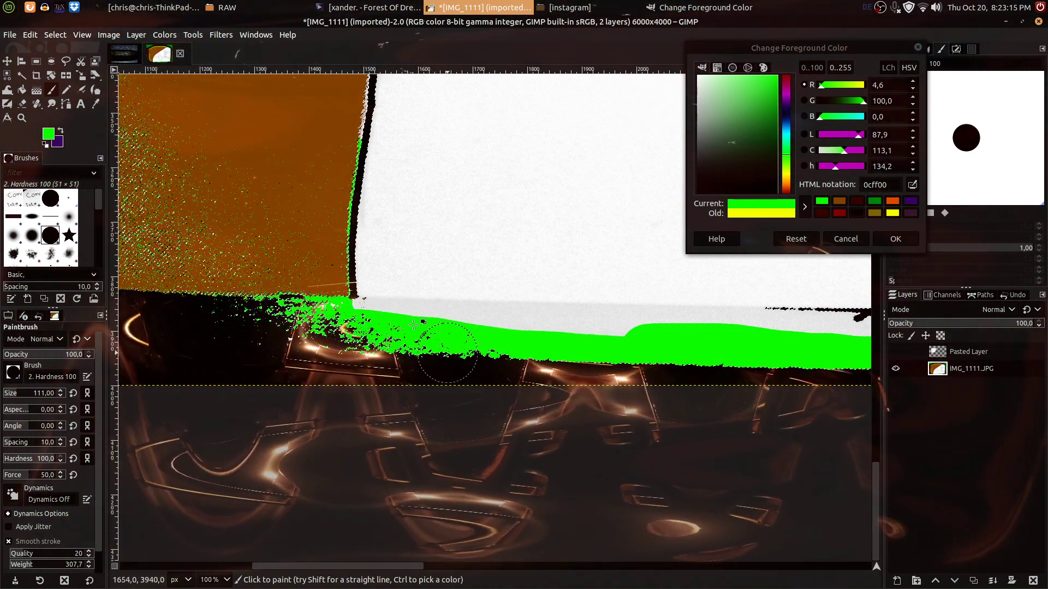
Fill the unpainted upper part of the strip's left section bright green, as far as the start of the black line.
{"action": "scroll", "coordinate": [389, 317], "scroll_direction": "up", "scroll_amount": 3}
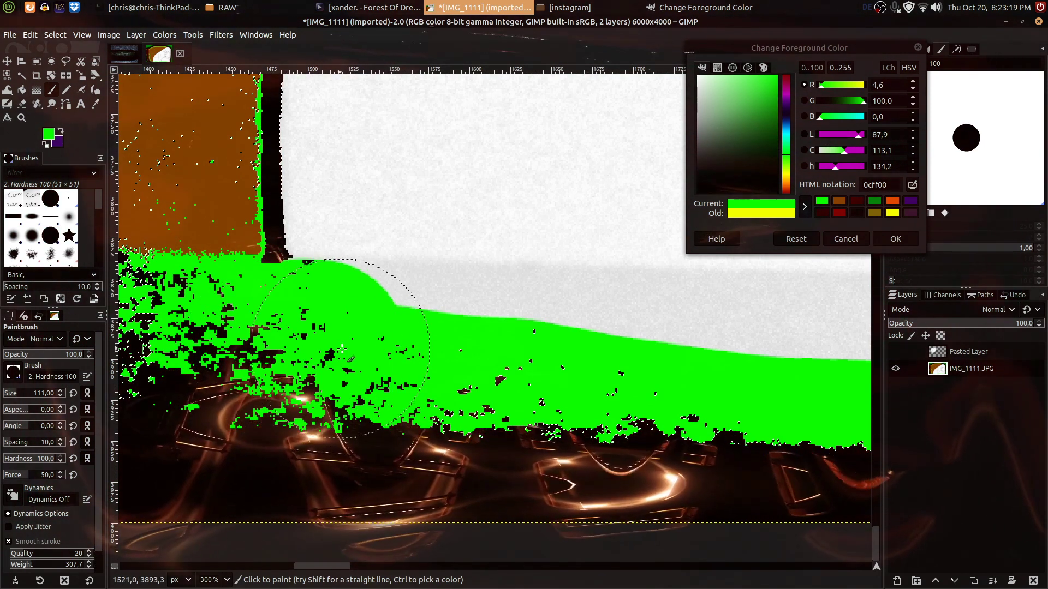
{"action": "mouse_move", "coordinate": [379, 350]}
{"action": "left_mouse_down"}
{"action": "mouse_move", "coordinate": [729, 357]}
{"action": "mouse_move", "coordinate": [420, 347]}
{"action": "mouse_move", "coordinate": [563, 356]}
{"action": "mouse_move", "coordinate": [521, 348]}
{"action": "left_mouse_up"}
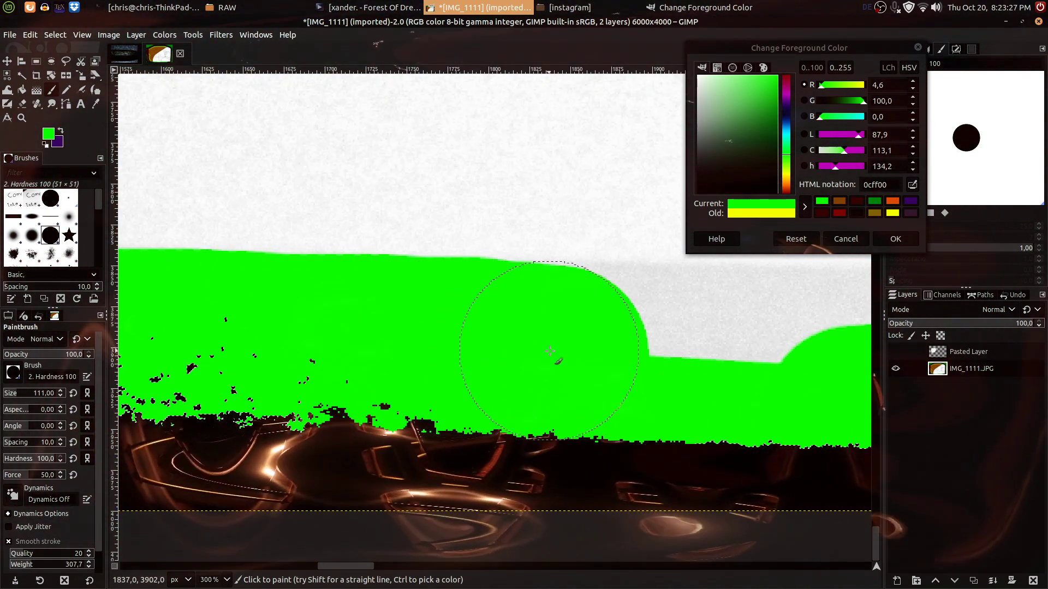
{"action": "left_click_drag", "start_coordinate": [607, 352], "coordinate": [703, 356]}
{"action": "scroll", "coordinate": [704, 356], "scroll_direction": "right", "scroll_amount": 6}
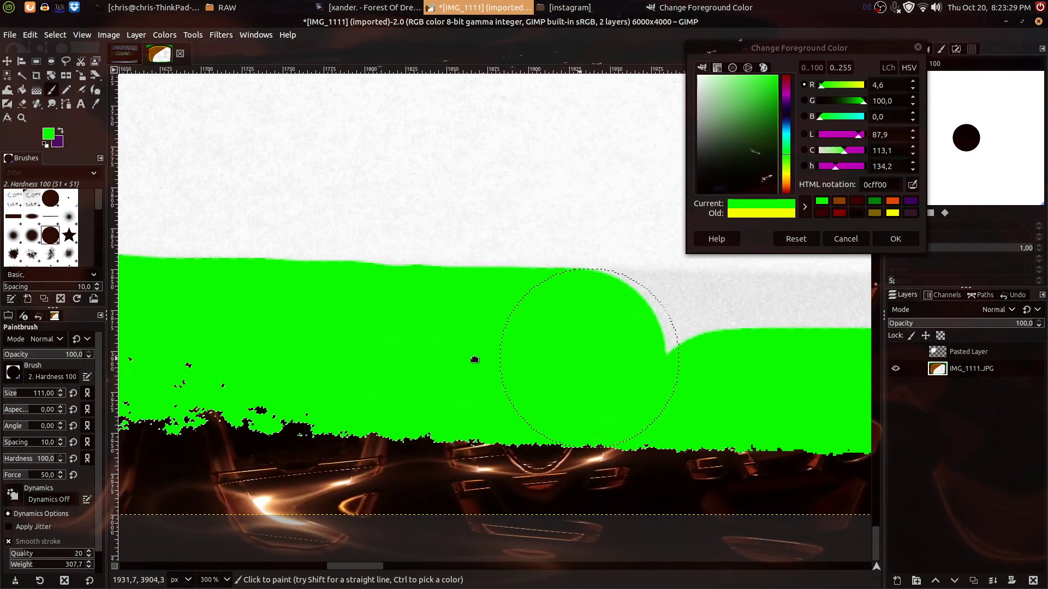
{"action": "mouse_move", "coordinate": [353, 359]}
{"action": "left_mouse_down"}
{"action": "mouse_move", "coordinate": [799, 363]}
{"action": "mouse_move", "coordinate": [576, 365]}
{"action": "mouse_move", "coordinate": [729, 381]}
{"action": "left_mouse_up"}
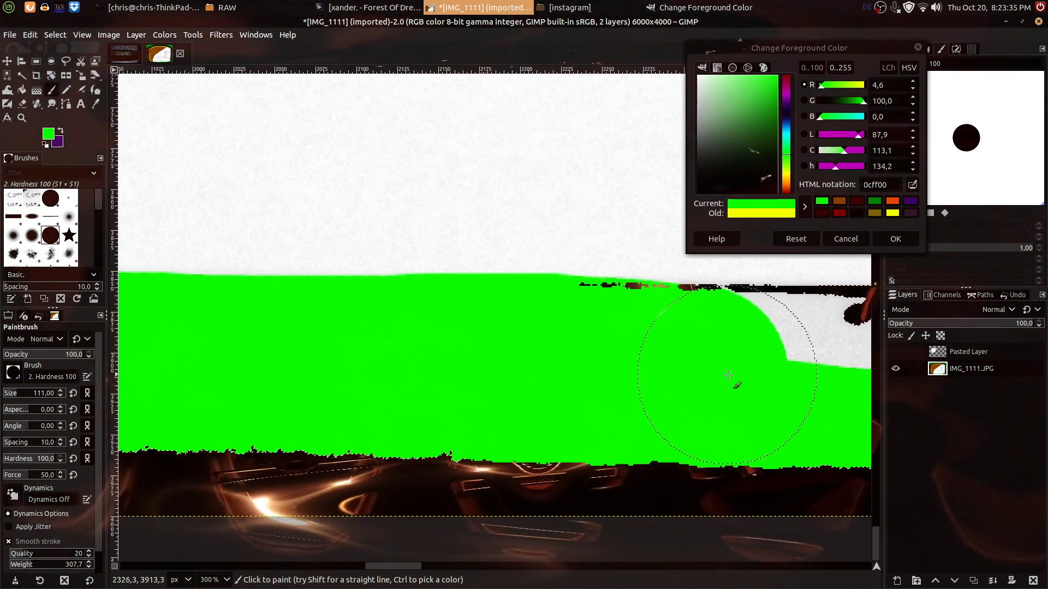
Fill the remaining light gap under the black line bright green, from the two black blobs to below the toothed shape.
{"action": "scroll", "coordinate": [514, 365], "scroll_direction": "right", "scroll_amount": 4}
{"action": "mouse_move", "coordinate": [514, 365]}
{"action": "left_mouse_down"}
{"action": "mouse_move", "coordinate": [734, 374]}
{"action": "mouse_move", "coordinate": [418, 318]}
{"action": "mouse_move", "coordinate": [189, 304]}
{"action": "left_mouse_up"}
{"action": "scroll", "coordinate": [437, 315], "scroll_direction": "down", "scroll_amount": 2}
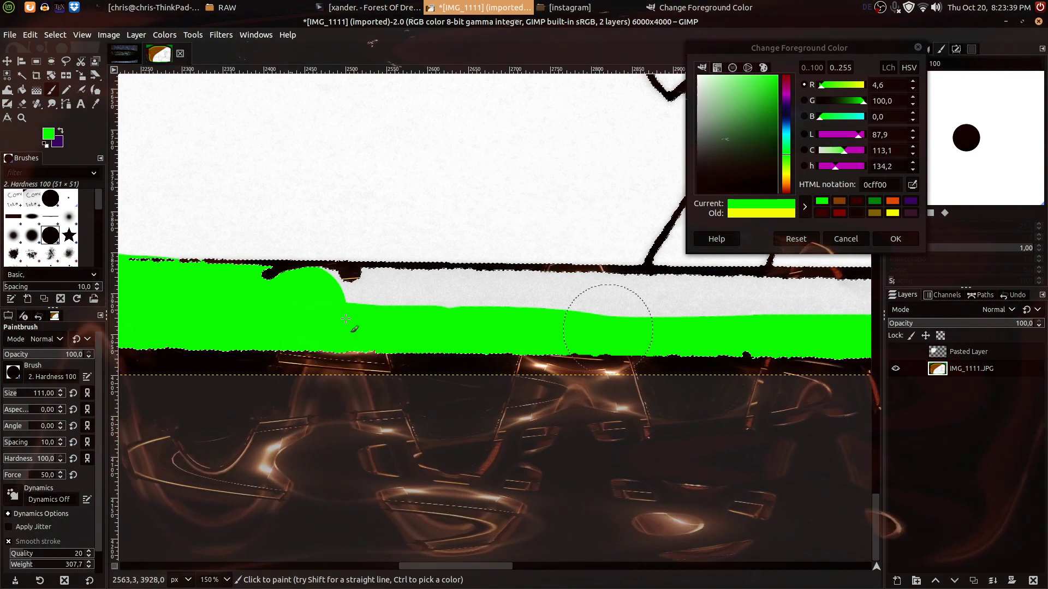
{"action": "left_click_drag", "start_coordinate": [314, 310], "coordinate": [359, 313]}
{"action": "left_click_drag", "start_coordinate": [258, 299], "coordinate": [604, 355]}
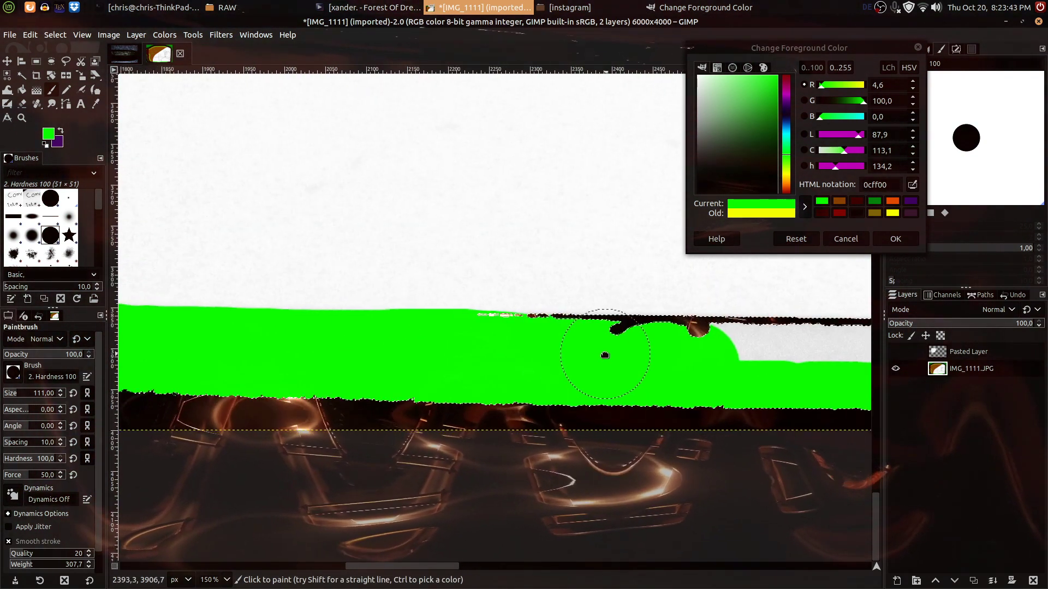
{"action": "scroll", "coordinate": [684, 377], "scroll_direction": "right", "scroll_amount": 6}
{"action": "scroll", "coordinate": [684, 377], "scroll_direction": "down", "scroll_amount": 2}
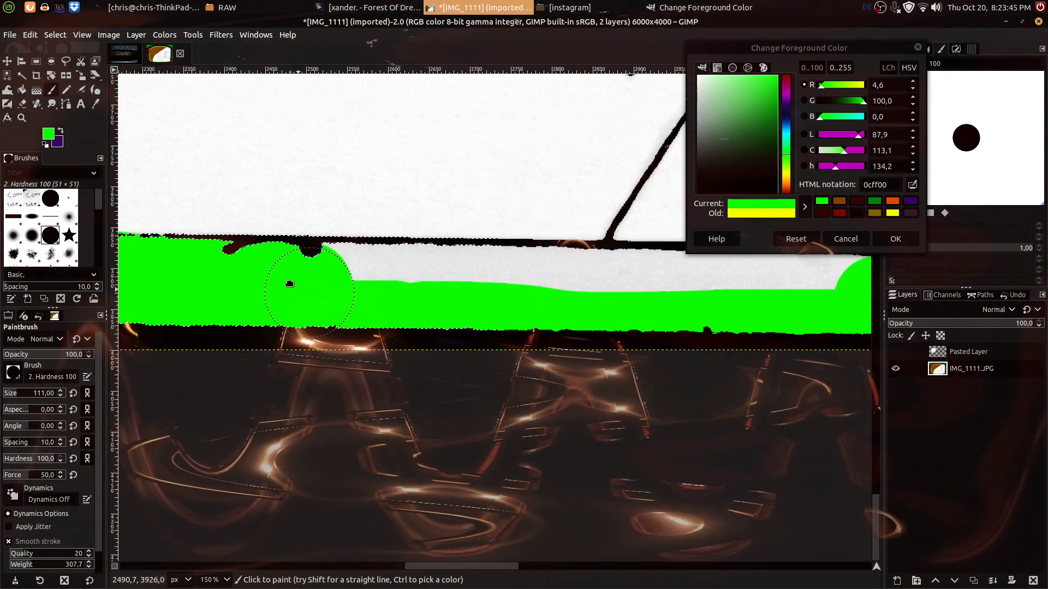
{"action": "scroll", "coordinate": [594, 401], "scroll_direction": "up", "scroll_amount": 2}
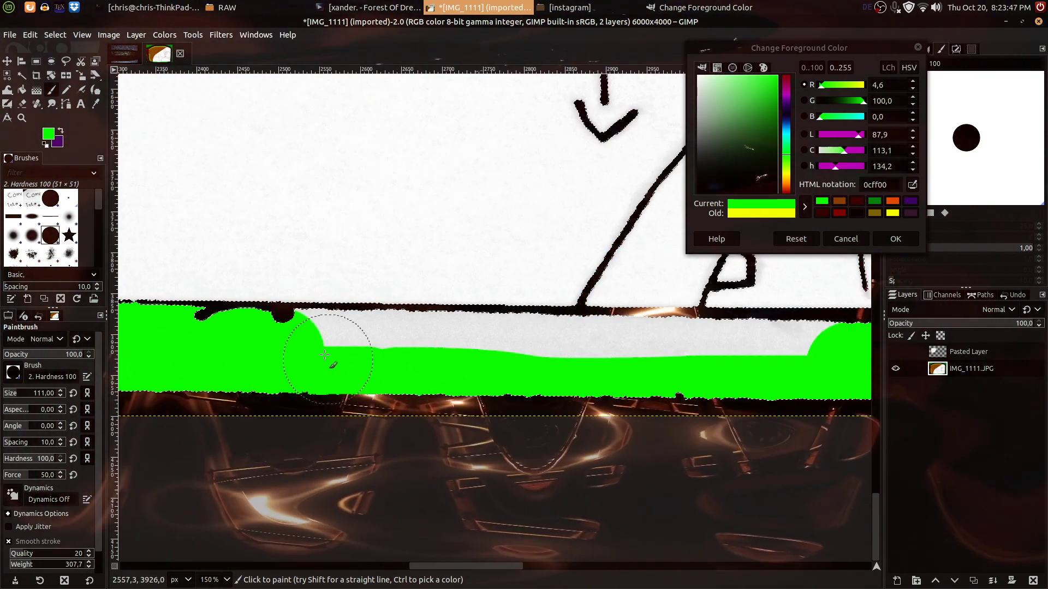
{"action": "left_click_drag", "start_coordinate": [293, 350], "coordinate": [362, 354]}
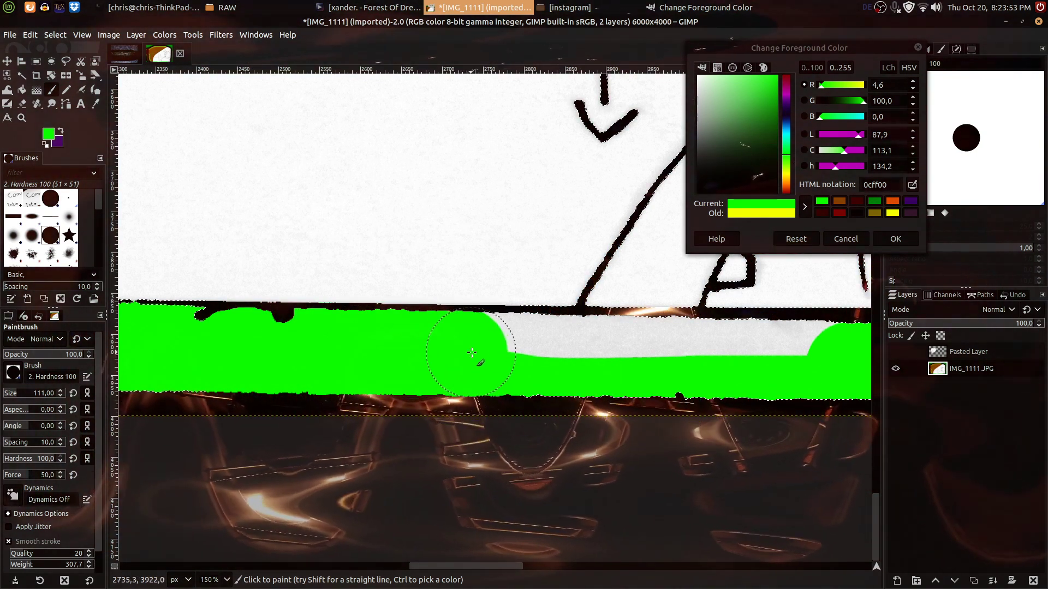
{"action": "left_click_drag", "start_coordinate": [548, 358], "coordinate": [574, 358]}
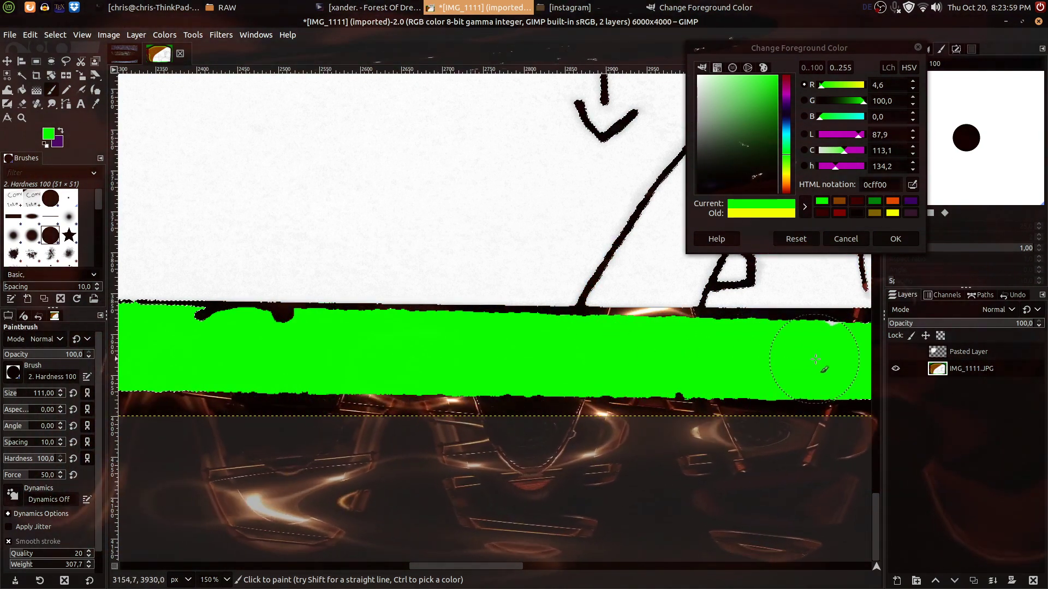
Paint the selected fringe bright green up the lower curve of the orange-brown area's border with the white area.
{"action": "scroll", "coordinate": [792, 350], "scroll_direction": "down", "scroll_amount": 5}
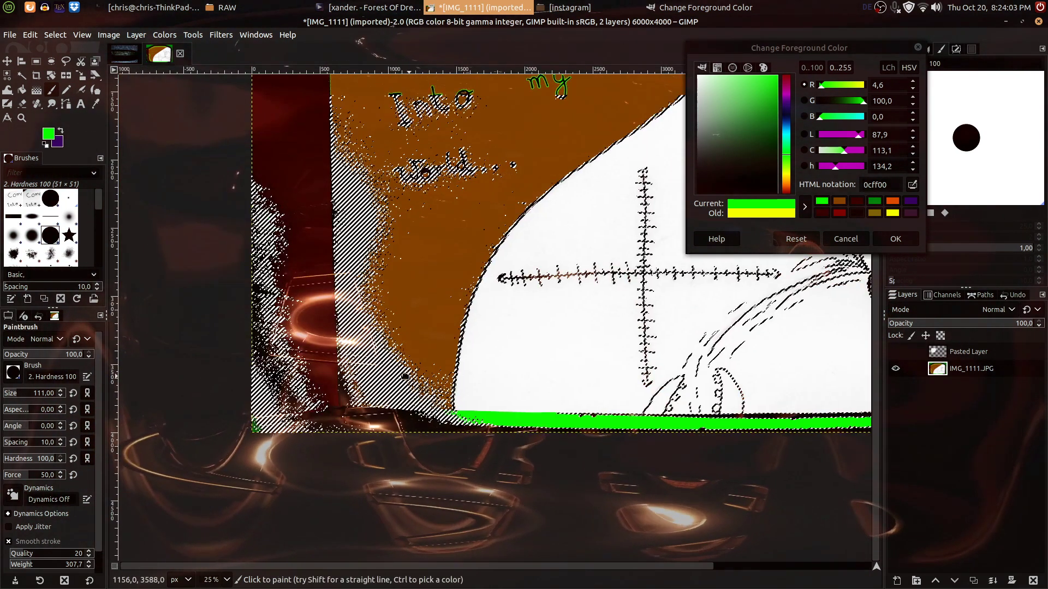
{"action": "mouse_move", "coordinate": [405, 377]}
{"action": "left_mouse_down"}
{"action": "mouse_move", "coordinate": [342, 339]}
{"action": "mouse_move", "coordinate": [339, 375]}
{"action": "mouse_move", "coordinate": [388, 231]}
{"action": "mouse_move", "coordinate": [352, 255]}
{"action": "mouse_move", "coordinate": [345, 316]}
{"action": "mouse_move", "coordinate": [393, 315]}
{"action": "mouse_move", "coordinate": [392, 365]}
{"action": "mouse_move", "coordinate": [415, 374]}
{"action": "mouse_move", "coordinate": [452, 291]}
{"action": "left_mouse_up"}
{"action": "scroll", "coordinate": [453, 292], "scroll_direction": "up", "scroll_amount": 4}
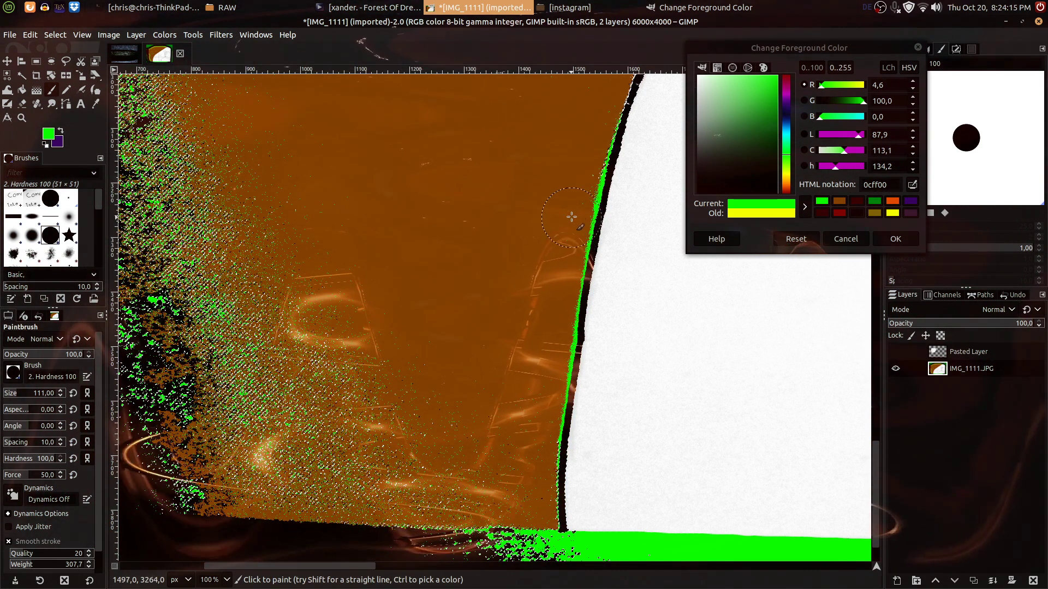
{"action": "left_click_drag", "start_coordinate": [564, 185], "coordinate": [374, 513]}
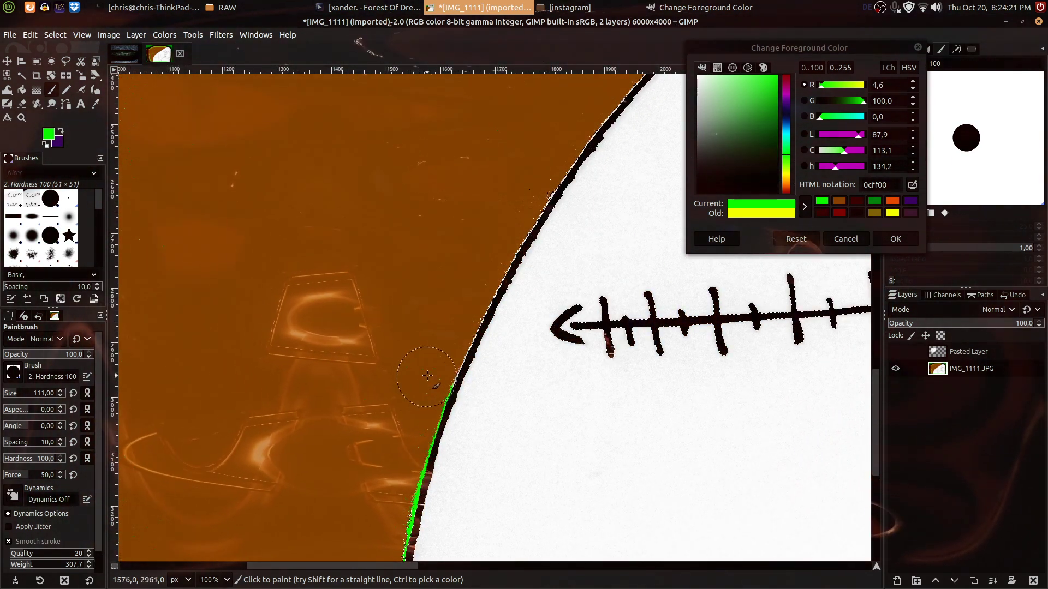
{"action": "left_click_drag", "start_coordinate": [472, 290], "coordinate": [524, 191]}
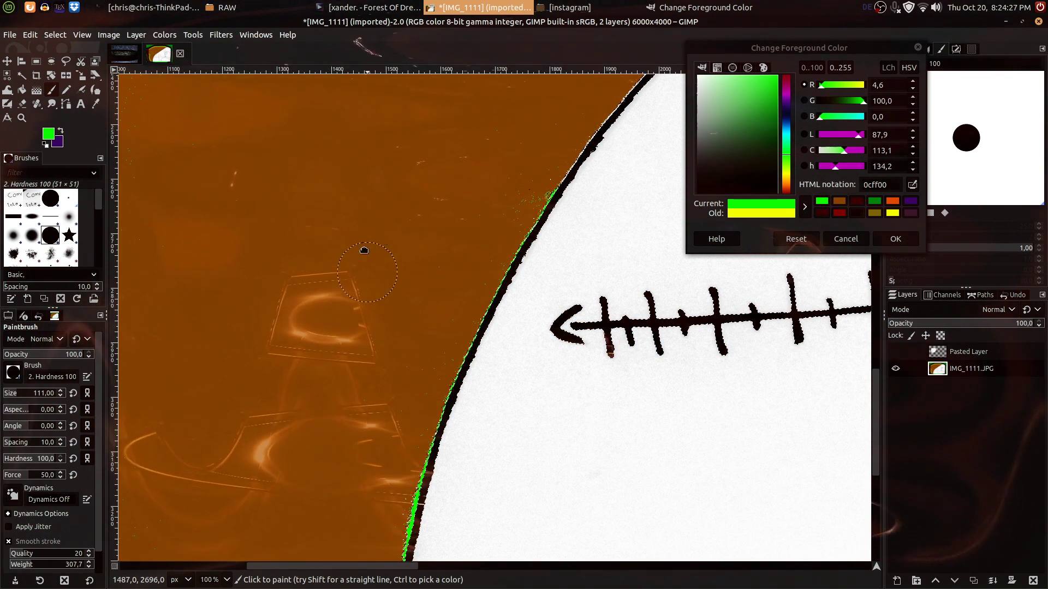
Paint the selected fringe bright green along the middle of the curved orange-brown border, until shortly before the vertical axis's arrowhead.
{"action": "scroll", "coordinate": [379, 232], "scroll_direction": "up", "scroll_amount": 5}
{"action": "scroll", "coordinate": [379, 231], "scroll_direction": "right", "scroll_amount": 5}
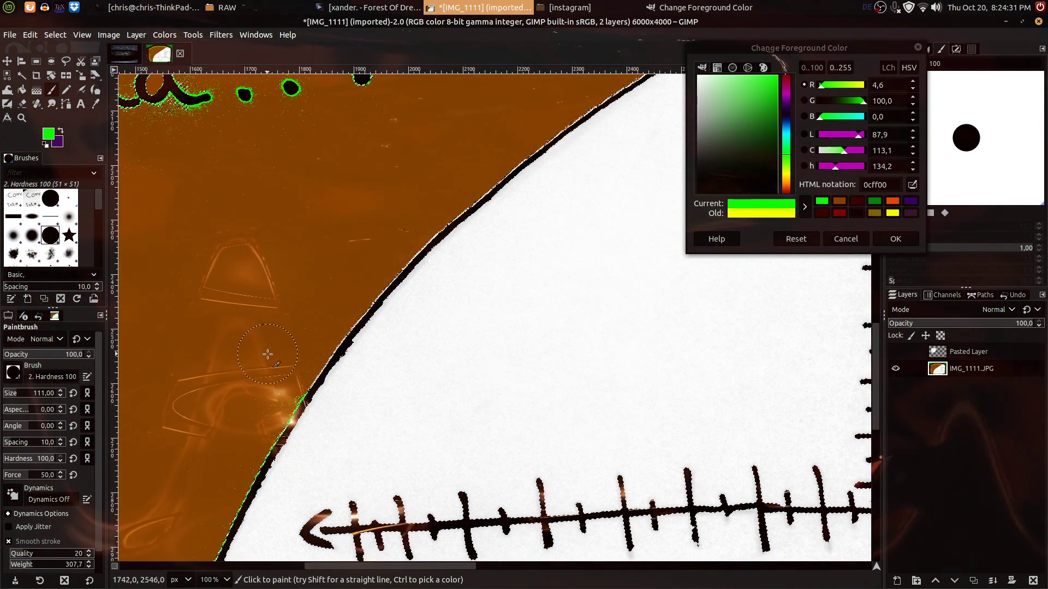
{"action": "mouse_move", "coordinate": [270, 394]}
{"action": "left_mouse_down"}
{"action": "mouse_move", "coordinate": [408, 222]}
{"action": "mouse_move", "coordinate": [555, 103]}
{"action": "mouse_move", "coordinate": [322, 343]}
{"action": "mouse_move", "coordinate": [245, 354]}
{"action": "left_mouse_up"}
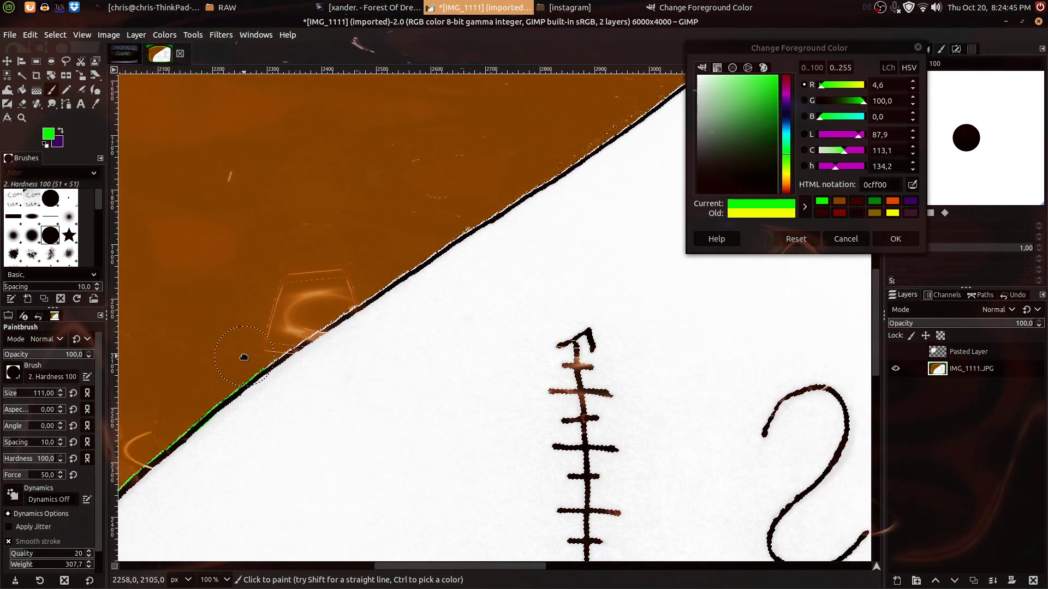
{"action": "scroll", "coordinate": [243, 341], "scroll_direction": "up", "scroll_amount": 2}
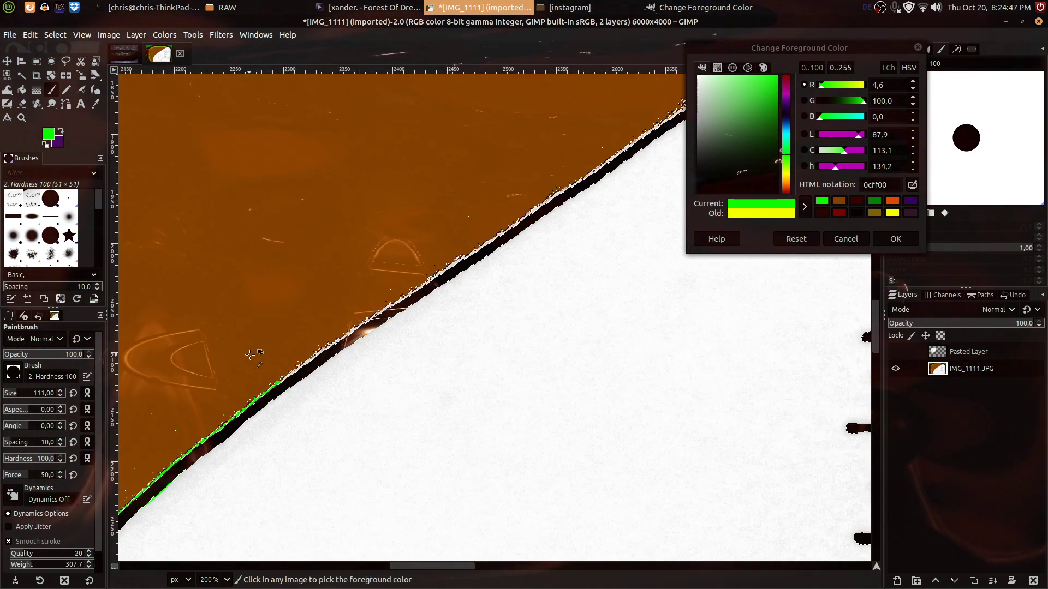
{"action": "mouse_move", "coordinate": [258, 327]}
{"action": "left_mouse_down"}
{"action": "mouse_move", "coordinate": [283, 301]}
{"action": "mouse_move", "coordinate": [383, 248]}
{"action": "left_mouse_up"}
{"action": "left_click_drag", "start_coordinate": [428, 219], "coordinate": [571, 124]}
{"action": "left_click_drag", "start_coordinate": [540, 210], "coordinate": [238, 424]}
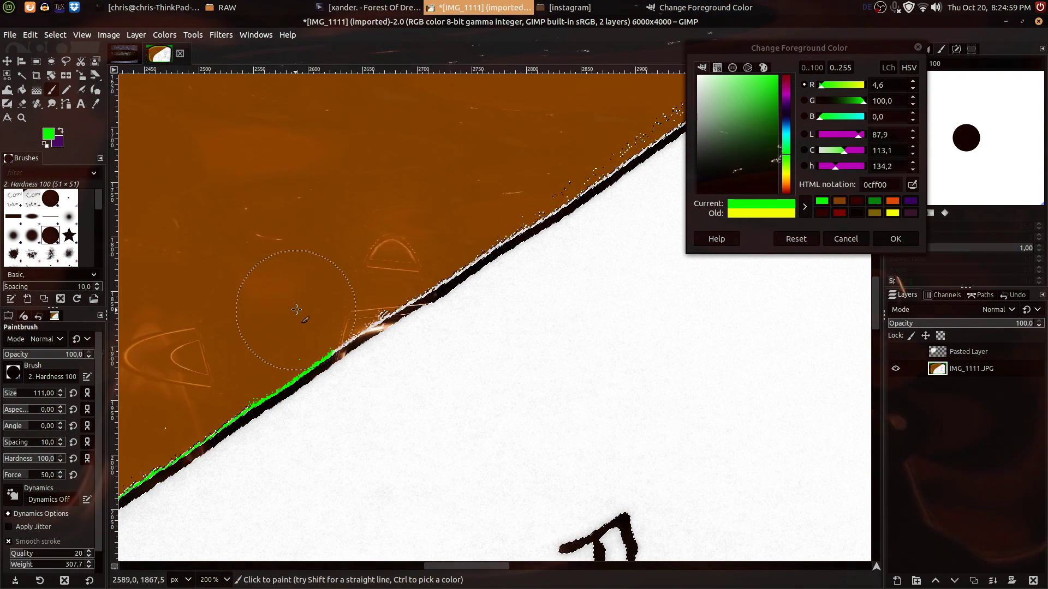
Paint the border's fringe and its scattered selected pixels bright green, from near the vertical axis's arrowhead to above the question mark.
{"action": "mouse_move", "coordinate": [318, 294]}
{"action": "left_mouse_down"}
{"action": "mouse_move", "coordinate": [355, 257]}
{"action": "mouse_move", "coordinate": [386, 253]}
{"action": "mouse_move", "coordinate": [525, 166]}
{"action": "mouse_move", "coordinate": [546, 170]}
{"action": "left_mouse_up"}
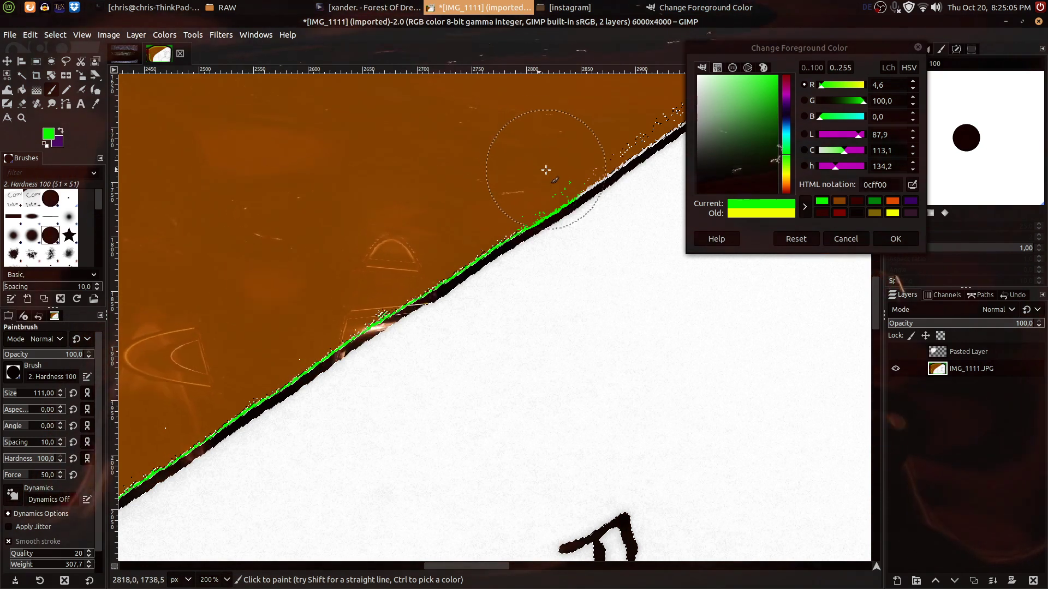
{"action": "left_click_drag", "start_coordinate": [565, 205], "coordinate": [311, 390]}
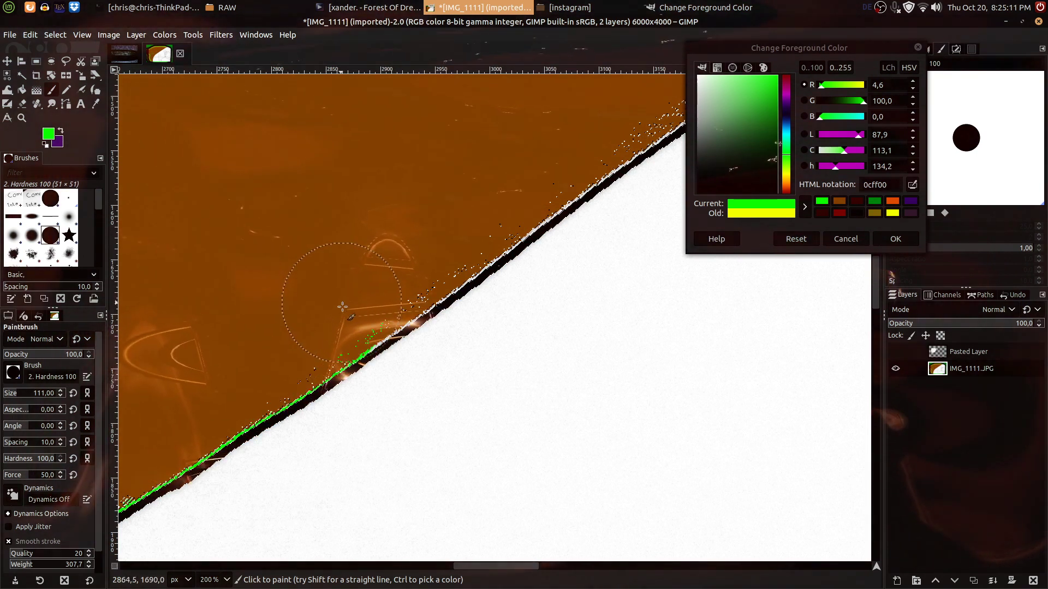
{"action": "scroll", "coordinate": [341, 303], "scroll_direction": "up", "scroll_amount": 1}
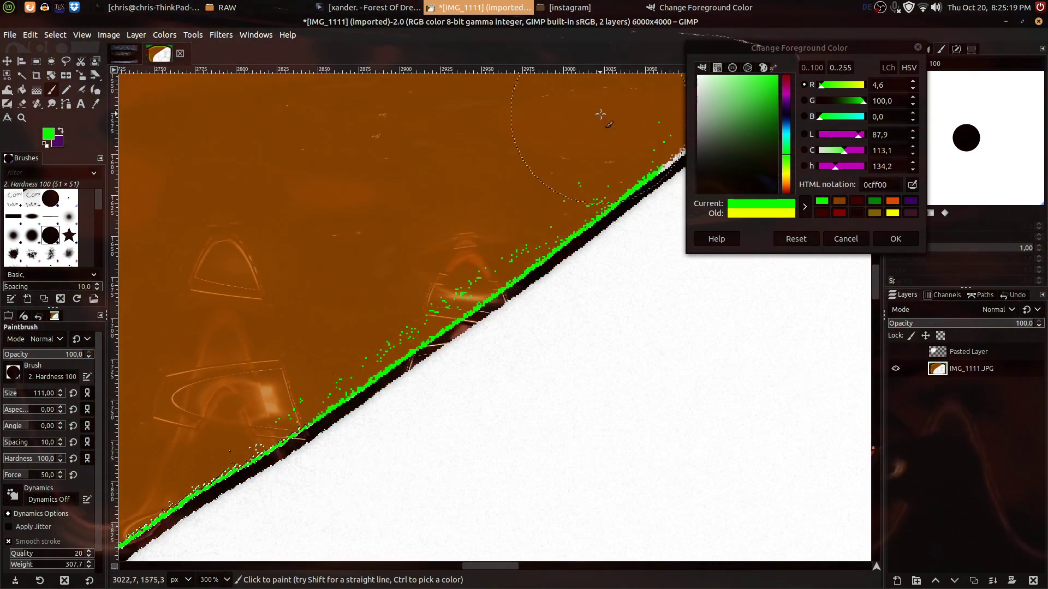
{"action": "left_click_drag", "start_coordinate": [559, 206], "coordinate": [204, 478]}
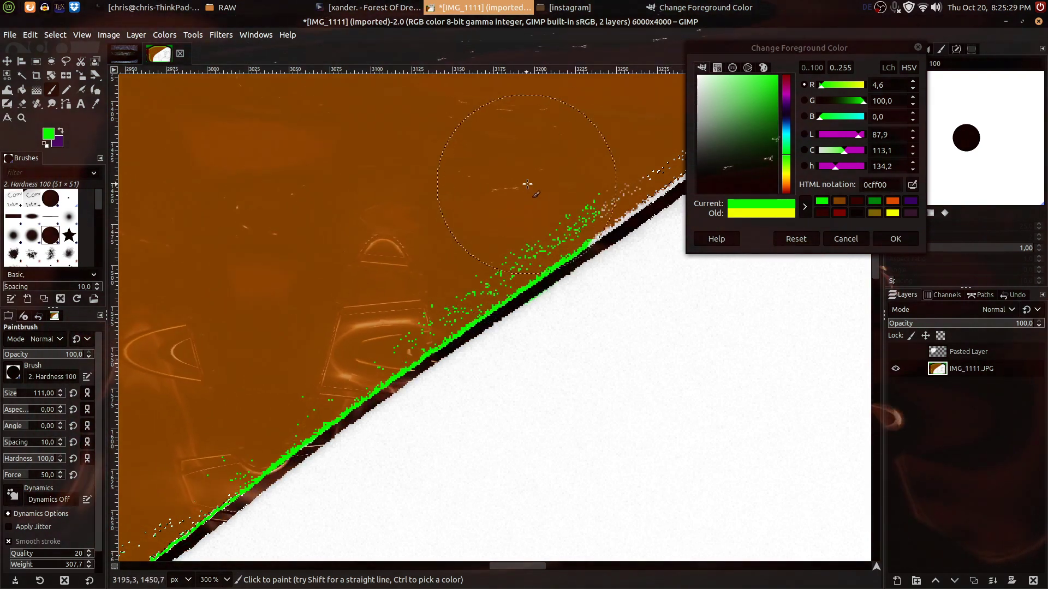
{"action": "left_click_drag", "start_coordinate": [544, 181], "coordinate": [375, 327]}
{"action": "left_click_drag", "start_coordinate": [298, 355], "coordinate": [285, 356]}
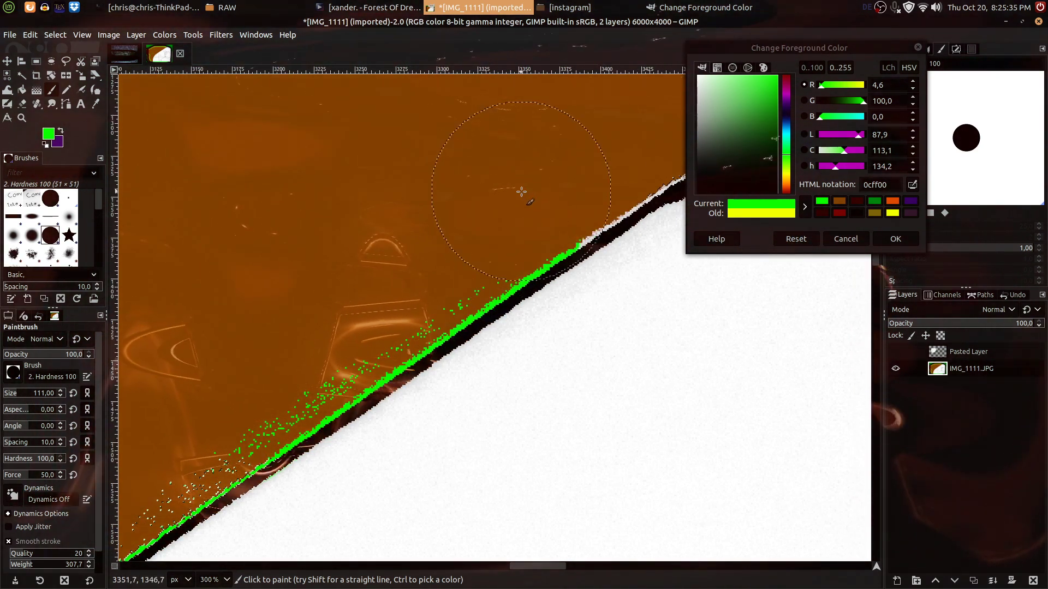
Paint the remaining border fringe bright green, from above the question mark past the face's nose to the orange-brown area's upper end.
{"action": "scroll", "coordinate": [545, 180], "scroll_direction": "down", "scroll_amount": 3}
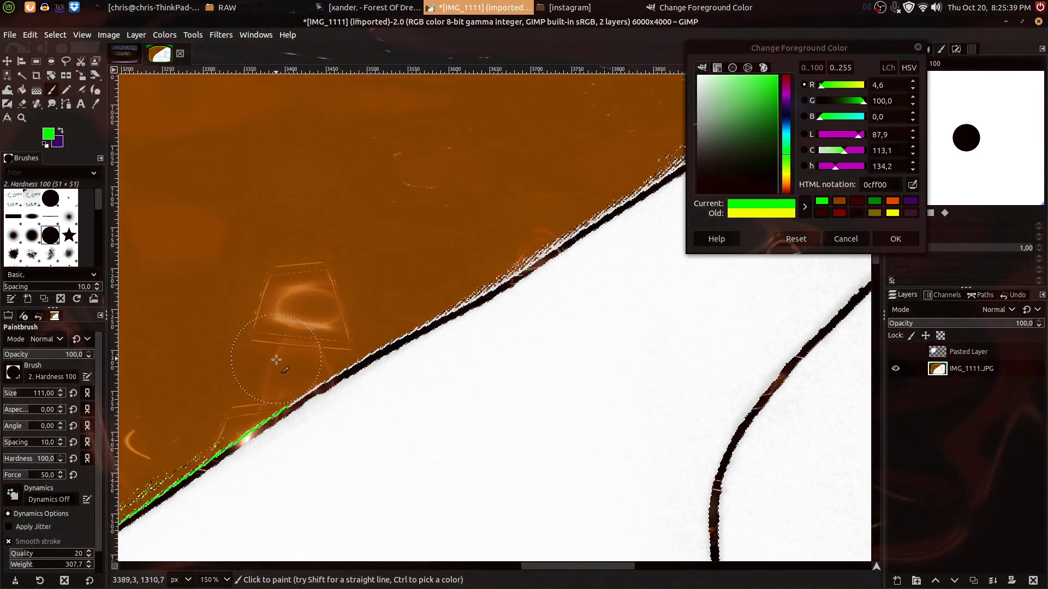
{"action": "scroll", "coordinate": [277, 359], "scroll_direction": "up", "scroll_amount": 2}
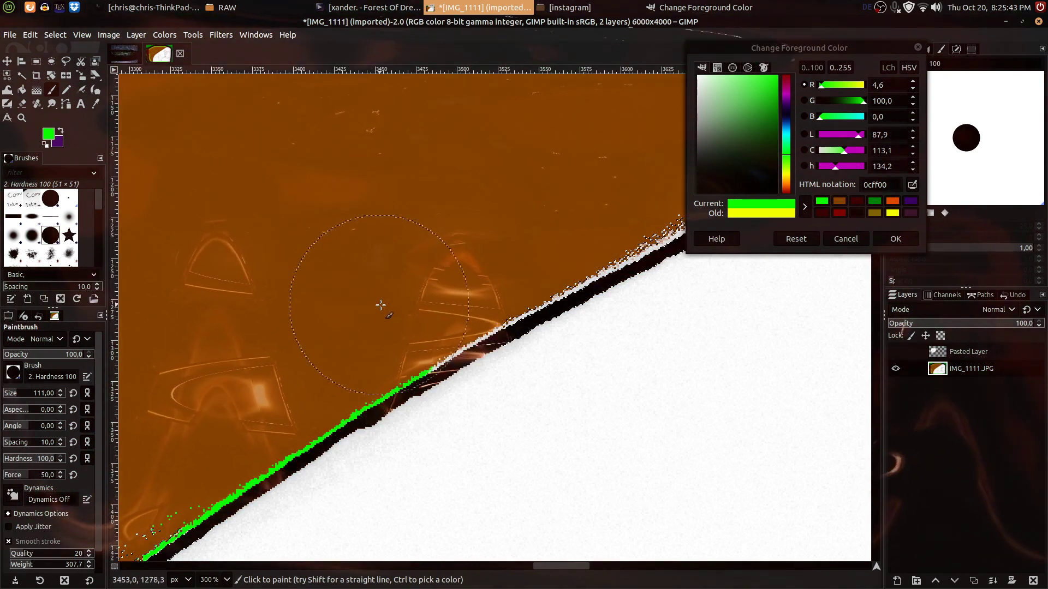
{"action": "mouse_move", "coordinate": [483, 247]}
{"action": "left_mouse_down"}
{"action": "mouse_move", "coordinate": [544, 215]}
{"action": "mouse_move", "coordinate": [234, 394]}
{"action": "left_mouse_up"}
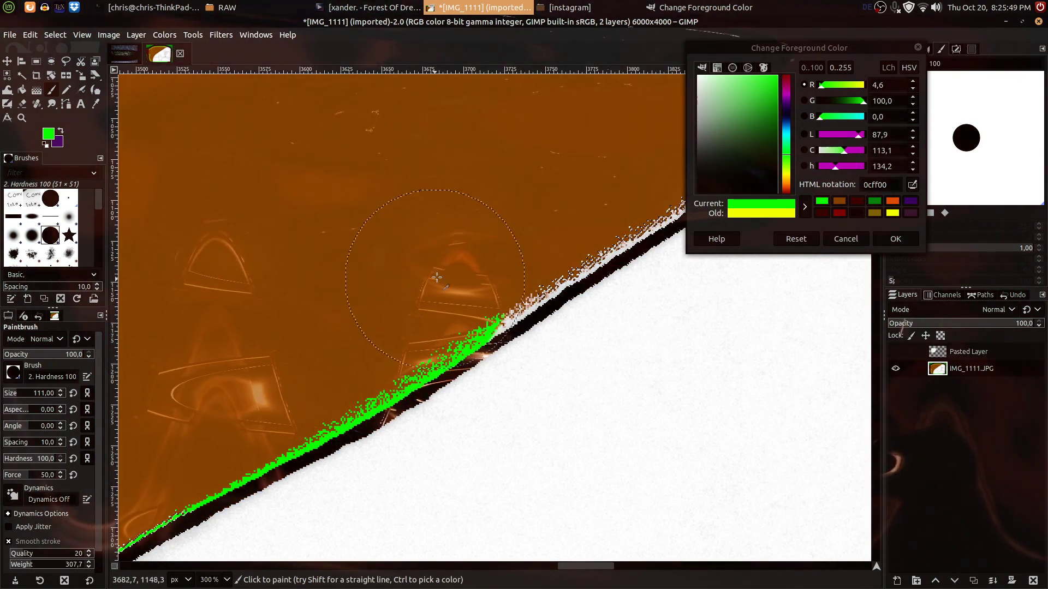
{"action": "left_click_drag", "start_coordinate": [460, 265], "coordinate": [502, 235]}
{"action": "left_click_drag", "start_coordinate": [570, 187], "coordinate": [225, 428]}
{"action": "mouse_move", "coordinate": [293, 380]}
{"action": "left_mouse_down"}
{"action": "mouse_move", "coordinate": [402, 327]}
{"action": "mouse_move", "coordinate": [434, 297]}
{"action": "mouse_move", "coordinate": [444, 257]}
{"action": "mouse_move", "coordinate": [547, 214]}
{"action": "mouse_move", "coordinate": [302, 322]}
{"action": "left_mouse_up"}
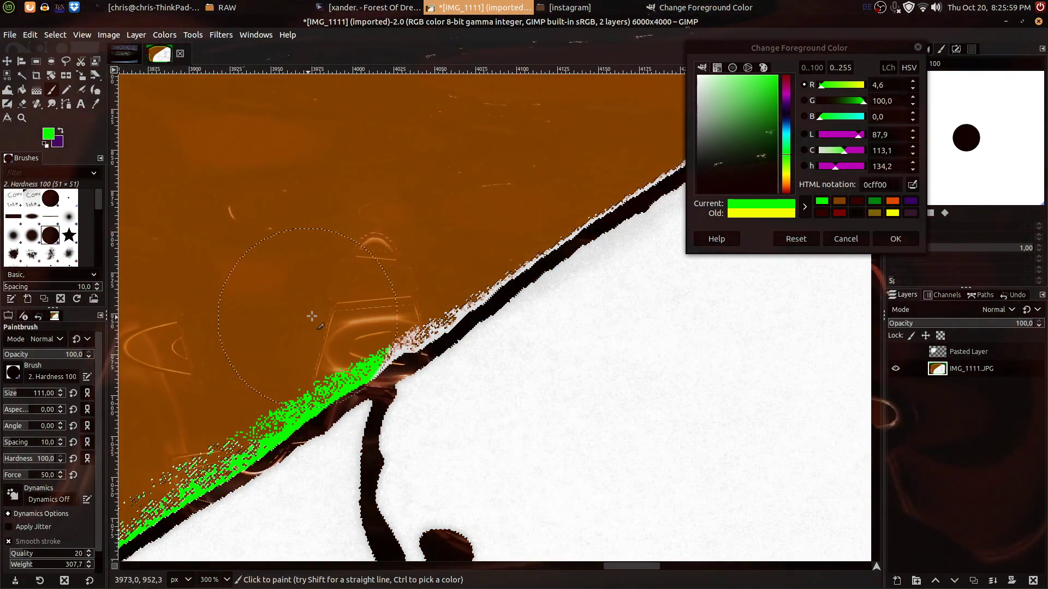
{"action": "mouse_move", "coordinate": [495, 196]}
{"action": "left_mouse_down"}
{"action": "mouse_move", "coordinate": [597, 129]}
{"action": "mouse_move", "coordinate": [230, 365]}
{"action": "left_mouse_up"}
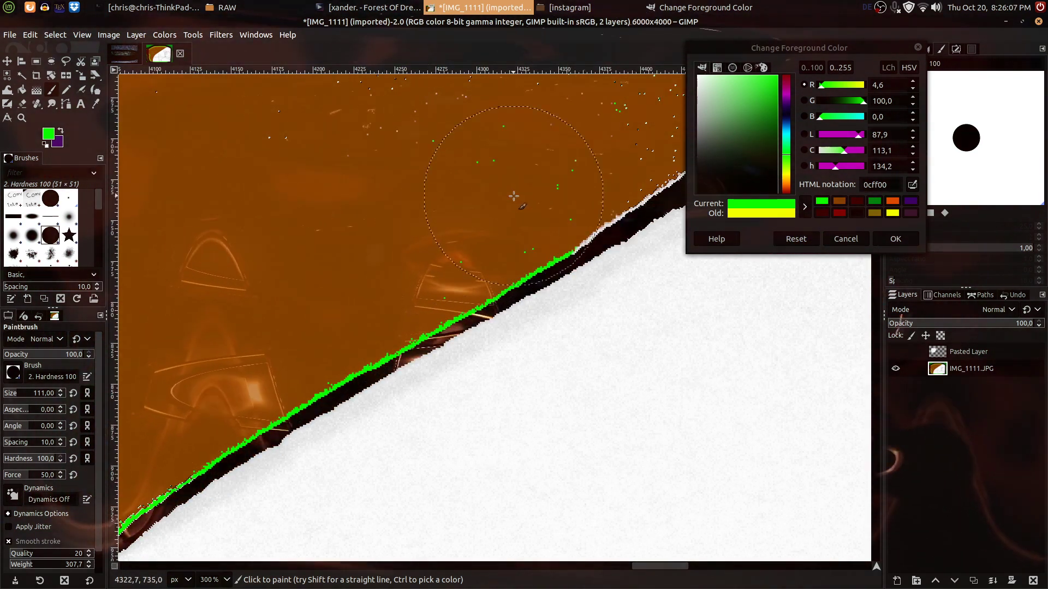
{"action": "left_click_drag", "start_coordinate": [590, 149], "coordinate": [343, 364]}
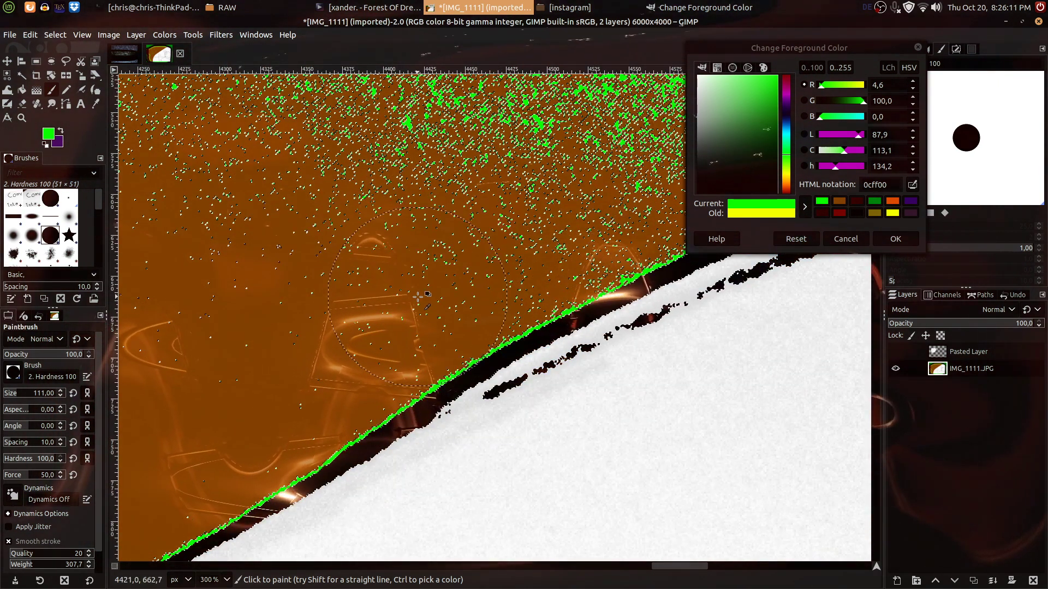
{"action": "scroll", "coordinate": [418, 297], "scroll_direction": "down", "scroll_amount": 4}
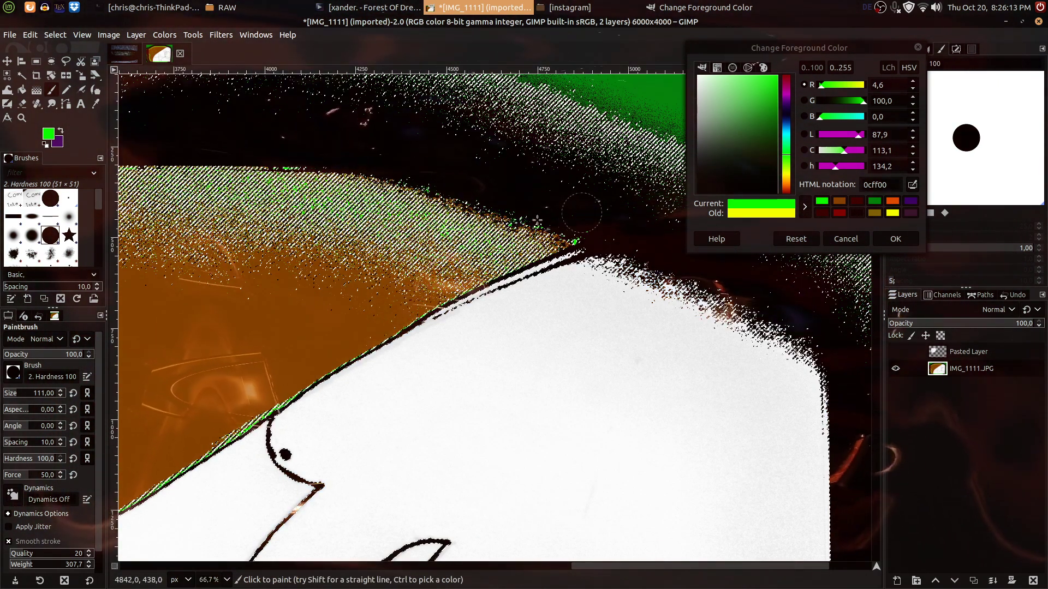
{"action": "left_click", "coordinate": [257, 185]}
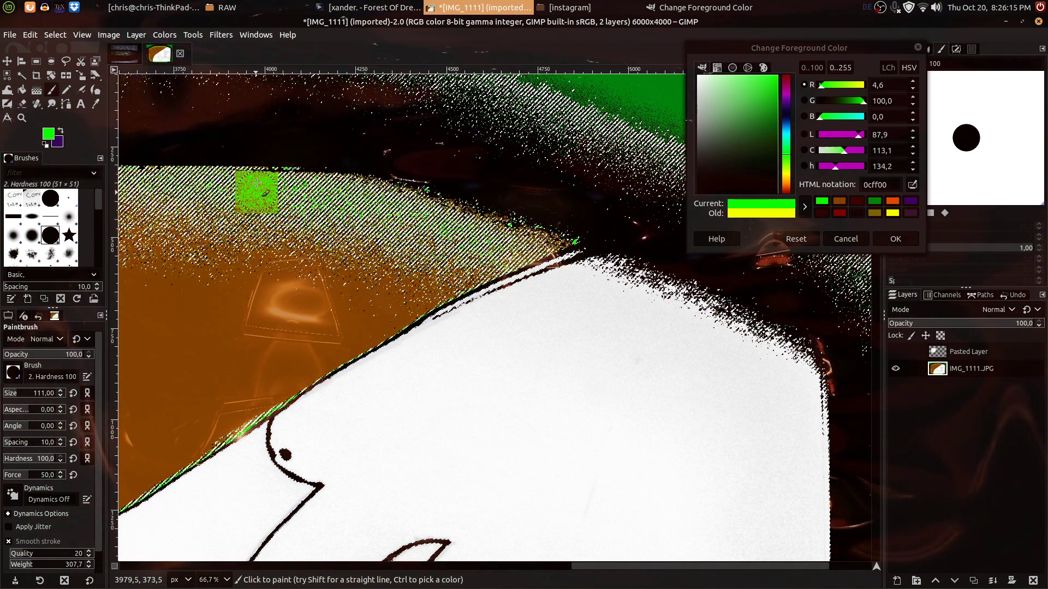
{"action": "key", "text": "ctrl+z"}
Paint the selected speckled light band along the orange-brown area's upper edge bright green.
{"action": "scroll", "coordinate": [323, 270], "scroll_direction": "down", "scroll_amount": 1}
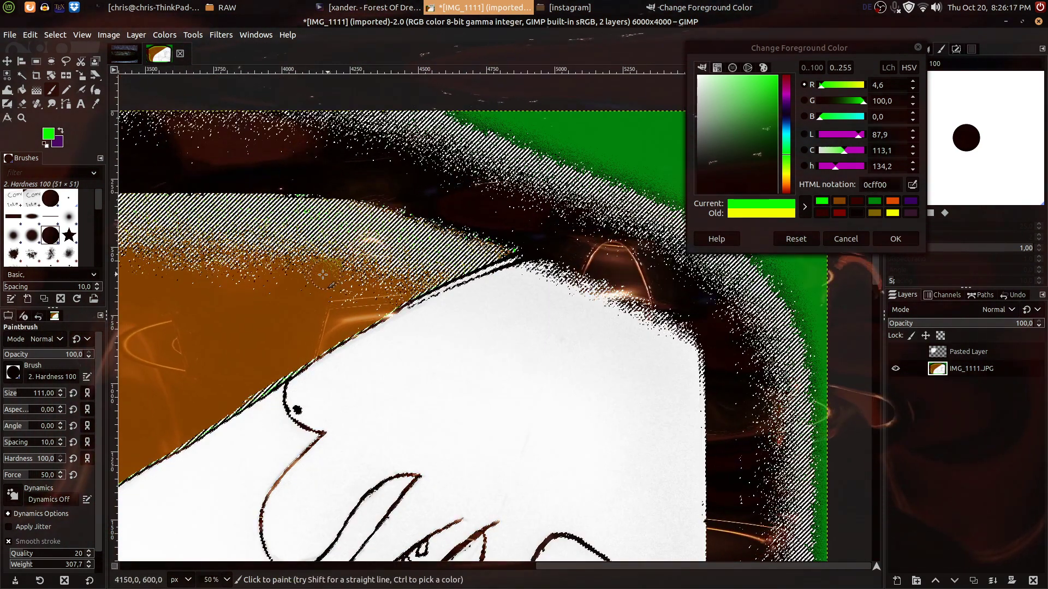
{"action": "scroll", "coordinate": [306, 283], "scroll_direction": "left", "scroll_amount": 4}
{"action": "scroll", "coordinate": [306, 284], "scroll_direction": "up", "scroll_amount": 1}
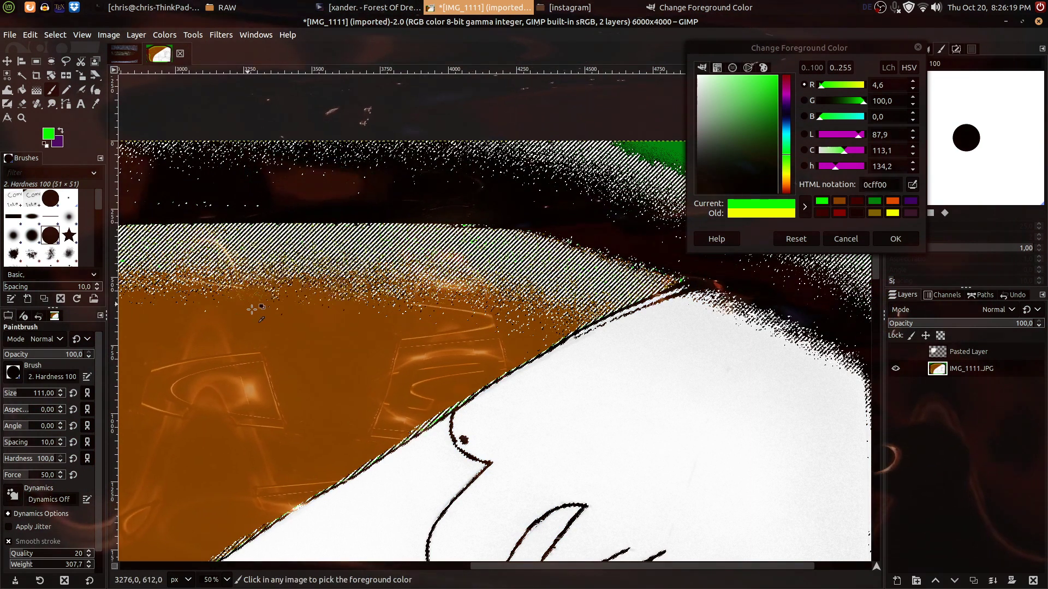
{"action": "scroll", "coordinate": [253, 322], "scroll_direction": "down", "scroll_amount": 4}
{"action": "left_click_drag", "start_coordinate": [260, 380], "coordinate": [464, 314]}
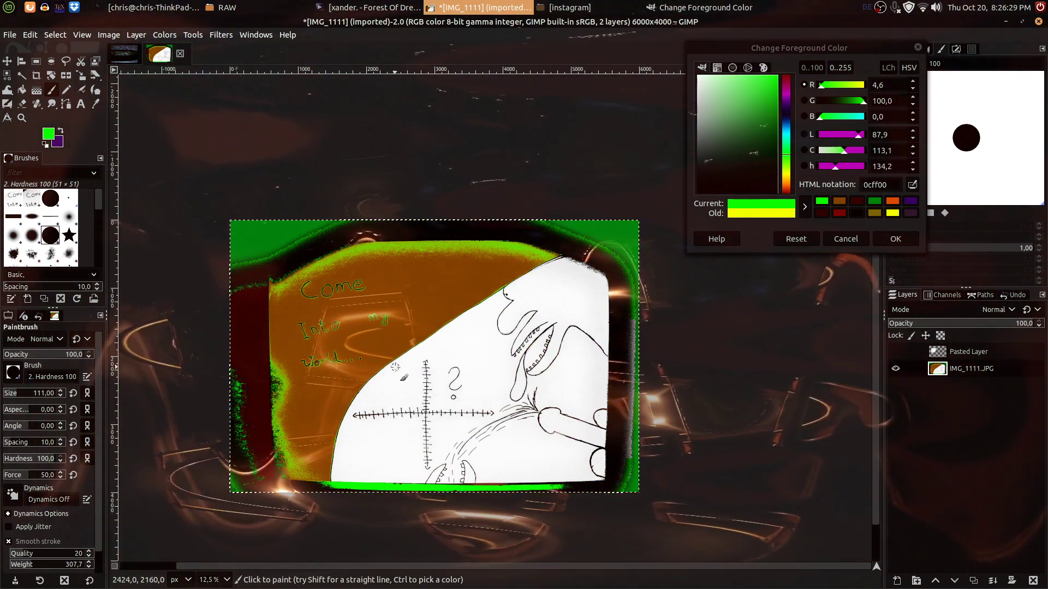
{"action": "scroll", "coordinate": [437, 383], "scroll_direction": "up", "scroll_amount": 2}
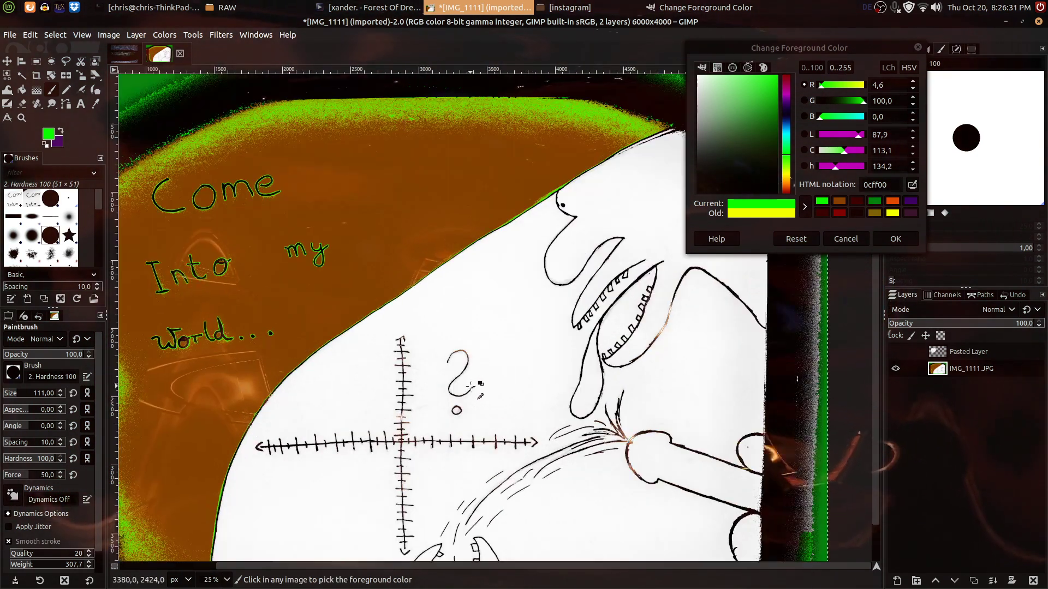
{"action": "mouse_move", "coordinate": [600, 375]}
{"action": "left_mouse_down"}
{"action": "mouse_move", "coordinate": [509, 302]}
{"action": "mouse_move", "coordinate": [556, 225]}
{"action": "mouse_move", "coordinate": [597, 213]}
{"action": "mouse_move", "coordinate": [524, 239]}
{"action": "mouse_move", "coordinate": [431, 307]}
{"action": "left_mouse_up"}
{"action": "left_click", "coordinate": [377, 7]}
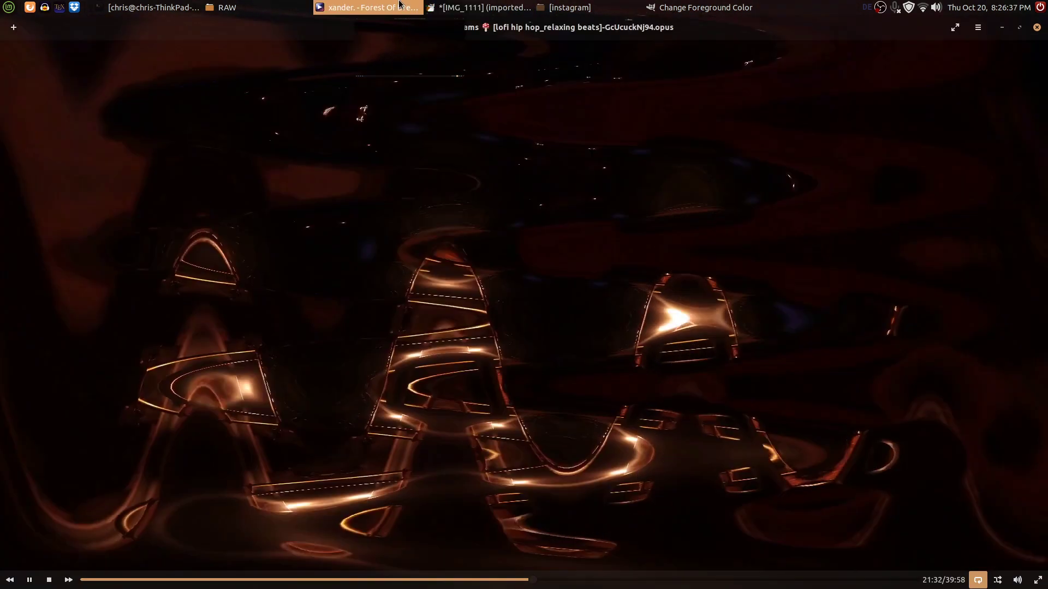
{"action": "left_click", "coordinate": [480, 7]}
{"action": "scroll", "coordinate": [538, 217], "scroll_direction": "up", "scroll_amount": 2, "text": "ctrl"}
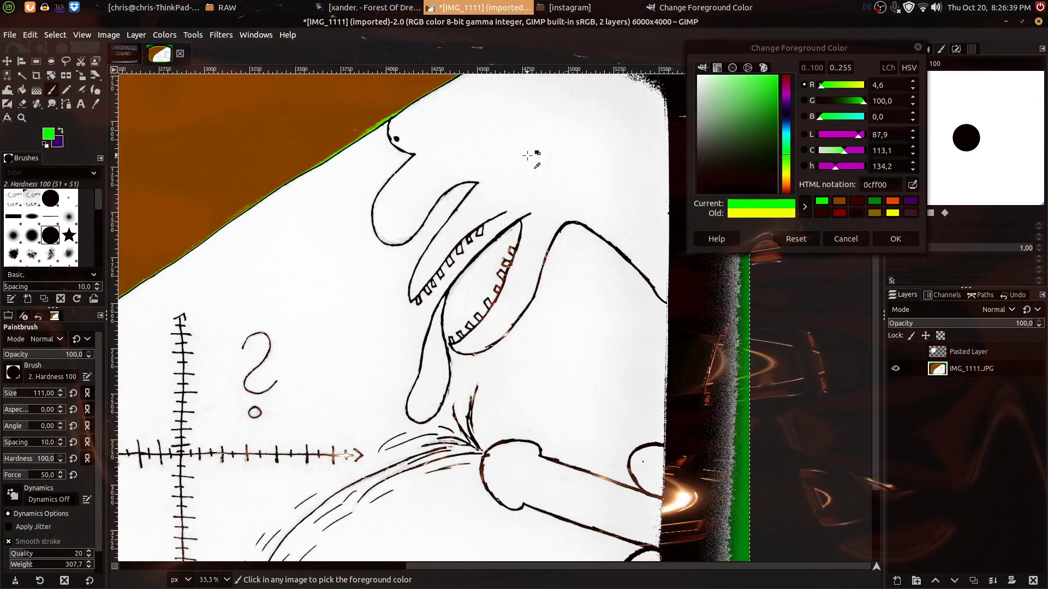
Activate the Select by Color tool for work on the black face outline around the nose.
{"action": "mouse_move", "coordinate": [511, 167]}
{"action": "left_mouse_down"}
{"action": "mouse_move", "coordinate": [489, 143]}
{"action": "mouse_move", "coordinate": [481, 216]}
{"action": "left_mouse_up"}
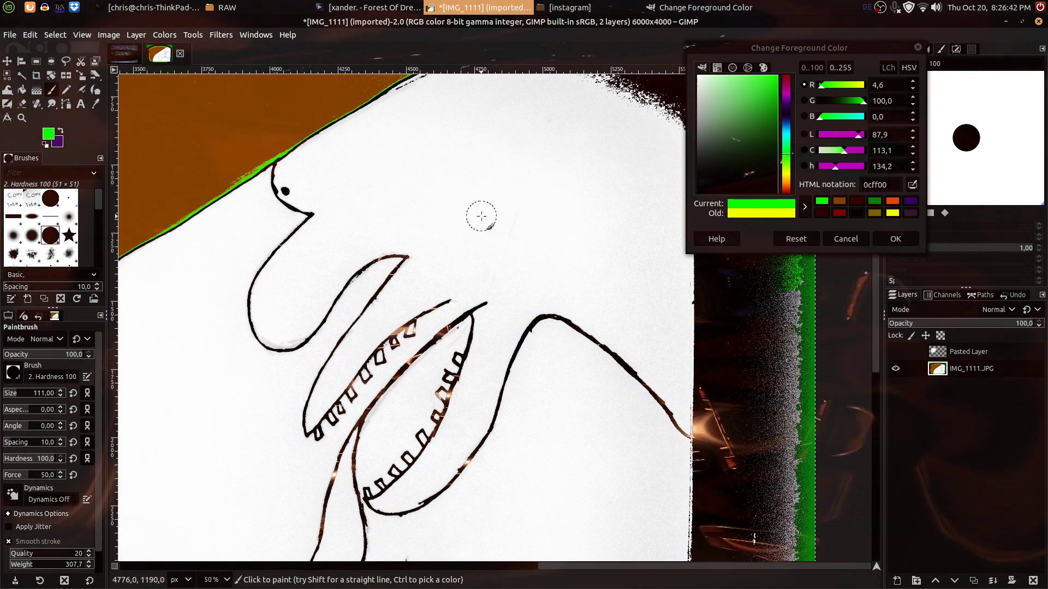
{"action": "left_click", "coordinate": [8, 76]}
{"action": "scroll", "coordinate": [256, 194], "scroll_direction": "up", "scroll_amount": 6, "text": "ctrl"}
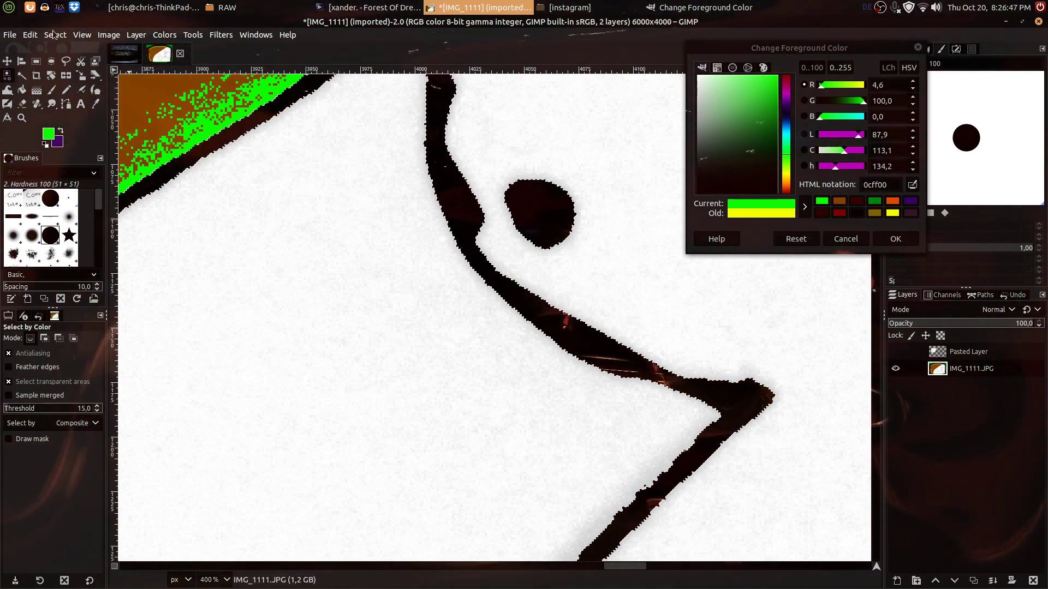
Invert the colour-based selection and check its edges around the black line art beside the brown area.
{"action": "left_click", "coordinate": [48, 32]}
{"action": "left_click", "coordinate": [61, 76]}
{"action": "scroll", "coordinate": [322, 185], "scroll_direction": "down", "scroll_amount": 2, "text": "ctrl"}
{"action": "scroll", "coordinate": [323, 185], "scroll_direction": "down", "scroll_amount": 4, "text": "ctrl"}
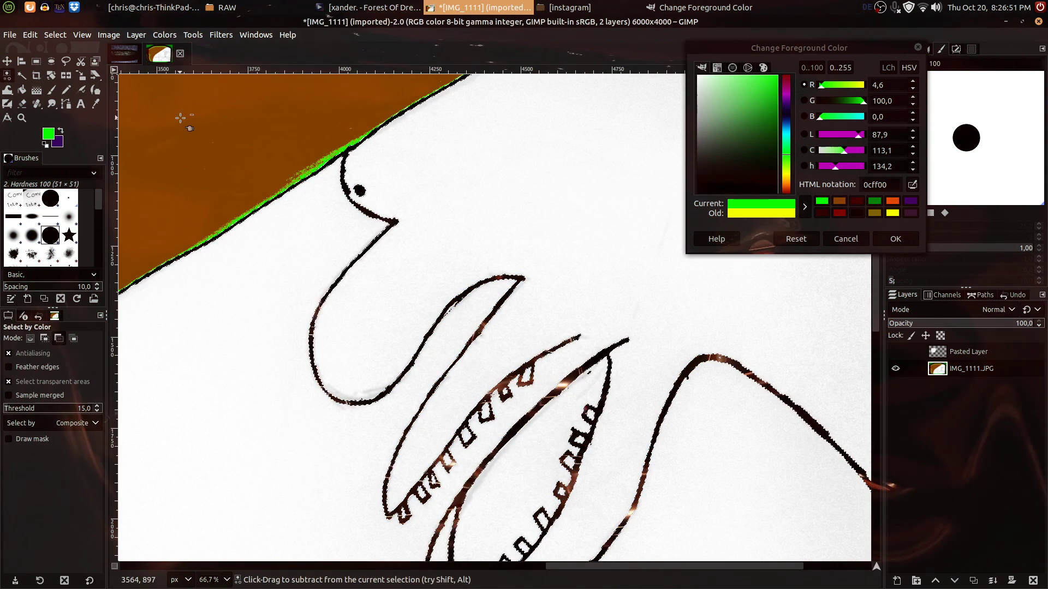
{"action": "scroll", "coordinate": [330, 163], "scroll_direction": "up", "scroll_amount": 6, "text": "ctrl"}
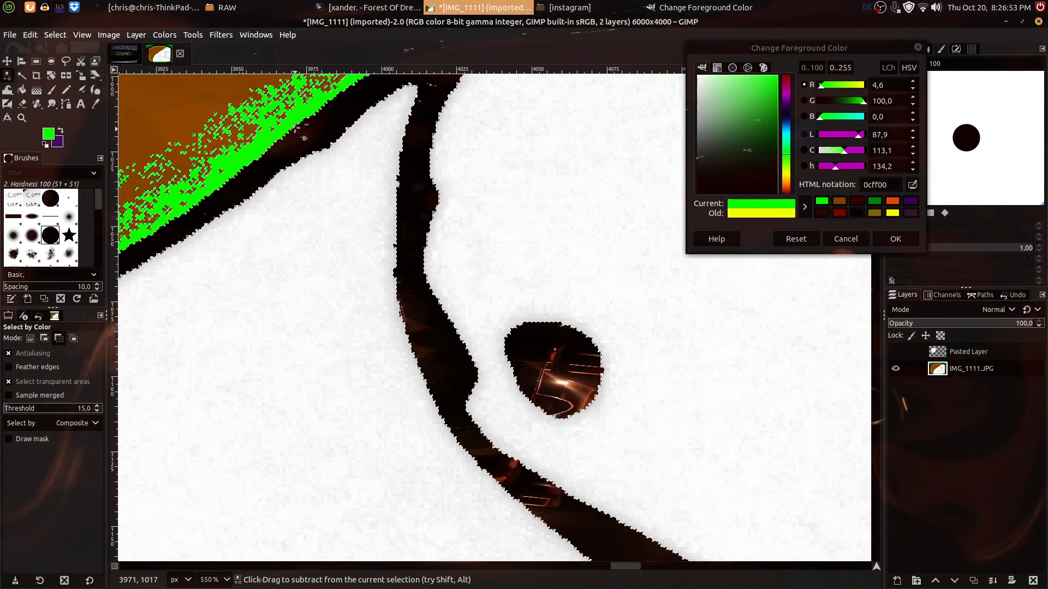
{"action": "scroll", "coordinate": [342, 291], "scroll_direction": "down", "scroll_amount": 10, "text": "ctrl"}
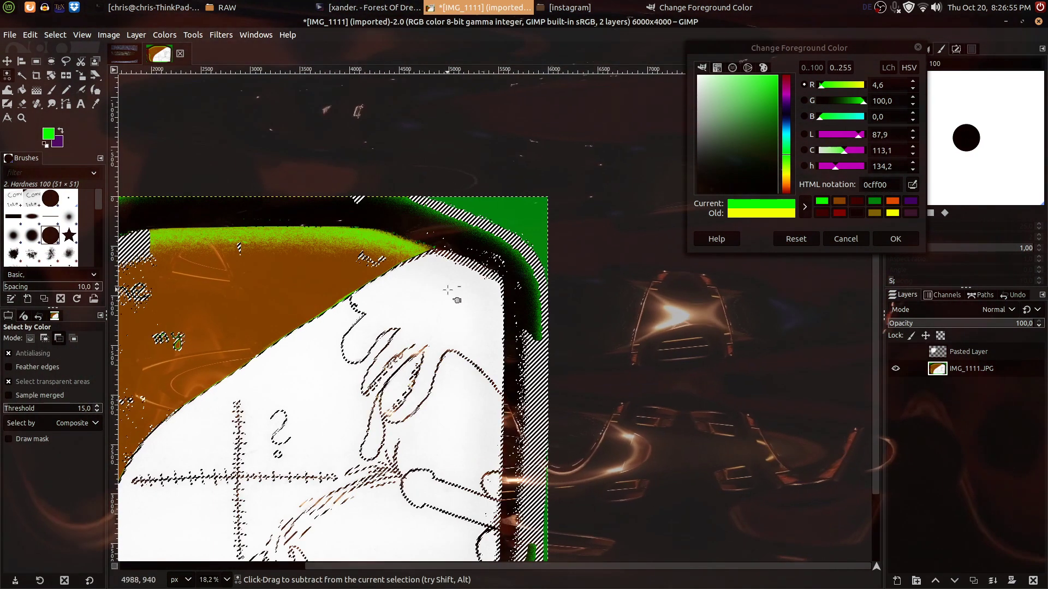
Examine the selection outline across the lettering, the brown area and the white drawing area at different magnifications.
{"action": "left_click_drag", "start_coordinate": [336, 340], "coordinate": [582, 231]}
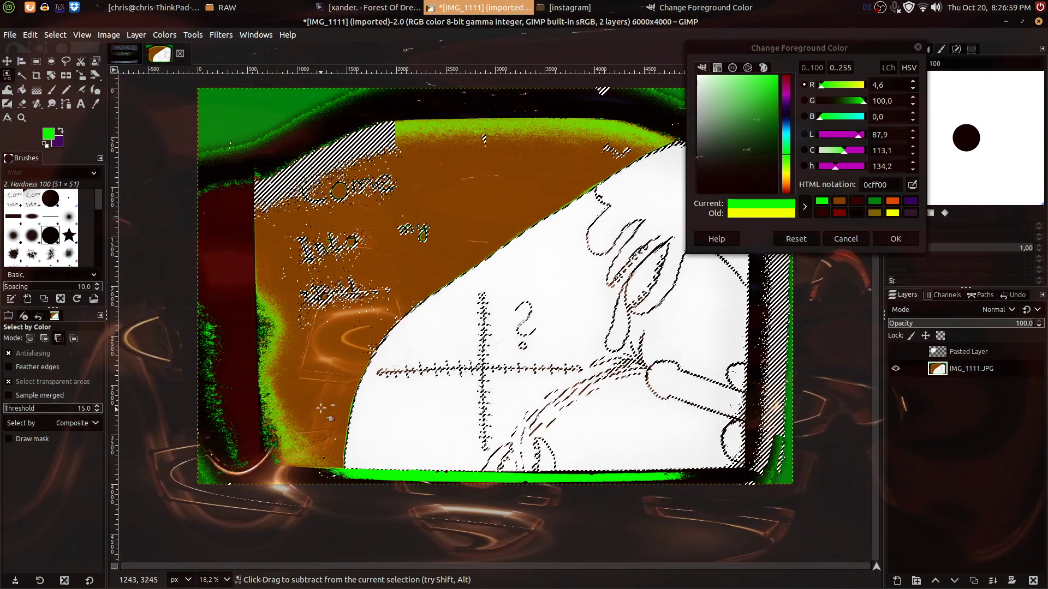
{"action": "left_click", "coordinate": [399, 341]}
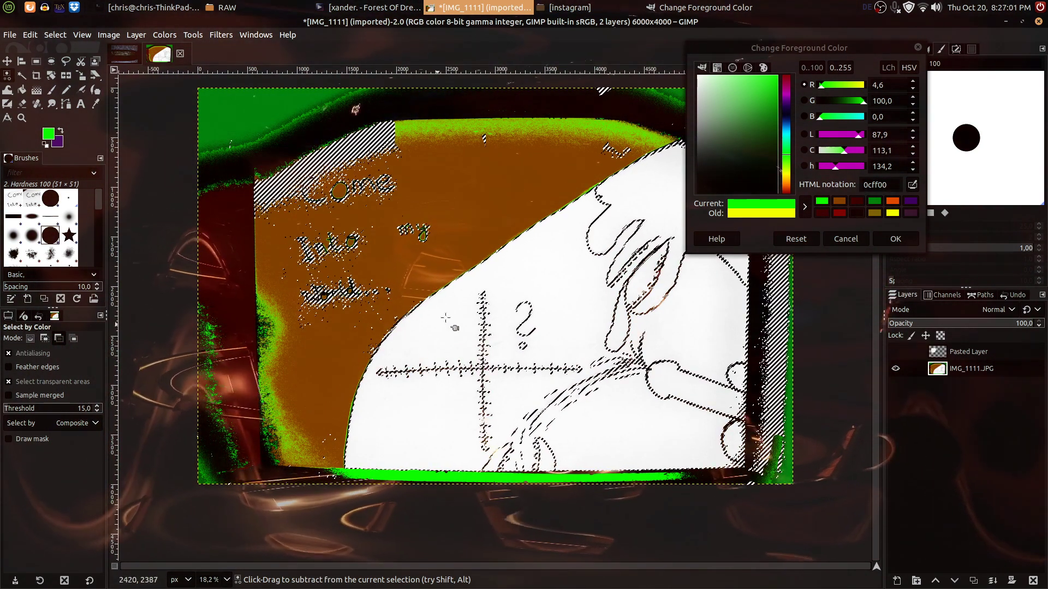
{"action": "scroll", "coordinate": [323, 162], "scroll_direction": "up", "scroll_amount": 15}
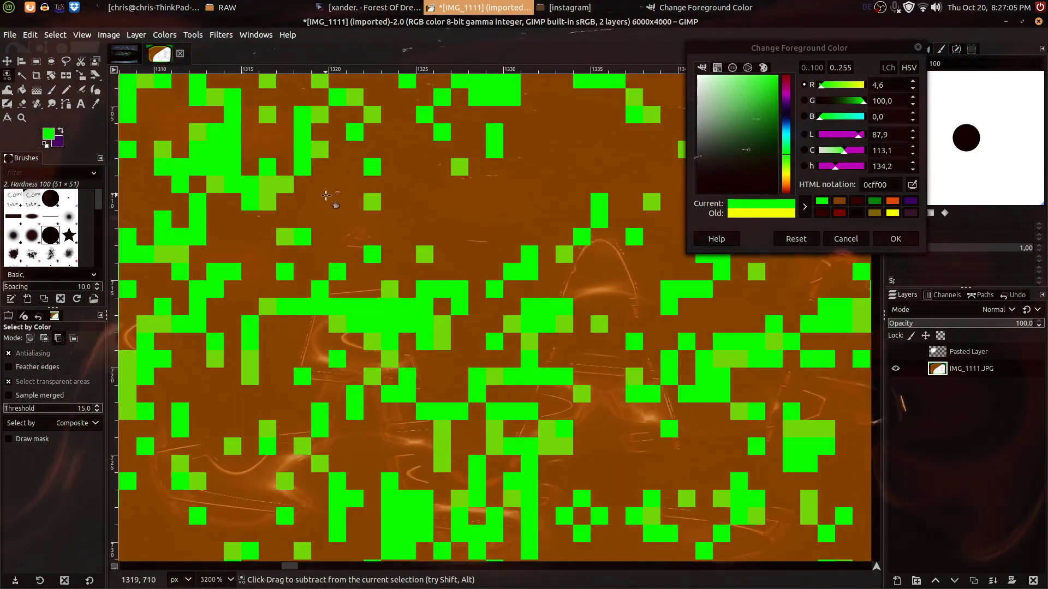
{"action": "scroll", "coordinate": [326, 194], "scroll_direction": "down", "scroll_amount": 15}
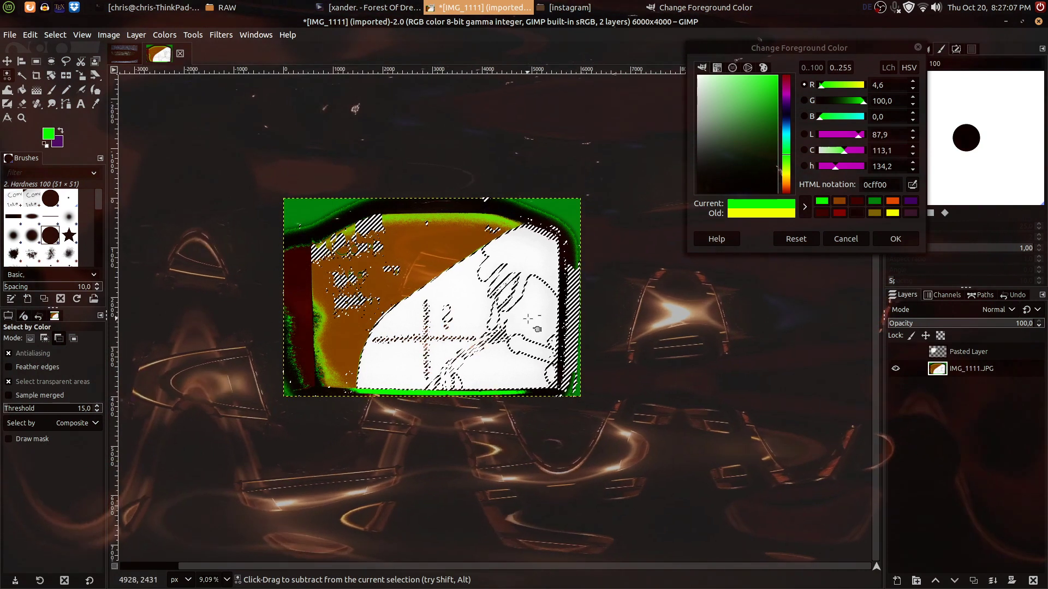
{"action": "scroll", "coordinate": [528, 318], "scroll_direction": "up", "scroll_amount": 5}
{"action": "left_click_drag", "start_coordinate": [515, 228], "coordinate": [494, 342]}
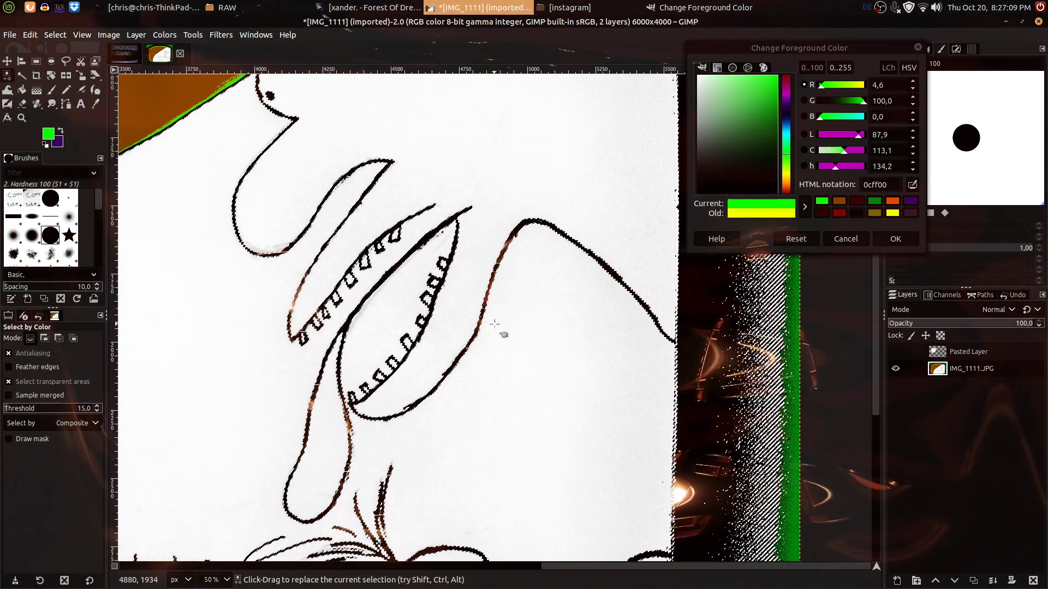
{"action": "scroll", "coordinate": [434, 356], "scroll_direction": "down", "scroll_amount": 4}
{"action": "left_click_drag", "start_coordinate": [420, 316], "coordinate": [417, 298]}
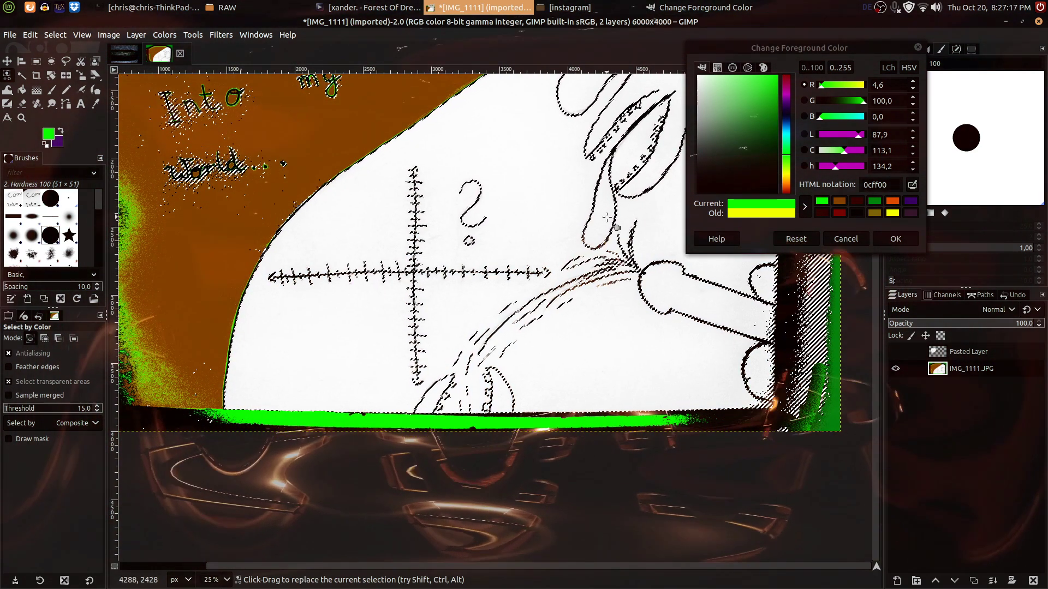
Set the foreground colour to the olive yellow a4a700.
{"action": "left_click", "coordinate": [787, 174]}
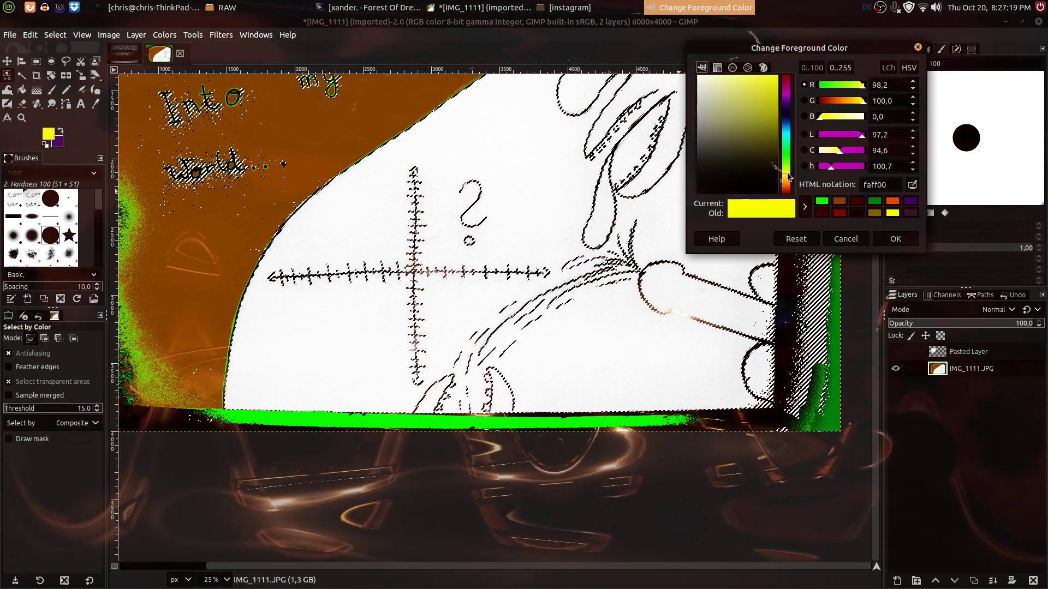
{"action": "left_click", "coordinate": [777, 91]}
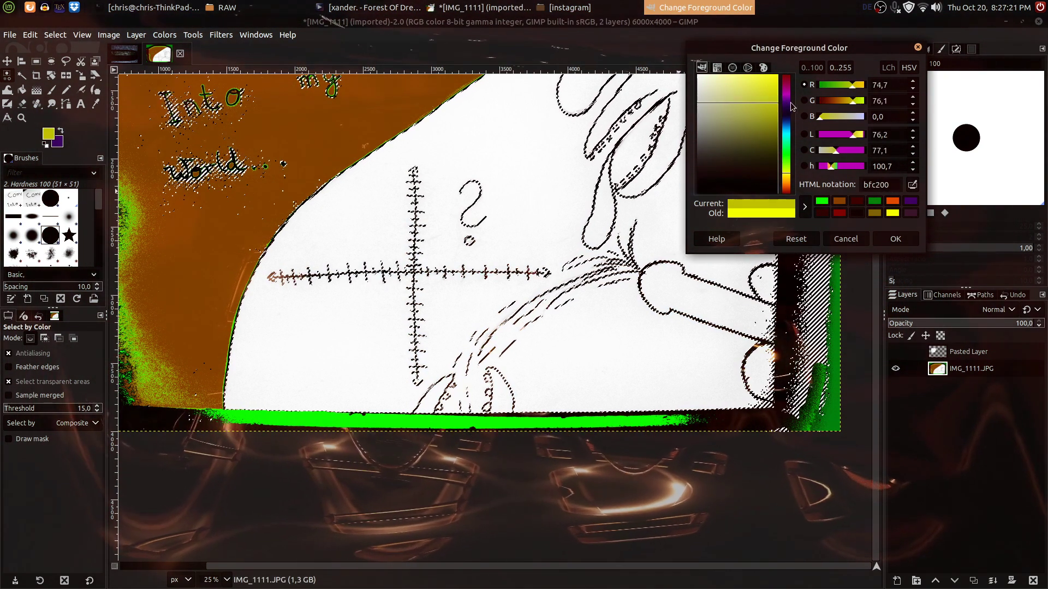
{"action": "left_click_drag", "start_coordinate": [778, 94], "coordinate": [777, 115]}
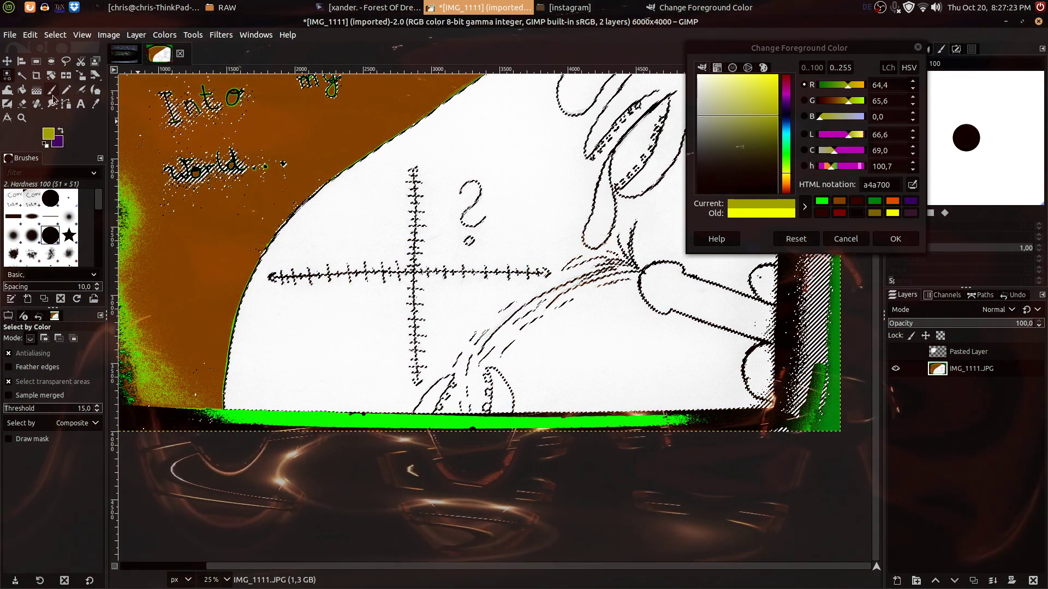
Paint the white area between the curved brown boundary and the vertical scale olive with the Paintbrush, enlarging it to size 158.
{"action": "key", "text": "p"}
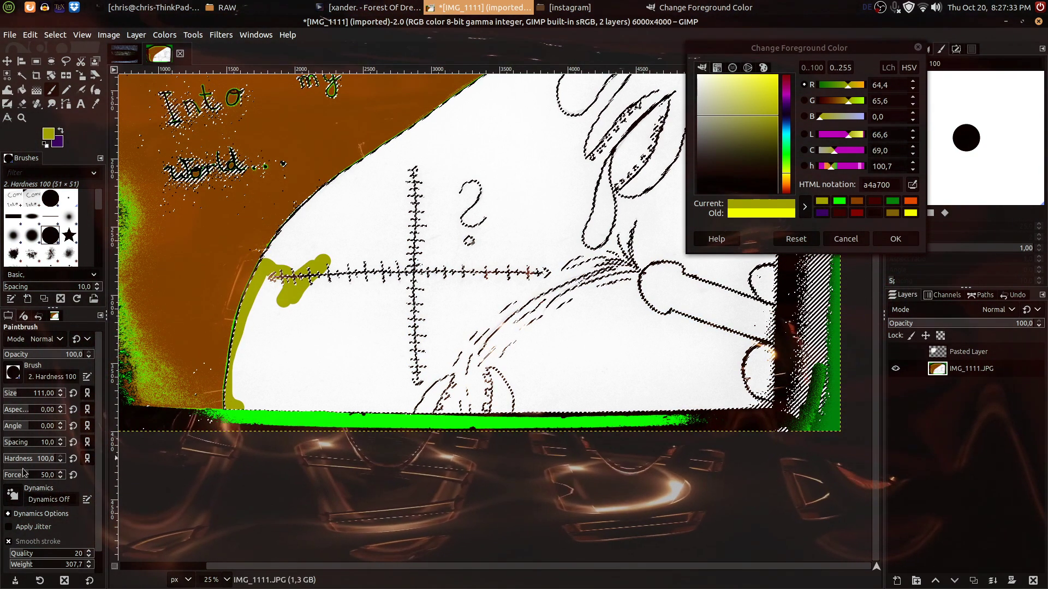
{"action": "left_click", "coordinate": [21, 396]}
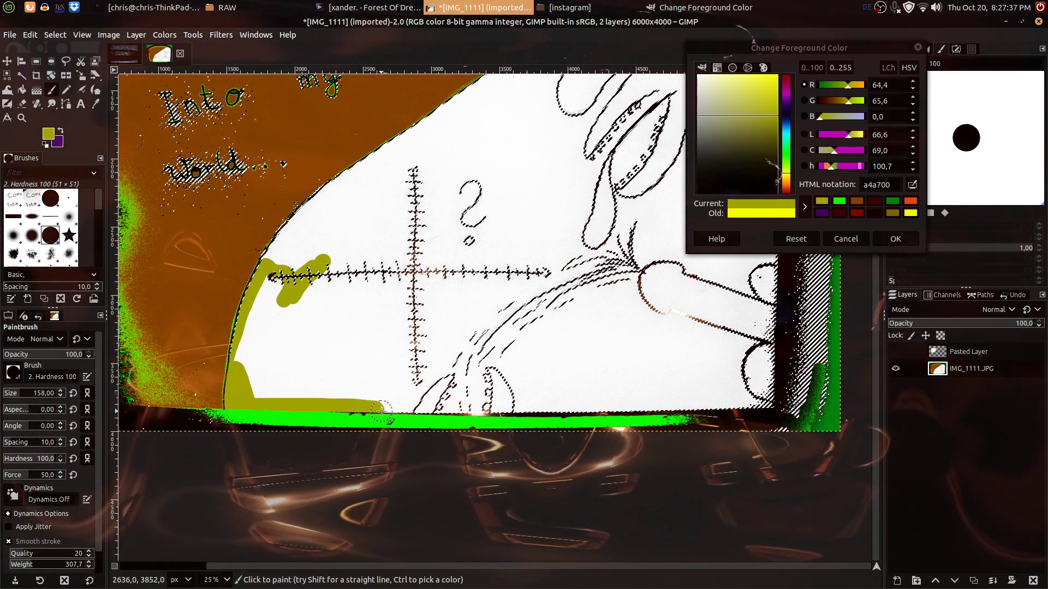
{"action": "mouse_move", "coordinate": [389, 401]}
{"action": "left_mouse_down"}
{"action": "mouse_move", "coordinate": [343, 287]}
{"action": "mouse_move", "coordinate": [305, 331]}
{"action": "mouse_move", "coordinate": [292, 296]}
{"action": "mouse_move", "coordinate": [264, 309]}
{"action": "left_mouse_up"}
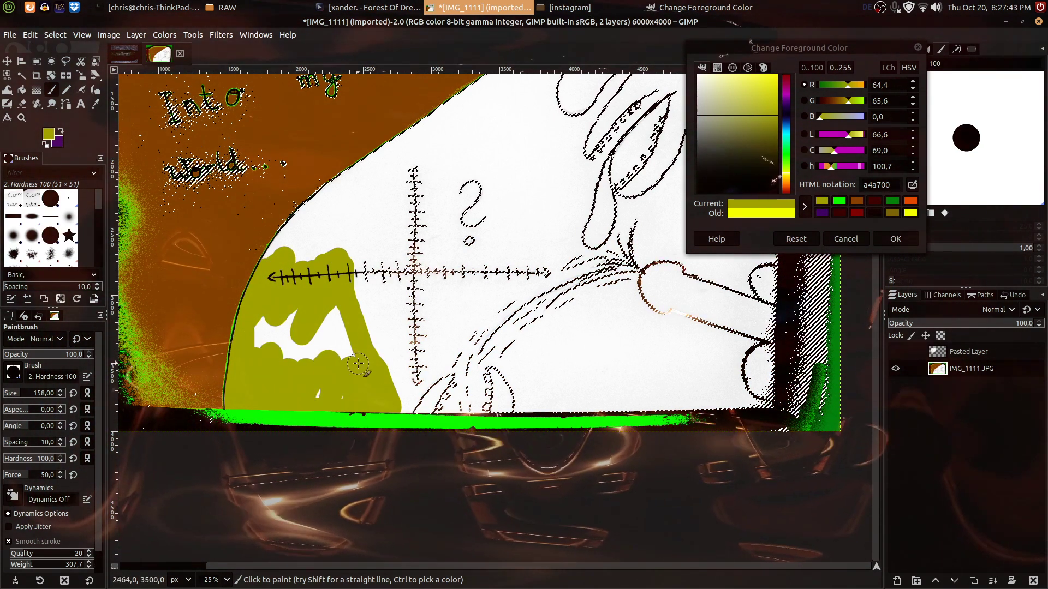
{"action": "mouse_move", "coordinate": [333, 295]}
{"action": "left_mouse_down"}
{"action": "mouse_move", "coordinate": [316, 346]}
{"action": "mouse_move", "coordinate": [297, 277]}
{"action": "mouse_move", "coordinate": [268, 243]}
{"action": "left_mouse_up"}
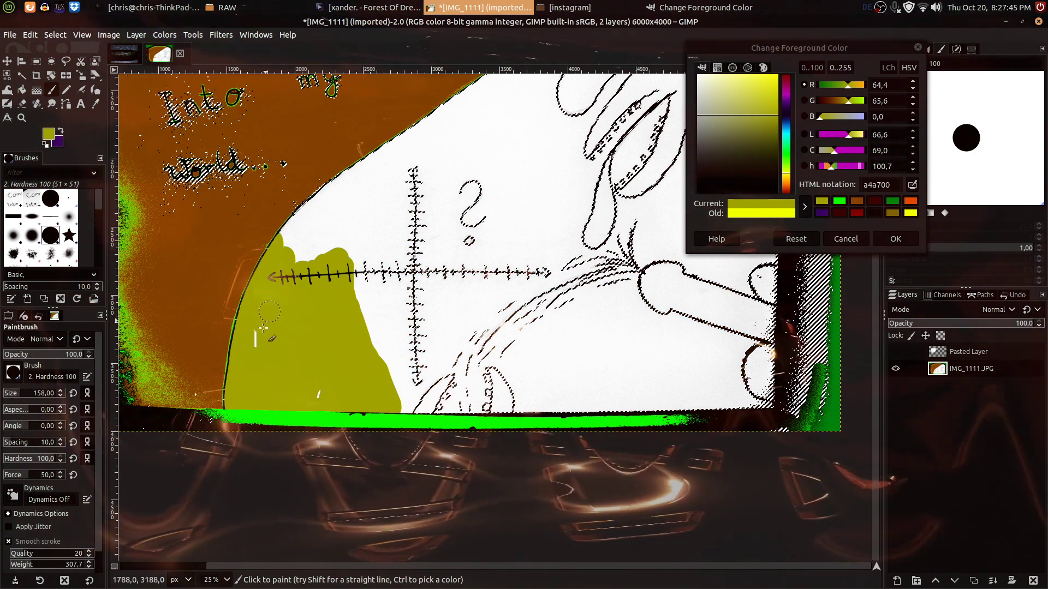
{"action": "left_click_drag", "start_coordinate": [275, 301], "coordinate": [380, 178]}
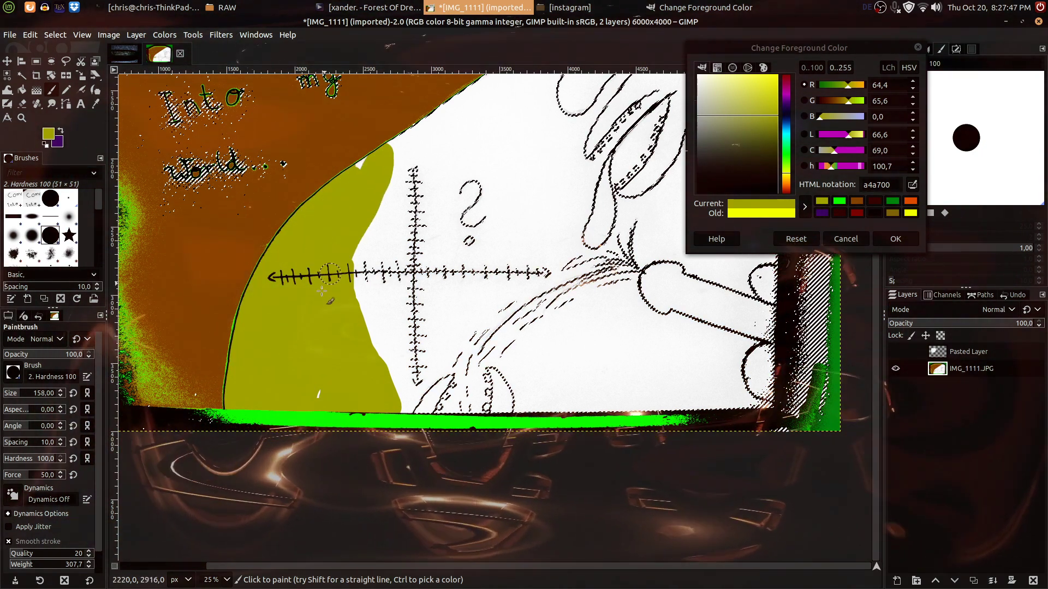
{"action": "mouse_move", "coordinate": [359, 256]}
{"action": "left_mouse_down"}
{"action": "mouse_move", "coordinate": [406, 176]}
{"action": "mouse_move", "coordinate": [412, 139]}
{"action": "left_mouse_up"}
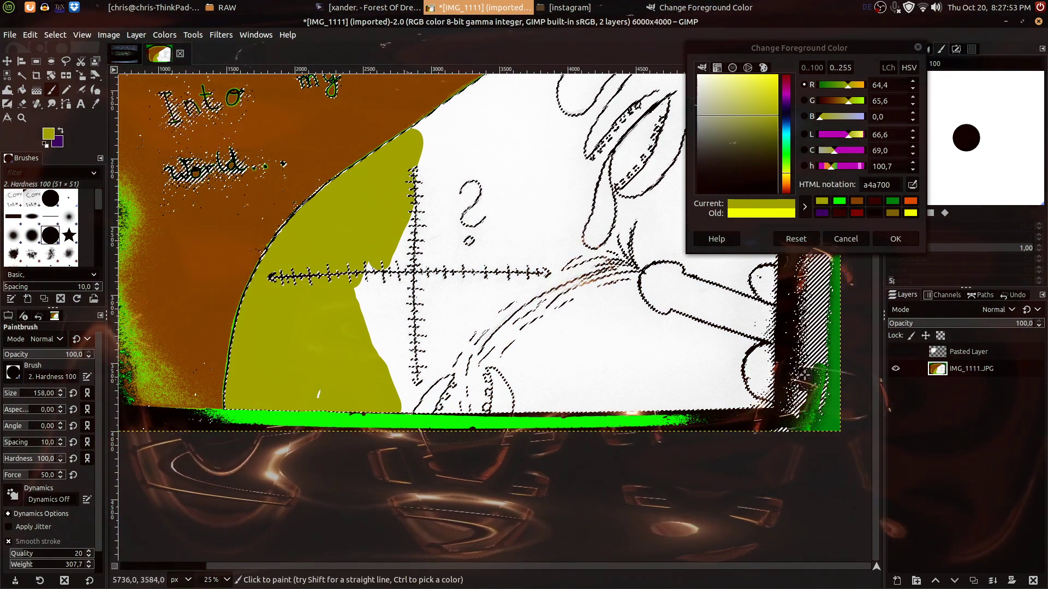
Paint olive over the speckled strip between the dark frame and the green edge on the right side of the image.
{"action": "scroll", "coordinate": [866, 376], "scroll_direction": "up", "scroll_amount": 5}
{"action": "scroll", "coordinate": [641, 243], "scroll_direction": "down", "scroll_amount": 3}
{"action": "mouse_move", "coordinate": [646, 219]}
{"action": "left_mouse_down"}
{"action": "mouse_move", "coordinate": [621, 313]}
{"action": "mouse_move", "coordinate": [621, 370]}
{"action": "mouse_move", "coordinate": [623, 349]}
{"action": "mouse_move", "coordinate": [632, 384]}
{"action": "mouse_move", "coordinate": [641, 373]}
{"action": "mouse_move", "coordinate": [641, 412]}
{"action": "left_mouse_up"}
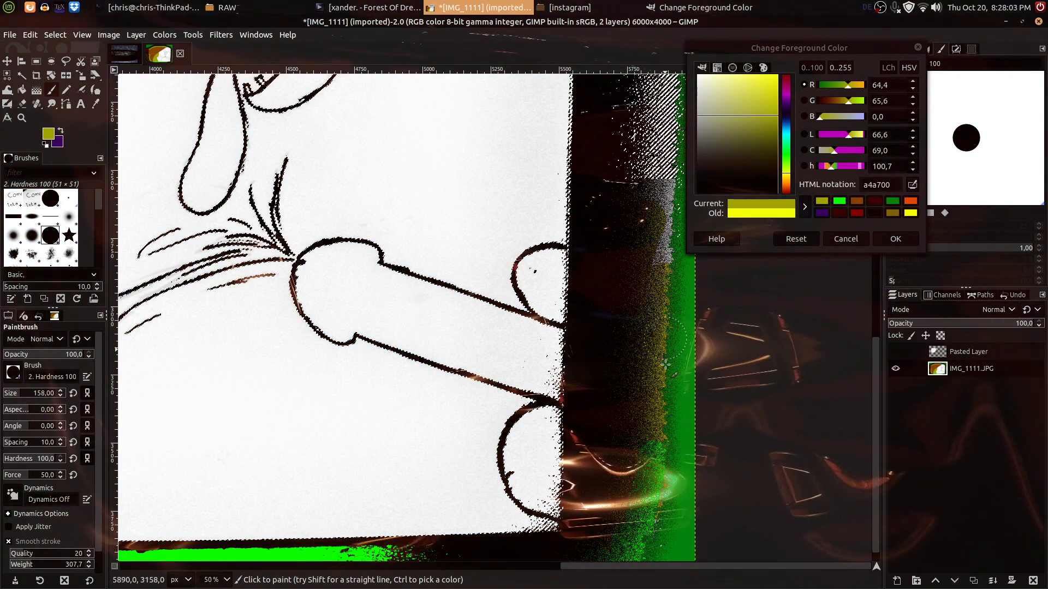
{"action": "scroll", "coordinate": [616, 426], "scroll_direction": "up", "scroll_amount": 5}
{"action": "scroll", "coordinate": [617, 426], "scroll_direction": "right", "scroll_amount": 1}
{"action": "mouse_move", "coordinate": [597, 383]}
{"action": "left_mouse_down"}
{"action": "mouse_move", "coordinate": [617, 323]}
{"action": "mouse_move", "coordinate": [598, 428]}
{"action": "left_mouse_up"}
{"action": "mouse_move", "coordinate": [589, 387]}
{"action": "left_mouse_down"}
{"action": "mouse_move", "coordinate": [612, 180]}
{"action": "mouse_move", "coordinate": [625, 297]}
{"action": "mouse_move", "coordinate": [634, 142]}
{"action": "left_mouse_up"}
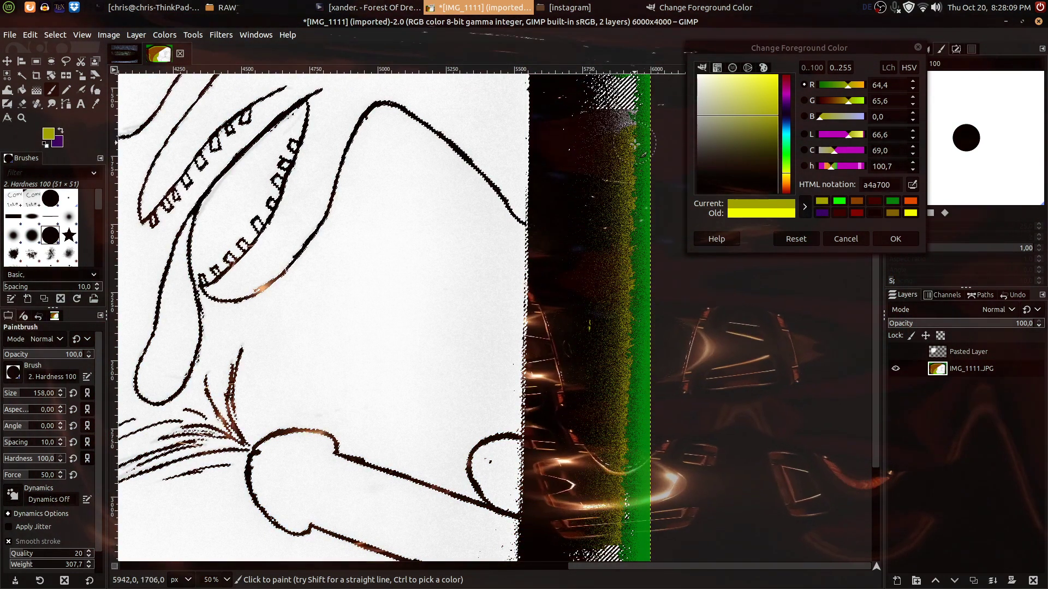
{"action": "scroll", "coordinate": [634, 142], "scroll_direction": "up", "scroll_amount": 6}
{"action": "scroll", "coordinate": [635, 142], "scroll_direction": "right", "scroll_amount": 1}
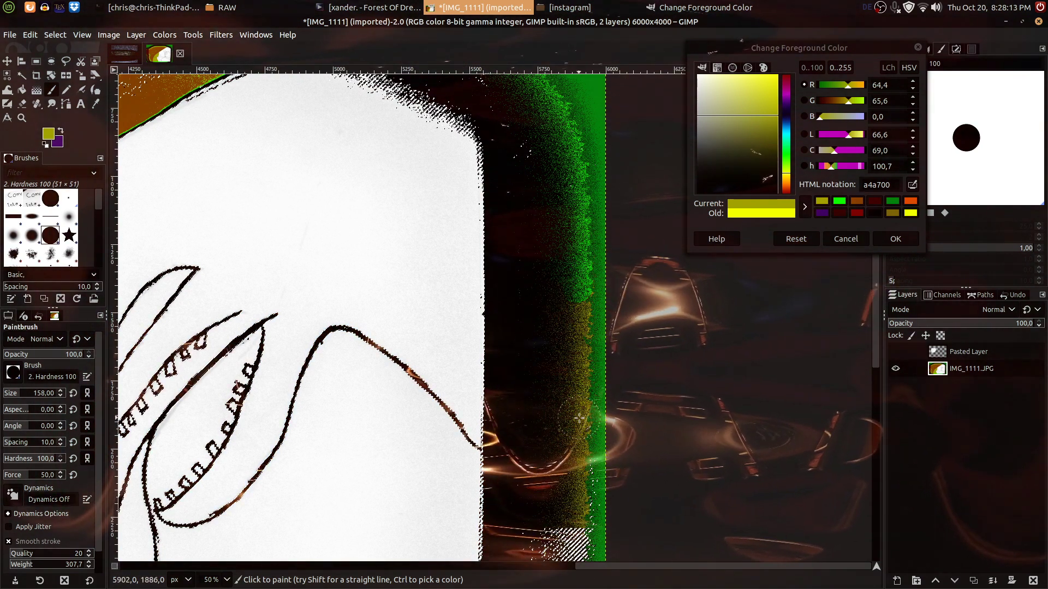
Paint an olive band along the upper edge of the white area below the dark corner, and undo the last two strokes.
{"action": "scroll", "coordinate": [471, 219], "scroll_direction": "up", "scroll_amount": 4}
{"action": "scroll", "coordinate": [471, 219], "scroll_direction": "left", "scroll_amount": 1}
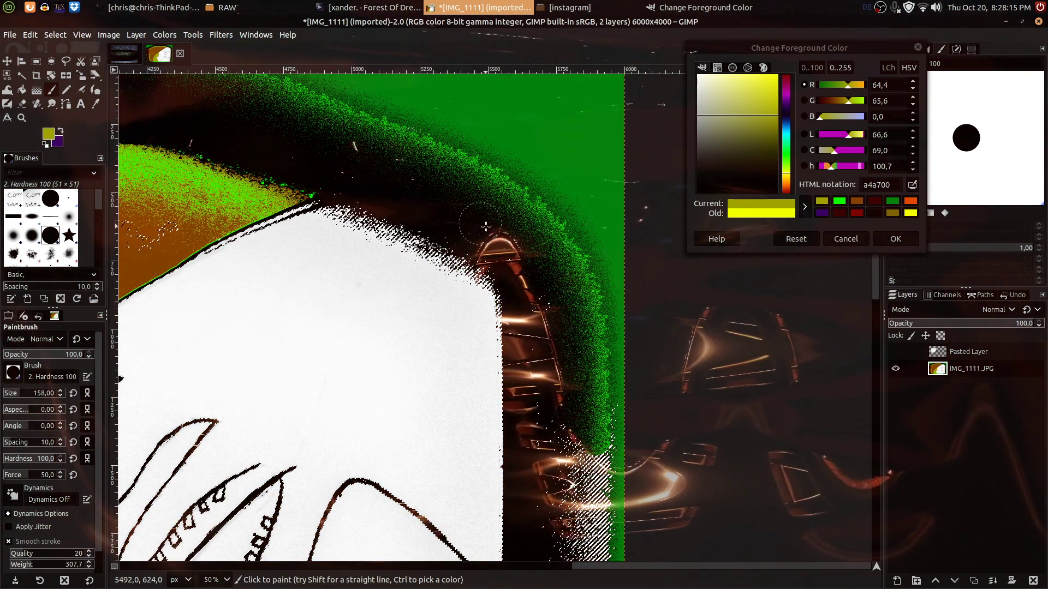
{"action": "scroll", "coordinate": [470, 219], "scroll_direction": "up", "scroll_amount": 2}
{"action": "scroll", "coordinate": [471, 218], "scroll_direction": "left", "scroll_amount": 4}
{"action": "mouse_move", "coordinate": [513, 270]}
{"action": "left_mouse_down"}
{"action": "mouse_move", "coordinate": [689, 369]}
{"action": "mouse_move", "coordinate": [669, 349]}
{"action": "mouse_move", "coordinate": [505, 306]}
{"action": "mouse_move", "coordinate": [419, 311]}
{"action": "mouse_move", "coordinate": [342, 349]}
{"action": "left_mouse_up"}
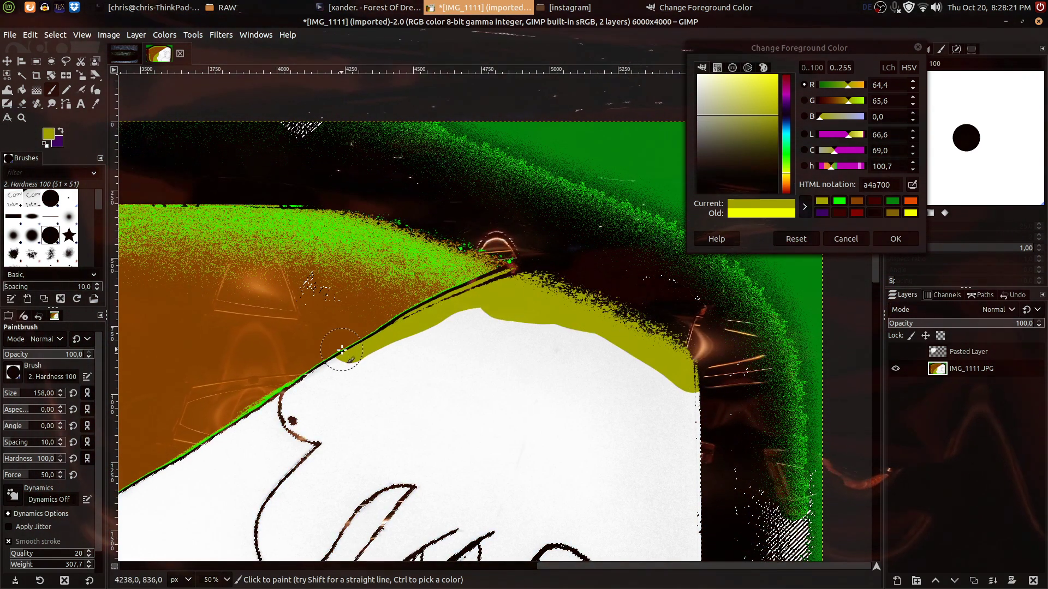
{"action": "key", "text": "ctrl+z"}
{"action": "key", "text": "ctrl+z"}
Extend the olive fill across the upper part of the crossed scales and around the question mark.
{"action": "mouse_move", "coordinate": [397, 397]}
{"action": "left_mouse_down"}
{"action": "mouse_move", "coordinate": [558, 247]}
{"action": "mouse_move", "coordinate": [600, 228]}
{"action": "left_mouse_up"}
{"action": "scroll", "coordinate": [447, 229], "scroll_direction": "up", "scroll_amount": 3}
{"action": "mouse_move", "coordinate": [466, 205]}
{"action": "left_mouse_down"}
{"action": "mouse_move", "coordinate": [458, 252]}
{"action": "mouse_move", "coordinate": [485, 346]}
{"action": "mouse_move", "coordinate": [229, 431]}
{"action": "mouse_move", "coordinate": [204, 459]}
{"action": "left_mouse_up"}
{"action": "mouse_move", "coordinate": [204, 459]}
{"action": "left_mouse_down"}
{"action": "mouse_move", "coordinate": [526, 241]}
{"action": "mouse_move", "coordinate": [323, 379]}
{"action": "mouse_move", "coordinate": [458, 303]}
{"action": "mouse_move", "coordinate": [361, 339]}
{"action": "mouse_move", "coordinate": [319, 468]}
{"action": "mouse_move", "coordinate": [347, 154]}
{"action": "mouse_move", "coordinate": [306, 404]}
{"action": "mouse_move", "coordinate": [470, 393]}
{"action": "mouse_move", "coordinate": [423, 302]}
{"action": "mouse_move", "coordinate": [278, 453]}
{"action": "mouse_move", "coordinate": [349, 480]}
{"action": "mouse_move", "coordinate": [290, 524]}
{"action": "mouse_move", "coordinate": [331, 418]}
{"action": "mouse_move", "coordinate": [521, 177]}
{"action": "left_mouse_up"}
{"action": "scroll", "coordinate": [321, 381], "scroll_direction": "down", "scroll_amount": 2}
{"action": "mouse_move", "coordinate": [477, 122]}
{"action": "left_mouse_down"}
{"action": "mouse_move", "coordinate": [367, 299]}
{"action": "mouse_move", "coordinate": [407, 385]}
{"action": "mouse_move", "coordinate": [288, 132]}
{"action": "left_mouse_up"}
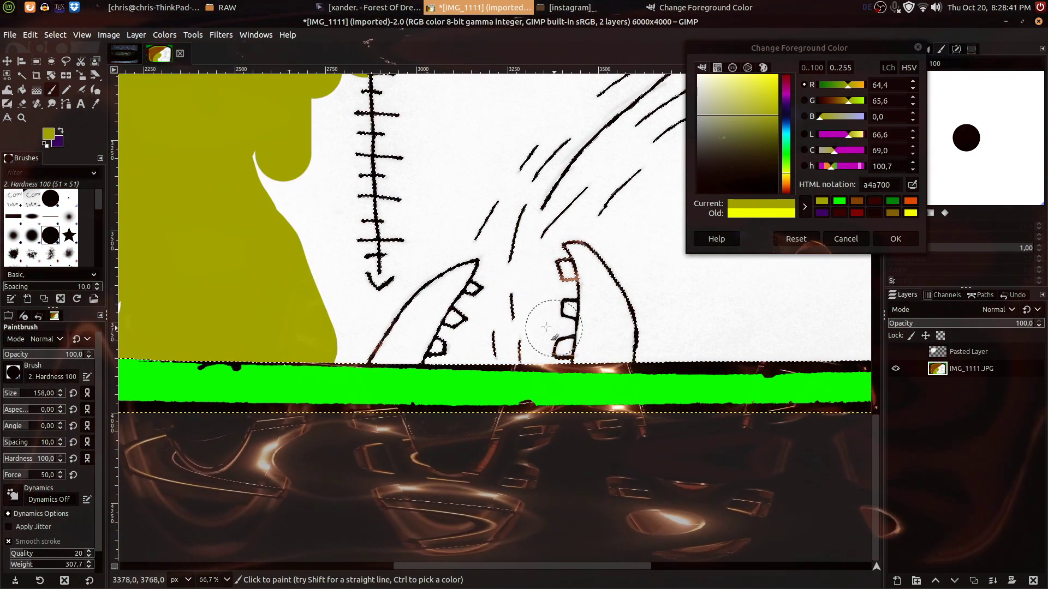
Paint olive over the curved band of dashed lines, from between the two toothed shapes up to the rounded tip.
{"action": "scroll", "coordinate": [486, 354], "scroll_direction": "up", "scroll_amount": 2}
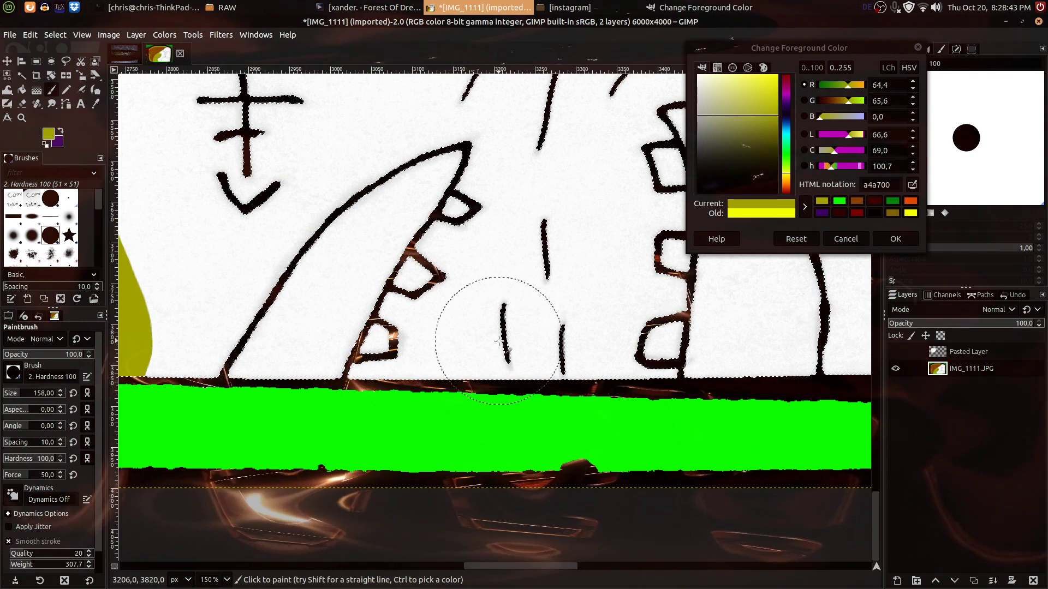
{"action": "mouse_move", "coordinate": [529, 338]}
{"action": "left_mouse_down"}
{"action": "mouse_move", "coordinate": [546, 172]}
{"action": "mouse_move", "coordinate": [493, 458]}
{"action": "mouse_move", "coordinate": [540, 254]}
{"action": "left_mouse_up"}
{"action": "left_click_drag", "start_coordinate": [540, 254], "coordinate": [271, 265]}
{"action": "mouse_move", "coordinate": [270, 267]}
{"action": "left_mouse_down"}
{"action": "mouse_move", "coordinate": [375, 203]}
{"action": "mouse_move", "coordinate": [397, 196]}
{"action": "mouse_move", "coordinate": [433, 227]}
{"action": "mouse_move", "coordinate": [309, 312]}
{"action": "left_mouse_up"}
{"action": "scroll", "coordinate": [415, 205], "scroll_direction": "down", "scroll_amount": 3, "text": "ctrl"}
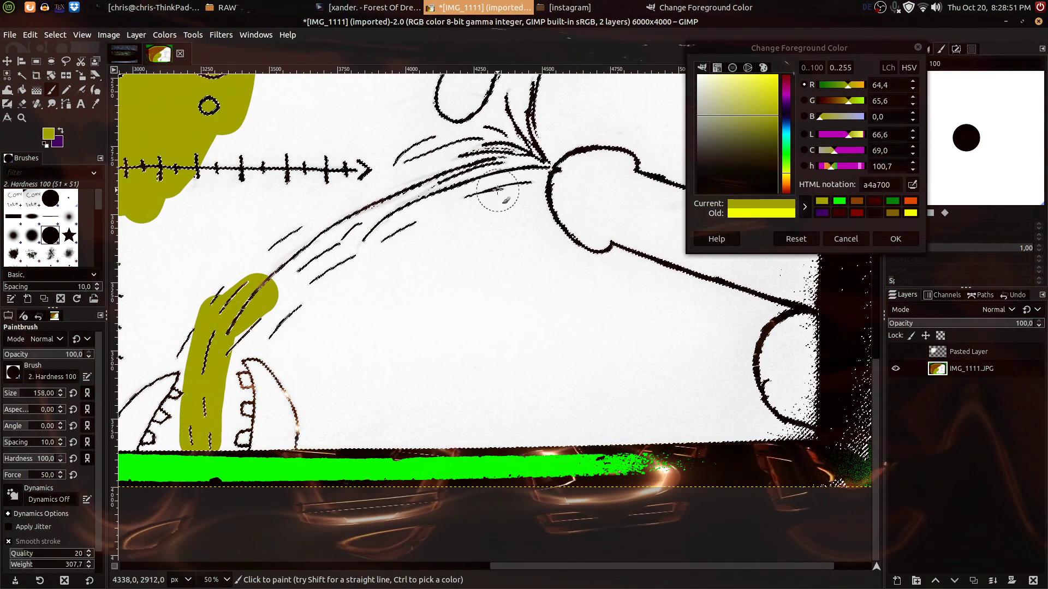
{"action": "scroll", "coordinate": [464, 275], "scroll_direction": "up", "scroll_amount": 5}
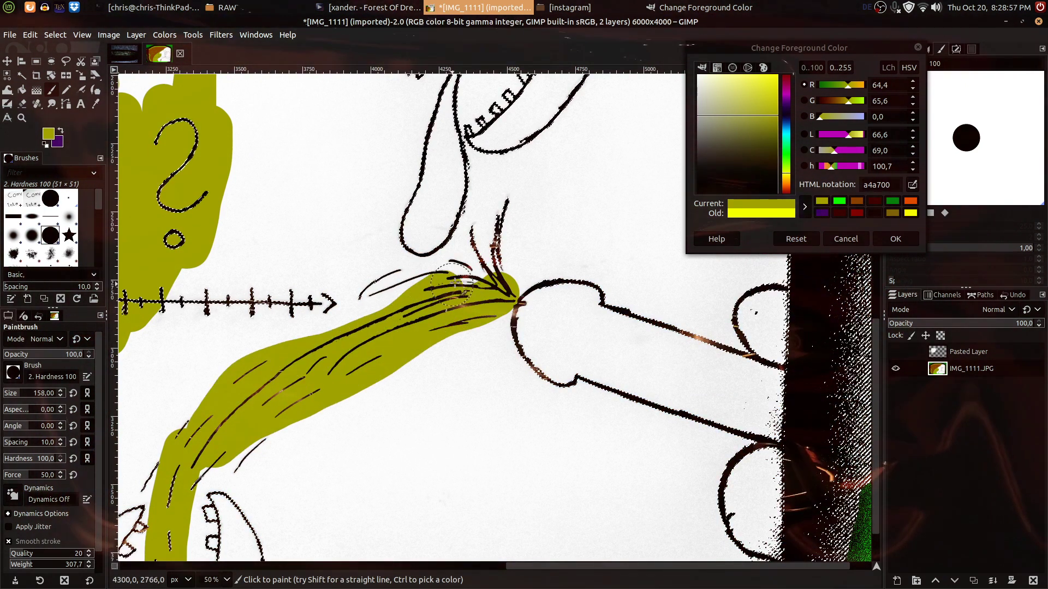
Paint olive around the lower round shape beside the dark frame and along the underside of the long diagonal outline.
{"action": "scroll", "coordinate": [455, 287], "scroll_direction": "down", "scroll_amount": 6}
{"action": "scroll", "coordinate": [565, 339], "scroll_direction": "right", "scroll_amount": 3}
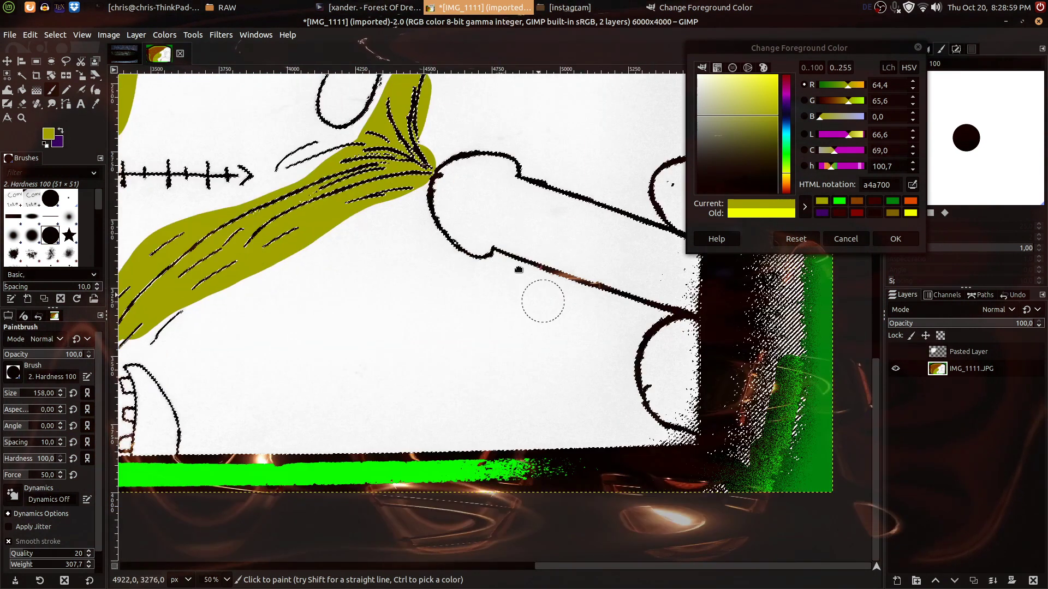
{"action": "scroll", "coordinate": [682, 410], "scroll_direction": "up", "scroll_amount": 2, "text": "ctrl"}
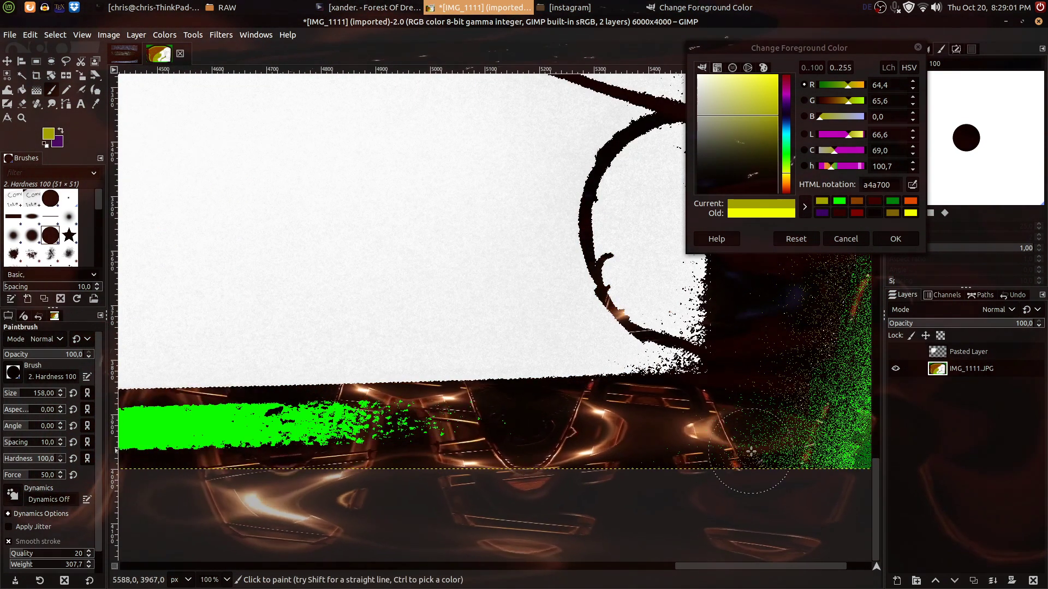
{"action": "mouse_move", "coordinate": [668, 371]}
{"action": "left_mouse_down"}
{"action": "mouse_move", "coordinate": [605, 368]}
{"action": "mouse_move", "coordinate": [562, 306]}
{"action": "mouse_move", "coordinate": [542, 214]}
{"action": "mouse_move", "coordinate": [547, 163]}
{"action": "mouse_move", "coordinate": [536, 298]}
{"action": "left_mouse_up"}
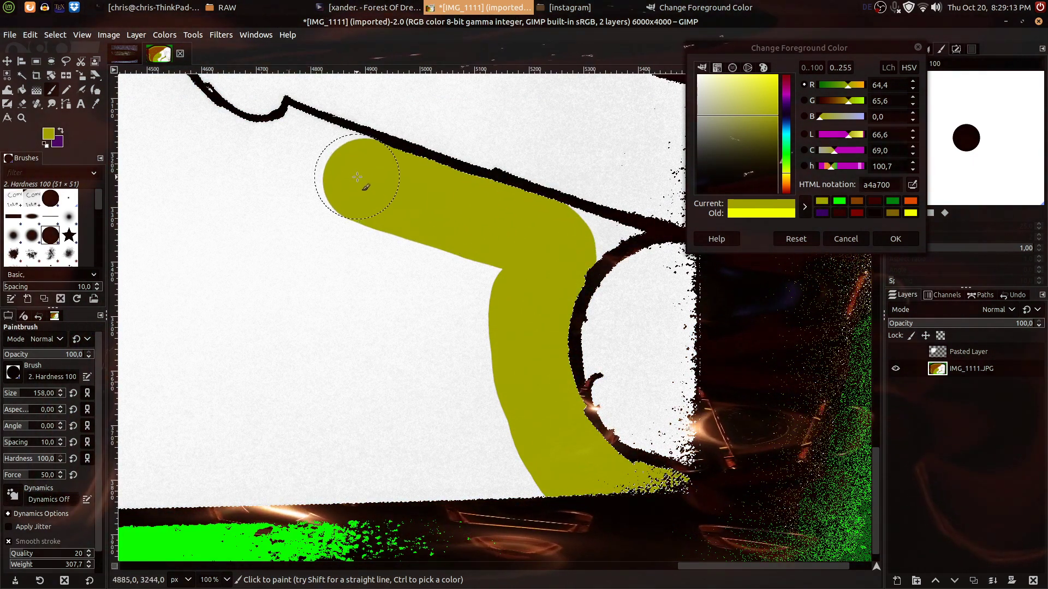
Reduce the brush size to 44 and paint olive along the outer lower edge of the rounded tip.
{"action": "left_click", "coordinate": [14, 392]}
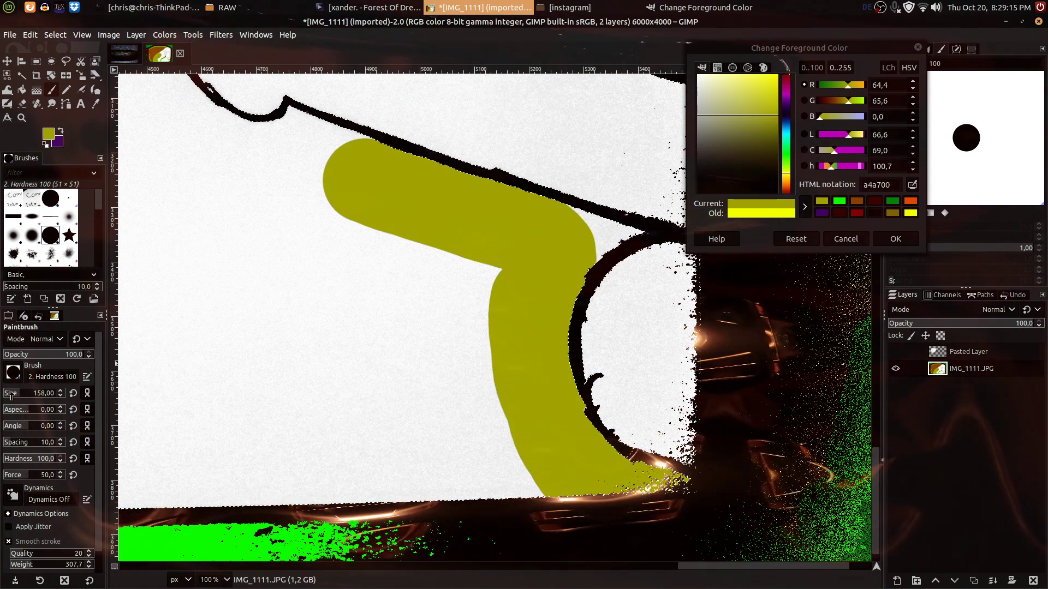
{"action": "scroll", "coordinate": [612, 233], "scroll_direction": "up", "scroll_amount": 3}
{"action": "left_click_drag", "start_coordinate": [604, 234], "coordinate": [460, 293]}
{"action": "mouse_move", "coordinate": [554, 291]}
{"action": "left_mouse_down"}
{"action": "mouse_move", "coordinate": [297, 224]}
{"action": "mouse_move", "coordinate": [374, 363]}
{"action": "mouse_move", "coordinate": [448, 335]}
{"action": "mouse_move", "coordinate": [437, 309]}
{"action": "mouse_move", "coordinate": [331, 334]}
{"action": "mouse_move", "coordinate": [729, 362]}
{"action": "left_mouse_up"}
{"action": "scroll", "coordinate": [601, 368], "scroll_direction": "down", "scroll_amount": 3}
{"action": "left_click_drag", "start_coordinate": [516, 480], "coordinate": [752, 533]}
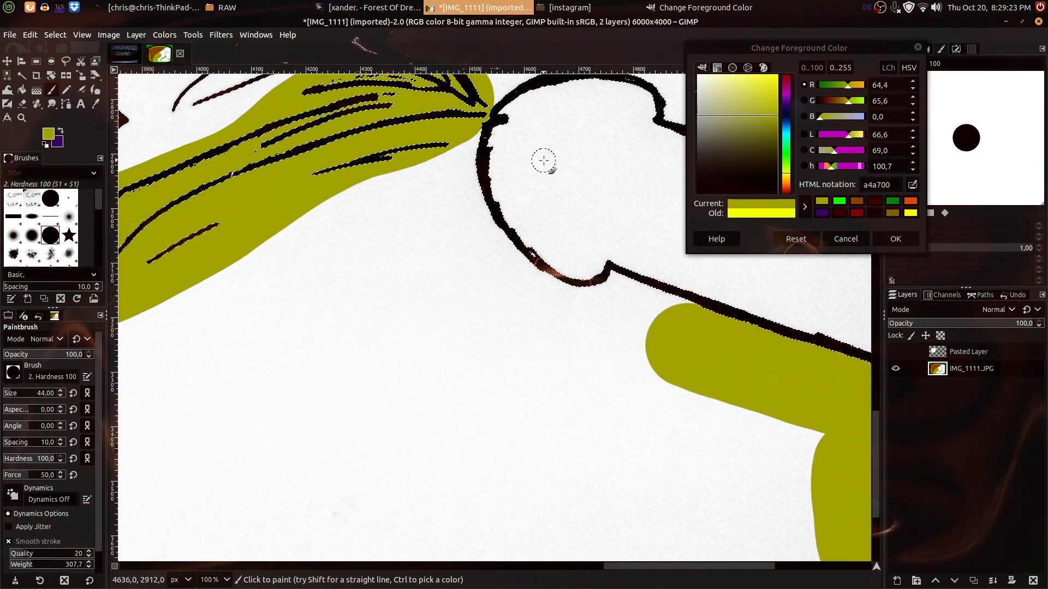
{"action": "scroll", "coordinate": [453, 146], "scroll_direction": "up", "scroll_amount": 2}
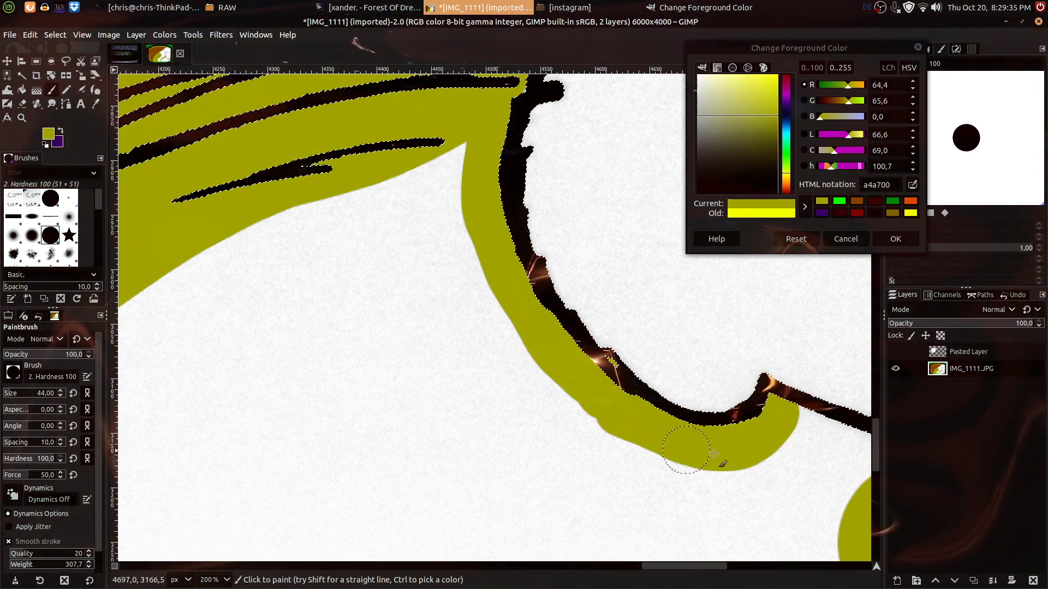
Paint olive from the notch at the rounded tip along the underside of the long diagonal outline to the existing fill.
{"action": "left_click_drag", "start_coordinate": [723, 456], "coordinate": [346, 379]}
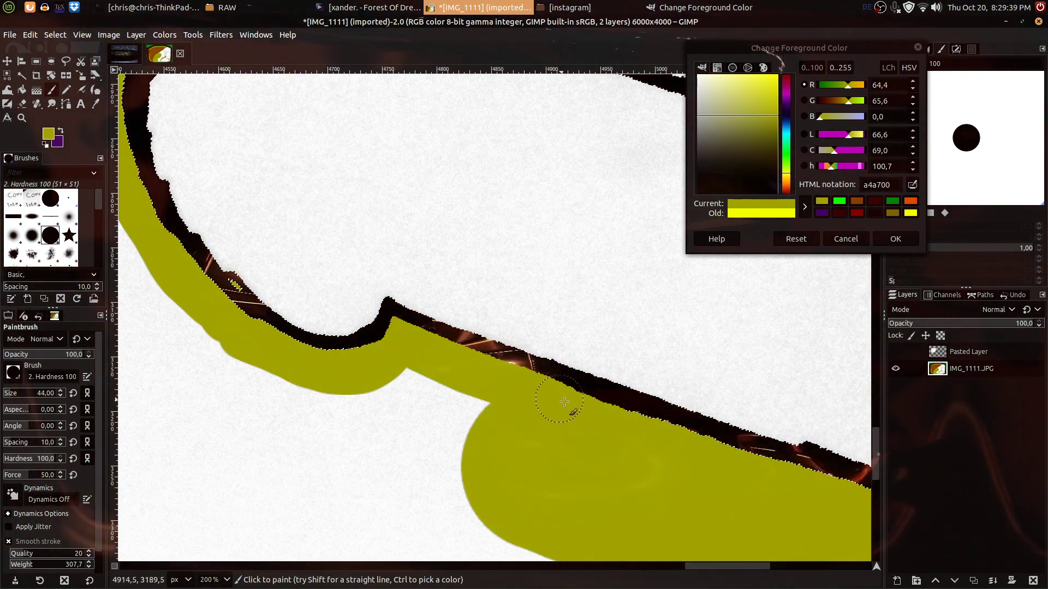
{"action": "left_click_drag", "start_coordinate": [141, 362], "coordinate": [392, 577]}
{"action": "left_click_drag", "start_coordinate": [554, 308], "coordinate": [491, 414]}
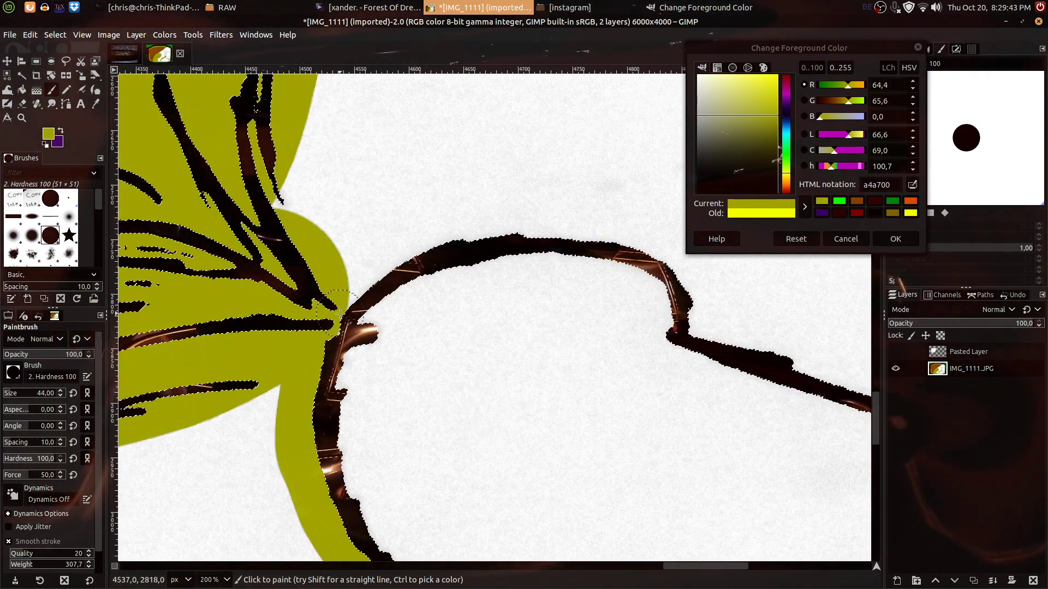
Paint olive over the top of the rounded tip and along the upper edge of the long diagonal outline.
{"action": "mouse_move", "coordinate": [354, 275]}
{"action": "left_mouse_down"}
{"action": "mouse_move", "coordinate": [443, 232]}
{"action": "mouse_move", "coordinate": [512, 218]}
{"action": "mouse_move", "coordinate": [632, 230]}
{"action": "mouse_move", "coordinate": [326, 177]}
{"action": "left_mouse_up"}
{"action": "left_click_drag", "start_coordinate": [325, 178], "coordinate": [332, 179]}
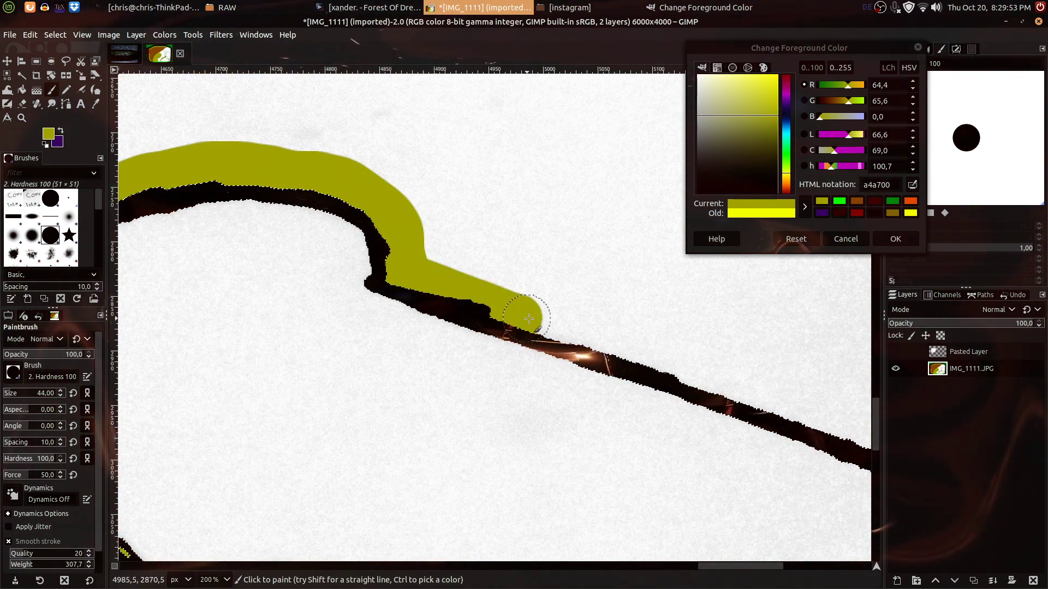
{"action": "left_click_drag", "start_coordinate": [668, 351], "coordinate": [276, 194]}
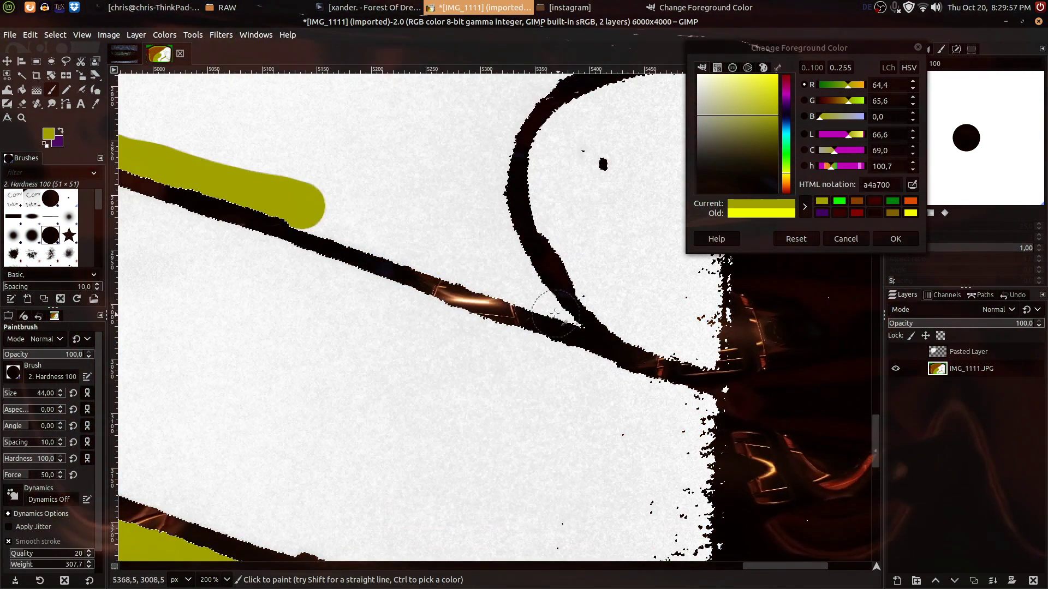
{"action": "mouse_move", "coordinate": [550, 310]}
{"action": "left_mouse_down"}
{"action": "mouse_move", "coordinate": [425, 251]}
{"action": "mouse_move", "coordinate": [295, 214]}
{"action": "left_mouse_up"}
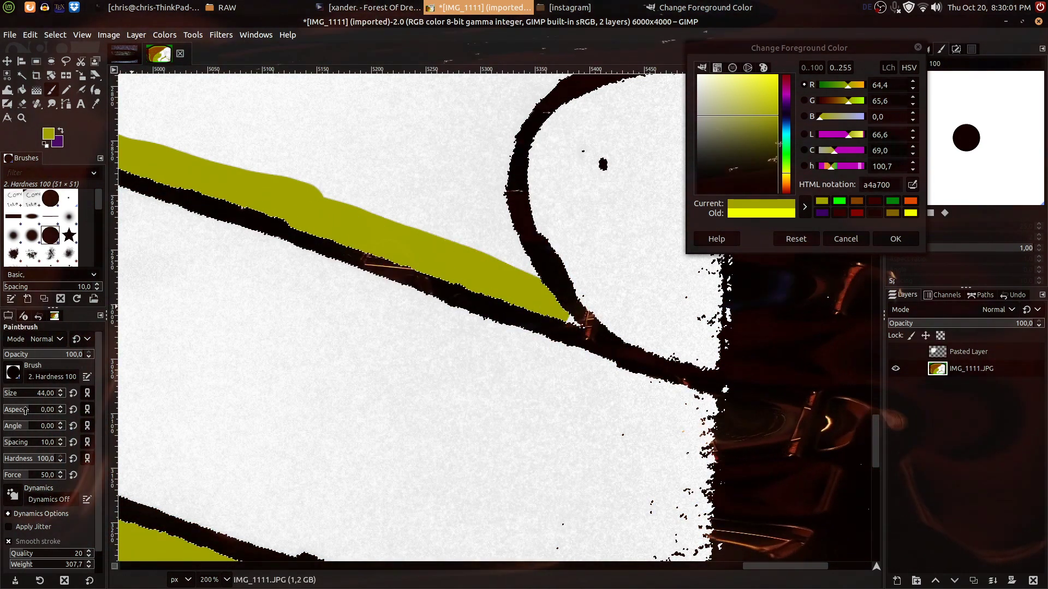
Reduce the brush size to 29 and paint olive into the narrow corner and around the upper round shape beside the dark frame.
{"action": "scroll", "coordinate": [29, 394], "scroll_direction": "down", "scroll_amount": 9}
{"action": "scroll", "coordinate": [533, 328], "scroll_direction": "up", "scroll_amount": 1}
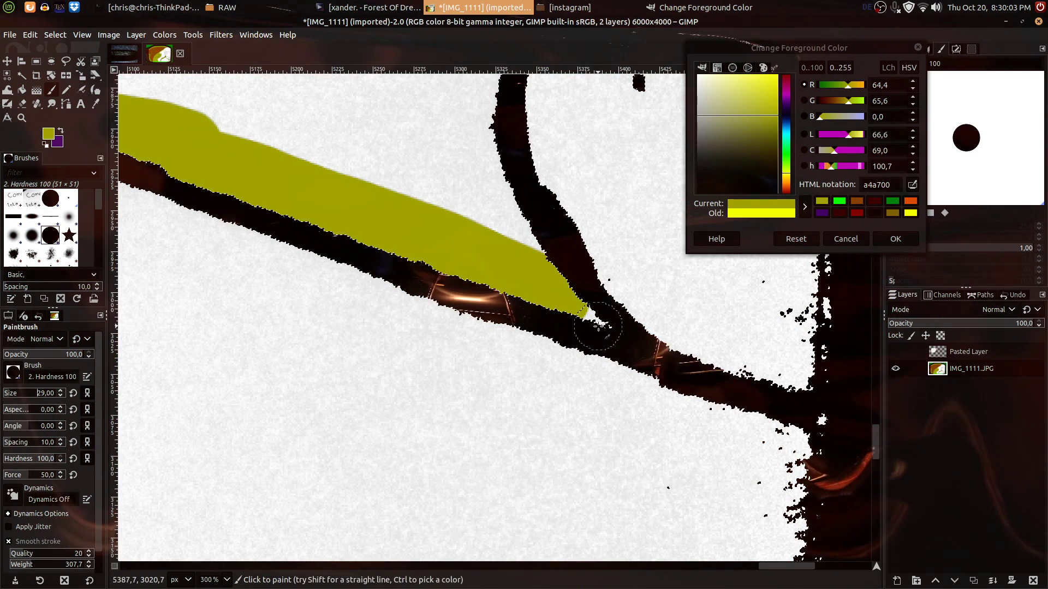
{"action": "left_click_drag", "start_coordinate": [596, 331], "coordinate": [566, 304]}
{"action": "left_click_drag", "start_coordinate": [519, 210], "coordinate": [397, 328]}
{"action": "mouse_move", "coordinate": [419, 375]}
{"action": "left_mouse_down"}
{"action": "mouse_move", "coordinate": [365, 271]}
{"action": "mouse_move", "coordinate": [365, 169]}
{"action": "mouse_move", "coordinate": [372, 137]}
{"action": "left_mouse_up"}
{"action": "scroll", "coordinate": [392, 129], "scroll_direction": "down", "scroll_amount": 2}
{"action": "scroll", "coordinate": [432, 180], "scroll_direction": "up", "scroll_amount": 2}
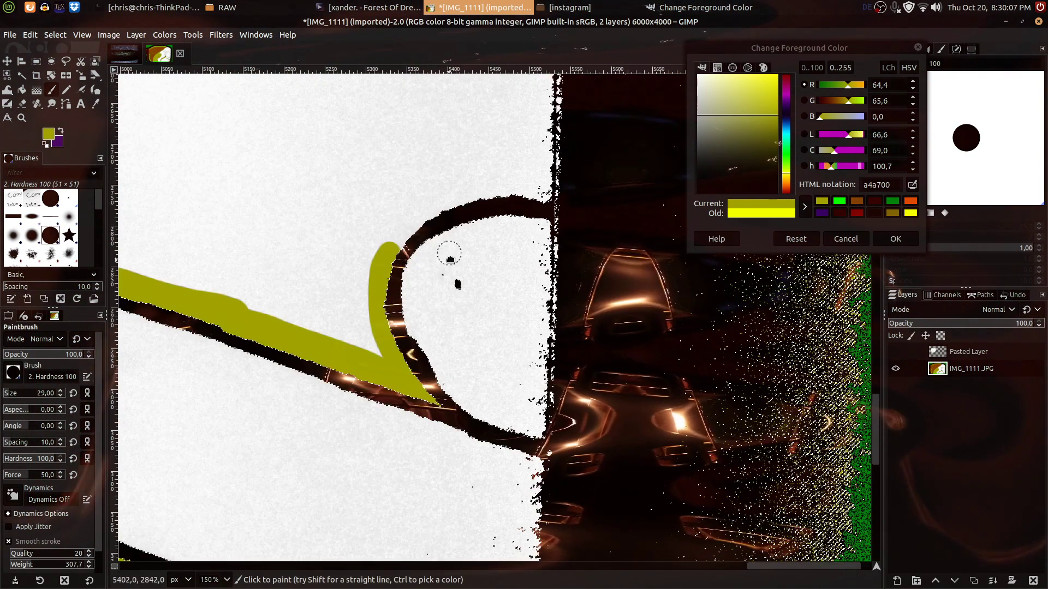
{"action": "mouse_move", "coordinate": [552, 201]}
{"action": "left_mouse_down"}
{"action": "mouse_move", "coordinate": [453, 194]}
{"action": "mouse_move", "coordinate": [400, 232]}
{"action": "mouse_move", "coordinate": [388, 264]}
{"action": "left_mouse_up"}
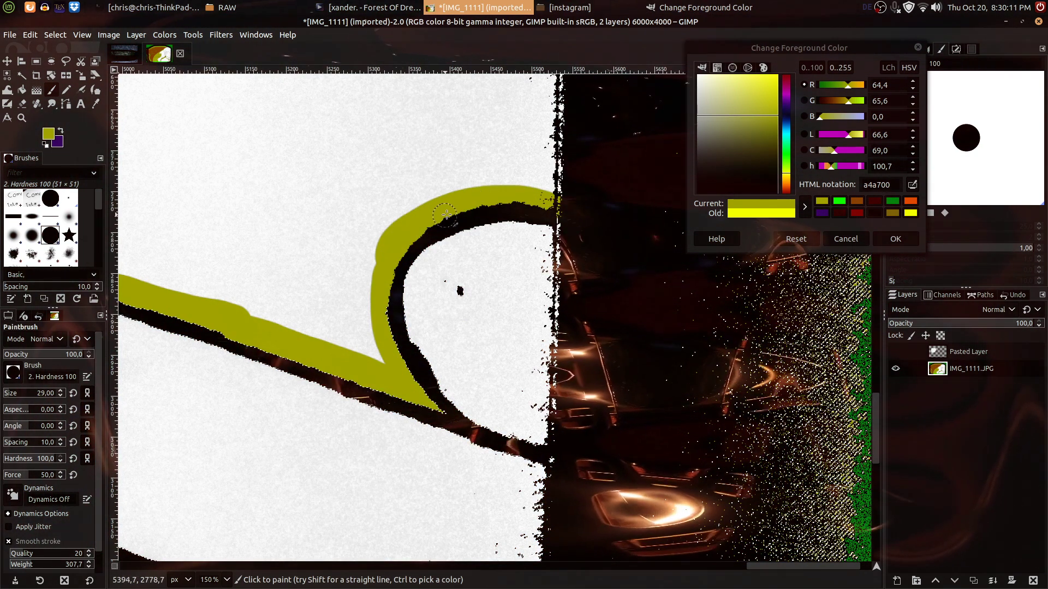
Enlarge the brush to 91 and then 142, painting olive up along the dark frame's edge above the upper round shape.
{"action": "scroll", "coordinate": [614, 163], "scroll_direction": "down", "scroll_amount": 2}
{"action": "scroll", "coordinate": [601, 235], "scroll_direction": "up", "scroll_amount": 5}
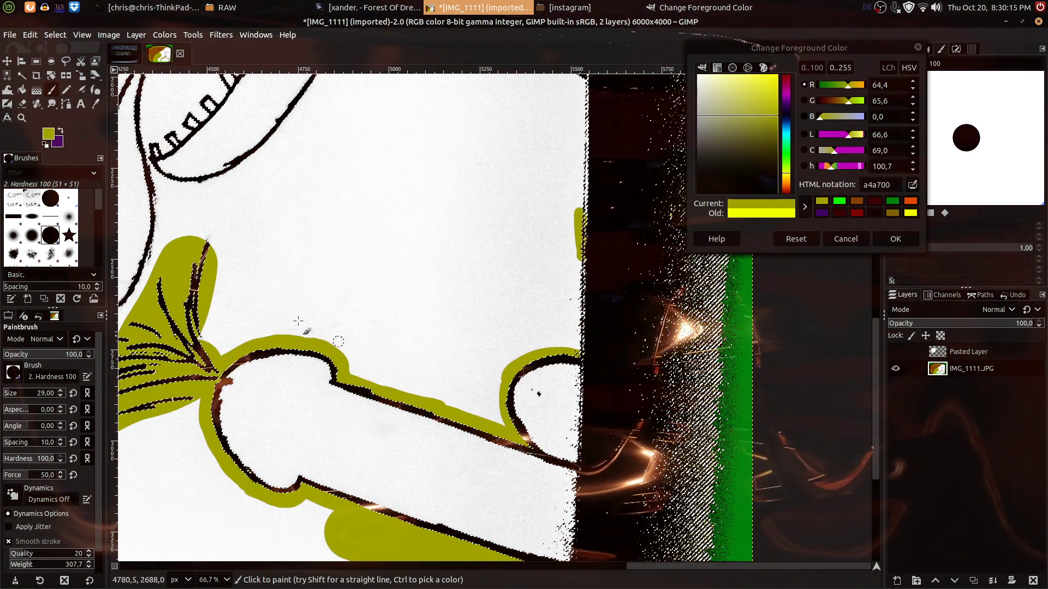
{"action": "scroll", "coordinate": [15, 398], "scroll_direction": "up", "scroll_amount": 2}
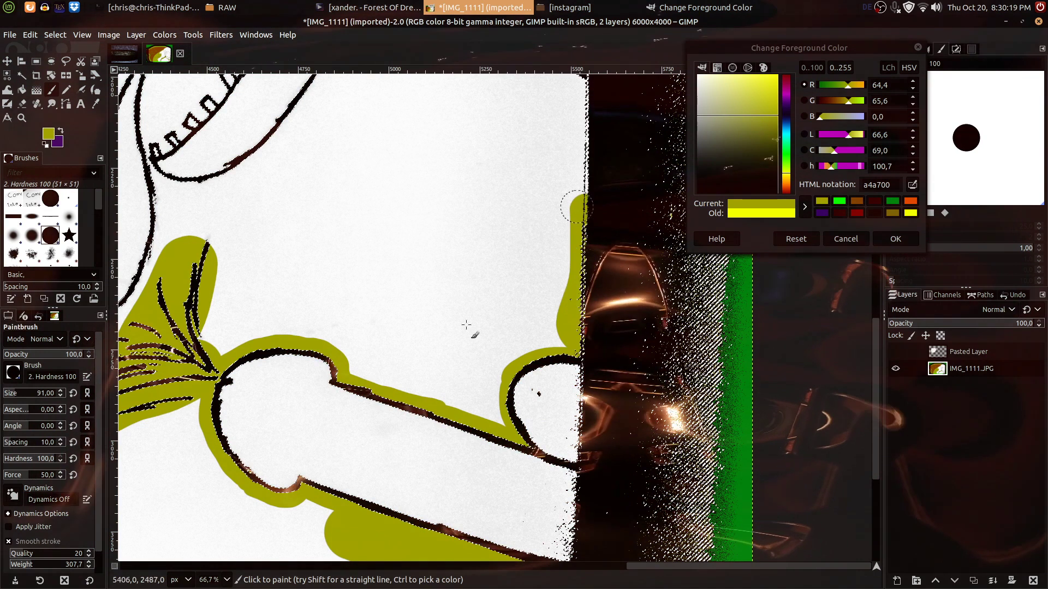
{"action": "left_click", "coordinate": [22, 392]}
{"action": "left_click_drag", "start_coordinate": [553, 190], "coordinate": [512, 355]}
{"action": "scroll", "coordinate": [530, 274], "scroll_direction": "up", "scroll_amount": 3}
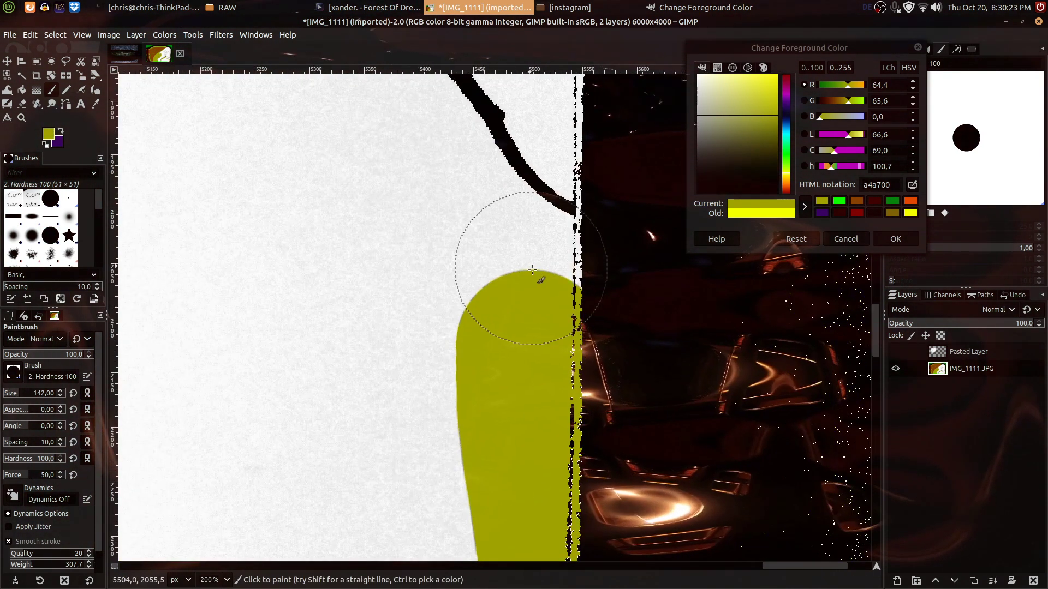
Paint olive from the frame edge along the inside of the peaked outline and down beneath the larger toothed shape.
{"action": "mouse_move", "coordinate": [533, 273]}
{"action": "left_mouse_down"}
{"action": "mouse_move", "coordinate": [553, 373]}
{"action": "mouse_move", "coordinate": [541, 391]}
{"action": "mouse_move", "coordinate": [487, 285]}
{"action": "mouse_move", "coordinate": [478, 238]}
{"action": "mouse_move", "coordinate": [486, 244]}
{"action": "mouse_move", "coordinate": [429, 166]}
{"action": "mouse_move", "coordinate": [587, 497]}
{"action": "mouse_move", "coordinate": [533, 424]}
{"action": "mouse_move", "coordinate": [462, 361]}
{"action": "mouse_move", "coordinate": [484, 373]}
{"action": "mouse_move", "coordinate": [421, 296]}
{"action": "mouse_move", "coordinate": [304, 211]}
{"action": "mouse_move", "coordinate": [516, 343]}
{"action": "mouse_move", "coordinate": [390, 256]}
{"action": "mouse_move", "coordinate": [375, 259]}
{"action": "mouse_move", "coordinate": [289, 412]}
{"action": "mouse_move", "coordinate": [273, 481]}
{"action": "mouse_move", "coordinate": [395, 183]}
{"action": "mouse_move", "coordinate": [365, 298]}
{"action": "left_mouse_up"}
{"action": "mouse_move", "coordinate": [334, 359]}
{"action": "left_mouse_down"}
{"action": "mouse_move", "coordinate": [283, 464]}
{"action": "mouse_move", "coordinate": [287, 442]}
{"action": "mouse_move", "coordinate": [290, 468]}
{"action": "mouse_move", "coordinate": [609, 175]}
{"action": "mouse_move", "coordinate": [594, 194]}
{"action": "mouse_move", "coordinate": [580, 183]}
{"action": "mouse_move", "coordinate": [547, 216]}
{"action": "mouse_move", "coordinate": [523, 264]}
{"action": "mouse_move", "coordinate": [427, 370]}
{"action": "mouse_move", "coordinate": [440, 352]}
{"action": "mouse_move", "coordinate": [339, 421]}
{"action": "mouse_move", "coordinate": [214, 460]}
{"action": "left_mouse_up"}
{"action": "left_click_drag", "start_coordinate": [517, 394], "coordinate": [448, 247]}
{"action": "scroll", "coordinate": [449, 262], "scroll_direction": "down", "scroll_amount": 4}
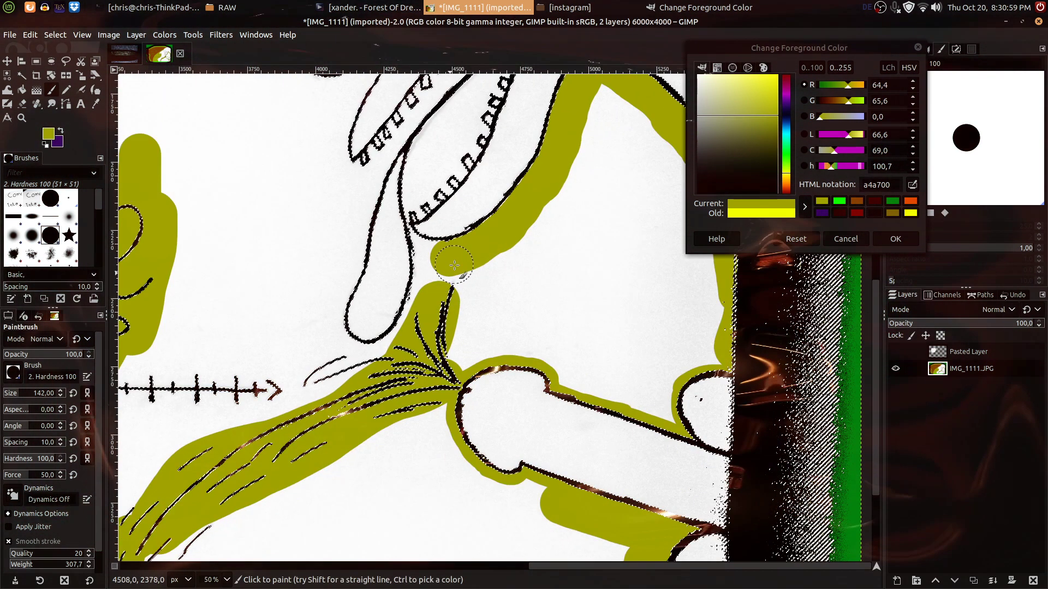
Paint olive around the lower end of the elongated loop, joining the dashed band with the fill beneath the larger toothed shape.
{"action": "scroll", "coordinate": [524, 163], "scroll_direction": "up", "scroll_amount": 5}
{"action": "scroll", "coordinate": [514, 207], "scroll_direction": "right", "scroll_amount": 1}
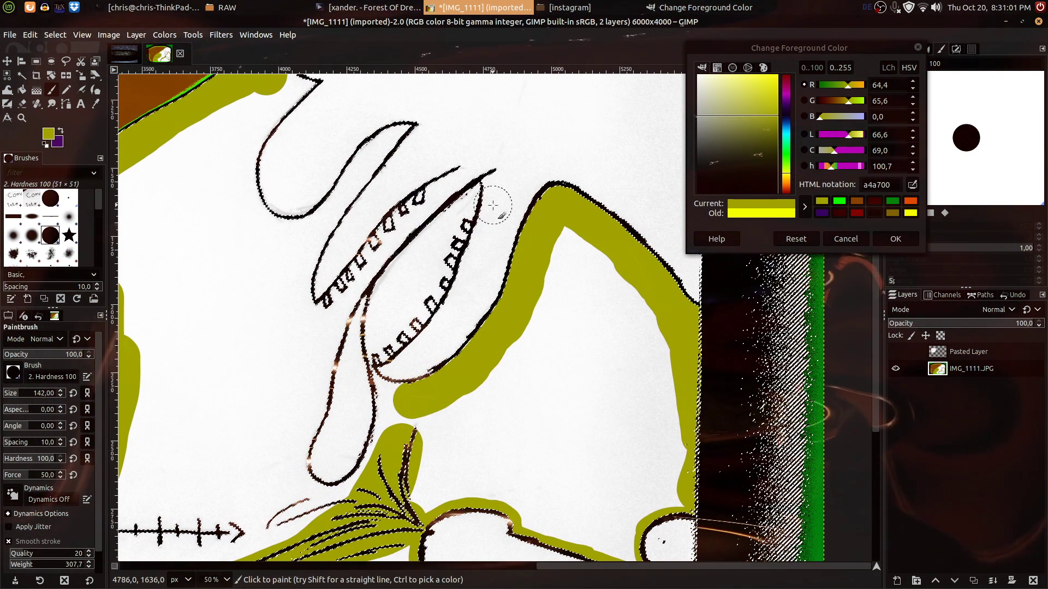
{"action": "scroll", "coordinate": [523, 295], "scroll_direction": "down", "scroll_amount": 3}
{"action": "scroll", "coordinate": [524, 295], "scroll_direction": "left", "scroll_amount": 3}
{"action": "scroll", "coordinate": [430, 257], "scroll_direction": "down", "scroll_amount": 3}
{"action": "scroll", "coordinate": [431, 257], "scroll_direction": "left", "scroll_amount": 5}
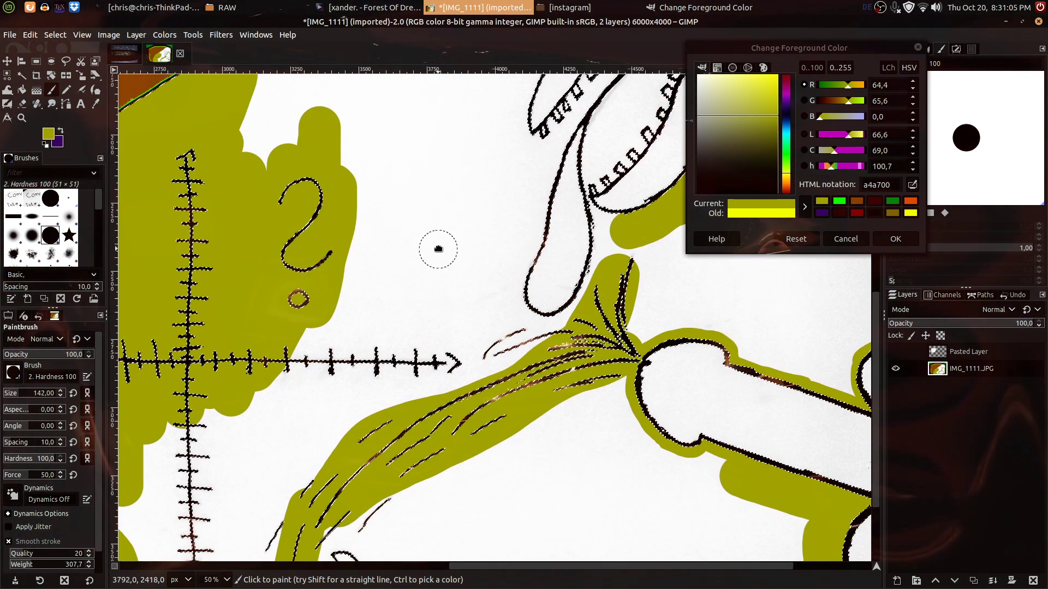
{"action": "scroll", "coordinate": [592, 303], "scroll_direction": "up", "scroll_amount": 3}
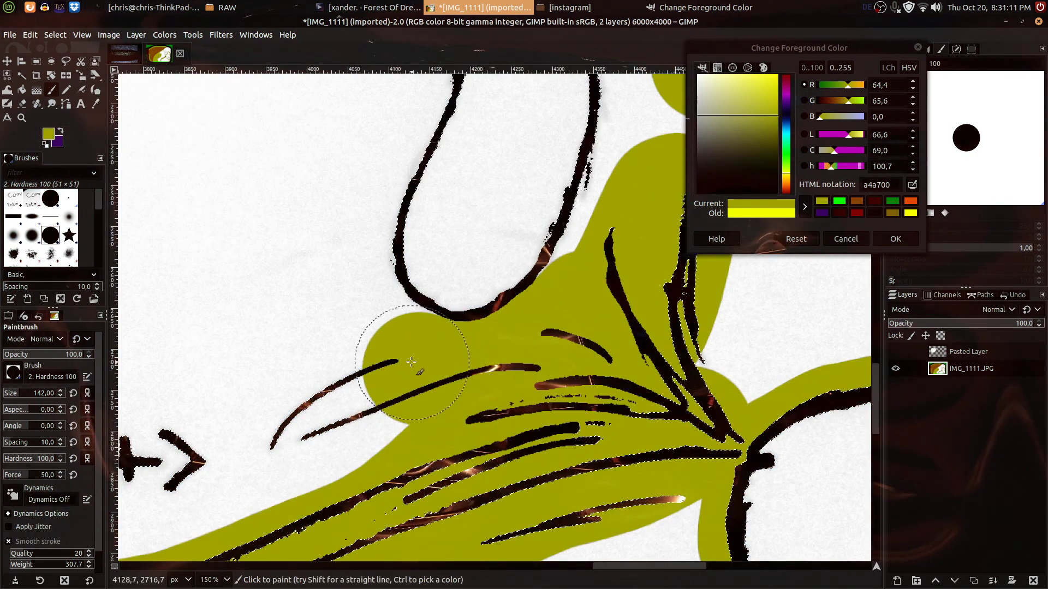
{"action": "mouse_move", "coordinate": [369, 323]}
{"action": "left_mouse_down"}
{"action": "mouse_move", "coordinate": [346, 286]}
{"action": "mouse_move", "coordinate": [342, 205]}
{"action": "left_mouse_up"}
{"action": "left_click_drag", "start_coordinate": [586, 201], "coordinate": [431, 299]}
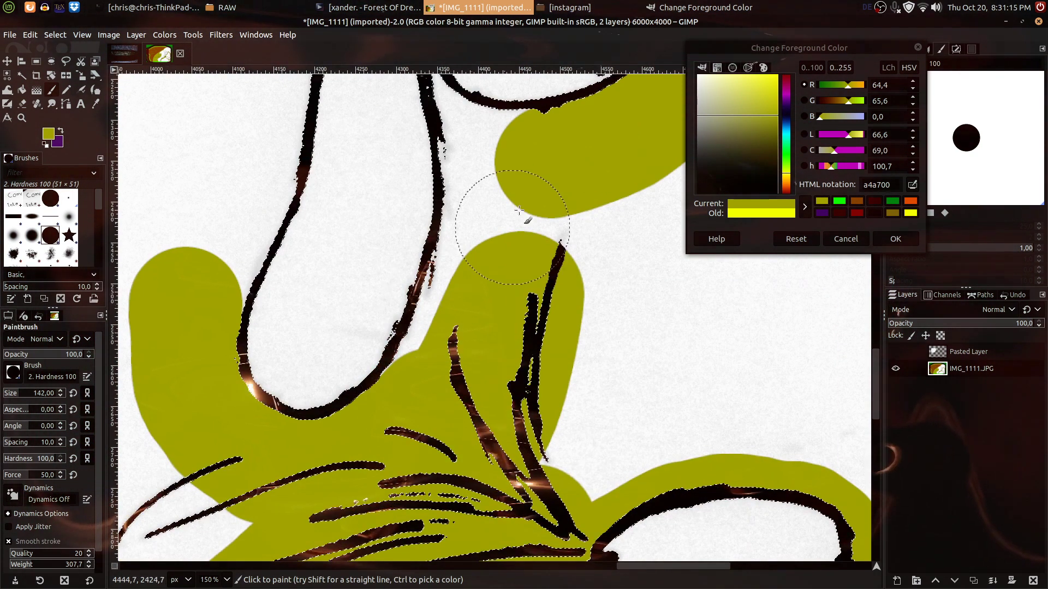
{"action": "left_click_drag", "start_coordinate": [533, 182], "coordinate": [494, 186]}
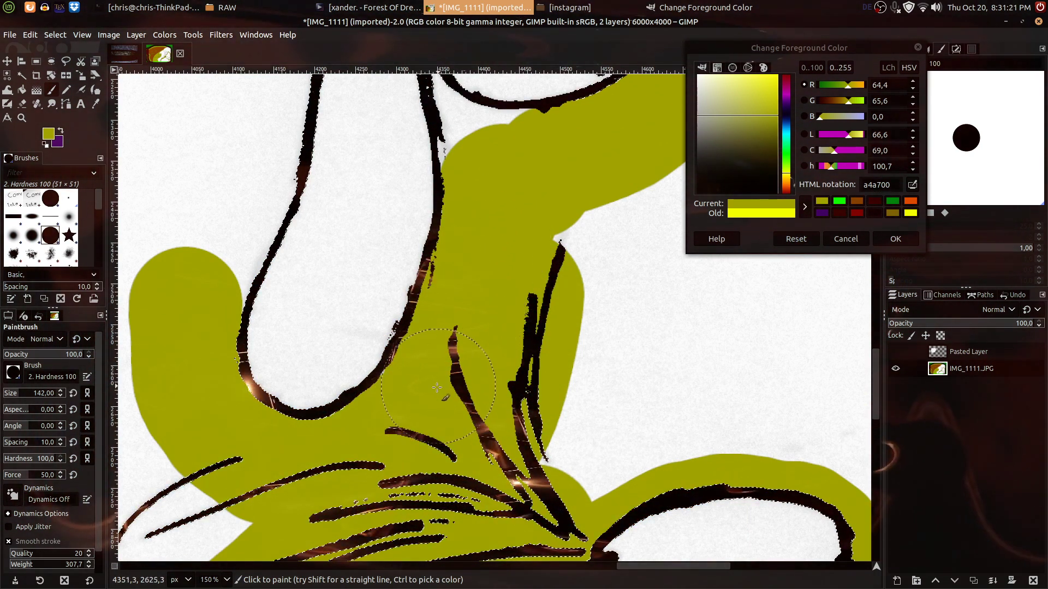
{"action": "left_click_drag", "start_coordinate": [210, 535], "coordinate": [465, 250]}
{"action": "mouse_move", "coordinate": [544, 363]}
{"action": "left_mouse_down"}
{"action": "mouse_move", "coordinate": [527, 391]}
{"action": "mouse_move", "coordinate": [575, 477]}
{"action": "left_mouse_up"}
Set the brush size to 16 and paint olive inside the pointed tip above the toothed shapes, along its upper outline.
{"action": "scroll", "coordinate": [575, 477], "scroll_direction": "down", "scroll_amount": 1}
{"action": "scroll", "coordinate": [469, 398], "scroll_direction": "down", "scroll_amount": 1, "text": "ctrl"}
{"action": "scroll", "coordinate": [495, 276], "scroll_direction": "up", "scroll_amount": 2}
{"action": "scroll", "coordinate": [515, 495], "scroll_direction": "up", "scroll_amount": 4}
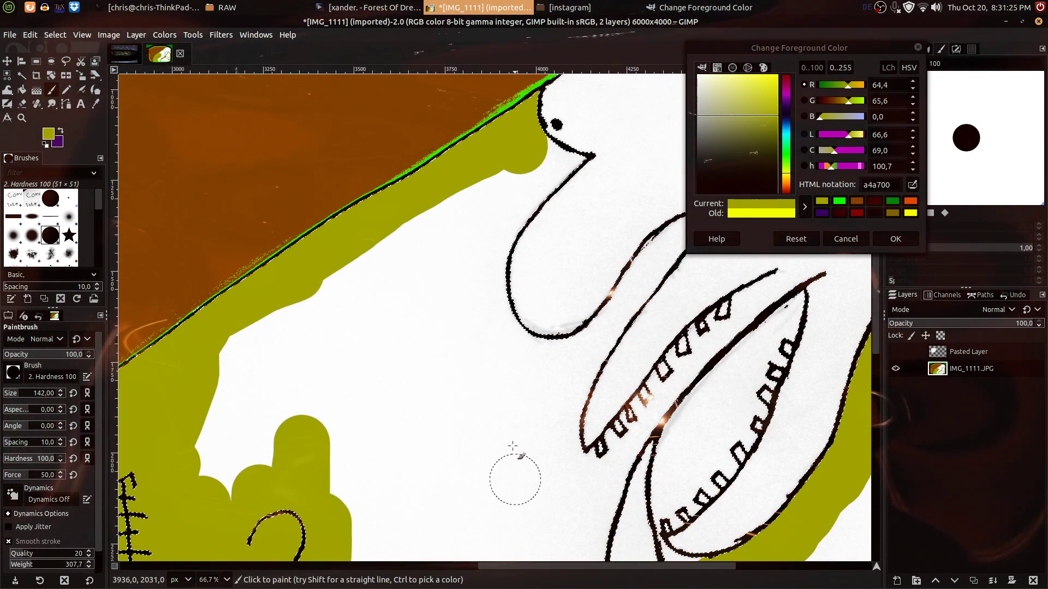
{"action": "left_click", "coordinate": [8, 393]}
{"action": "scroll", "coordinate": [660, 229], "scroll_direction": "up", "scroll_amount": 5, "text": "ctrl"}
{"action": "mouse_move", "coordinate": [800, 282]}
{"action": "left_mouse_down"}
{"action": "mouse_move", "coordinate": [396, 170]}
{"action": "mouse_move", "coordinate": [330, 385]}
{"action": "left_mouse_up"}
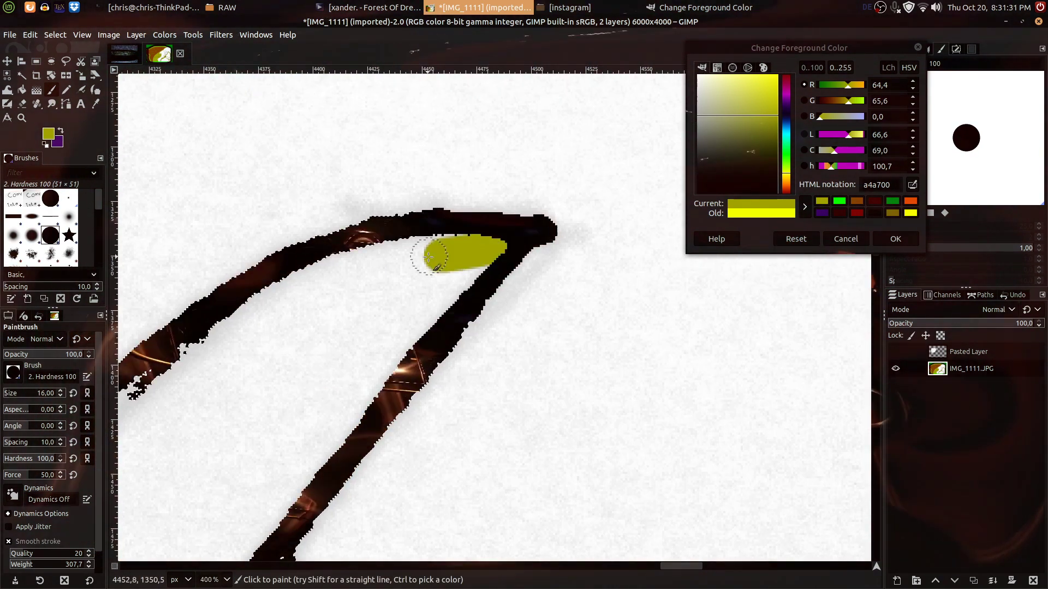
{"action": "mouse_move", "coordinate": [325, 281]}
{"action": "left_mouse_down"}
{"action": "mouse_move", "coordinate": [299, 292]}
{"action": "mouse_move", "coordinate": [356, 260]}
{"action": "mouse_move", "coordinate": [250, 309]}
{"action": "mouse_move", "coordinate": [156, 385]}
{"action": "left_mouse_up"}
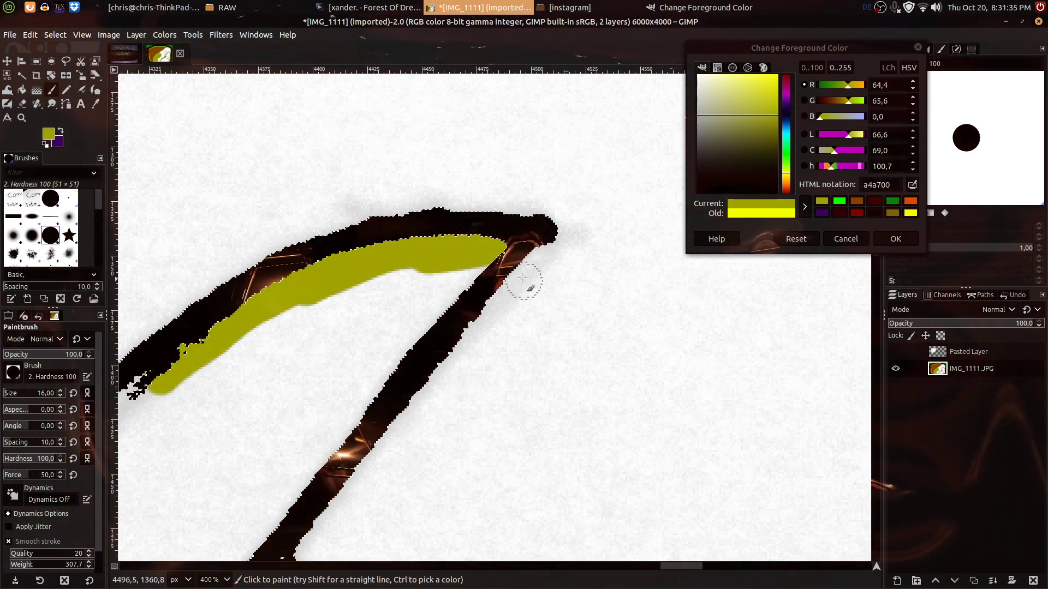
Paint olive along the lower outline of the pointed tip and extend the strip along its upper outline past the black specks.
{"action": "left_click_drag", "start_coordinate": [461, 276], "coordinate": [442, 305]}
{"action": "left_click_drag", "start_coordinate": [365, 391], "coordinate": [278, 493]}
{"action": "scroll", "coordinate": [278, 494], "scroll_direction": "down", "scroll_amount": 4}
{"action": "scroll", "coordinate": [278, 494], "scroll_direction": "left", "scroll_amount": 2}
{"action": "mouse_move", "coordinate": [412, 281]}
{"action": "left_mouse_down"}
{"action": "mouse_move", "coordinate": [352, 376]}
{"action": "mouse_move", "coordinate": [278, 433]}
{"action": "left_mouse_up"}
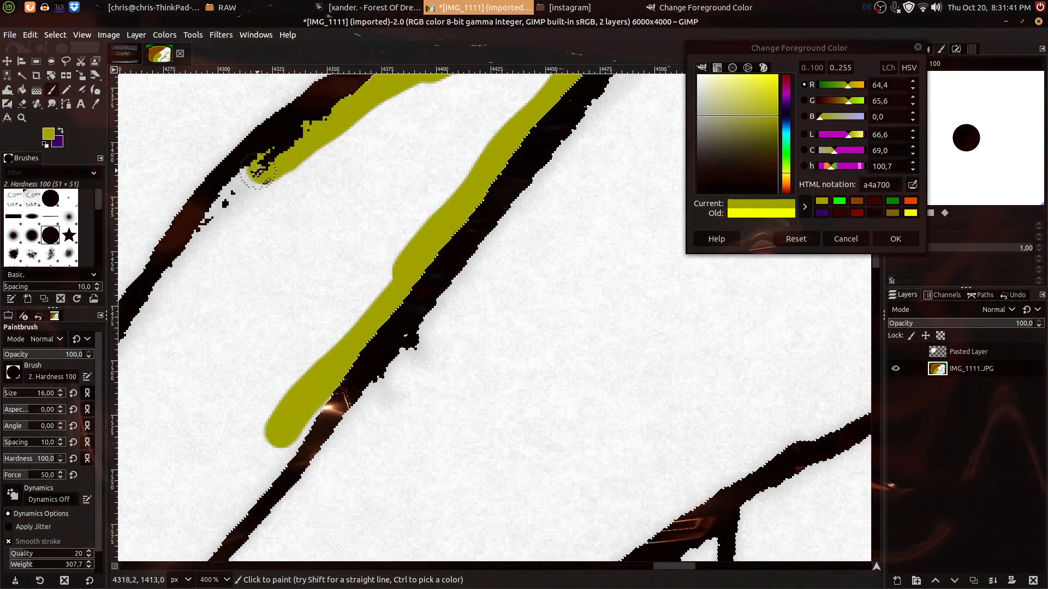
{"action": "left_click_drag", "start_coordinate": [232, 192], "coordinate": [182, 268]}
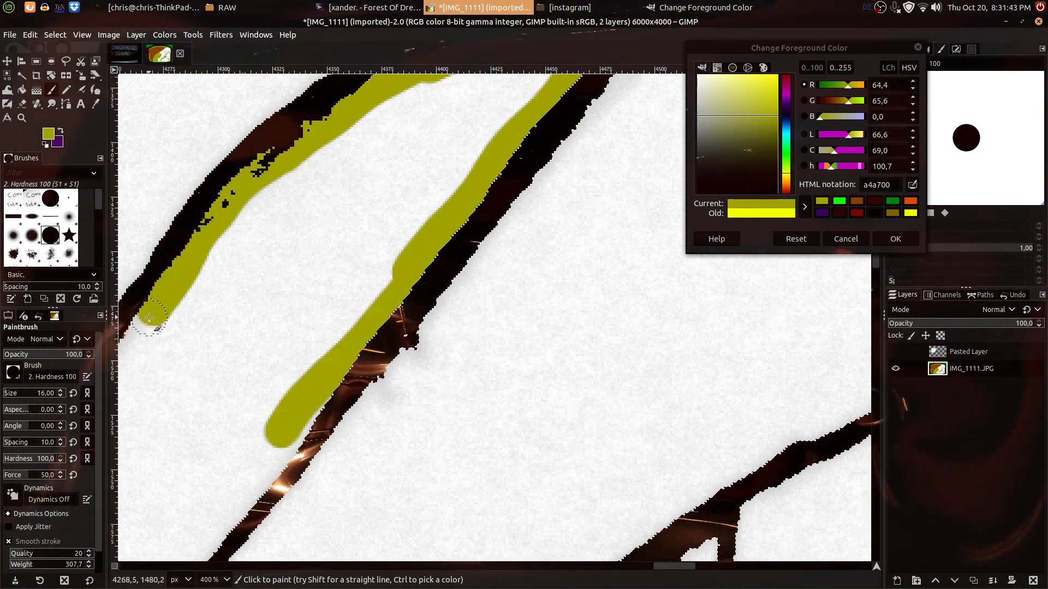
Increase the brush size to 44 and fill the white interior of the pointed tip with olive.
{"action": "scroll", "coordinate": [223, 318], "scroll_direction": "down", "scroll_amount": 3}
{"action": "left_click_drag", "start_coordinate": [235, 316], "coordinate": [421, 206]}
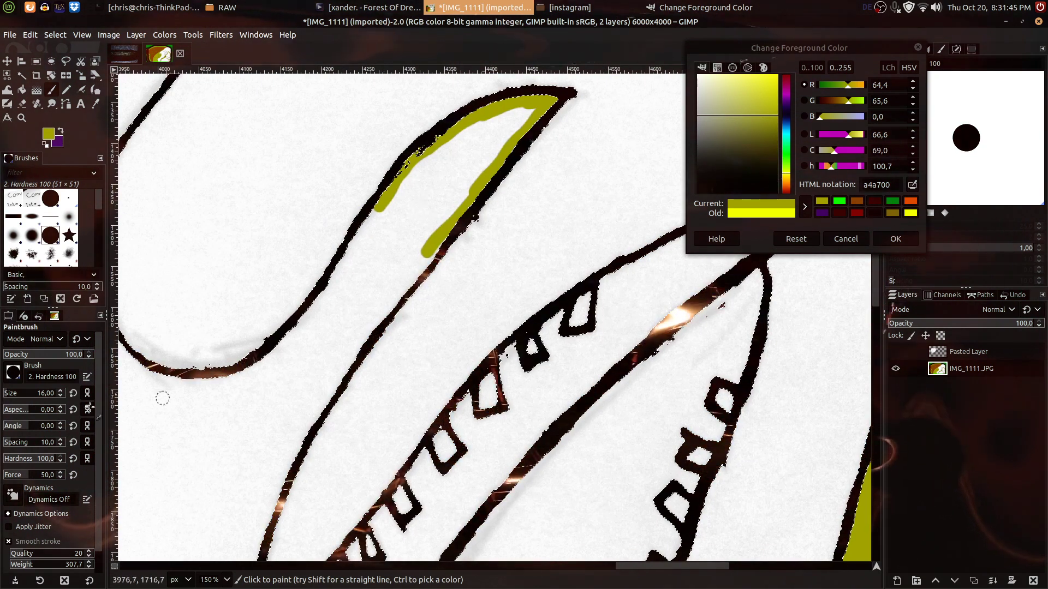
{"action": "left_click_drag", "start_coordinate": [31, 394], "coordinate": [47, 394]}
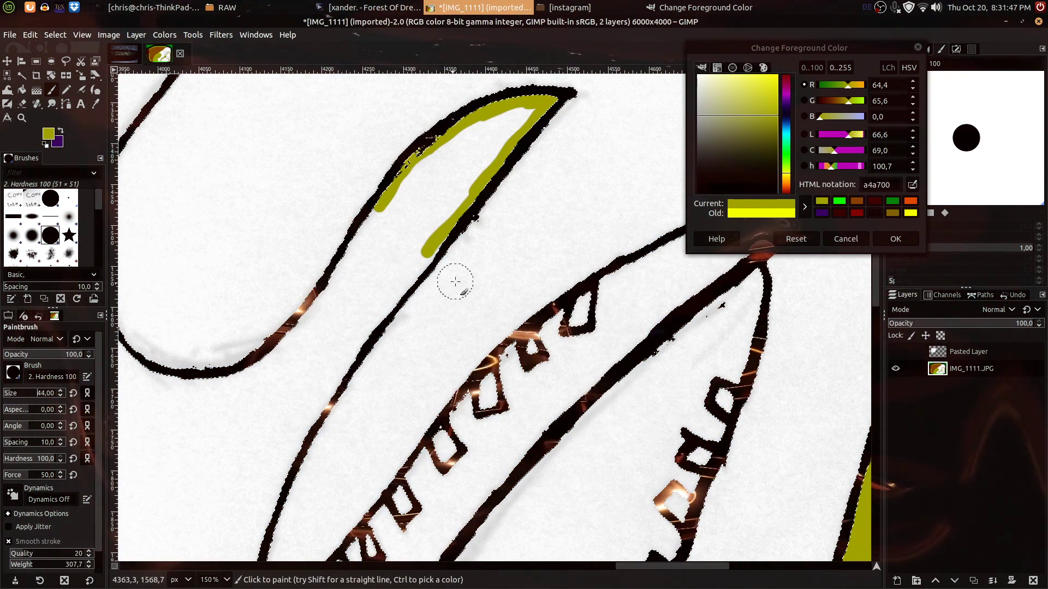
{"action": "scroll", "coordinate": [433, 206], "scroll_direction": "up", "scroll_amount": 3}
{"action": "scroll", "coordinate": [433, 206], "scroll_direction": "right", "scroll_amount": 1}
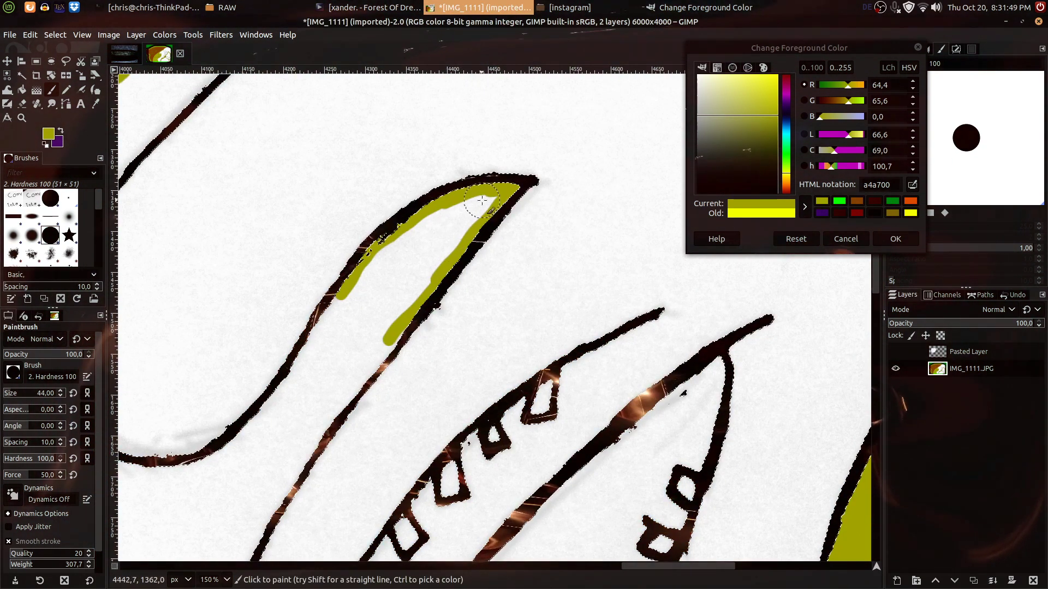
{"action": "left_click_drag", "start_coordinate": [482, 201], "coordinate": [452, 212]}
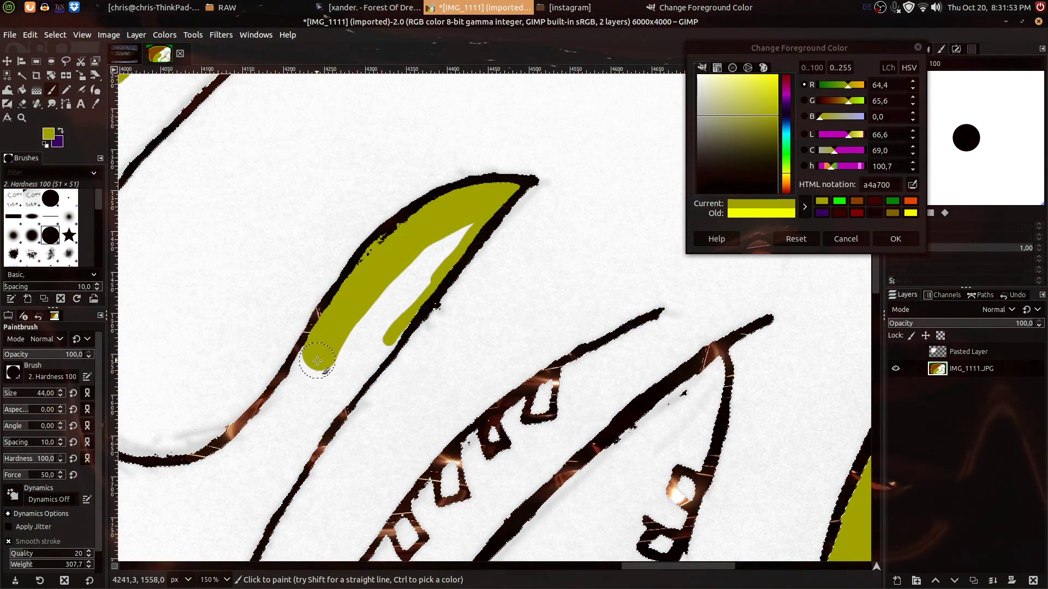
{"action": "mouse_move", "coordinate": [324, 345]}
{"action": "left_mouse_down"}
{"action": "mouse_move", "coordinate": [304, 373]}
{"action": "mouse_move", "coordinate": [323, 344]}
{"action": "mouse_move", "coordinate": [367, 318]}
{"action": "left_mouse_up"}
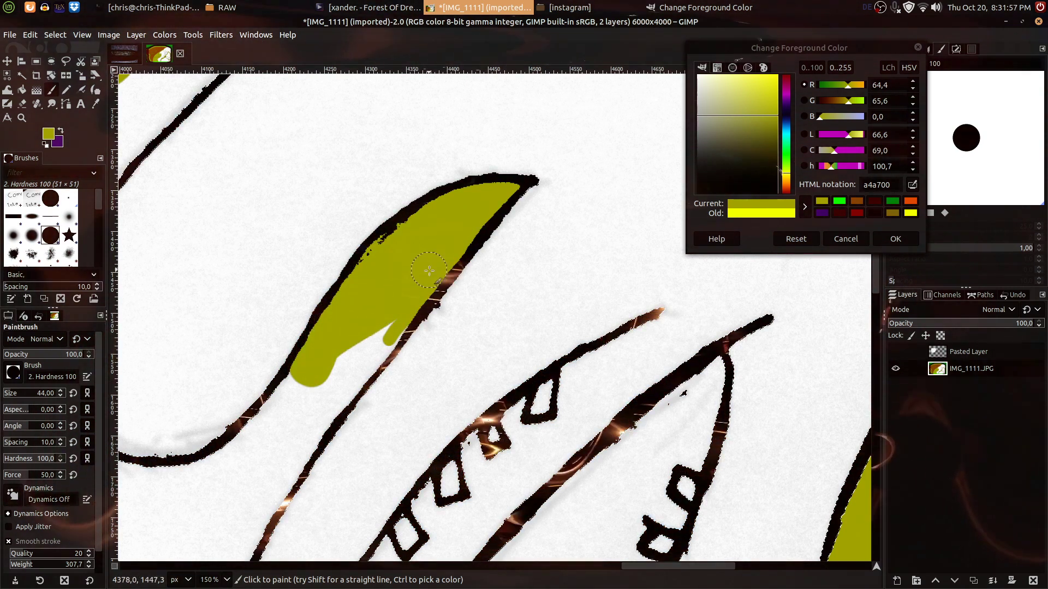
Extend the olive from the pointed tip down between the U-shaped curve and the upper toothed shape to that shape's lower end.
{"action": "scroll", "coordinate": [402, 310], "scroll_direction": "up", "scroll_amount": 3}
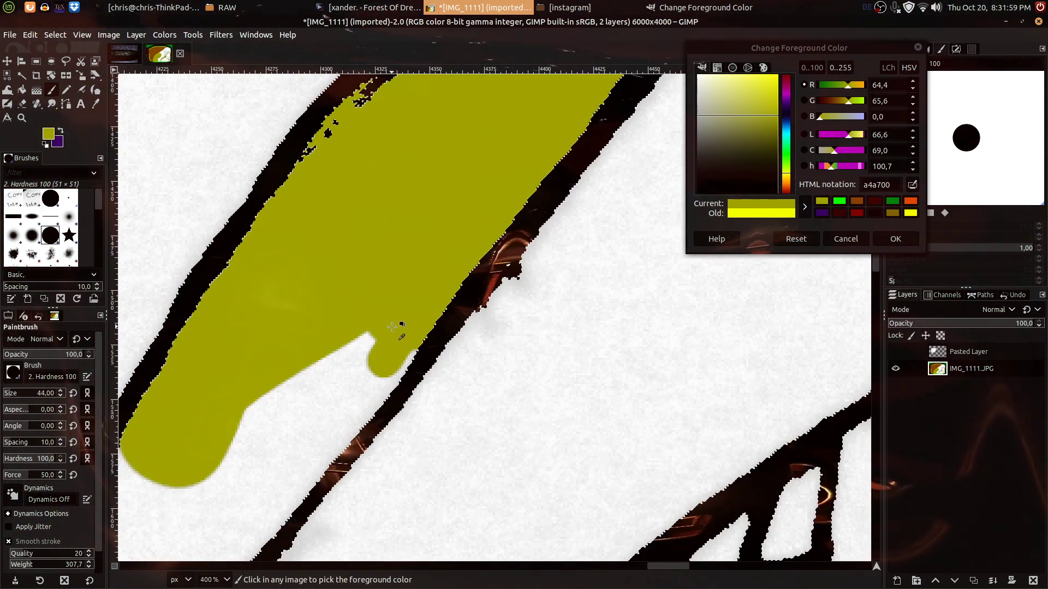
{"action": "mouse_move", "coordinate": [417, 264]}
{"action": "left_mouse_down"}
{"action": "mouse_move", "coordinate": [402, 299]}
{"action": "mouse_move", "coordinate": [363, 324]}
{"action": "mouse_move", "coordinate": [269, 472]}
{"action": "mouse_move", "coordinate": [532, 293]}
{"action": "left_mouse_up"}
{"action": "mouse_move", "coordinate": [566, 117]}
{"action": "left_mouse_down"}
{"action": "mouse_move", "coordinate": [524, 199]}
{"action": "mouse_move", "coordinate": [446, 220]}
{"action": "mouse_move", "coordinate": [406, 253]}
{"action": "mouse_move", "coordinate": [362, 324]}
{"action": "mouse_move", "coordinate": [300, 370]}
{"action": "mouse_move", "coordinate": [238, 440]}
{"action": "mouse_move", "coordinate": [258, 417]}
{"action": "left_mouse_up"}
{"action": "scroll", "coordinate": [259, 416], "scroll_direction": "down", "scroll_amount": 3}
{"action": "scroll", "coordinate": [259, 416], "scroll_direction": "left", "scroll_amount": 1}
{"action": "left_click_drag", "start_coordinate": [491, 159], "coordinate": [450, 246]}
{"action": "left_click_drag", "start_coordinate": [389, 331], "coordinate": [343, 410]}
{"action": "mouse_move", "coordinate": [494, 131]}
{"action": "left_mouse_down"}
{"action": "mouse_move", "coordinate": [442, 202]}
{"action": "mouse_move", "coordinate": [222, 419]}
{"action": "mouse_move", "coordinate": [410, 163]}
{"action": "left_mouse_up"}
{"action": "left_click_drag", "start_coordinate": [416, 349], "coordinate": [430, 159]}
{"action": "mouse_move", "coordinate": [382, 532]}
{"action": "left_mouse_down"}
{"action": "mouse_move", "coordinate": [390, 269]}
{"action": "mouse_move", "coordinate": [436, 166]}
{"action": "left_mouse_up"}
{"action": "mouse_move", "coordinate": [437, 164]}
{"action": "left_mouse_down"}
{"action": "mouse_move", "coordinate": [362, 292]}
{"action": "mouse_move", "coordinate": [328, 379]}
{"action": "mouse_move", "coordinate": [382, 228]}
{"action": "left_mouse_up"}
Set the brush size to 27 and paint olive inside the pointed corner below the small black dot, down its diagonal line.
{"action": "scroll", "coordinate": [514, 474], "scroll_direction": "up", "scroll_amount": 8}
{"action": "scroll", "coordinate": [514, 475], "scroll_direction": "left", "scroll_amount": 4}
{"action": "mouse_move", "coordinate": [422, 356]}
{"action": "left_mouse_down"}
{"action": "mouse_move", "coordinate": [279, 371]}
{"action": "mouse_move", "coordinate": [195, 363]}
{"action": "mouse_move", "coordinate": [513, 456]}
{"action": "left_mouse_up"}
{"action": "scroll", "coordinate": [512, 456], "scroll_direction": "down", "scroll_amount": 5}
{"action": "scroll", "coordinate": [528, 266], "scroll_direction": "up", "scroll_amount": 4}
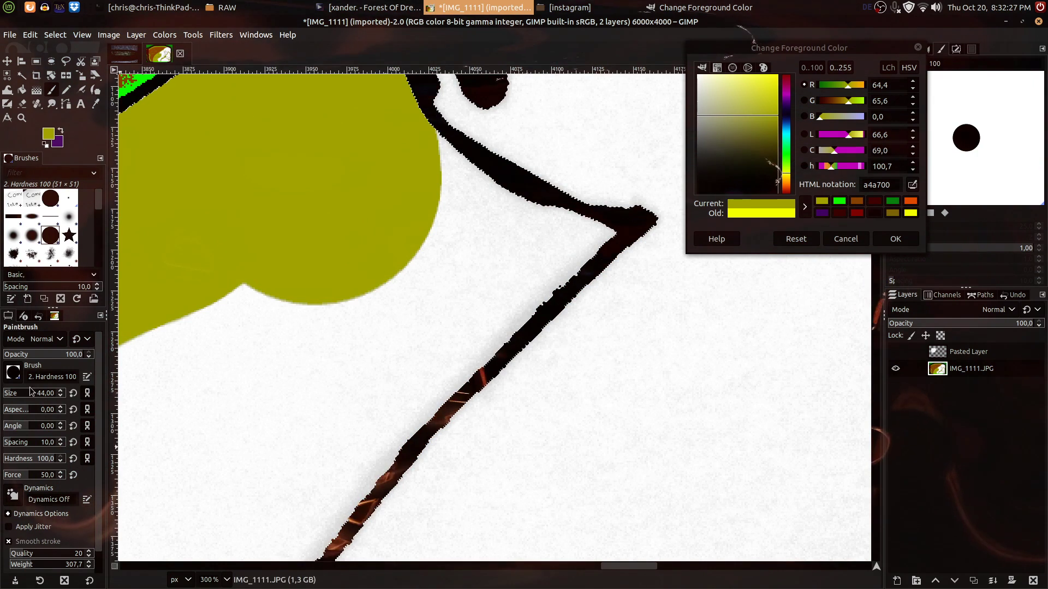
{"action": "left_click_drag", "start_coordinate": [24, 393], "coordinate": [22, 393]}
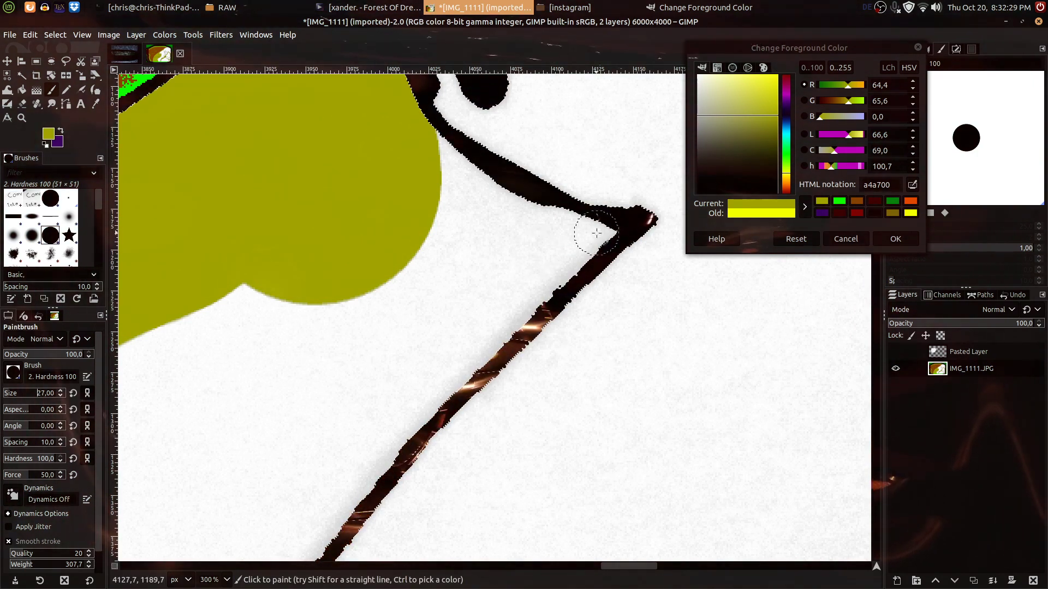
{"action": "left_click_drag", "start_coordinate": [599, 235], "coordinate": [538, 224]}
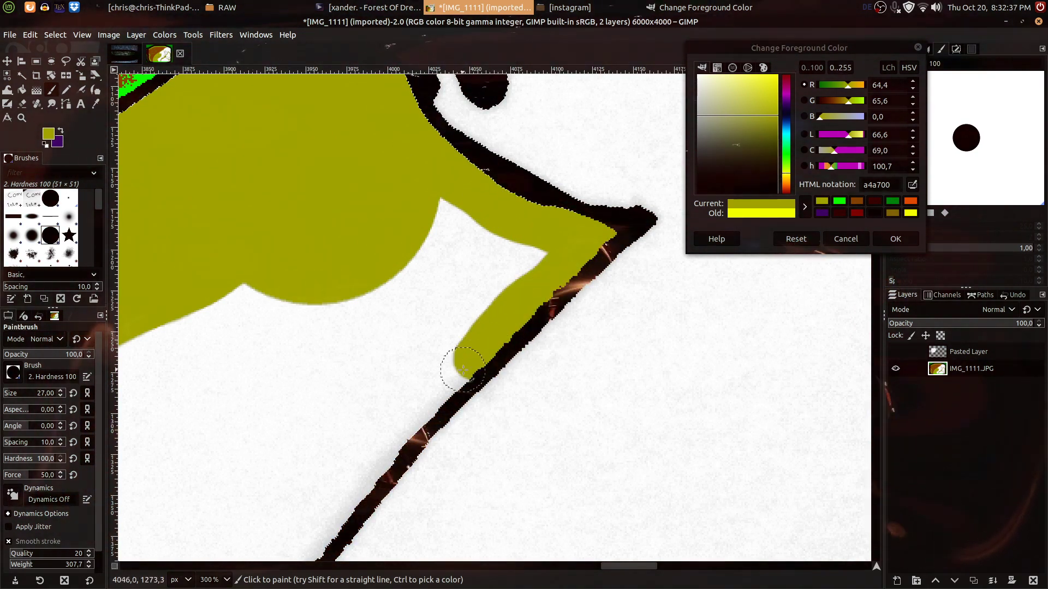
{"action": "left_click_drag", "start_coordinate": [344, 513], "coordinate": [336, 520]}
Paint olive down the outer side of the U-shaped curve and around its bottom to the fill beneath it.
{"action": "mouse_move", "coordinate": [337, 520]}
{"action": "left_mouse_down"}
{"action": "mouse_move", "coordinate": [335, 502]}
{"action": "mouse_move", "coordinate": [555, 211]}
{"action": "left_mouse_up"}
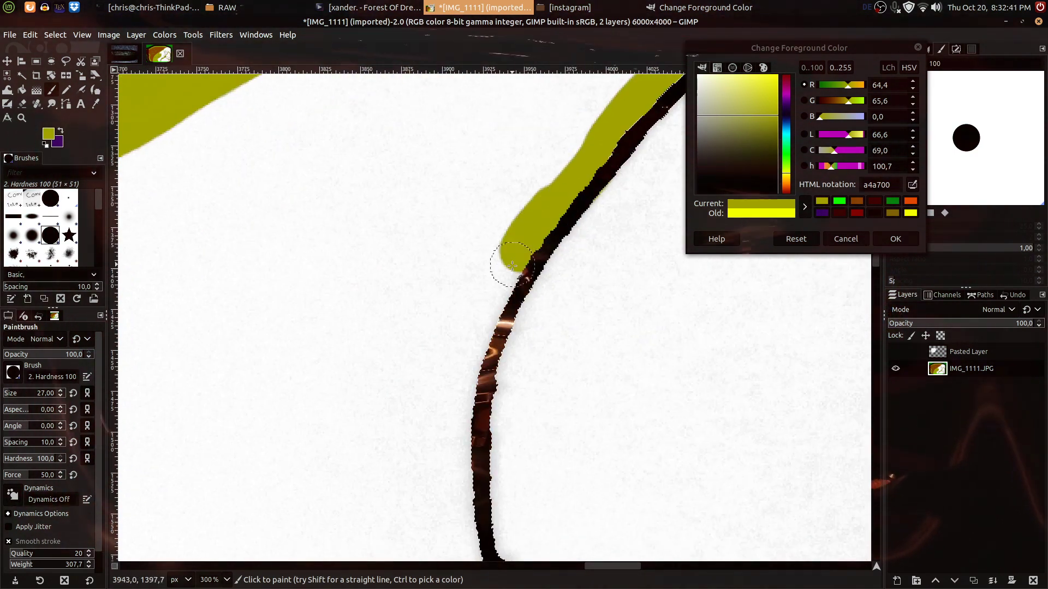
{"action": "mouse_move", "coordinate": [479, 313]}
{"action": "left_mouse_down"}
{"action": "mouse_move", "coordinate": [449, 416]}
{"action": "mouse_move", "coordinate": [454, 446]}
{"action": "left_mouse_up"}
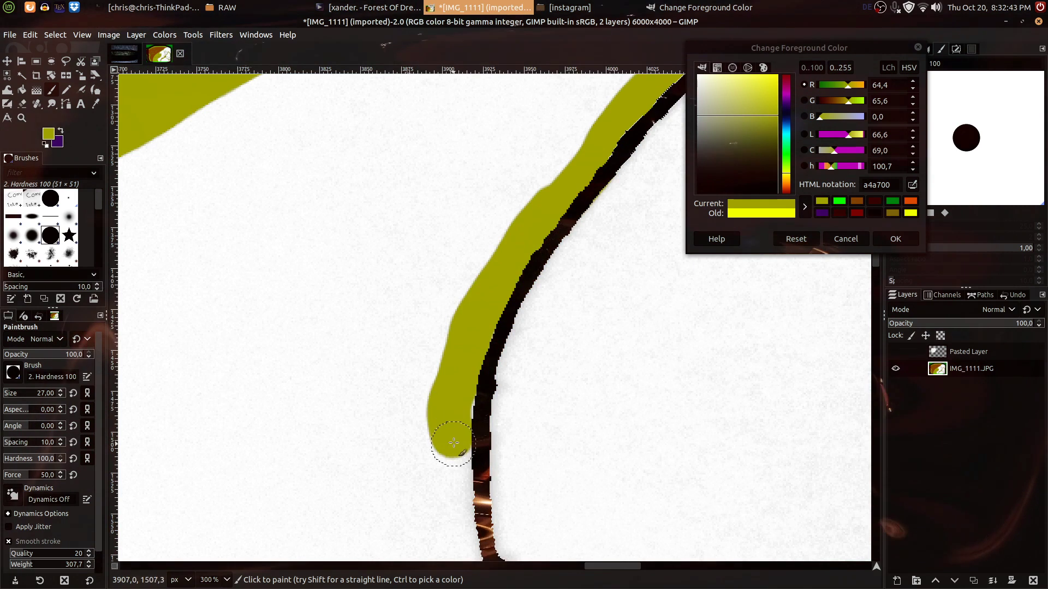
{"action": "left_click_drag", "start_coordinate": [439, 492], "coordinate": [358, 218]}
{"action": "mouse_move", "coordinate": [522, 472]}
{"action": "left_mouse_down"}
{"action": "mouse_move", "coordinate": [463, 436]}
{"action": "mouse_move", "coordinate": [432, 398]}
{"action": "mouse_move", "coordinate": [397, 333]}
{"action": "mouse_move", "coordinate": [379, 261]}
{"action": "left_mouse_up"}
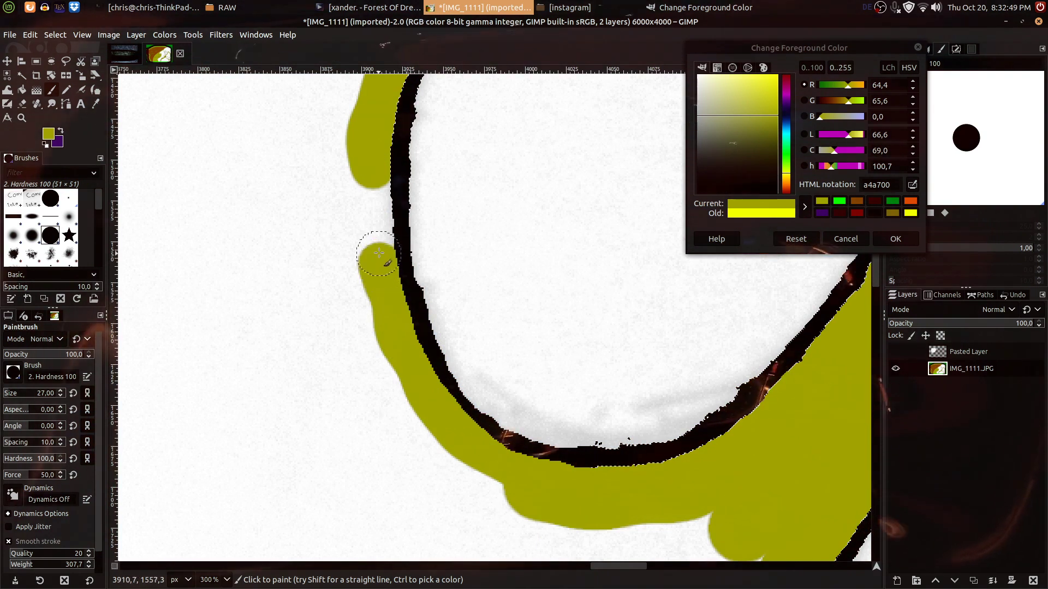
{"action": "scroll", "coordinate": [376, 214], "scroll_direction": "down", "scroll_amount": 4}
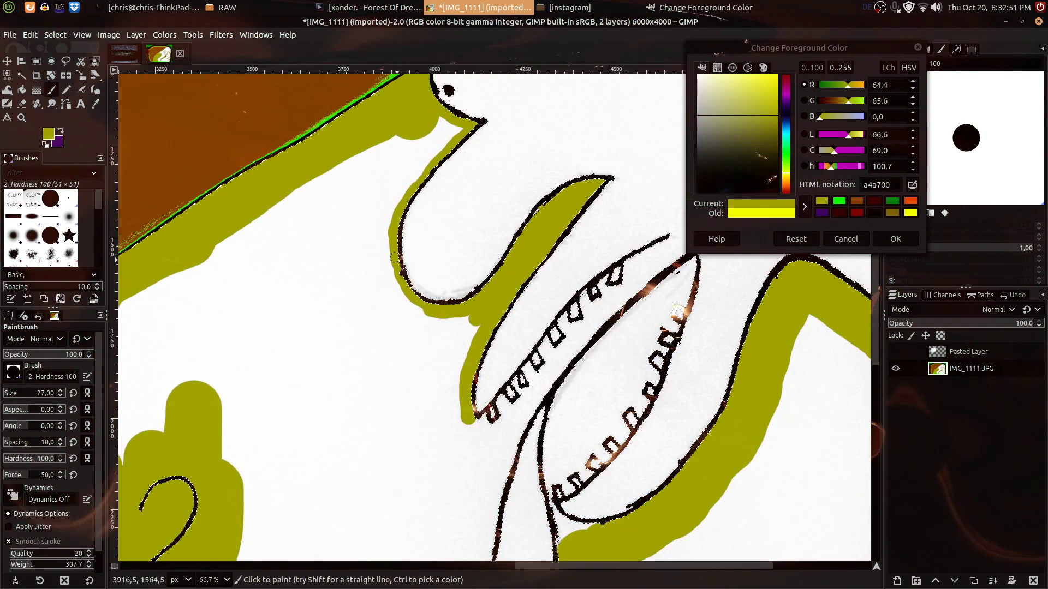
Set the brush size to 91 and widen the olive along the outer side of the U-shaped curve up to its pointed corner.
{"action": "left_click_drag", "start_coordinate": [49, 398], "coordinate": [84, 397]}
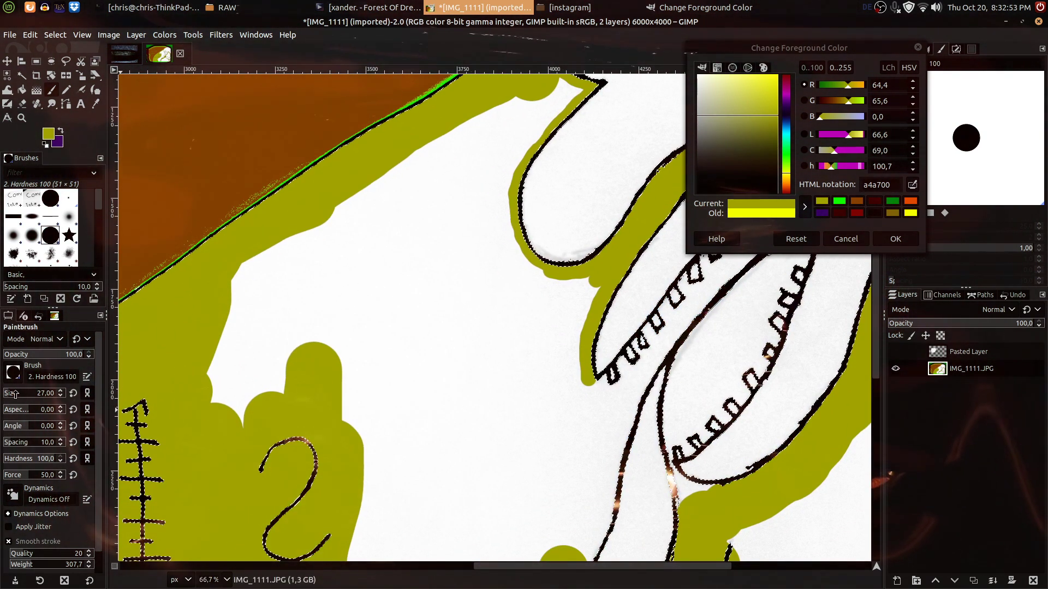
{"action": "left_click_drag", "start_coordinate": [446, 215], "coordinate": [377, 339]}
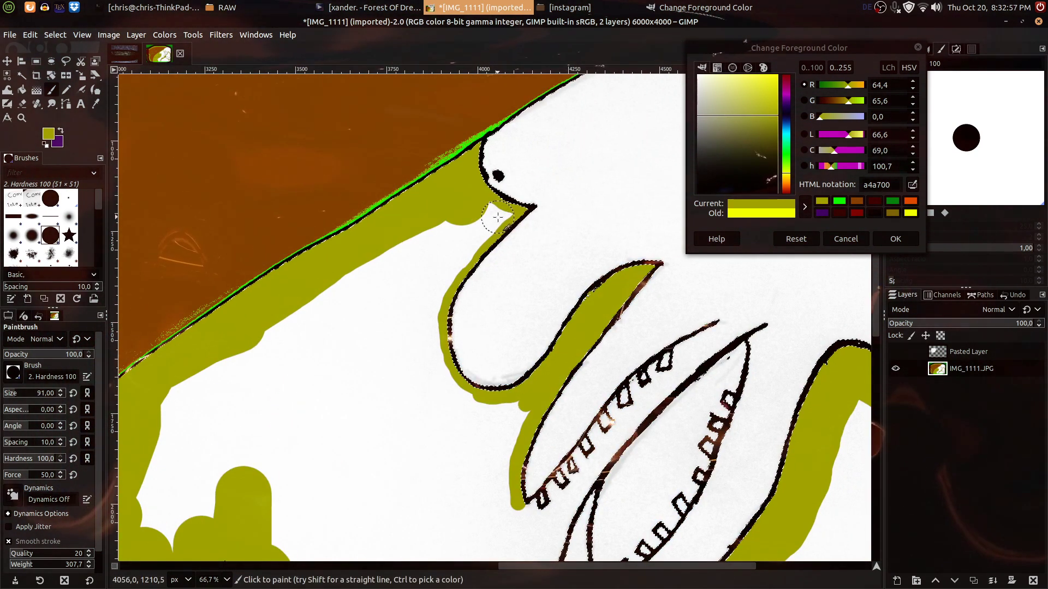
{"action": "mouse_move", "coordinate": [473, 246]}
{"action": "left_mouse_down"}
{"action": "mouse_move", "coordinate": [442, 273]}
{"action": "mouse_move", "coordinate": [427, 310]}
{"action": "mouse_move", "coordinate": [430, 352]}
{"action": "left_mouse_up"}
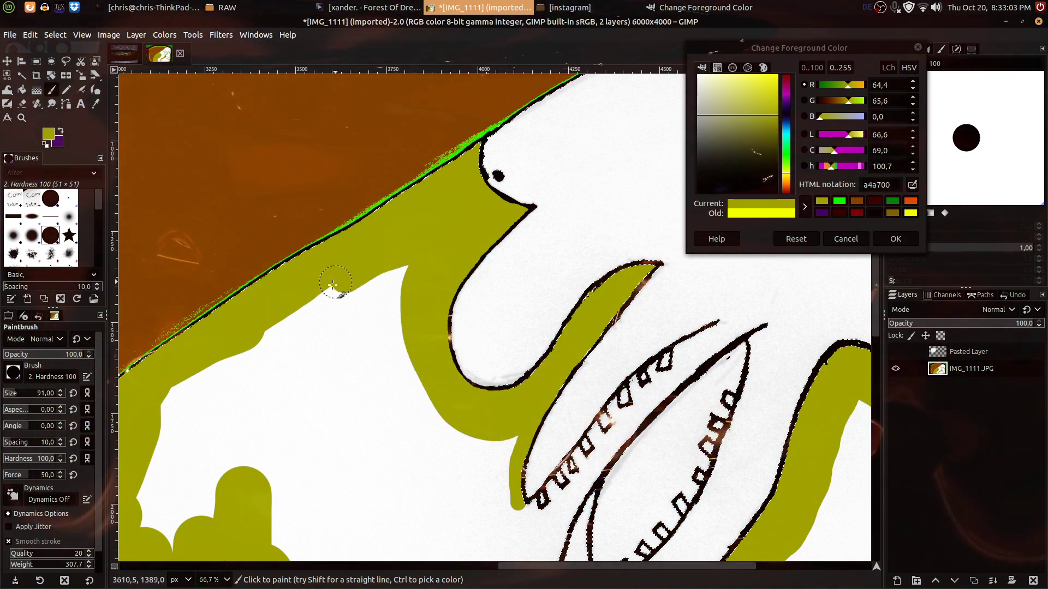
Thicken the olive band beneath the long diagonal edge, filling the white between it and the fill above the S-shaped line.
{"action": "mouse_move", "coordinate": [214, 368]}
{"action": "left_mouse_down"}
{"action": "mouse_move", "coordinate": [167, 396]}
{"action": "mouse_move", "coordinate": [150, 463]}
{"action": "left_mouse_up"}
{"action": "mouse_move", "coordinate": [192, 503]}
{"action": "left_mouse_down"}
{"action": "mouse_move", "coordinate": [166, 552]}
{"action": "mouse_move", "coordinate": [142, 511]}
{"action": "left_mouse_up"}
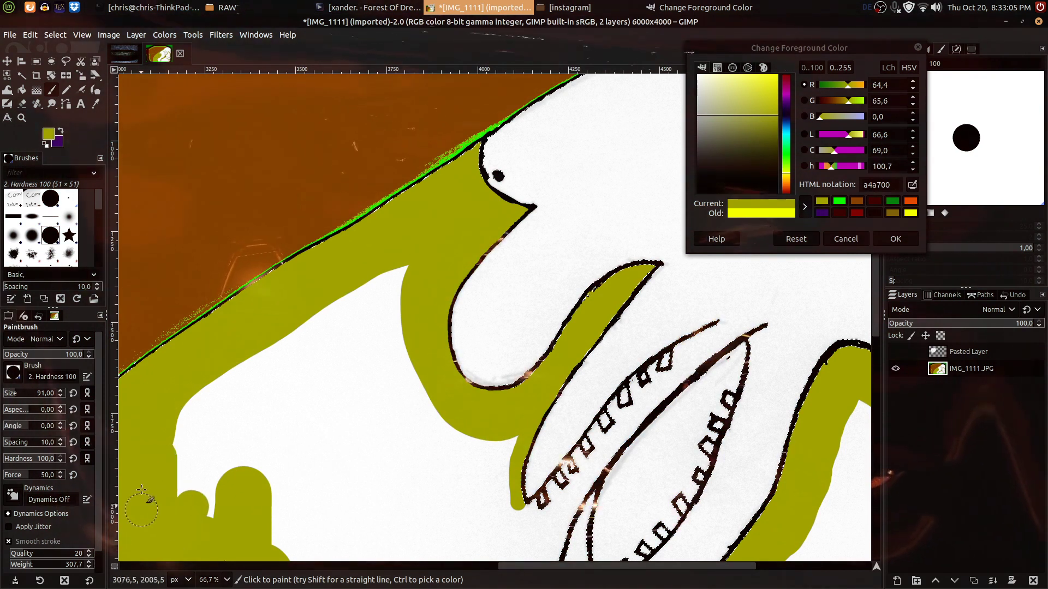
{"action": "mouse_move", "coordinate": [220, 538]}
{"action": "left_mouse_down"}
{"action": "mouse_move", "coordinate": [203, 394]}
{"action": "mouse_move", "coordinate": [232, 398]}
{"action": "mouse_move", "coordinate": [262, 362]}
{"action": "left_mouse_up"}
{"action": "left_click_drag", "start_coordinate": [295, 325], "coordinate": [338, 303]}
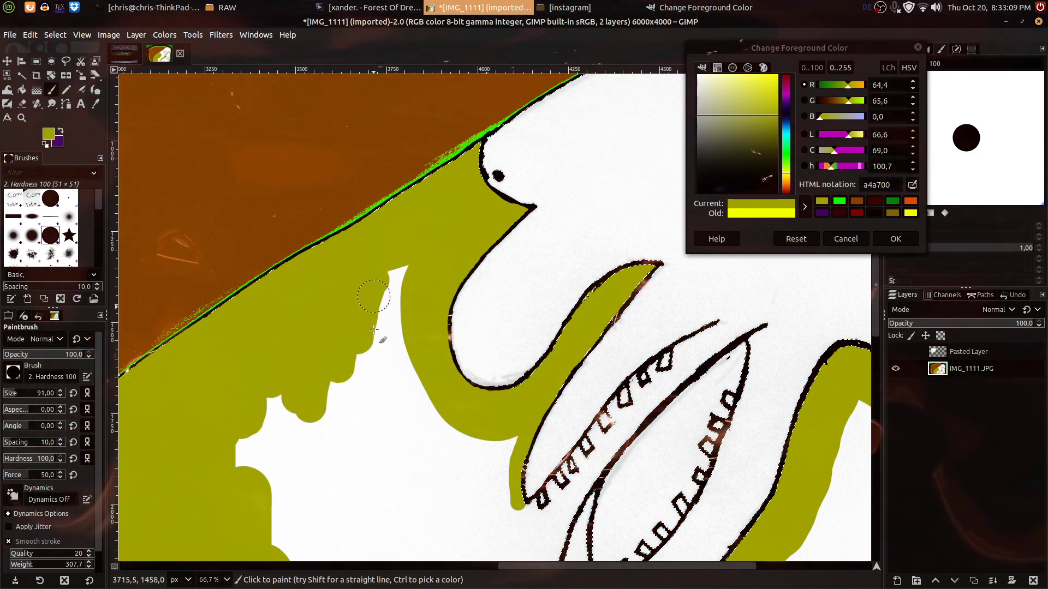
Fill the white between the diagonal band and the U-shaped curve, extending the olive down to the upper toothed shape's lower end.
{"action": "mouse_move", "coordinate": [404, 304]}
{"action": "left_mouse_down"}
{"action": "mouse_move", "coordinate": [417, 443]}
{"action": "mouse_move", "coordinate": [457, 474]}
{"action": "left_mouse_up"}
{"action": "scroll", "coordinate": [450, 365], "scroll_direction": "down", "scroll_amount": 5}
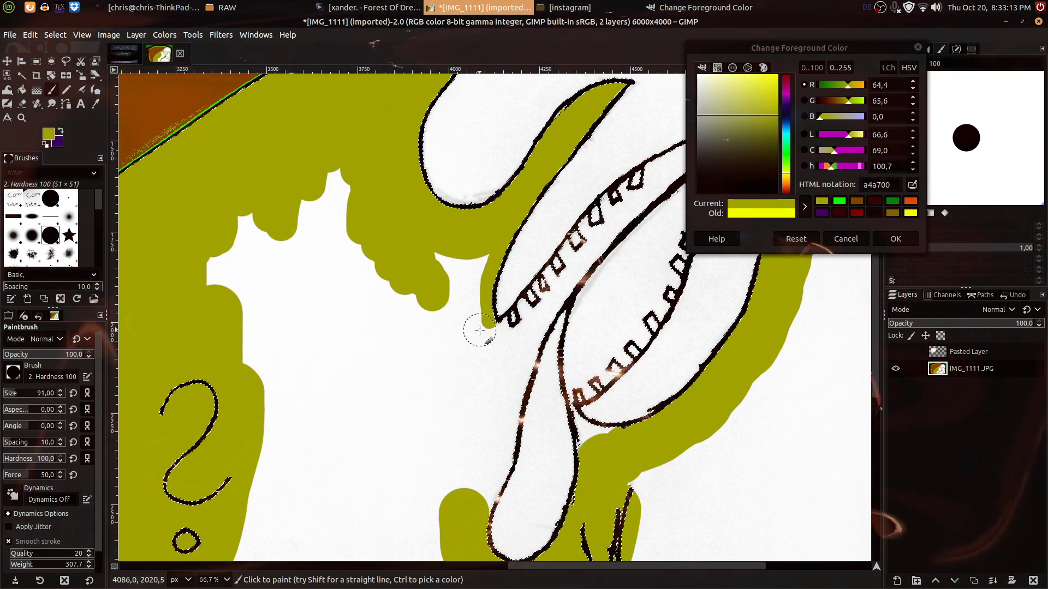
{"action": "left_click_drag", "start_coordinate": [480, 330], "coordinate": [467, 268]}
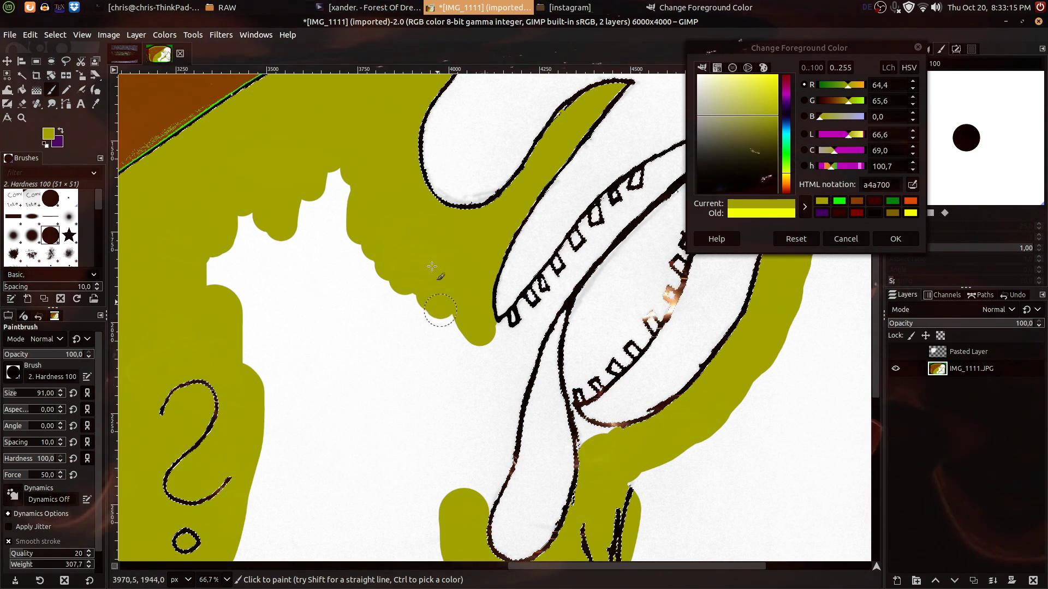
{"action": "left_click_drag", "start_coordinate": [343, 265], "coordinate": [277, 193]}
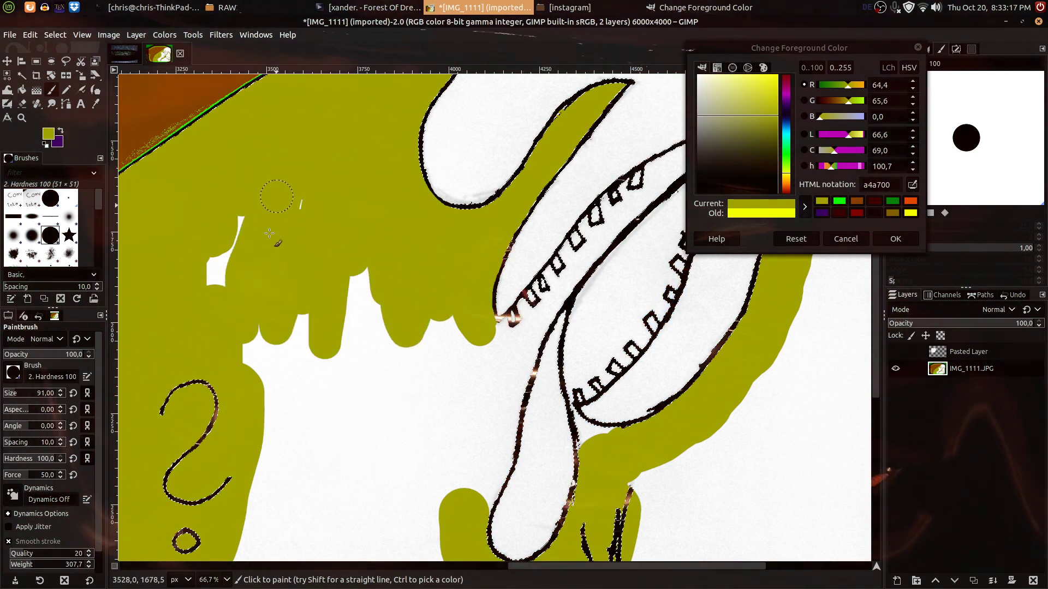
{"action": "mouse_move", "coordinate": [218, 384]}
{"action": "left_mouse_down"}
{"action": "mouse_move", "coordinate": [241, 413]}
{"action": "mouse_move", "coordinate": [261, 405]}
{"action": "mouse_move", "coordinate": [307, 299]}
{"action": "mouse_move", "coordinate": [326, 280]}
{"action": "mouse_move", "coordinate": [337, 317]}
{"action": "mouse_move", "coordinate": [373, 264]}
{"action": "left_mouse_up"}
{"action": "left_click_drag", "start_coordinate": [338, 420], "coordinate": [294, 318]}
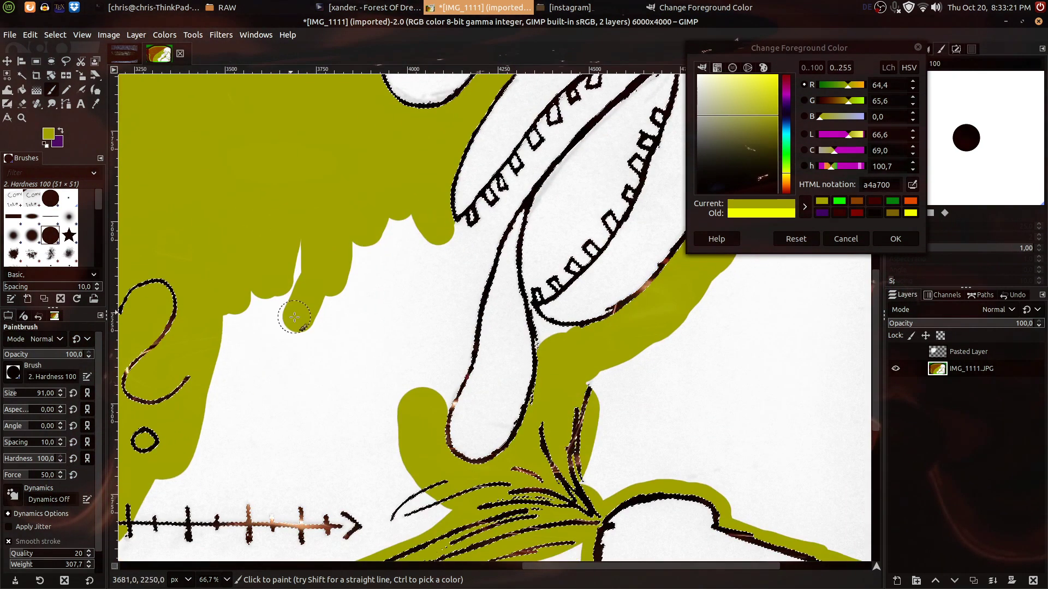
Paint olive up the outer side of the narrow drop-shaped stem to the fill at the upper toothed shape's lower end.
{"action": "scroll", "coordinate": [431, 314], "scroll_direction": "up", "scroll_amount": 3}
{"action": "left_click_drag", "start_coordinate": [442, 423], "coordinate": [426, 257]}
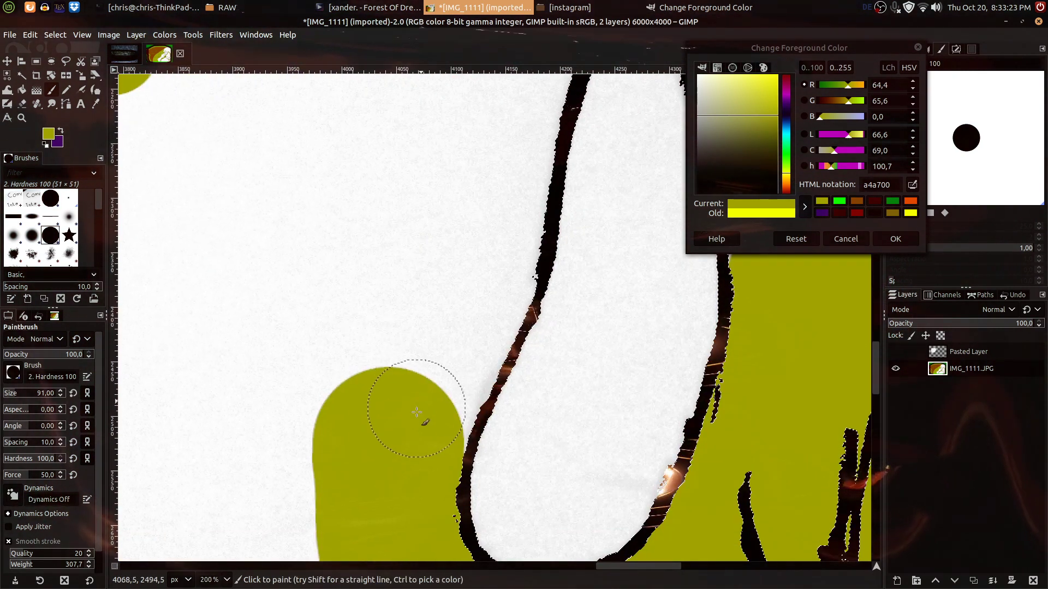
{"action": "mouse_move", "coordinate": [430, 435]}
{"action": "left_mouse_down"}
{"action": "mouse_move", "coordinate": [449, 375]}
{"action": "mouse_move", "coordinate": [475, 335]}
{"action": "left_mouse_up"}
{"action": "mouse_move", "coordinate": [495, 288]}
{"action": "left_mouse_down"}
{"action": "mouse_move", "coordinate": [517, 134]}
{"action": "mouse_move", "coordinate": [384, 457]}
{"action": "mouse_move", "coordinate": [401, 328]}
{"action": "mouse_move", "coordinate": [430, 282]}
{"action": "mouse_move", "coordinate": [371, 271]}
{"action": "mouse_move", "coordinate": [360, 241]}
{"action": "mouse_move", "coordinate": [349, 242]}
{"action": "left_mouse_up"}
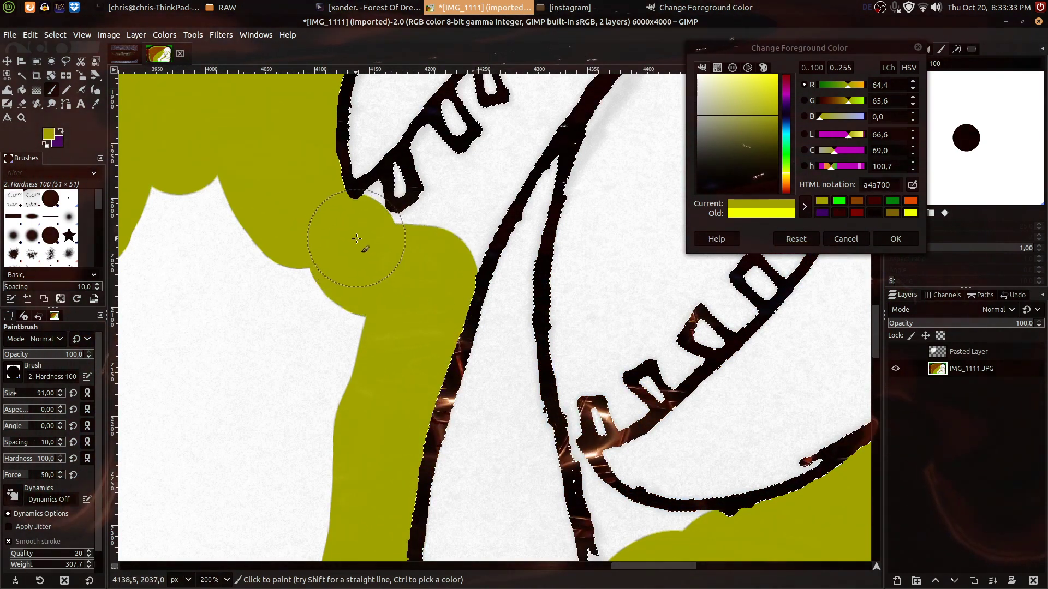
Set the brush size to 43 and paint olive under the upper shape's lowest tooth and up along the long diagonal line.
{"action": "left_click", "coordinate": [15, 391]}
{"action": "scroll", "coordinate": [414, 229], "scroll_direction": "up", "scroll_amount": 3}
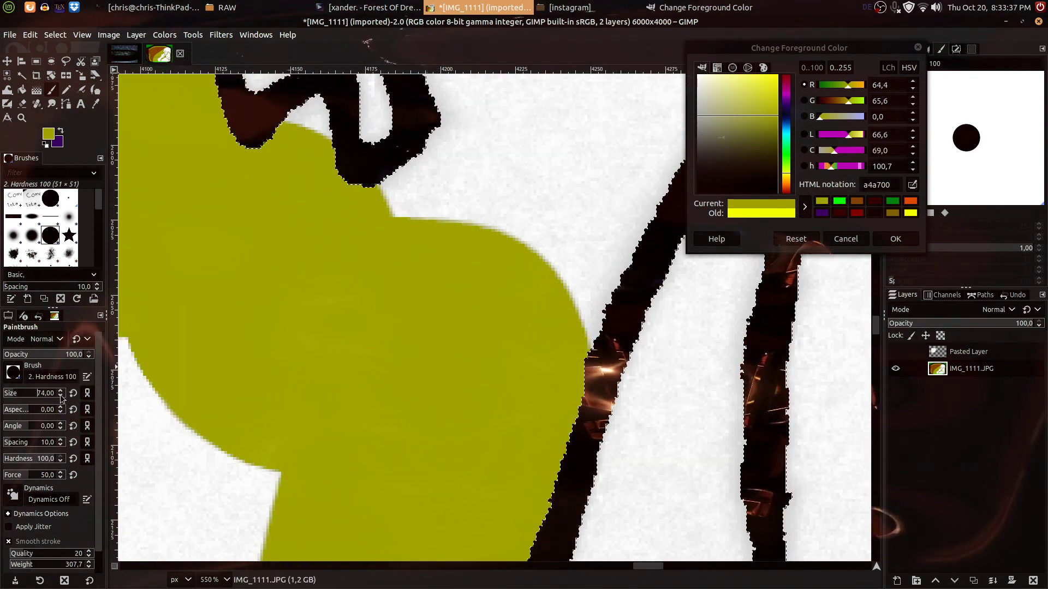
{"action": "left_click", "coordinate": [13, 392]}
{"action": "left_click_drag", "start_coordinate": [218, 248], "coordinate": [285, 445]}
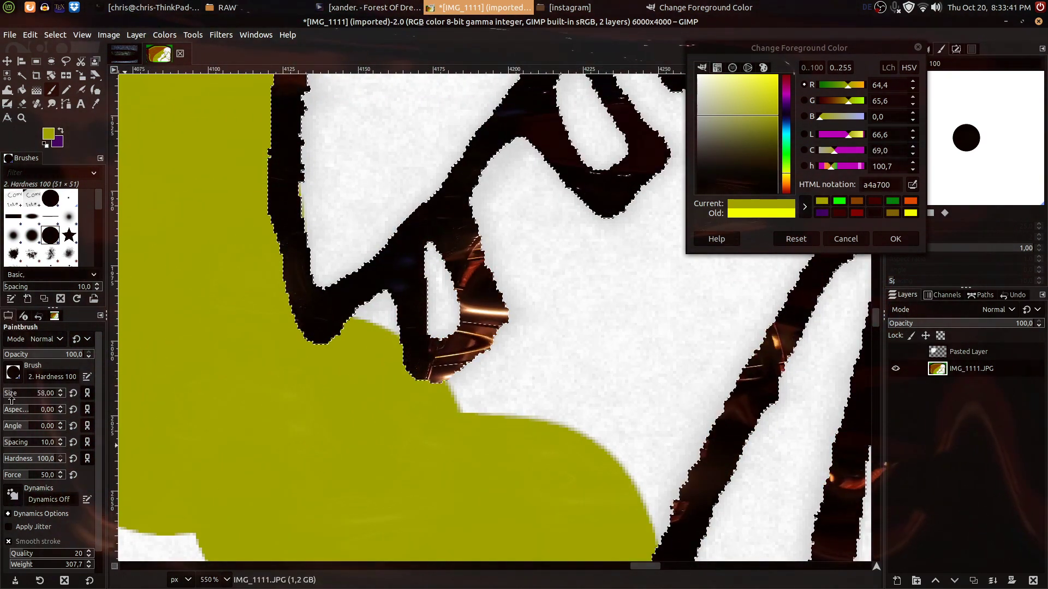
{"action": "left_click", "coordinate": [384, 353]}
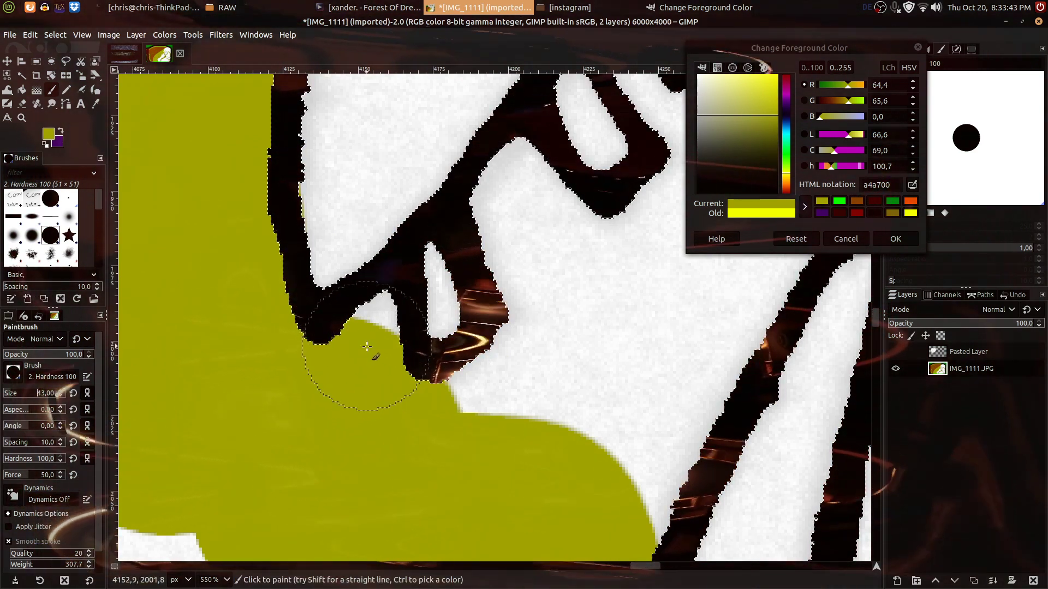
{"action": "mouse_move", "coordinate": [421, 444]}
{"action": "left_mouse_down"}
{"action": "mouse_move", "coordinate": [501, 403]}
{"action": "mouse_move", "coordinate": [556, 340]}
{"action": "mouse_move", "coordinate": [563, 286]}
{"action": "mouse_move", "coordinate": [519, 194]}
{"action": "mouse_move", "coordinate": [606, 290]}
{"action": "mouse_move", "coordinate": [581, 338]}
{"action": "mouse_move", "coordinate": [381, 499]}
{"action": "mouse_move", "coordinate": [435, 460]}
{"action": "mouse_move", "coordinate": [458, 406]}
{"action": "mouse_move", "coordinate": [575, 277]}
{"action": "mouse_move", "coordinate": [582, 367]}
{"action": "mouse_move", "coordinate": [565, 412]}
{"action": "mouse_move", "coordinate": [482, 532]}
{"action": "mouse_move", "coordinate": [609, 189]}
{"action": "mouse_move", "coordinate": [537, 348]}
{"action": "mouse_move", "coordinate": [511, 380]}
{"action": "mouse_move", "coordinate": [519, 290]}
{"action": "mouse_move", "coordinate": [547, 207]}
{"action": "mouse_move", "coordinate": [358, 529]}
{"action": "mouse_move", "coordinate": [576, 250]}
{"action": "mouse_move", "coordinate": [411, 451]}
{"action": "mouse_move", "coordinate": [399, 445]}
{"action": "mouse_move", "coordinate": [387, 462]}
{"action": "mouse_move", "coordinate": [396, 493]}
{"action": "mouse_move", "coordinate": [630, 173]}
{"action": "mouse_move", "coordinate": [567, 283]}
{"action": "mouse_move", "coordinate": [207, 497]}
{"action": "mouse_move", "coordinate": [230, 489]}
{"action": "mouse_move", "coordinate": [343, 354]}
{"action": "left_mouse_up"}
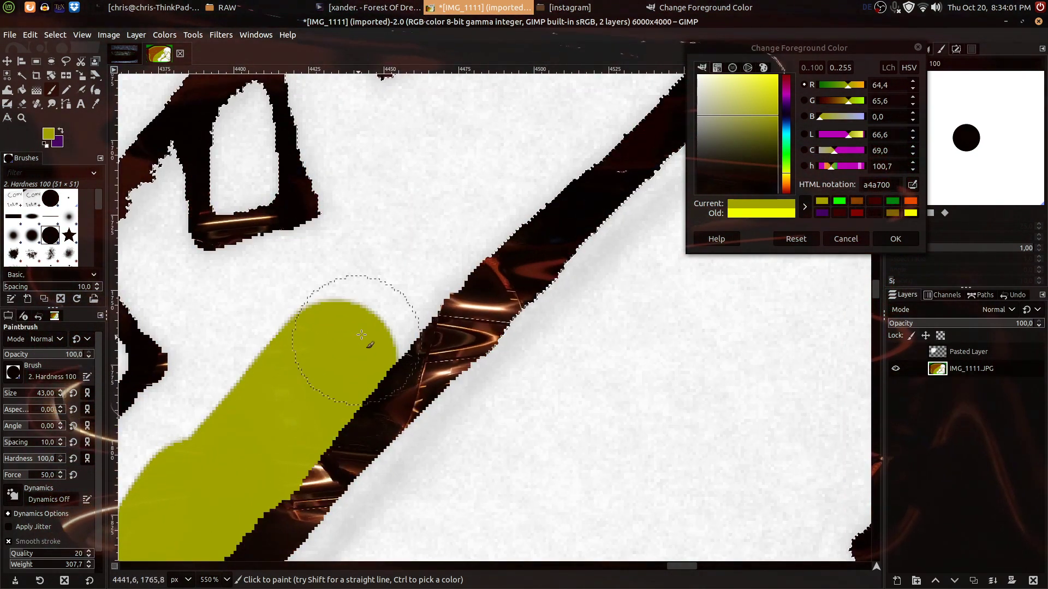
{"action": "mouse_move", "coordinate": [463, 220]}
{"action": "left_mouse_down"}
{"action": "mouse_move", "coordinate": [520, 172]}
{"action": "mouse_move", "coordinate": [343, 382]}
{"action": "left_mouse_up"}
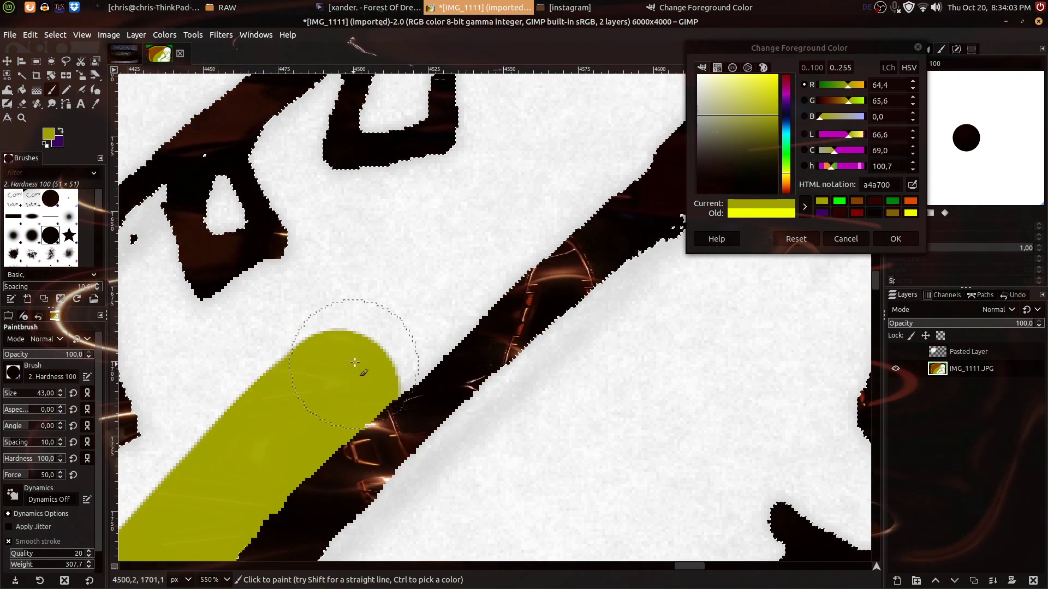
{"action": "mouse_move", "coordinate": [537, 197]}
{"action": "left_mouse_down"}
{"action": "mouse_move", "coordinate": [387, 363]}
{"action": "mouse_move", "coordinate": [311, 418]}
{"action": "left_mouse_up"}
{"action": "mouse_move", "coordinate": [482, 266]}
{"action": "left_mouse_down"}
{"action": "mouse_move", "coordinate": [513, 229]}
{"action": "mouse_move", "coordinate": [262, 459]}
{"action": "left_mouse_up"}
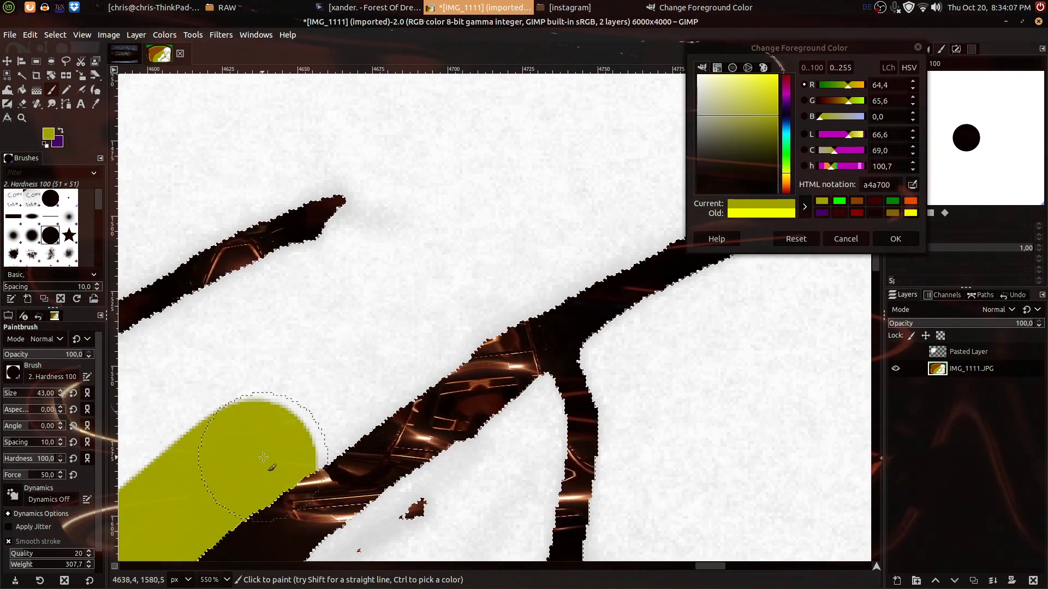
Paint olive inside the lower toothed shape, from its pointed upper tip down along the inner side of the long diagonal line.
{"action": "scroll", "coordinate": [266, 454], "scroll_direction": "down", "scroll_amount": 7}
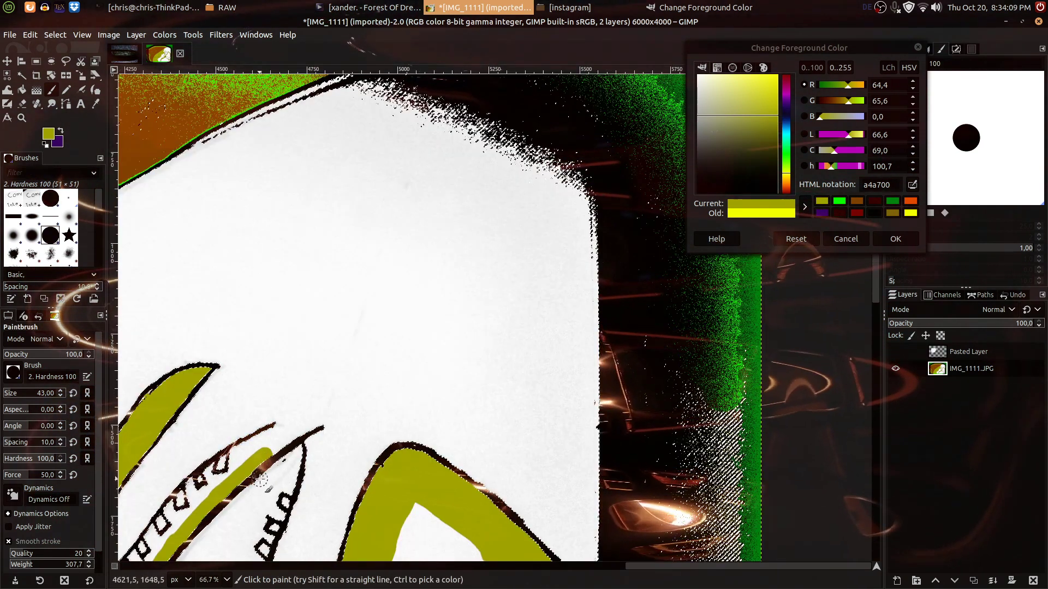
{"action": "key", "text": "ctrl"}
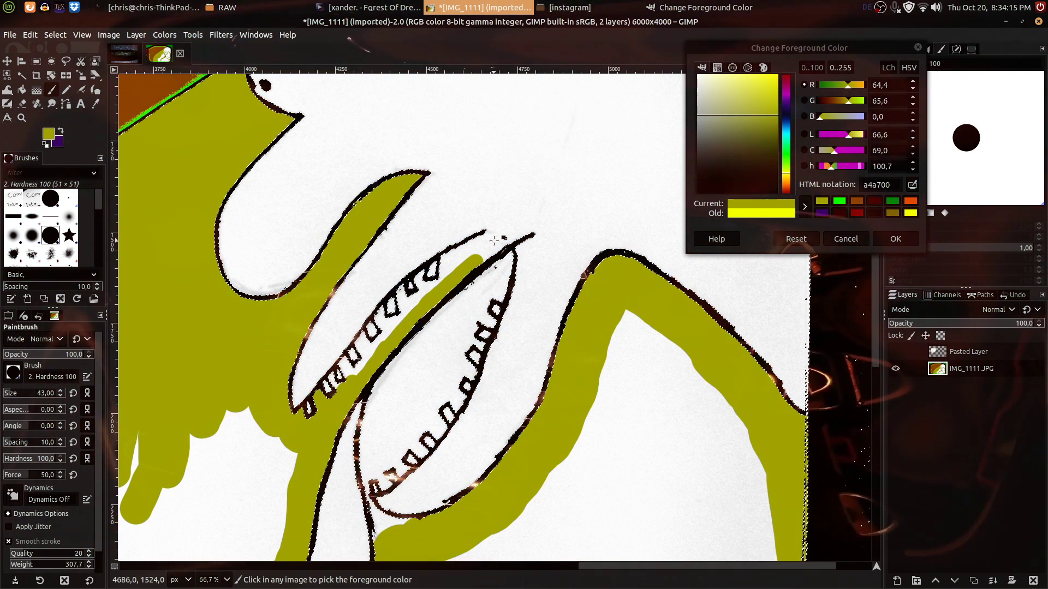
{"action": "scroll", "coordinate": [494, 240], "scroll_direction": "up", "scroll_amount": 4}
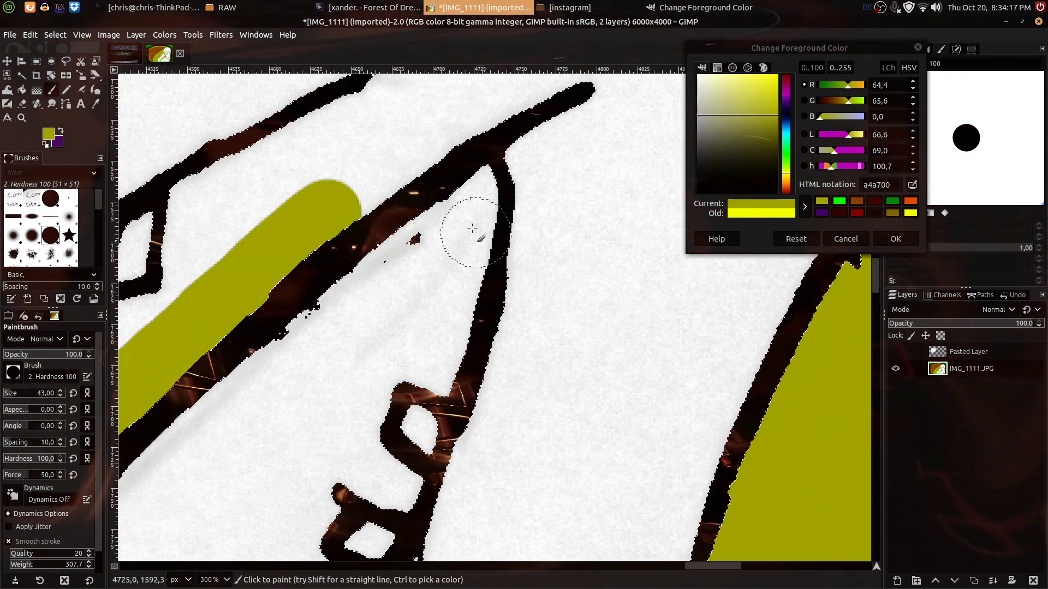
{"action": "left_click", "coordinate": [471, 188]}
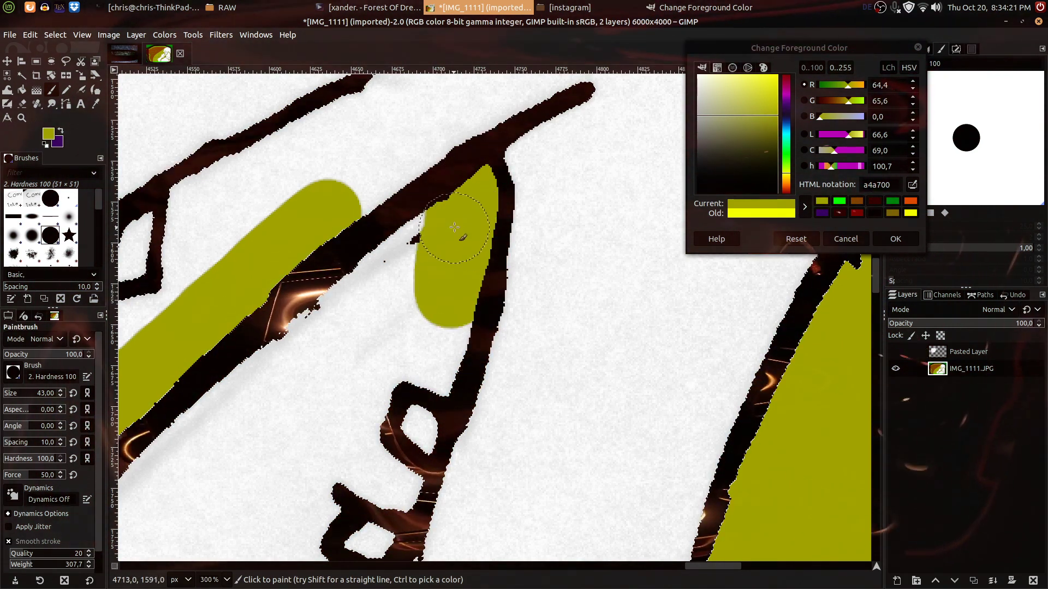
{"action": "mouse_move", "coordinate": [264, 371]}
{"action": "left_mouse_down"}
{"action": "mouse_move", "coordinate": [183, 454]}
{"action": "mouse_move", "coordinate": [492, 115]}
{"action": "mouse_move", "coordinate": [282, 332]}
{"action": "mouse_move", "coordinate": [187, 460]}
{"action": "mouse_move", "coordinate": [396, 216]}
{"action": "mouse_move", "coordinate": [355, 456]}
{"action": "mouse_move", "coordinate": [351, 358]}
{"action": "mouse_move", "coordinate": [384, 93]}
{"action": "left_mouse_up"}
{"action": "scroll", "coordinate": [403, 199], "scroll_direction": "down", "scroll_amount": 2}
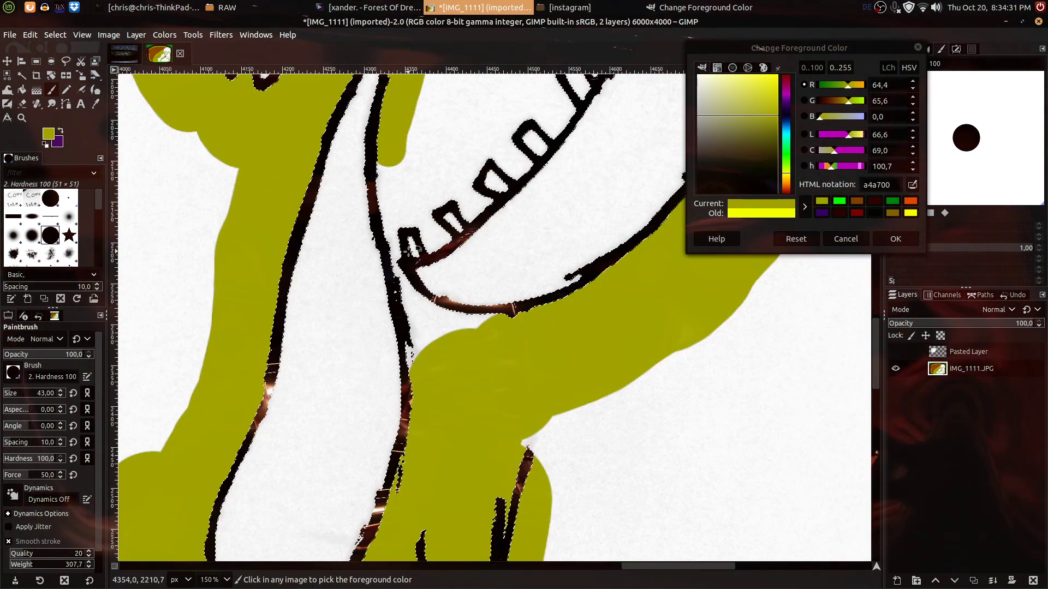
Set the brush size to 31 and fill the narrow gap between the stem and the lower toothed shape up past its lowest tooth.
{"action": "scroll", "coordinate": [456, 344], "scroll_direction": "up", "scroll_amount": 2}
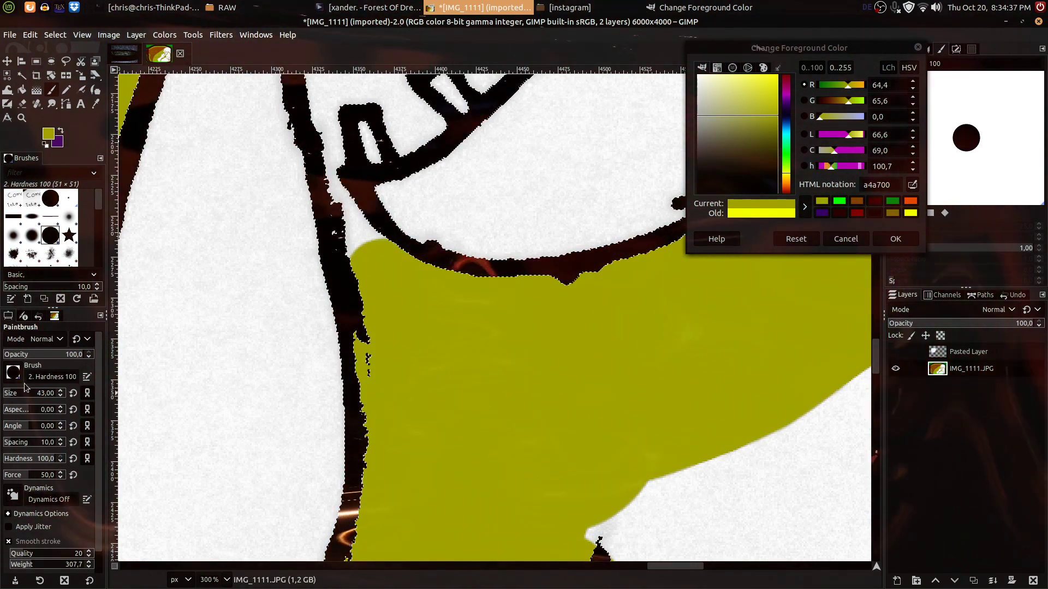
{"action": "scroll", "coordinate": [26, 382], "scroll_direction": "down", "scroll_amount": 5}
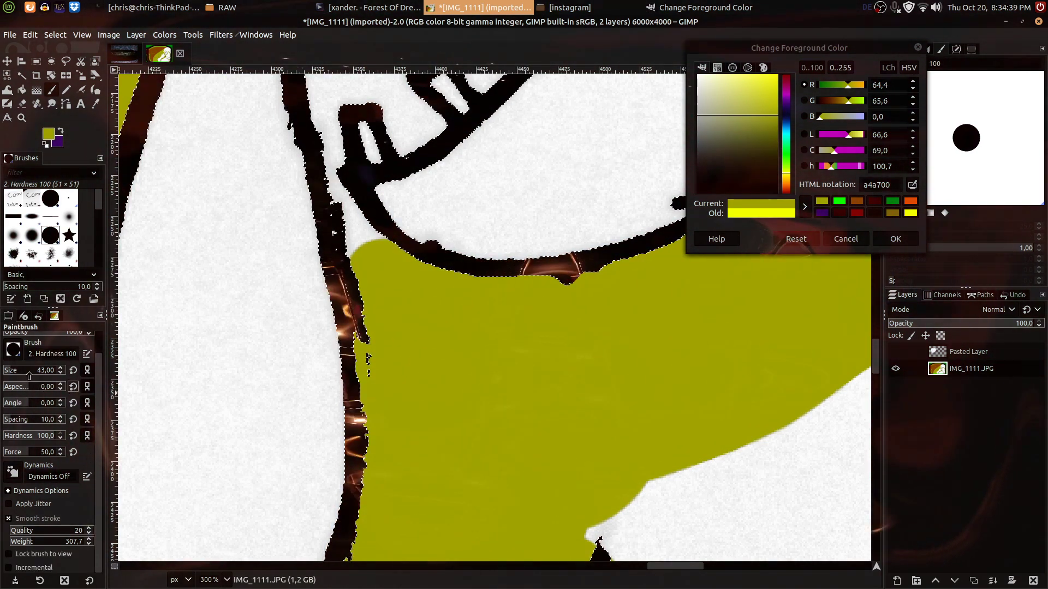
{"action": "scroll", "coordinate": [29, 371], "scroll_direction": "down", "scroll_amount": 5}
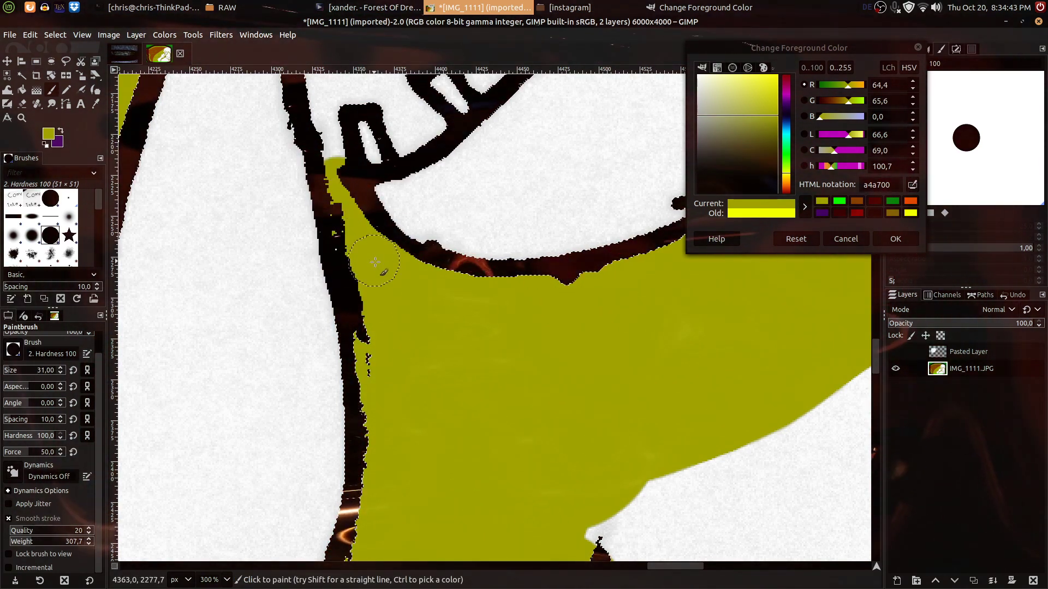
{"action": "left_click_drag", "start_coordinate": [369, 200], "coordinate": [440, 420]}
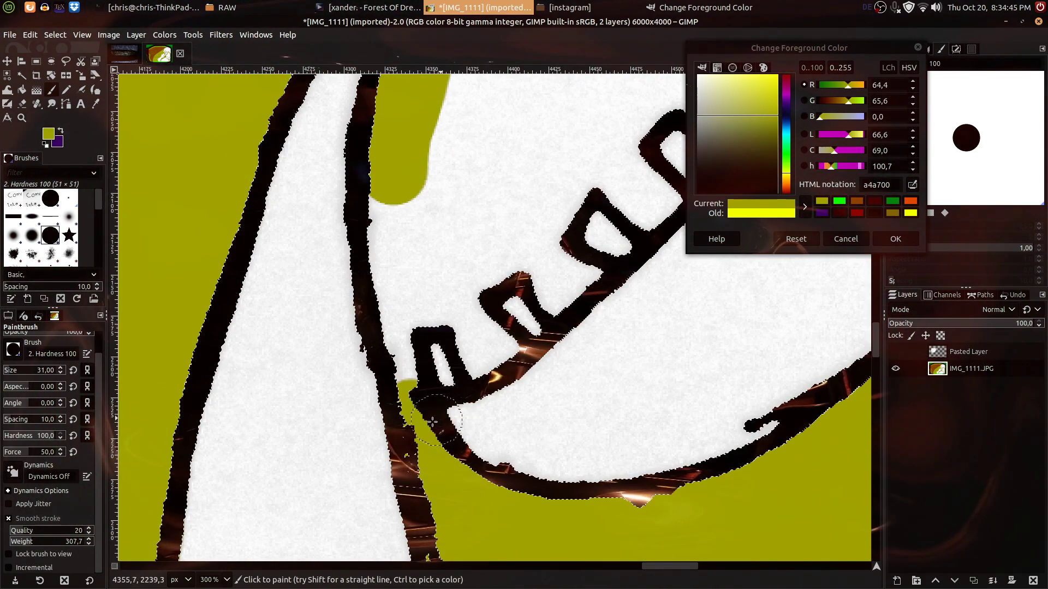
{"action": "left_click_drag", "start_coordinate": [394, 381], "coordinate": [398, 316]}
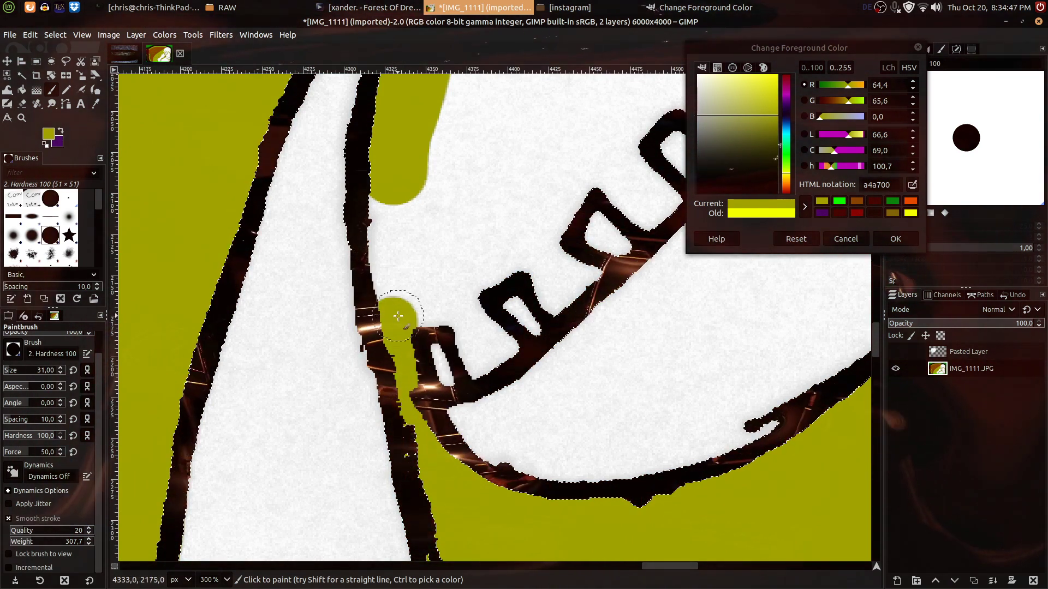
Paint olive around and between the lowest four teeth of the lower toothed shape, leaving the tooth interiors white.
{"action": "left_click_drag", "start_coordinate": [469, 324], "coordinate": [484, 362]}
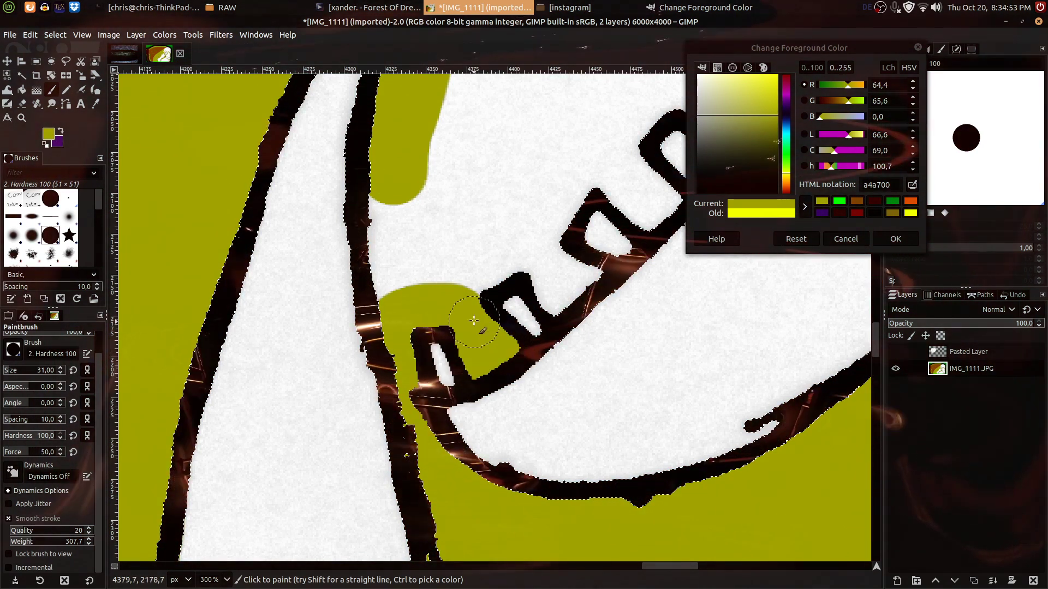
{"action": "left_click", "coordinate": [468, 283]}
{"action": "left_click_drag", "start_coordinate": [542, 262], "coordinate": [564, 294]}
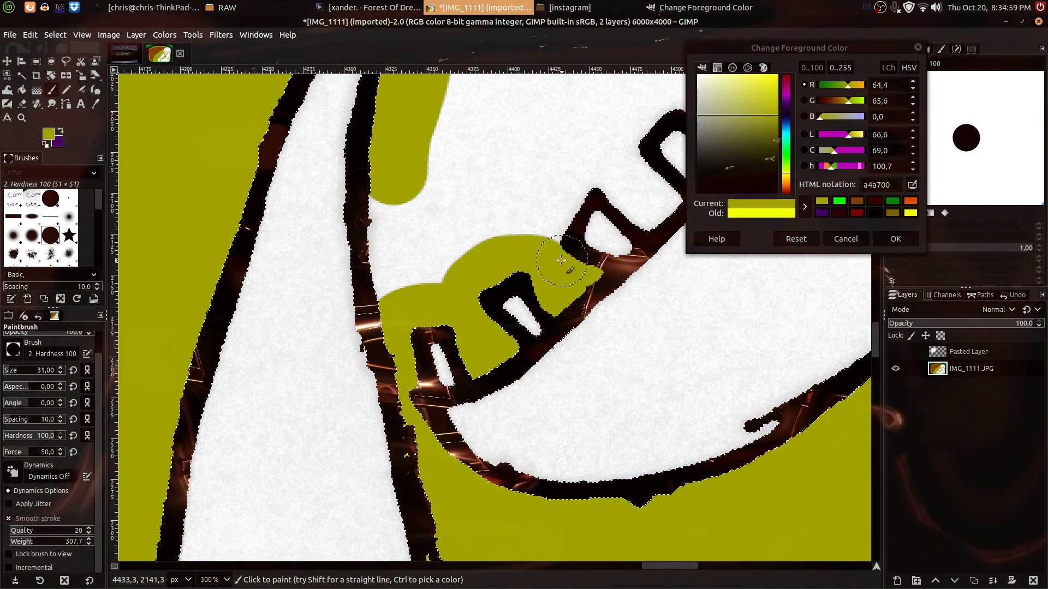
{"action": "left_click_drag", "start_coordinate": [637, 200], "coordinate": [550, 268]}
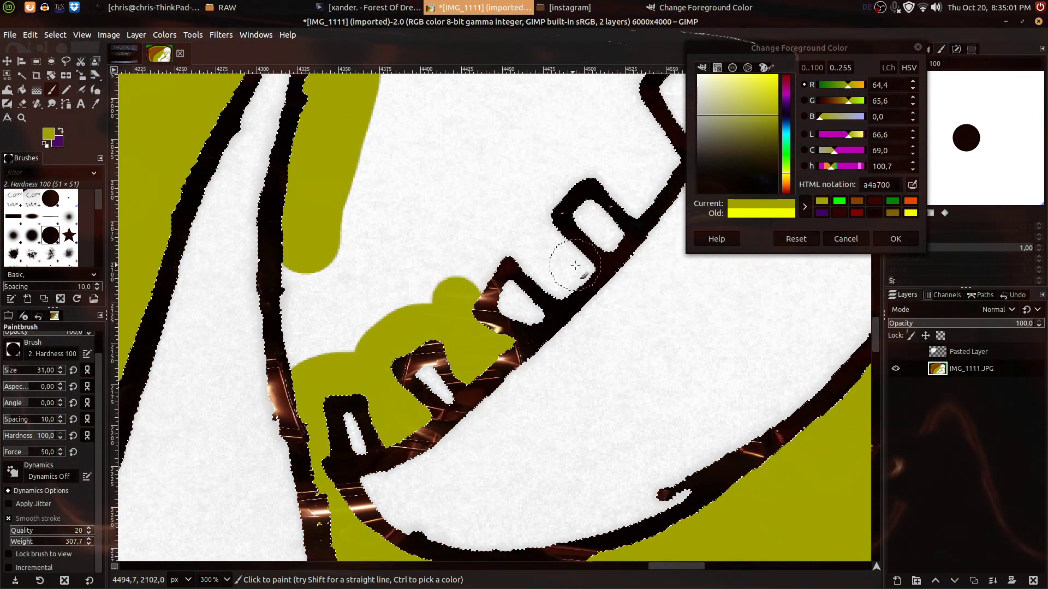
{"action": "left_click_drag", "start_coordinate": [576, 266], "coordinate": [556, 275]}
{"action": "mouse_move", "coordinate": [521, 240]}
{"action": "left_mouse_down"}
{"action": "mouse_move", "coordinate": [491, 233]}
{"action": "mouse_move", "coordinate": [296, 355]}
{"action": "mouse_move", "coordinate": [306, 234]}
{"action": "mouse_move", "coordinate": [348, 325]}
{"action": "mouse_move", "coordinate": [465, 211]}
{"action": "mouse_move", "coordinate": [551, 256]}
{"action": "mouse_move", "coordinate": [534, 212]}
{"action": "left_mouse_up"}
{"action": "left_click_drag", "start_coordinate": [592, 166], "coordinate": [337, 269]}
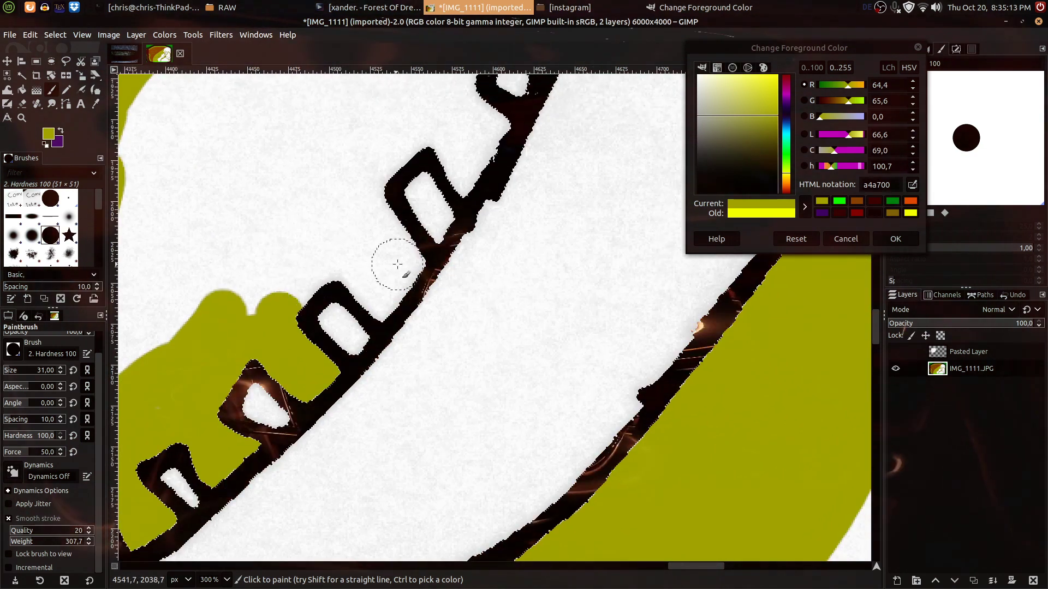
Paint olive around and between the middle teeth of the lower toothed shape, leaving the tooth interiors white.
{"action": "mouse_move", "coordinate": [411, 255]}
{"action": "left_mouse_down"}
{"action": "mouse_move", "coordinate": [379, 301]}
{"action": "mouse_move", "coordinate": [377, 273]}
{"action": "mouse_move", "coordinate": [349, 267]}
{"action": "mouse_move", "coordinate": [299, 287]}
{"action": "mouse_move", "coordinate": [309, 269]}
{"action": "left_mouse_up"}
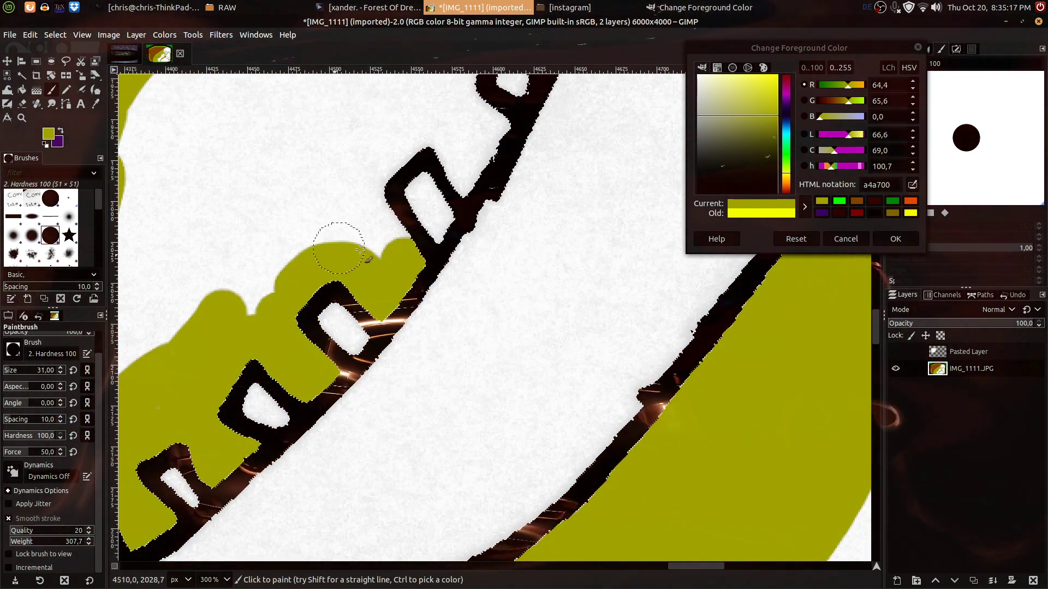
{"action": "left_click_drag", "start_coordinate": [371, 205], "coordinate": [362, 188]}
{"action": "left_click_drag", "start_coordinate": [395, 142], "coordinate": [316, 256]}
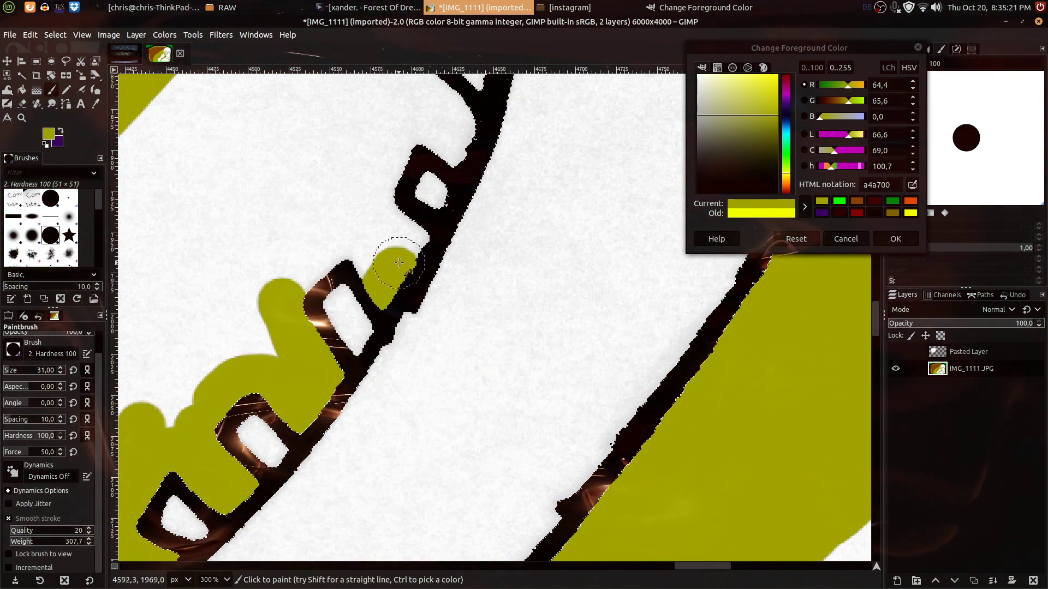
{"action": "left_click_drag", "start_coordinate": [411, 236], "coordinate": [382, 214]}
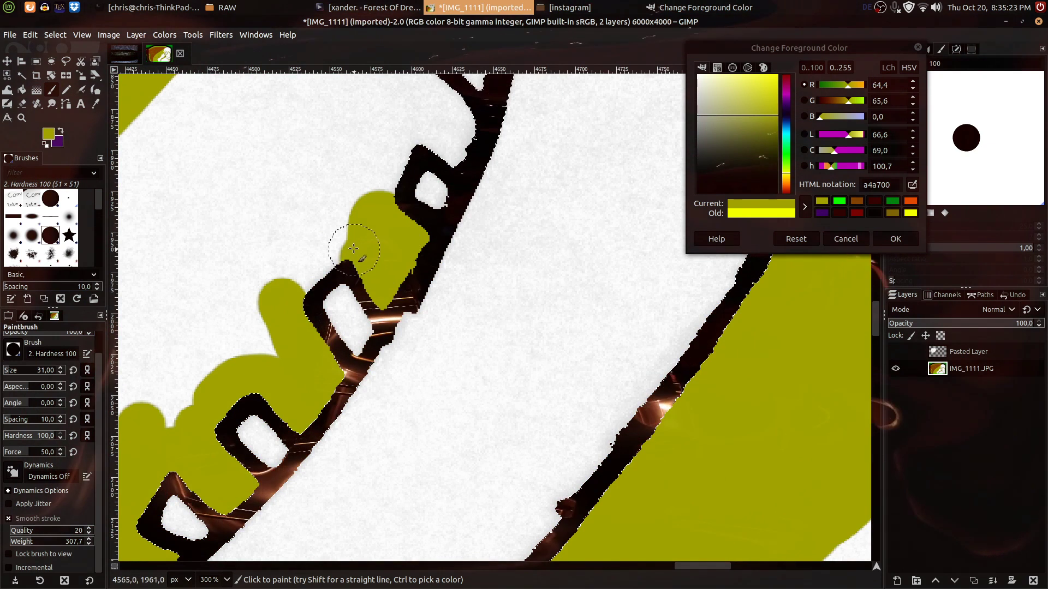
{"action": "scroll", "coordinate": [293, 280], "scroll_direction": "up", "scroll_amount": 5}
{"action": "scroll", "coordinate": [372, 288], "scroll_direction": "right", "scroll_amount": 1}
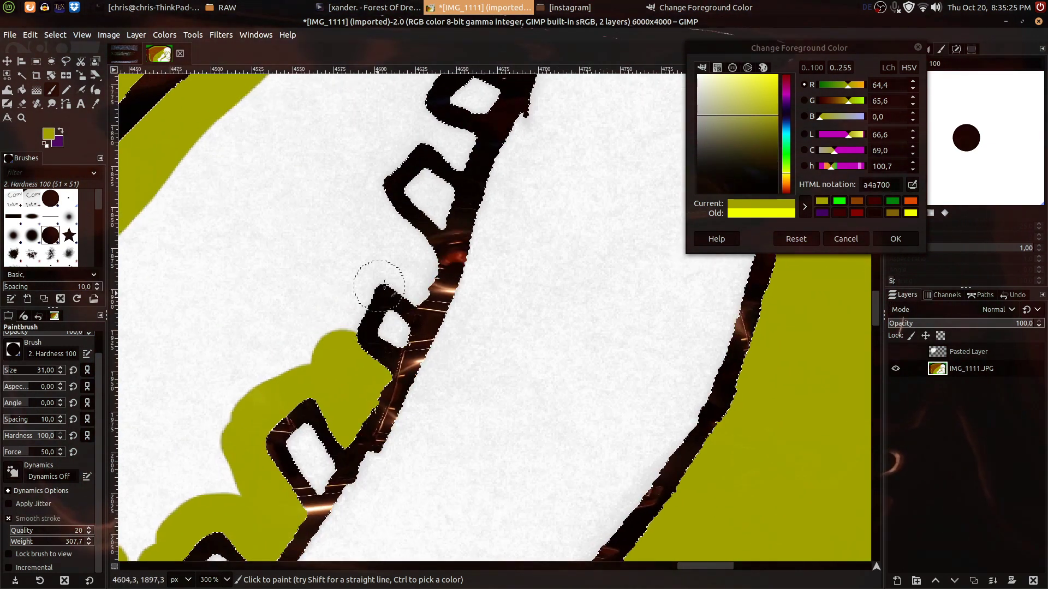
{"action": "left_click_drag", "start_coordinate": [370, 212], "coordinate": [367, 204]}
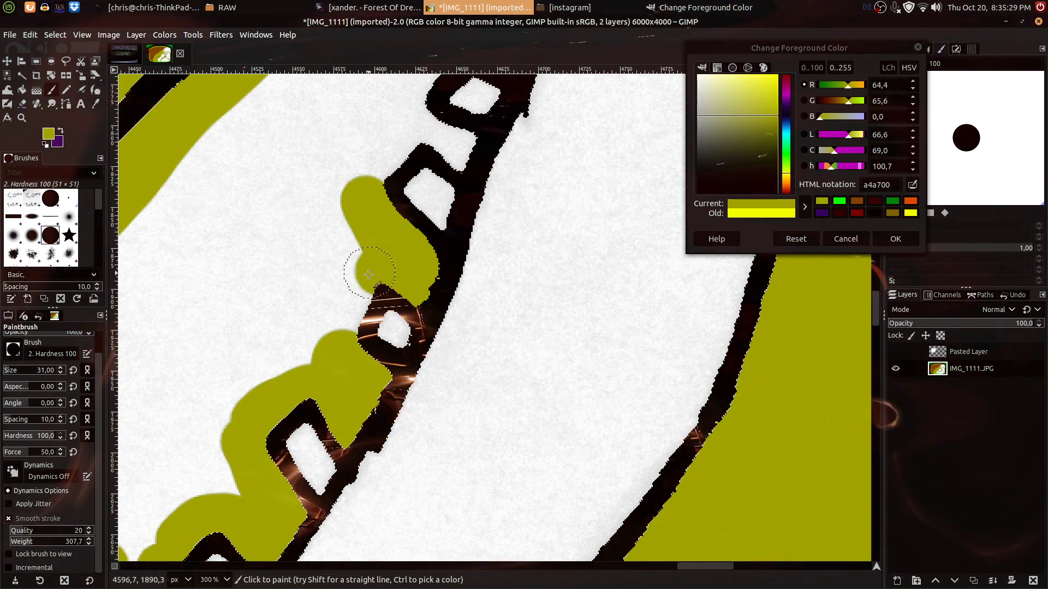
Paint olive around the uppermost teeth of the lower toothed shape until it joins the olive at the pointed tip.
{"action": "scroll", "coordinate": [421, 331], "scroll_direction": "up", "scroll_amount": 5}
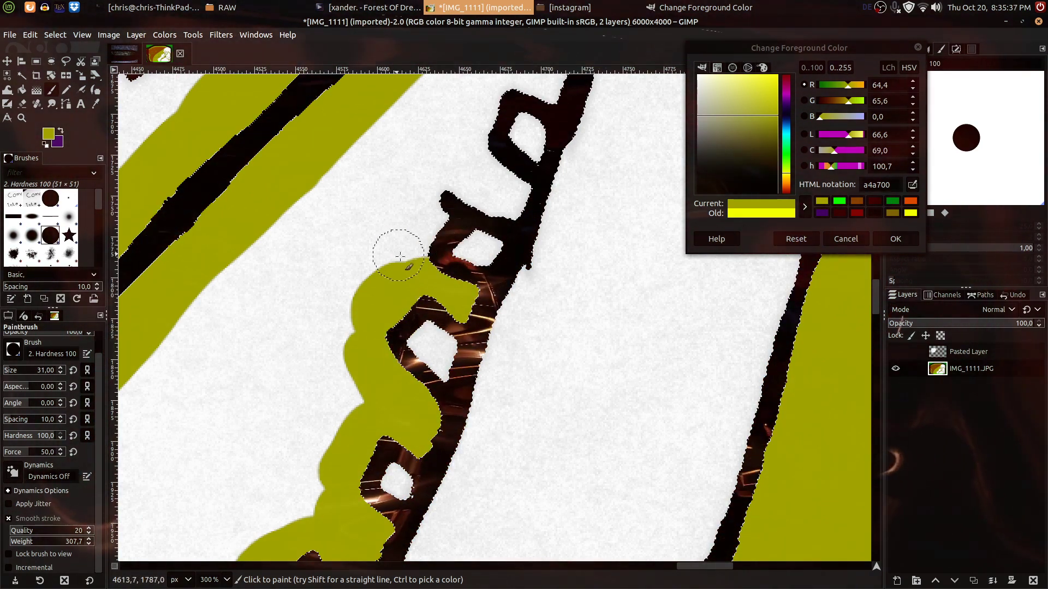
{"action": "left_click_drag", "start_coordinate": [478, 191], "coordinate": [512, 196]}
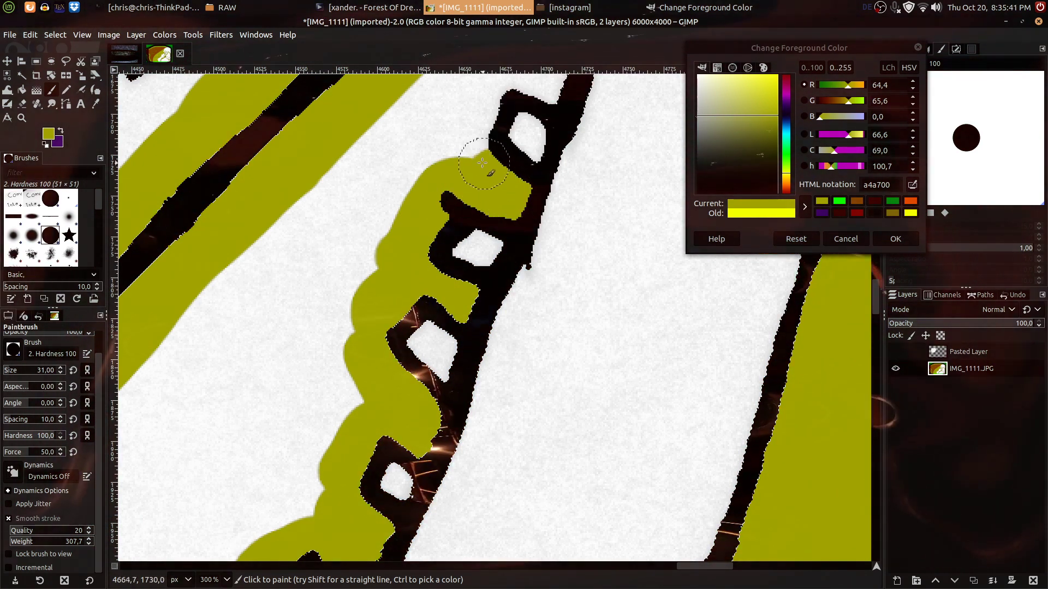
{"action": "left_click_drag", "start_coordinate": [478, 142], "coordinate": [421, 387]}
{"action": "mouse_move", "coordinate": [502, 260]}
{"action": "left_mouse_down"}
{"action": "mouse_move", "coordinate": [498, 316]}
{"action": "mouse_move", "coordinate": [459, 313]}
{"action": "mouse_move", "coordinate": [420, 341]}
{"action": "mouse_move", "coordinate": [414, 381]}
{"action": "mouse_move", "coordinate": [451, 269]}
{"action": "mouse_move", "coordinate": [468, 257]}
{"action": "mouse_move", "coordinate": [363, 363]}
{"action": "mouse_move", "coordinate": [410, 292]}
{"action": "left_mouse_up"}
Fill the gaps between the lower teeth of the upper shape with olive, joining them to the band along the diagonal line.
{"action": "scroll", "coordinate": [356, 372], "scroll_direction": "down", "scroll_amount": 2}
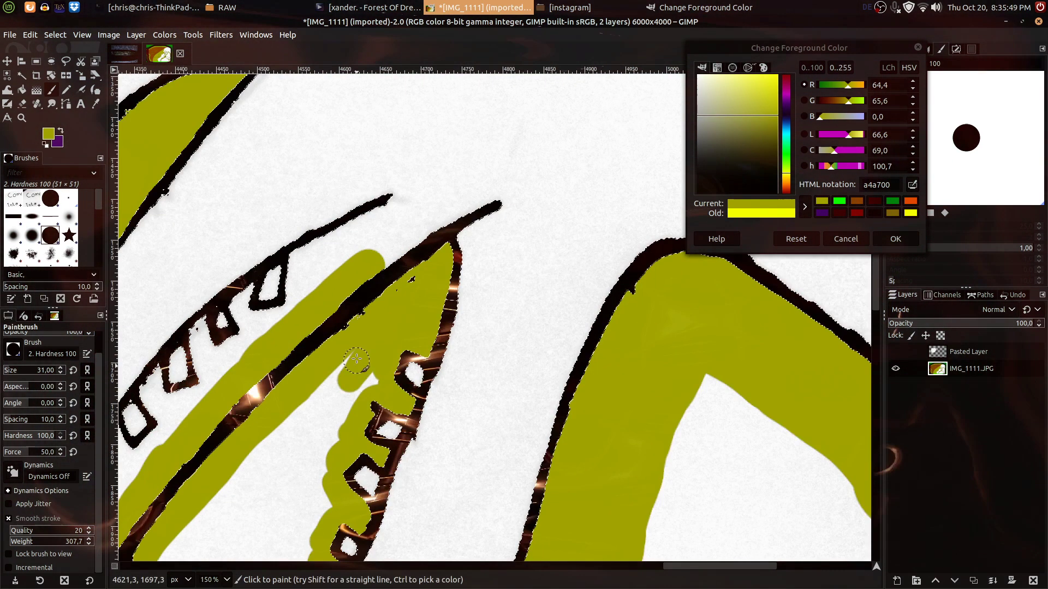
{"action": "scroll", "coordinate": [354, 338], "scroll_direction": "up", "scroll_amount": 3}
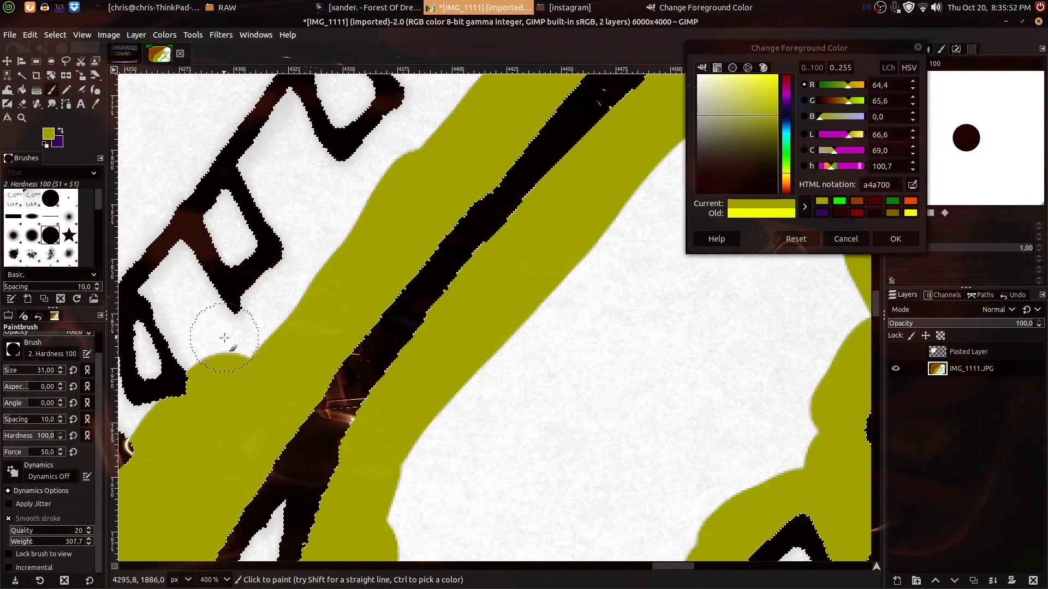
{"action": "left_click_drag", "start_coordinate": [225, 337], "coordinate": [479, 251]}
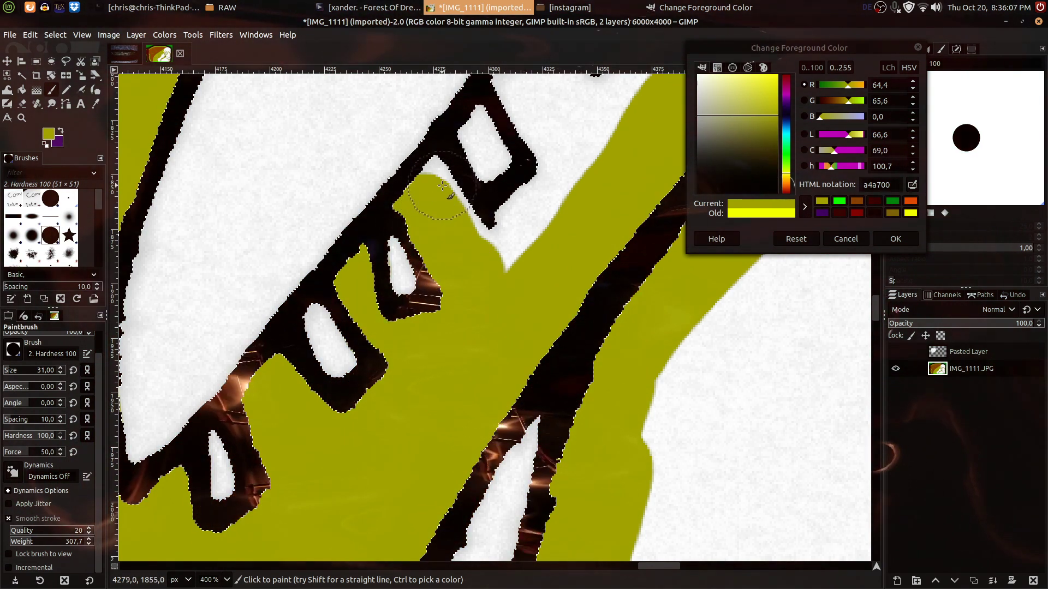
{"action": "mouse_move", "coordinate": [501, 240]}
{"action": "left_mouse_down"}
{"action": "mouse_move", "coordinate": [568, 173]}
{"action": "mouse_move", "coordinate": [435, 360]}
{"action": "left_mouse_up"}
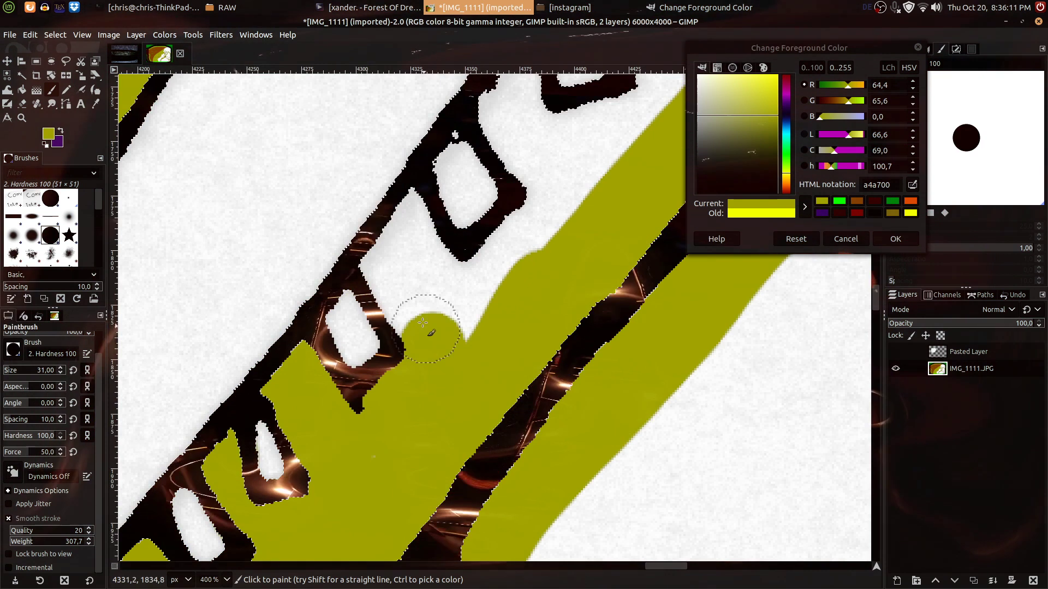
{"action": "left_click_drag", "start_coordinate": [404, 292], "coordinate": [390, 271]}
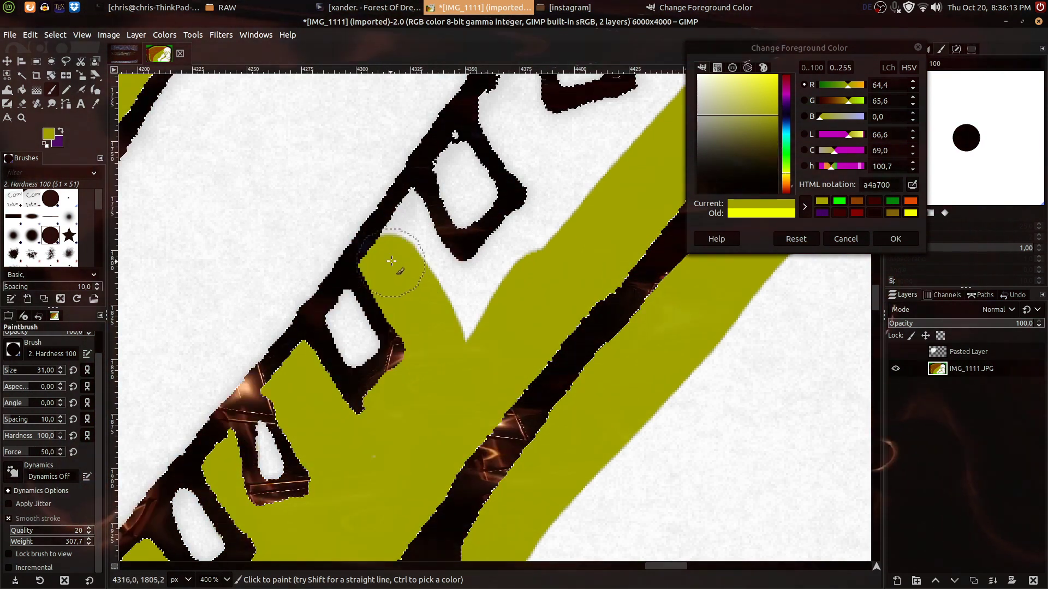
{"action": "left_click_drag", "start_coordinate": [414, 218], "coordinate": [416, 219]}
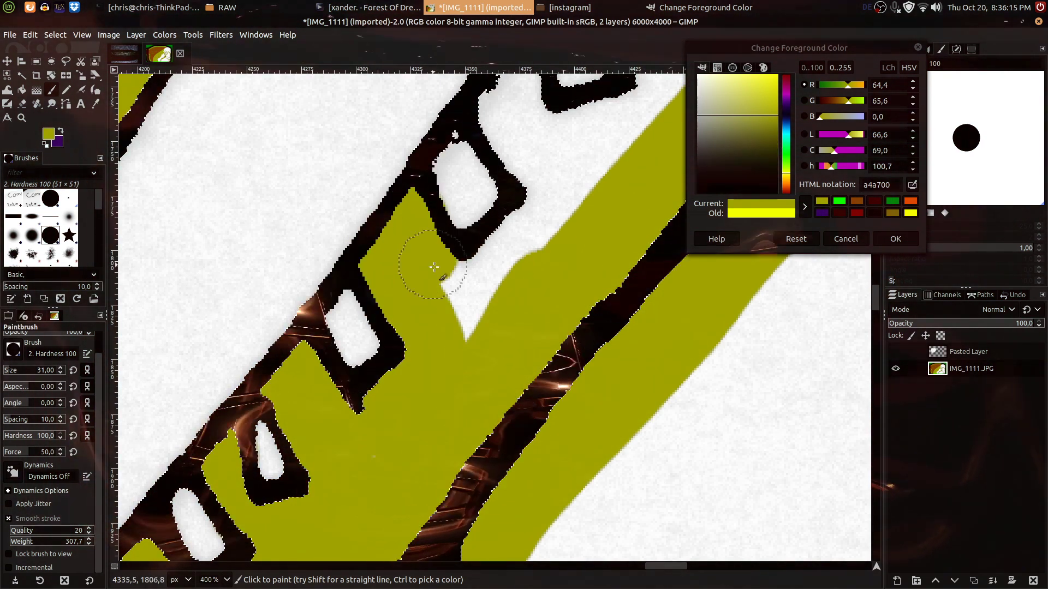
{"action": "left_click_drag", "start_coordinate": [478, 283], "coordinate": [550, 212]}
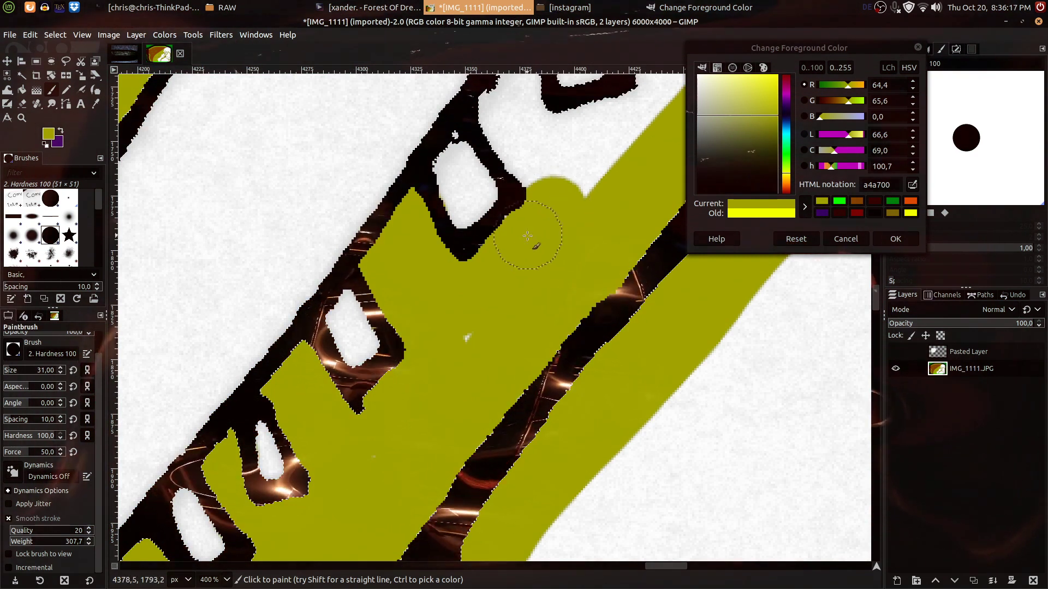
Paint olive between the next teeth up the upper shape and cover the white patches left beside the diagonal band.
{"action": "scroll", "coordinate": [544, 249], "scroll_direction": "up", "scroll_amount": 5}
{"action": "scroll", "coordinate": [544, 249], "scroll_direction": "right", "scroll_amount": 2}
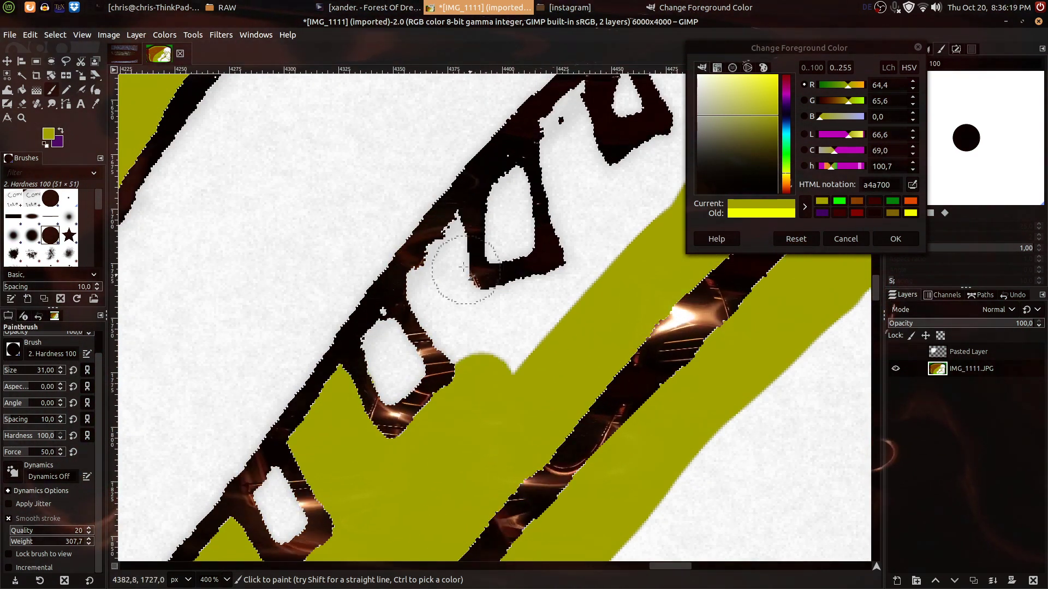
{"action": "left_click", "coordinate": [449, 238]}
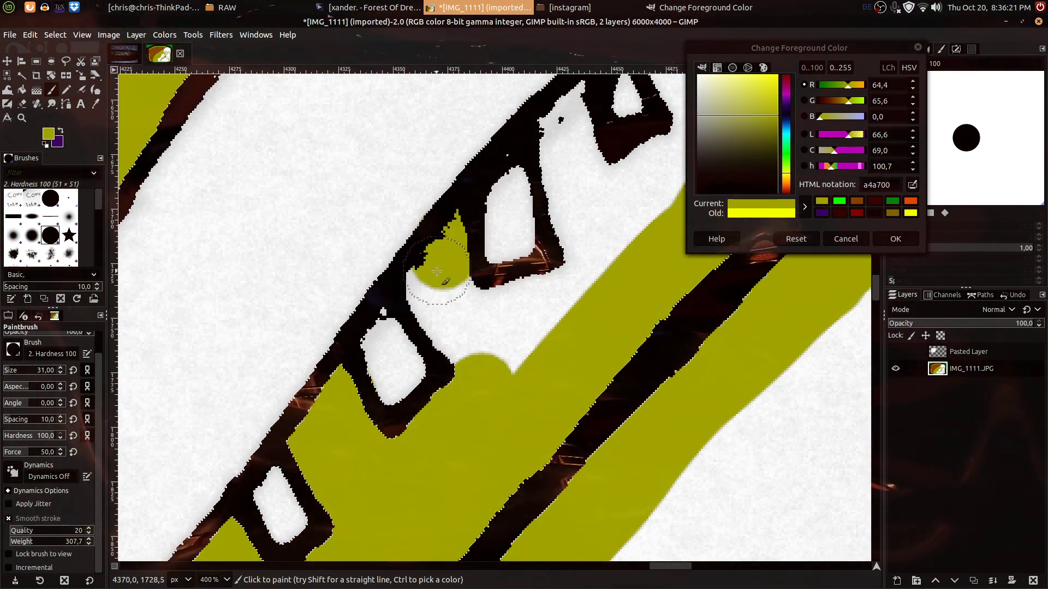
{"action": "left_click_drag", "start_coordinate": [431, 288], "coordinate": [442, 307]}
{"action": "mouse_move", "coordinate": [473, 356]}
{"action": "left_mouse_down"}
{"action": "mouse_move", "coordinate": [477, 330]}
{"action": "mouse_move", "coordinate": [523, 373]}
{"action": "left_mouse_up"}
{"action": "left_click_drag", "start_coordinate": [601, 273], "coordinate": [508, 412]}
{"action": "left_click_drag", "start_coordinate": [508, 415], "coordinate": [482, 341]}
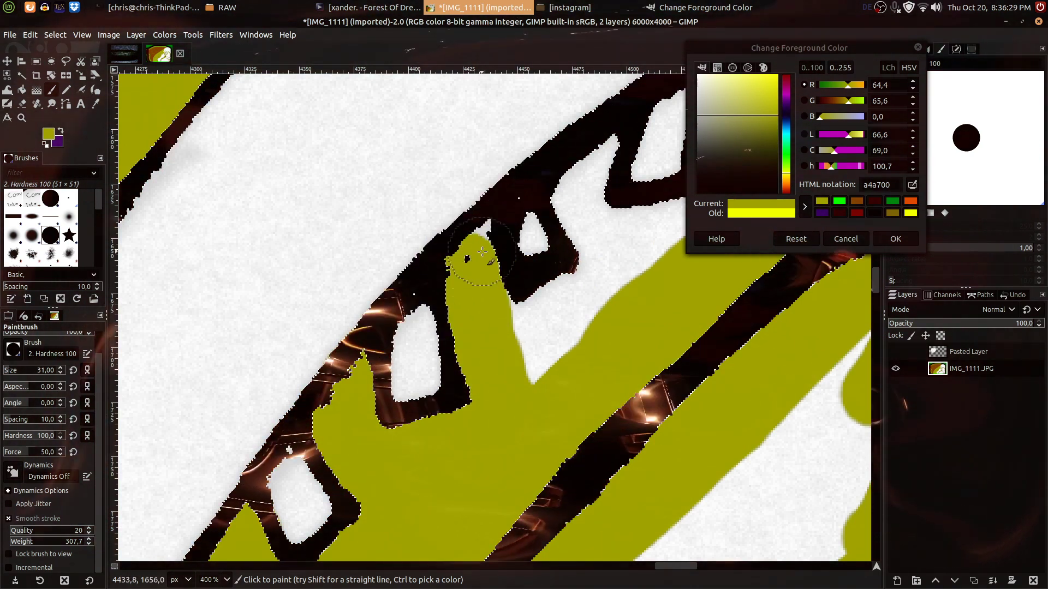
{"action": "mouse_move", "coordinate": [584, 293]}
{"action": "left_mouse_down"}
{"action": "mouse_move", "coordinate": [598, 277]}
{"action": "mouse_move", "coordinate": [580, 198]}
{"action": "mouse_move", "coordinate": [596, 153]}
{"action": "left_mouse_up"}
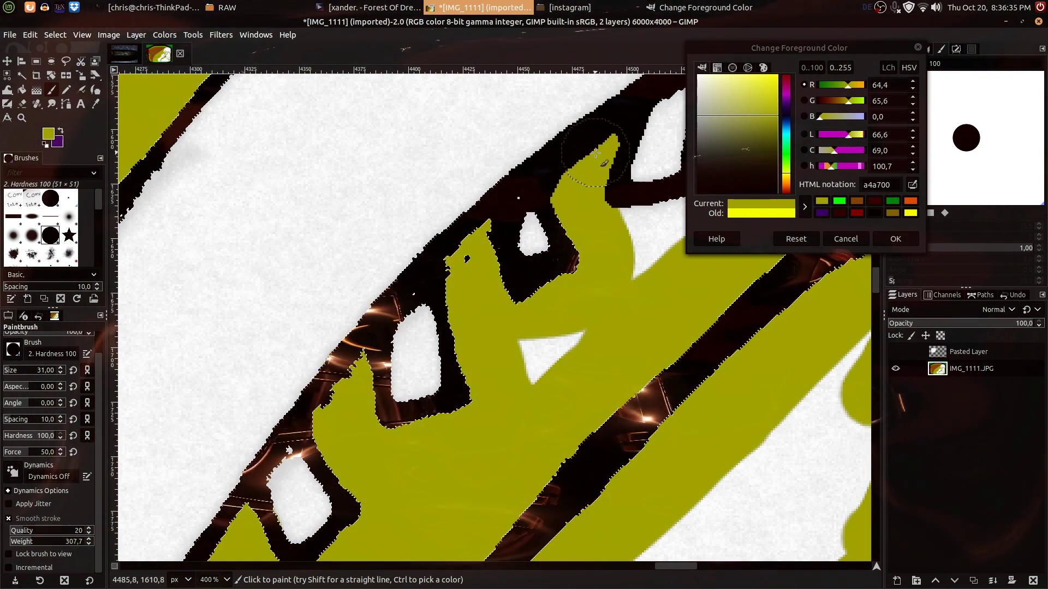
{"action": "left_click_drag", "start_coordinate": [562, 344], "coordinate": [532, 360]}
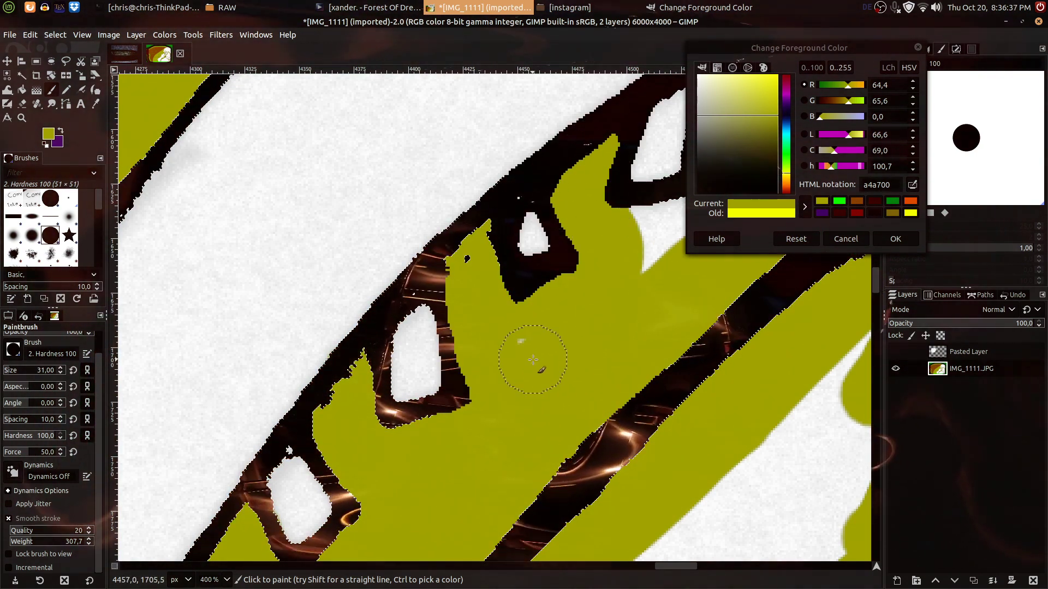
Paint olive around the upper shape's uppermost teeth and along the underside of its outline to the tip.
{"action": "left_click_drag", "start_coordinate": [591, 333], "coordinate": [254, 526]}
{"action": "mouse_move", "coordinate": [273, 486]}
{"action": "left_mouse_down"}
{"action": "mouse_move", "coordinate": [276, 467]}
{"action": "mouse_move", "coordinate": [351, 440]}
{"action": "mouse_move", "coordinate": [380, 373]}
{"action": "mouse_move", "coordinate": [385, 297]}
{"action": "mouse_move", "coordinate": [367, 445]}
{"action": "left_mouse_up"}
{"action": "scroll", "coordinate": [367, 445], "scroll_direction": "right", "scroll_amount": 3}
{"action": "scroll", "coordinate": [367, 445], "scroll_direction": "up", "scroll_amount": 2}
{"action": "left_click_drag", "start_coordinate": [418, 422], "coordinate": [295, 490]}
{"action": "scroll", "coordinate": [385, 414], "scroll_direction": "down", "scroll_amount": 2}
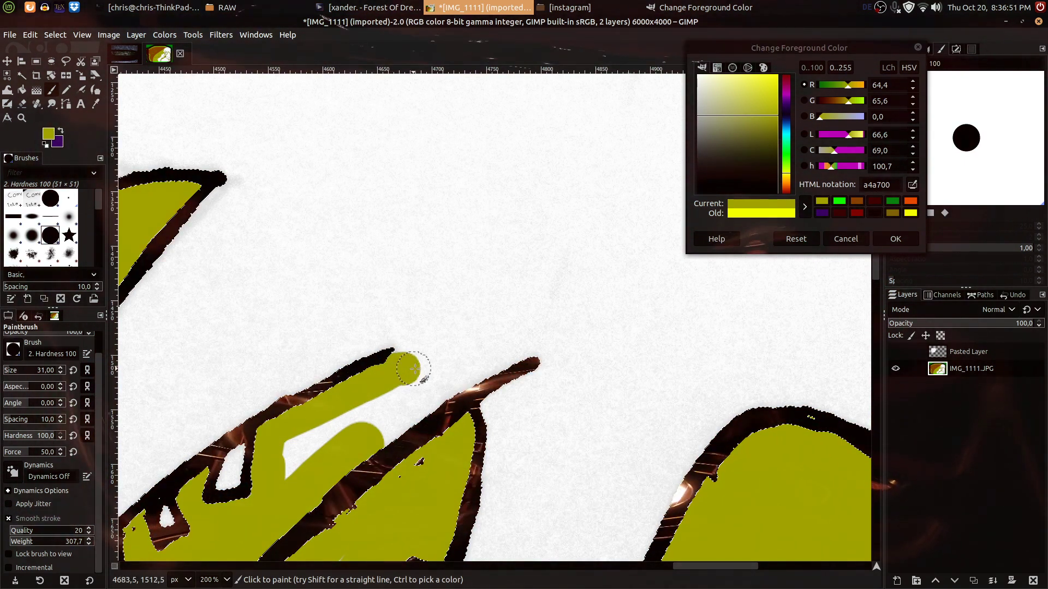
Close the opening between the upper shape's tip and the diagonal line's end with olive and fill the white gap inside.
{"action": "scroll", "coordinate": [487, 369], "scroll_direction": "down", "scroll_amount": 5, "text": "ctrl"}
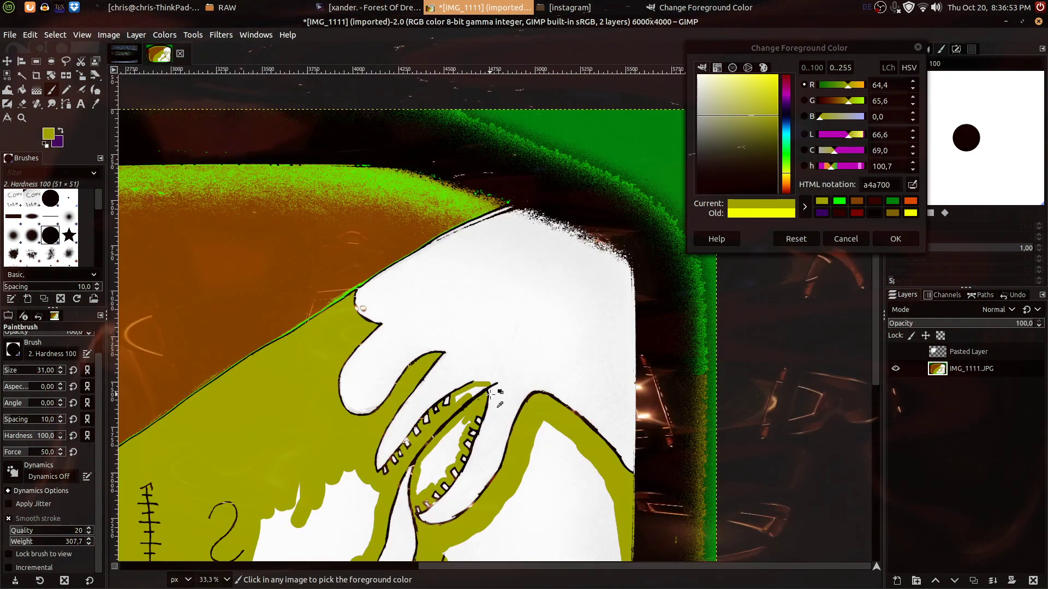
{"action": "scroll", "coordinate": [496, 391], "scroll_direction": "up", "scroll_amount": 4, "text": "ctrl"}
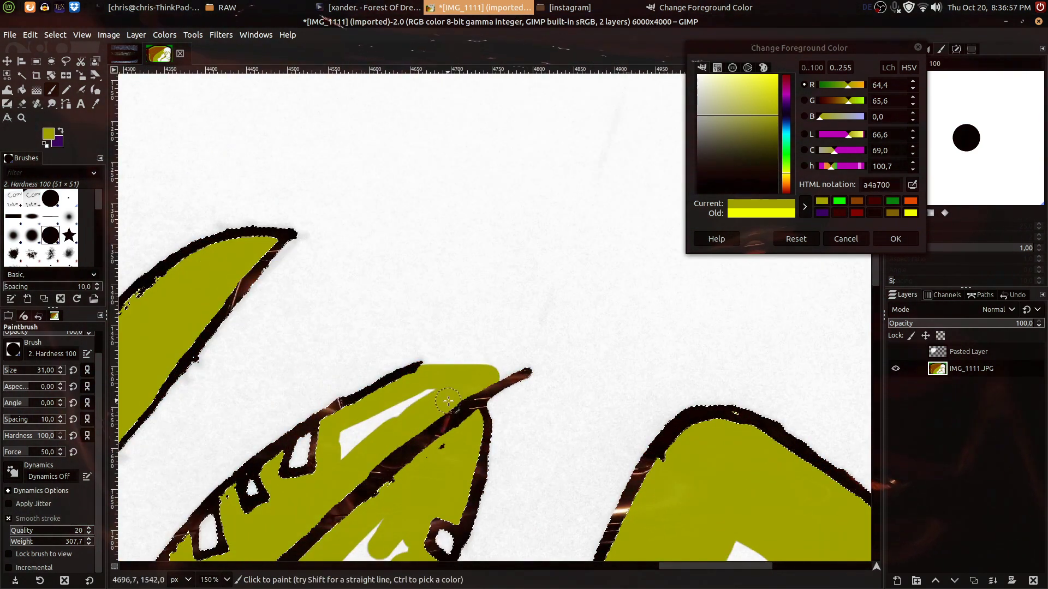
{"action": "left_click_drag", "start_coordinate": [350, 441], "coordinate": [348, 433]}
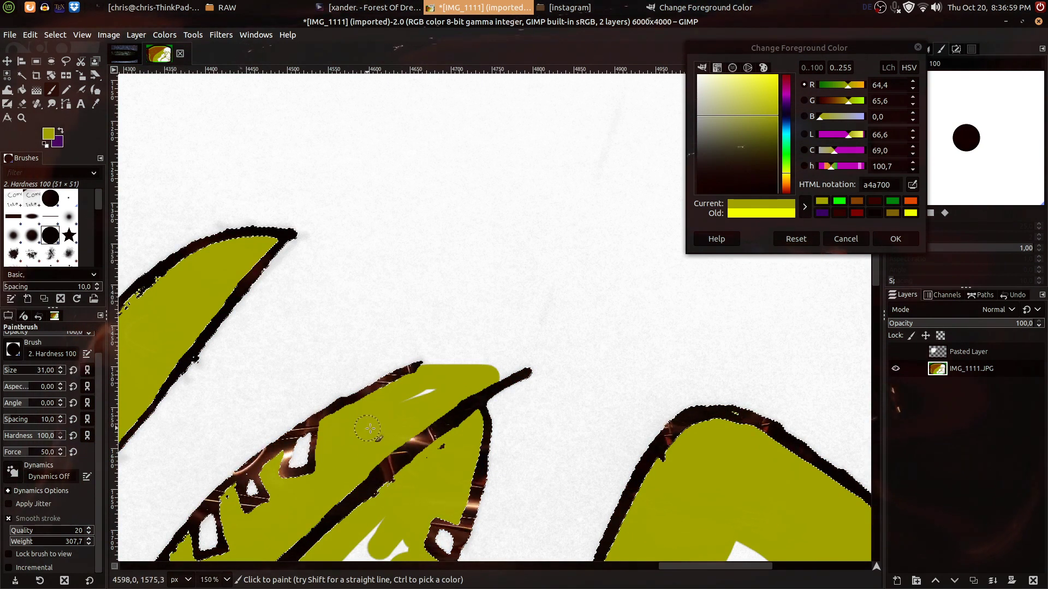
{"action": "scroll", "coordinate": [423, 375], "scroll_direction": "up", "scroll_amount": 3, "text": "ctrl"}
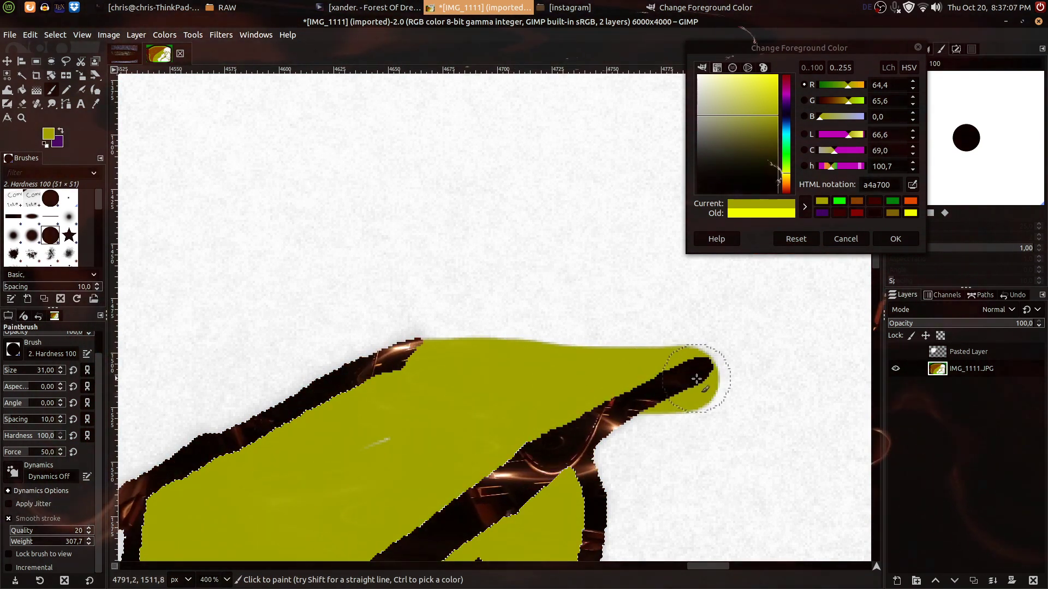
Pick white (ffffff) as the foreground colour and paint over the olive spill around the diagonal line's end and above the opening.
{"action": "left_click", "coordinate": [718, 454], "text": "ctrl"}
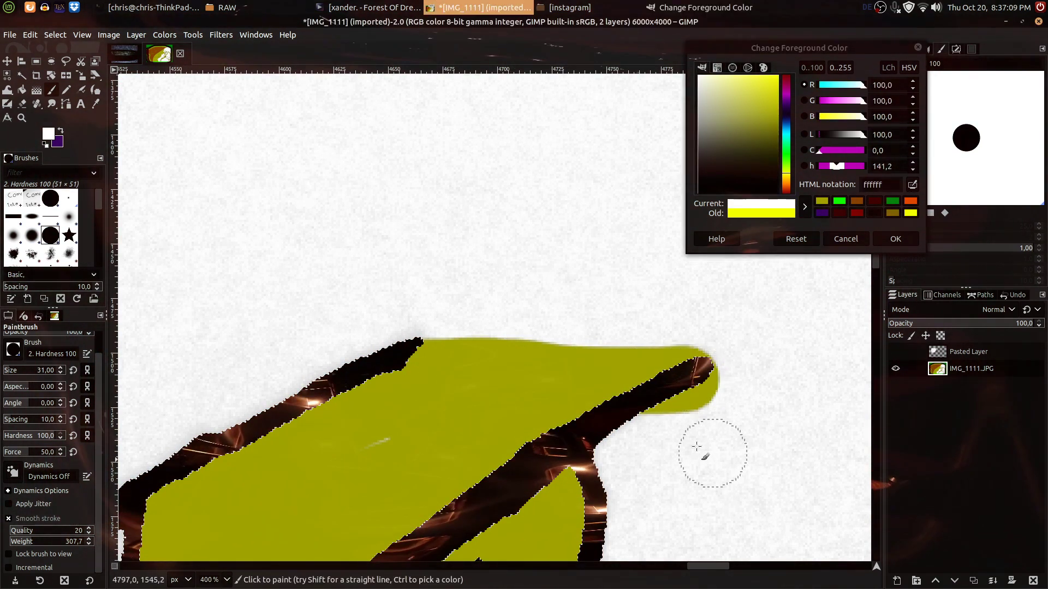
{"action": "left_click_drag", "start_coordinate": [665, 434], "coordinate": [703, 411]}
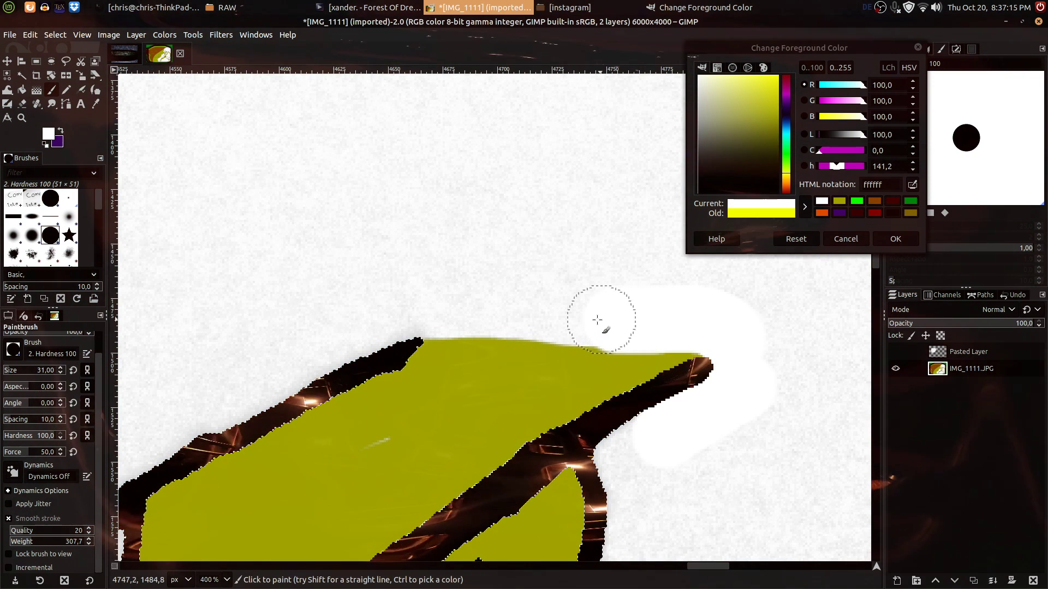
{"action": "left_click_drag", "start_coordinate": [608, 320], "coordinate": [542, 319]}
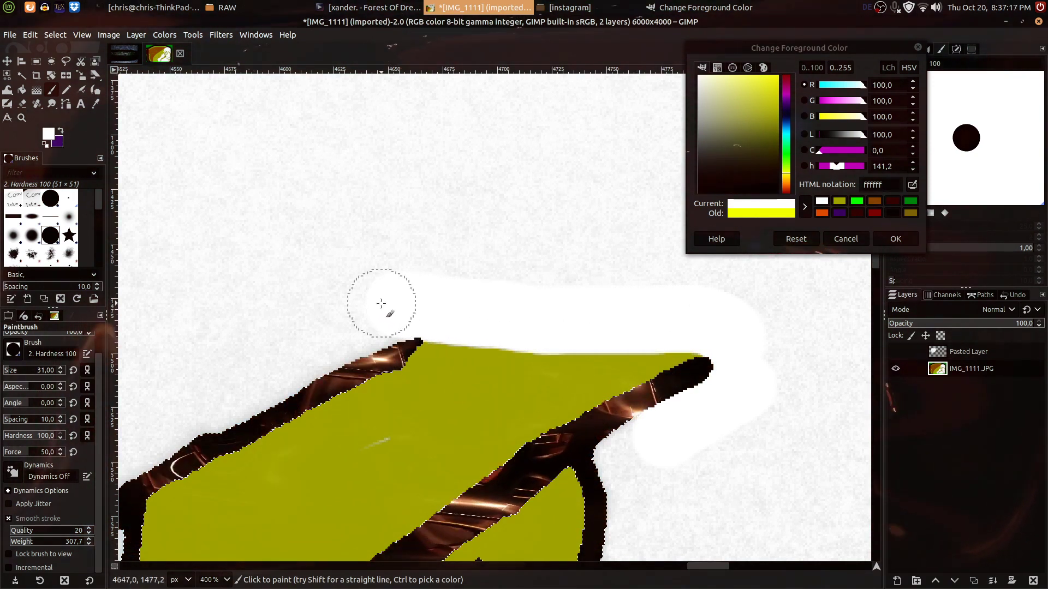
Restore olive a4a700 as the foreground colour and fill the remaining white area inside the lower toothed shape.
{"action": "scroll", "coordinate": [393, 321], "scroll_direction": "down", "scroll_amount": 3}
{"action": "scroll", "coordinate": [399, 402], "scroll_direction": "down", "scroll_amount": 3}
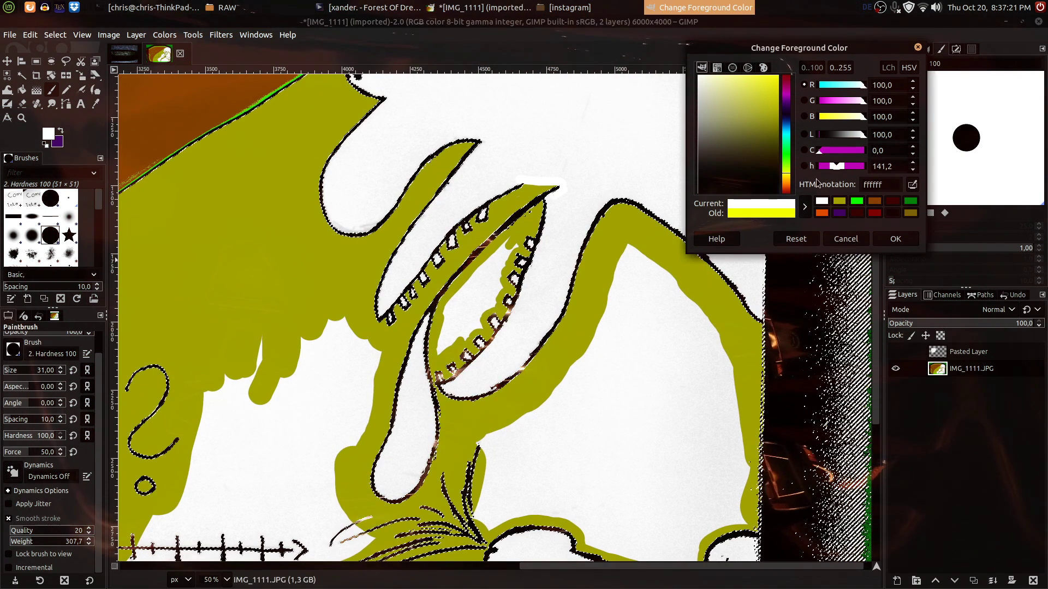
{"action": "left_click", "coordinate": [839, 201]}
{"action": "scroll", "coordinate": [504, 292], "scroll_direction": "up", "scroll_amount": 4}
{"action": "mouse_move", "coordinate": [461, 310]}
{"action": "left_mouse_down"}
{"action": "mouse_move", "coordinate": [402, 396]}
{"action": "mouse_move", "coordinate": [456, 325]}
{"action": "mouse_move", "coordinate": [459, 338]}
{"action": "mouse_move", "coordinate": [344, 469]}
{"action": "mouse_move", "coordinate": [414, 425]}
{"action": "mouse_move", "coordinate": [239, 528]}
{"action": "mouse_move", "coordinate": [243, 393]}
{"action": "mouse_move", "coordinate": [265, 368]}
{"action": "mouse_move", "coordinate": [258, 487]}
{"action": "mouse_move", "coordinate": [274, 495]}
{"action": "mouse_move", "coordinate": [303, 480]}
{"action": "mouse_move", "coordinate": [253, 533]}
{"action": "mouse_move", "coordinate": [303, 449]}
{"action": "mouse_move", "coordinate": [351, 444]}
{"action": "mouse_move", "coordinate": [374, 391]}
{"action": "mouse_move", "coordinate": [372, 351]}
{"action": "mouse_move", "coordinate": [298, 384]}
{"action": "left_mouse_up"}
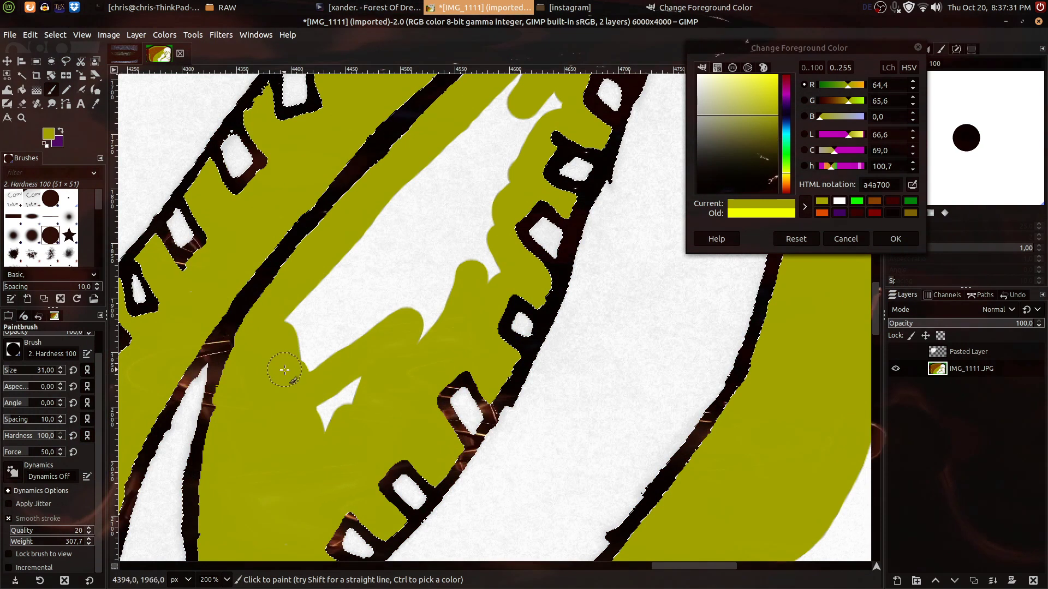
{"action": "left_click_drag", "start_coordinate": [332, 416], "coordinate": [328, 427]}
{"action": "mouse_move", "coordinate": [383, 356]}
{"action": "left_mouse_down"}
{"action": "mouse_move", "coordinate": [462, 297]}
{"action": "mouse_move", "coordinate": [437, 332]}
{"action": "mouse_move", "coordinate": [363, 363]}
{"action": "mouse_move", "coordinate": [316, 360]}
{"action": "mouse_move", "coordinate": [296, 321]}
{"action": "mouse_move", "coordinate": [435, 170]}
{"action": "mouse_move", "coordinate": [328, 282]}
{"action": "mouse_move", "coordinate": [297, 333]}
{"action": "mouse_move", "coordinate": [352, 277]}
{"action": "mouse_move", "coordinate": [311, 354]}
{"action": "mouse_move", "coordinate": [355, 334]}
{"action": "left_mouse_up"}
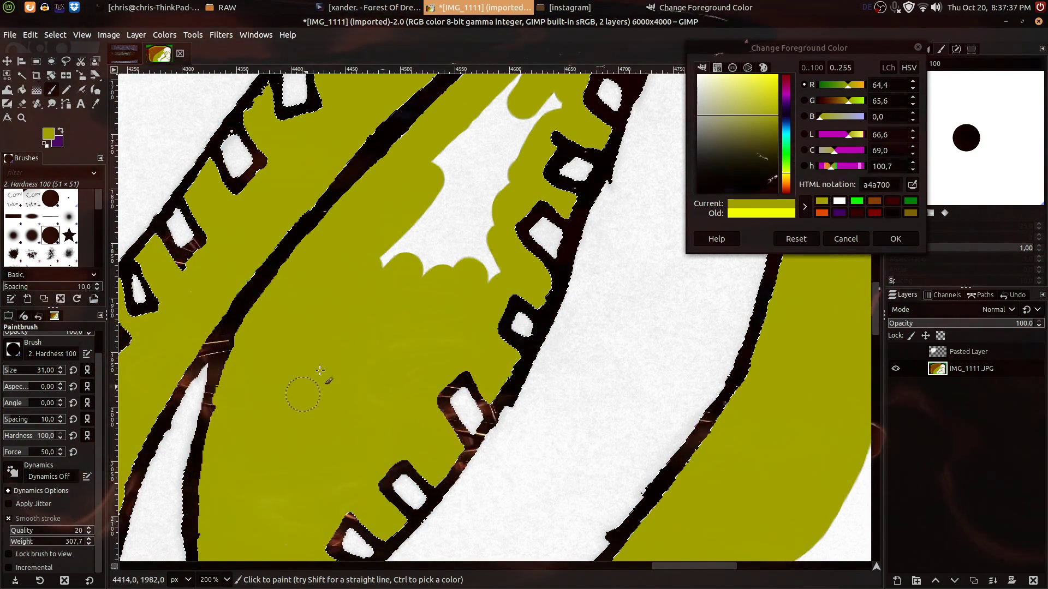
{"action": "scroll", "coordinate": [384, 265], "scroll_direction": "up", "scroll_amount": 3}
{"action": "scroll", "coordinate": [387, 305], "scroll_direction": "right", "scroll_amount": 2}
{"action": "mouse_move", "coordinate": [451, 248]}
{"action": "left_mouse_down"}
{"action": "mouse_move", "coordinate": [360, 313]}
{"action": "mouse_move", "coordinate": [339, 352]}
{"action": "mouse_move", "coordinate": [342, 369]}
{"action": "mouse_move", "coordinate": [432, 260]}
{"action": "mouse_move", "coordinate": [464, 258]}
{"action": "mouse_move", "coordinate": [425, 316]}
{"action": "mouse_move", "coordinate": [394, 401]}
{"action": "mouse_move", "coordinate": [390, 433]}
{"action": "mouse_move", "coordinate": [405, 445]}
{"action": "mouse_move", "coordinate": [326, 448]}
{"action": "mouse_move", "coordinate": [336, 395]}
{"action": "mouse_move", "coordinate": [427, 274]}
{"action": "mouse_move", "coordinate": [356, 452]}
{"action": "mouse_move", "coordinate": [355, 379]}
{"action": "mouse_move", "coordinate": [508, 184]}
{"action": "left_mouse_up"}
{"action": "scroll", "coordinate": [360, 388], "scroll_direction": "down", "scroll_amount": 1}
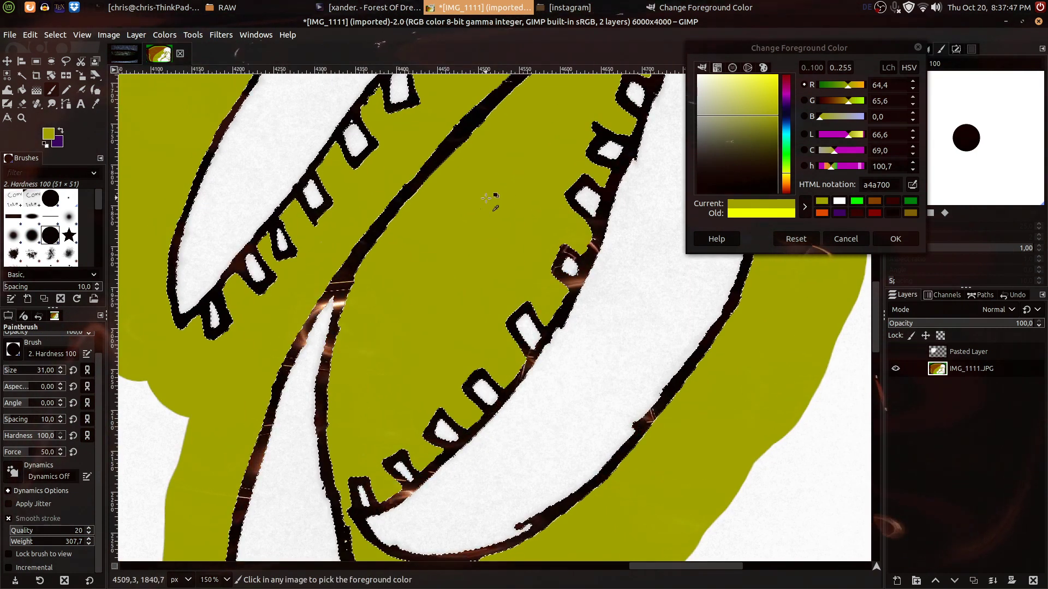
Set the brush size to 184 and fill the white area between the question mark, the drop shape and the horizontal scale with olive.
{"action": "scroll", "coordinate": [486, 198], "scroll_direction": "down", "scroll_amount": 5}
{"action": "scroll", "coordinate": [590, 194], "scroll_direction": "up", "scroll_amount": 2}
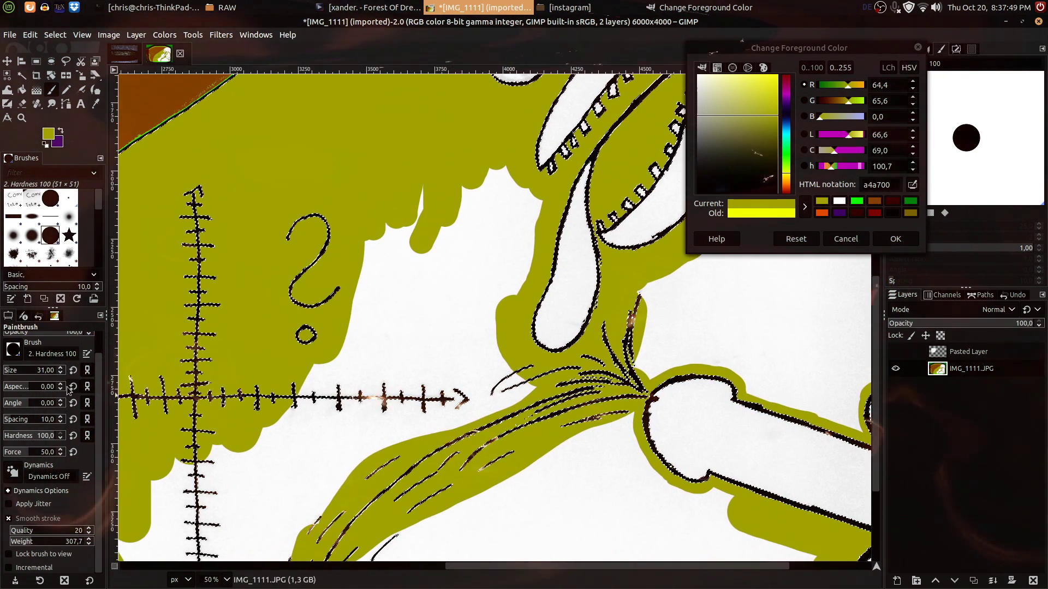
{"action": "left_click", "coordinate": [20, 370]}
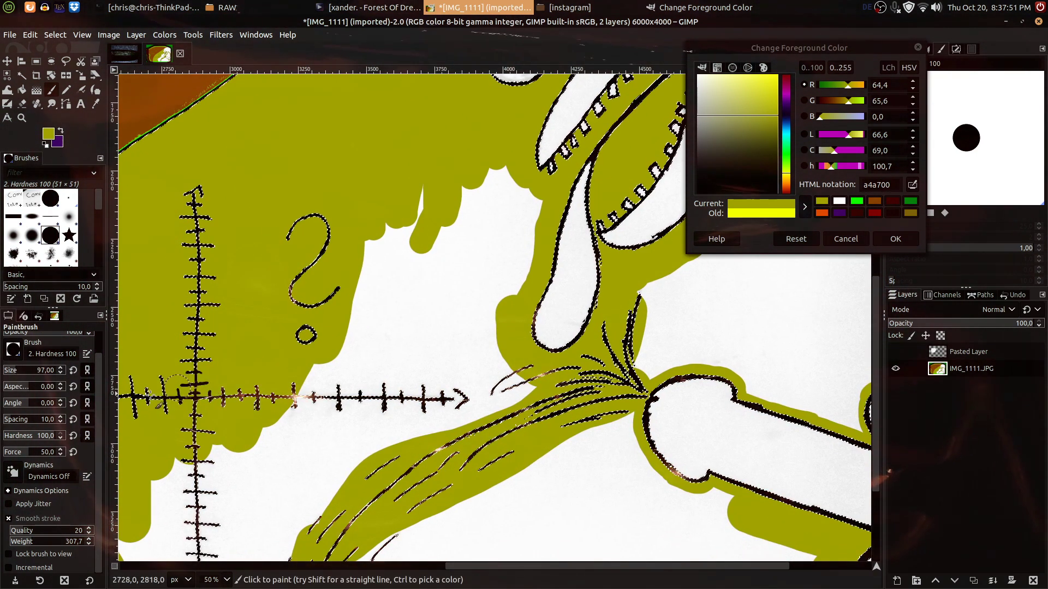
{"action": "left_click", "coordinate": [22, 370]}
{"action": "mouse_move", "coordinate": [295, 289]}
{"action": "left_mouse_down"}
{"action": "mouse_move", "coordinate": [355, 314]}
{"action": "mouse_move", "coordinate": [416, 228]}
{"action": "mouse_move", "coordinate": [461, 213]}
{"action": "mouse_move", "coordinate": [492, 175]}
{"action": "left_mouse_up"}
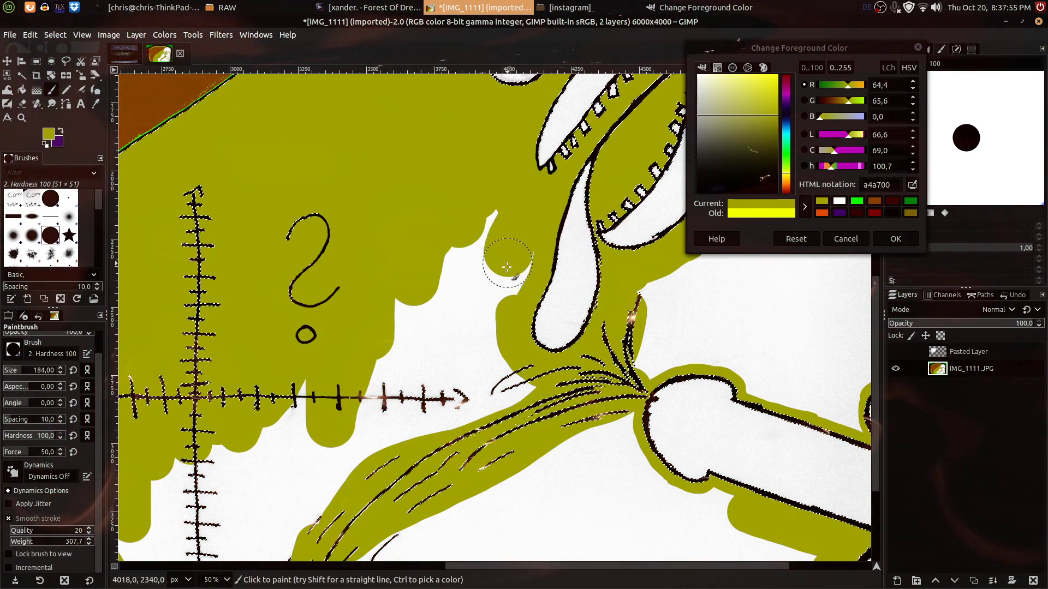
{"action": "left_click_drag", "start_coordinate": [505, 279], "coordinate": [478, 234]}
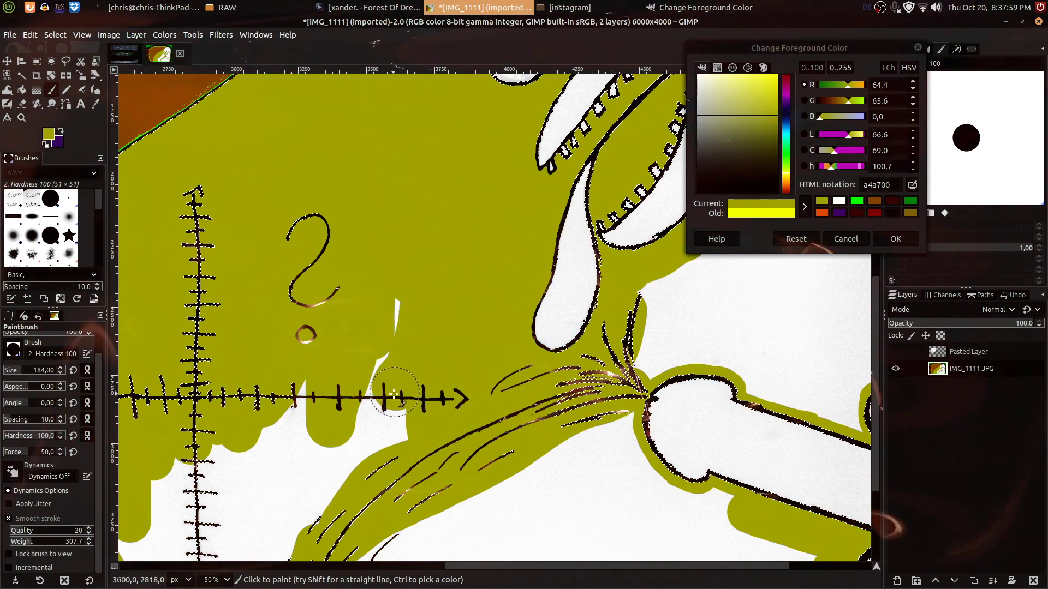
Fill the white area below the horizontal scale and around the lower part of the vertical scale with olive.
{"action": "scroll", "coordinate": [352, 469], "scroll_direction": "down", "scroll_amount": 6}
{"action": "scroll", "coordinate": [352, 469], "scroll_direction": "left", "scroll_amount": 3}
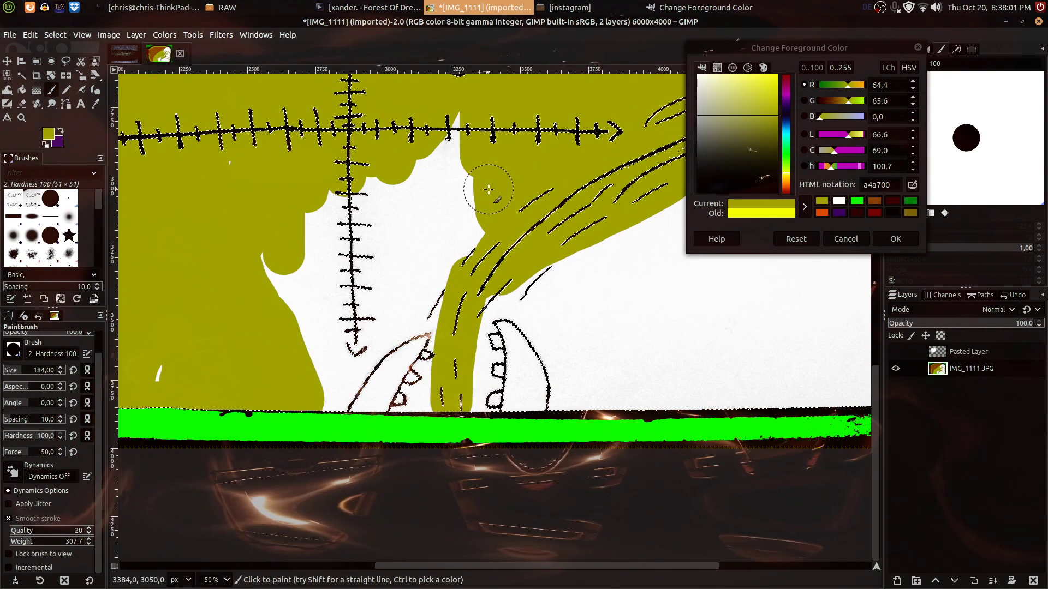
{"action": "mouse_move", "coordinate": [428, 158]}
{"action": "left_mouse_down"}
{"action": "mouse_move", "coordinate": [424, 205]}
{"action": "mouse_move", "coordinate": [334, 230]}
{"action": "mouse_move", "coordinate": [275, 213]}
{"action": "mouse_move", "coordinate": [226, 153]}
{"action": "mouse_move", "coordinate": [196, 337]}
{"action": "mouse_move", "coordinate": [163, 369]}
{"action": "left_mouse_up"}
{"action": "mouse_move", "coordinate": [289, 365]}
{"action": "left_mouse_down"}
{"action": "mouse_move", "coordinate": [318, 346]}
{"action": "mouse_move", "coordinate": [294, 267]}
{"action": "mouse_move", "coordinate": [252, 257]}
{"action": "left_mouse_up"}
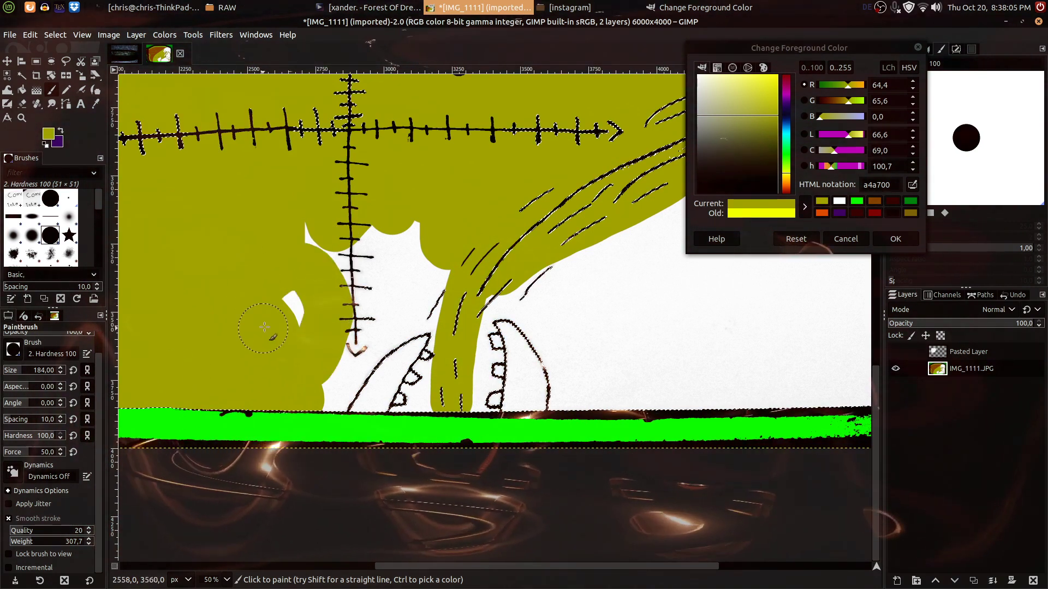
{"action": "mouse_move", "coordinate": [364, 187]}
{"action": "left_mouse_down"}
{"action": "mouse_move", "coordinate": [426, 254]}
{"action": "mouse_move", "coordinate": [417, 295]}
{"action": "mouse_move", "coordinate": [349, 303]}
{"action": "left_mouse_up"}
Paint olive around the vertical scale's arrowhead and along the outer curve of the left fang on the ground line.
{"action": "scroll", "coordinate": [349, 302], "scroll_direction": "up", "scroll_amount": 3}
{"action": "scroll", "coordinate": [343, 323], "scroll_direction": "down", "scroll_amount": 5}
{"action": "scroll", "coordinate": [342, 323], "scroll_direction": "left", "scroll_amount": 2}
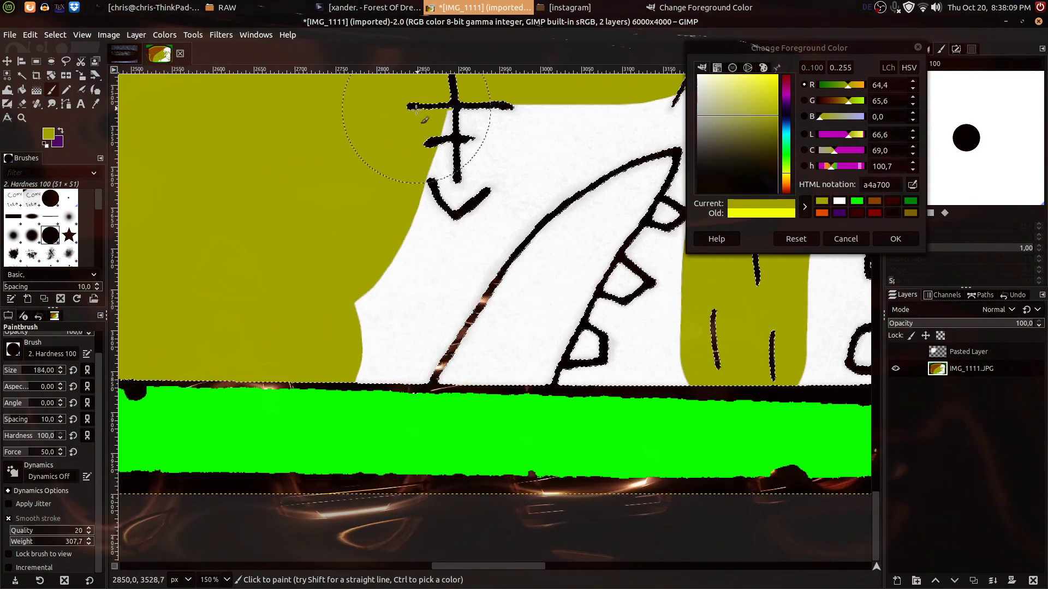
{"action": "left_click", "coordinate": [365, 348]}
{"action": "mouse_move", "coordinate": [364, 348]}
{"action": "left_mouse_down"}
{"action": "mouse_move", "coordinate": [412, 299]}
{"action": "mouse_move", "coordinate": [416, 272]}
{"action": "mouse_move", "coordinate": [470, 193]}
{"action": "mouse_move", "coordinate": [502, 166]}
{"action": "mouse_move", "coordinate": [275, 293]}
{"action": "mouse_move", "coordinate": [299, 229]}
{"action": "mouse_move", "coordinate": [263, 94]}
{"action": "left_mouse_up"}
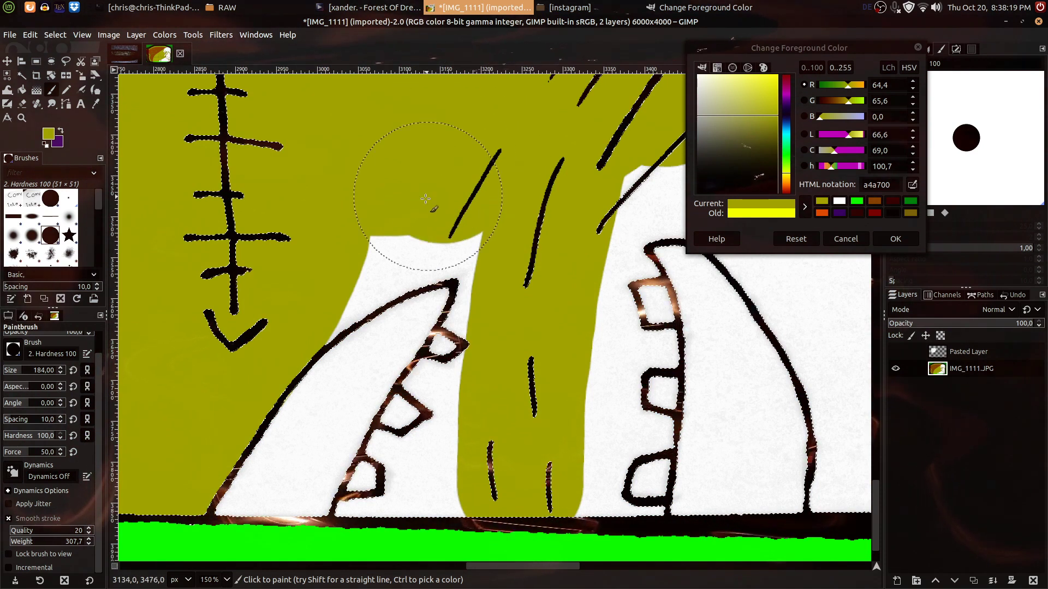
{"action": "left_click_drag", "start_coordinate": [390, 224], "coordinate": [380, 228]}
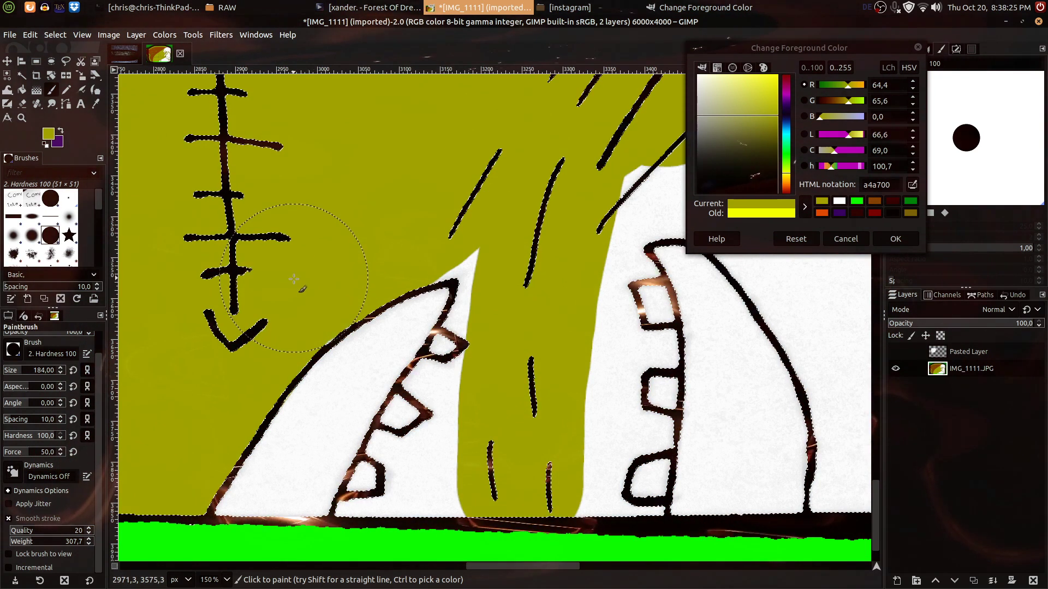
{"action": "left_click_drag", "start_coordinate": [436, 235], "coordinate": [271, 218]}
{"action": "left_click_drag", "start_coordinate": [333, 322], "coordinate": [519, 180]}
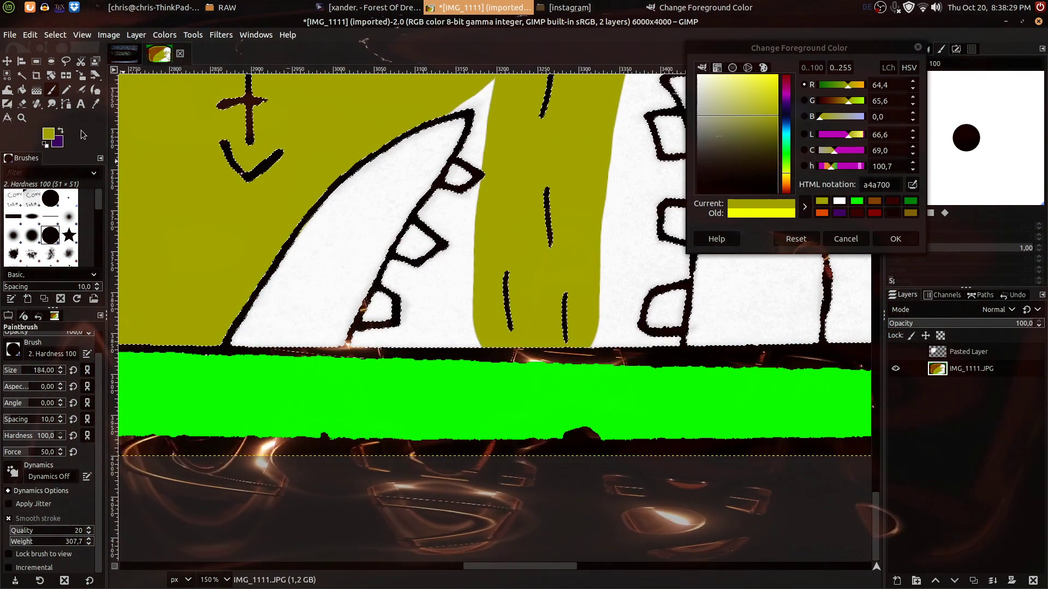
Set the brush size to 55 and paint olive under and around the left fang's lowest tooth.
{"action": "left_click", "coordinate": [15, 369]}
{"action": "scroll", "coordinate": [374, 368], "scroll_direction": "up", "scroll_amount": 3}
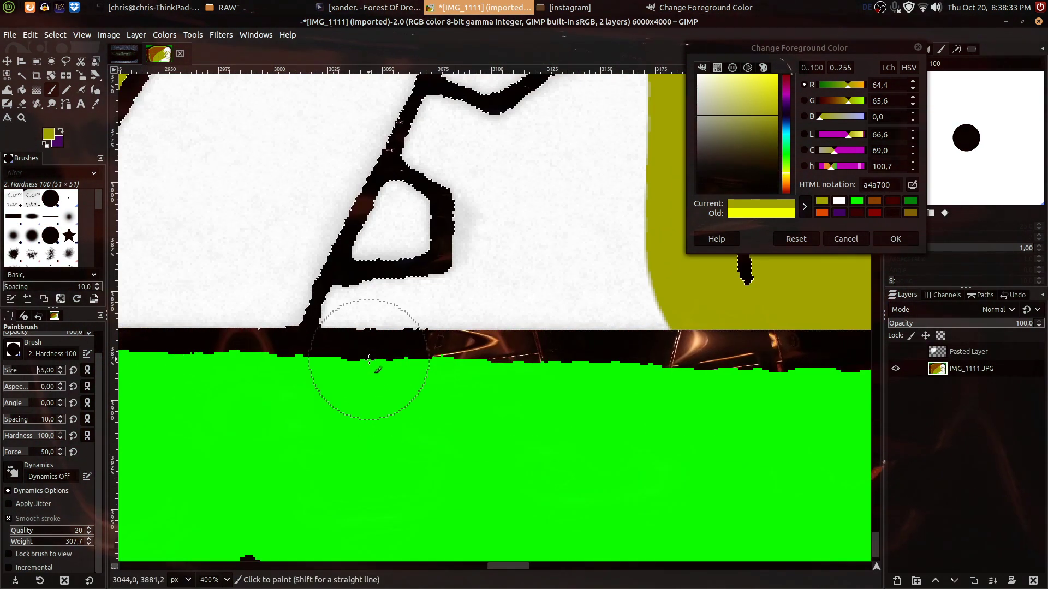
{"action": "mouse_move", "coordinate": [369, 331]}
{"action": "left_mouse_down"}
{"action": "mouse_move", "coordinate": [446, 336]}
{"action": "mouse_move", "coordinate": [477, 307]}
{"action": "mouse_move", "coordinate": [502, 244]}
{"action": "mouse_move", "coordinate": [505, 173]}
{"action": "left_mouse_up"}
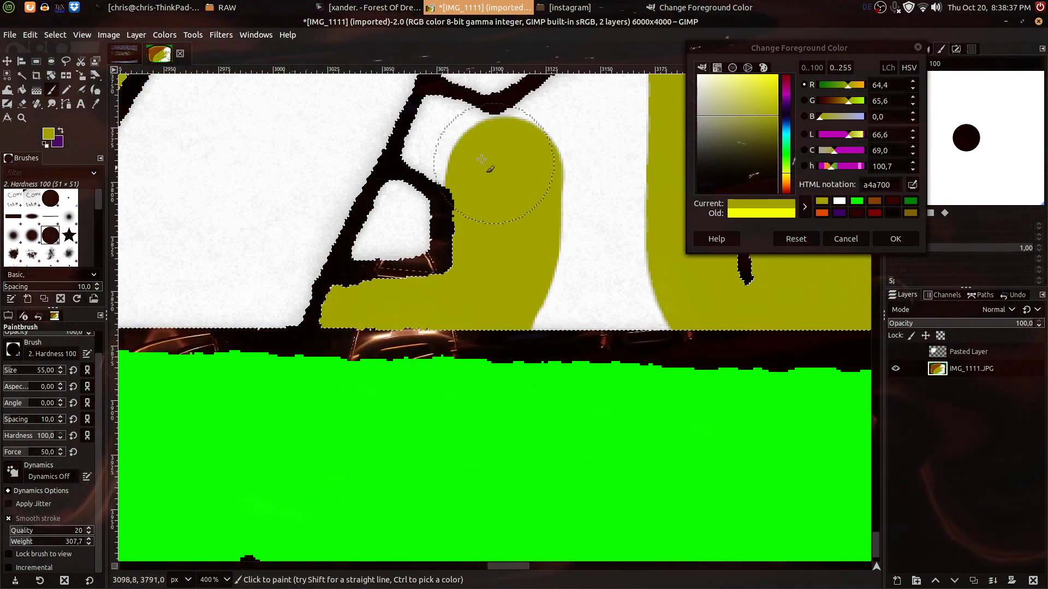
Reduce the brush size to 47 and fill the gaps between the left fang's teeth and around its tip with olive.
{"action": "scroll", "coordinate": [33, 370], "scroll_direction": "down", "scroll_amount": 8}
{"action": "left_click_drag", "start_coordinate": [493, 236], "coordinate": [442, 332]}
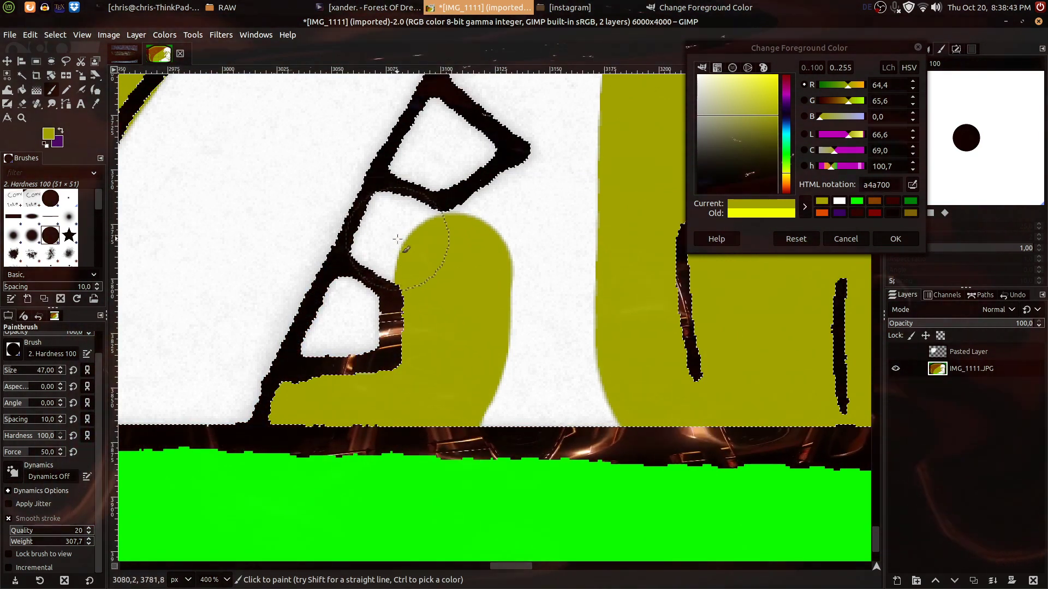
{"action": "left_click", "coordinate": [396, 236]}
{"action": "mouse_move", "coordinate": [497, 234]}
{"action": "left_mouse_down"}
{"action": "mouse_move", "coordinate": [520, 222]}
{"action": "mouse_move", "coordinate": [502, 475]}
{"action": "mouse_move", "coordinate": [580, 339]}
{"action": "mouse_move", "coordinate": [615, 202]}
{"action": "mouse_move", "coordinate": [615, 134]}
{"action": "left_mouse_up"}
{"action": "left_click_drag", "start_coordinate": [615, 134], "coordinate": [473, 505]}
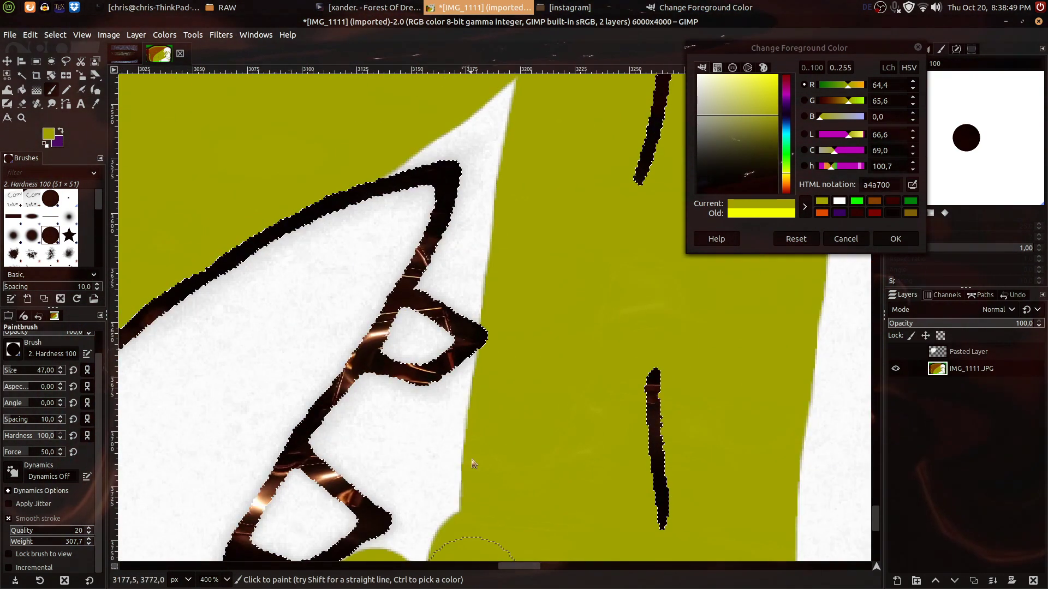
{"action": "left_click_drag", "start_coordinate": [459, 468], "coordinate": [575, 314]}
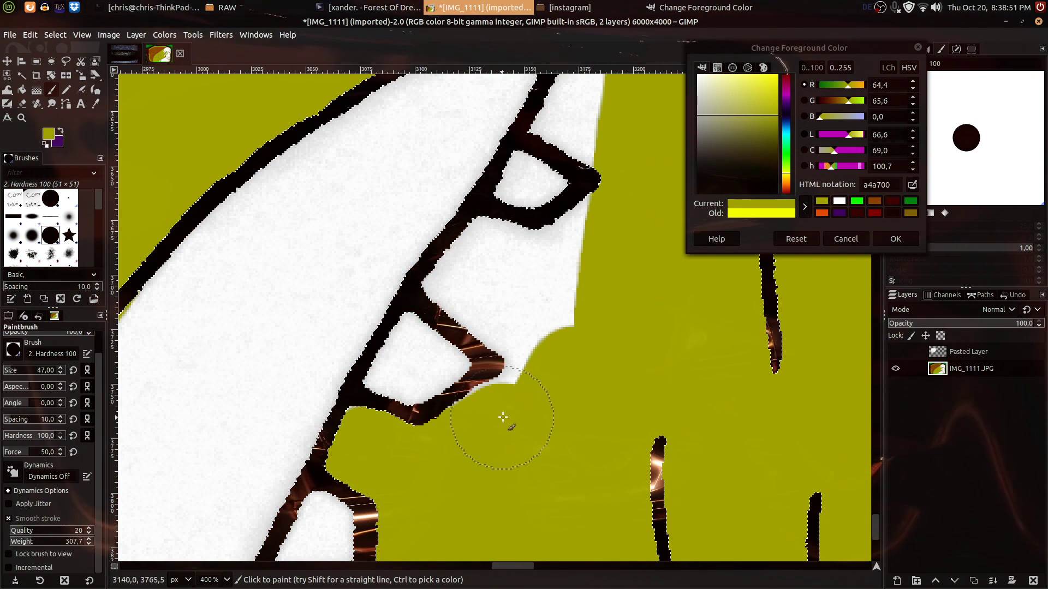
{"action": "left_click_drag", "start_coordinate": [537, 376], "coordinate": [536, 333]}
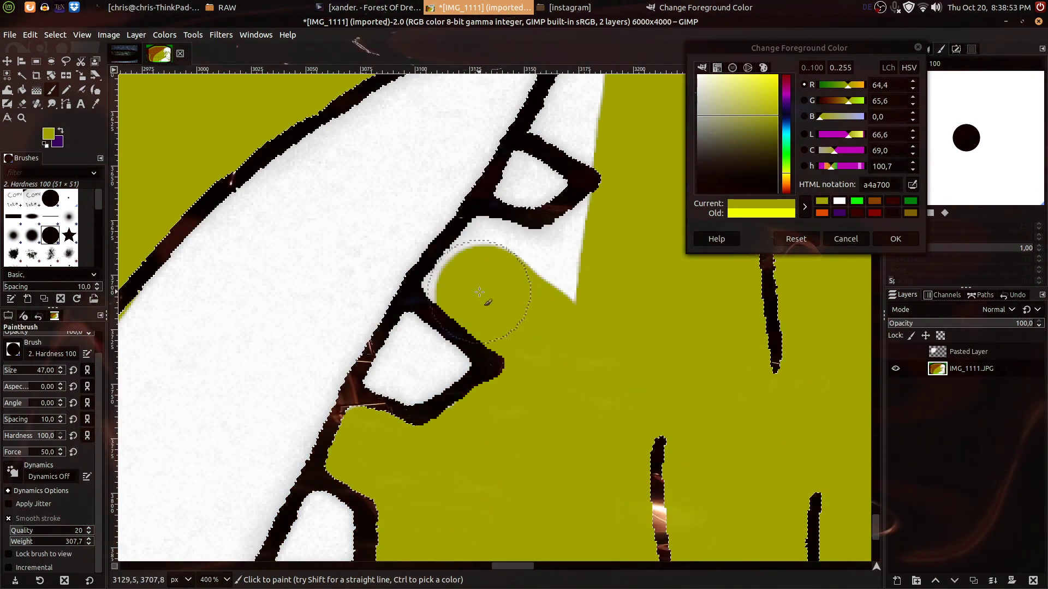
{"action": "mouse_move", "coordinate": [475, 279]}
{"action": "left_mouse_down"}
{"action": "mouse_move", "coordinate": [500, 260]}
{"action": "mouse_move", "coordinate": [491, 256]}
{"action": "mouse_move", "coordinate": [524, 271]}
{"action": "mouse_move", "coordinate": [578, 271]}
{"action": "mouse_move", "coordinate": [610, 233]}
{"action": "mouse_move", "coordinate": [577, 262]}
{"action": "mouse_move", "coordinate": [600, 271]}
{"action": "mouse_move", "coordinate": [491, 519]}
{"action": "left_mouse_up"}
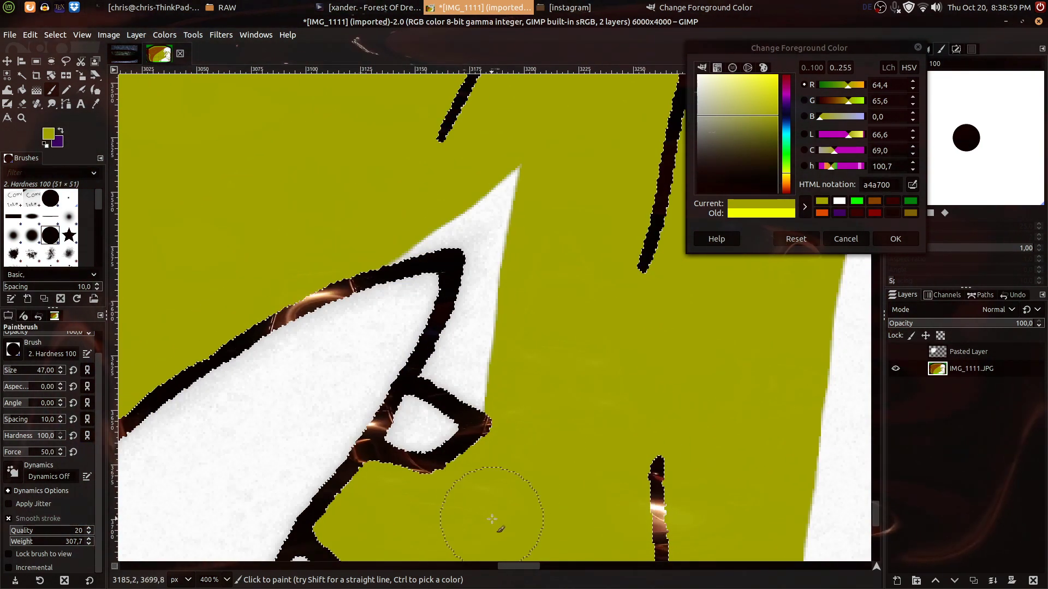
{"action": "mouse_move", "coordinate": [397, 219]}
{"action": "left_mouse_down"}
{"action": "mouse_move", "coordinate": [465, 197]}
{"action": "mouse_move", "coordinate": [480, 223]}
{"action": "left_mouse_up"}
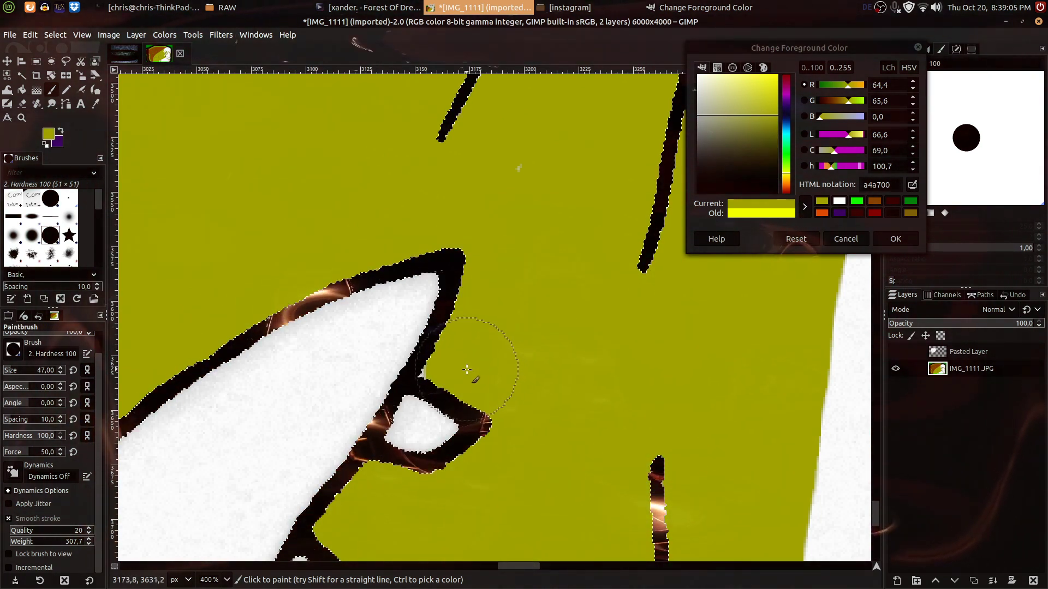
Paint olive around the lower two teeth of the right fang and into the gaps between its teeth.
{"action": "scroll", "coordinate": [477, 374], "scroll_direction": "down", "scroll_amount": 5}
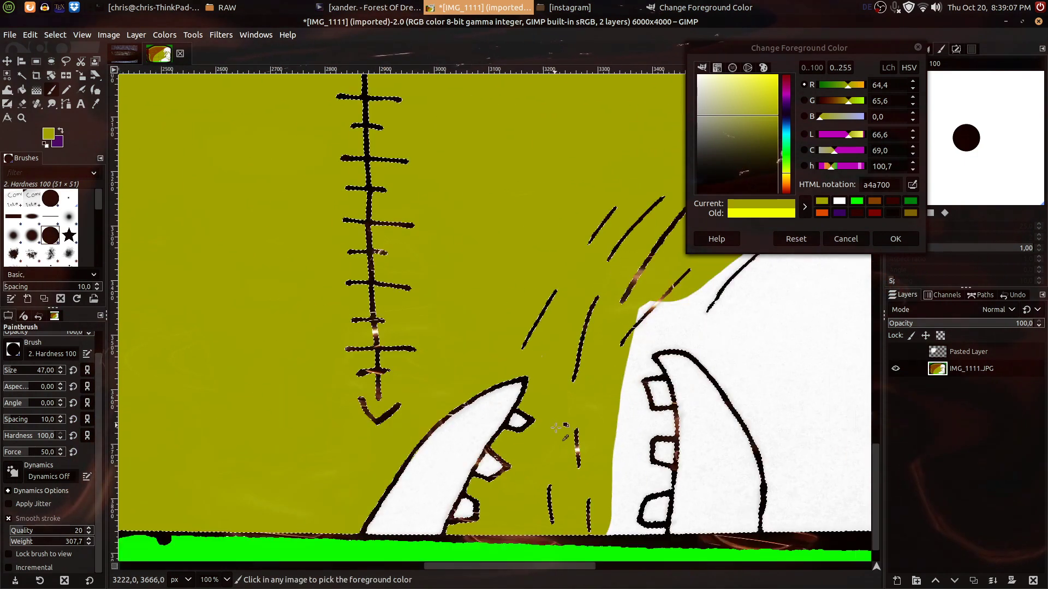
{"action": "scroll", "coordinate": [552, 454], "scroll_direction": "up", "scroll_amount": 3}
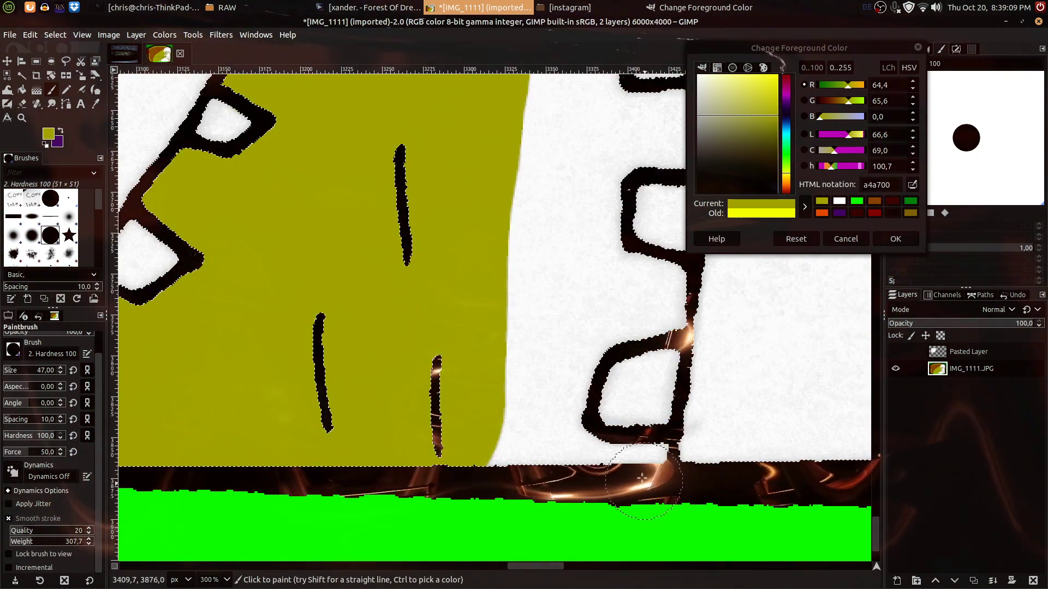
{"action": "mouse_move", "coordinate": [639, 470]}
{"action": "left_mouse_down"}
{"action": "mouse_move", "coordinate": [598, 472]}
{"action": "mouse_move", "coordinate": [575, 461]}
{"action": "mouse_move", "coordinate": [552, 420]}
{"action": "mouse_move", "coordinate": [582, 323]}
{"action": "mouse_move", "coordinate": [655, 307]}
{"action": "mouse_move", "coordinate": [654, 287]}
{"action": "mouse_move", "coordinate": [599, 262]}
{"action": "mouse_move", "coordinate": [451, 370]}
{"action": "left_mouse_up"}
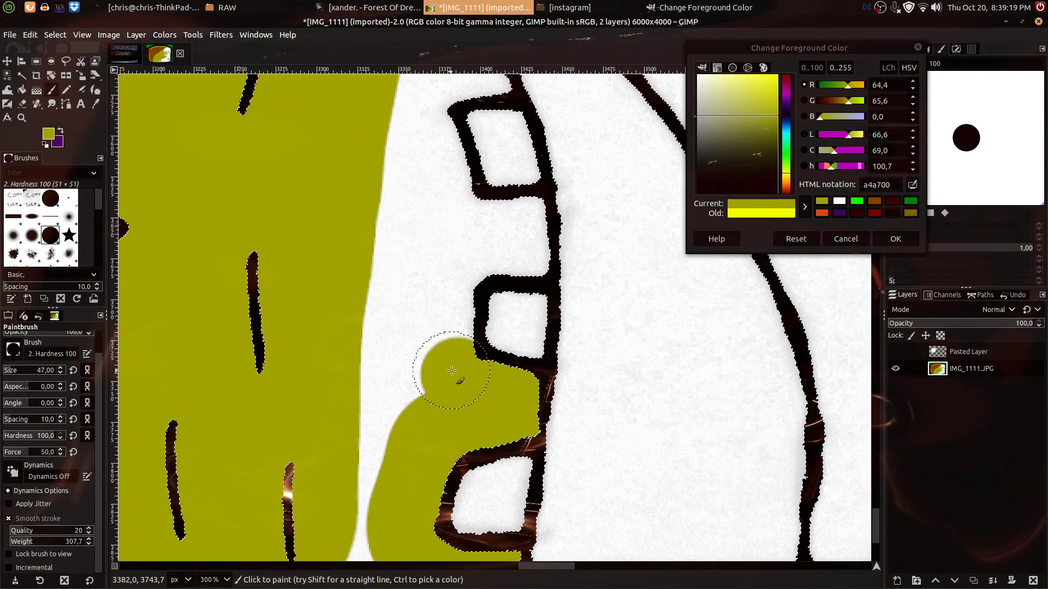
{"action": "left_click", "coordinate": [521, 226]}
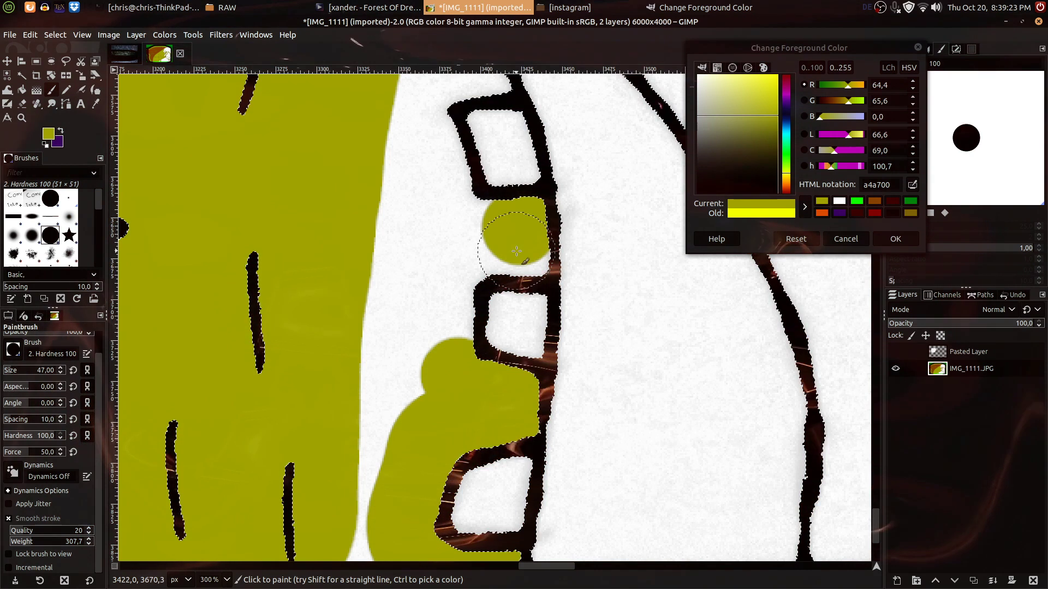
{"action": "left_click_drag", "start_coordinate": [516, 251], "coordinate": [489, 249]}
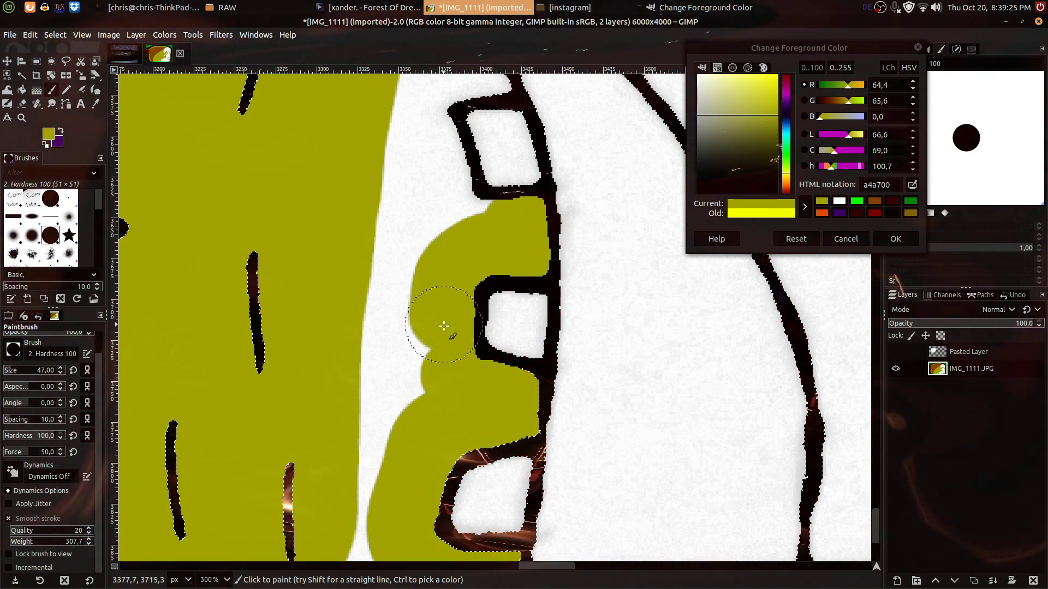
{"action": "mouse_move", "coordinate": [480, 235]}
{"action": "left_mouse_down"}
{"action": "mouse_move", "coordinate": [428, 210]}
{"action": "mouse_move", "coordinate": [425, 134]}
{"action": "mouse_move", "coordinate": [393, 430]}
{"action": "mouse_move", "coordinate": [383, 255]}
{"action": "left_mouse_up"}
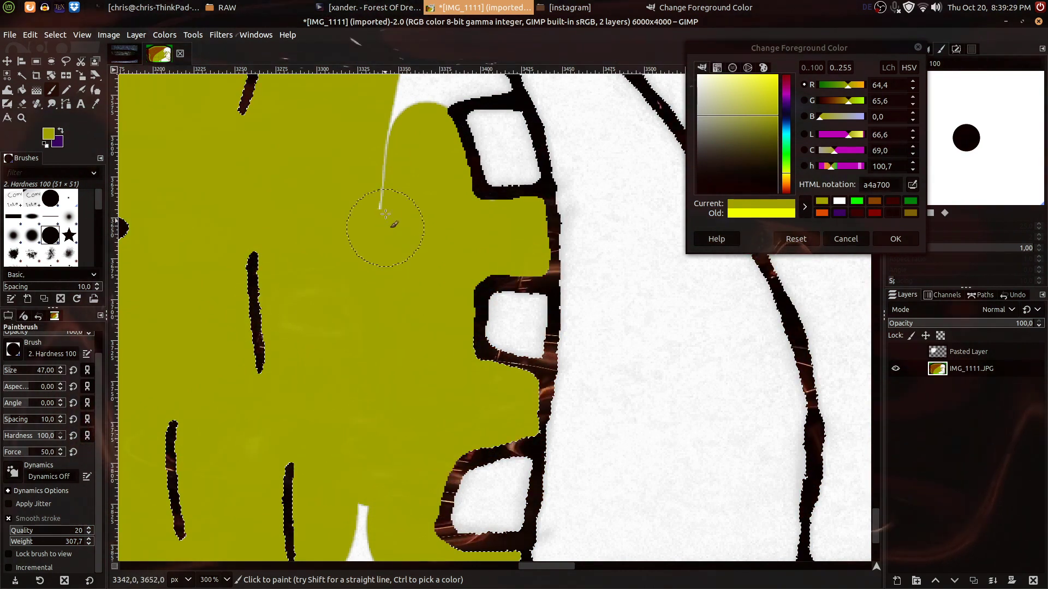
Close the white strip beside the right fang's teeth and fill the notch above its uppermost tooth with olive, reducing the brush size to 33.
{"action": "left_click_drag", "start_coordinate": [370, 380], "coordinate": [402, 140]}
{"action": "left_click_drag", "start_coordinate": [394, 276], "coordinate": [381, 344]}
{"action": "scroll", "coordinate": [423, 229], "scroll_direction": "down", "scroll_amount": 1}
{"action": "left_click_drag", "start_coordinate": [423, 243], "coordinate": [415, 279]}
{"action": "scroll", "coordinate": [415, 280], "scroll_direction": "up", "scroll_amount": 3}
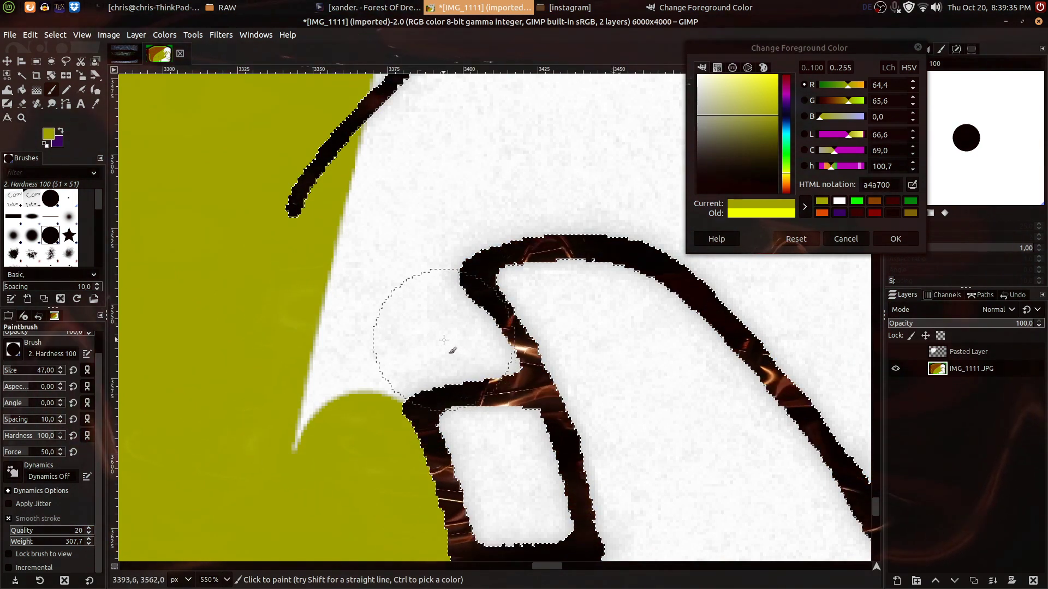
{"action": "mouse_move", "coordinate": [425, 330]}
{"action": "left_mouse_down"}
{"action": "mouse_move", "coordinate": [355, 329]}
{"action": "mouse_move", "coordinate": [299, 438]}
{"action": "left_mouse_up"}
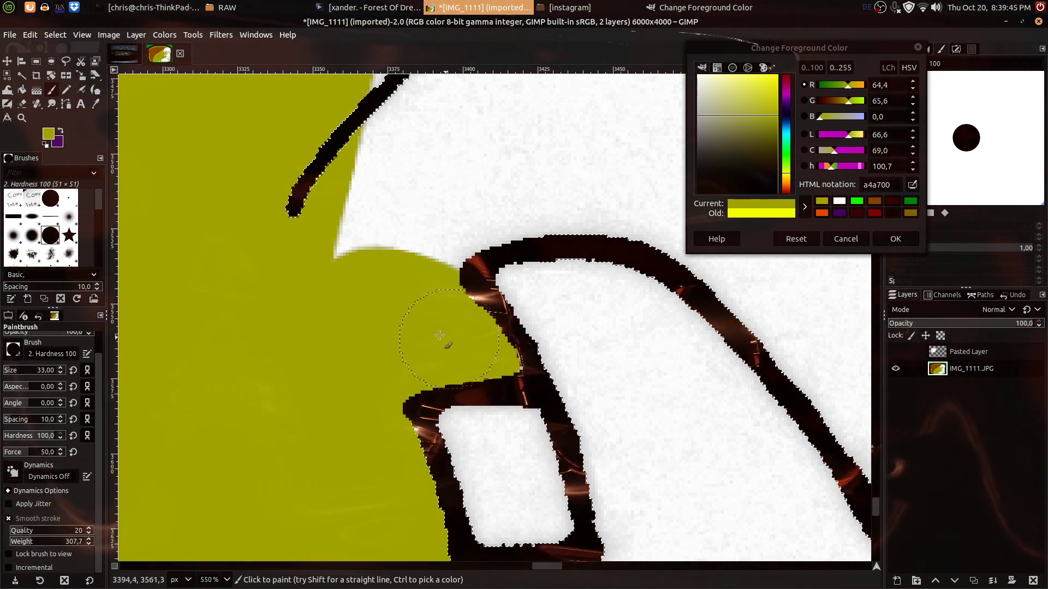
Paint olive above the right fang's tip and along its outer curve down to the ground line.
{"action": "scroll", "coordinate": [401, 304], "scroll_direction": "down", "scroll_amount": 4}
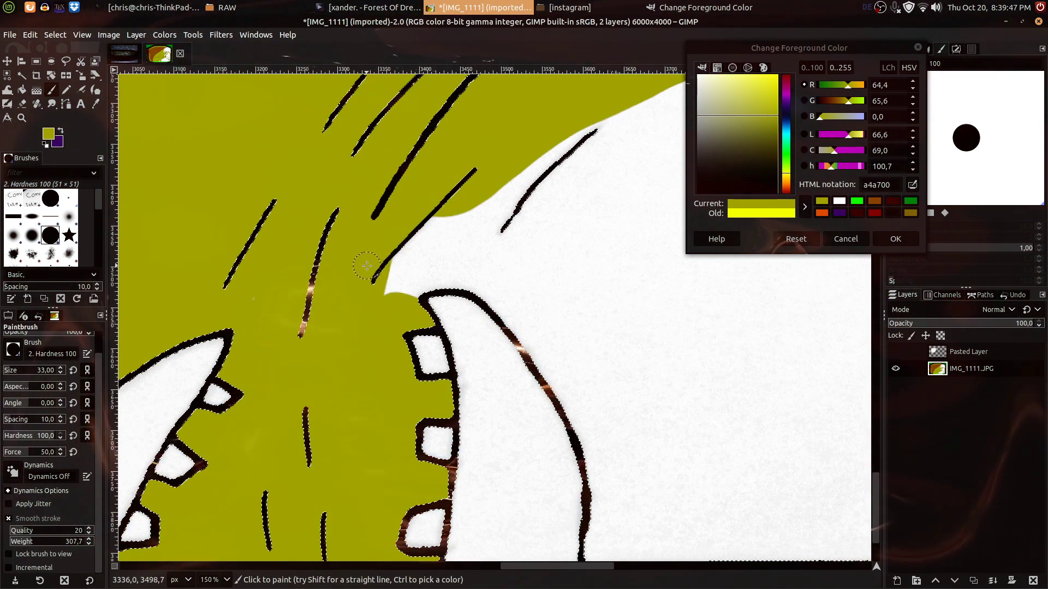
{"action": "scroll", "coordinate": [392, 279], "scroll_direction": "up", "scroll_amount": 3}
{"action": "mouse_move", "coordinate": [420, 297]}
{"action": "left_mouse_down"}
{"action": "mouse_move", "coordinate": [498, 279]}
{"action": "mouse_move", "coordinate": [622, 289]}
{"action": "mouse_move", "coordinate": [436, 262]}
{"action": "mouse_move", "coordinate": [418, 220]}
{"action": "mouse_move", "coordinate": [594, 104]}
{"action": "mouse_move", "coordinate": [601, 88]}
{"action": "left_mouse_up"}
{"action": "scroll", "coordinate": [556, 218], "scroll_direction": "down", "scroll_amount": 4}
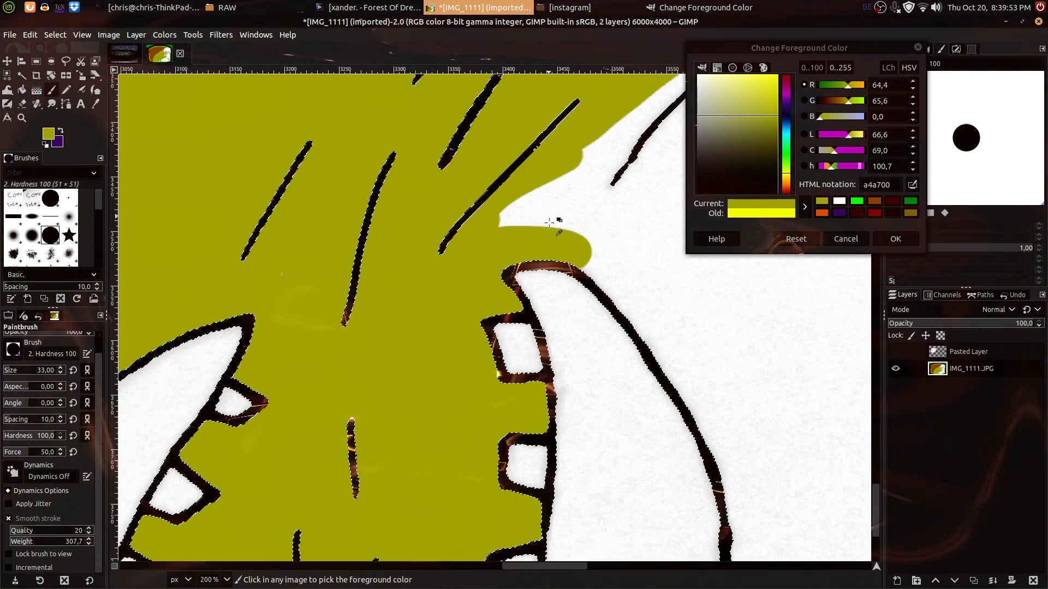
{"action": "left_click_drag", "start_coordinate": [683, 313], "coordinate": [500, 269]}
{"action": "scroll", "coordinate": [511, 405], "scroll_direction": "up", "scroll_amount": 3}
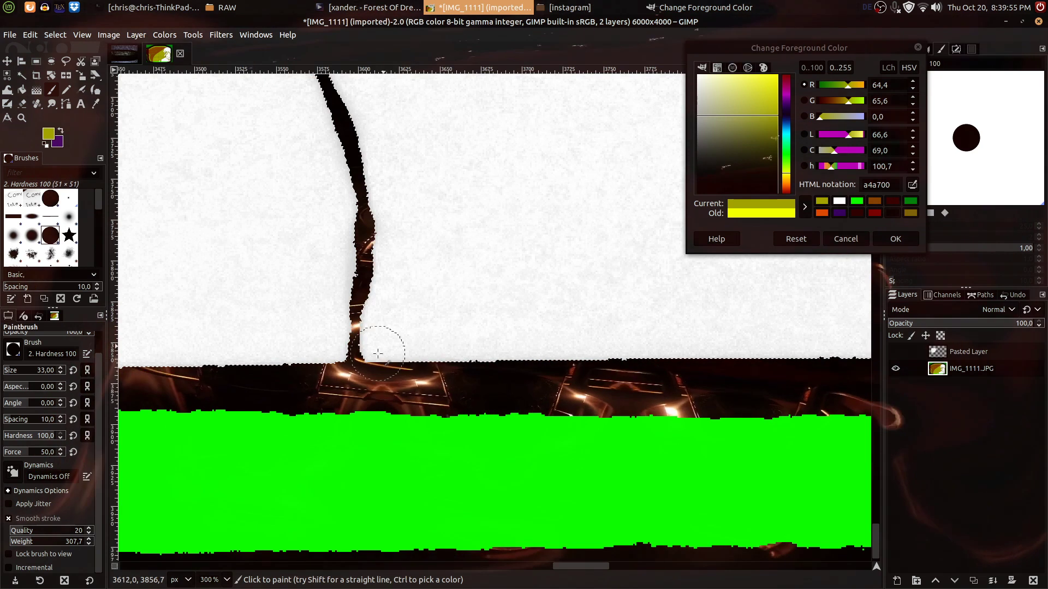
{"action": "mouse_move", "coordinate": [377, 344]}
{"action": "left_mouse_down"}
{"action": "mouse_move", "coordinate": [393, 227]}
{"action": "mouse_move", "coordinate": [370, 116]}
{"action": "mouse_move", "coordinate": [475, 435]}
{"action": "left_mouse_up"}
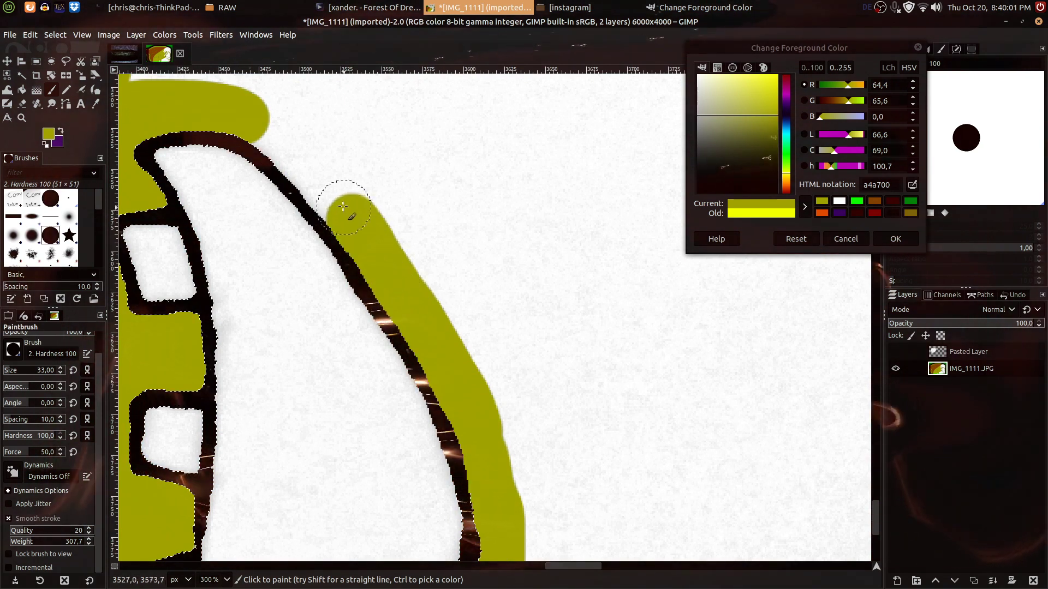
{"action": "left_click_drag", "start_coordinate": [311, 170], "coordinate": [290, 144]}
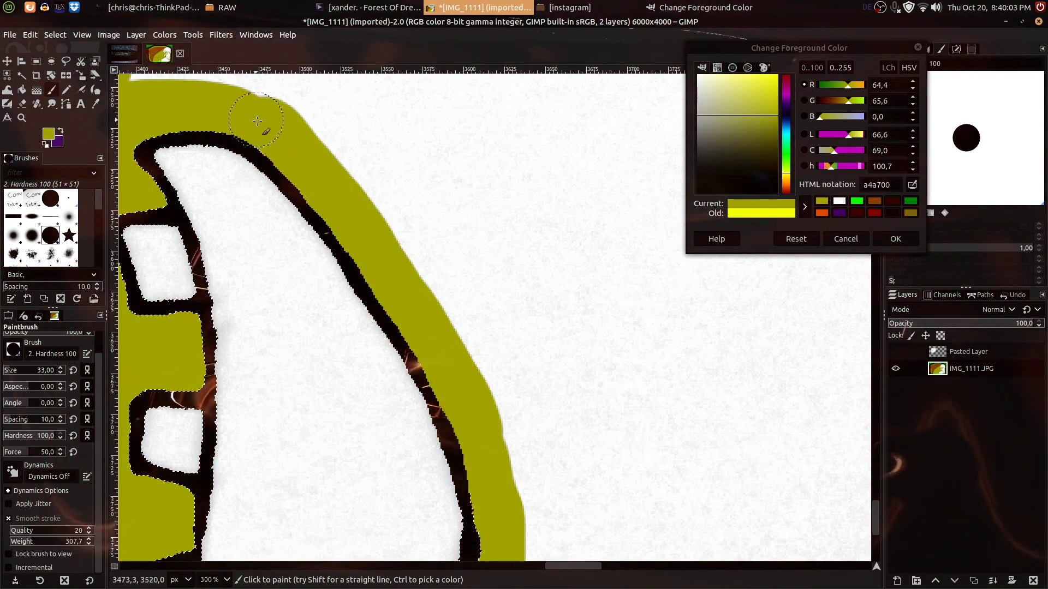
Increase the brush size to 202 and paint olive over the white beside the right fang's outer curve.
{"action": "scroll", "coordinate": [300, 170], "scroll_direction": "down", "scroll_amount": 3}
{"action": "scroll", "coordinate": [475, 321], "scroll_direction": "down", "scroll_amount": 3}
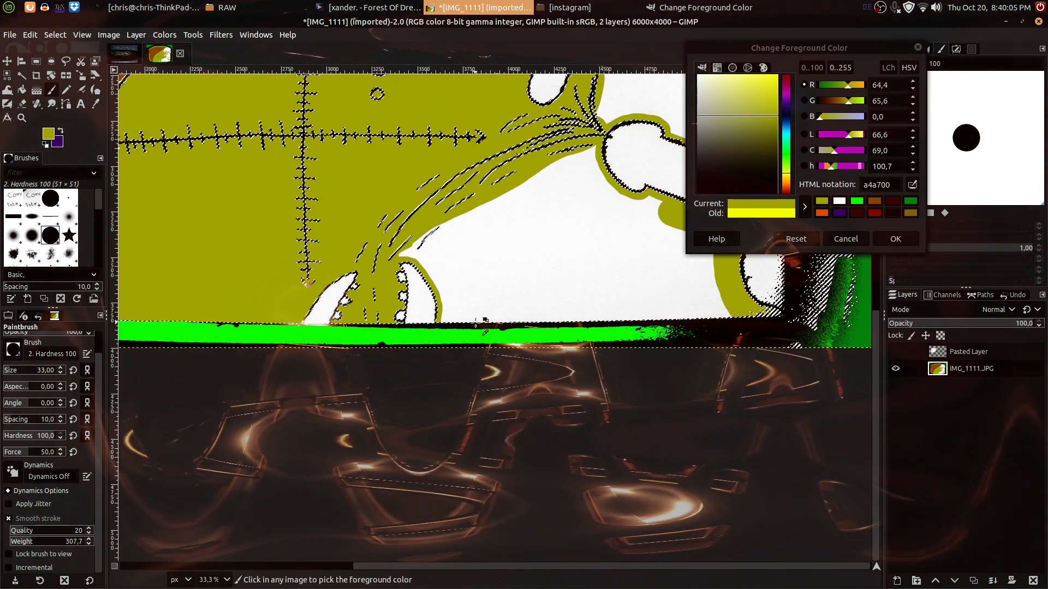
{"action": "scroll", "coordinate": [484, 327], "scroll_direction": "up", "scroll_amount": 6}
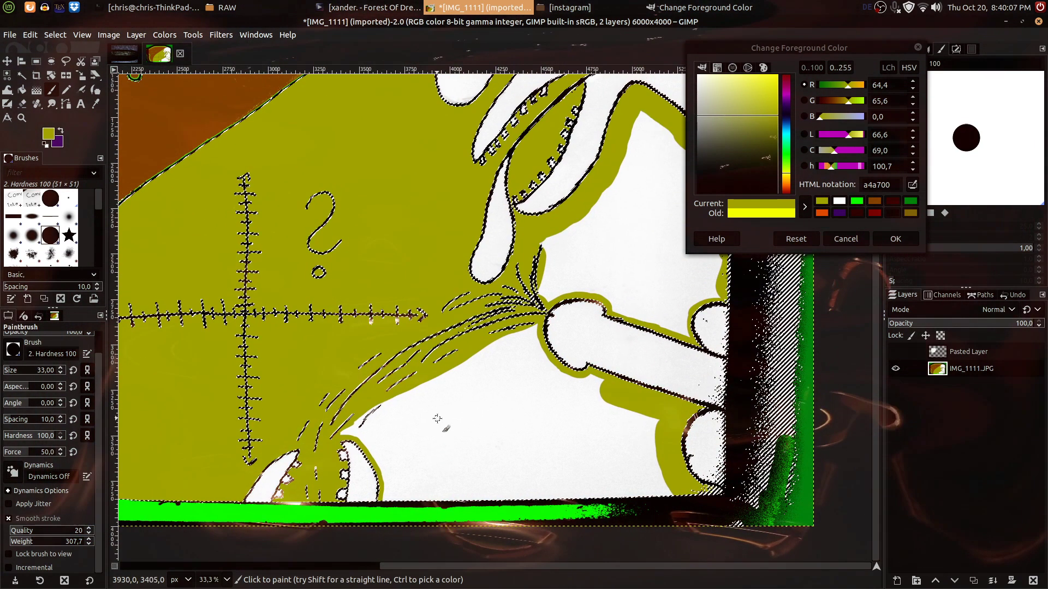
{"action": "left_click", "coordinate": [18, 368]}
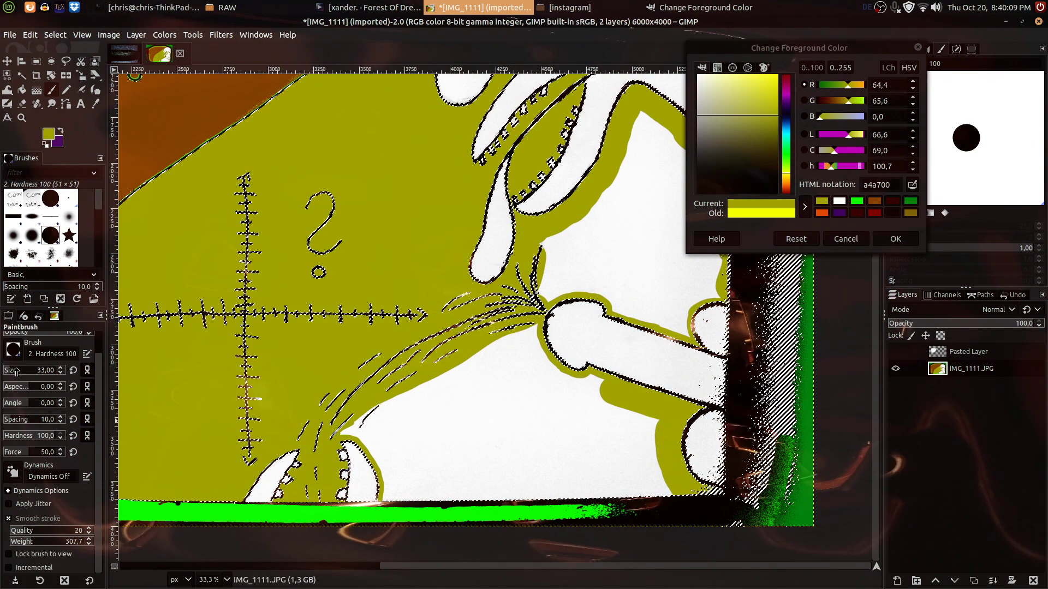
{"action": "key", "text": "bracketright"}
{"action": "key", "text": "bracketright"}
{"action": "key", "text": "bracketright"}
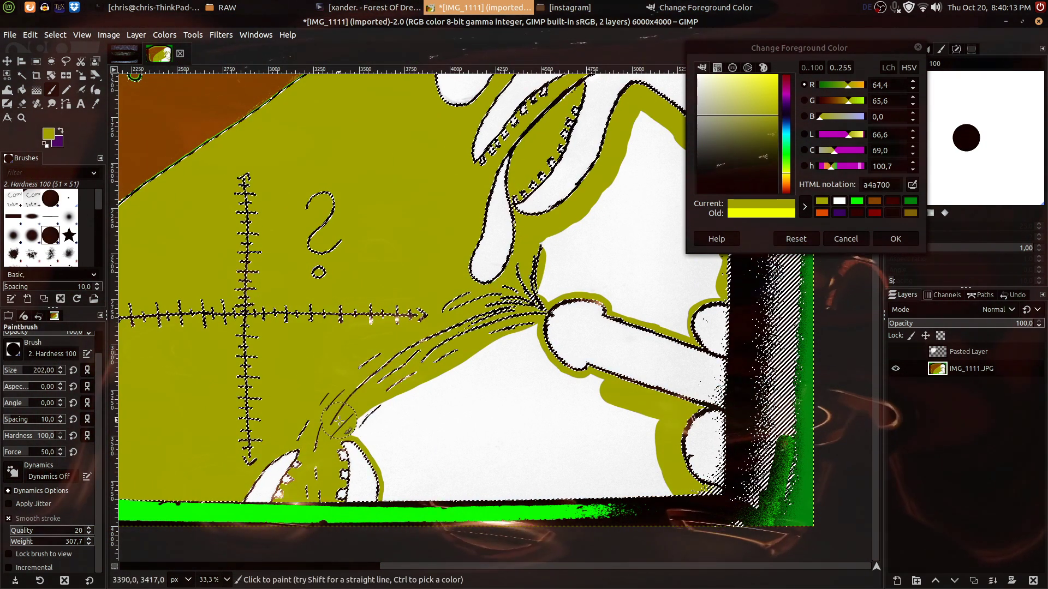
{"action": "scroll", "coordinate": [381, 432], "scroll_direction": "up", "scroll_amount": 2}
{"action": "mouse_move", "coordinate": [367, 439]}
{"action": "left_mouse_down"}
{"action": "mouse_move", "coordinate": [443, 283]}
{"action": "mouse_move", "coordinate": [465, 312]}
{"action": "left_mouse_up"}
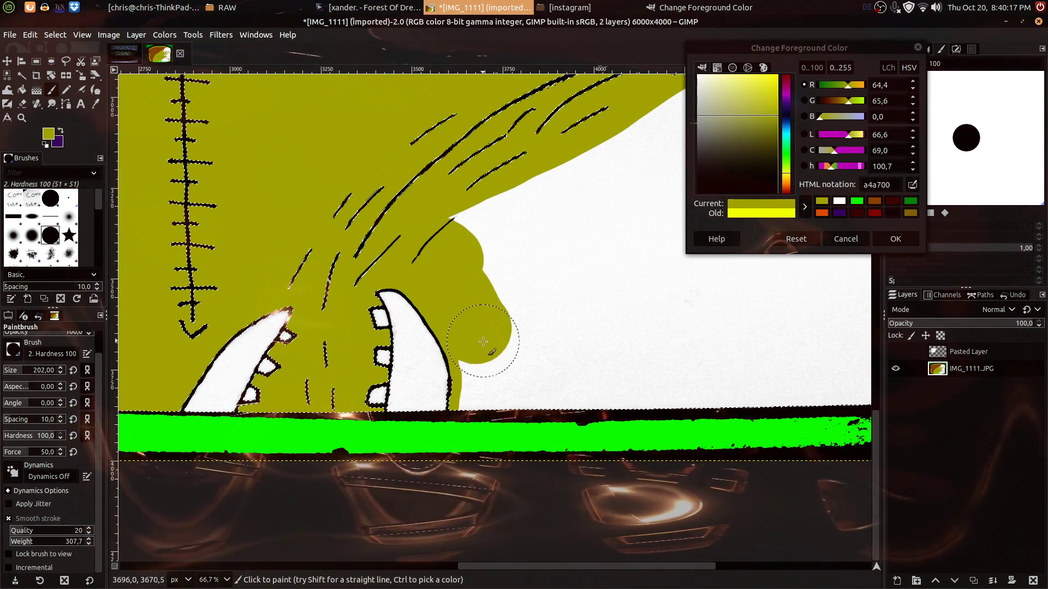
Fill the remaining white background between the right fang and the long rounded shape with olive.
{"action": "mouse_move", "coordinate": [574, 391]}
{"action": "left_mouse_down"}
{"action": "mouse_move", "coordinate": [682, 349]}
{"action": "mouse_move", "coordinate": [561, 351]}
{"action": "mouse_move", "coordinate": [479, 202]}
{"action": "left_mouse_up"}
{"action": "left_click_drag", "start_coordinate": [613, 339], "coordinate": [302, 224]}
{"action": "mouse_move", "coordinate": [344, 254]}
{"action": "left_mouse_down"}
{"action": "mouse_move", "coordinate": [521, 277]}
{"action": "mouse_move", "coordinate": [399, 288]}
{"action": "mouse_move", "coordinate": [486, 290]}
{"action": "mouse_move", "coordinate": [590, 310]}
{"action": "mouse_move", "coordinate": [569, 265]}
{"action": "mouse_move", "coordinate": [559, 156]}
{"action": "mouse_move", "coordinate": [460, 148]}
{"action": "mouse_move", "coordinate": [497, 257]}
{"action": "mouse_move", "coordinate": [522, 232]}
{"action": "mouse_move", "coordinate": [462, 185]}
{"action": "mouse_move", "coordinate": [585, 443]}
{"action": "left_mouse_up"}
{"action": "mouse_move", "coordinate": [551, 354]}
{"action": "left_mouse_down"}
{"action": "mouse_move", "coordinate": [505, 342]}
{"action": "mouse_move", "coordinate": [470, 311]}
{"action": "mouse_move", "coordinate": [444, 276]}
{"action": "mouse_move", "coordinate": [434, 219]}
{"action": "mouse_move", "coordinate": [423, 216]}
{"action": "mouse_move", "coordinate": [233, 355]}
{"action": "mouse_move", "coordinate": [350, 501]}
{"action": "left_mouse_up"}
{"action": "mouse_move", "coordinate": [545, 512]}
{"action": "left_mouse_down"}
{"action": "mouse_move", "coordinate": [554, 396]}
{"action": "mouse_move", "coordinate": [376, 277]}
{"action": "left_mouse_up"}
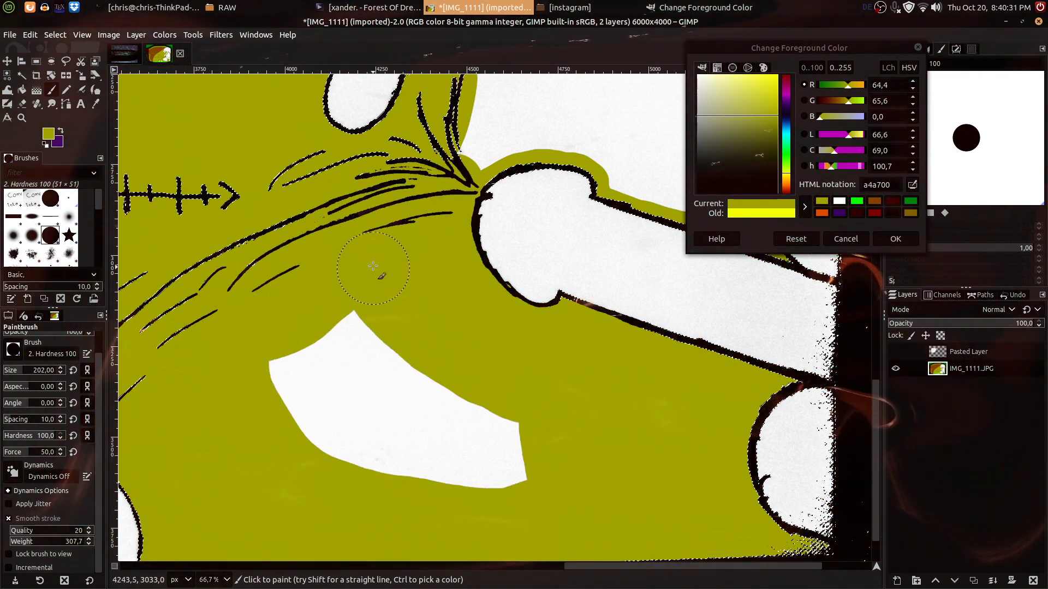
{"action": "mouse_move", "coordinate": [268, 361]}
{"action": "left_mouse_down"}
{"action": "mouse_move", "coordinate": [491, 459]}
{"action": "mouse_move", "coordinate": [371, 355]}
{"action": "mouse_move", "coordinate": [556, 346]}
{"action": "left_mouse_up"}
{"action": "left_click_drag", "start_coordinate": [478, 272], "coordinate": [446, 494]}
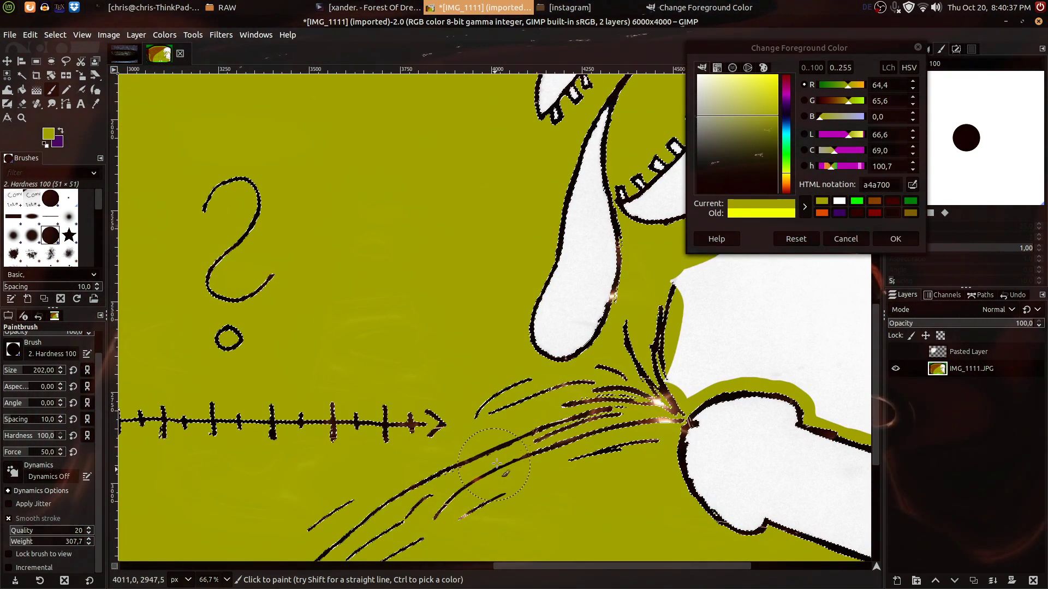
Paint the large white area between the toothed jaw and the long rounded shape olive.
{"action": "scroll", "coordinate": [393, 518], "scroll_direction": "up", "scroll_amount": 2}
{"action": "scroll", "coordinate": [393, 518], "scroll_direction": "right", "scroll_amount": 4}
{"action": "left_click_drag", "start_coordinate": [341, 551], "coordinate": [209, 514]}
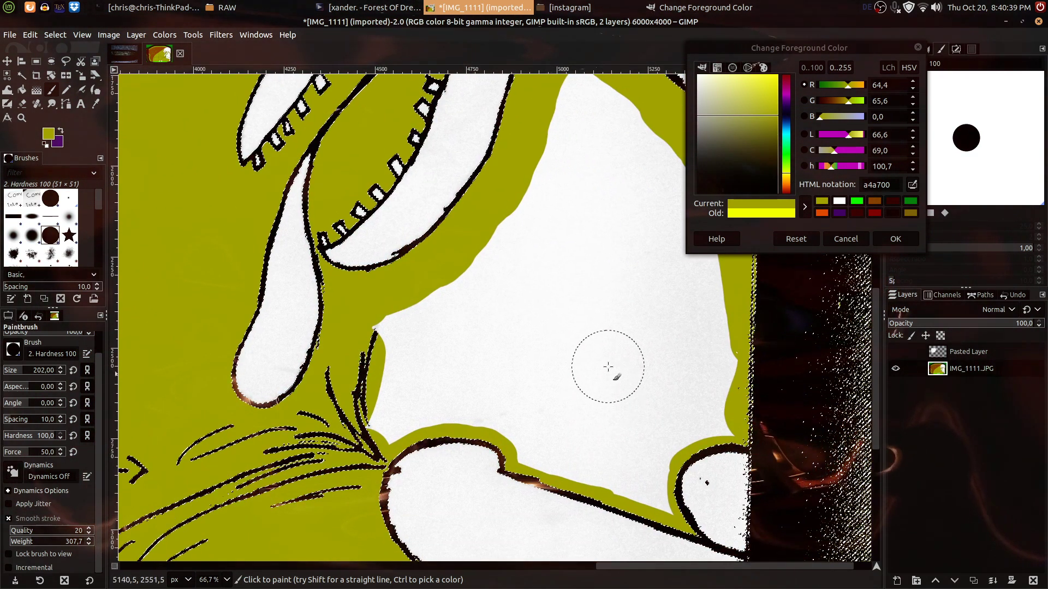
{"action": "left_click_drag", "start_coordinate": [607, 375], "coordinate": [531, 424]}
{"action": "mouse_move", "coordinate": [506, 147]}
{"action": "left_mouse_down"}
{"action": "mouse_move", "coordinate": [607, 269]}
{"action": "mouse_move", "coordinate": [647, 385]}
{"action": "mouse_move", "coordinate": [651, 424]}
{"action": "mouse_move", "coordinate": [625, 463]}
{"action": "mouse_move", "coordinate": [644, 464]}
{"action": "mouse_move", "coordinate": [579, 478]}
{"action": "mouse_move", "coordinate": [570, 343]}
{"action": "mouse_move", "coordinate": [526, 231]}
{"action": "mouse_move", "coordinate": [469, 186]}
{"action": "mouse_move", "coordinate": [585, 325]}
{"action": "mouse_move", "coordinate": [619, 385]}
{"action": "mouse_move", "coordinate": [601, 415]}
{"action": "mouse_move", "coordinate": [484, 342]}
{"action": "mouse_move", "coordinate": [474, 241]}
{"action": "mouse_move", "coordinate": [453, 300]}
{"action": "mouse_move", "coordinate": [527, 335]}
{"action": "mouse_move", "coordinate": [476, 357]}
{"action": "mouse_move", "coordinate": [432, 341]}
{"action": "mouse_move", "coordinate": [303, 394]}
{"action": "mouse_move", "coordinate": [295, 460]}
{"action": "mouse_move", "coordinate": [307, 470]}
{"action": "mouse_move", "coordinate": [374, 455]}
{"action": "mouse_move", "coordinate": [413, 465]}
{"action": "mouse_move", "coordinate": [417, 311]}
{"action": "mouse_move", "coordinate": [364, 383]}
{"action": "mouse_move", "coordinate": [456, 385]}
{"action": "left_mouse_up"}
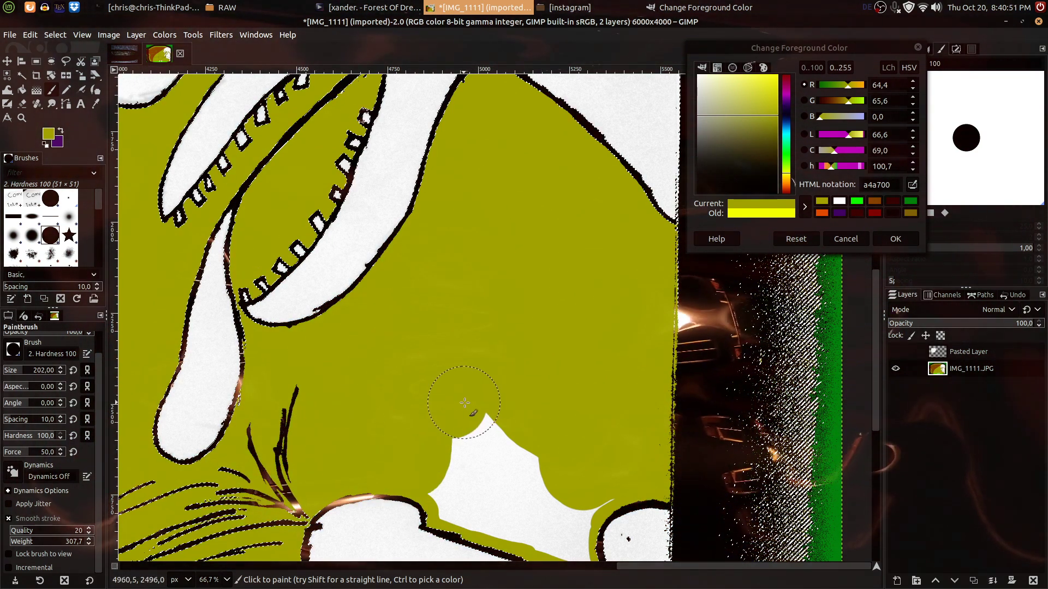
{"action": "scroll", "coordinate": [479, 304], "scroll_direction": "down", "scroll_amount": 5}
{"action": "mouse_move", "coordinate": [533, 233]}
{"action": "left_mouse_down"}
{"action": "mouse_move", "coordinate": [461, 218]}
{"action": "mouse_move", "coordinate": [450, 263]}
{"action": "mouse_move", "coordinate": [519, 288]}
{"action": "left_mouse_up"}
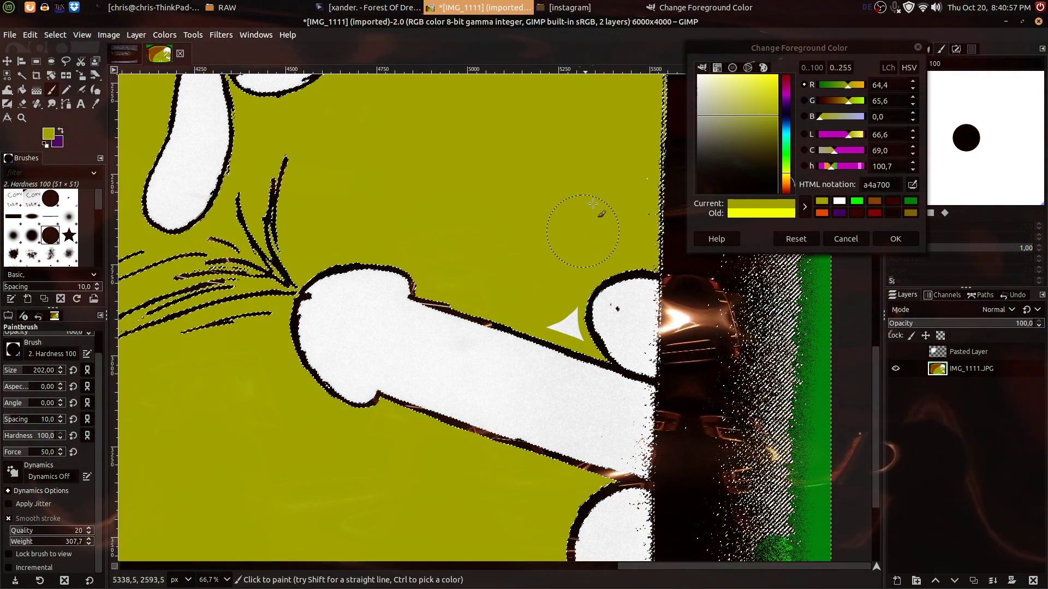
Reduce the brush size to 49 and fill the last white patch beside the upper round shape with olive.
{"action": "scroll", "coordinate": [38, 371], "scroll_direction": "down", "scroll_amount": 9}
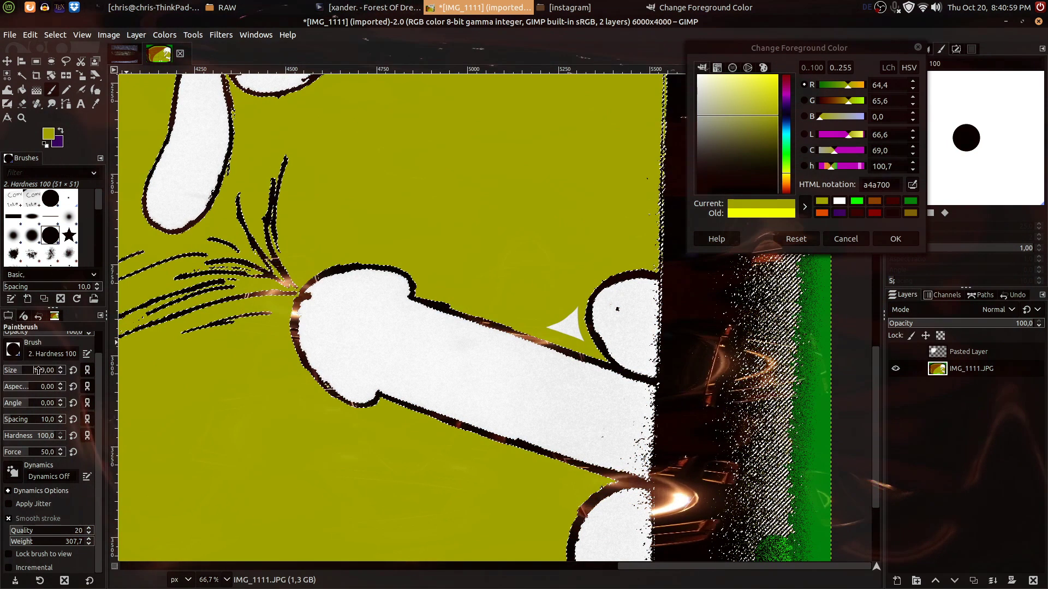
{"action": "left_click_drag", "start_coordinate": [39, 370], "coordinate": [12, 370]}
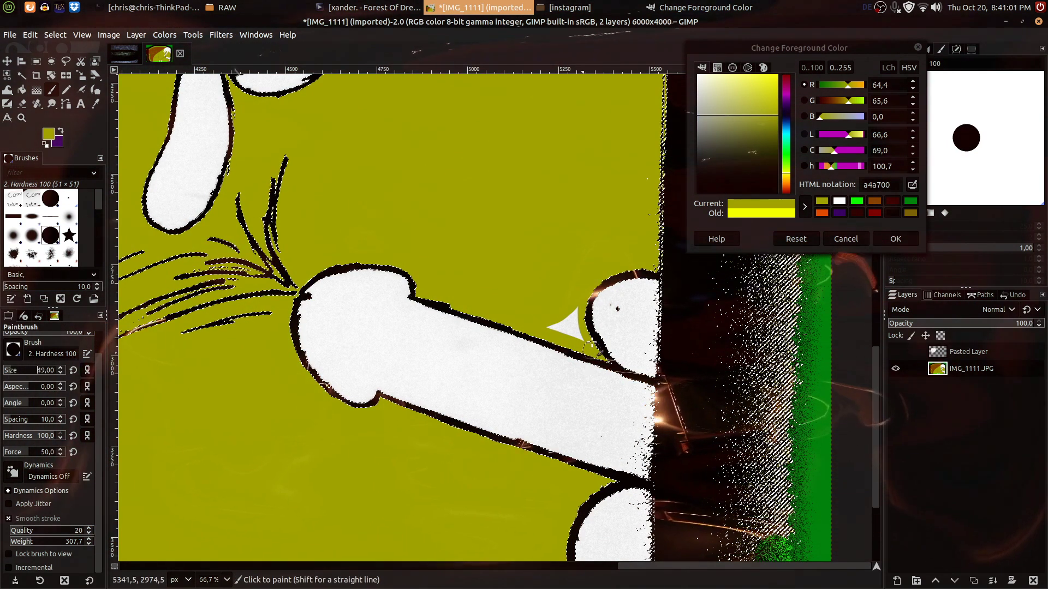
{"action": "scroll", "coordinate": [590, 344], "scroll_direction": "up", "scroll_amount": 3}
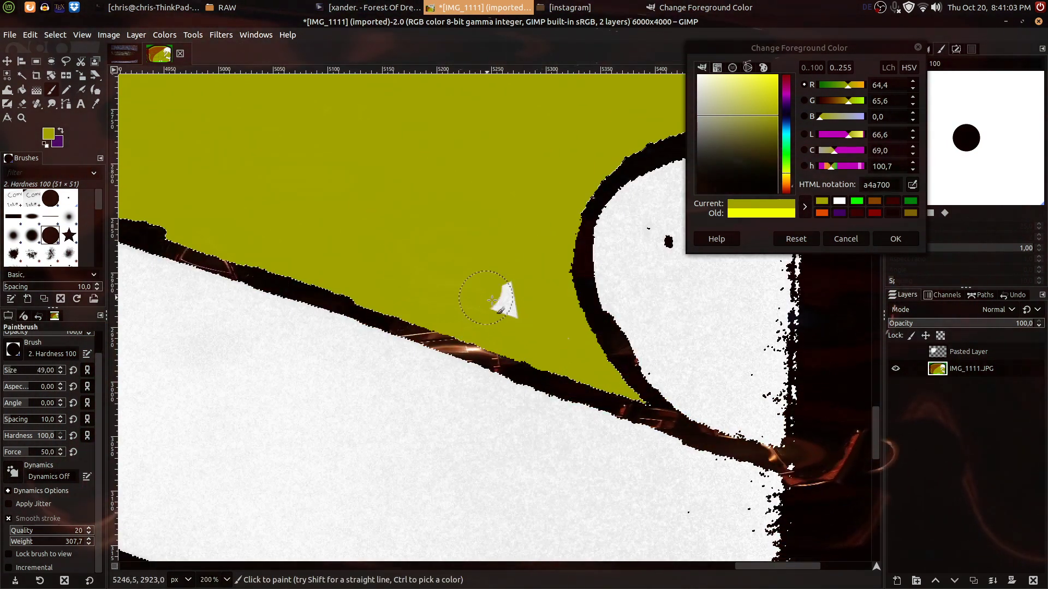
Select the drawing's remaining white areas with Select by Color.
{"action": "scroll", "coordinate": [518, 307], "scroll_direction": "down", "scroll_amount": 8}
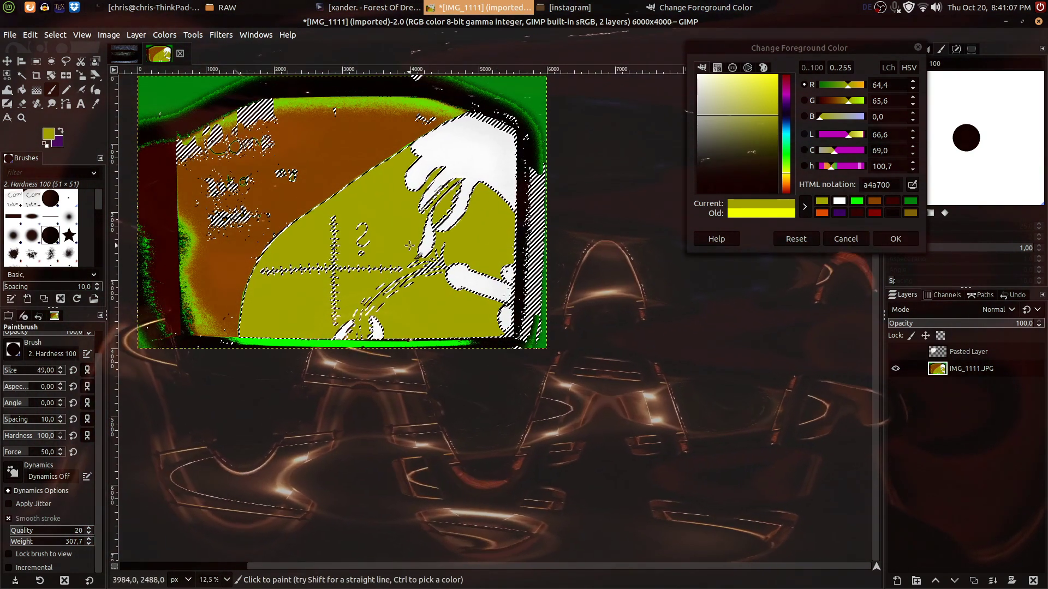
{"action": "key", "text": "ctrl"}
{"action": "scroll", "coordinate": [370, 326], "scroll_direction": "up", "scroll_amount": 4}
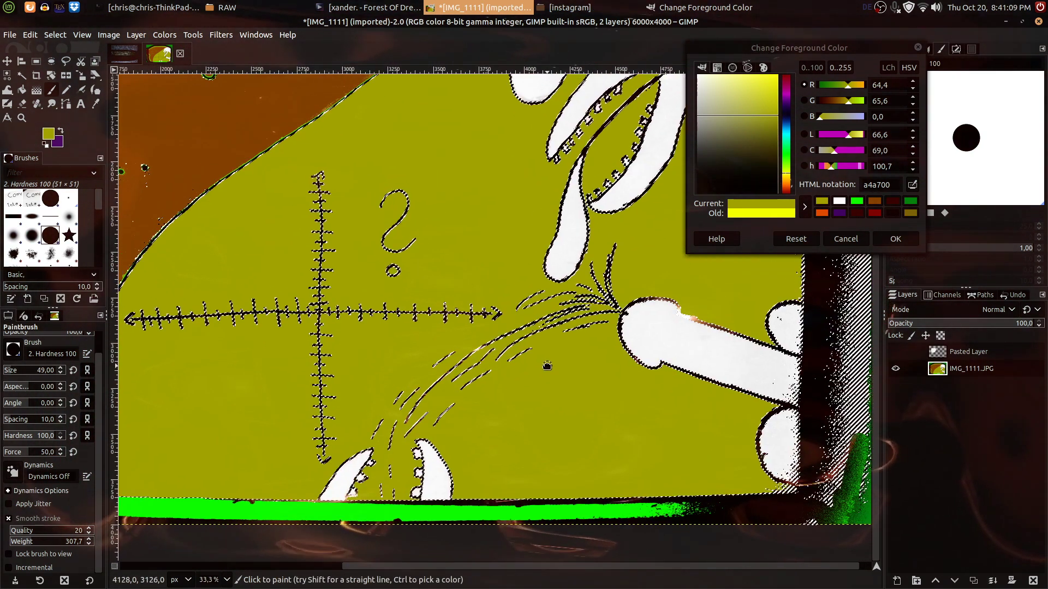
{"action": "left_click_drag", "start_coordinate": [440, 343], "coordinate": [488, 294]}
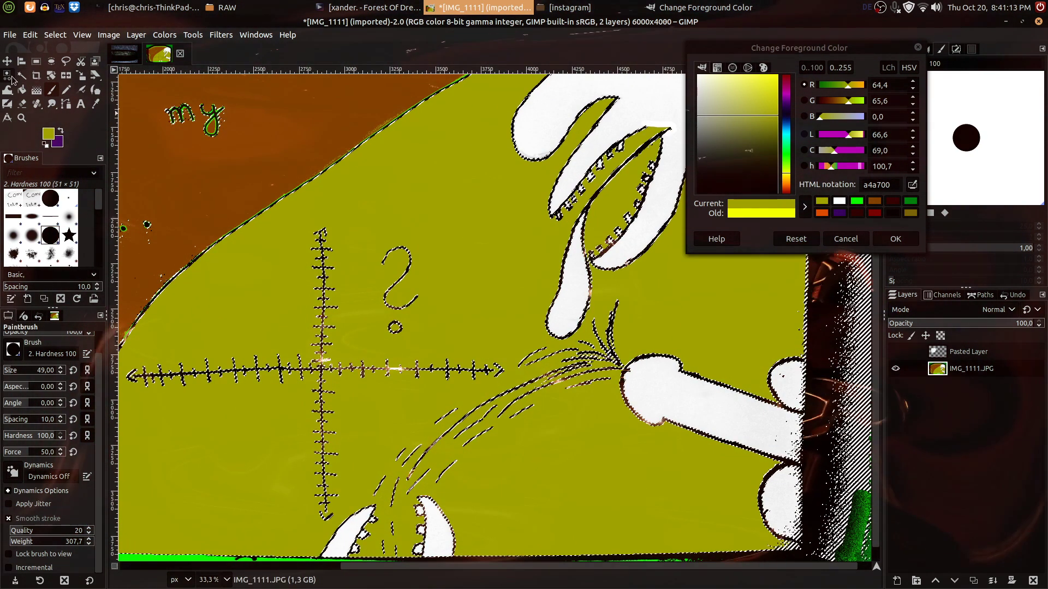
{"action": "left_click", "coordinate": [8, 75]}
{"action": "left_click", "coordinate": [384, 190], "text": "ctrl"}
{"action": "left_click_drag", "start_coordinate": [506, 338], "coordinate": [290, 346]}
Set the foreground colour to crimson ff004d and paint the lower end of the tongue with the Paintbrush.
{"action": "left_click", "coordinate": [748, 211]}
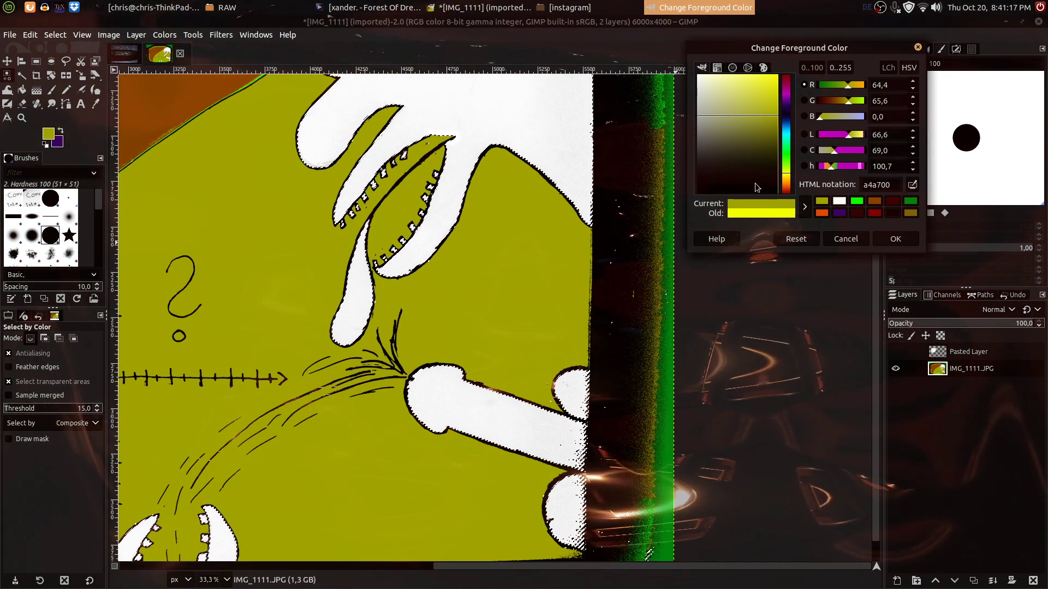
{"action": "left_click_drag", "start_coordinate": [786, 88], "coordinate": [784, 78]}
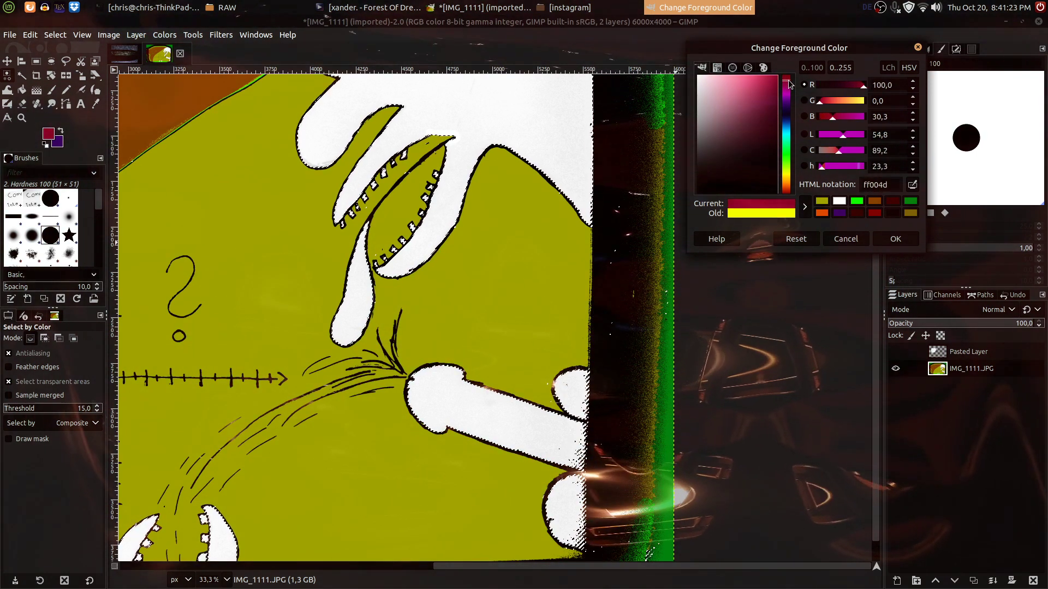
{"action": "scroll", "coordinate": [342, 326], "scroll_direction": "up", "scroll_amount": 3}
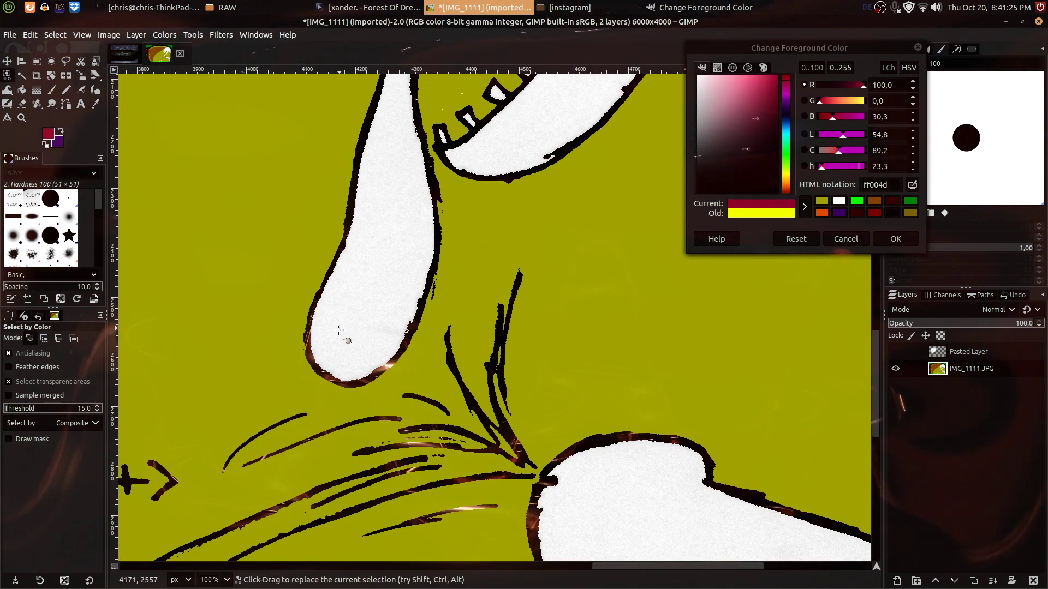
{"action": "left_click", "coordinate": [50, 91]}
{"action": "scroll", "coordinate": [275, 338], "scroll_direction": "up", "scroll_amount": 2}
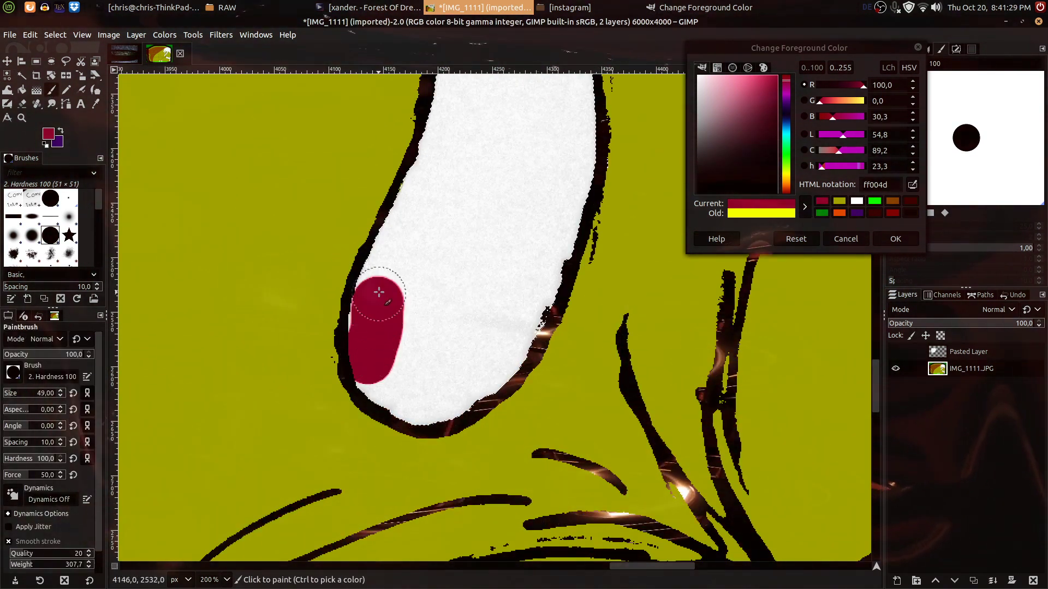
{"action": "left_click_drag", "start_coordinate": [370, 323], "coordinate": [395, 252]}
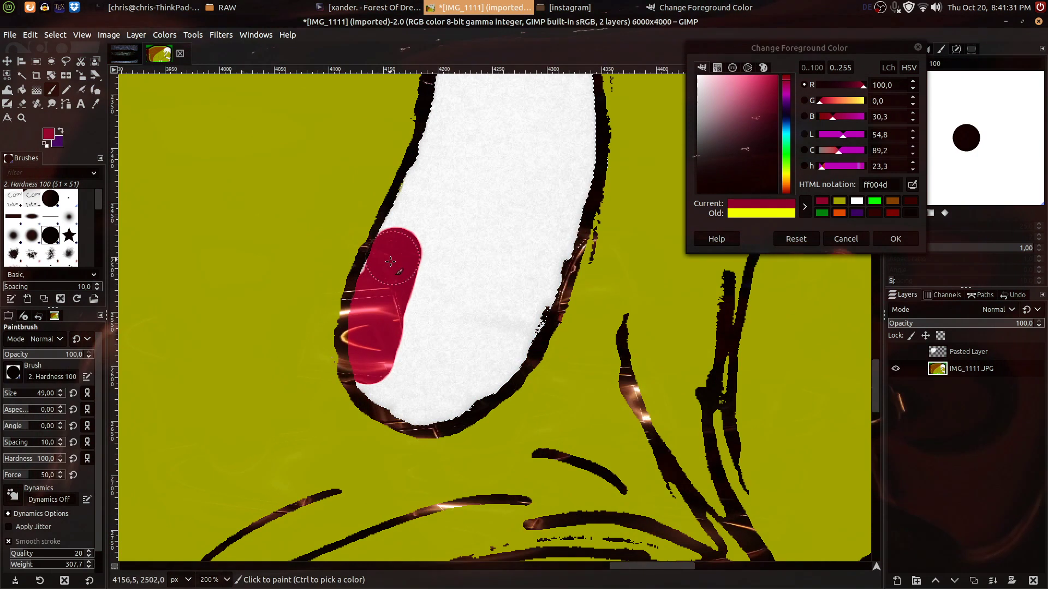
Paint crimson along both edges of the tongue and across its middle.
{"action": "left_click_drag", "start_coordinate": [421, 197], "coordinate": [444, 135]}
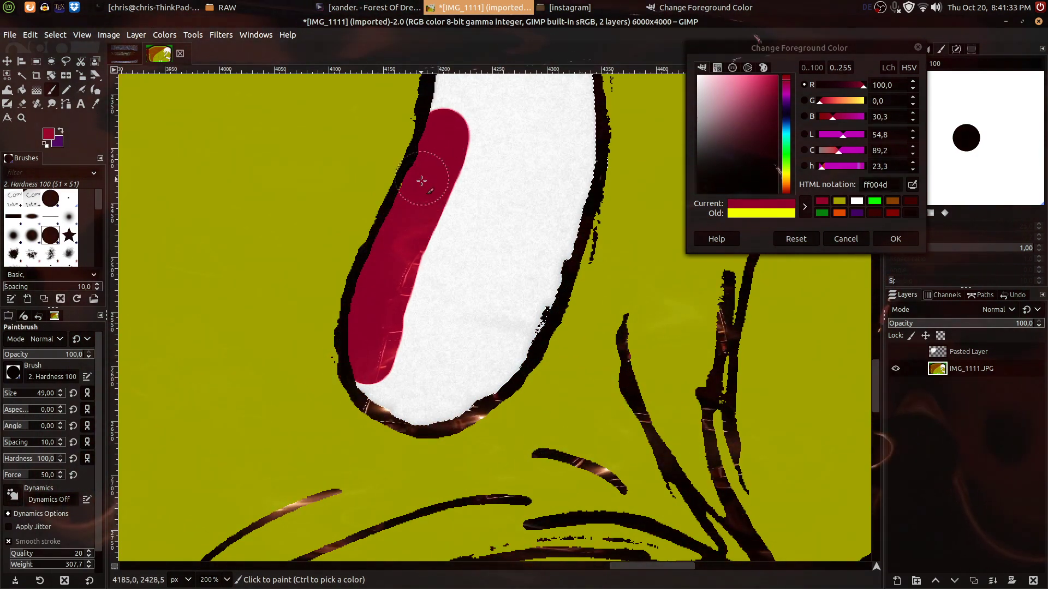
{"action": "mouse_move", "coordinate": [394, 401]}
{"action": "left_mouse_down"}
{"action": "mouse_move", "coordinate": [464, 388]}
{"action": "mouse_move", "coordinate": [514, 339]}
{"action": "mouse_move", "coordinate": [545, 282]}
{"action": "mouse_move", "coordinate": [575, 158]}
{"action": "mouse_move", "coordinate": [509, 425]}
{"action": "left_mouse_up"}
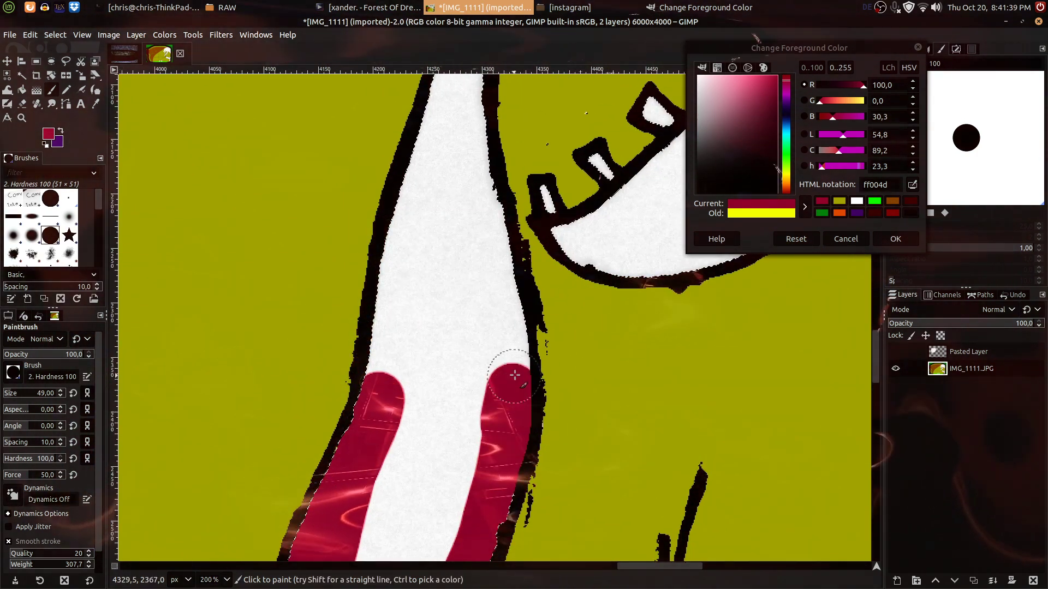
{"action": "mouse_move", "coordinate": [494, 278]}
{"action": "left_mouse_down"}
{"action": "mouse_move", "coordinate": [487, 246]}
{"action": "mouse_move", "coordinate": [432, 386]}
{"action": "mouse_move", "coordinate": [398, 390]}
{"action": "mouse_move", "coordinate": [382, 367]}
{"action": "mouse_move", "coordinate": [397, 247]}
{"action": "left_mouse_up"}
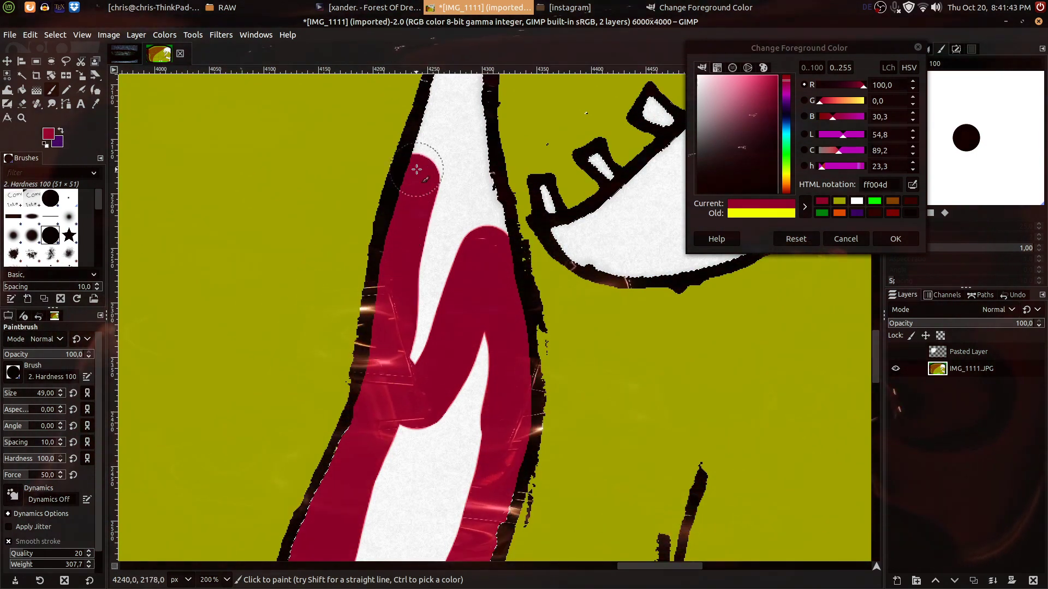
Paint the tongue's narrow upper tip crimson and fill the white gaps remaining down to its rounded end.
{"action": "scroll", "coordinate": [416, 174], "scroll_direction": "up", "scroll_amount": 5}
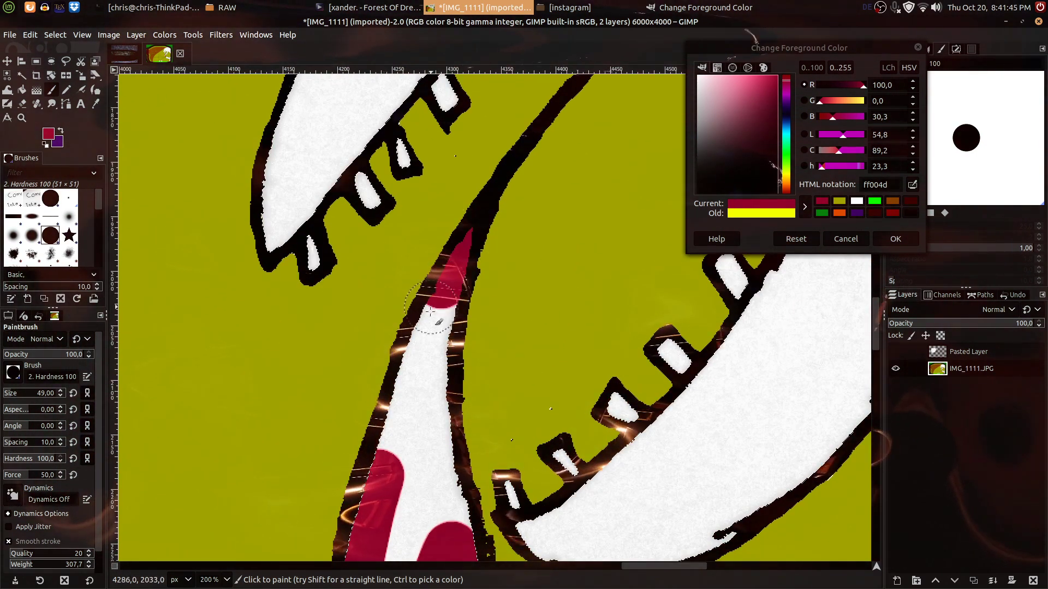
{"action": "left_click_drag", "start_coordinate": [438, 292], "coordinate": [412, 433]}
{"action": "left_click_drag", "start_coordinate": [416, 395], "coordinate": [419, 456]}
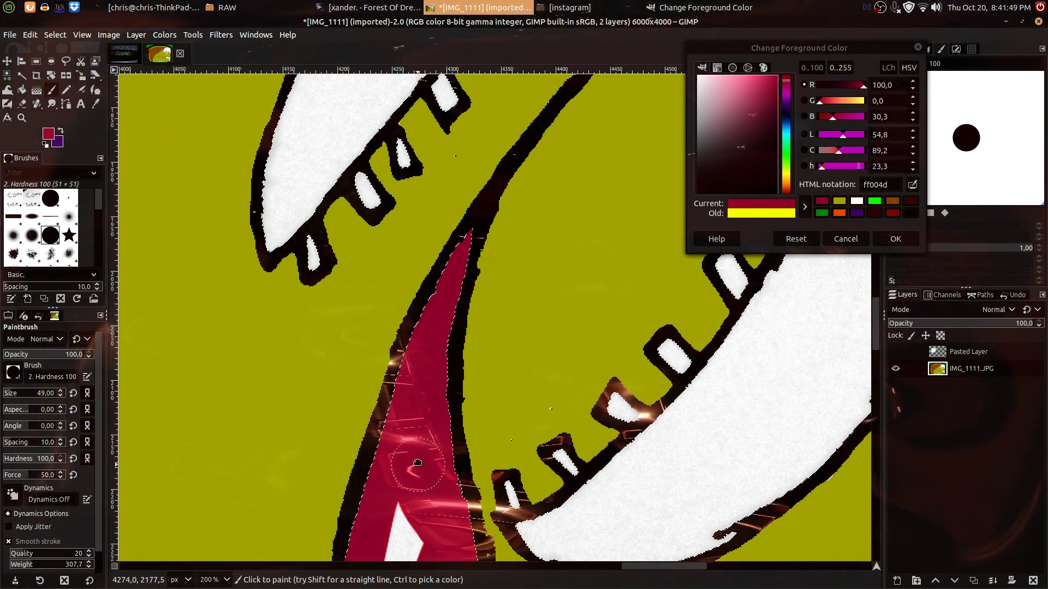
{"action": "scroll", "coordinate": [429, 245], "scroll_direction": "down", "scroll_amount": 4}
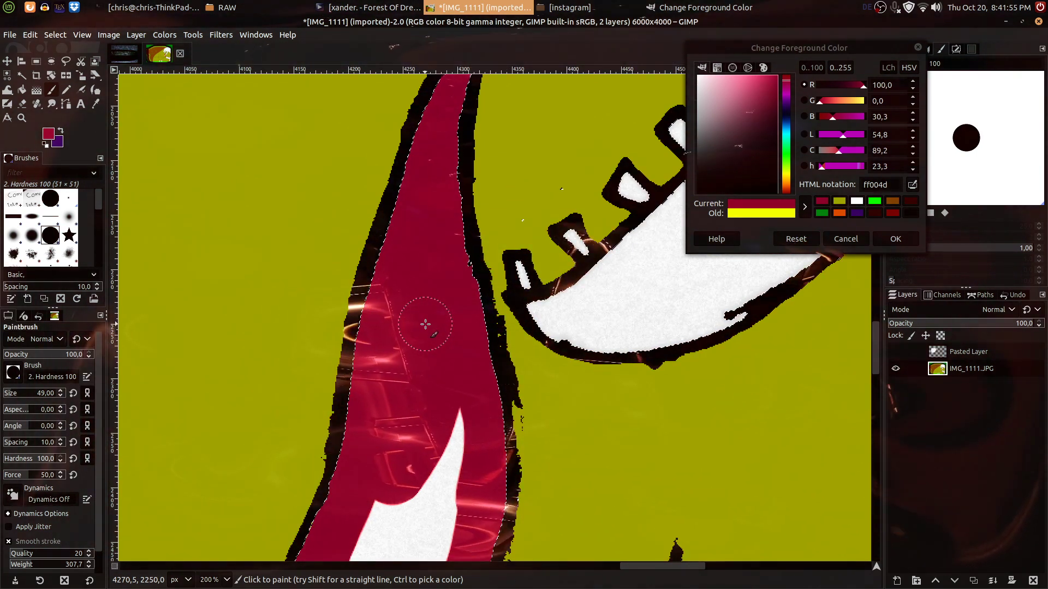
{"action": "scroll", "coordinate": [480, 328], "scroll_direction": "down", "scroll_amount": 4}
{"action": "mouse_move", "coordinate": [425, 441]}
{"action": "left_mouse_down"}
{"action": "mouse_move", "coordinate": [397, 436]}
{"action": "mouse_move", "coordinate": [386, 398]}
{"action": "mouse_move", "coordinate": [409, 207]}
{"action": "mouse_move", "coordinate": [417, 354]}
{"action": "left_mouse_up"}
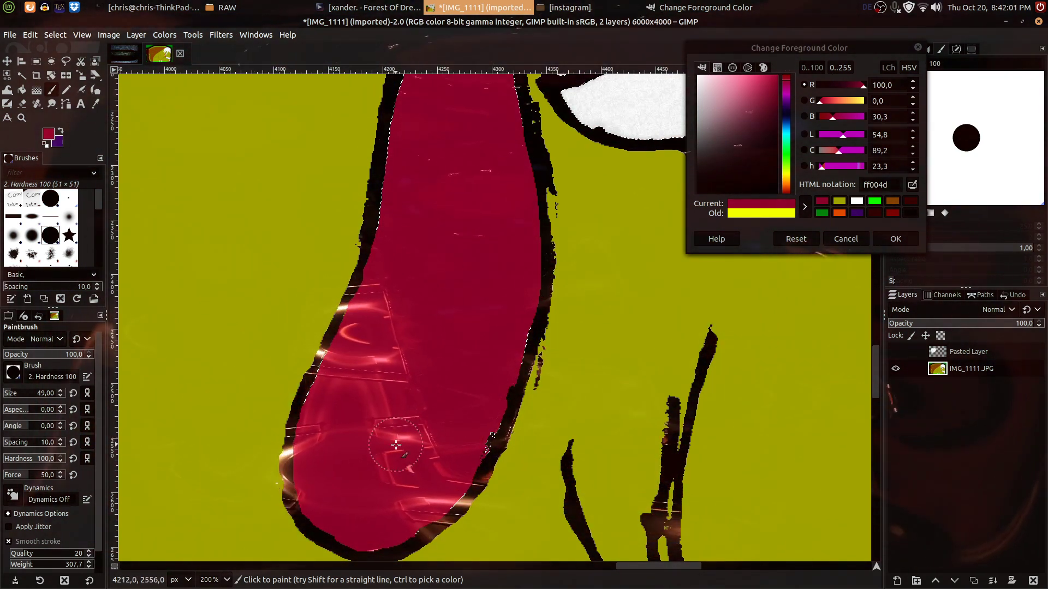
Pick the background's olive from the image as the foreground colour.
{"action": "scroll", "coordinate": [417, 500], "scroll_direction": "down", "scroll_amount": 3, "text": "ctrl"}
{"action": "scroll", "coordinate": [382, 382], "scroll_direction": "up", "scroll_amount": 6}
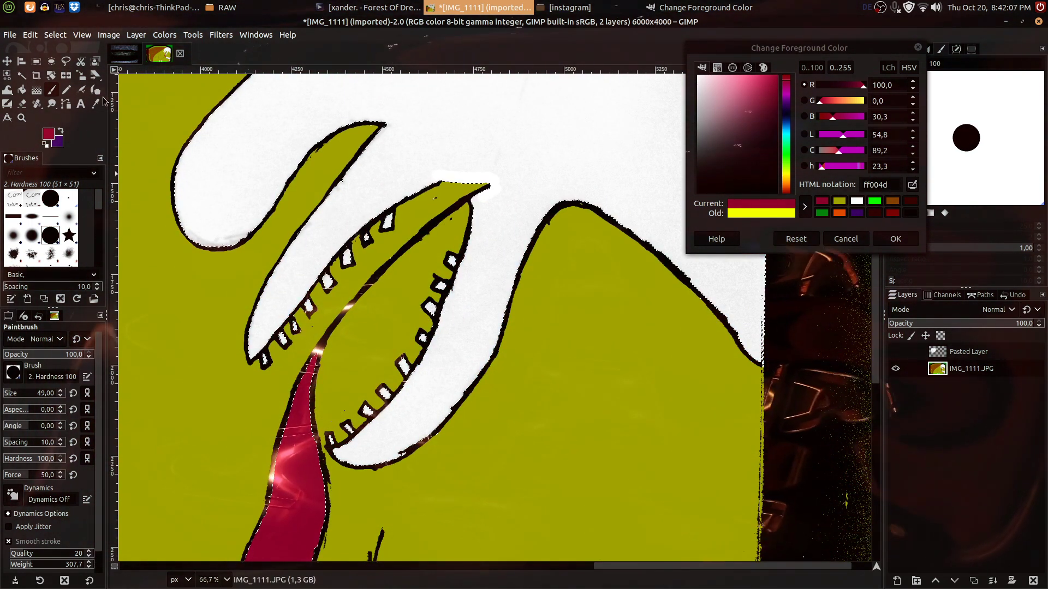
{"action": "left_click", "coordinate": [911, 184]}
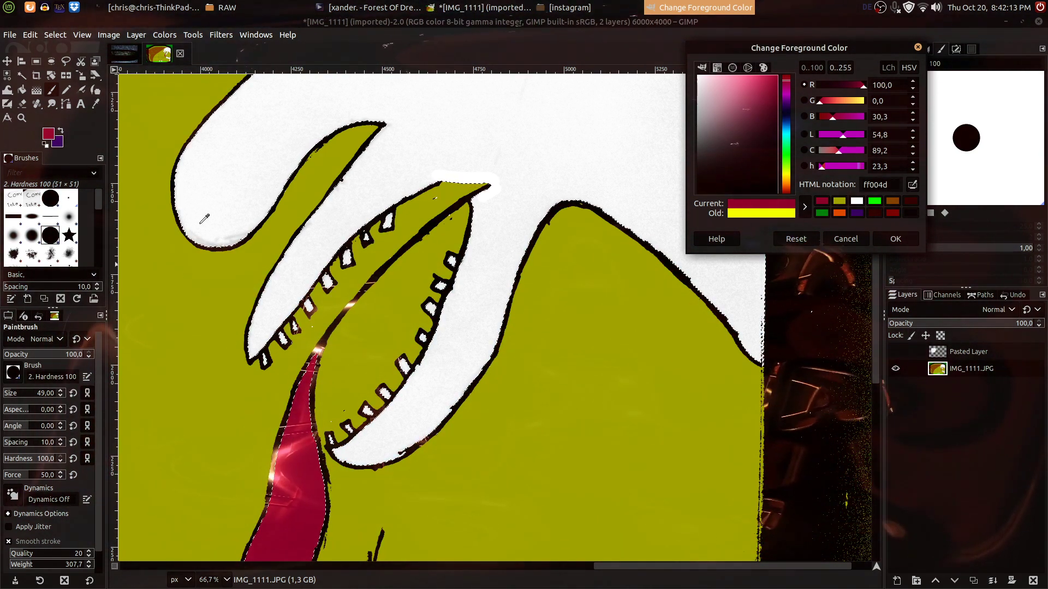
{"action": "left_click", "coordinate": [124, 213], "text": "ctrl"}
Select the still uncoloured white areas of the drawing again with Select by Color.
{"action": "left_click", "coordinate": [6, 77]}
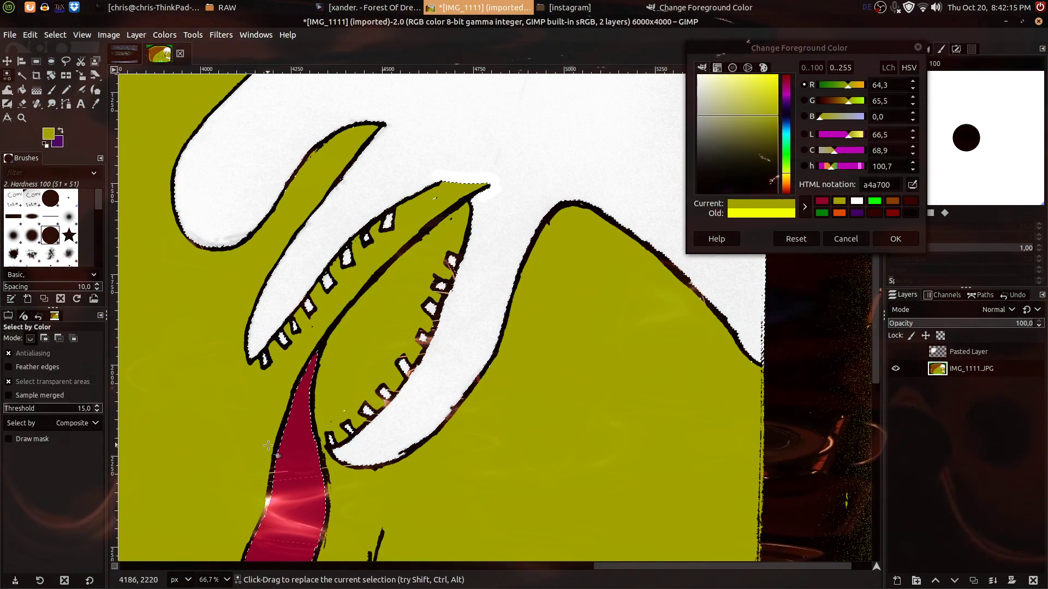
{"action": "left_click_drag", "start_coordinate": [455, 517], "coordinate": [493, 187]}
{"action": "scroll", "coordinate": [459, 283], "scroll_direction": "down", "scroll_amount": 4}
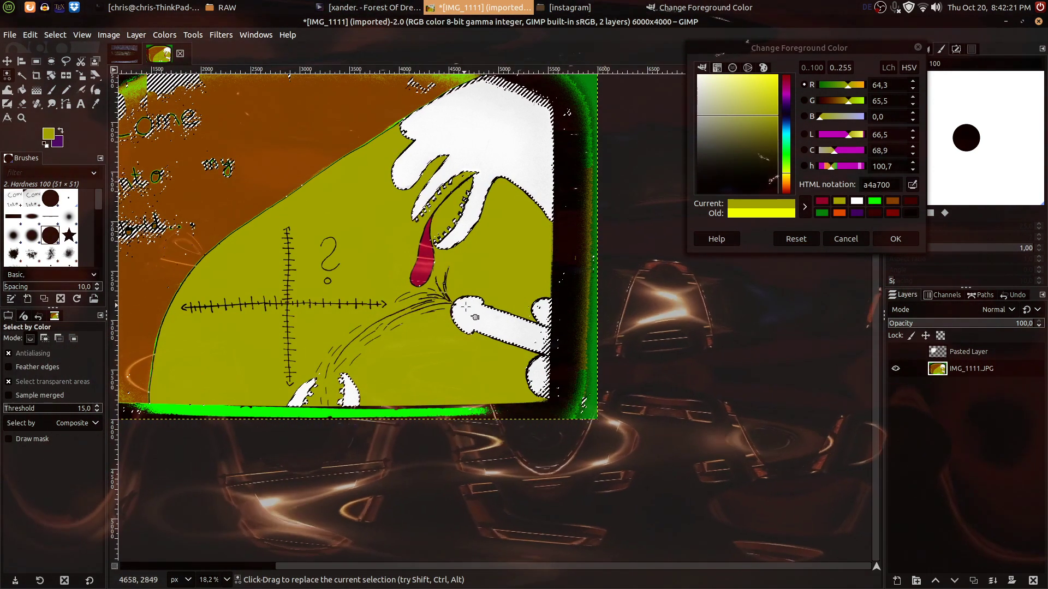
{"action": "left_click_drag", "start_coordinate": [461, 164], "coordinate": [406, 129]}
Set the foreground colour to light pink ff8edf for the long rounded shape.
{"action": "scroll", "coordinate": [430, 307], "scroll_direction": "up", "scroll_amount": 1}
{"action": "scroll", "coordinate": [429, 307], "scroll_direction": "up", "scroll_amount": 2, "text": "ctrl"}
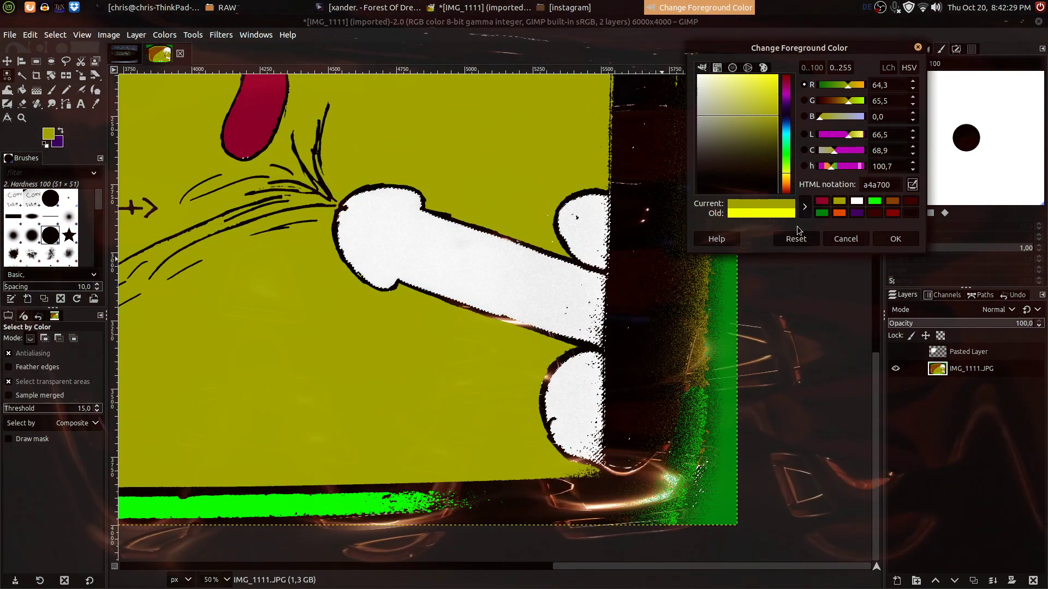
{"action": "left_click", "coordinate": [788, 92]}
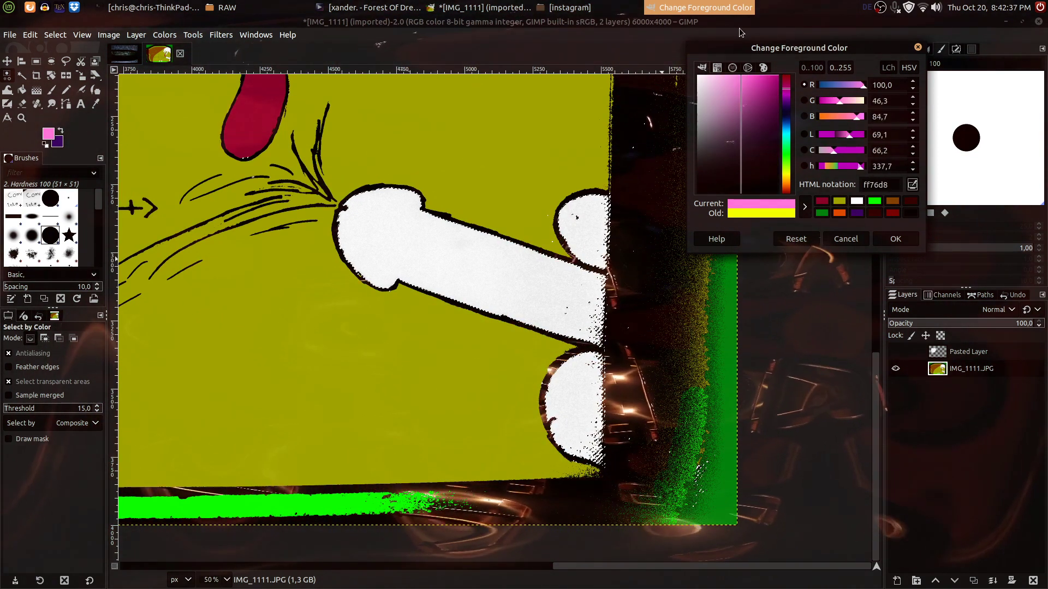
{"action": "left_click_drag", "start_coordinate": [741, 36], "coordinate": [733, 26]}
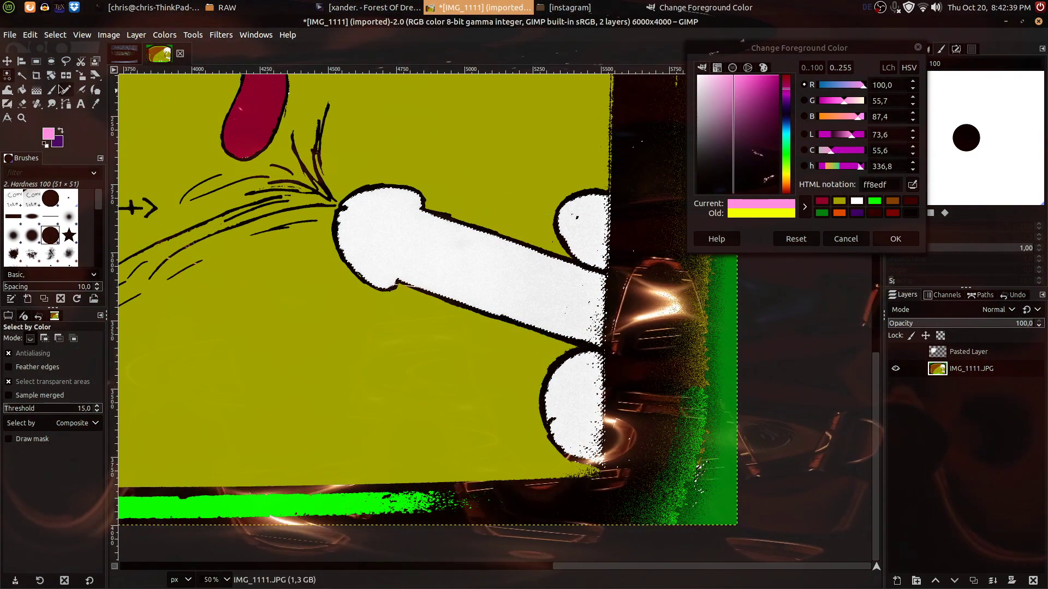
Paint the long rounded shape and the two round shapes beside it light pink within the selection using a 240 px brush.
{"action": "key", "text": "p"}
{"action": "left_click_drag", "start_coordinate": [340, 234], "coordinate": [354, 263]}
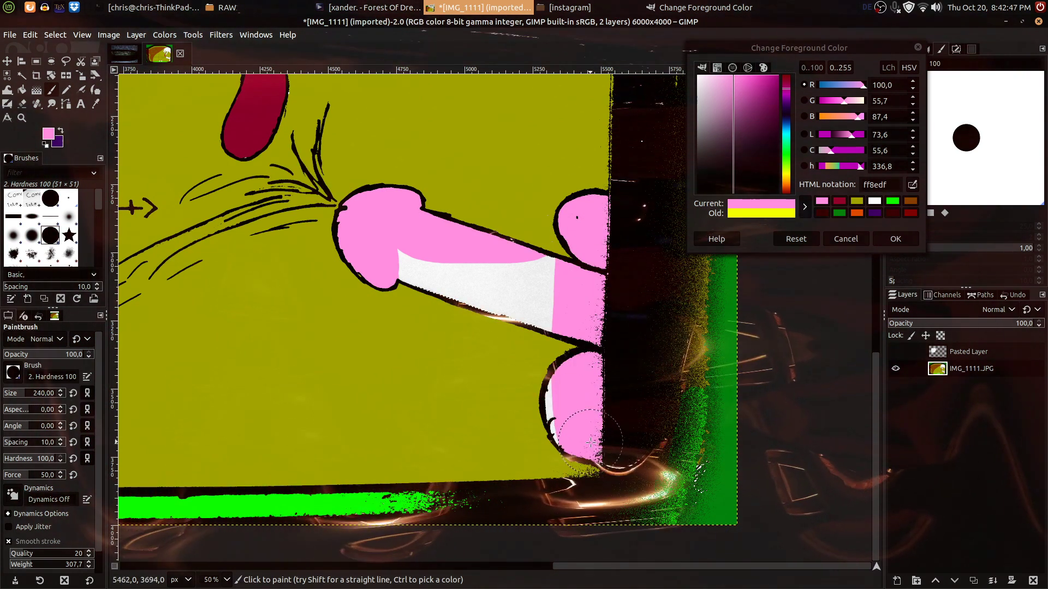
{"action": "mouse_move", "coordinate": [557, 416]}
{"action": "left_mouse_down"}
{"action": "mouse_move", "coordinate": [555, 261]}
{"action": "mouse_move", "coordinate": [513, 336]}
{"action": "mouse_move", "coordinate": [493, 317]}
{"action": "mouse_move", "coordinate": [488, 277]}
{"action": "mouse_move", "coordinate": [438, 271]}
{"action": "left_mouse_up"}
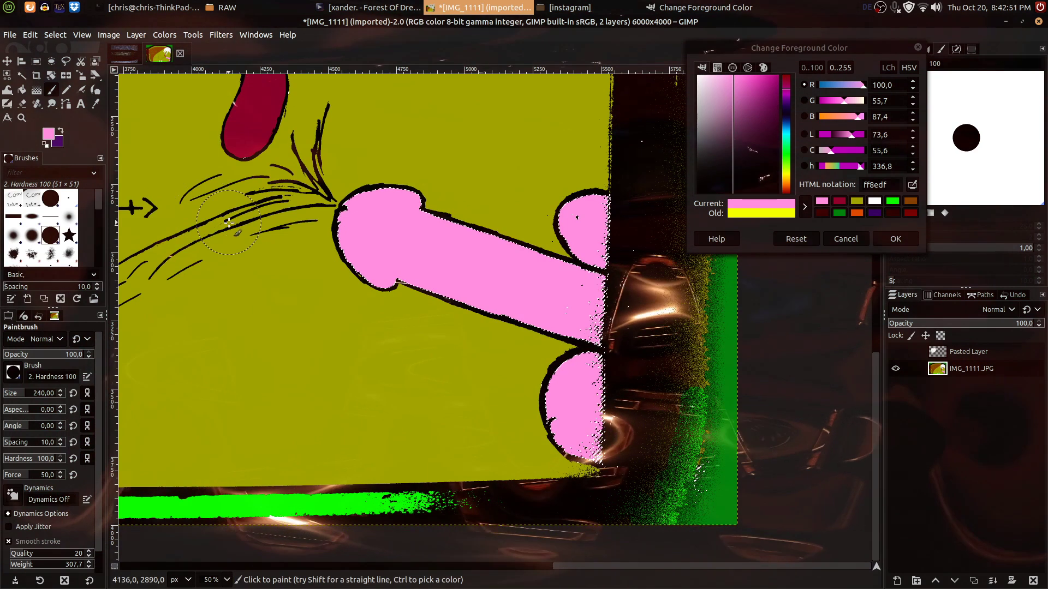
Set the foreground colour to slate blue 5e5dab for the creature's large white head.
{"action": "scroll", "coordinate": [375, 240], "scroll_direction": "up", "scroll_amount": 10}
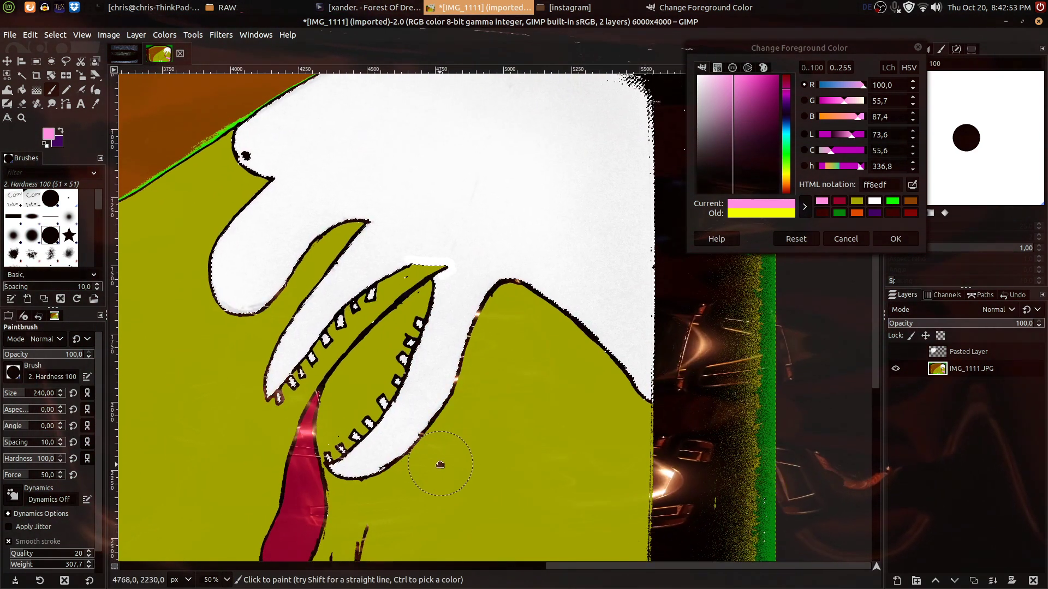
{"action": "left_click_drag", "start_coordinate": [534, 255], "coordinate": [536, 267]}
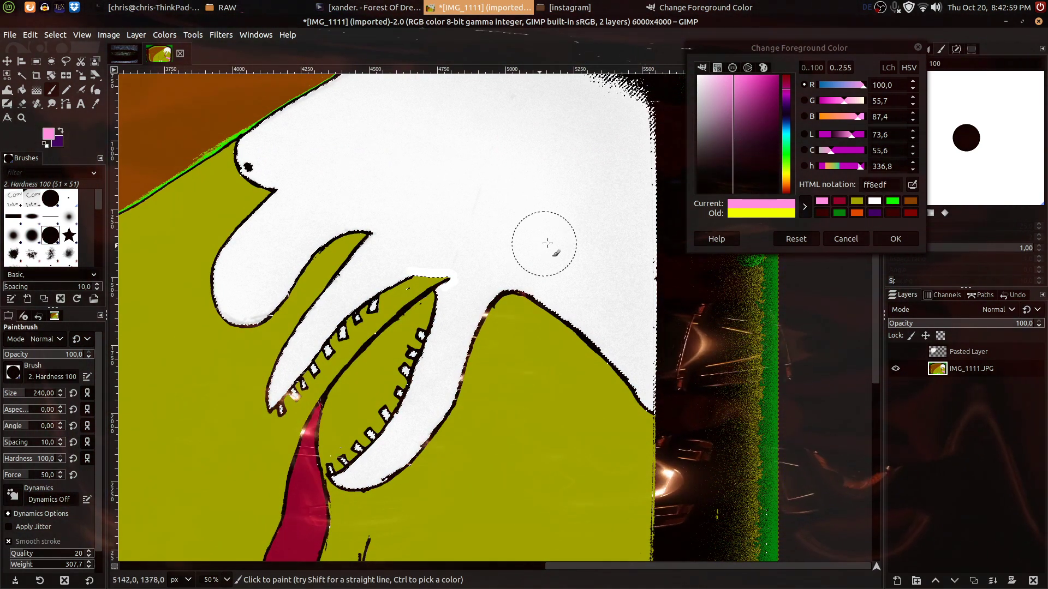
{"action": "left_click", "coordinate": [693, 225]}
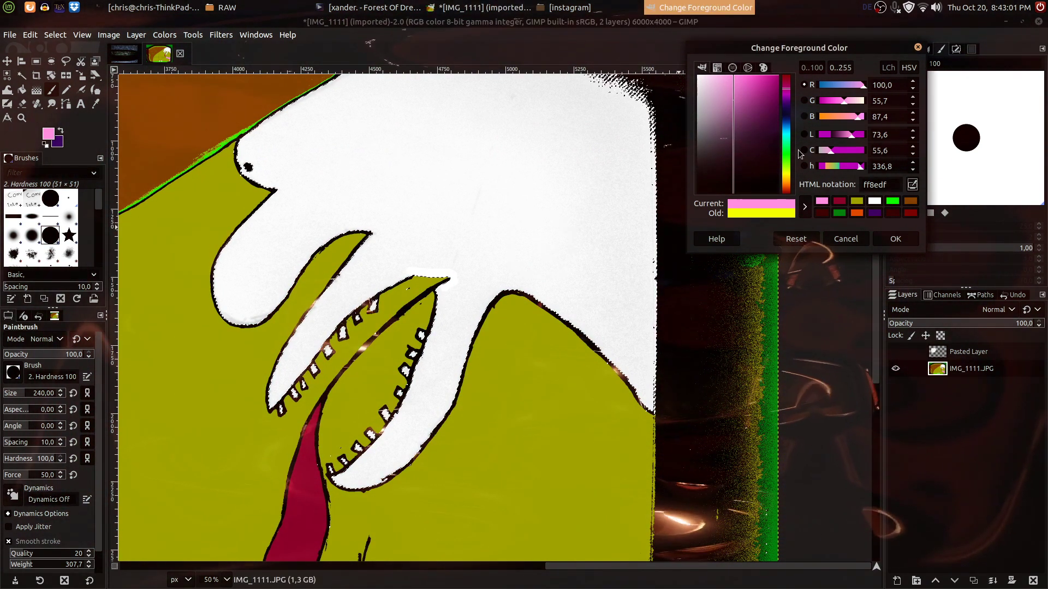
{"action": "mouse_move", "coordinate": [786, 93]}
{"action": "left_mouse_down"}
{"action": "mouse_move", "coordinate": [787, 113]}
{"action": "mouse_move", "coordinate": [763, 120]}
{"action": "mouse_move", "coordinate": [790, 138]}
{"action": "mouse_move", "coordinate": [734, 113]}
{"action": "left_mouse_up"}
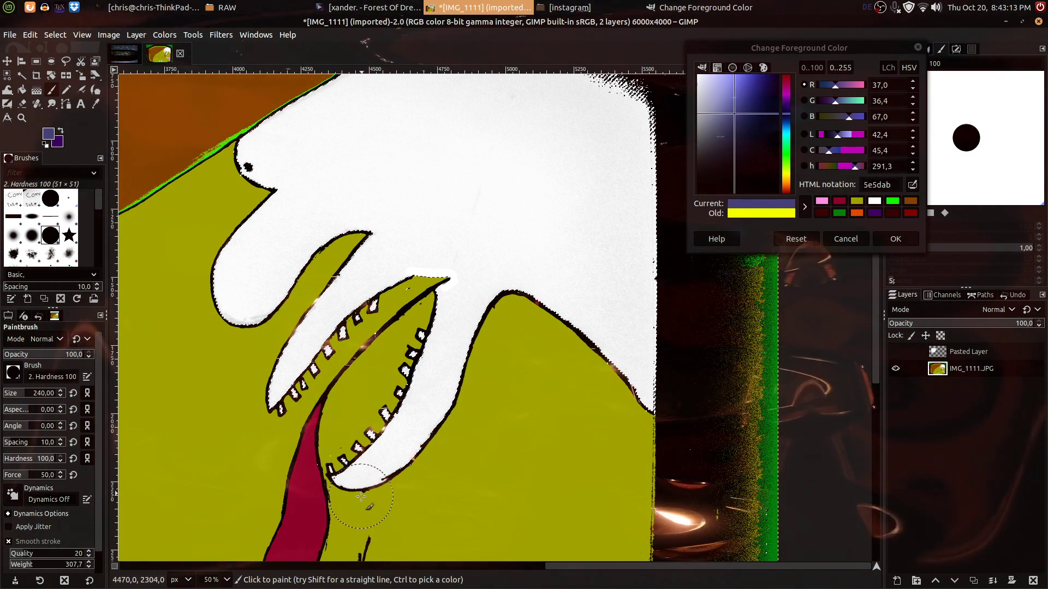
Paint the creature's head slate blue within the selection, from the lower jaw's tip and outer edges to the snout and forehead.
{"action": "left_click", "coordinate": [357, 498]}
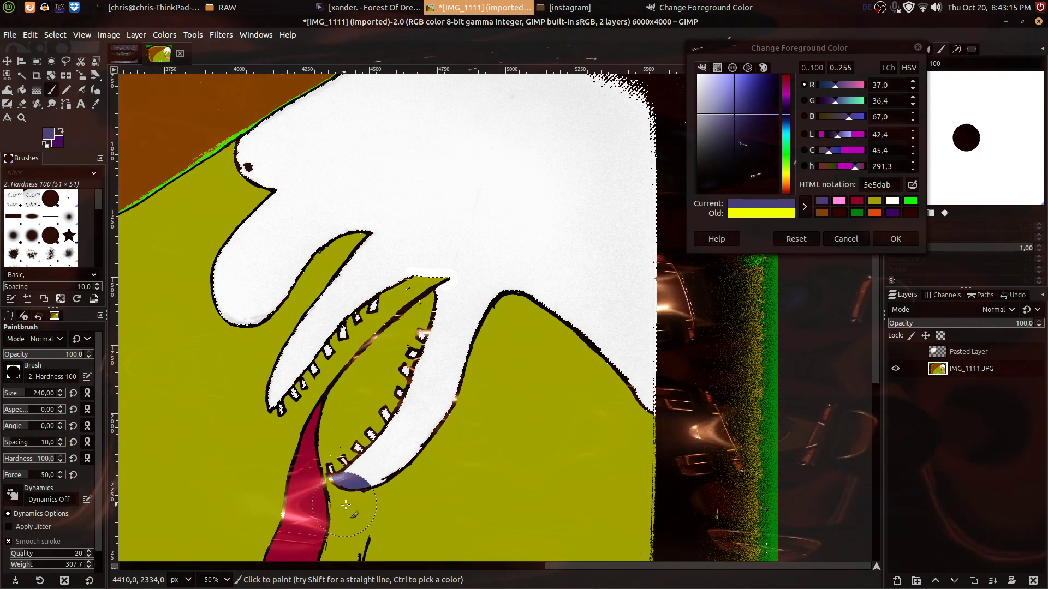
{"action": "left_click_drag", "start_coordinate": [369, 493], "coordinate": [384, 479]}
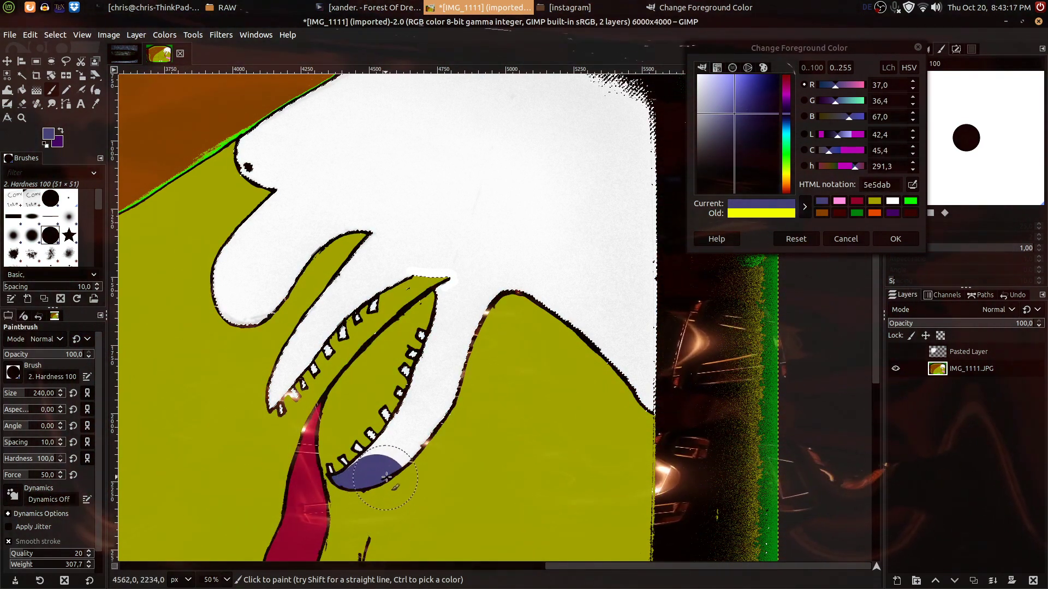
{"action": "mouse_move", "coordinate": [447, 431]}
{"action": "left_mouse_down"}
{"action": "mouse_move", "coordinate": [521, 296]}
{"action": "mouse_move", "coordinate": [581, 367]}
{"action": "mouse_move", "coordinate": [648, 393]}
{"action": "mouse_move", "coordinate": [644, 194]}
{"action": "mouse_move", "coordinate": [635, 341]}
{"action": "left_mouse_up"}
{"action": "mouse_move", "coordinate": [635, 341]}
{"action": "left_mouse_down"}
{"action": "mouse_move", "coordinate": [610, 237]}
{"action": "mouse_move", "coordinate": [528, 193]}
{"action": "mouse_move", "coordinate": [446, 186]}
{"action": "mouse_move", "coordinate": [253, 274]}
{"action": "mouse_move", "coordinate": [250, 309]}
{"action": "mouse_move", "coordinate": [286, 293]}
{"action": "mouse_move", "coordinate": [244, 345]}
{"action": "mouse_move", "coordinate": [206, 435]}
{"action": "left_mouse_up"}
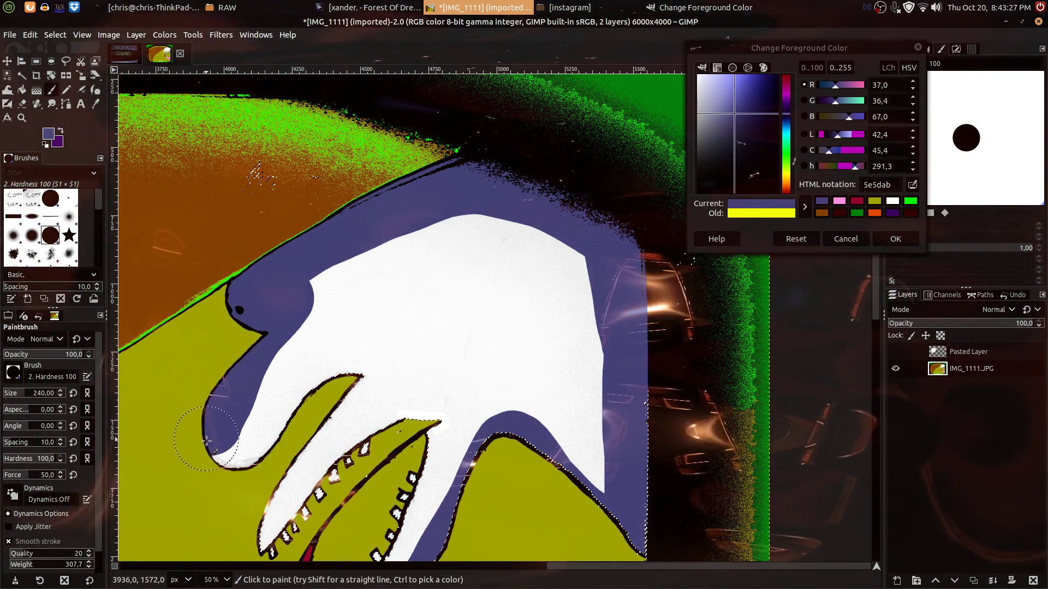
{"action": "mouse_move", "coordinate": [262, 418]}
{"action": "left_mouse_down"}
{"action": "mouse_move", "coordinate": [314, 365]}
{"action": "mouse_move", "coordinate": [369, 362]}
{"action": "mouse_move", "coordinate": [363, 383]}
{"action": "mouse_move", "coordinate": [319, 417]}
{"action": "left_mouse_up"}
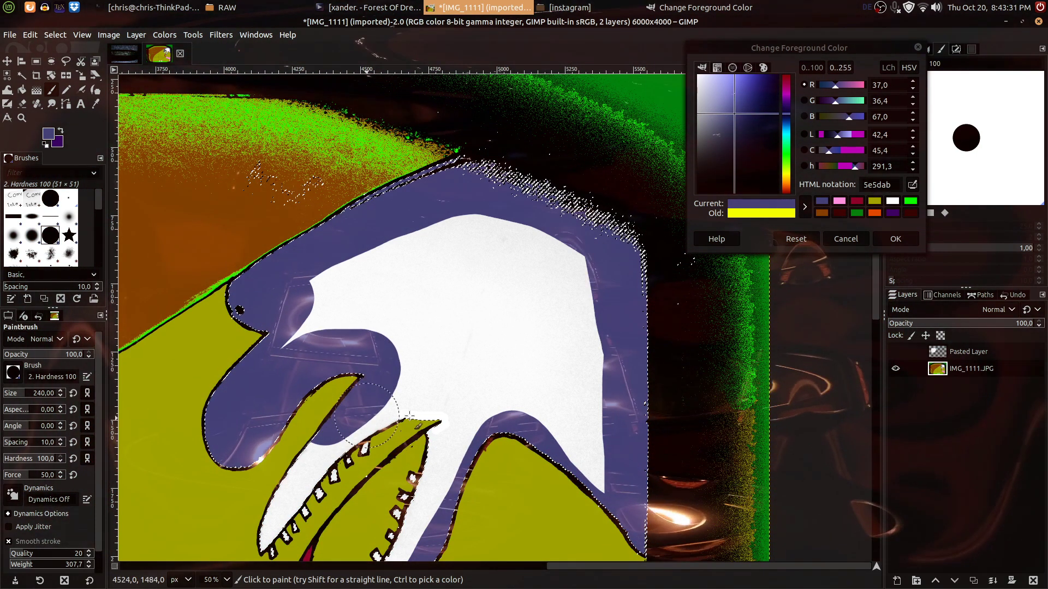
{"action": "mouse_move", "coordinate": [330, 306]}
{"action": "left_mouse_down"}
{"action": "mouse_move", "coordinate": [360, 265]}
{"action": "mouse_move", "coordinate": [519, 235]}
{"action": "mouse_move", "coordinate": [583, 297]}
{"action": "mouse_move", "coordinate": [616, 468]}
{"action": "mouse_move", "coordinate": [610, 481]}
{"action": "mouse_move", "coordinate": [595, 453]}
{"action": "mouse_move", "coordinate": [536, 407]}
{"action": "mouse_move", "coordinate": [405, 353]}
{"action": "mouse_move", "coordinate": [416, 405]}
{"action": "mouse_move", "coordinate": [602, 384]}
{"action": "mouse_move", "coordinate": [533, 309]}
{"action": "mouse_move", "coordinate": [488, 281]}
{"action": "mouse_move", "coordinate": [378, 289]}
{"action": "mouse_move", "coordinate": [352, 330]}
{"action": "mouse_move", "coordinate": [548, 387]}
{"action": "mouse_move", "coordinate": [498, 339]}
{"action": "mouse_move", "coordinate": [384, 321]}
{"action": "mouse_move", "coordinate": [305, 340]}
{"action": "left_mouse_up"}
Fill the white remaining in the creature's upper jaw with slate blue, up to the row of teeth.
{"action": "scroll", "coordinate": [305, 340], "scroll_direction": "down", "scroll_amount": 5}
{"action": "scroll", "coordinate": [321, 327], "scroll_direction": "up", "scroll_amount": 3, "text": "ctrl"}
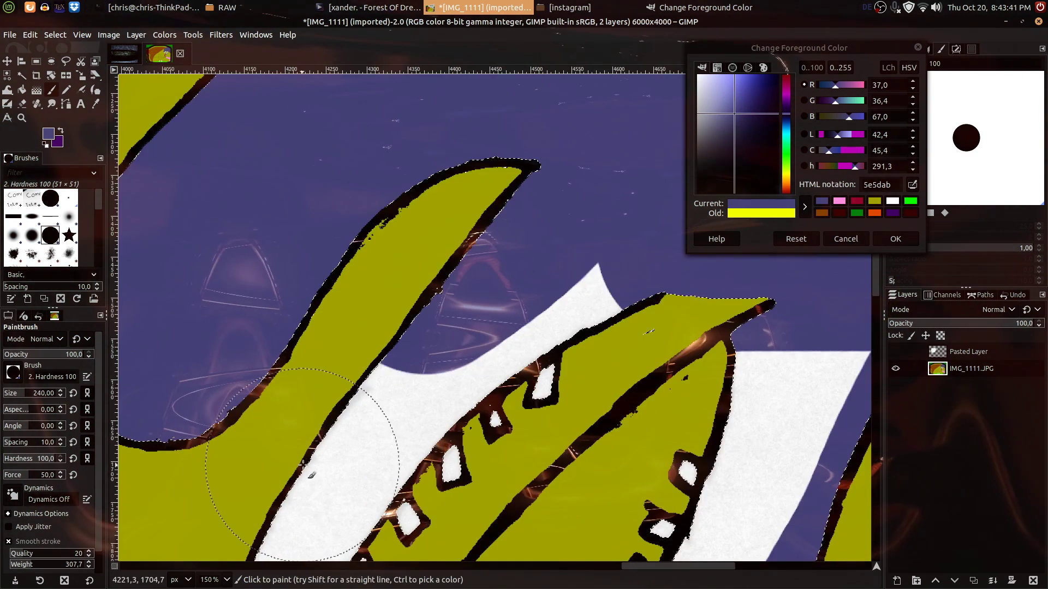
{"action": "mouse_move", "coordinate": [163, 432]}
{"action": "left_mouse_down"}
{"action": "mouse_move", "coordinate": [222, 461]}
{"action": "mouse_move", "coordinate": [382, 224]}
{"action": "mouse_move", "coordinate": [423, 175]}
{"action": "mouse_move", "coordinate": [455, 162]}
{"action": "mouse_move", "coordinate": [293, 308]}
{"action": "mouse_move", "coordinate": [356, 258]}
{"action": "left_mouse_up"}
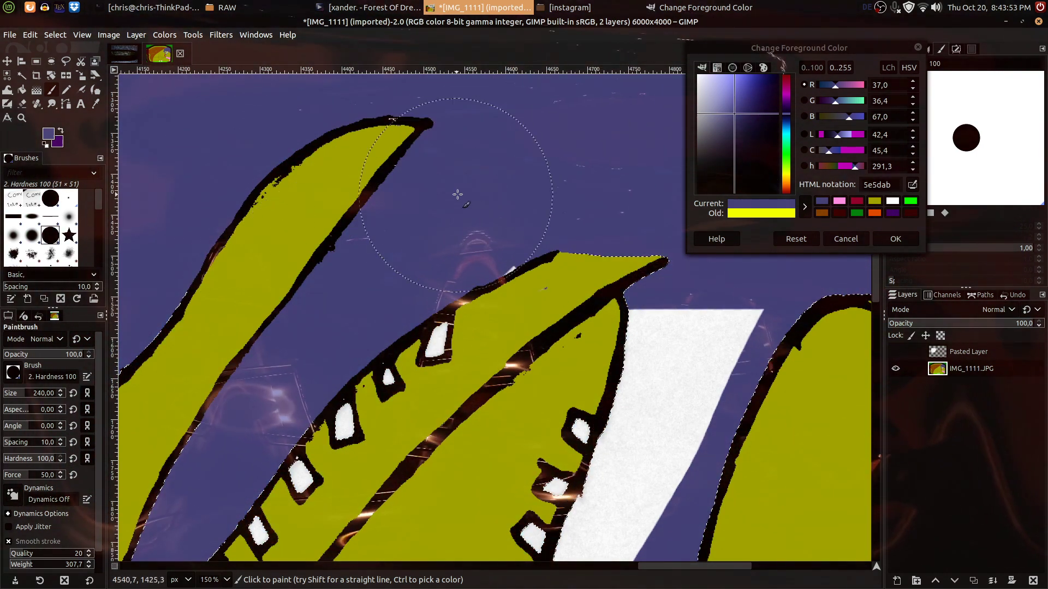
Paint the upper stretch of the lower jaw slate blue, from the corner of the mouth down past the first teeth.
{"action": "scroll", "coordinate": [657, 361], "scroll_direction": "down", "scroll_amount": 4}
{"action": "scroll", "coordinate": [657, 361], "scroll_direction": "right", "scroll_amount": 5}
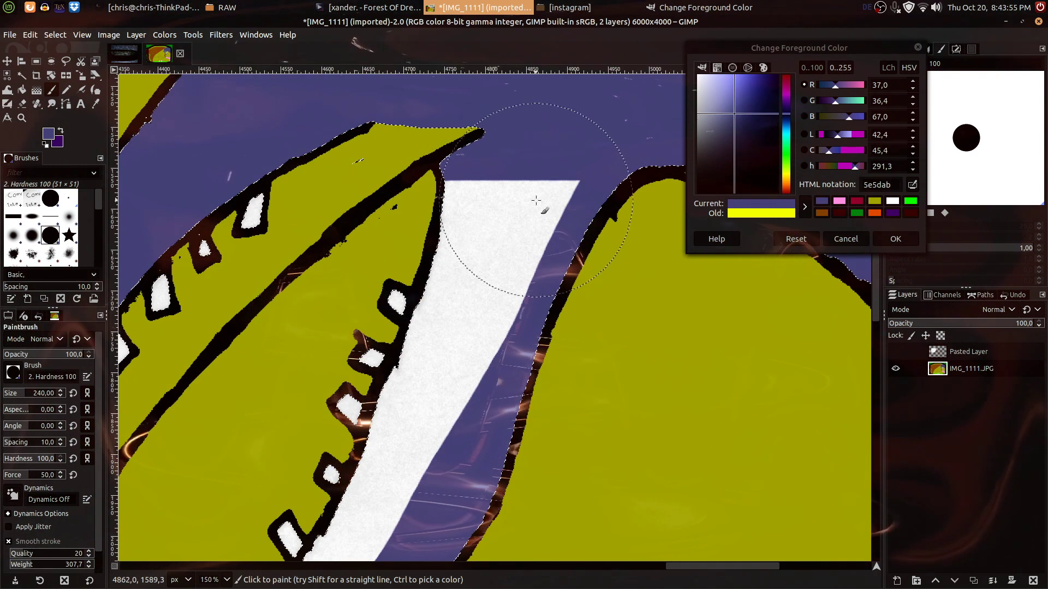
{"action": "left_click_drag", "start_coordinate": [519, 222], "coordinate": [518, 236]}
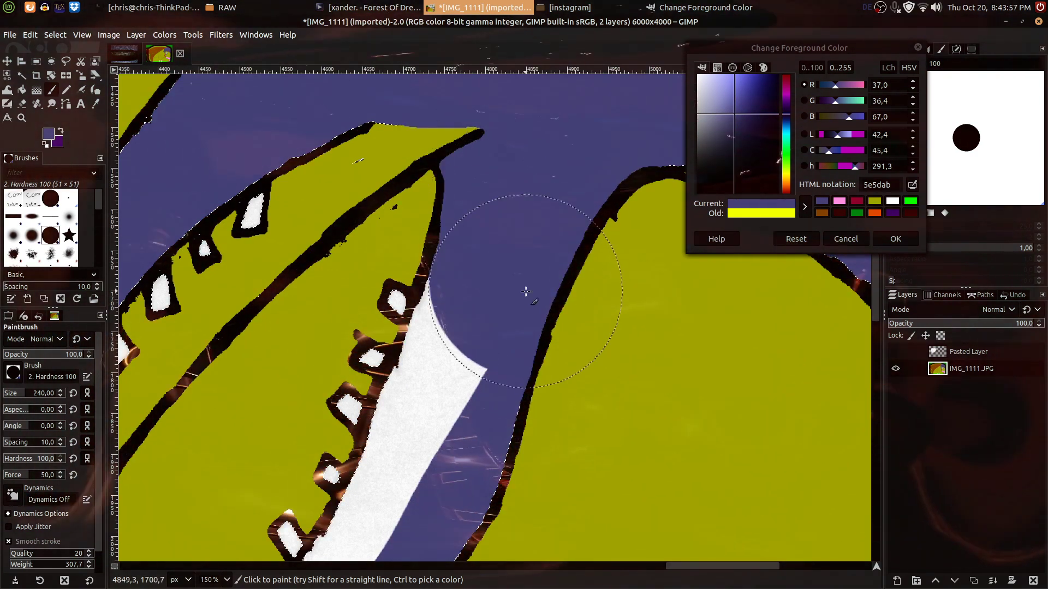
{"action": "mouse_move", "coordinate": [513, 344]}
{"action": "left_mouse_down"}
{"action": "mouse_move", "coordinate": [536, 270]}
{"action": "mouse_move", "coordinate": [532, 238]}
{"action": "mouse_move", "coordinate": [517, 288]}
{"action": "left_mouse_up"}
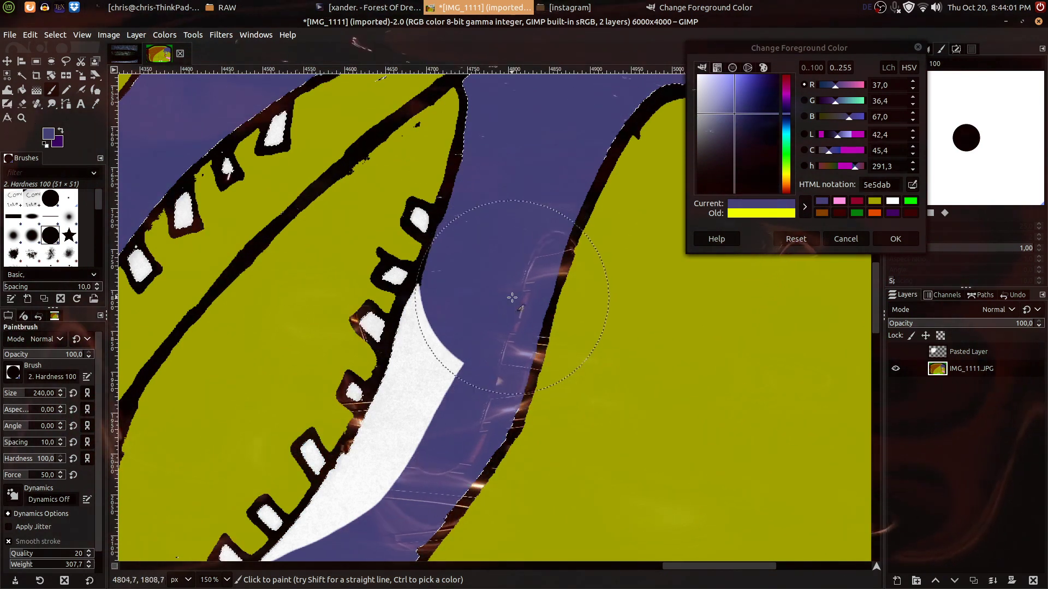
{"action": "left_click", "coordinate": [501, 328]}
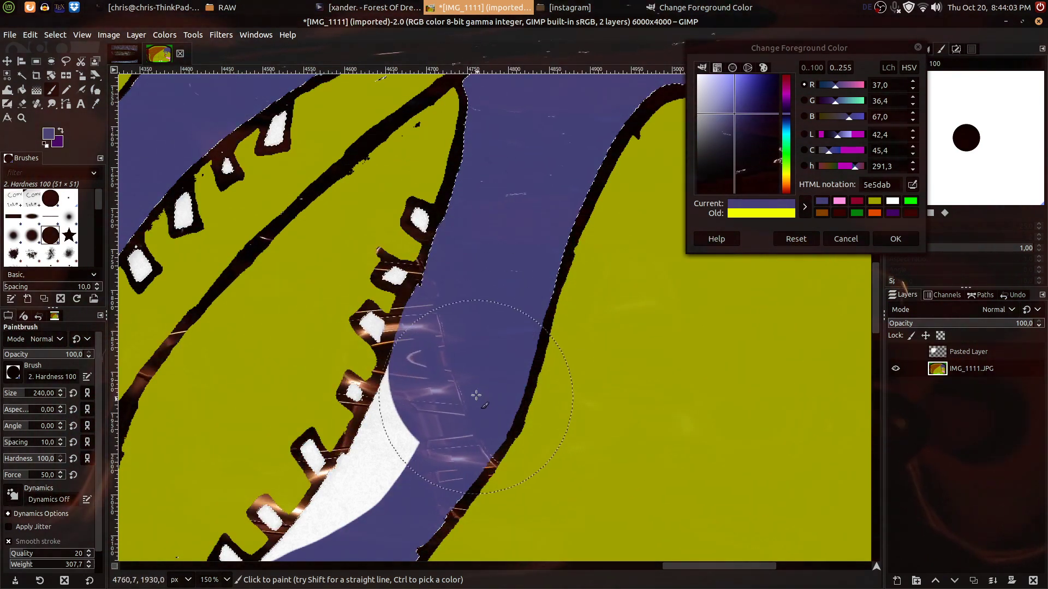
Fill the last white strip along the lower jaw's teeth with slate blue, leaving the teeth unpainted.
{"action": "scroll", "coordinate": [477, 400], "scroll_direction": "down", "scroll_amount": 5}
{"action": "scroll", "coordinate": [500, 303], "scroll_direction": "left", "scroll_amount": 1}
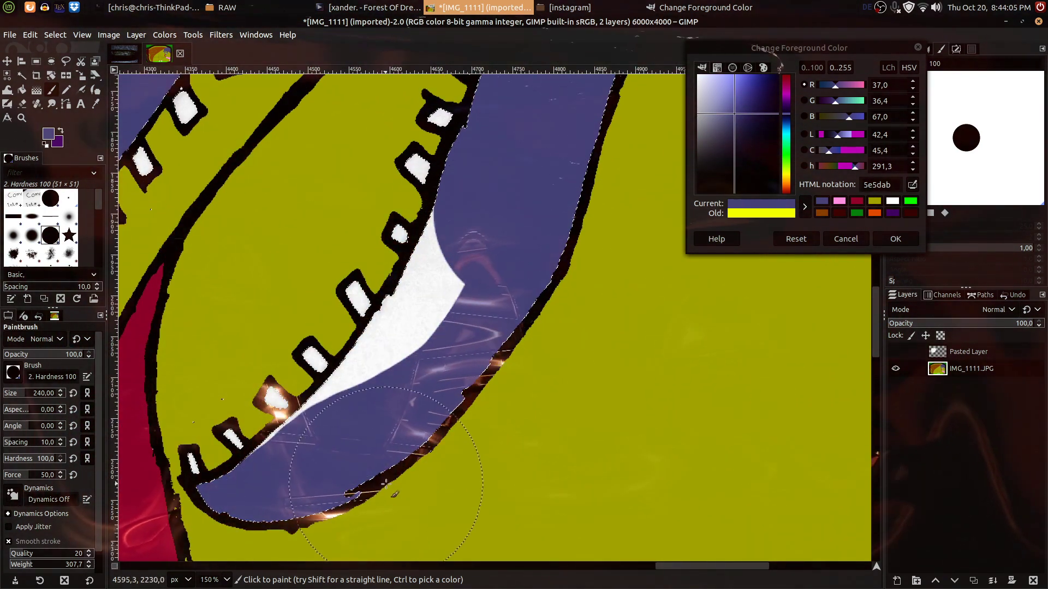
{"action": "scroll", "coordinate": [338, 521], "scroll_direction": "down", "scroll_amount": 6}
{"action": "scroll", "coordinate": [379, 363], "scroll_direction": "left", "scroll_amount": 2}
{"action": "mouse_move", "coordinate": [379, 364]}
{"action": "left_mouse_down"}
{"action": "mouse_move", "coordinate": [366, 333]}
{"action": "mouse_move", "coordinate": [466, 278]}
{"action": "mouse_move", "coordinate": [534, 179]}
{"action": "left_mouse_up"}
{"action": "scroll", "coordinate": [513, 229], "scroll_direction": "up", "scroll_amount": 7}
{"action": "scroll", "coordinate": [491, 284], "scroll_direction": "right", "scroll_amount": 3}
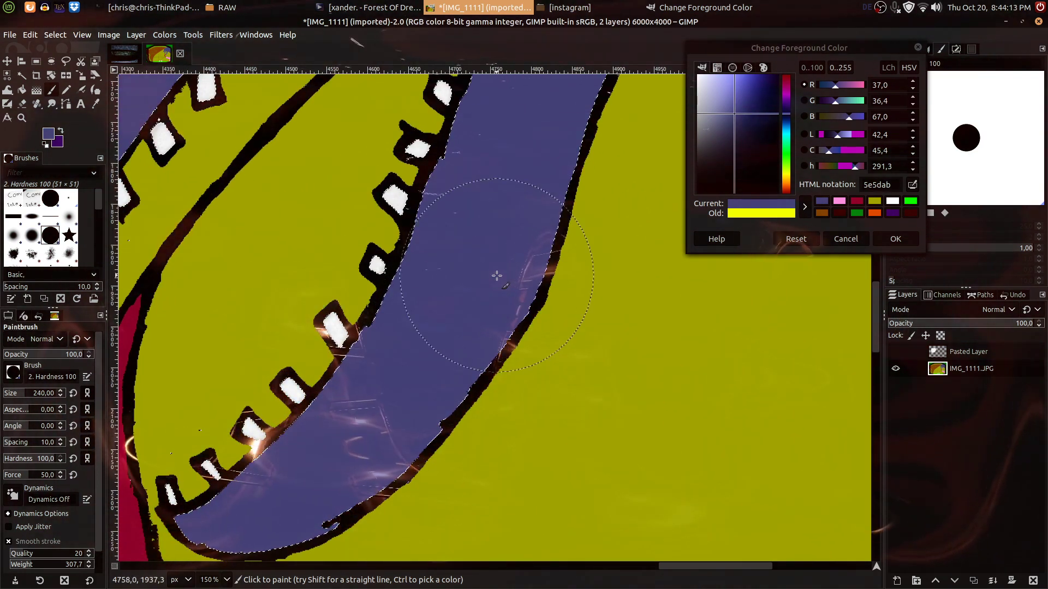
Set the foreground colour to red ff0000 and paint the creature's round eye with a 258 px brush.
{"action": "scroll", "coordinate": [491, 276], "scroll_direction": "down", "scroll_amount": 4}
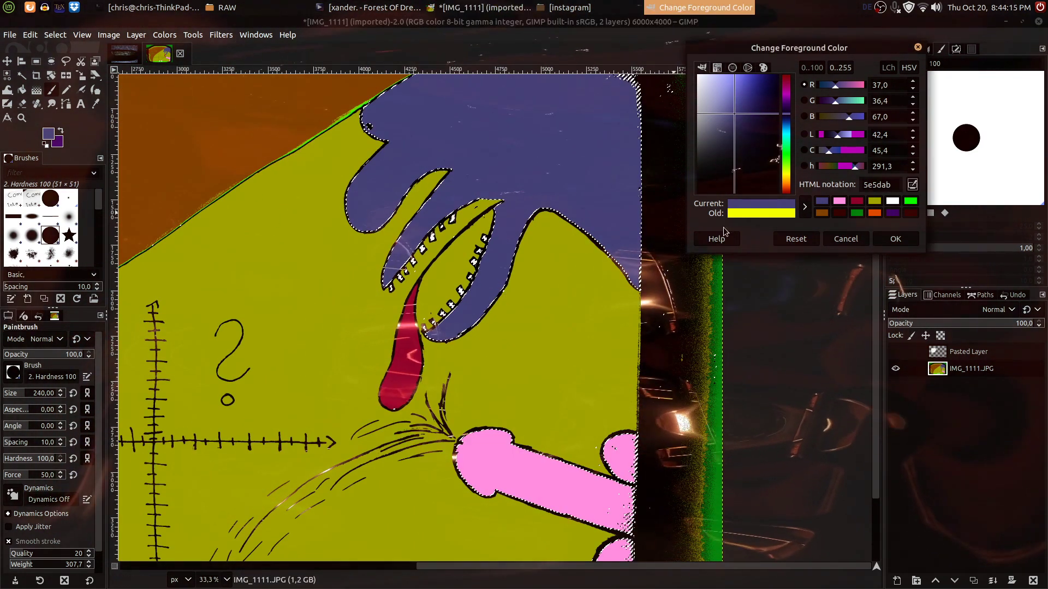
{"action": "left_click", "coordinate": [754, 47]}
{"action": "left_click_drag", "start_coordinate": [785, 113], "coordinate": [786, 61]}
{"action": "left_click_drag", "start_coordinate": [744, 112], "coordinate": [857, 24]}
{"action": "scroll", "coordinate": [432, 217], "scroll_direction": "up", "scroll_amount": 3}
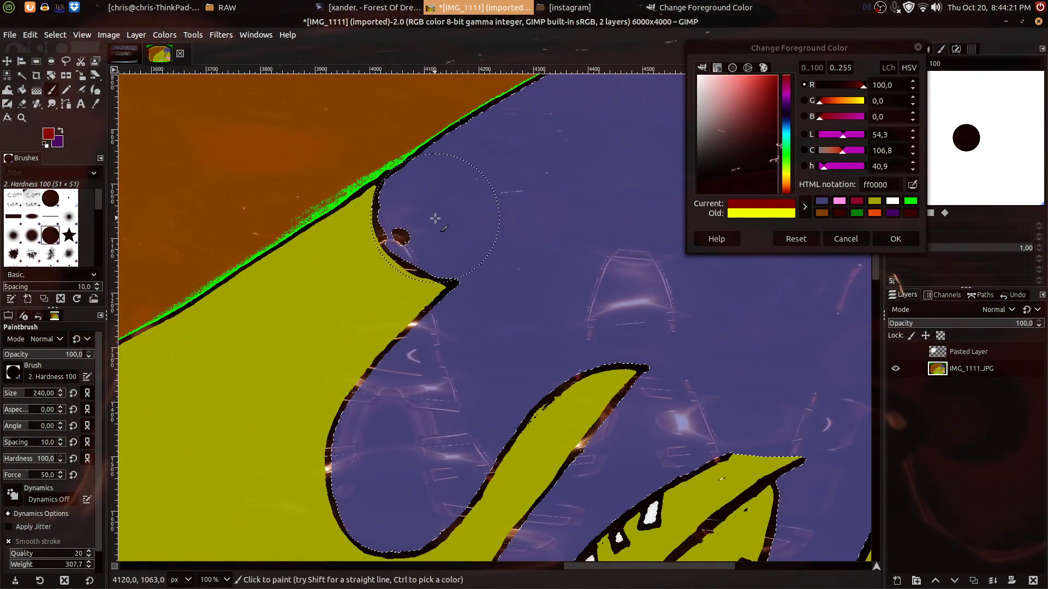
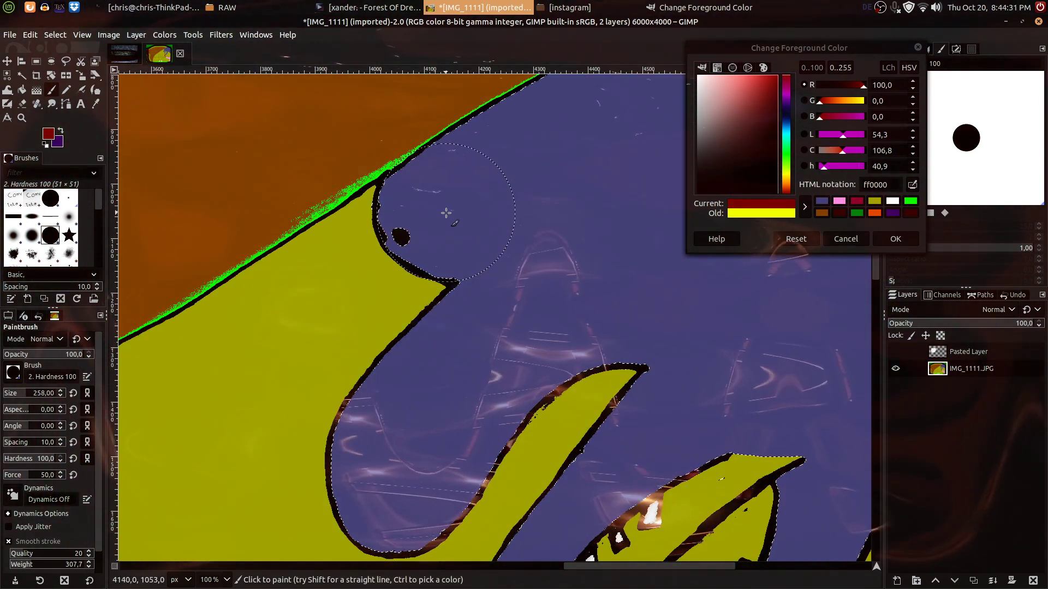
{"action": "scroll", "coordinate": [529, 212], "scroll_direction": "down", "scroll_amount": 4}
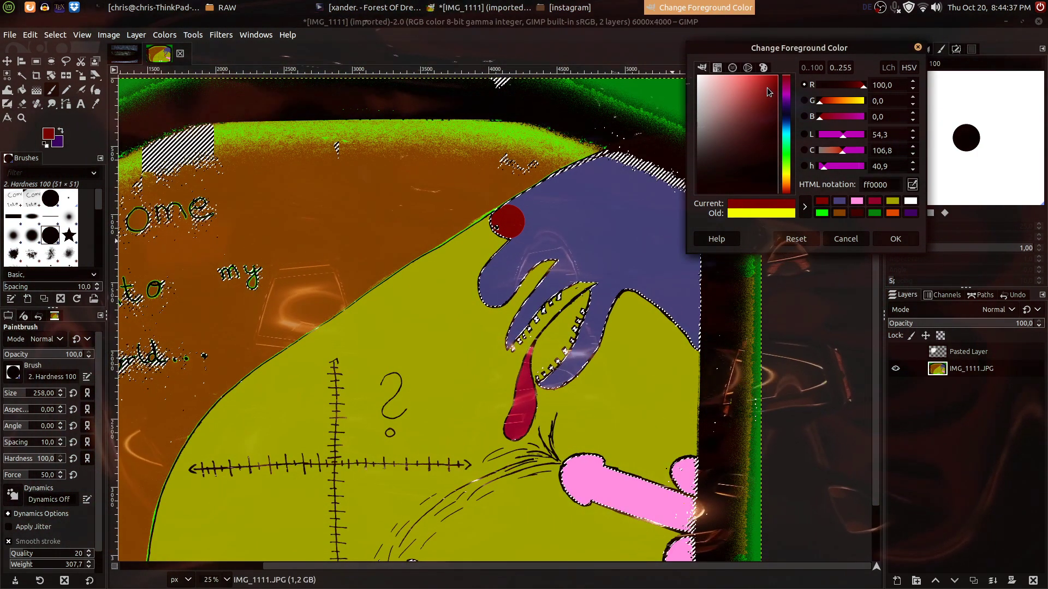
Set the foreground colour to yellow f3ff00 and select the white teeth with Select by Color.
{"action": "scroll", "coordinate": [507, 221], "scroll_direction": "up", "scroll_amount": 4}
{"action": "scroll", "coordinate": [570, 280], "scroll_direction": "down", "scroll_amount": 5}
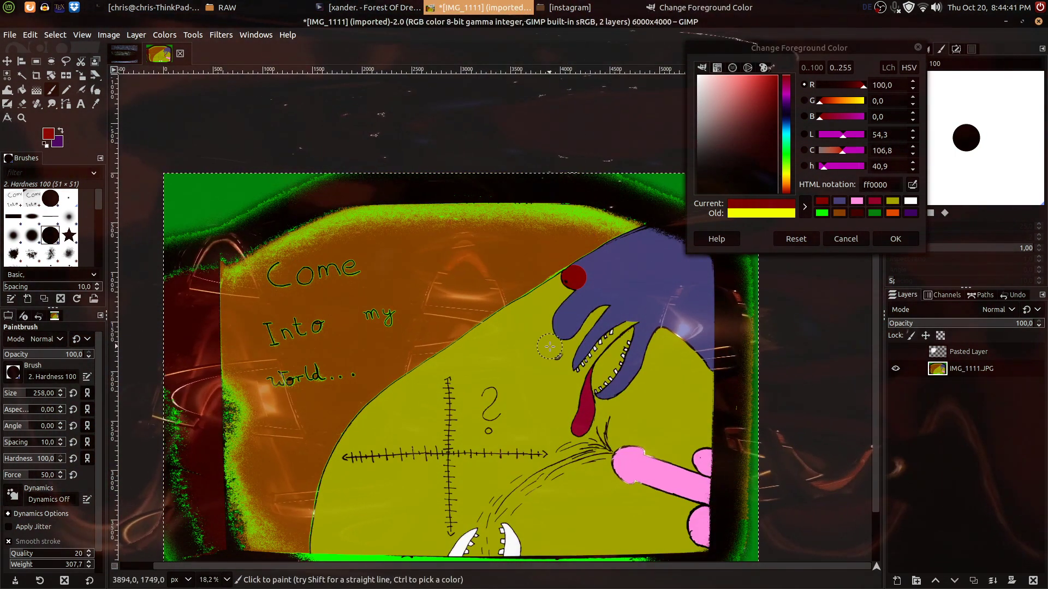
{"action": "left_click_drag", "start_coordinate": [547, 348], "coordinate": [476, 298]}
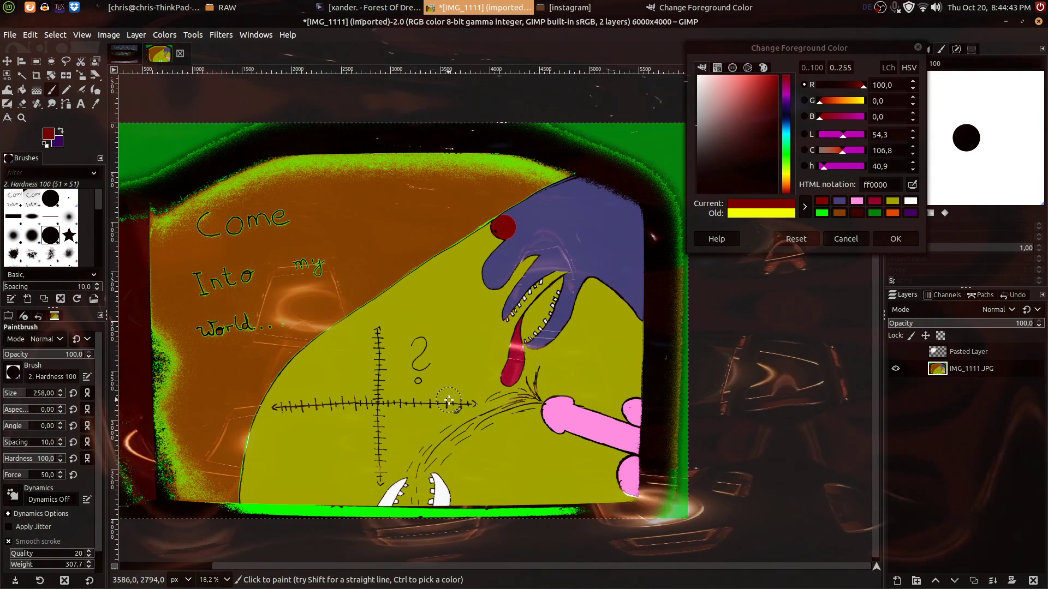
{"action": "scroll", "coordinate": [564, 304], "scroll_direction": "up", "scroll_amount": 5}
{"action": "scroll", "coordinate": [499, 310], "scroll_direction": "down", "scroll_amount": 2}
{"action": "scroll", "coordinate": [500, 309], "scroll_direction": "left", "scroll_amount": 1}
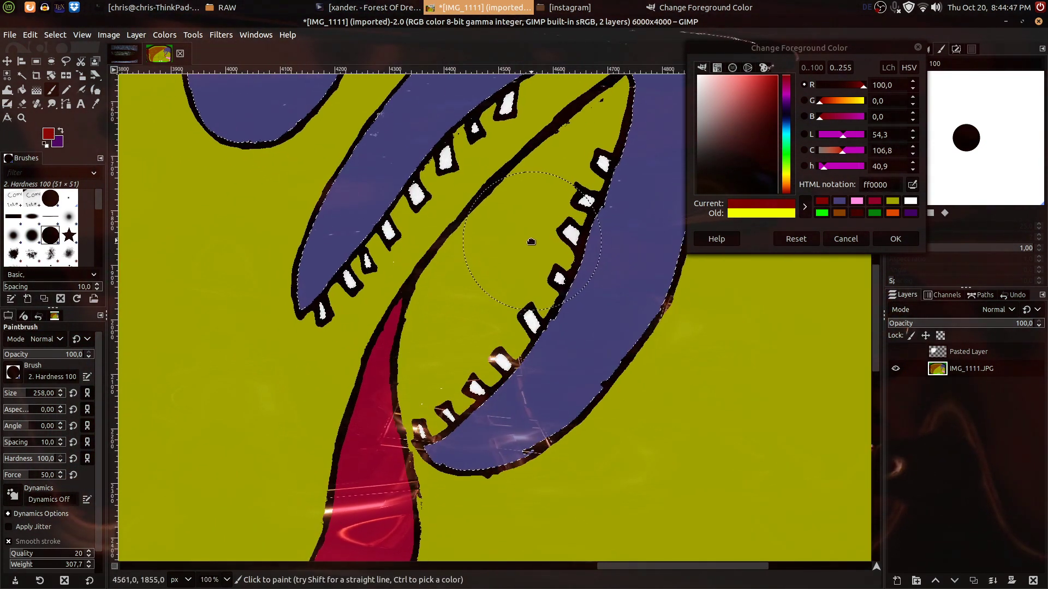
{"action": "left_click", "coordinate": [7, 75]}
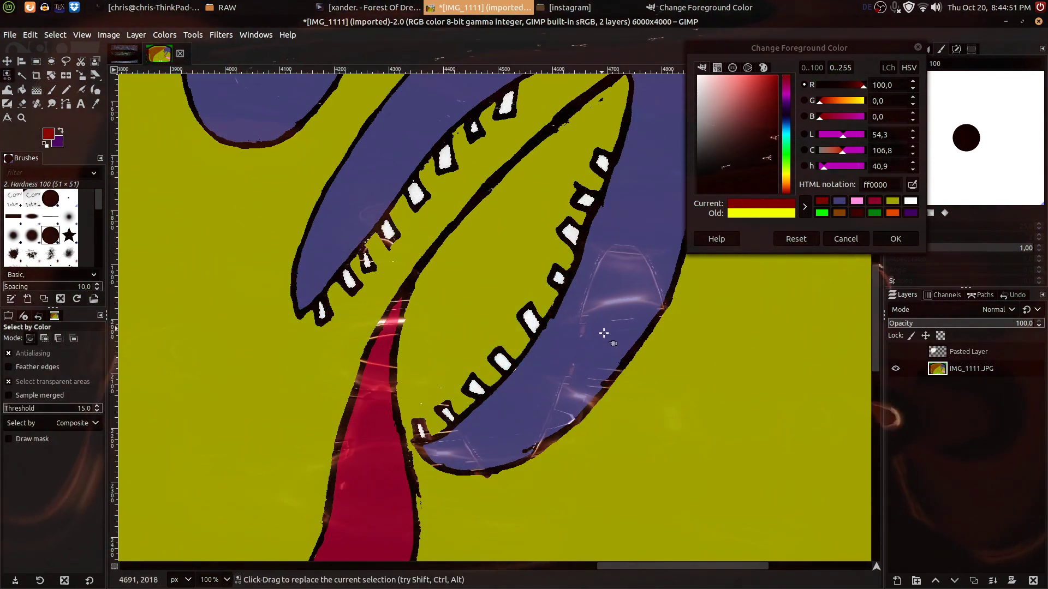
{"action": "left_click_drag", "start_coordinate": [596, 261], "coordinate": [603, 315]}
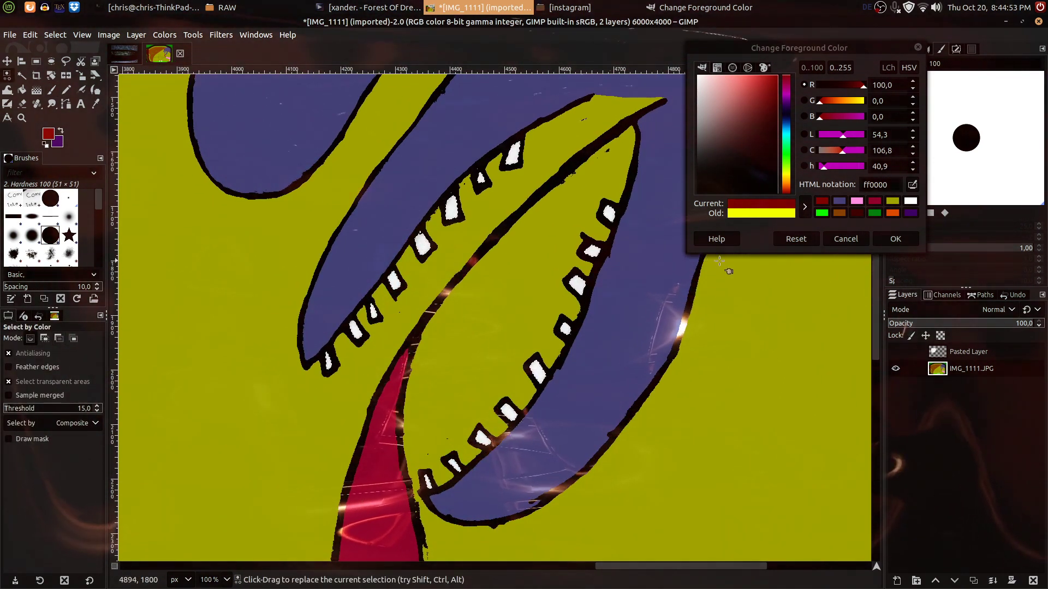
{"action": "left_click", "coordinate": [793, 205]}
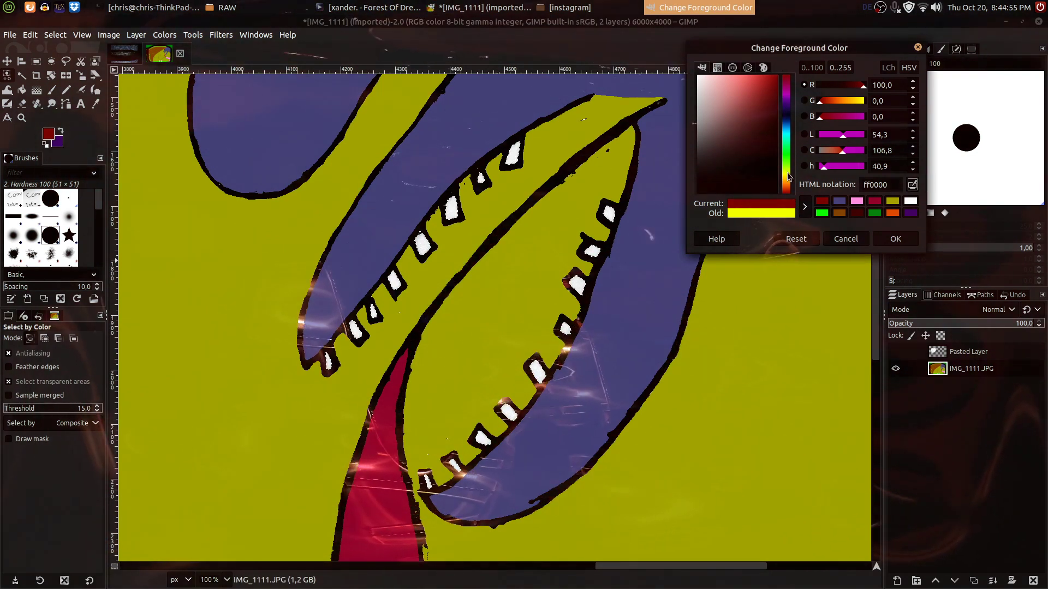
{"action": "left_click", "coordinate": [788, 176]}
{"action": "left_click", "coordinate": [448, 209]}
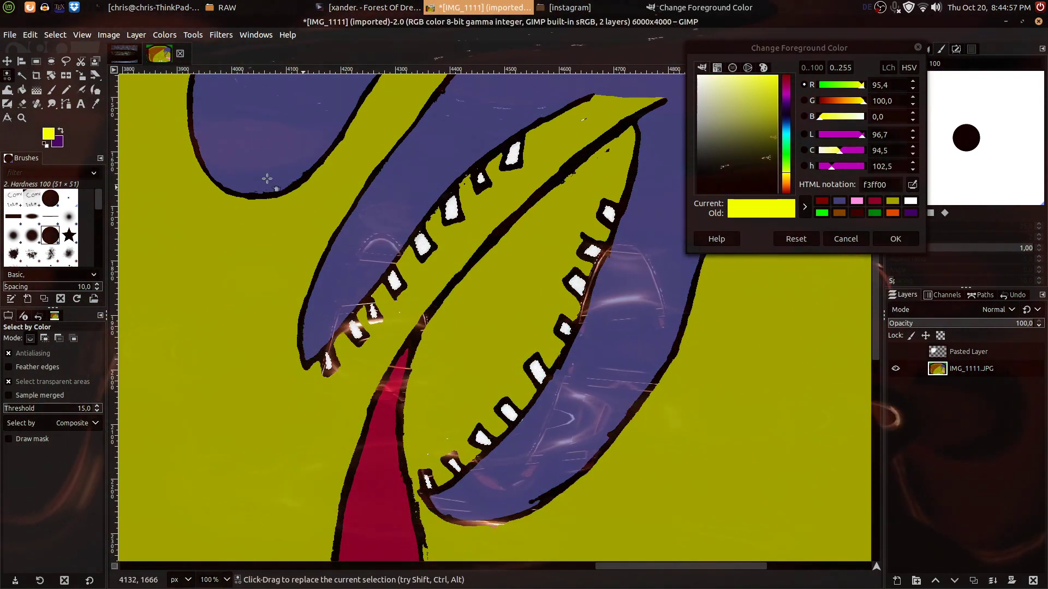
Paint the teeth of both jaws yellow within the selection using the Paintbrush.
{"action": "left_click", "coordinate": [53, 90]}
{"action": "mouse_move", "coordinate": [413, 248]}
{"action": "left_mouse_down"}
{"action": "mouse_move", "coordinate": [318, 310]}
{"action": "mouse_move", "coordinate": [300, 344]}
{"action": "mouse_move", "coordinate": [376, 225]}
{"action": "mouse_move", "coordinate": [508, 133]}
{"action": "mouse_move", "coordinate": [587, 241]}
{"action": "left_mouse_up"}
{"action": "mouse_move", "coordinate": [514, 447]}
{"action": "left_mouse_down"}
{"action": "mouse_move", "coordinate": [477, 473]}
{"action": "mouse_move", "coordinate": [494, 463]}
{"action": "mouse_move", "coordinate": [524, 364]}
{"action": "left_mouse_up"}
{"action": "left_click_drag", "start_coordinate": [563, 303], "coordinate": [566, 379]}
{"action": "scroll", "coordinate": [566, 381], "scroll_direction": "down", "scroll_amount": 3}
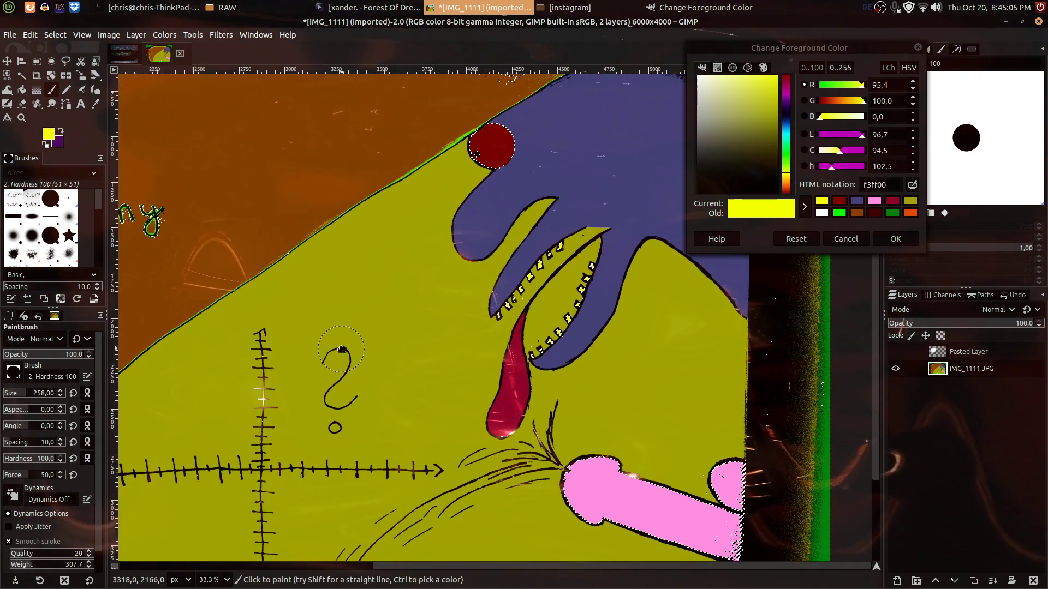
Set the foreground colour to orange ffb600 and repaint the teeth of both jaws with it.
{"action": "left_click", "coordinate": [786, 183]}
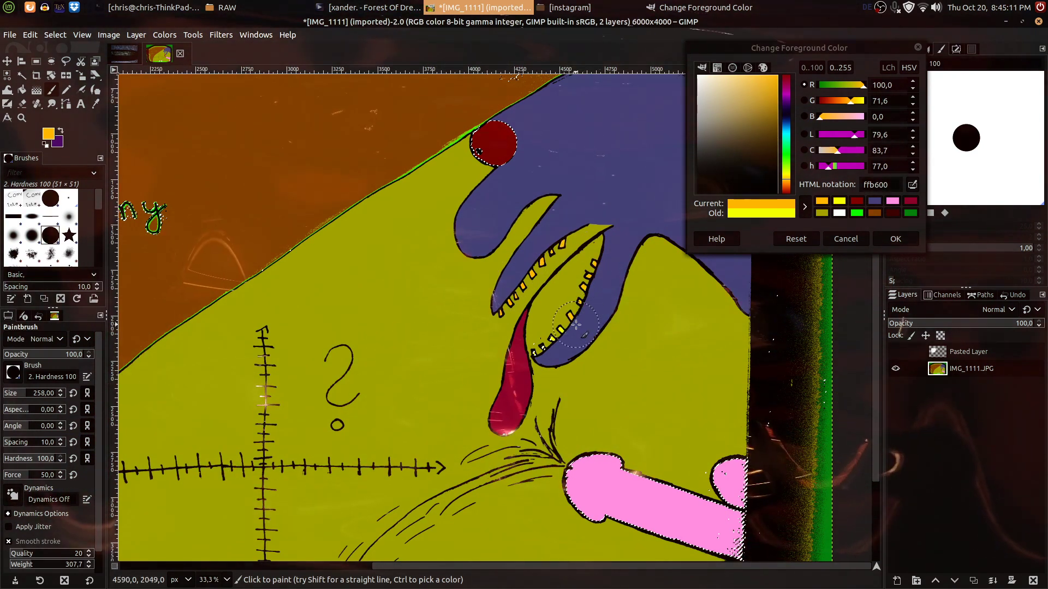
{"action": "left_click_drag", "start_coordinate": [591, 366], "coordinate": [490, 263]}
Set the foreground colour to purple b6458d and paint the left white jaw at the drawing's lower edge, leaving its small teeth white.
{"action": "scroll", "coordinate": [491, 273], "scroll_direction": "down", "scroll_amount": 8}
{"action": "scroll", "coordinate": [518, 273], "scroll_direction": "left", "scroll_amount": 7}
{"action": "scroll", "coordinate": [541, 260], "scroll_direction": "down", "scroll_amount": 2}
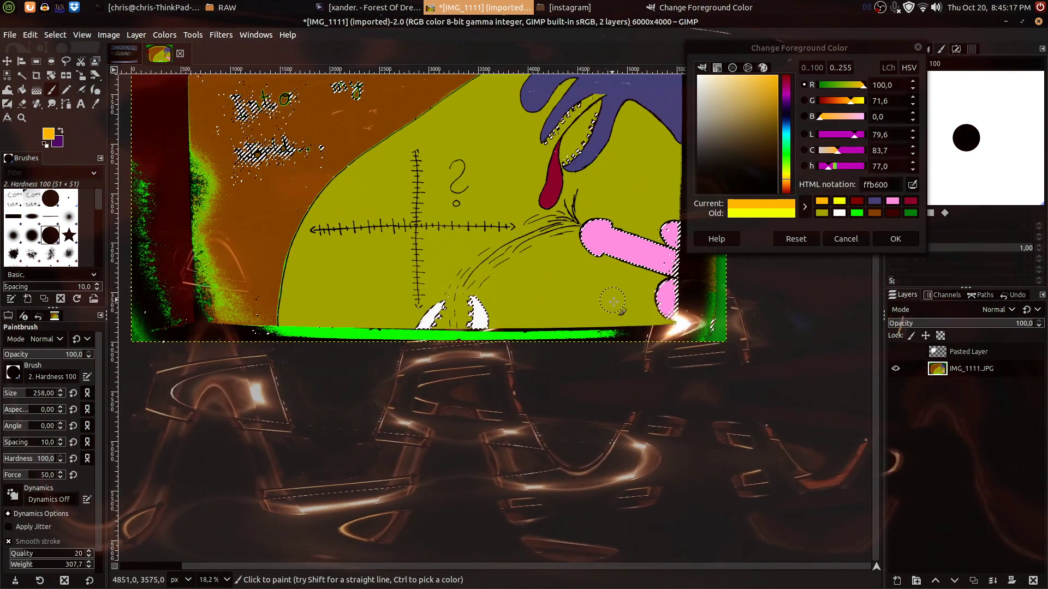
{"action": "scroll", "coordinate": [448, 299], "scroll_direction": "up", "scroll_amount": 2}
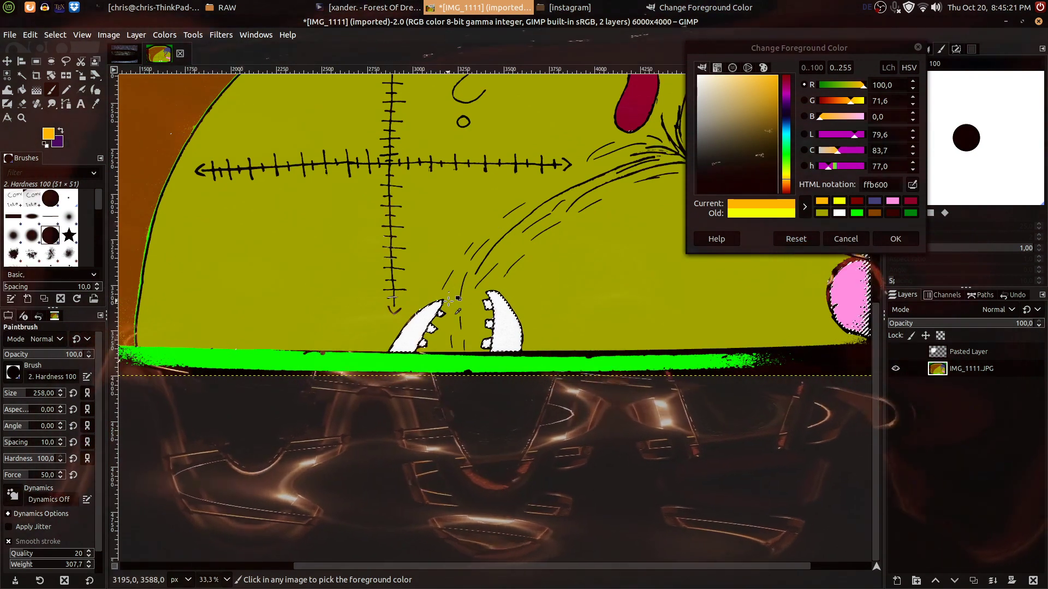
{"action": "scroll", "coordinate": [447, 300], "scroll_direction": "up", "scroll_amount": 3}
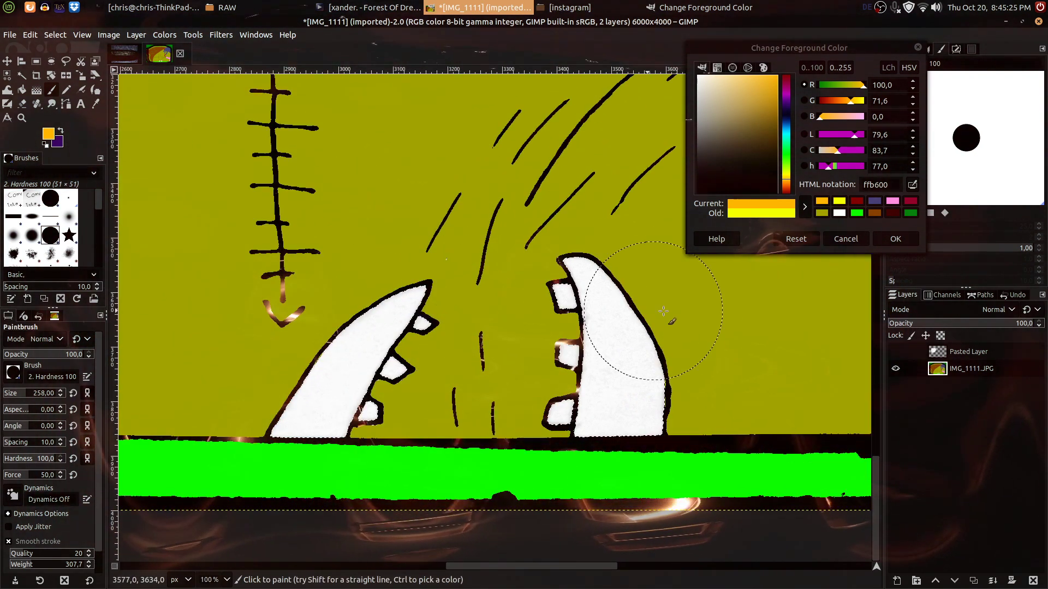
{"action": "left_click", "coordinate": [809, 243]}
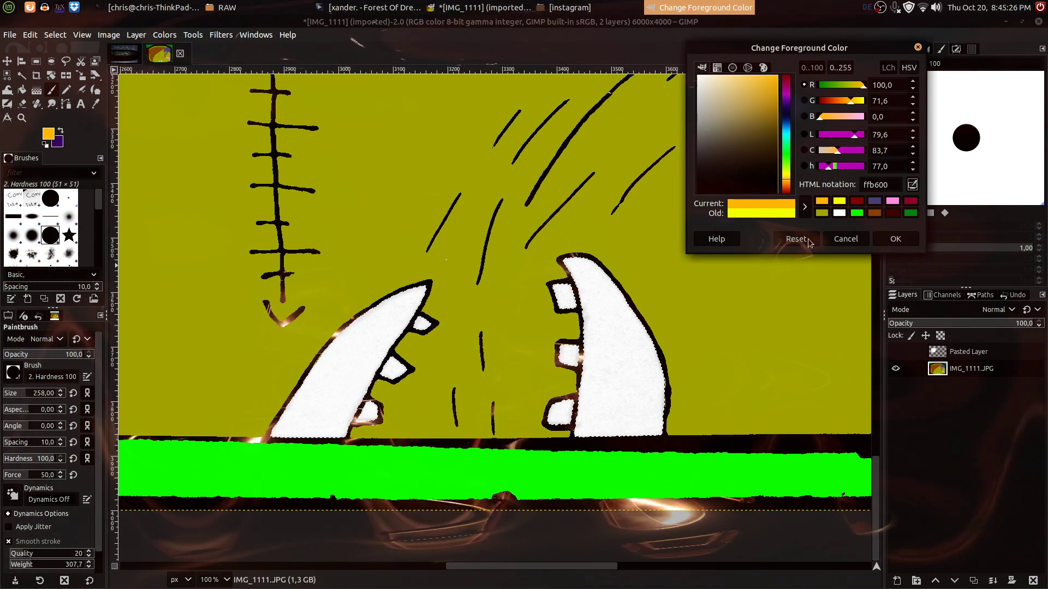
{"action": "left_click", "coordinate": [786, 90]}
{"action": "left_click", "coordinate": [748, 108]}
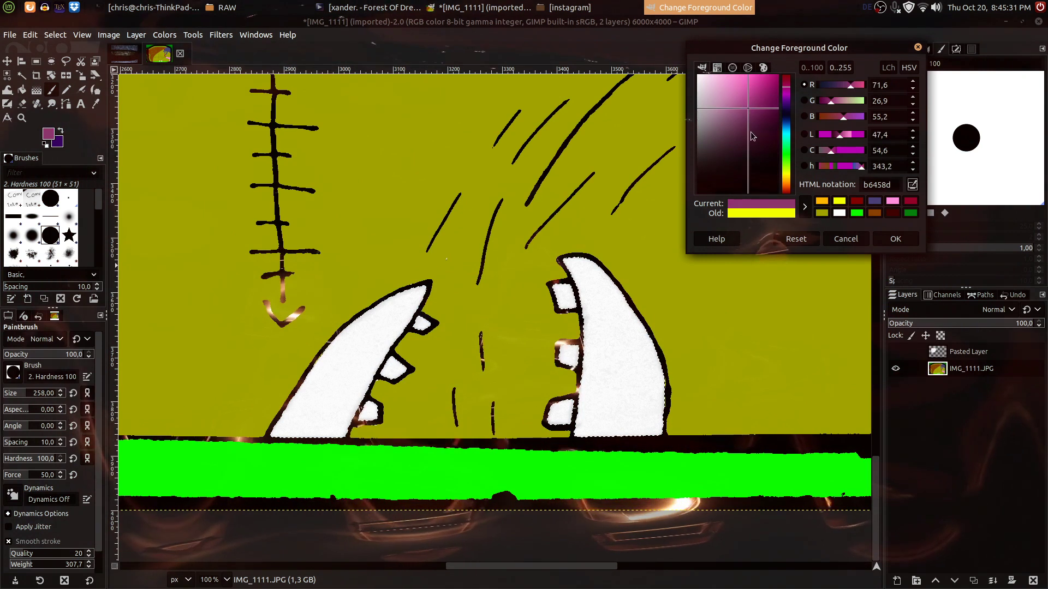
{"action": "mouse_move", "coordinate": [364, 261]}
{"action": "left_mouse_down"}
{"action": "mouse_move", "coordinate": [362, 309]}
{"action": "mouse_move", "coordinate": [283, 395]}
{"action": "mouse_move", "coordinate": [346, 251]}
{"action": "left_mouse_up"}
{"action": "scroll", "coordinate": [284, 390], "scroll_direction": "up", "scroll_amount": 2}
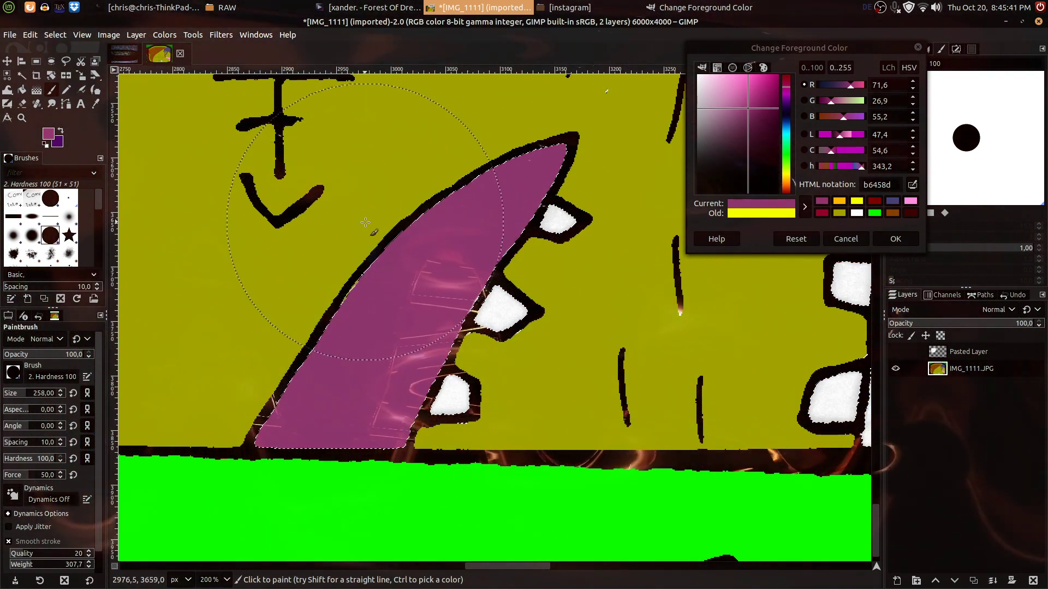
Paint the right jaw at the drawing's lower edge in the same purple using the Paintbrush.
{"action": "scroll", "coordinate": [483, 355], "scroll_direction": "right", "scroll_amount": 10}
{"action": "left_click_drag", "start_coordinate": [483, 356], "coordinate": [458, 381]}
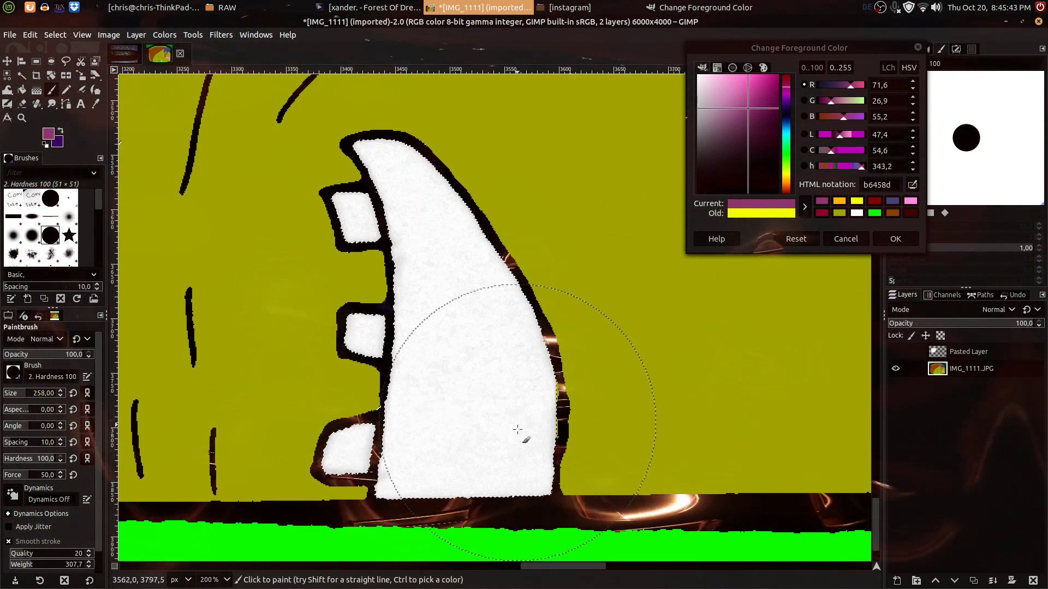
{"action": "left_click", "coordinate": [505, 495]}
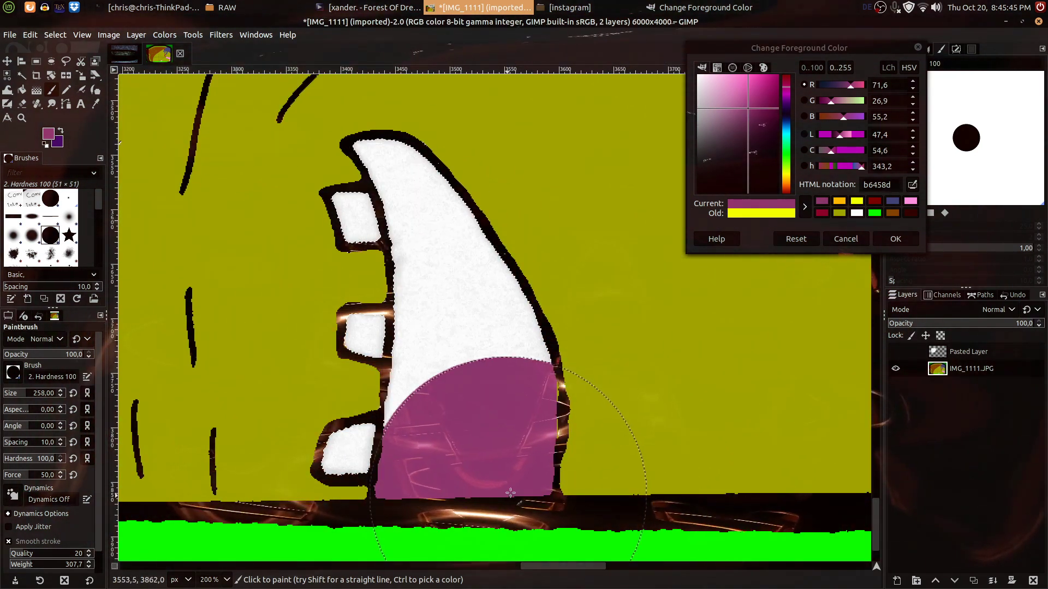
{"action": "mouse_move", "coordinate": [522, 432]}
{"action": "left_mouse_down"}
{"action": "mouse_move", "coordinate": [532, 320]}
{"action": "mouse_move", "coordinate": [513, 172]}
{"action": "left_mouse_up"}
{"action": "left_click_drag", "start_coordinate": [518, 219], "coordinate": [529, 268]}
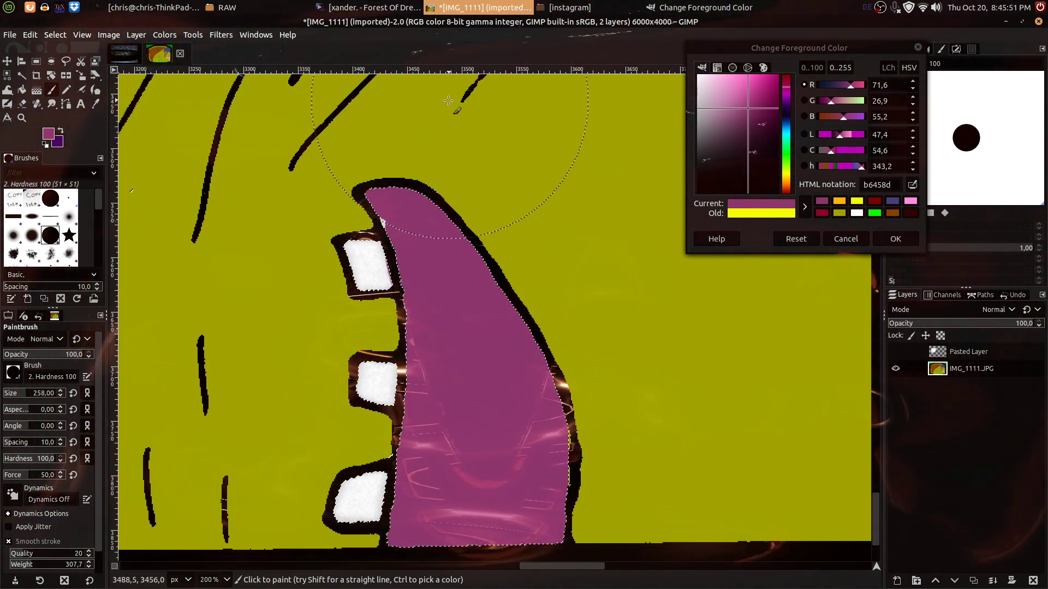
{"action": "scroll", "coordinate": [527, 262], "scroll_direction": "down", "scroll_amount": 2}
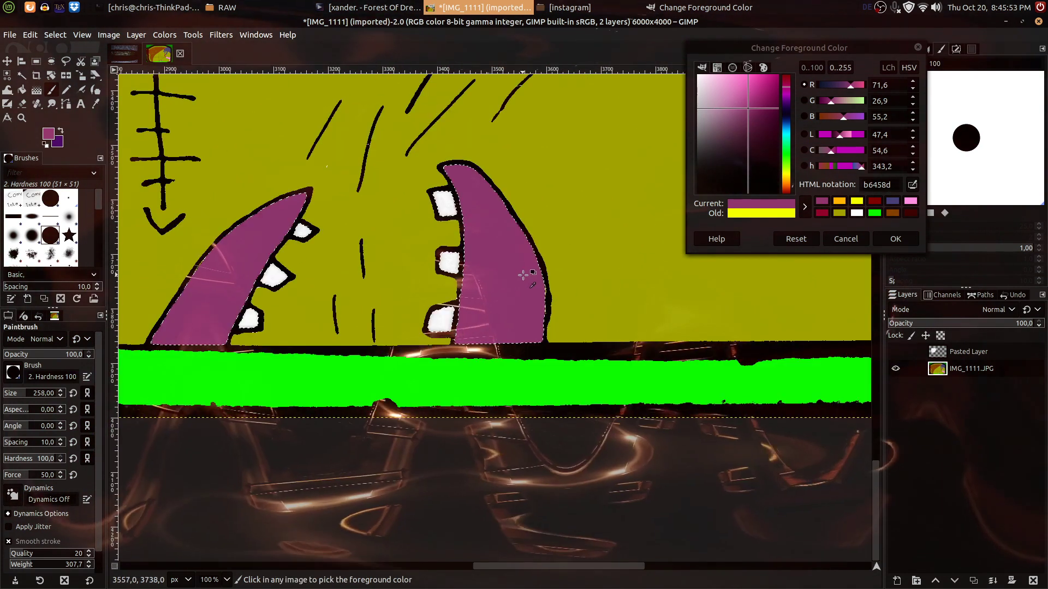
{"action": "left_click_drag", "start_coordinate": [531, 273], "coordinate": [621, 273]}
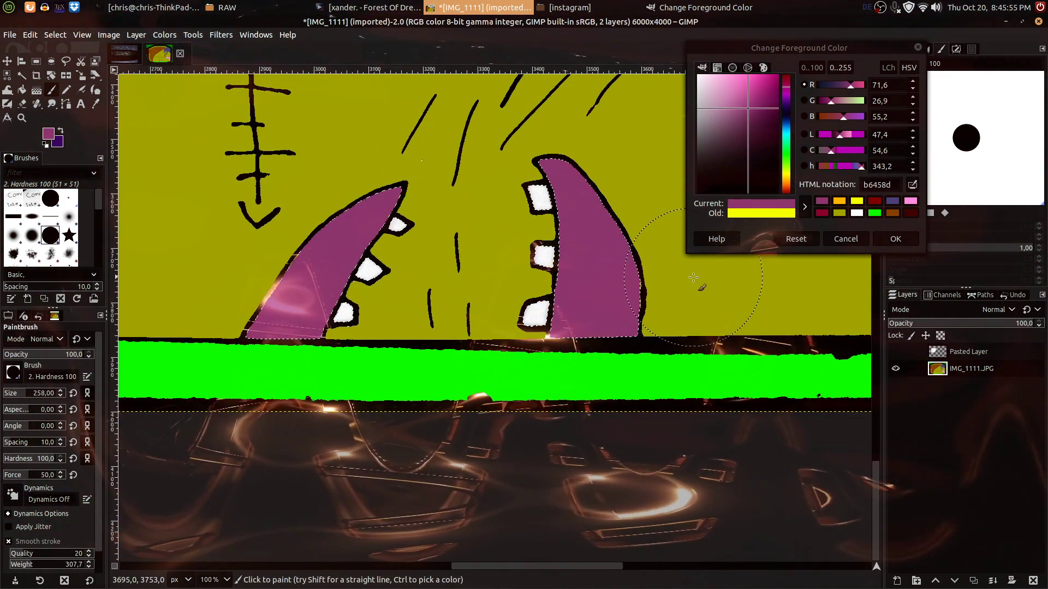
Set the foreground colour to green 00a055 and paint the small teeth of both purple jaws.
{"action": "left_click", "coordinate": [787, 139]}
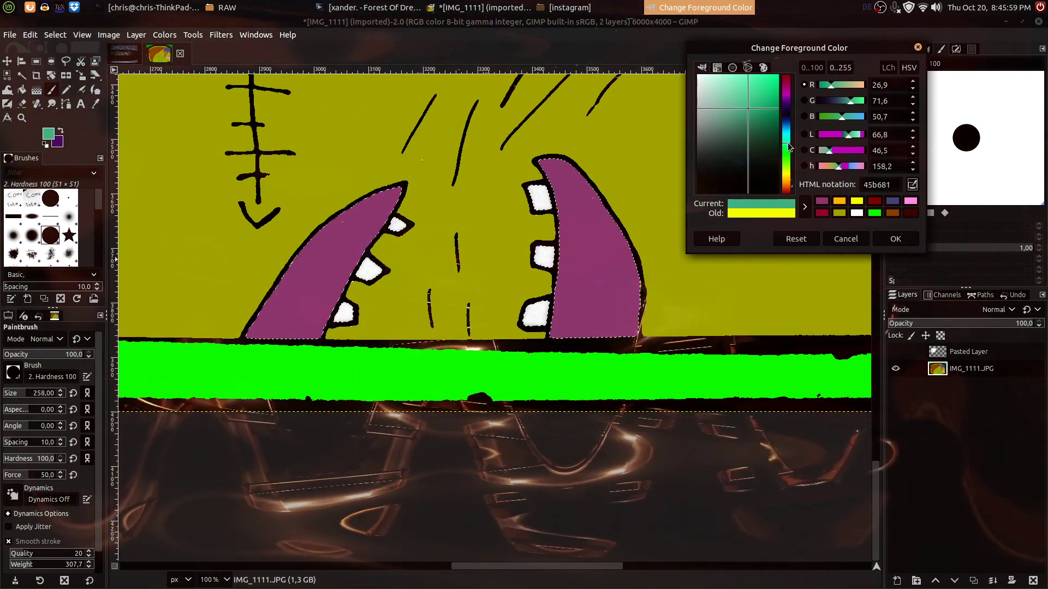
{"action": "left_click", "coordinate": [780, 142]}
{"action": "left_click_drag", "start_coordinate": [792, 147], "coordinate": [790, 118]}
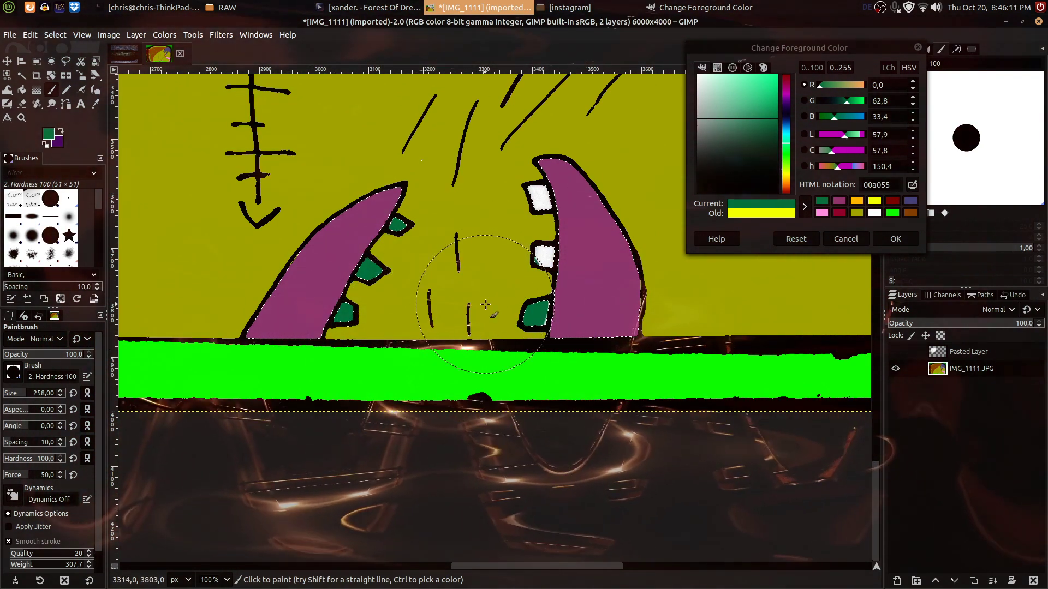
{"action": "scroll", "coordinate": [491, 268], "scroll_direction": "up", "scroll_amount": 3, "text": "ctrl"}
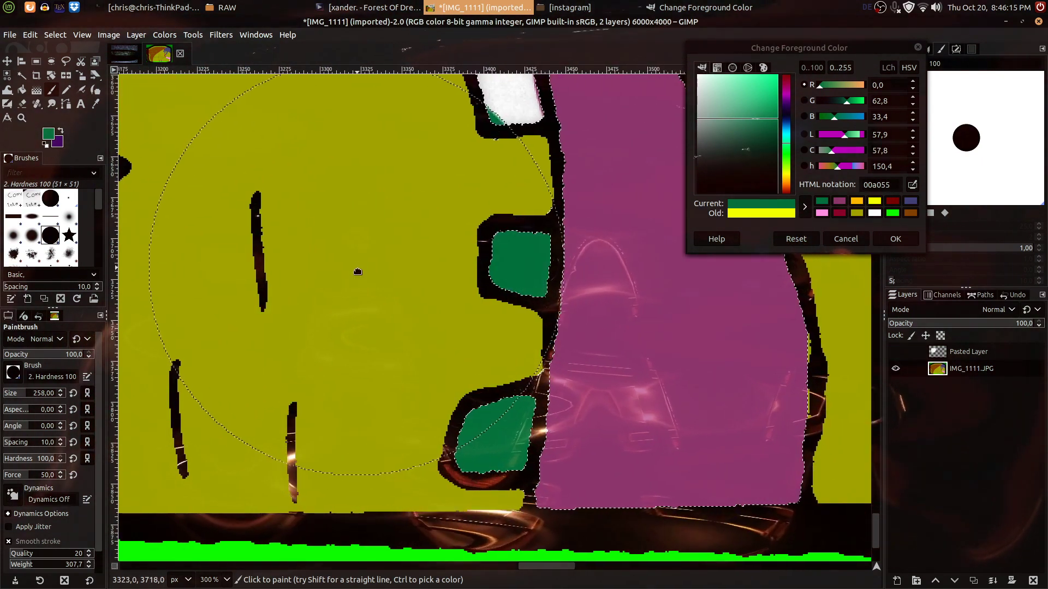
{"action": "scroll", "coordinate": [339, 374], "scroll_direction": "up", "scroll_amount": 4}
{"action": "scroll", "coordinate": [338, 374], "scroll_direction": "down", "scroll_amount": 5, "text": "ctrl"}
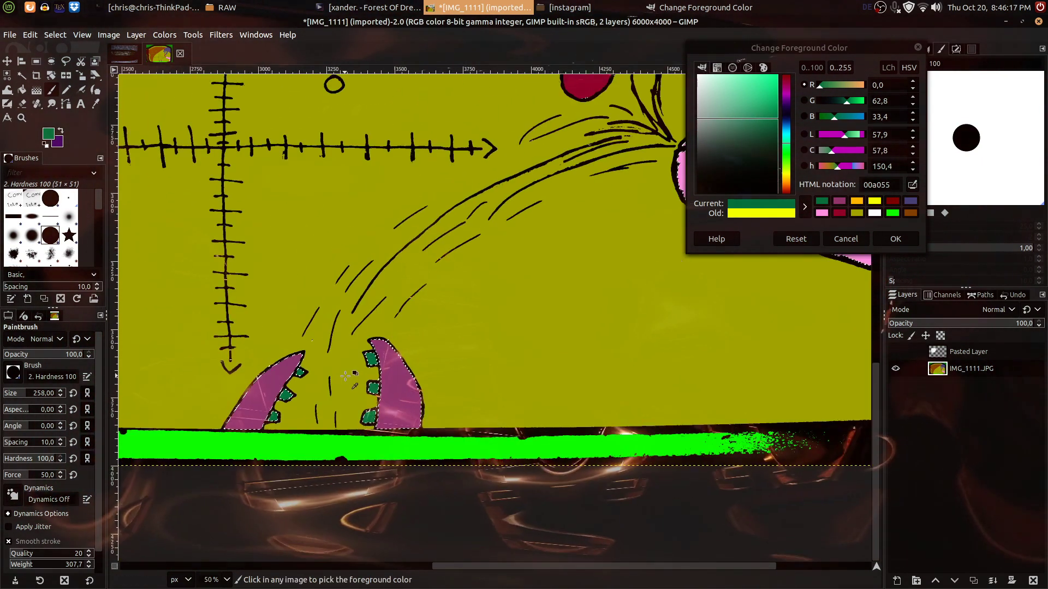
{"action": "left_click_drag", "start_coordinate": [351, 366], "coordinate": [426, 293]}
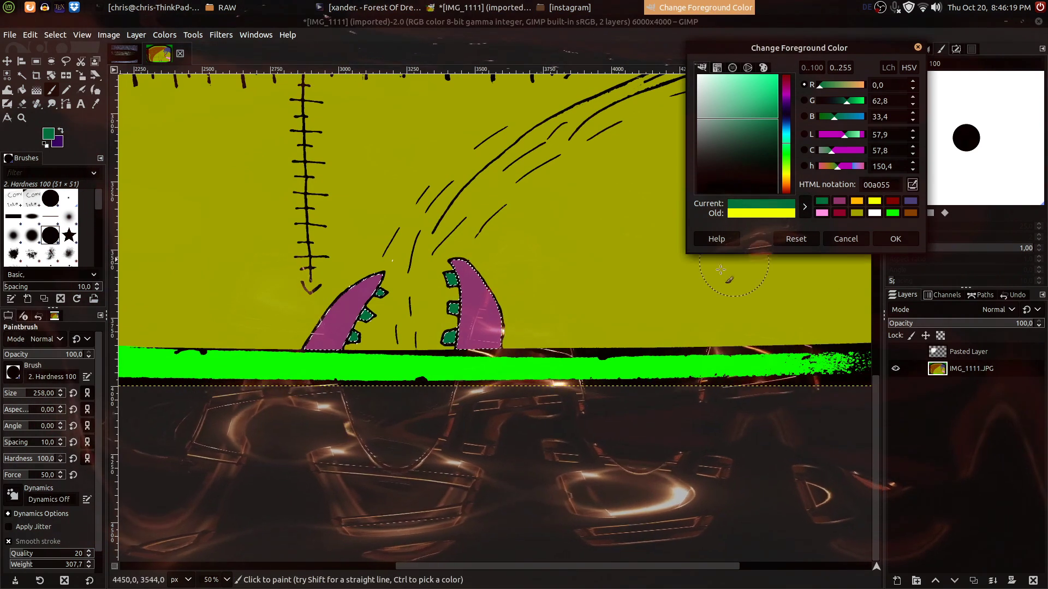
Subtract the purple jaws from the selection with Select by Color and repaint their small teeth in muted green 559979.
{"action": "left_click", "coordinate": [7, 77]}
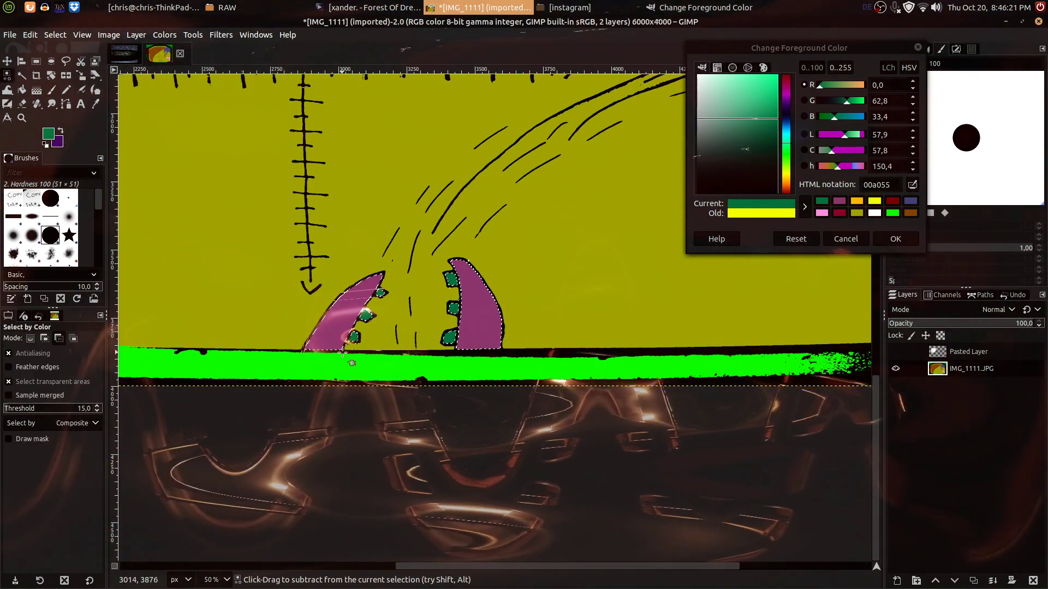
{"action": "left_click", "coordinate": [333, 325], "text": "ctrl"}
{"action": "left_click_drag", "start_coordinate": [763, 134], "coordinate": [733, 121]}
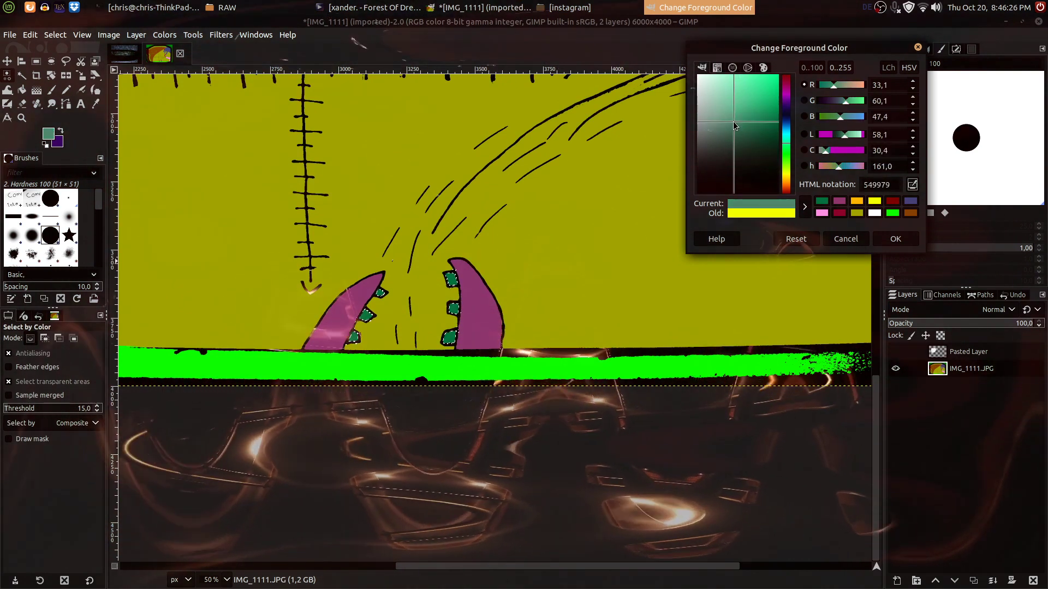
{"action": "left_click", "coordinate": [52, 91]}
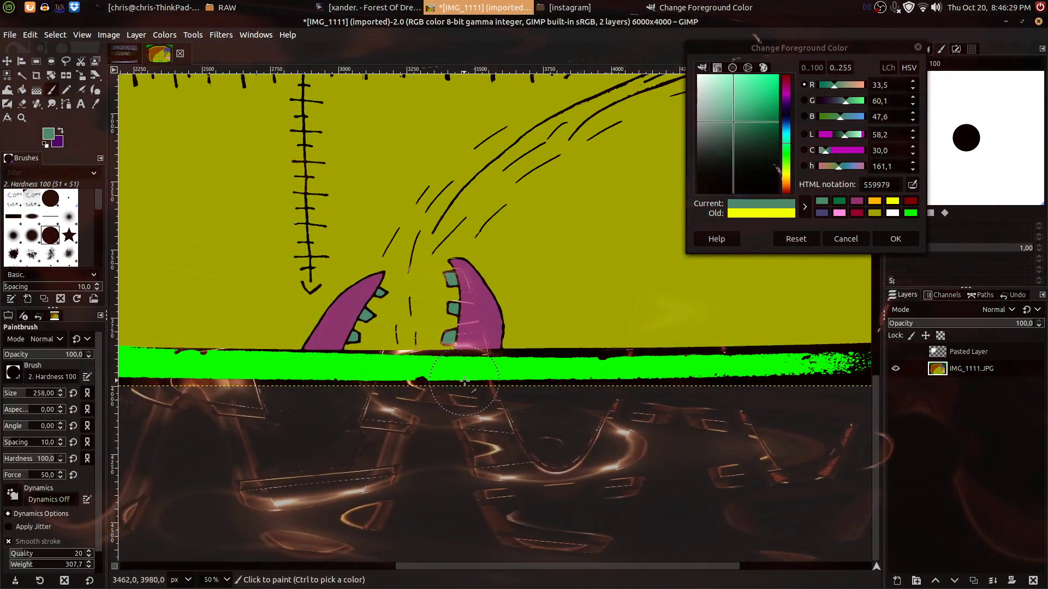
{"action": "scroll", "coordinate": [607, 262], "scroll_direction": "down", "scroll_amount": 5}
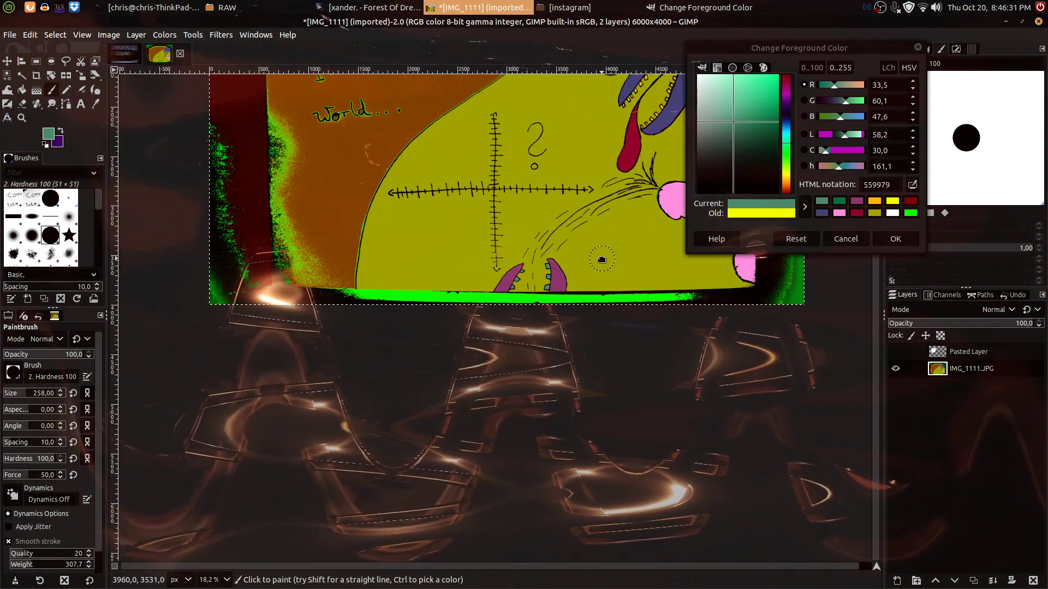
{"action": "mouse_move", "coordinate": [549, 367]}
{"action": "left_mouse_down"}
{"action": "mouse_move", "coordinate": [565, 415]}
{"action": "mouse_move", "coordinate": [472, 343]}
{"action": "left_mouse_up"}
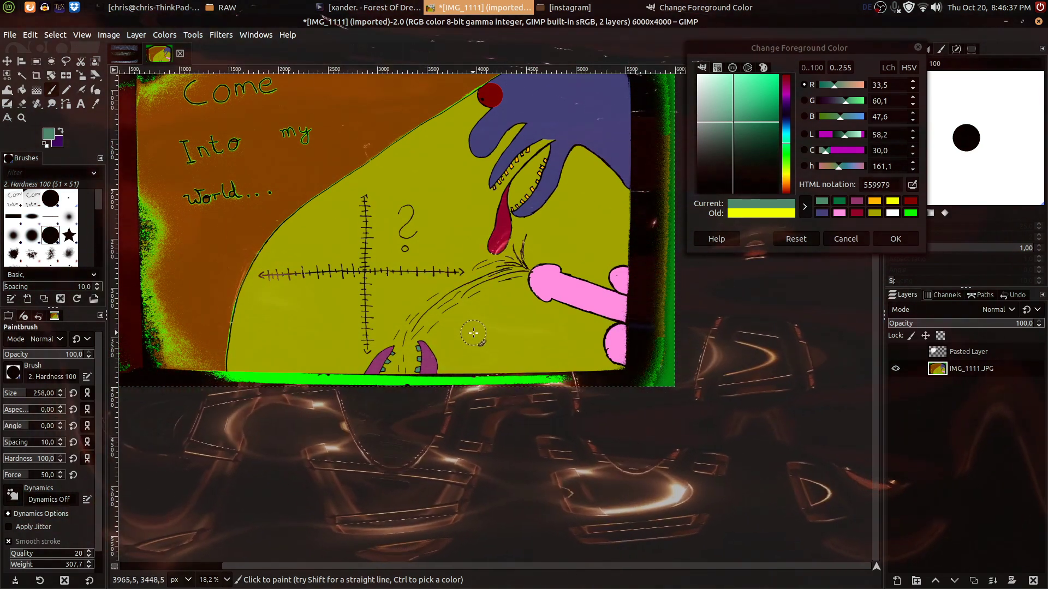
Select the olive background with Select by Color, replacing the current selection.
{"action": "key", "text": "ctrl"}
{"action": "key", "text": "ctrl+t"}
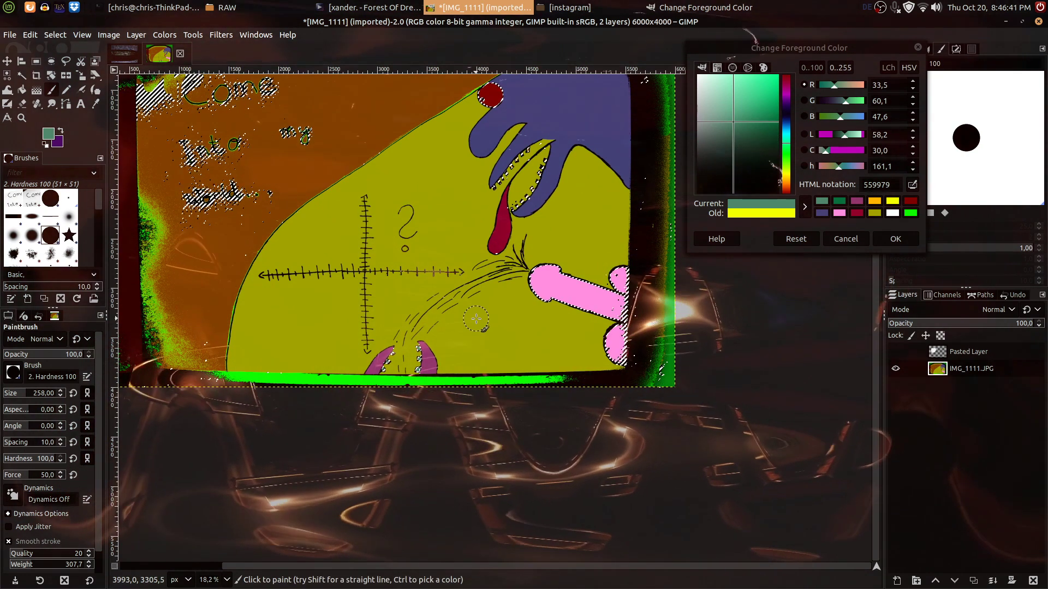
{"action": "key", "text": "ctrl"}
{"action": "key", "text": "ctrl+t"}
{"action": "left_click", "coordinate": [7, 76]}
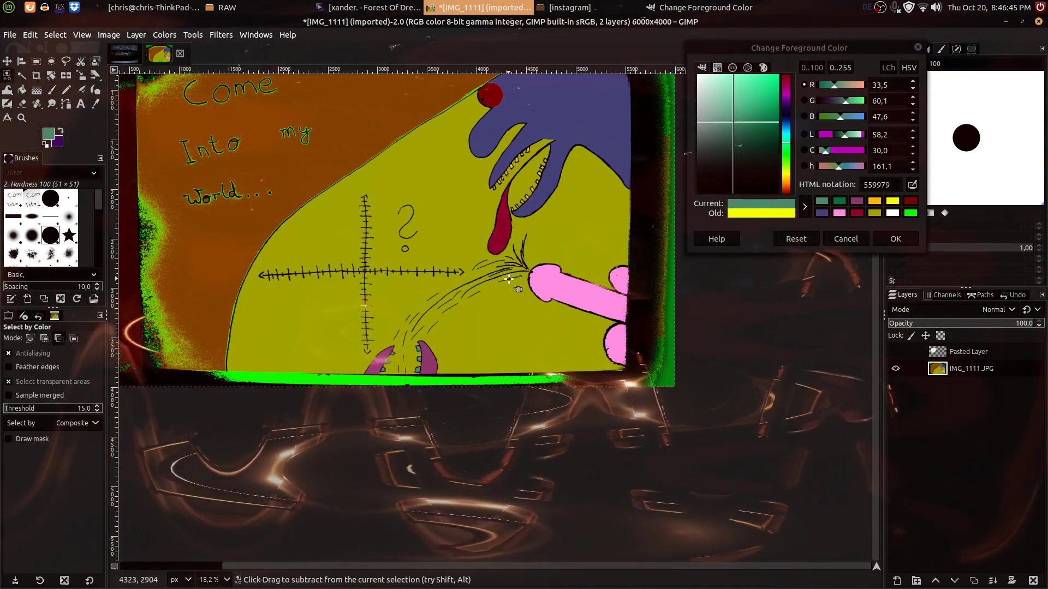
{"action": "scroll", "coordinate": [507, 306], "scroll_direction": "up", "scroll_amount": 4}
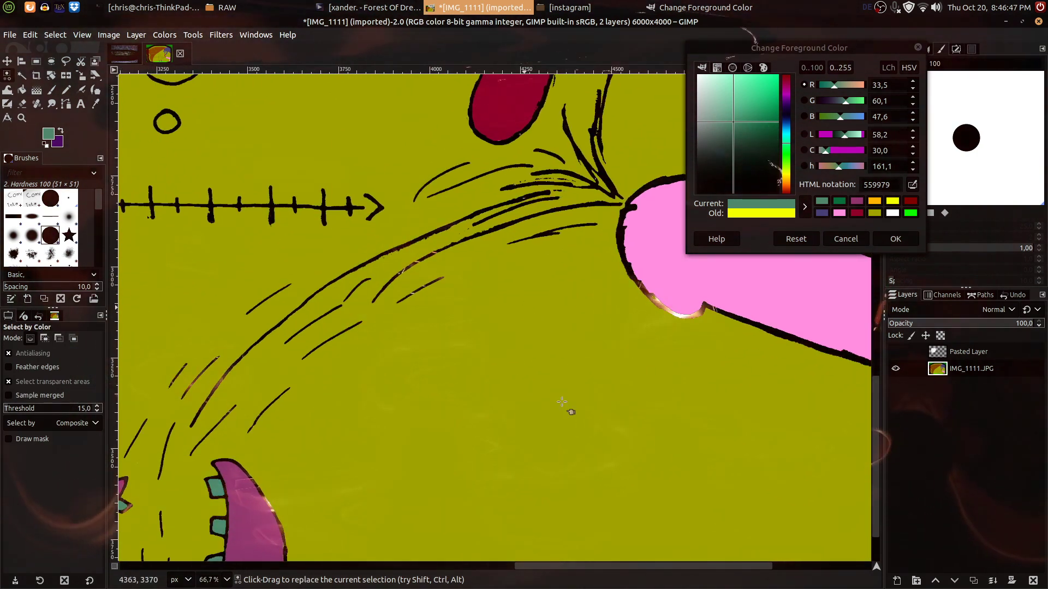
{"action": "scroll", "coordinate": [508, 351], "scroll_direction": "down", "scroll_amount": 3}
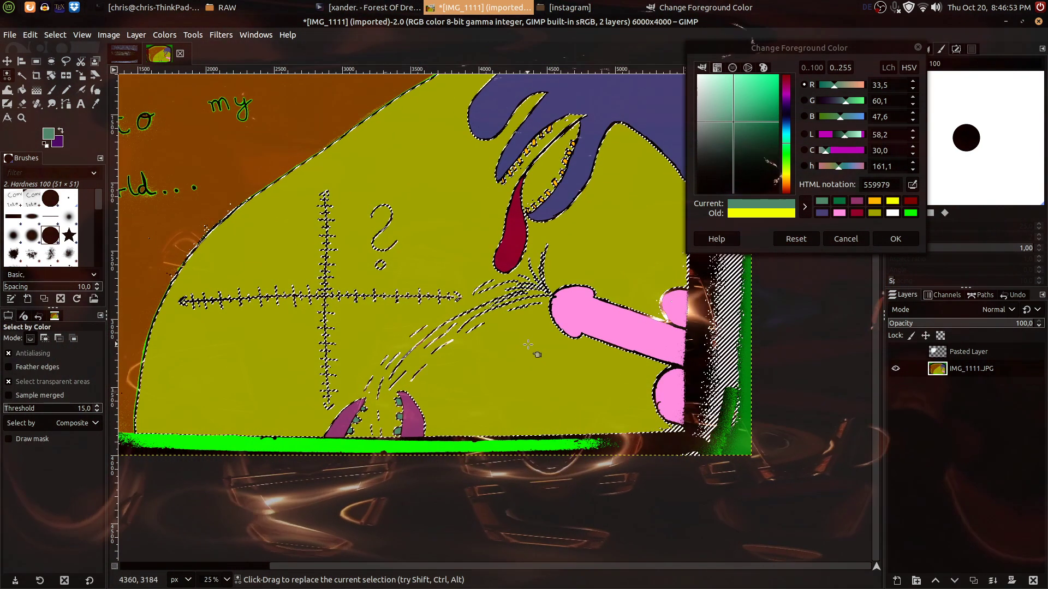
Set the foreground to grey ababab and airbrush strokes along the curved lines above the purple jaws with a 49 px Hardness 075 brush.
{"action": "left_click", "coordinate": [699, 249]}
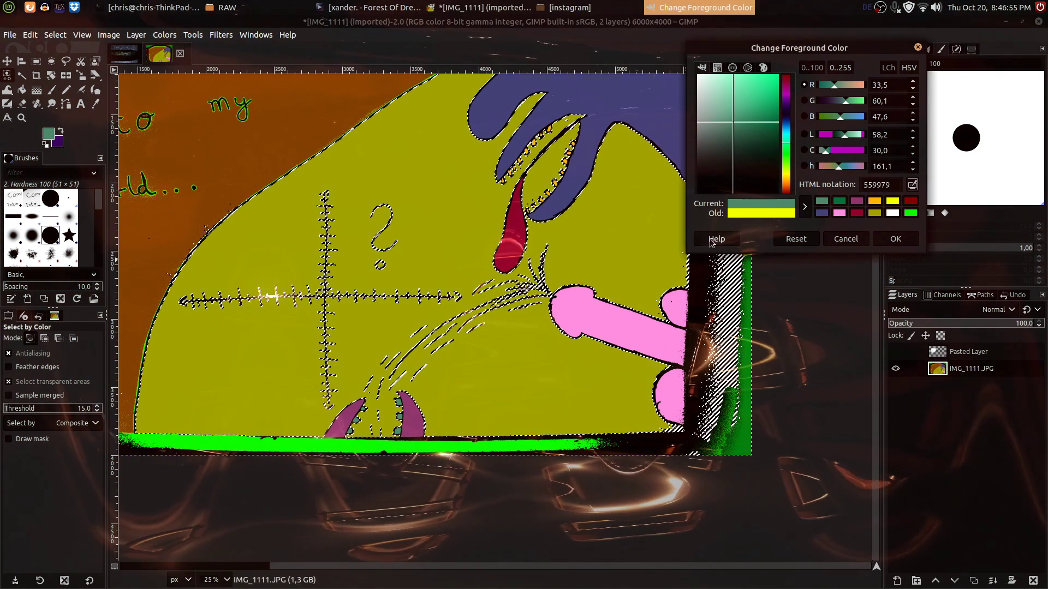
{"action": "left_click_drag", "start_coordinate": [736, 113], "coordinate": [676, 116]}
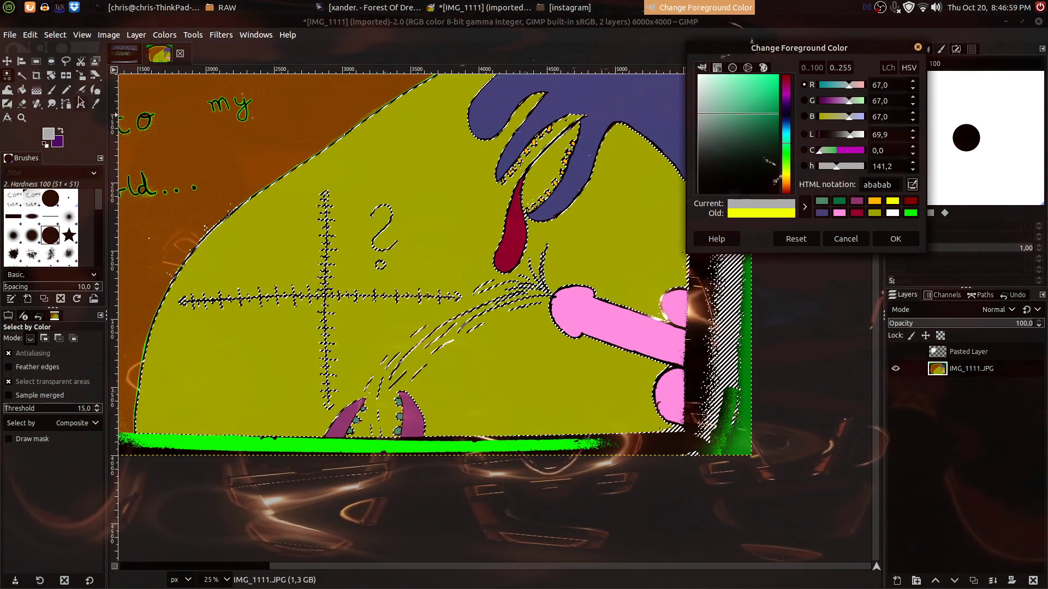
{"action": "left_click", "coordinate": [83, 90]}
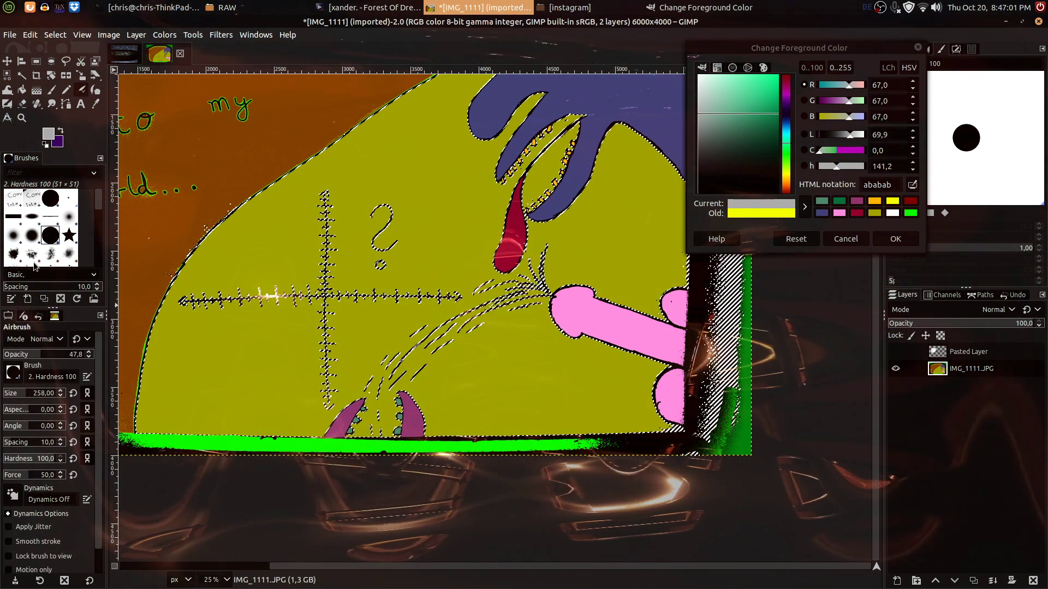
{"action": "left_click", "coordinate": [30, 236]}
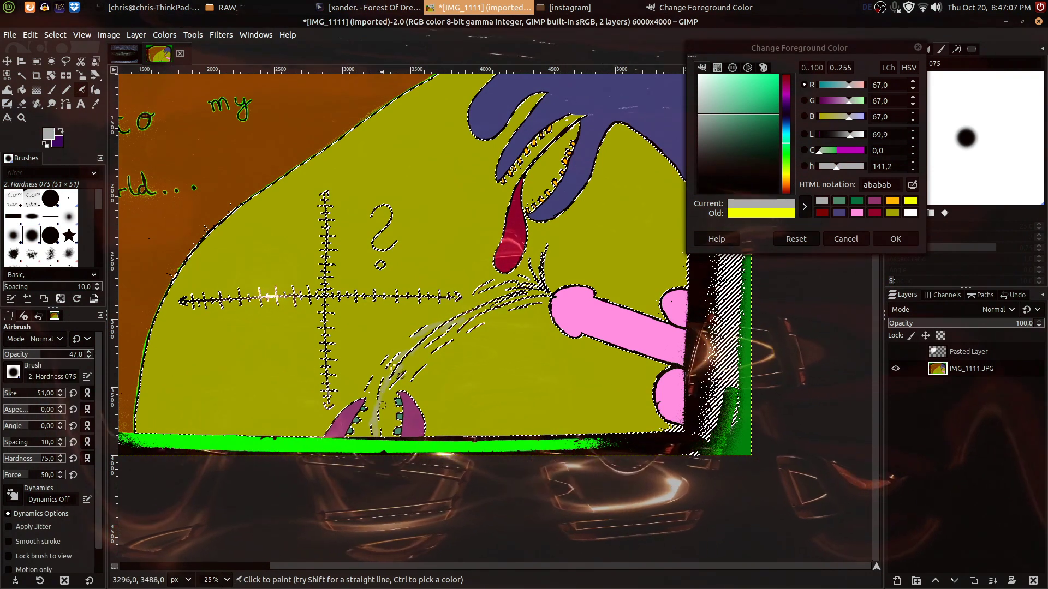
{"action": "scroll", "coordinate": [33, 393], "scroll_direction": "down", "scroll_amount": 2}
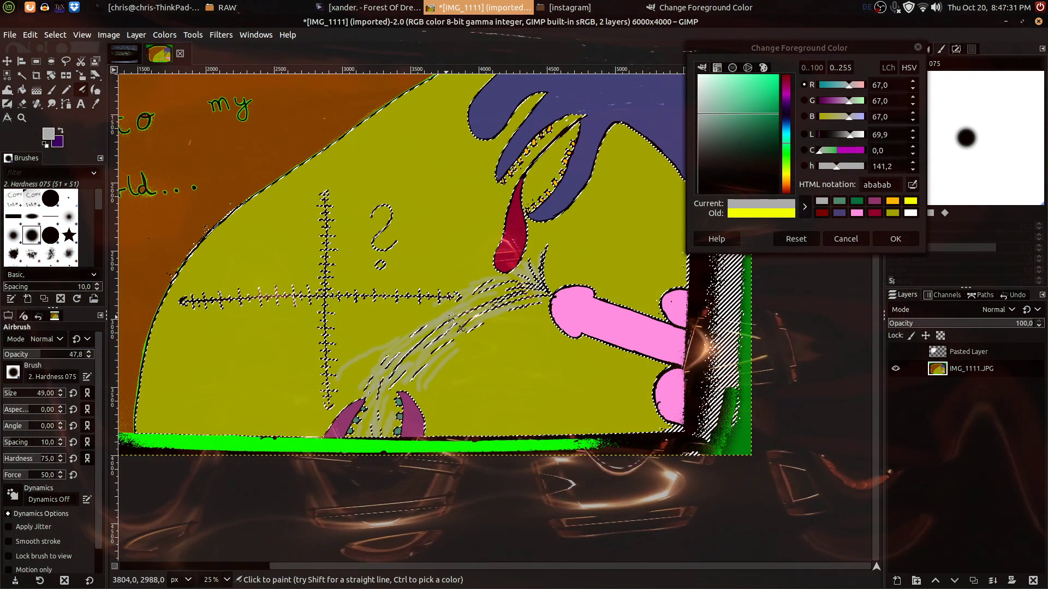
Set the foreground colour to white ffffff and airbrush highlights over the grey strokes at the upper end of the curved lines.
{"action": "key", "text": "ctrl"}
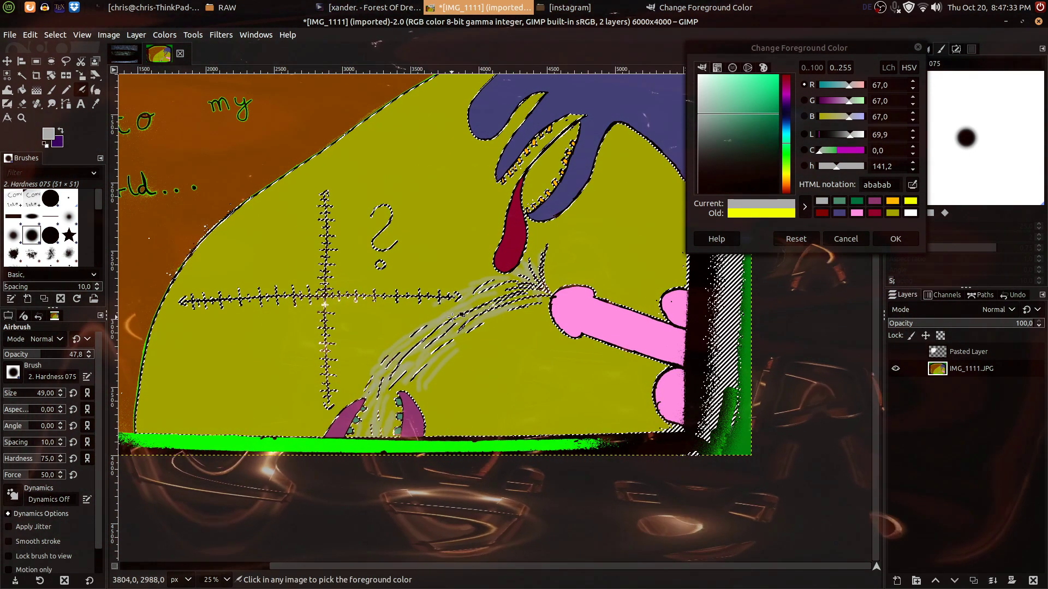
{"action": "key", "text": "ctrl+a"}
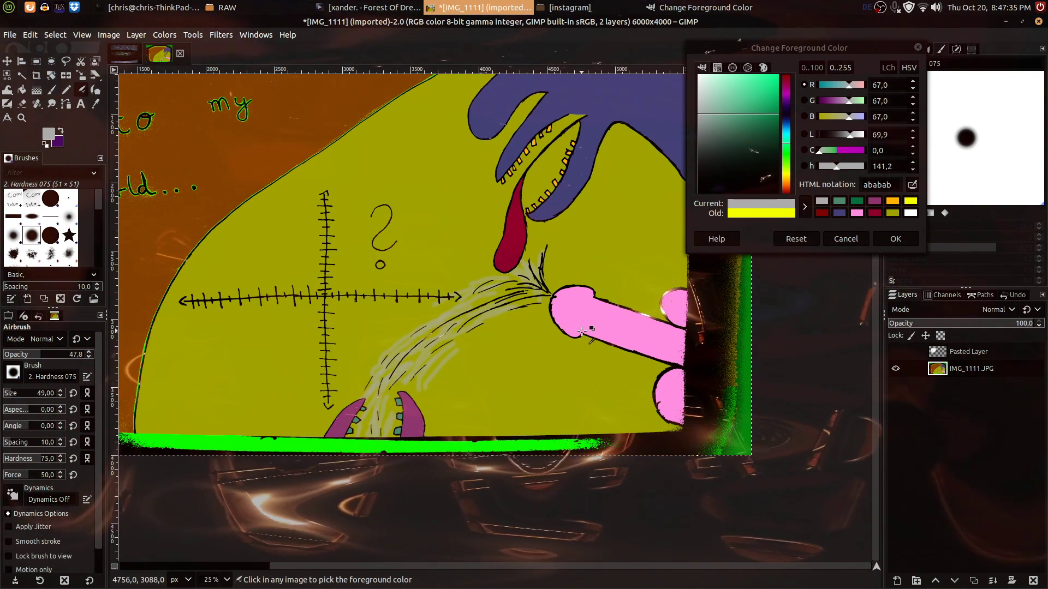
{"action": "scroll", "coordinate": [577, 320], "scroll_direction": "up", "scroll_amount": 4, "text": "ctrl"}
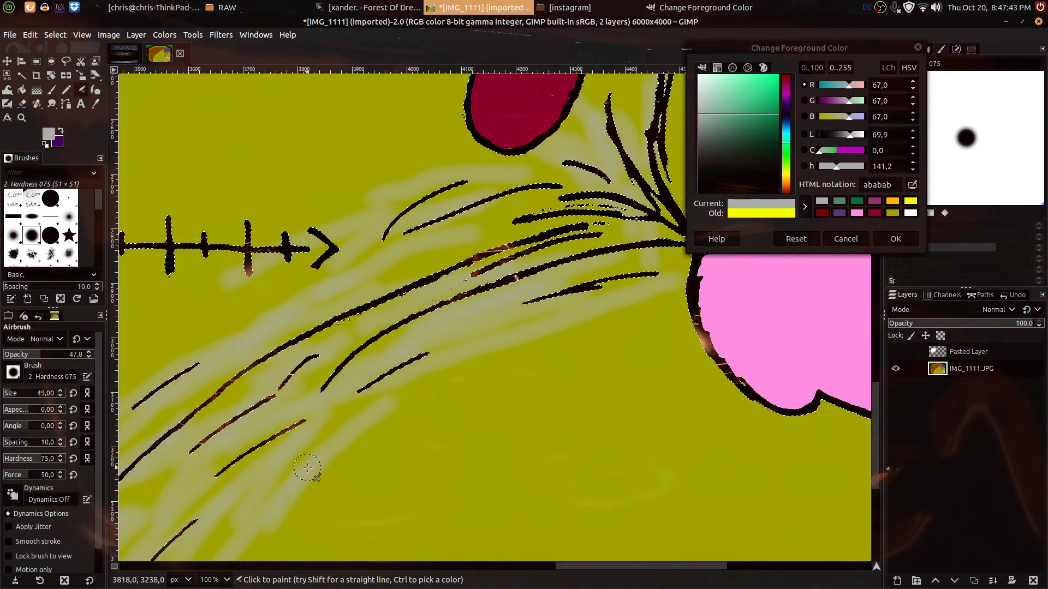
{"action": "scroll", "coordinate": [308, 468], "scroll_direction": "up", "scroll_amount": 5}
{"action": "scroll", "coordinate": [307, 468], "scroll_direction": "right", "scroll_amount": 5}
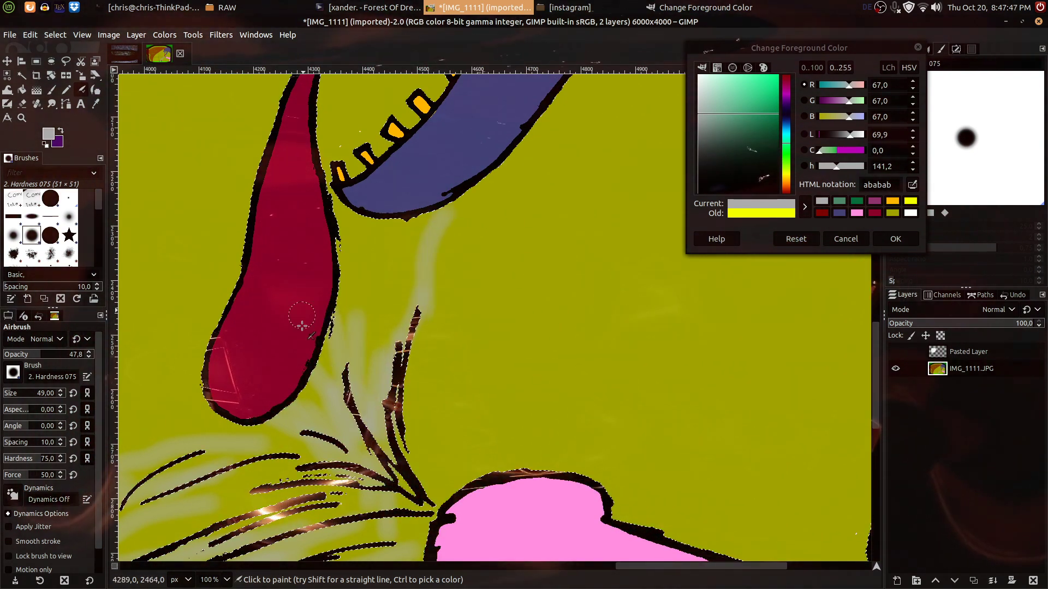
{"action": "scroll", "coordinate": [508, 229], "scroll_direction": "down", "scroll_amount": 6}
{"action": "scroll", "coordinate": [508, 229], "scroll_direction": "left", "scroll_amount": 4}
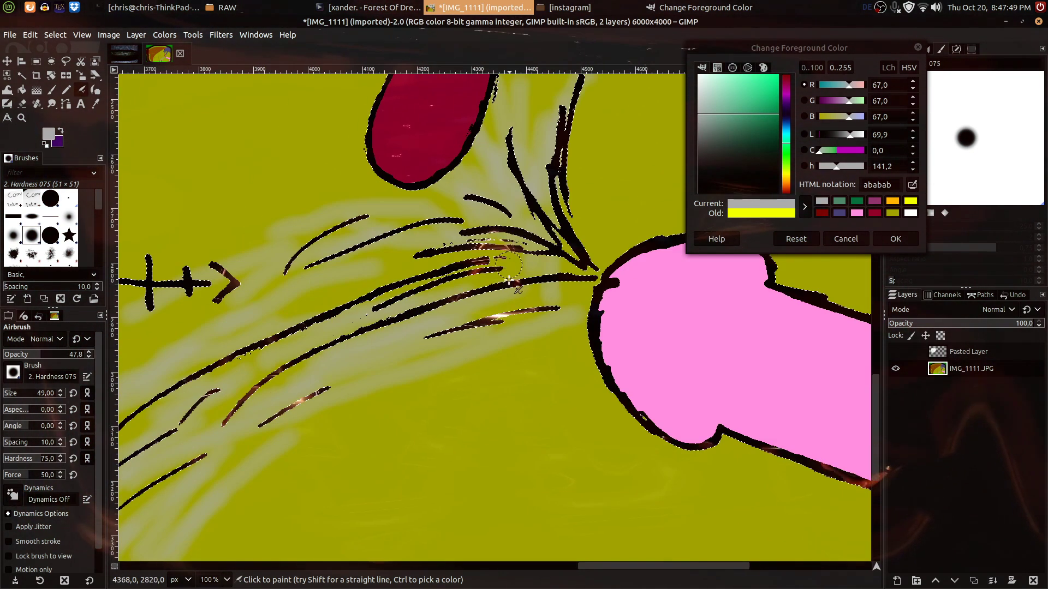
{"action": "left_click_drag", "start_coordinate": [721, 151], "coordinate": [660, 47]}
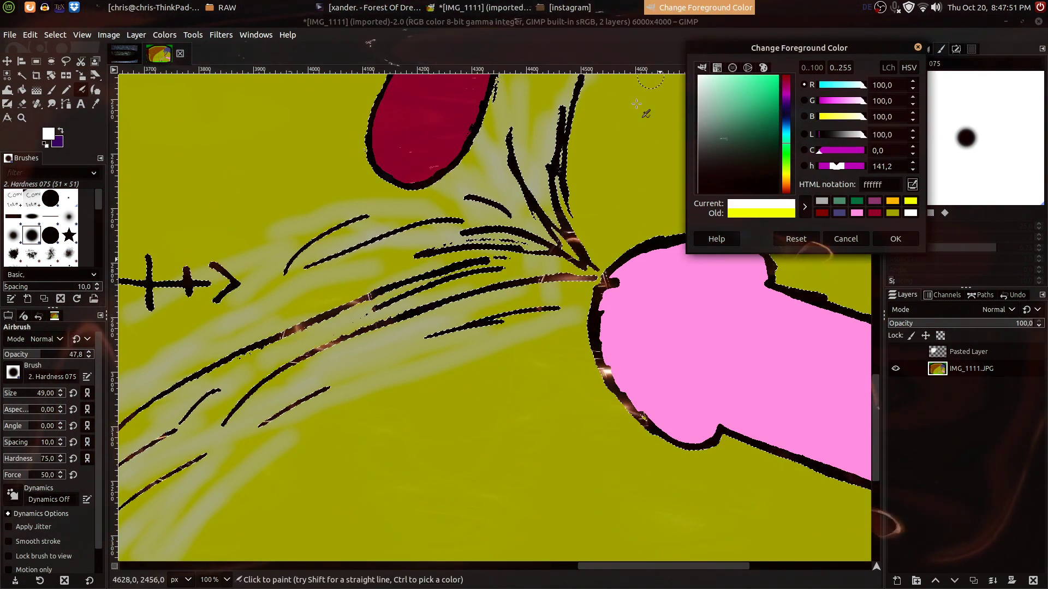
{"action": "left_click", "coordinate": [480, 200]}
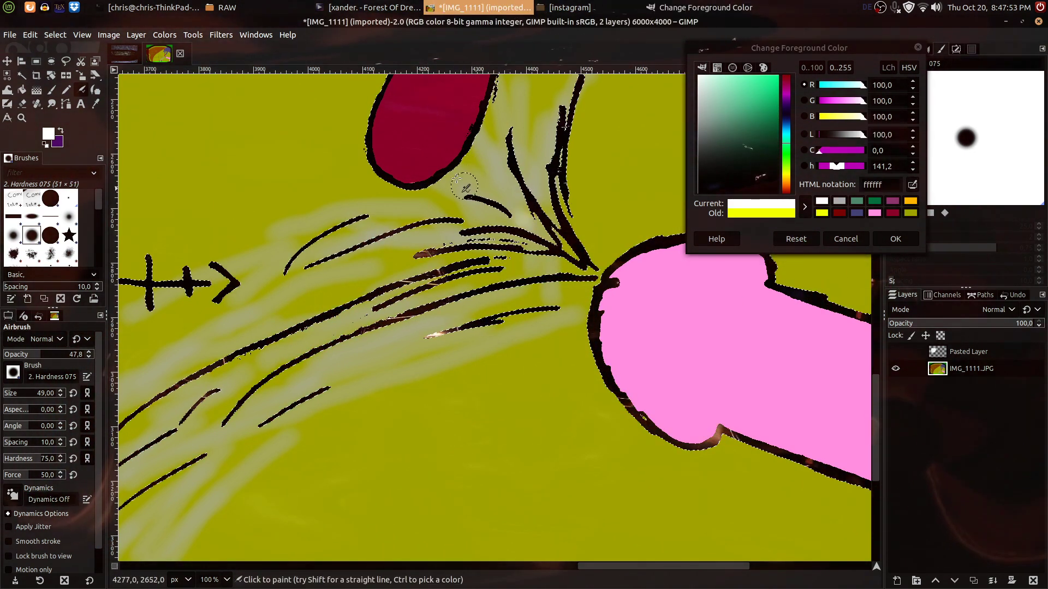
{"action": "mouse_move", "coordinate": [488, 153]}
{"action": "left_mouse_down"}
{"action": "mouse_move", "coordinate": [577, 265]}
{"action": "mouse_move", "coordinate": [443, 451]}
{"action": "left_mouse_up"}
{"action": "left_click_drag", "start_coordinate": [411, 291], "coordinate": [353, 414]}
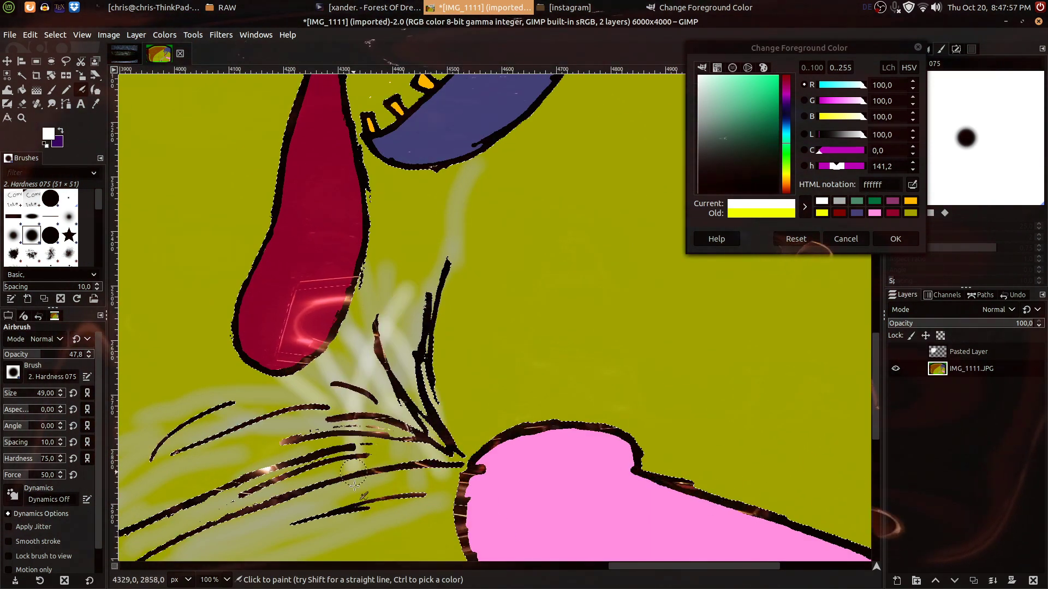
{"action": "scroll", "coordinate": [598, 343], "scroll_direction": "down", "scroll_amount": 5}
{"action": "scroll", "coordinate": [599, 343], "scroll_direction": "left", "scroll_amount": 5}
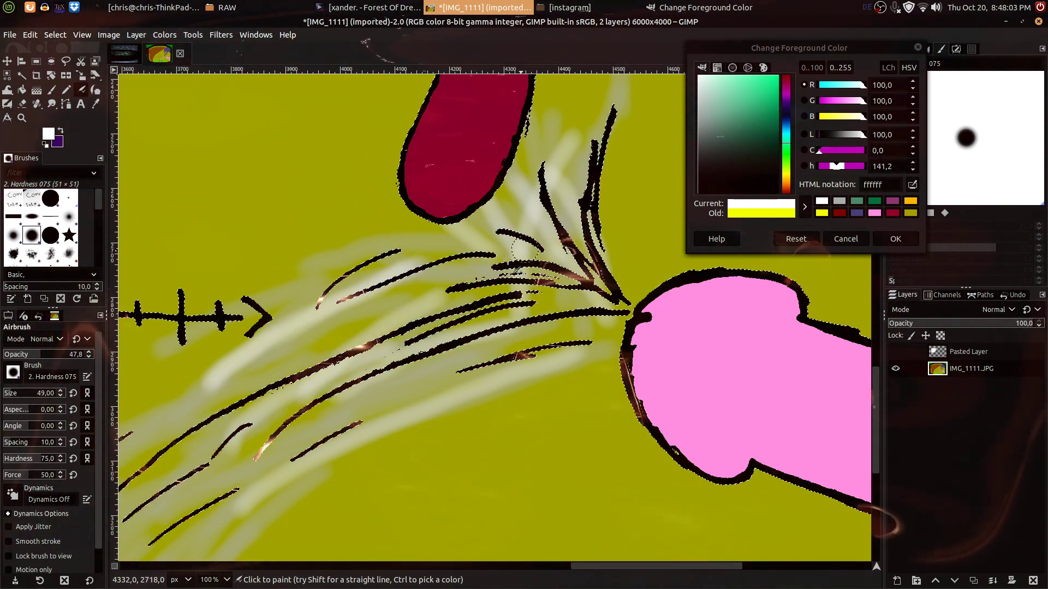
Continue the white airbrush highlights down along the curved lines and into the gap between the purple jaws.
{"action": "scroll", "coordinate": [501, 190], "scroll_direction": "down", "scroll_amount": 5}
{"action": "scroll", "coordinate": [500, 190], "scroll_direction": "left", "scroll_amount": 5}
{"action": "scroll", "coordinate": [501, 190], "scroll_direction": "down", "scroll_amount": 1}
{"action": "scroll", "coordinate": [500, 190], "scroll_direction": "left", "scroll_amount": 1}
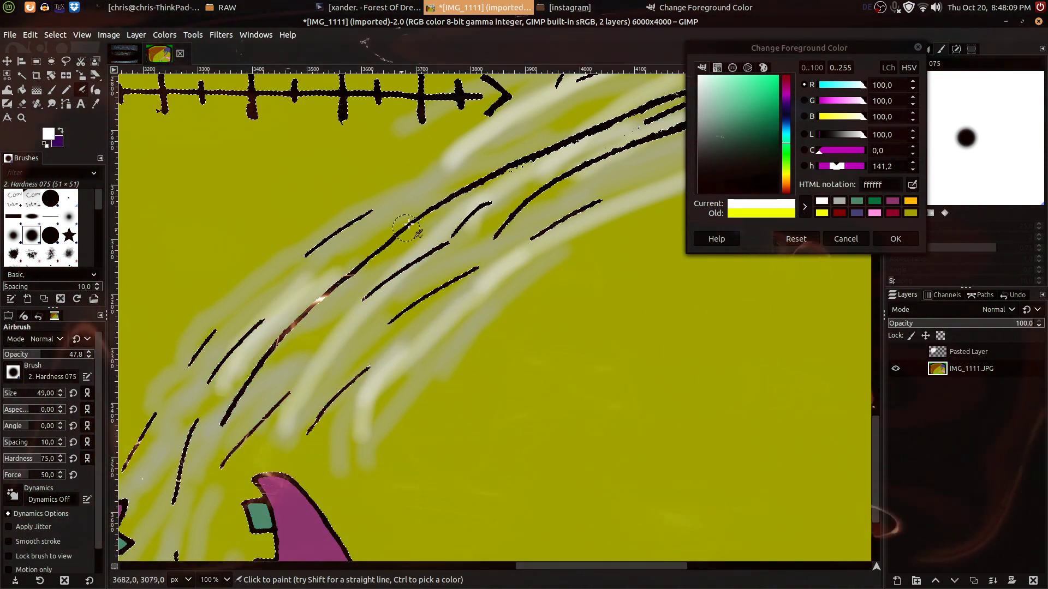
{"action": "scroll", "coordinate": [373, 197], "scroll_direction": "down", "scroll_amount": 6}
{"action": "scroll", "coordinate": [374, 196], "scroll_direction": "left", "scroll_amount": 3}
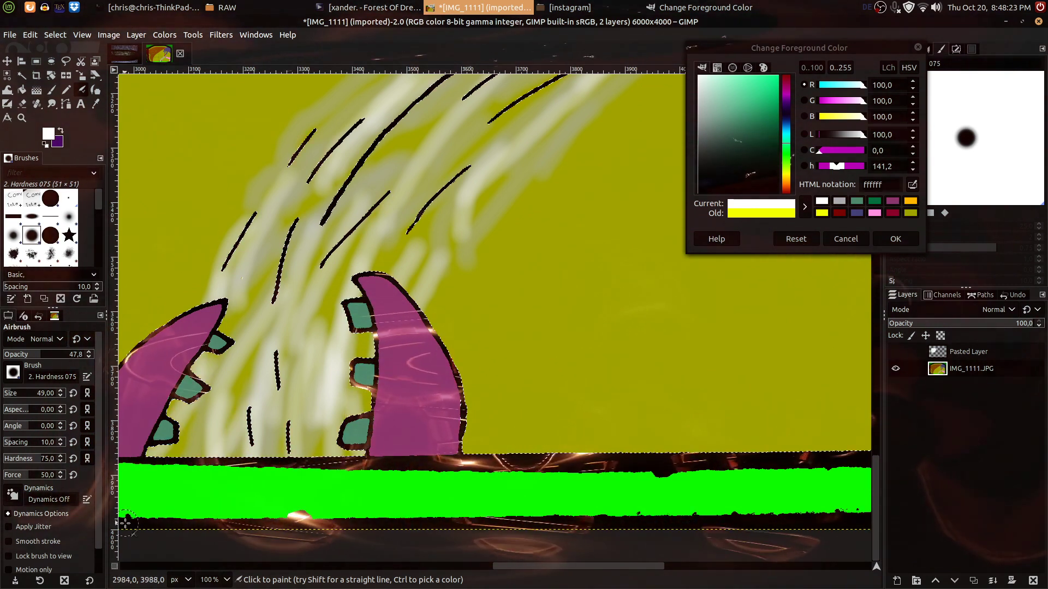
{"action": "scroll", "coordinate": [362, 331], "scroll_direction": "down", "scroll_amount": 2}
{"action": "left_click_drag", "start_coordinate": [412, 323], "coordinate": [346, 482]}
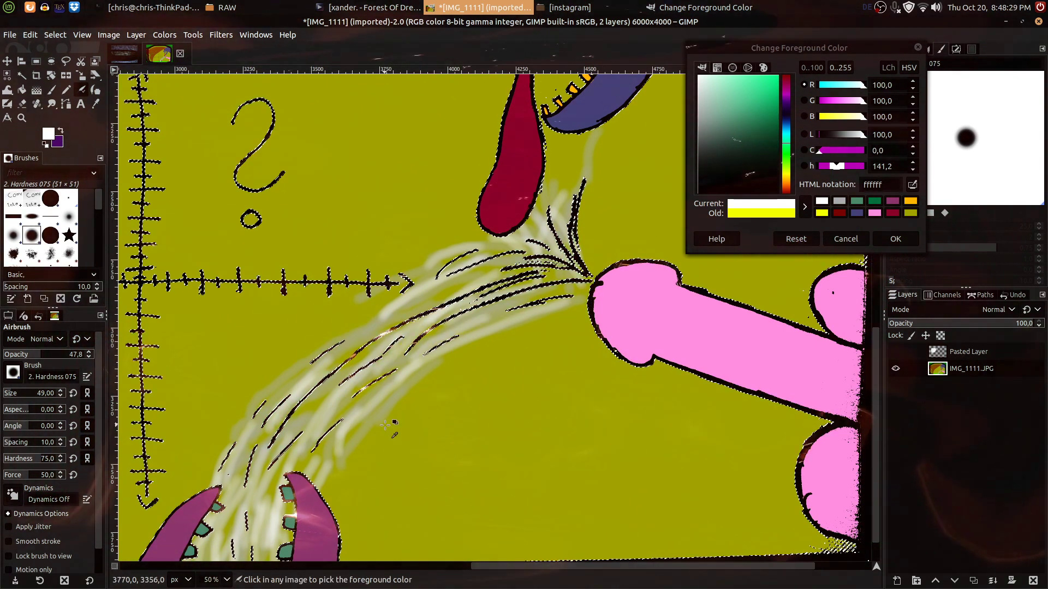
Clear the selection and cancel the pending foreground colour change.
{"action": "key", "text": "ctrl+shift+a"}
{"action": "scroll", "coordinate": [394, 433], "scroll_direction": "down", "scroll_amount": 3}
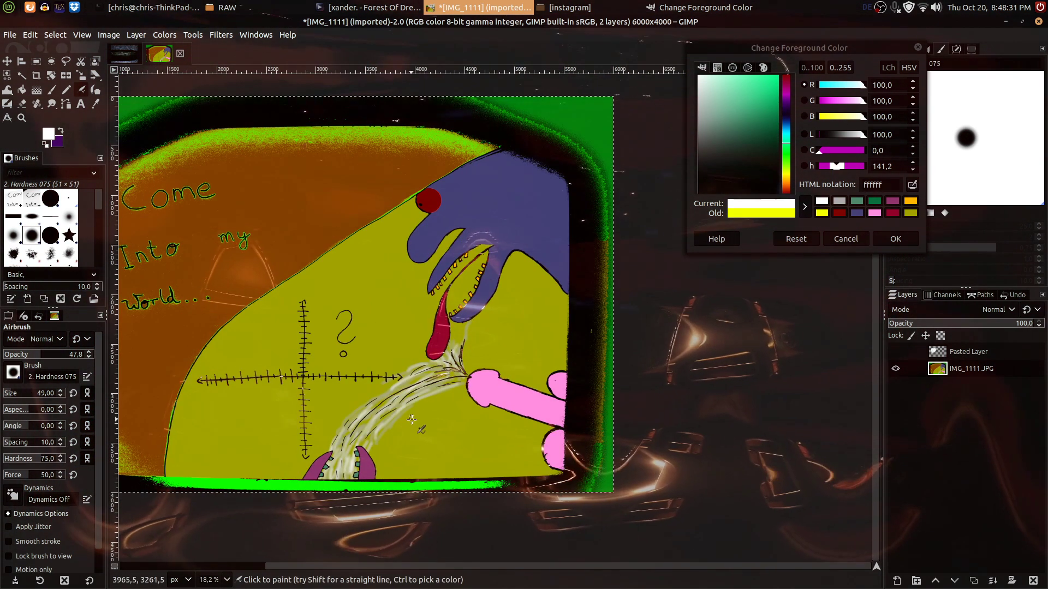
{"action": "left_click_drag", "start_coordinate": [353, 337], "coordinate": [525, 338]}
{"action": "left_click", "coordinate": [843, 240]}
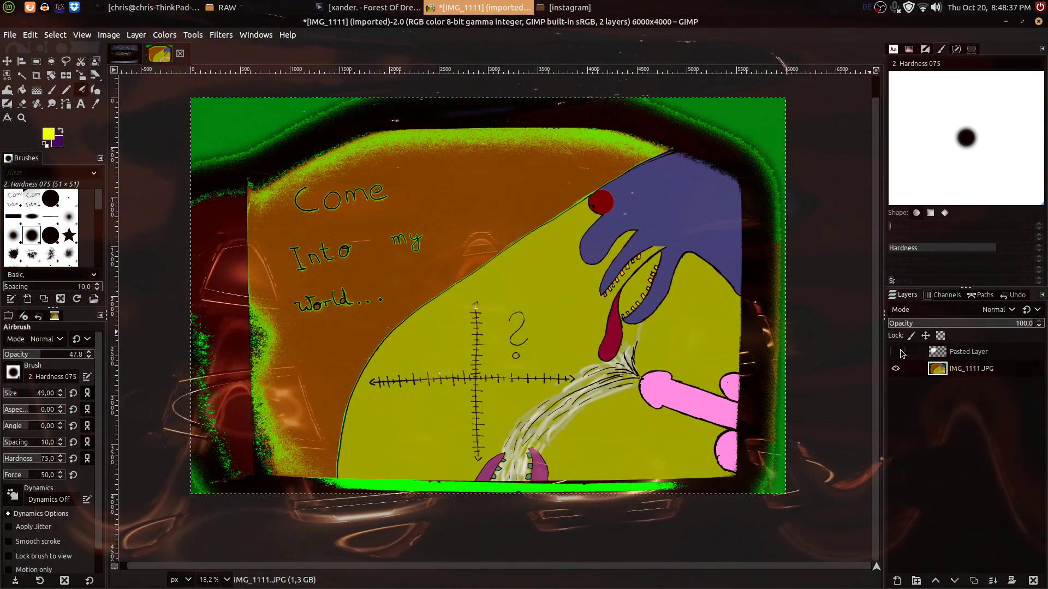
Show the Pasted Layer with the "Come Into my world..." lettering and invert its colours.
{"action": "left_click", "coordinate": [897, 352]}
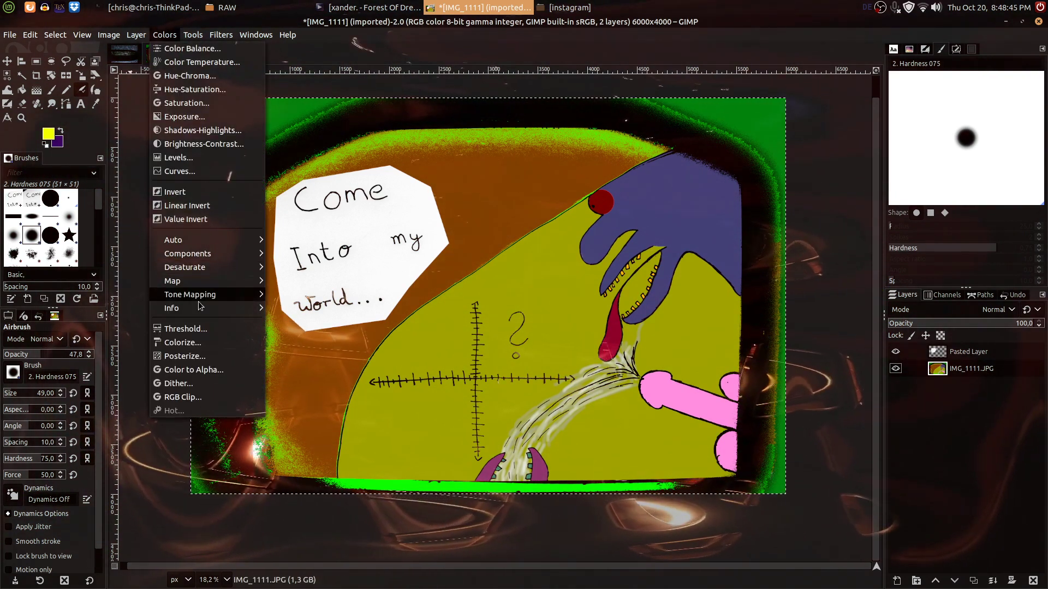
{"action": "left_click", "coordinate": [188, 192]}
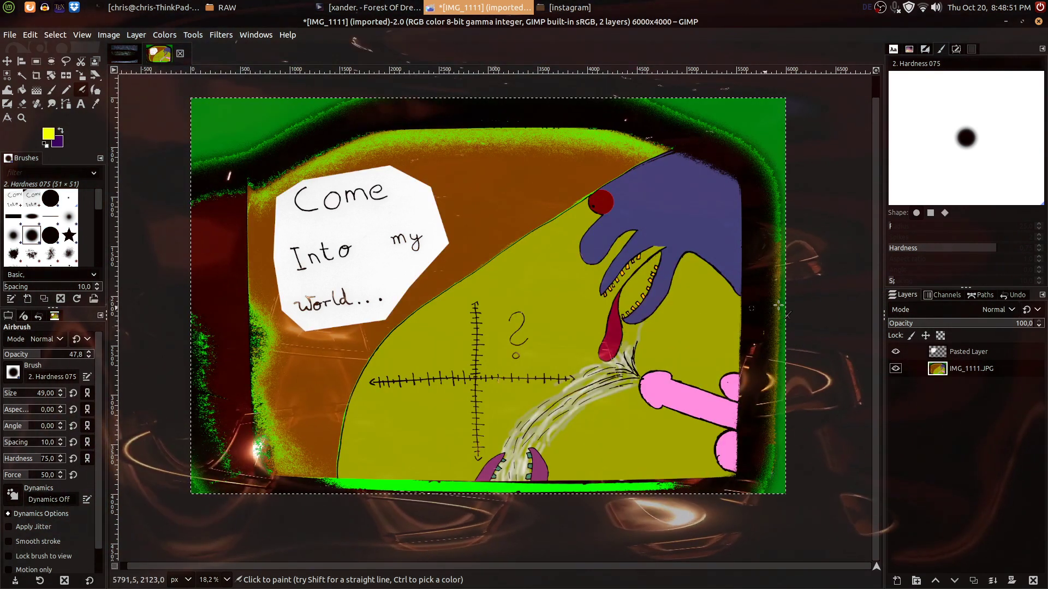
{"action": "left_click", "coordinate": [975, 353]}
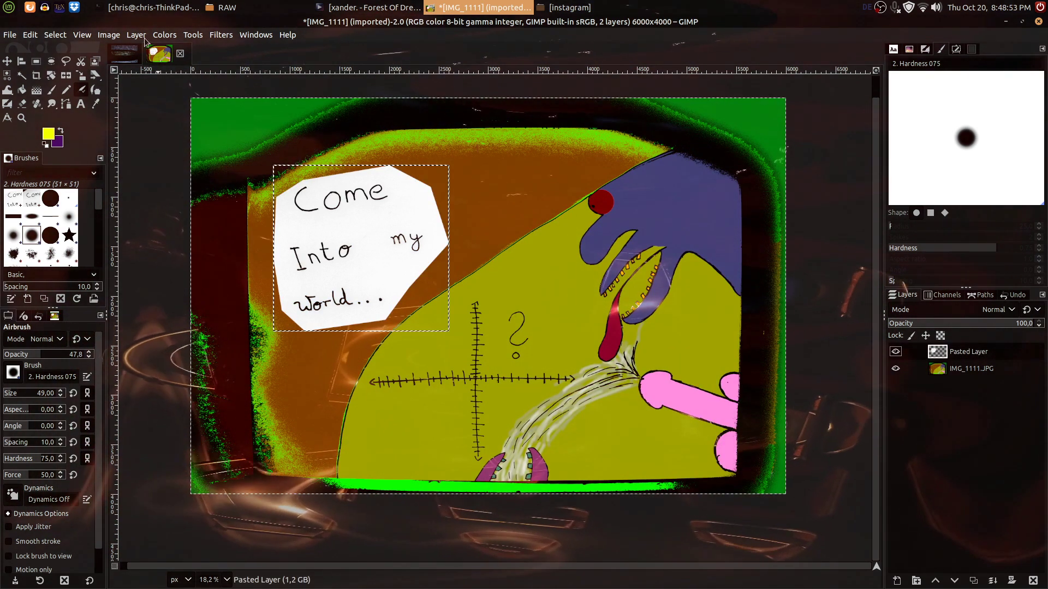
{"action": "left_click", "coordinate": [164, 35]}
{"action": "left_click", "coordinate": [170, 193]}
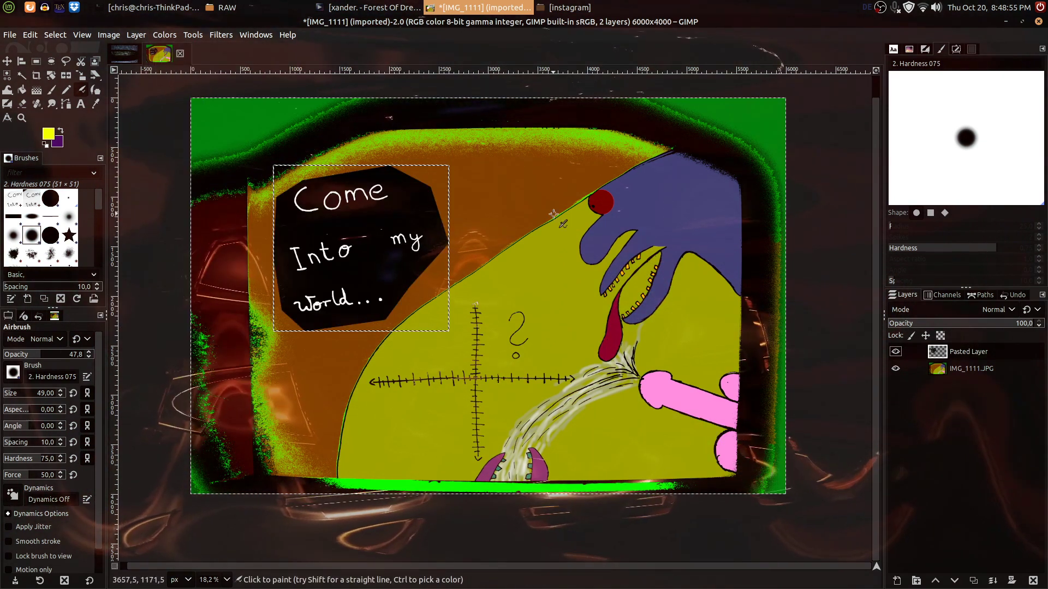
Compare blend modes such as Hard light, Linear light and Linear burn on the Pasted Layer, and set it to Burn.
{"action": "scroll", "coordinate": [990, 314], "scroll_direction": "down", "scroll_amount": 14}
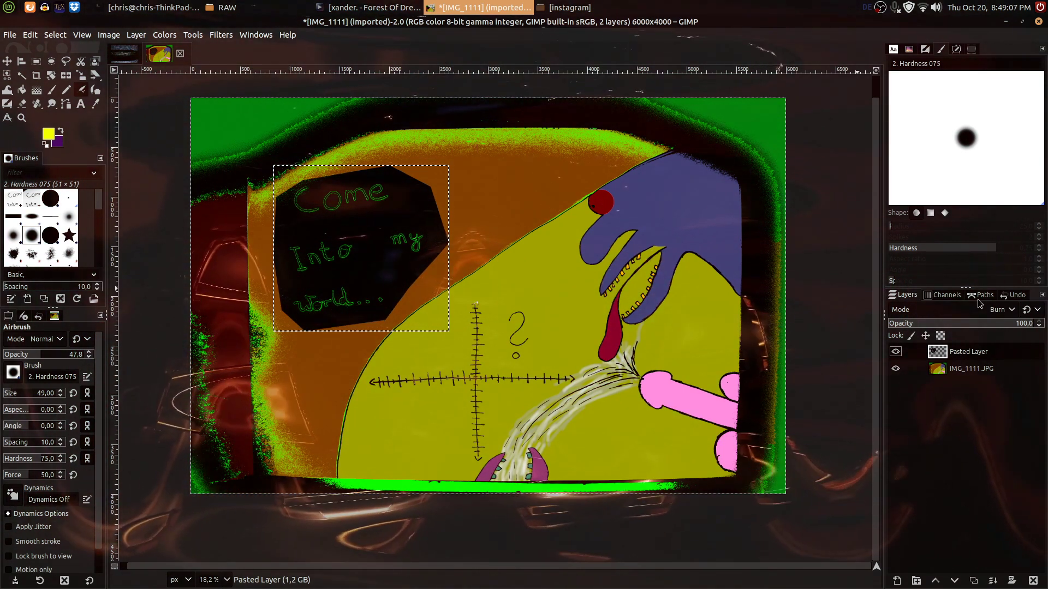
{"action": "scroll", "coordinate": [987, 311], "scroll_direction": "down", "scroll_amount": 3}
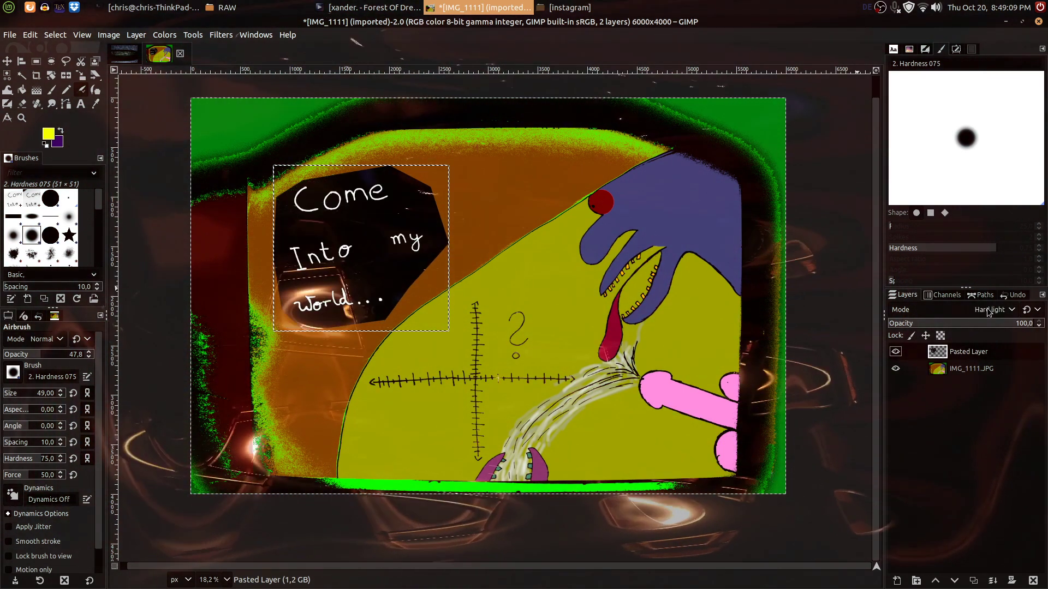
{"action": "scroll", "coordinate": [987, 312], "scroll_direction": "down", "scroll_amount": 2}
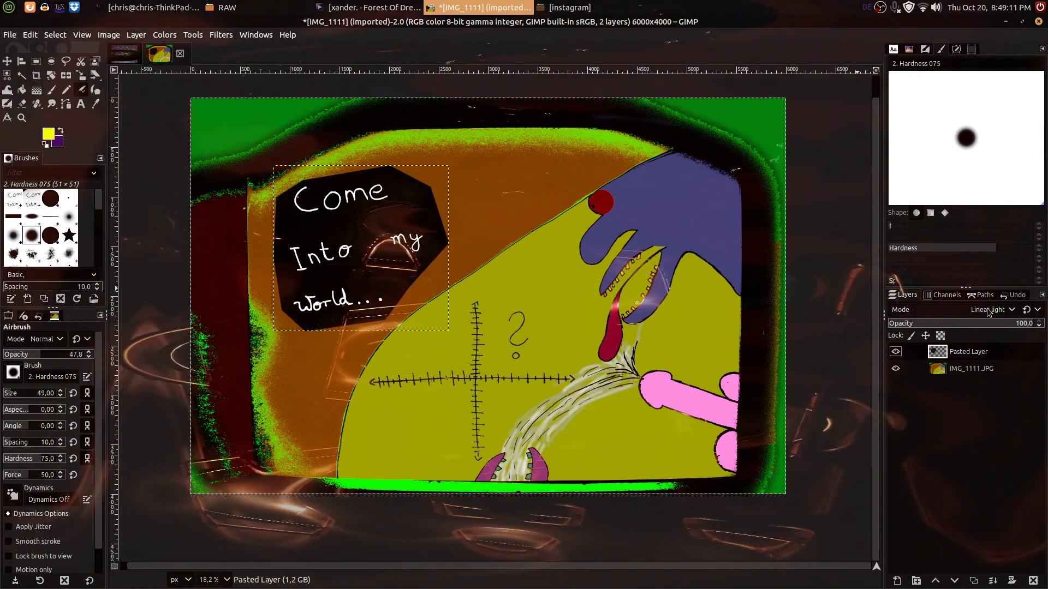
{"action": "scroll", "coordinate": [988, 311], "scroll_direction": "up", "scroll_amount": 2}
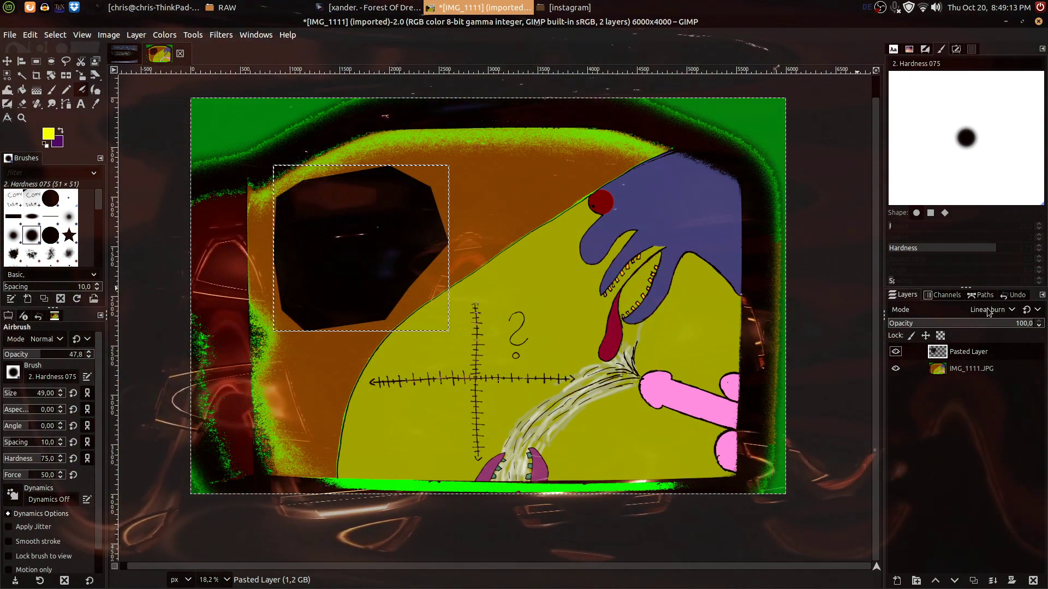
{"action": "scroll", "coordinate": [988, 311], "scroll_direction": "up", "scroll_amount": 2}
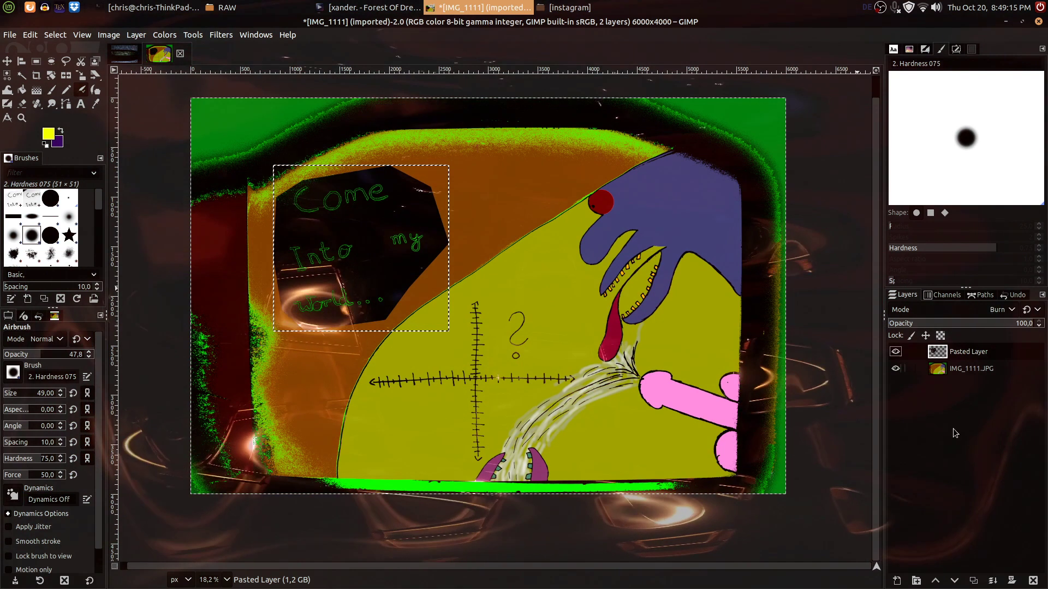
Duplicate the Pasted Layer, try Soft light and Hard mix on the copy, and set the copy's blend mode to Burn.
{"action": "left_click", "coordinate": [972, 581]}
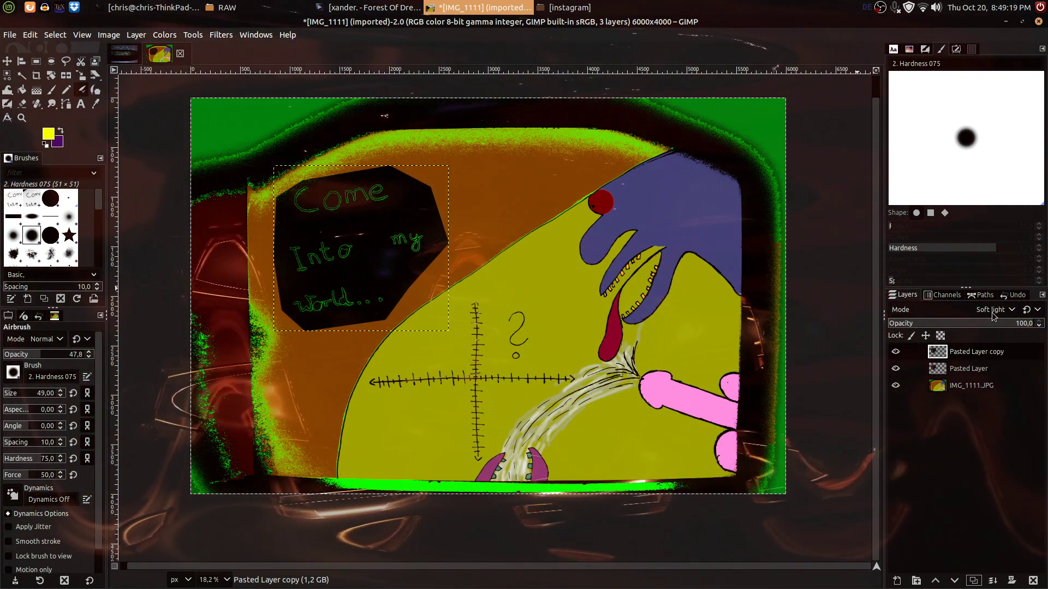
{"action": "scroll", "coordinate": [992, 315], "scroll_direction": "down", "scroll_amount": 2}
{"action": "scroll", "coordinate": [992, 315], "scroll_direction": "up", "scroll_amount": 1}
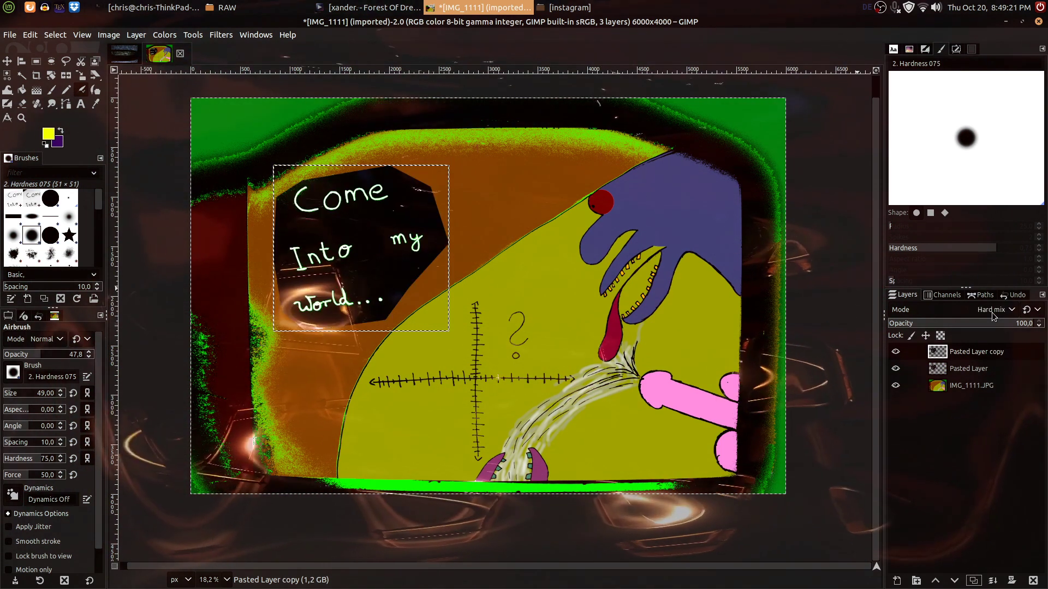
{"action": "scroll", "coordinate": [992, 316], "scroll_direction": "up", "scroll_amount": 10}
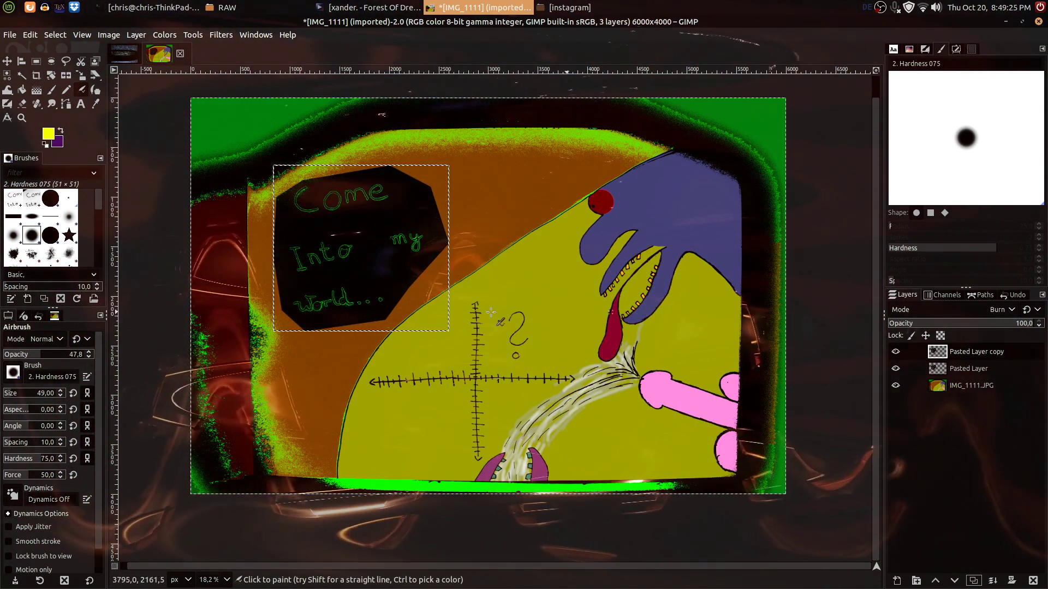
Move the Pasted Layer copy slightly right and down from the original lettering.
{"action": "key", "text": "m"}
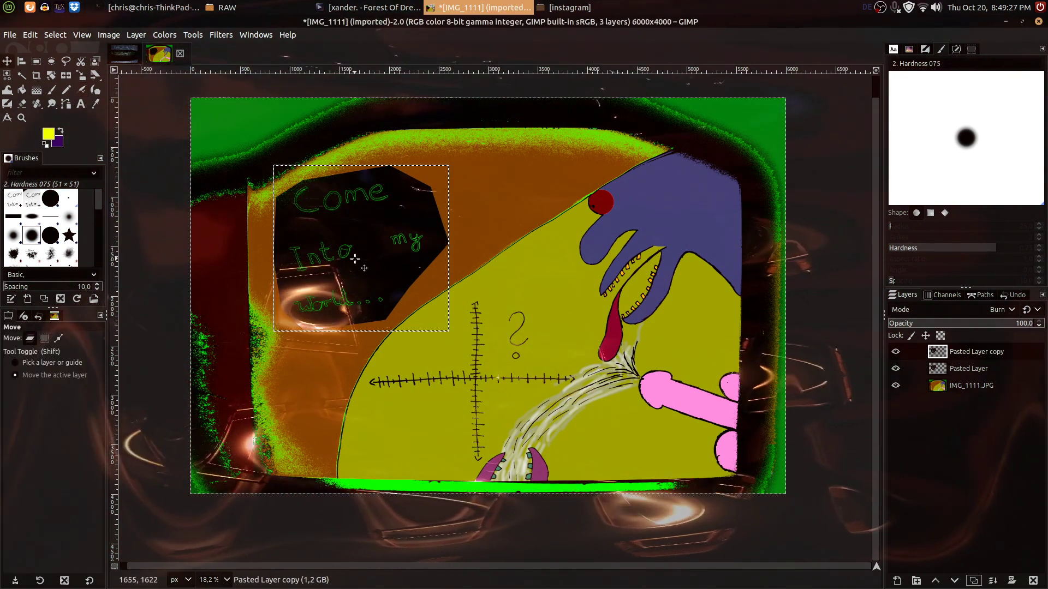
{"action": "left_click_drag", "start_coordinate": [371, 263], "coordinate": [378, 265]}
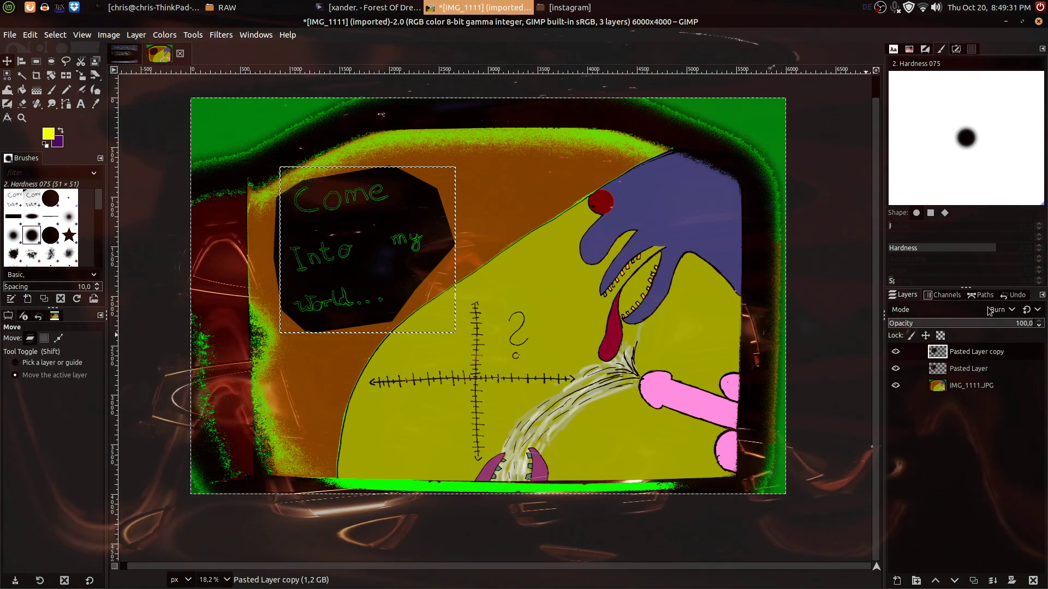
Cycle through blend modes for the Pasted Layer copy layer and settle on Addition.
{"action": "scroll", "coordinate": [988, 311], "scroll_direction": "up", "scroll_amount": 3}
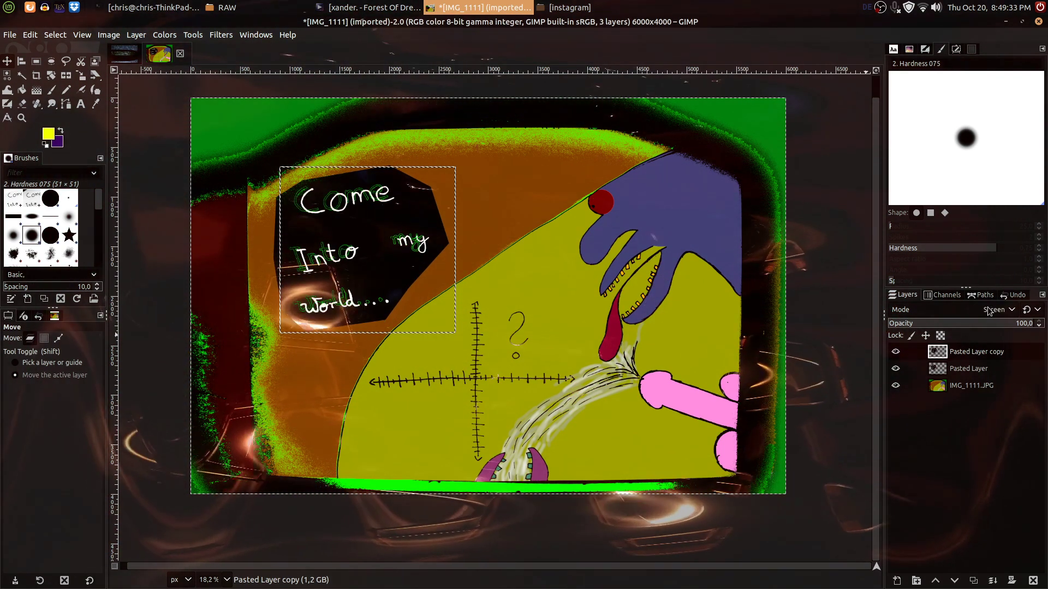
{"action": "scroll", "coordinate": [989, 311], "scroll_direction": "up", "scroll_amount": 1}
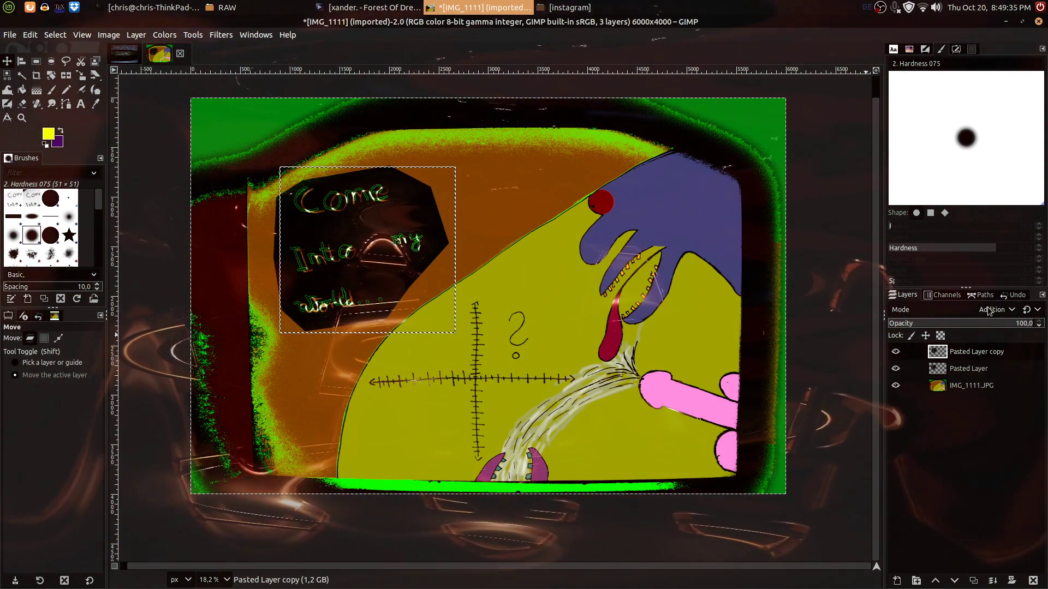
{"action": "scroll", "coordinate": [988, 311], "scroll_direction": "up", "scroll_amount": 1}
{"action": "scroll", "coordinate": [989, 311], "scroll_direction": "down", "scroll_amount": 1}
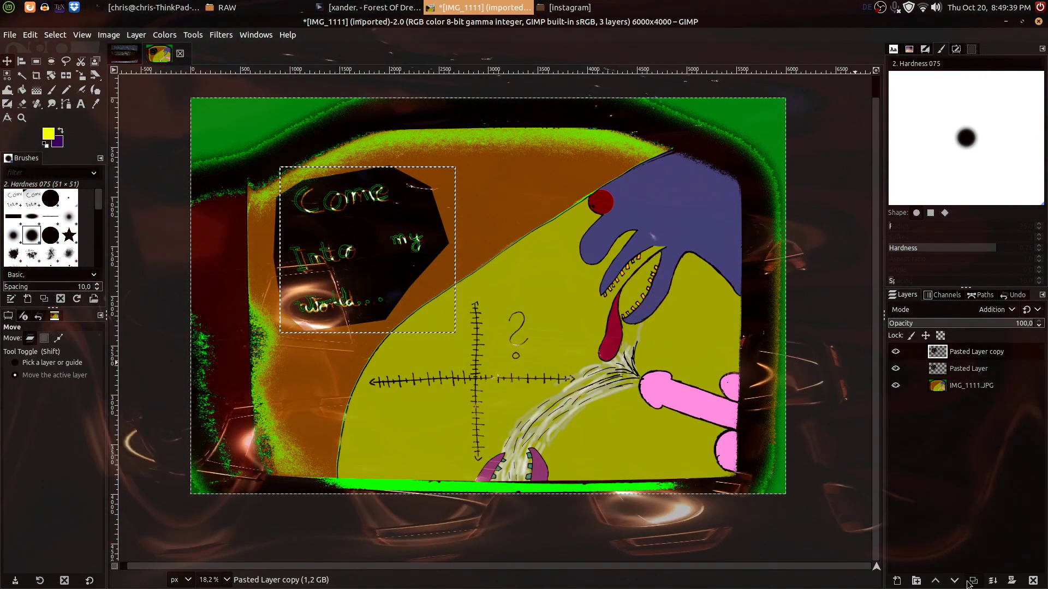
Duplicate the Pasted Layer copy layer and shift the duplicate slightly to offset its lettering.
{"action": "key", "text": "shift+ctrl+d"}
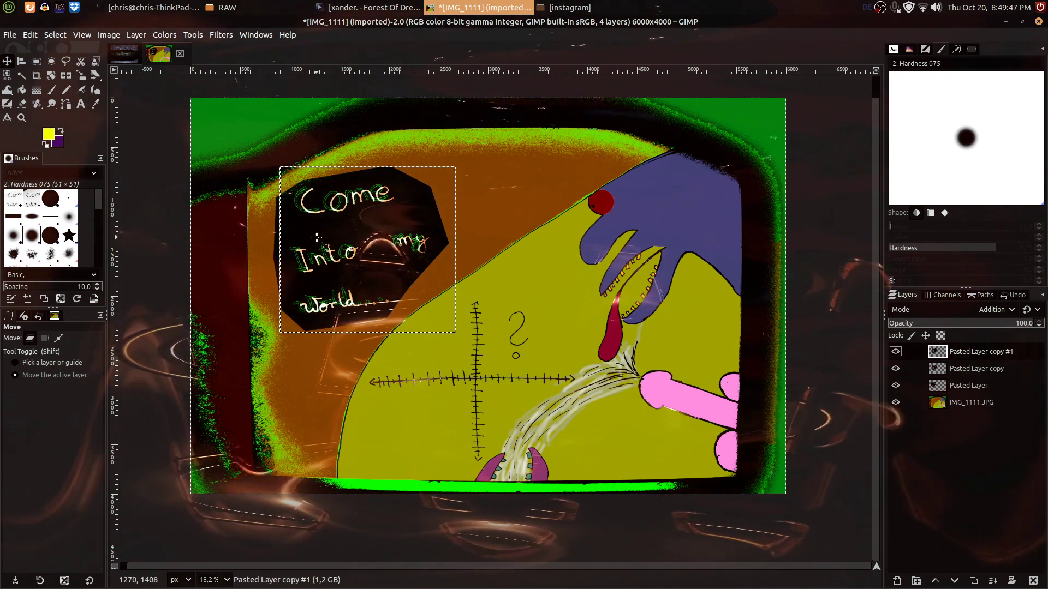
{"action": "left_click_drag", "start_coordinate": [364, 231], "coordinate": [356, 229]}
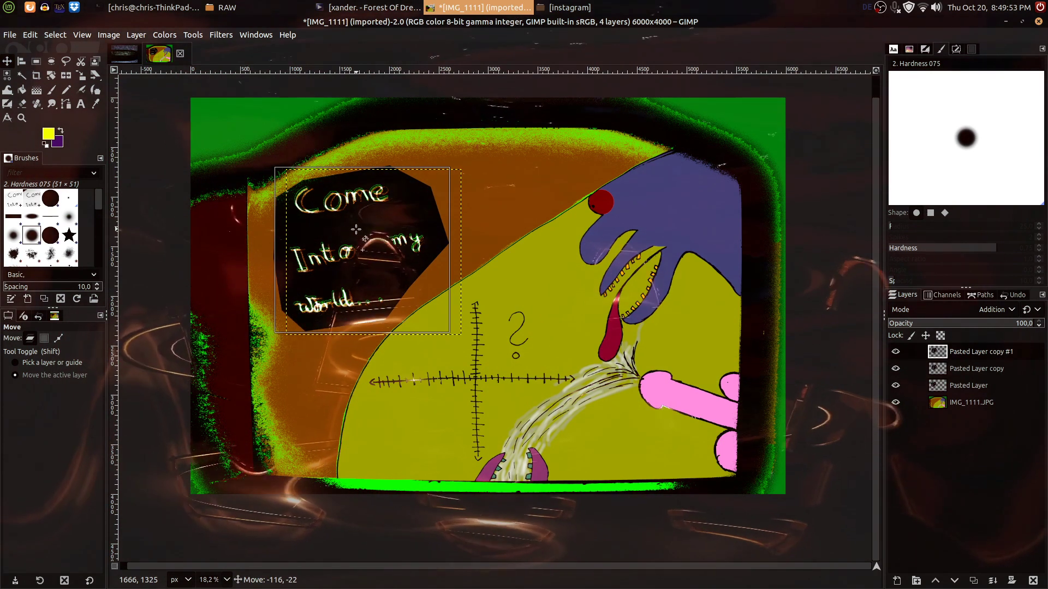
{"action": "left_click_drag", "start_coordinate": [371, 234], "coordinate": [369, 229]}
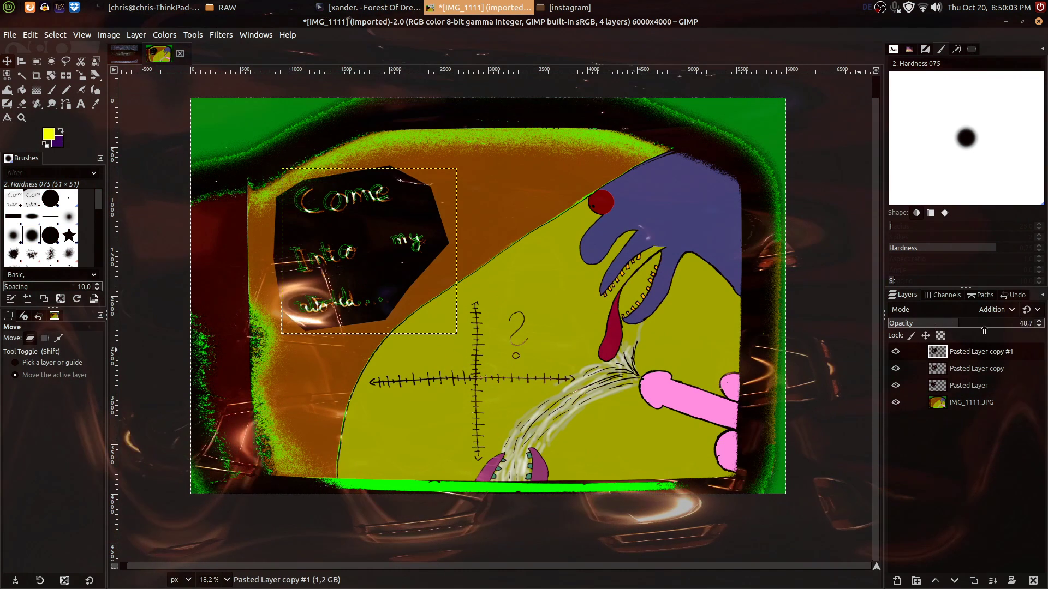
Set the opacity of Pasted Layer copy #1 to about 78 and that of Pasted Layer copy to 100.
{"action": "left_click", "coordinate": [1001, 325]}
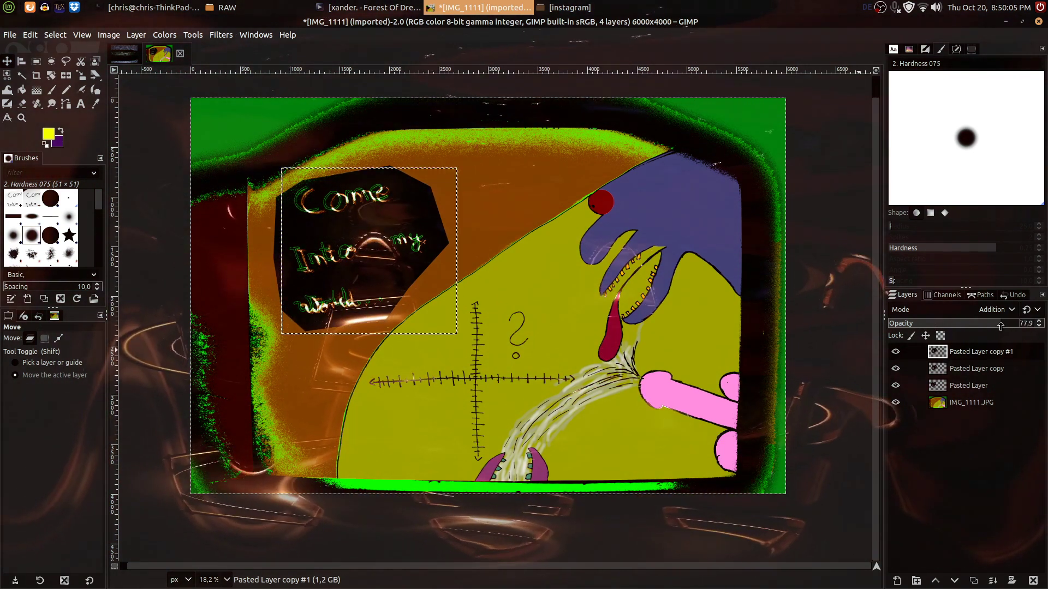
{"action": "left_click", "coordinate": [984, 372]}
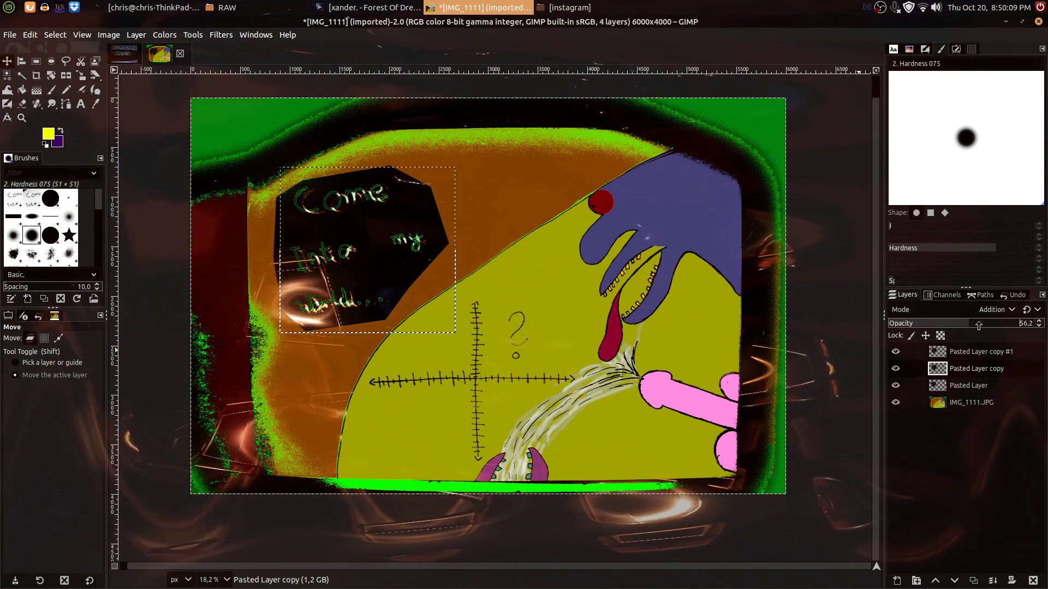
{"action": "left_click_drag", "start_coordinate": [1019, 326], "coordinate": [1046, 324]}
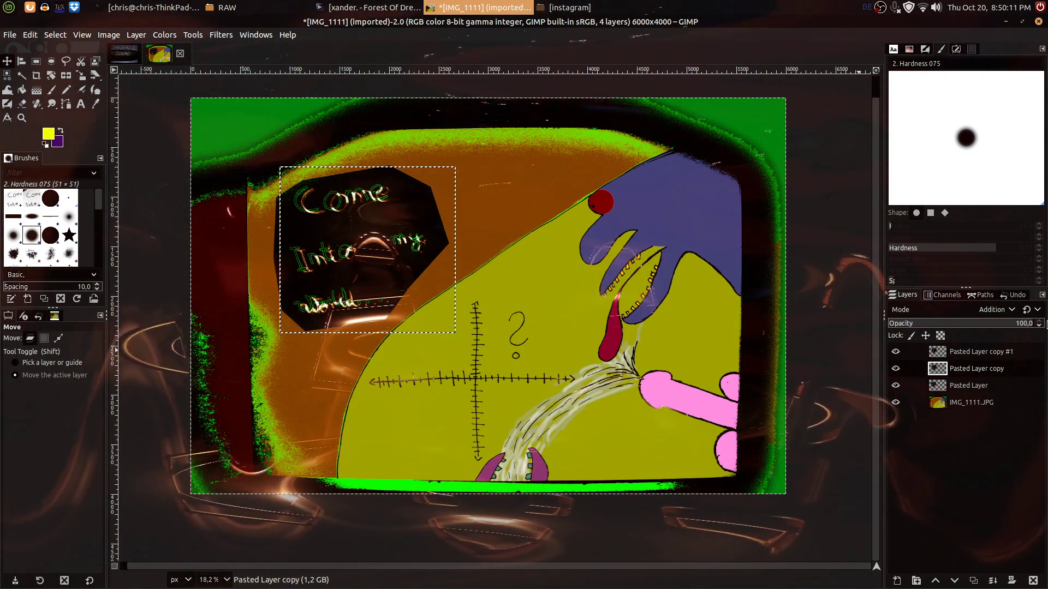
Duplicate the IMG_1111.JPG layer and raise the copy to the top of the layer stack.
{"action": "left_click", "coordinate": [989, 405]}
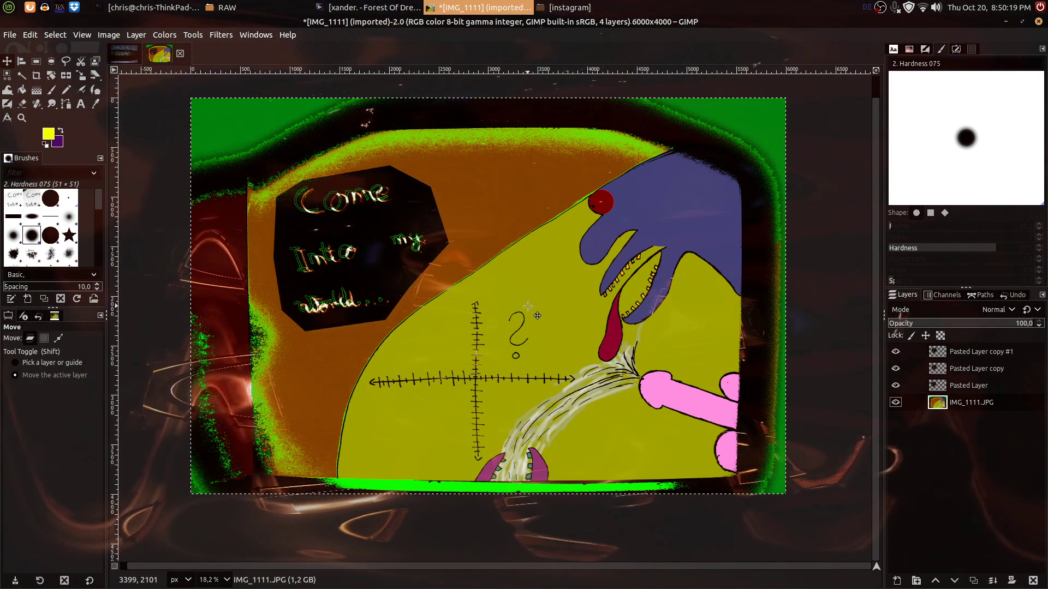
{"action": "left_click_drag", "start_coordinate": [377, 268], "coordinate": [408, 299]}
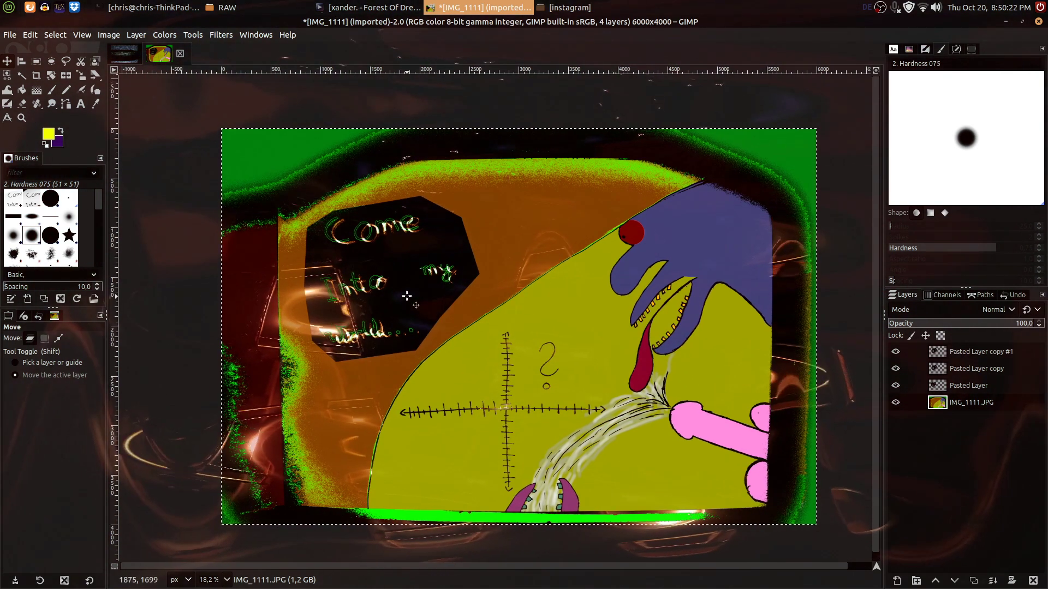
{"action": "left_click", "coordinate": [975, 579]}
{"action": "left_click_drag", "start_coordinate": [967, 406], "coordinate": [973, 347]}
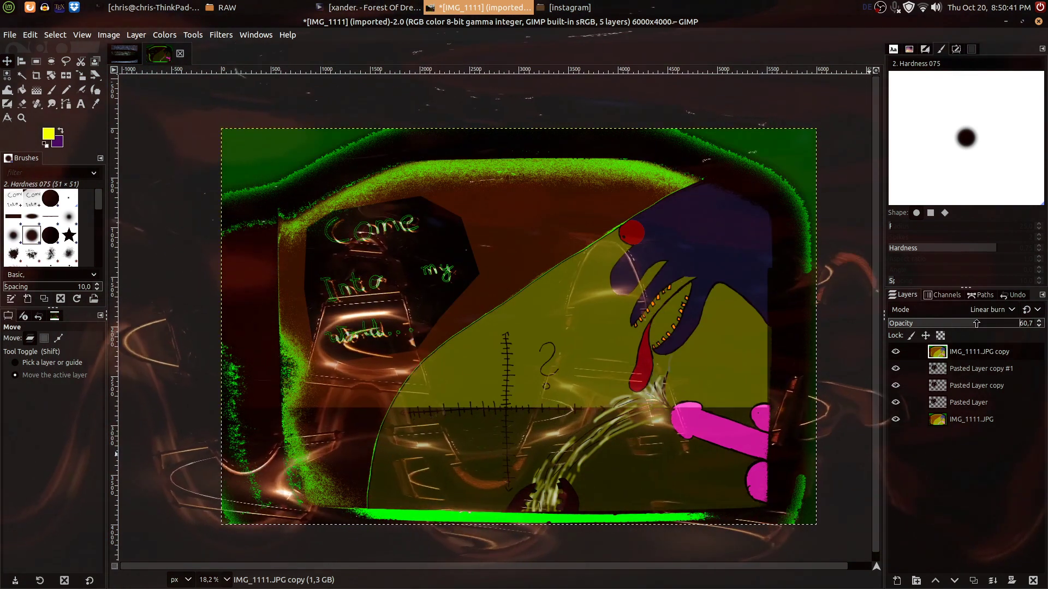
Set the IMG_1111.JPG copy layer's opacity to 100 and its blend mode to Burn after trying Overlay and Linear burn.
{"action": "left_click_drag", "start_coordinate": [1036, 322], "coordinate": [1010, 322]}
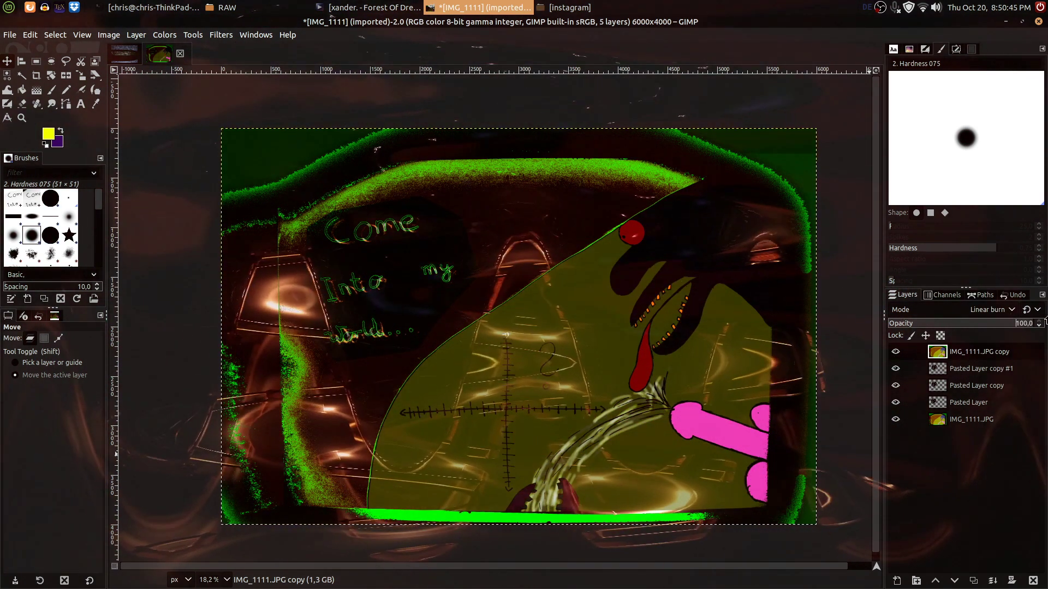
{"action": "scroll", "coordinate": [992, 307], "scroll_direction": "down", "scroll_amount": 1}
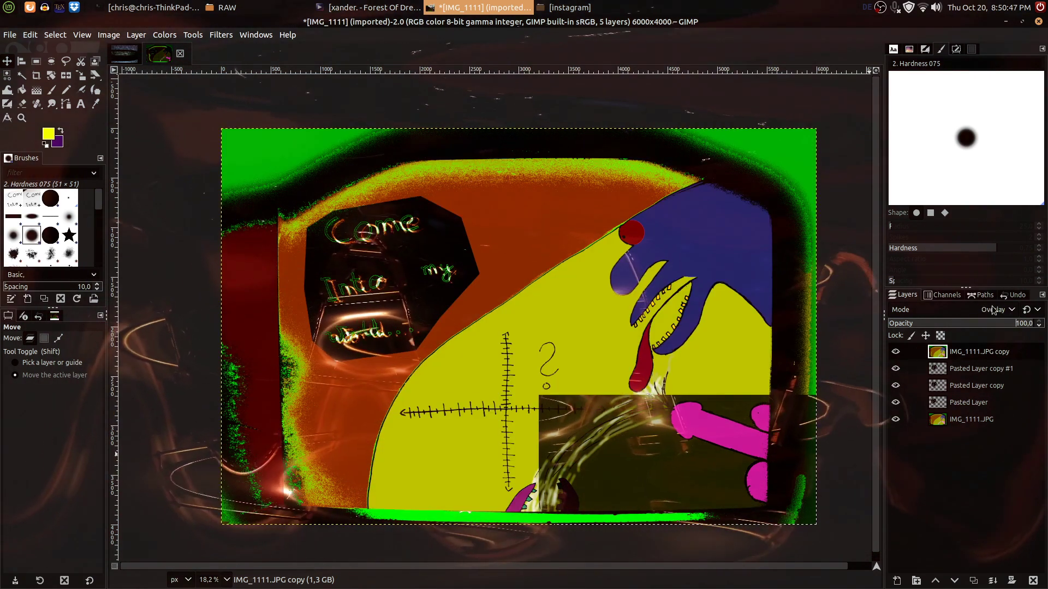
{"action": "scroll", "coordinate": [992, 307], "scroll_direction": "up", "scroll_amount": 1}
{"action": "scroll", "coordinate": [992, 310], "scroll_direction": "up", "scroll_amount": 1}
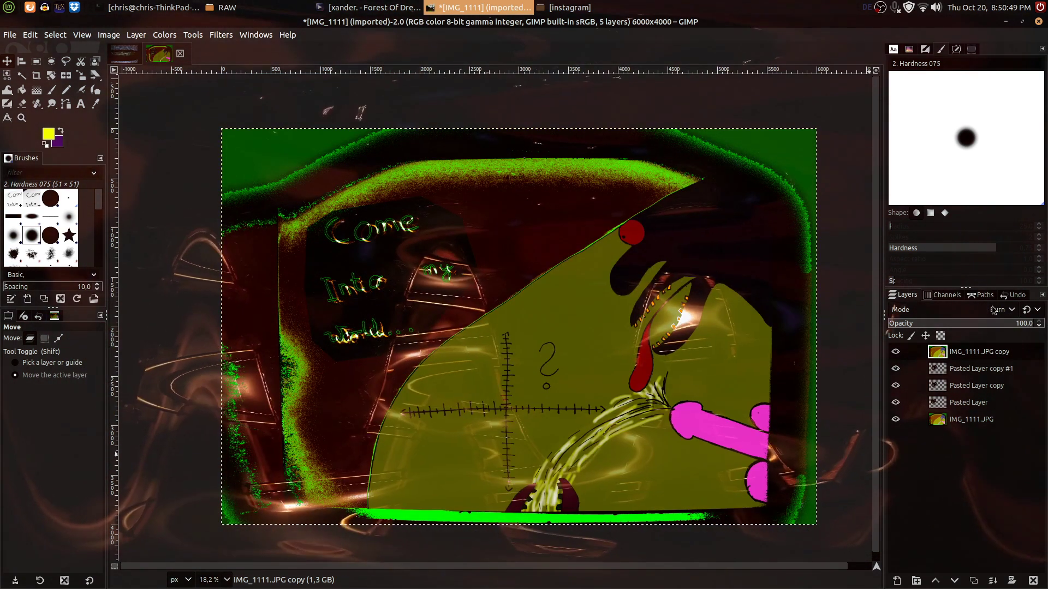
{"action": "scroll", "coordinate": [993, 310], "scroll_direction": "down", "scroll_amount": 1}
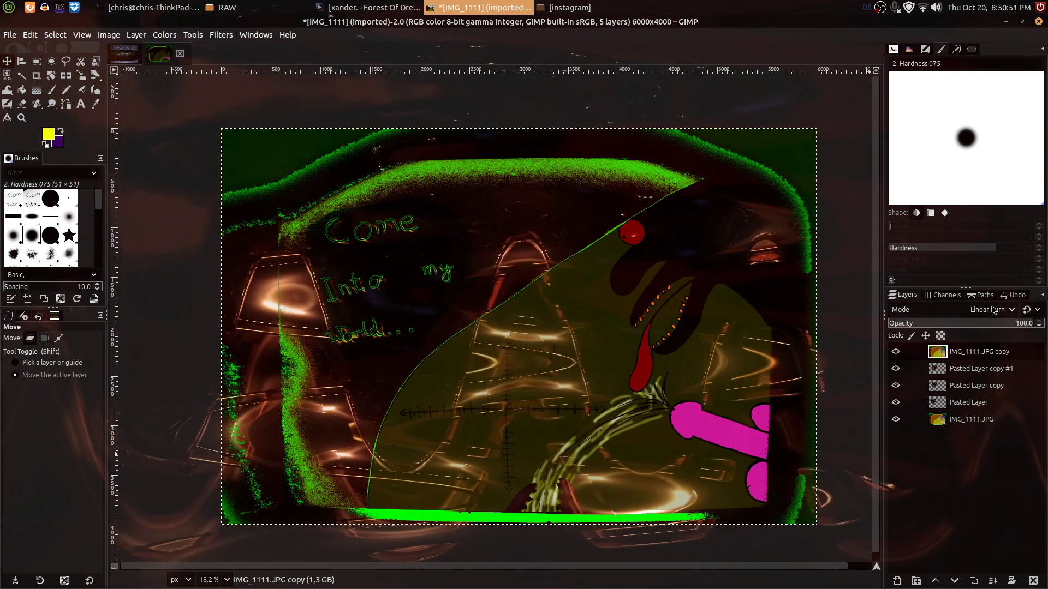
{"action": "scroll", "coordinate": [993, 310], "scroll_direction": "up", "scroll_amount": 1}
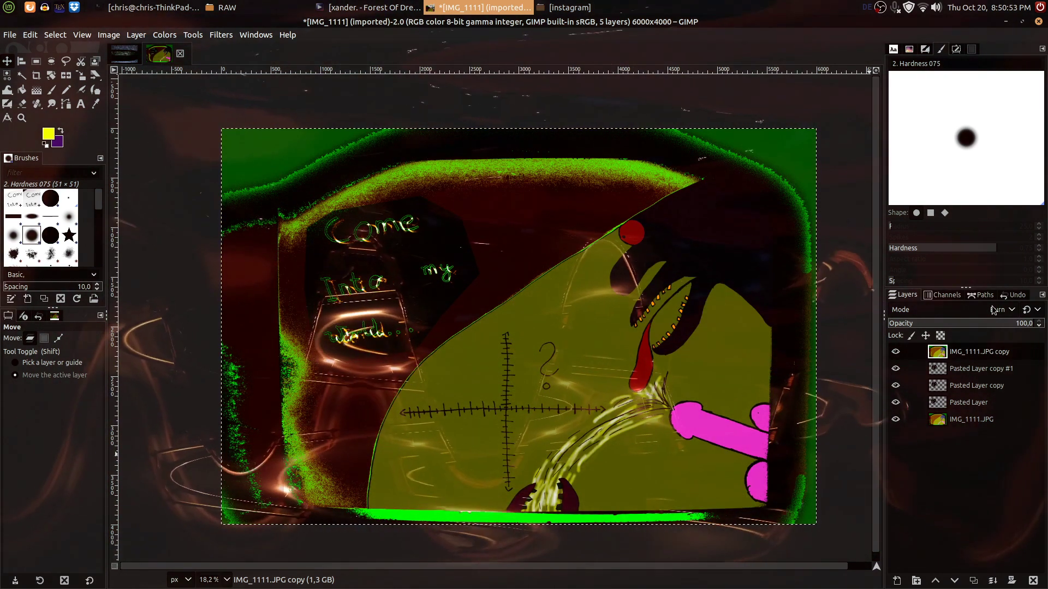
Compare the picture with and without the IMG_1111.JPG copy layer by toggling its visibility.
{"action": "left_click", "coordinate": [895, 352]}
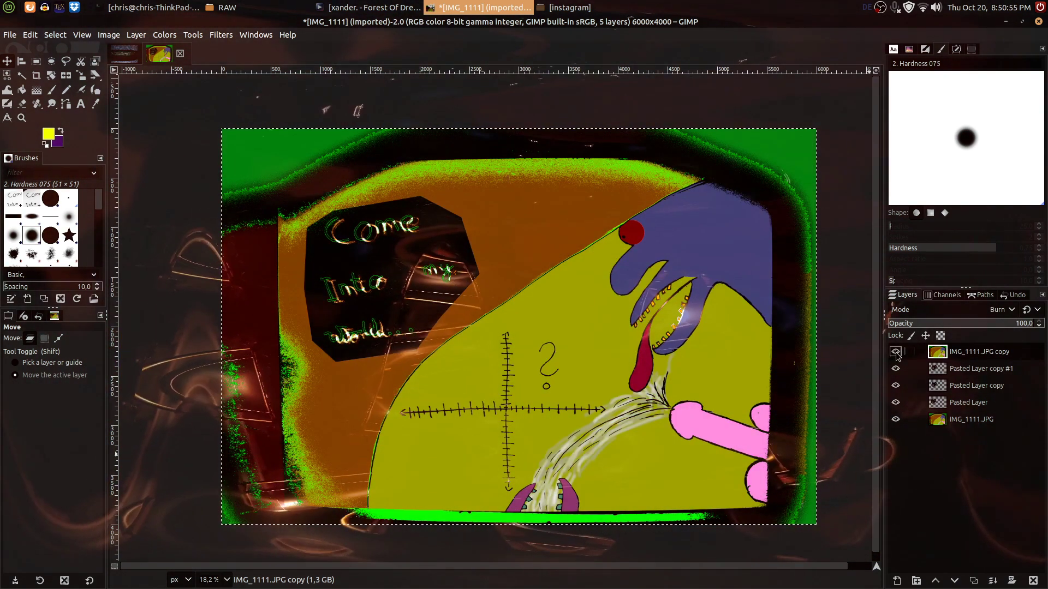
{"action": "left_click", "coordinate": [895, 352]}
{"action": "left_click", "coordinate": [895, 352]}
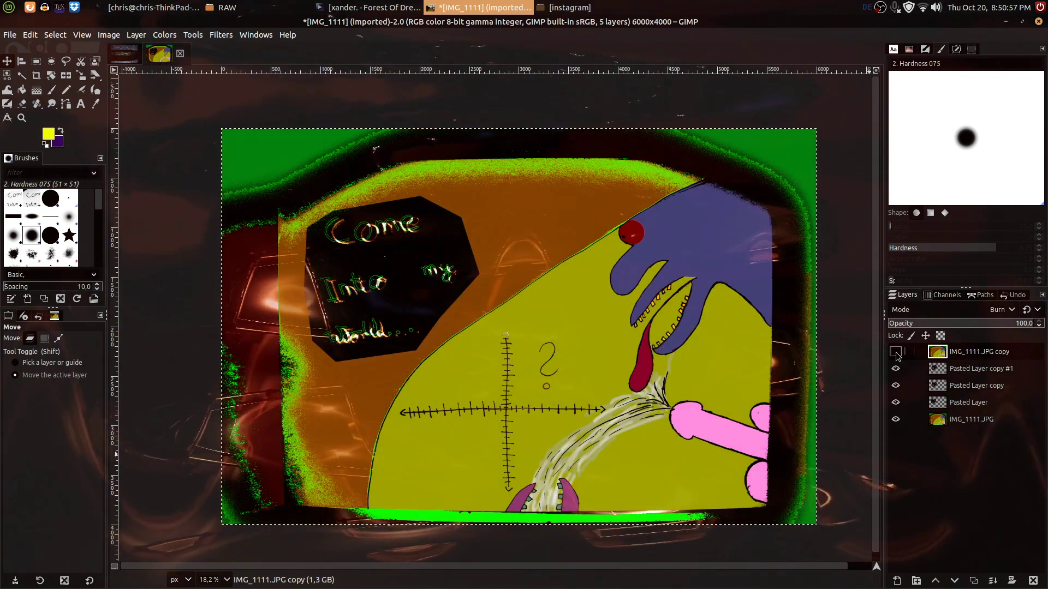
{"action": "left_click", "coordinate": [895, 352]}
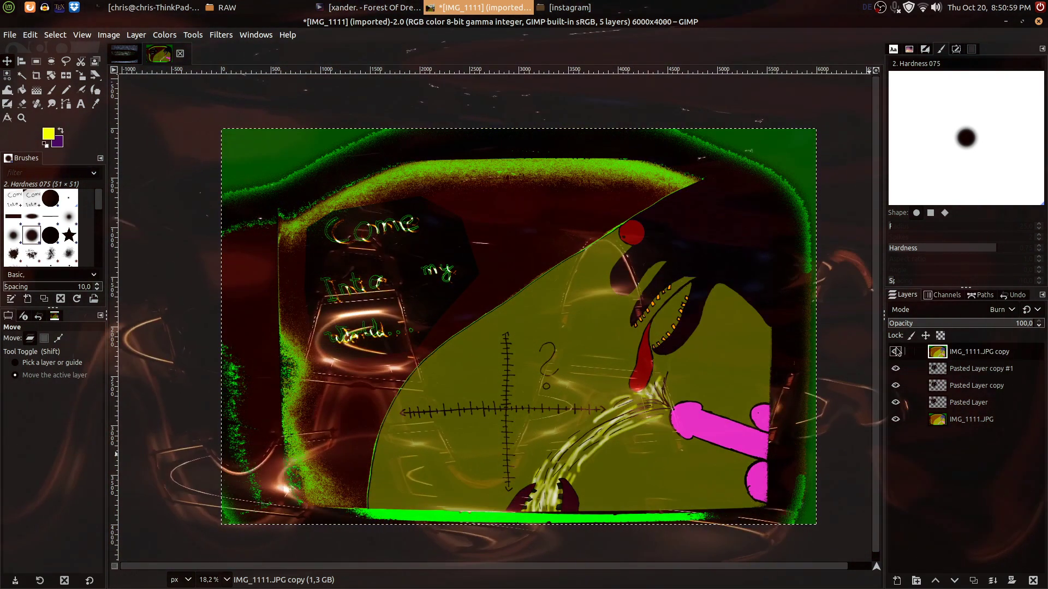
Switch to the IMG_1100 image and copy its layer to the clipboard.
{"action": "left_click", "coordinate": [124, 52]}
{"action": "key", "text": "ctrl"}
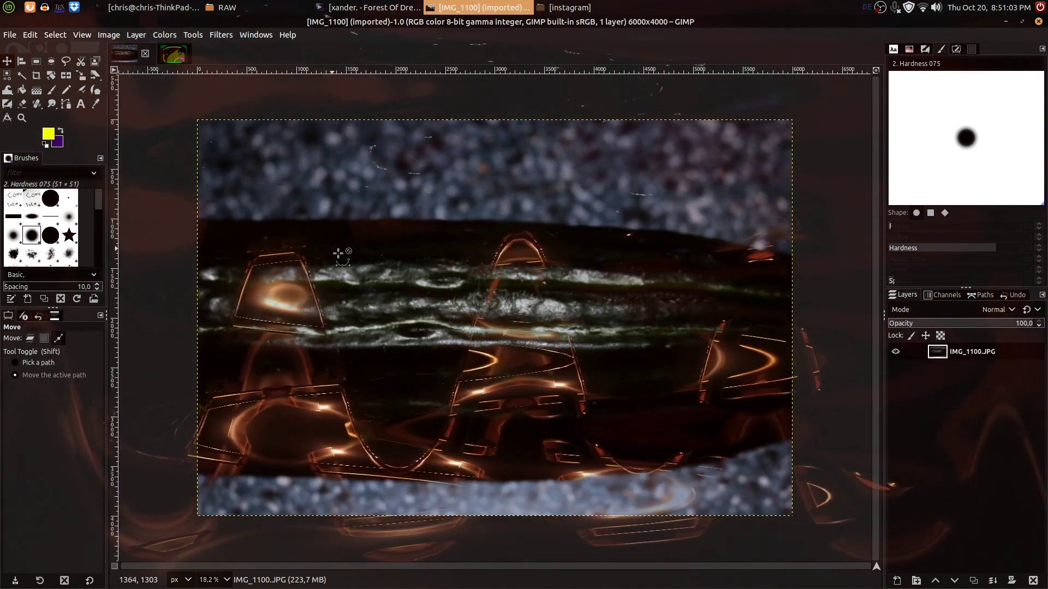
{"action": "key", "text": "ctrl+c"}
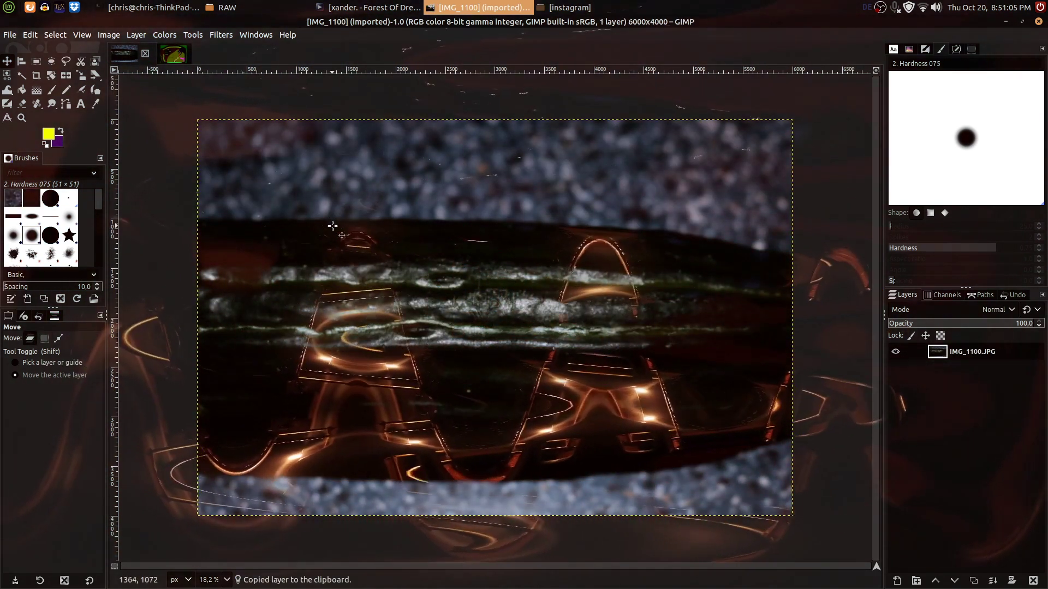
{"action": "left_click", "coordinate": [7, 74]}
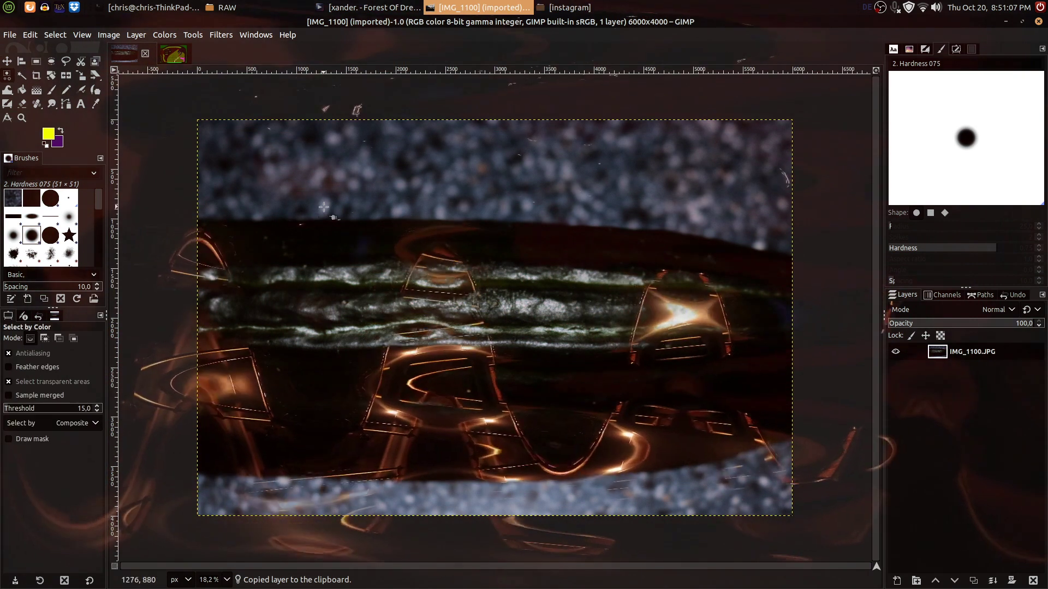
{"action": "left_click", "coordinate": [425, 210]}
{"action": "scroll", "coordinate": [355, 222], "scroll_direction": "up", "scroll_amount": 1}
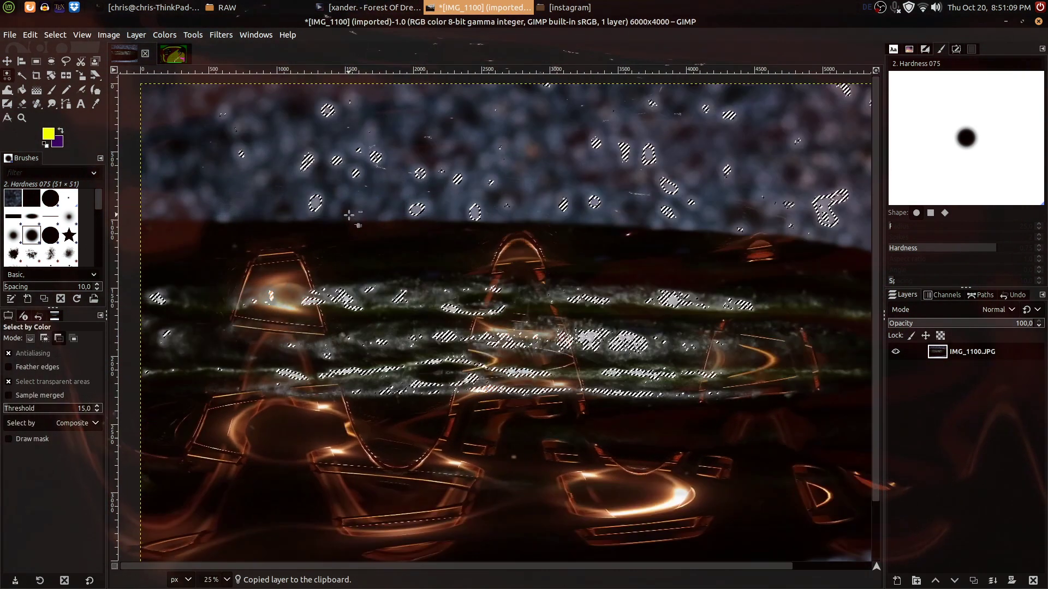
{"action": "key", "text": "ctrl+z"}
Set up the Eraser with the Hardness 100 brush at size 202.
{"action": "scroll", "coordinate": [356, 224], "scroll_direction": "down", "scroll_amount": 1}
{"action": "key", "text": "minus"}
{"action": "key", "text": "minus"}
{"action": "key", "text": "minus"}
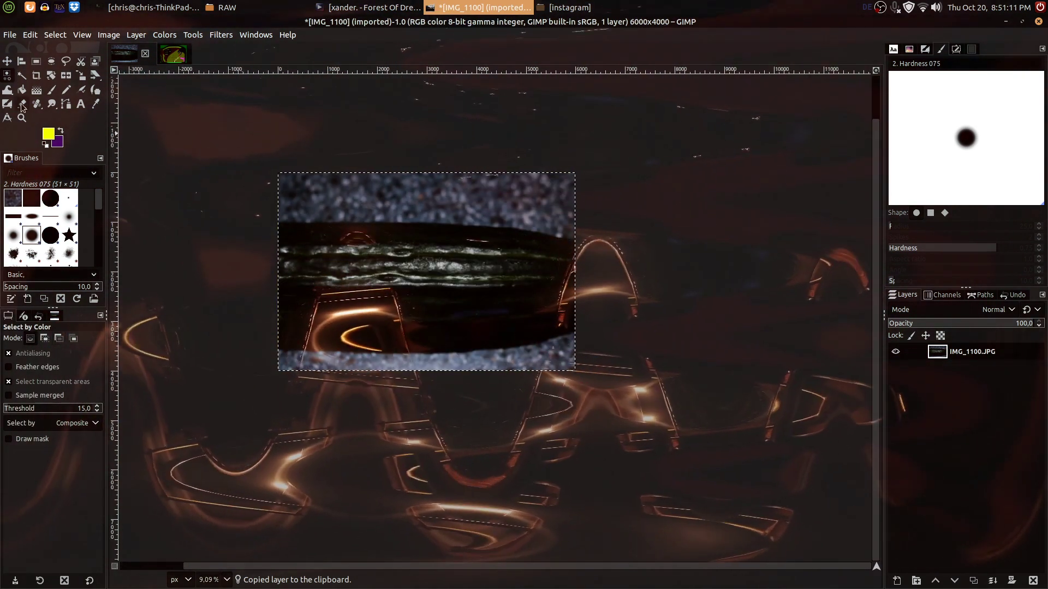
{"action": "key", "text": "shift+e"}
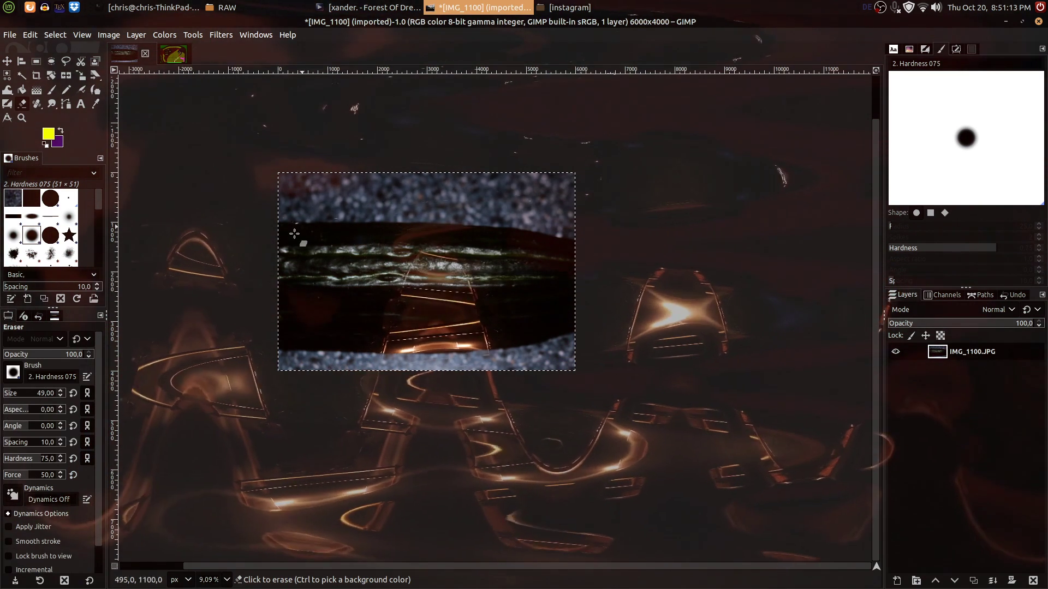
{"action": "left_click", "coordinate": [50, 235]}
{"action": "key", "text": "plus"}
{"action": "key", "text": "plus"}
{"action": "key", "text": "plus"}
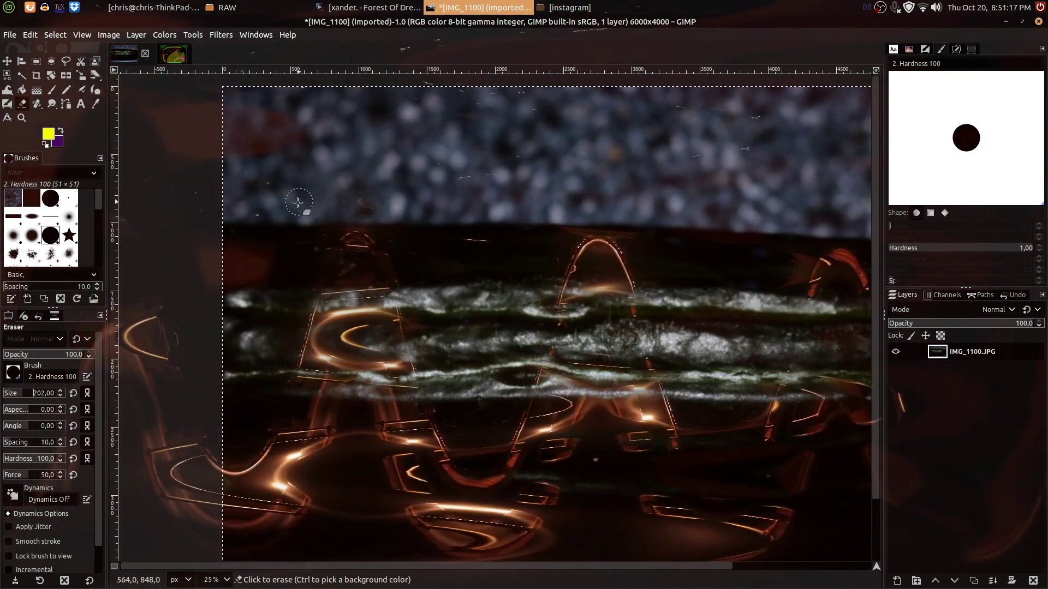
Undo a test eraser stroke on the speckled background and add an alpha channel to the IMG_1100.JPG layer.
{"action": "left_click_drag", "start_coordinate": [294, 207], "coordinate": [253, 209]}
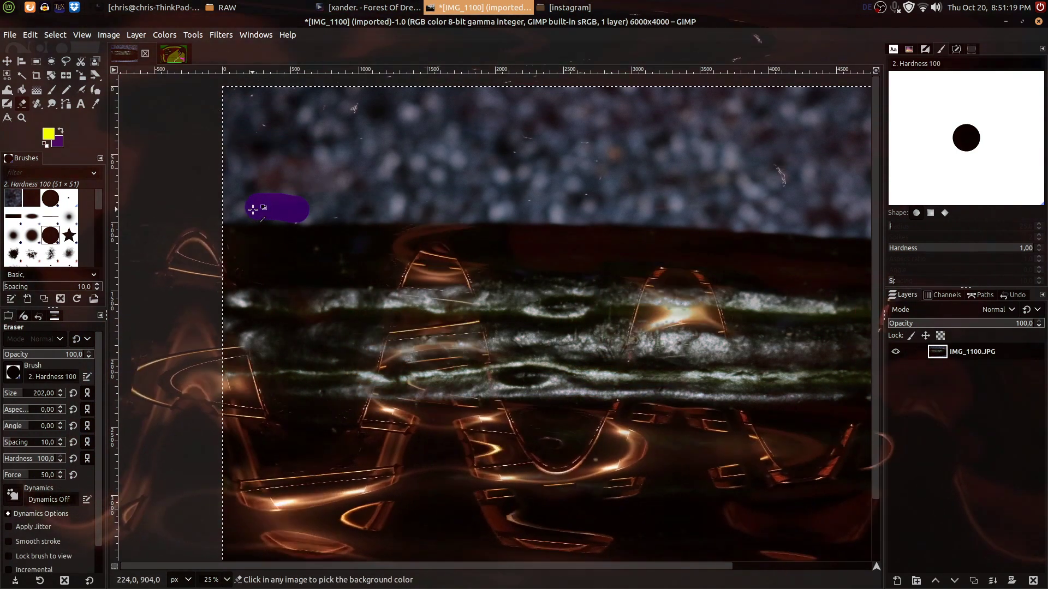
{"action": "key", "text": "ctrl+z"}
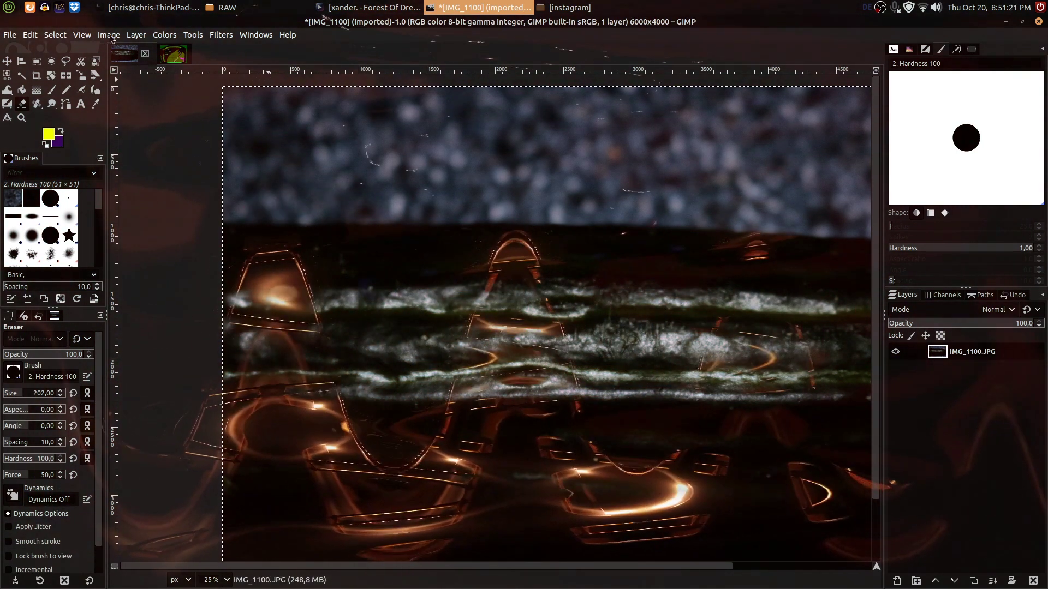
{"action": "left_click", "coordinate": [136, 35]}
{"action": "mouse_move", "coordinate": [217, 162]}
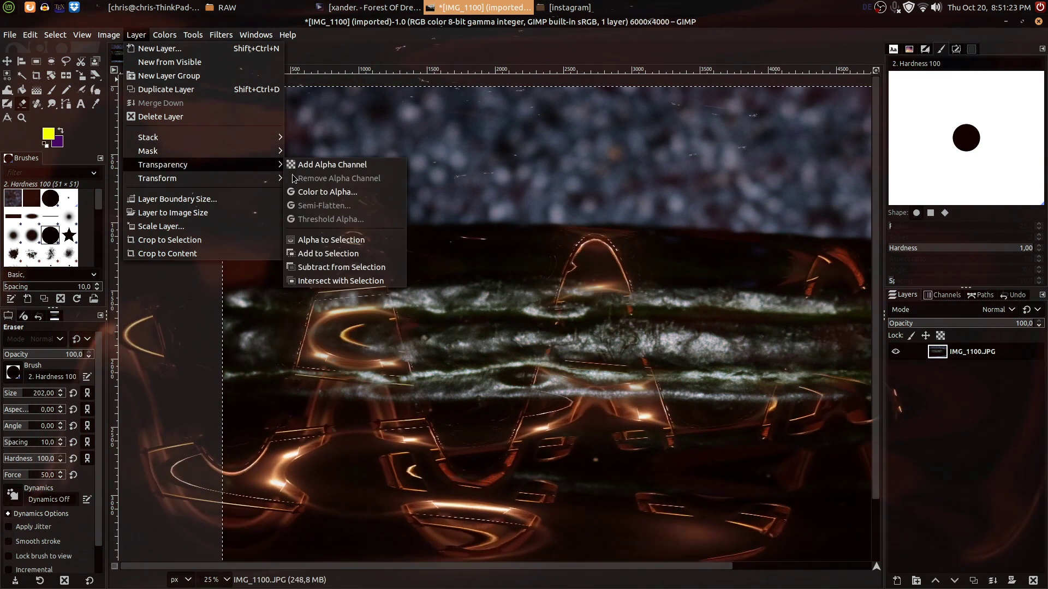
{"action": "left_click", "coordinate": [330, 164]}
Erase a strip of speckled background along the dark object's upper edge across the full image width, enlarging the Eraser to size 408.
{"action": "scroll", "coordinate": [270, 214], "scroll_direction": "up", "scroll_amount": 2}
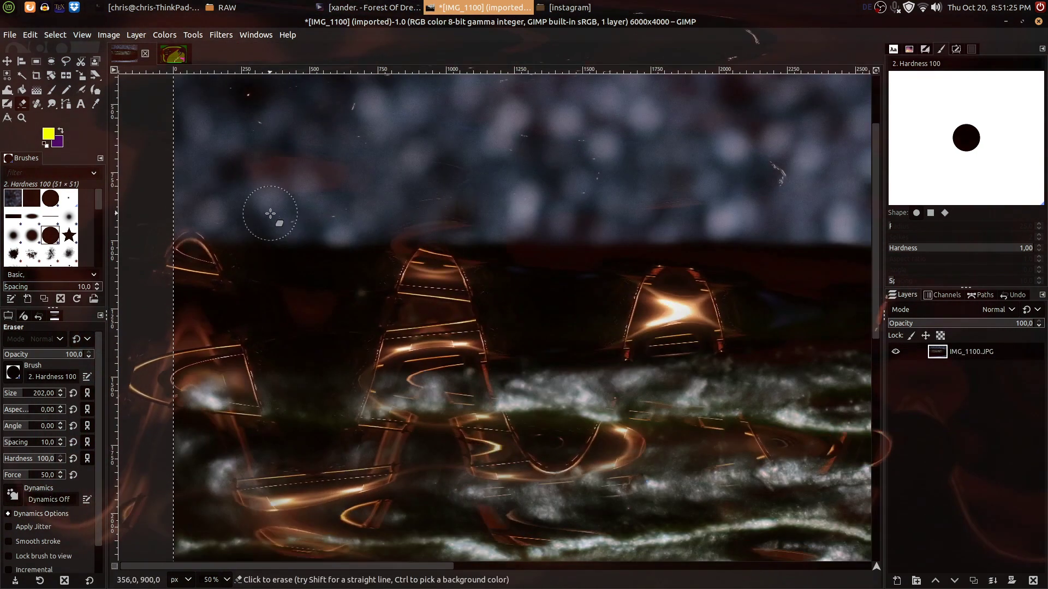
{"action": "mouse_move", "coordinate": [270, 213]}
{"action": "left_mouse_down"}
{"action": "mouse_move", "coordinate": [183, 215]}
{"action": "mouse_move", "coordinate": [434, 222]}
{"action": "left_mouse_up"}
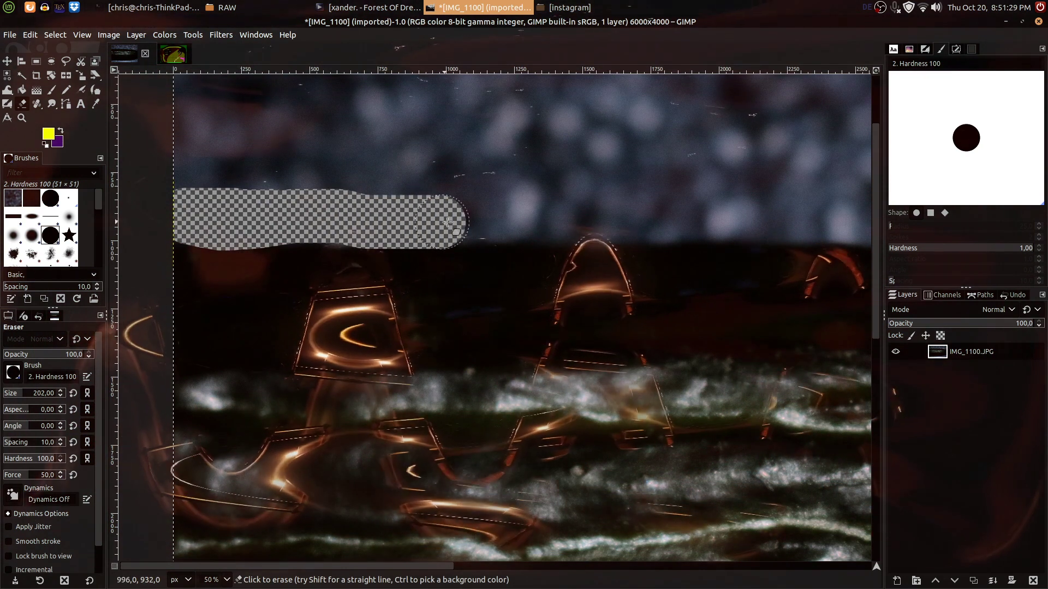
{"action": "scroll", "coordinate": [434, 222], "scroll_direction": "down", "scroll_amount": 4}
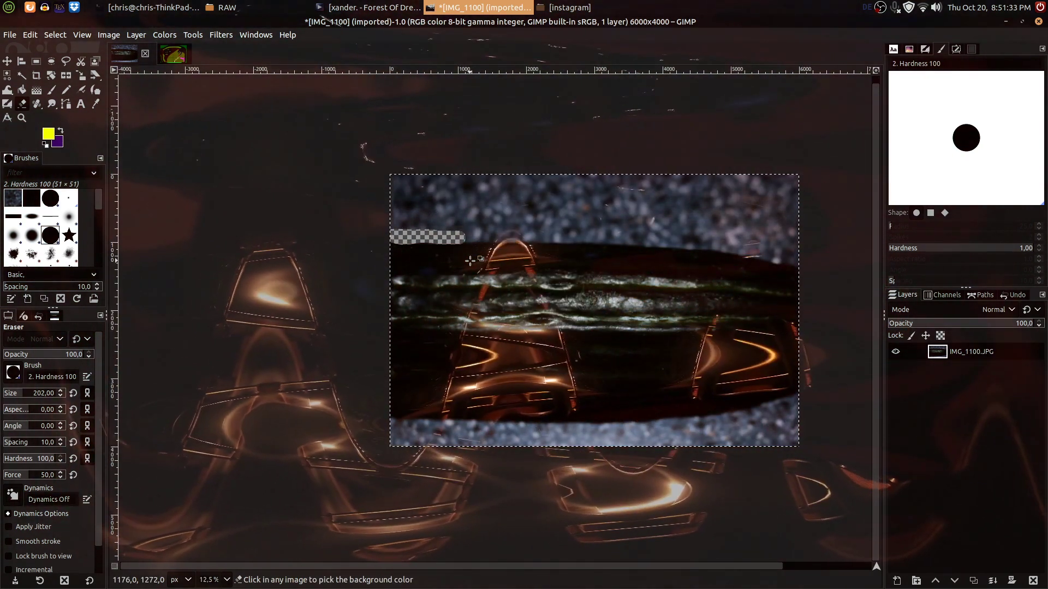
{"action": "scroll", "coordinate": [533, 226], "scroll_direction": "up", "scroll_amount": 2}
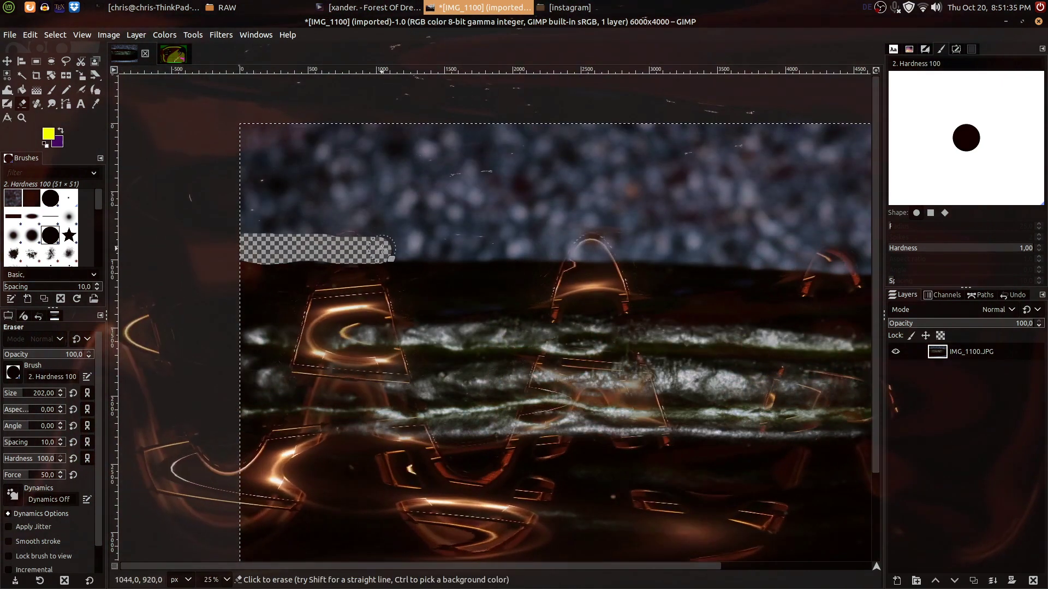
{"action": "left_click", "coordinate": [33, 391]}
{"action": "mouse_move", "coordinate": [376, 235]}
{"action": "left_mouse_down"}
{"action": "mouse_move", "coordinate": [754, 245]}
{"action": "mouse_move", "coordinate": [327, 259]}
{"action": "left_mouse_up"}
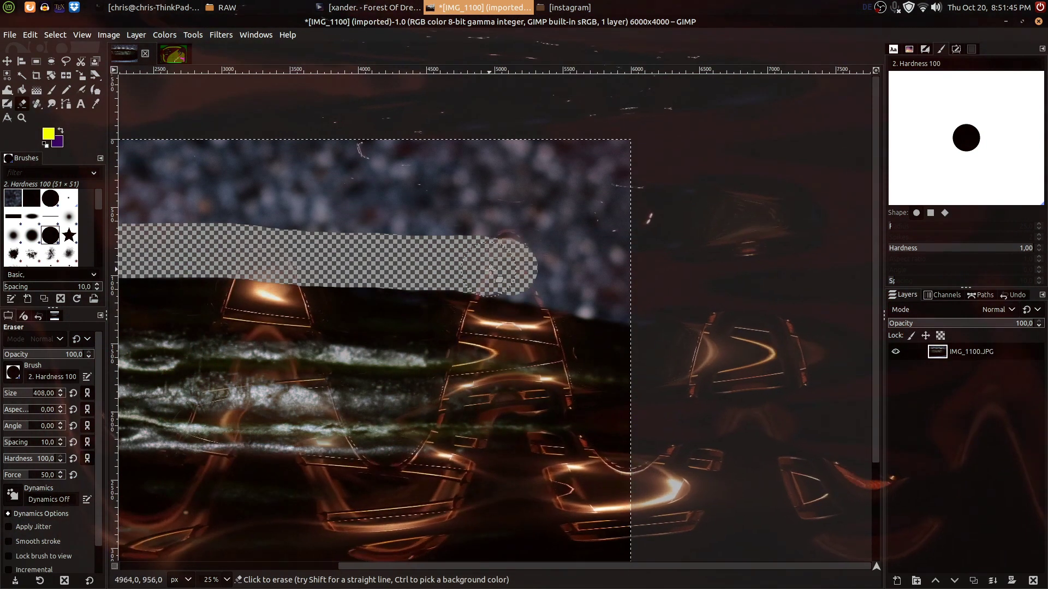
{"action": "left_click_drag", "start_coordinate": [485, 269], "coordinate": [601, 287]}
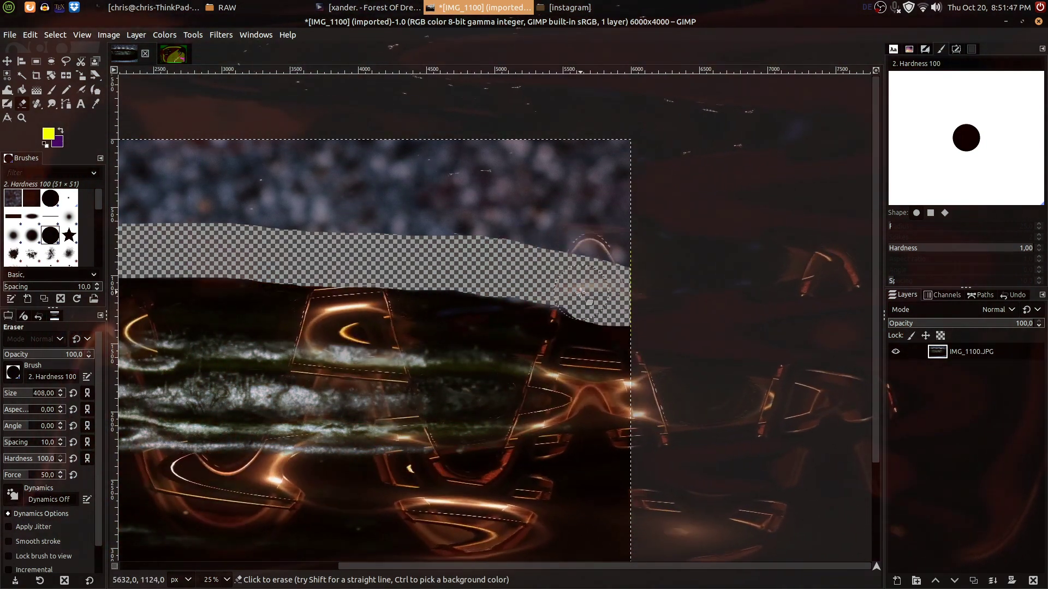
Erase the speckled background below the dark object, following its curved lower edge to the image's right border.
{"action": "scroll", "coordinate": [348, 291], "scroll_direction": "down", "scroll_amount": 5}
{"action": "scroll", "coordinate": [348, 290], "scroll_direction": "left", "scroll_amount": 10}
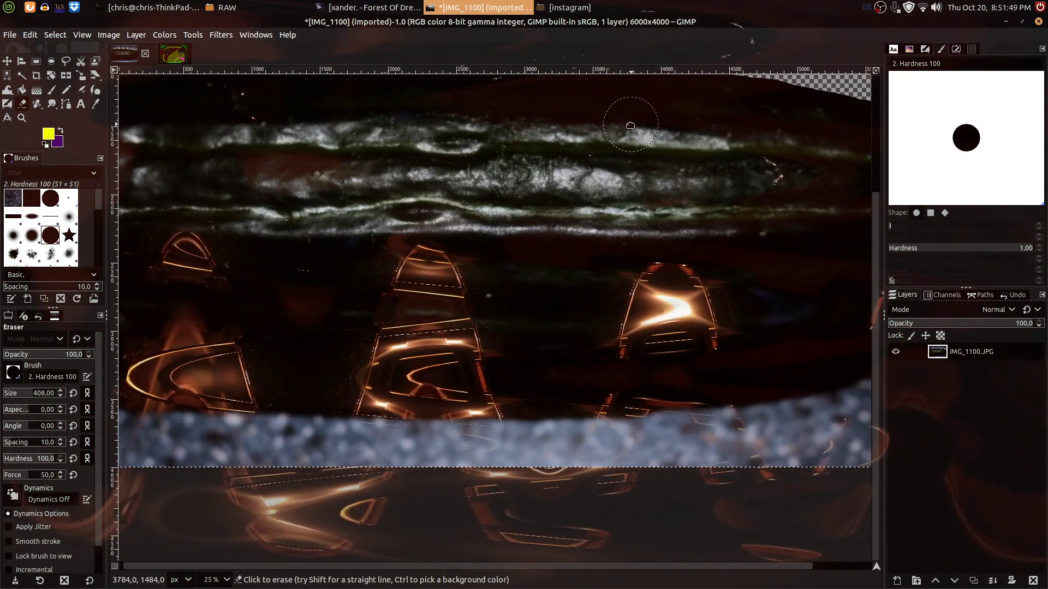
{"action": "left_click_drag", "start_coordinate": [408, 356], "coordinate": [772, 366]}
{"action": "left_click_drag", "start_coordinate": [764, 366], "coordinate": [272, 353]}
{"action": "mouse_move", "coordinate": [352, 357]}
{"action": "left_mouse_down"}
{"action": "mouse_move", "coordinate": [490, 349]}
{"action": "mouse_move", "coordinate": [760, 291]}
{"action": "mouse_move", "coordinate": [752, 278]}
{"action": "mouse_move", "coordinate": [601, 332]}
{"action": "left_mouse_up"}
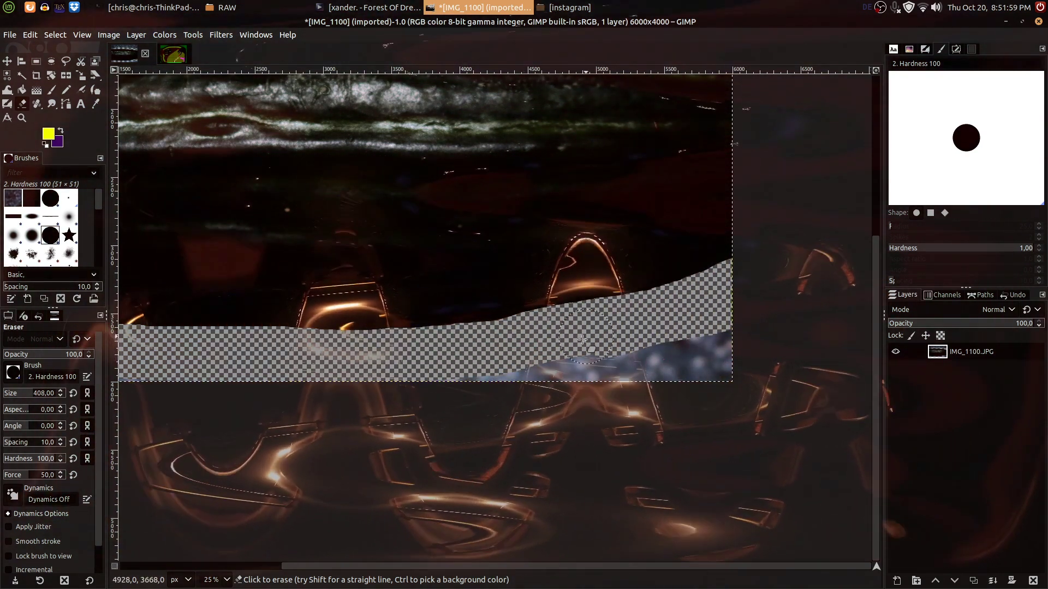
Set the Eraser size to 471 and erase all remaining speckled background above the object.
{"action": "scroll", "coordinate": [601, 332], "scroll_direction": "down", "scroll_amount": 3}
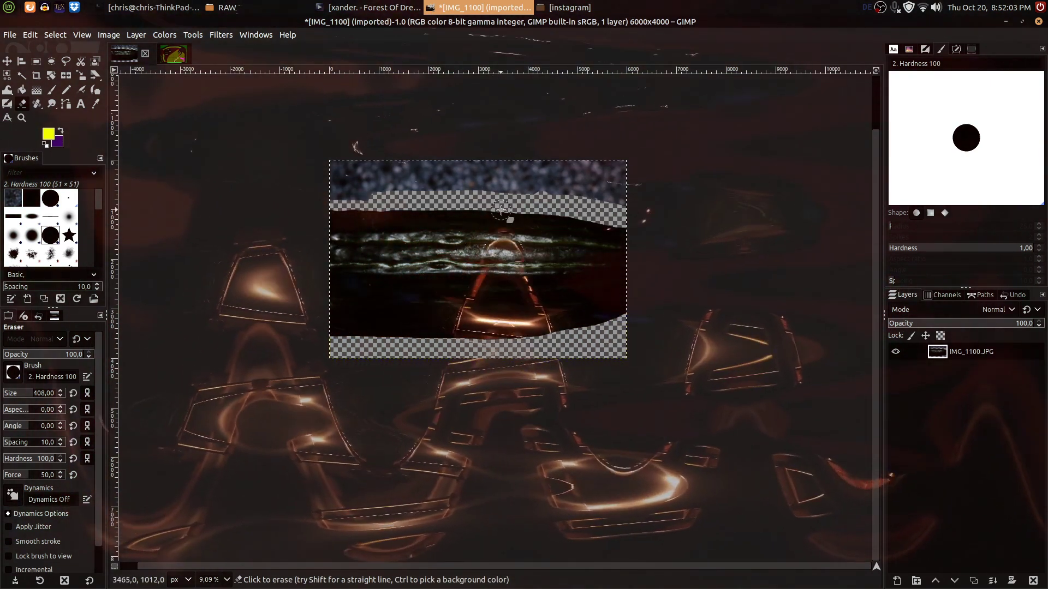
{"action": "left_click_drag", "start_coordinate": [502, 212], "coordinate": [528, 292]}
{"action": "left_click", "coordinate": [34, 392]}
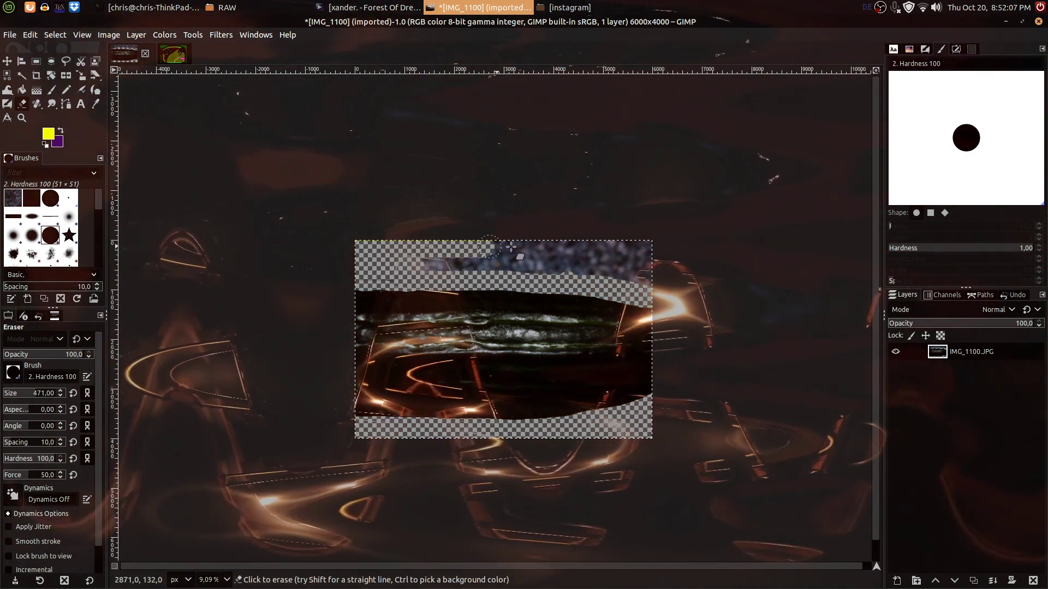
{"action": "mouse_move", "coordinate": [454, 277]}
{"action": "left_mouse_down"}
{"action": "mouse_move", "coordinate": [480, 265]}
{"action": "mouse_move", "coordinate": [593, 266]}
{"action": "left_mouse_up"}
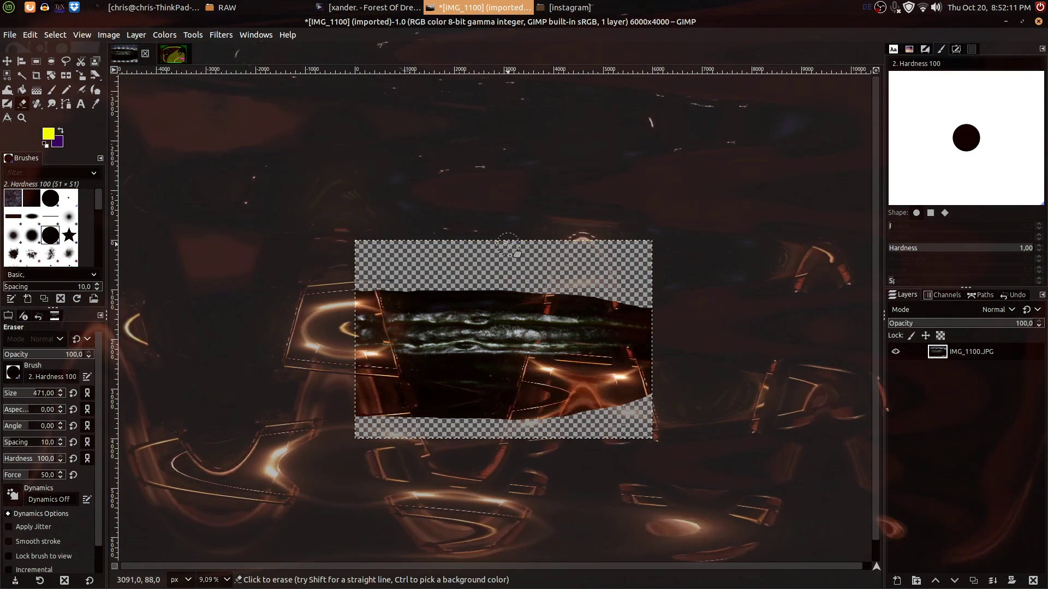
Copy the cut-out object and paste it into the IMG_1111 image as a new layer.
{"action": "scroll", "coordinate": [393, 283], "scroll_direction": "up", "scroll_amount": 4}
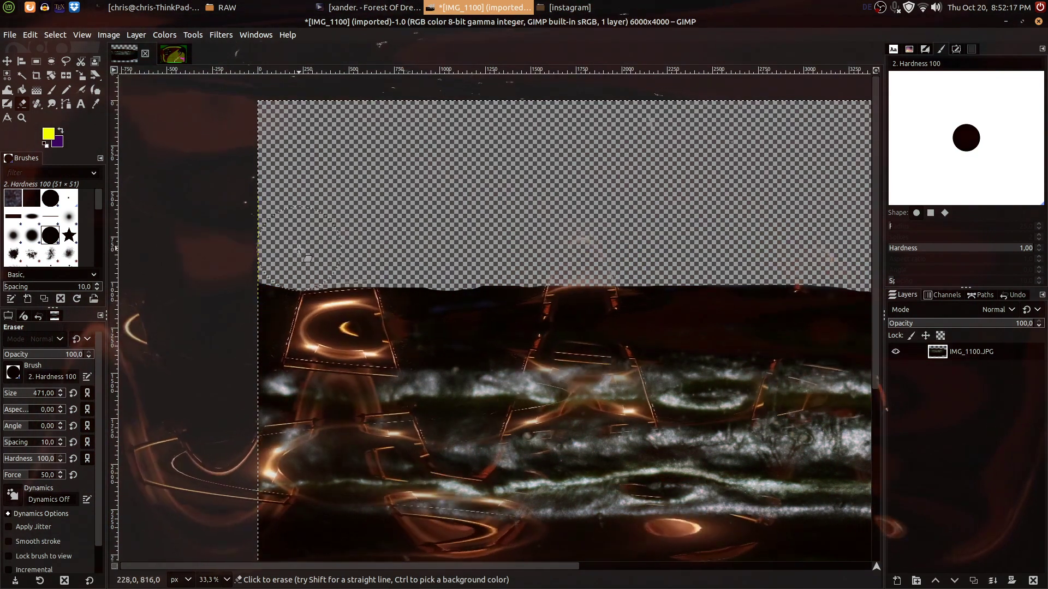
{"action": "scroll", "coordinate": [415, 330], "scroll_direction": "down", "scroll_amount": 3}
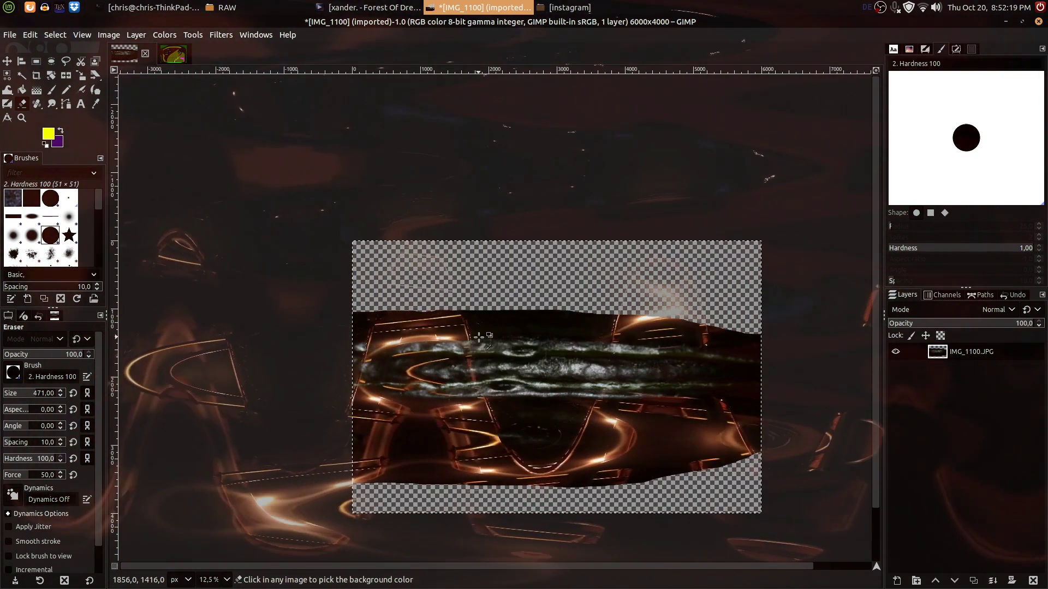
{"action": "key", "text": "ctrl+c"}
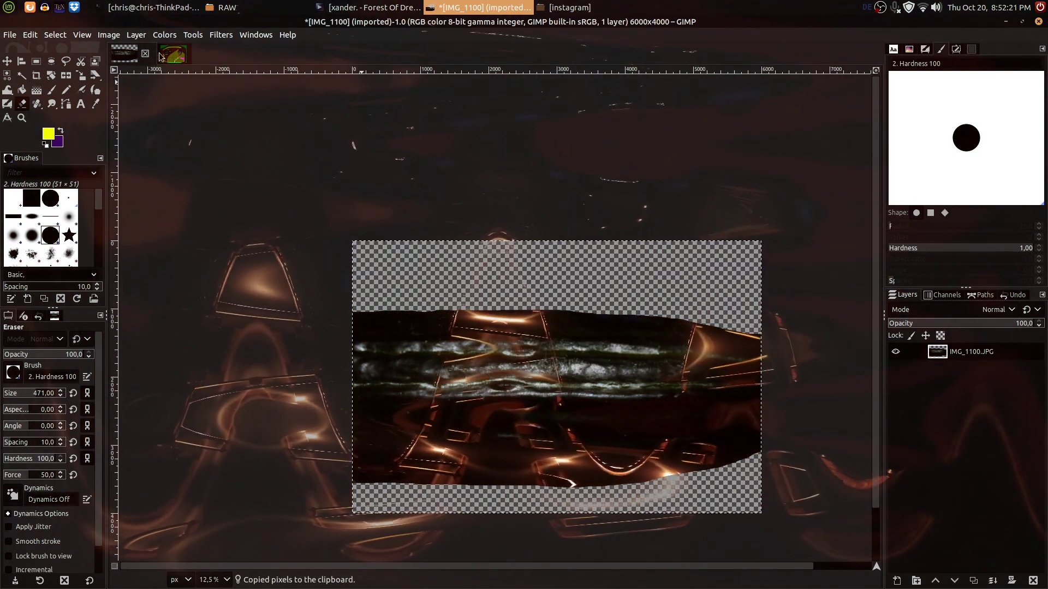
{"action": "left_click", "coordinate": [173, 53]}
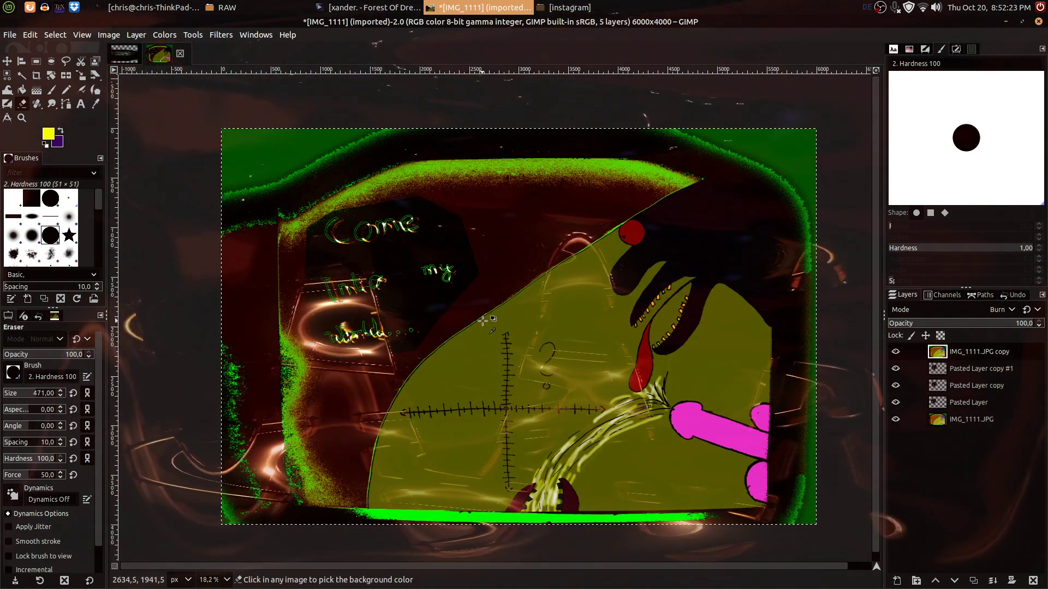
{"action": "key", "text": "ctrl+v"}
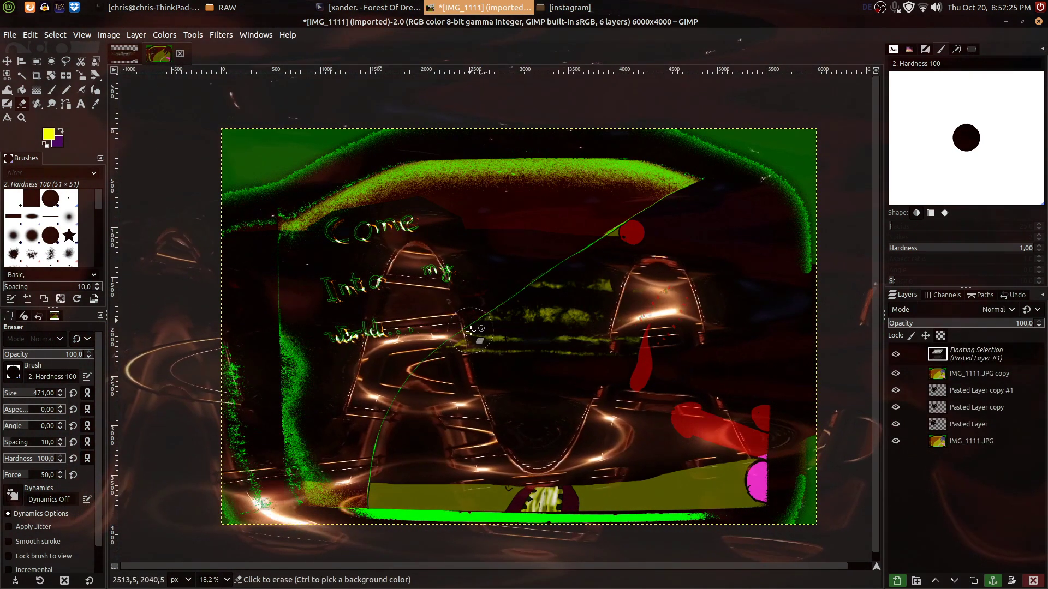
{"action": "left_click", "coordinate": [897, 582]}
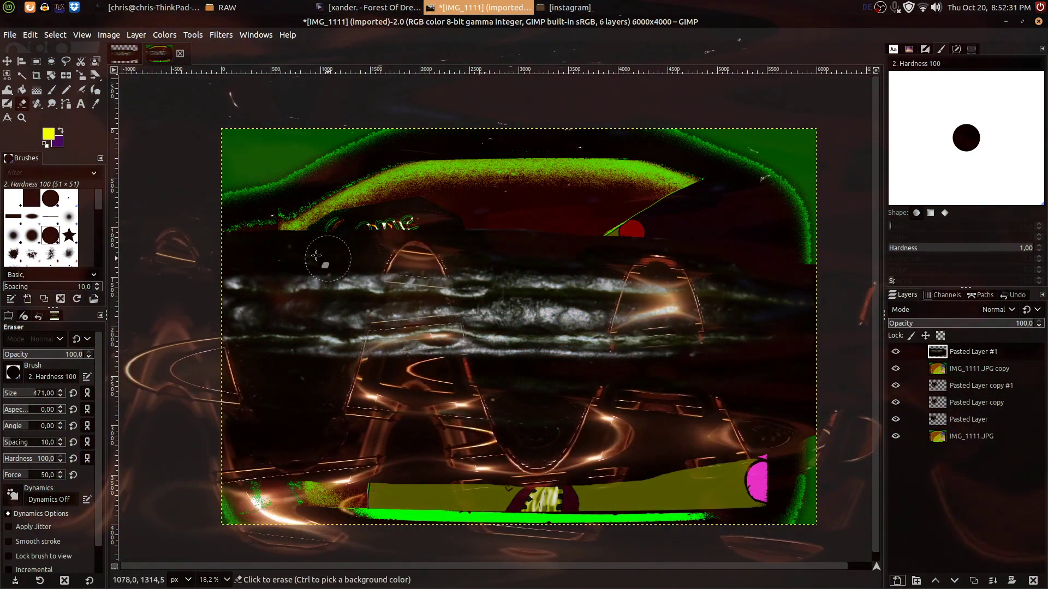
Scale the pasted cut-out layer to about 3217 × 2145 px and position it over the picture's center-right area.
{"action": "left_click", "coordinate": [80, 74]}
{"action": "left_click", "coordinate": [239, 136]}
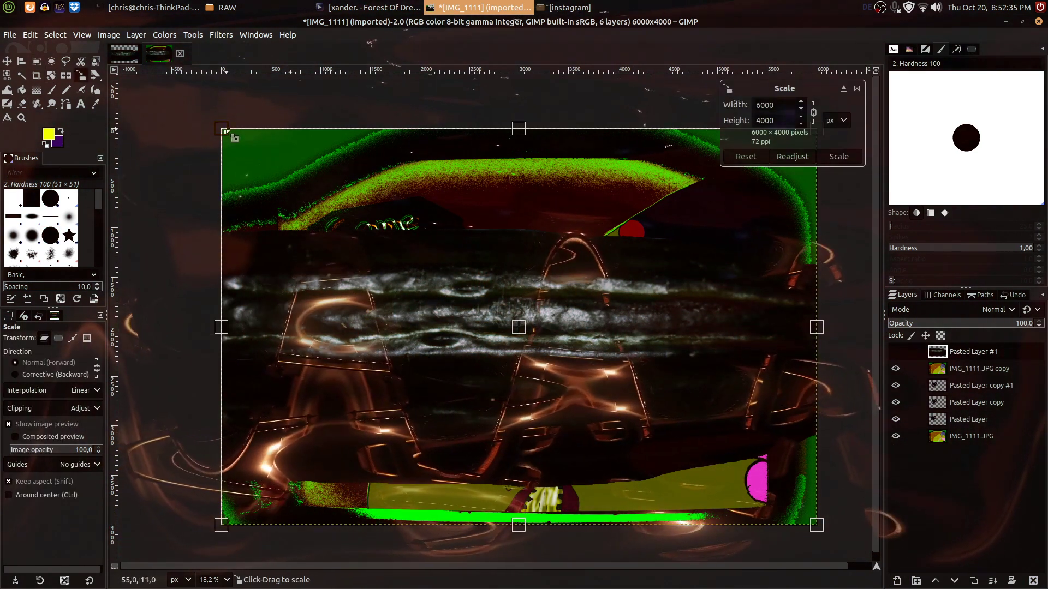
{"action": "left_click_drag", "start_coordinate": [239, 136], "coordinate": [585, 449]}
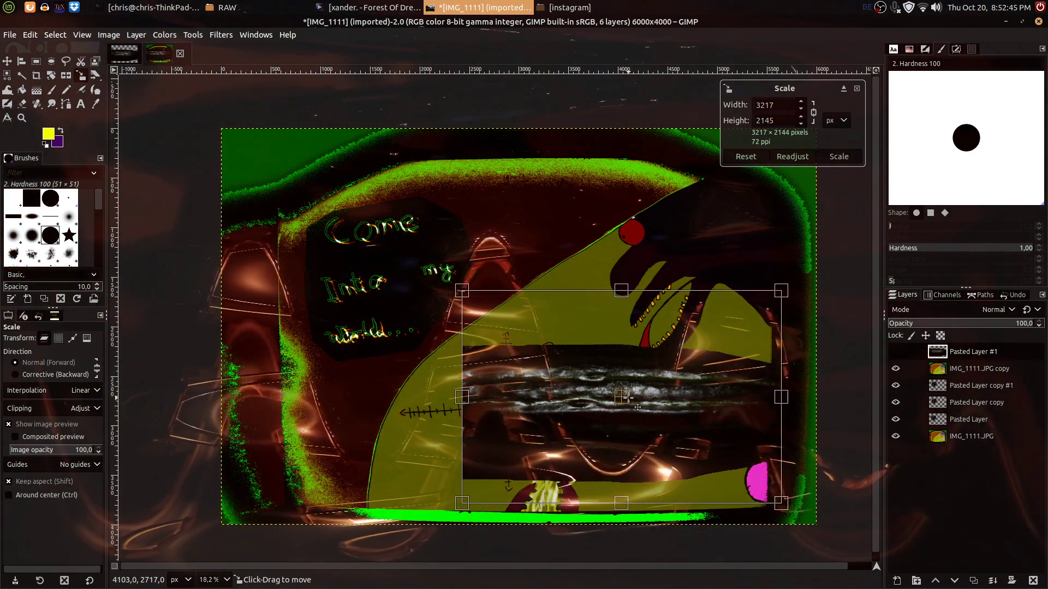
{"action": "left_click_drag", "start_coordinate": [613, 381], "coordinate": [592, 341]}
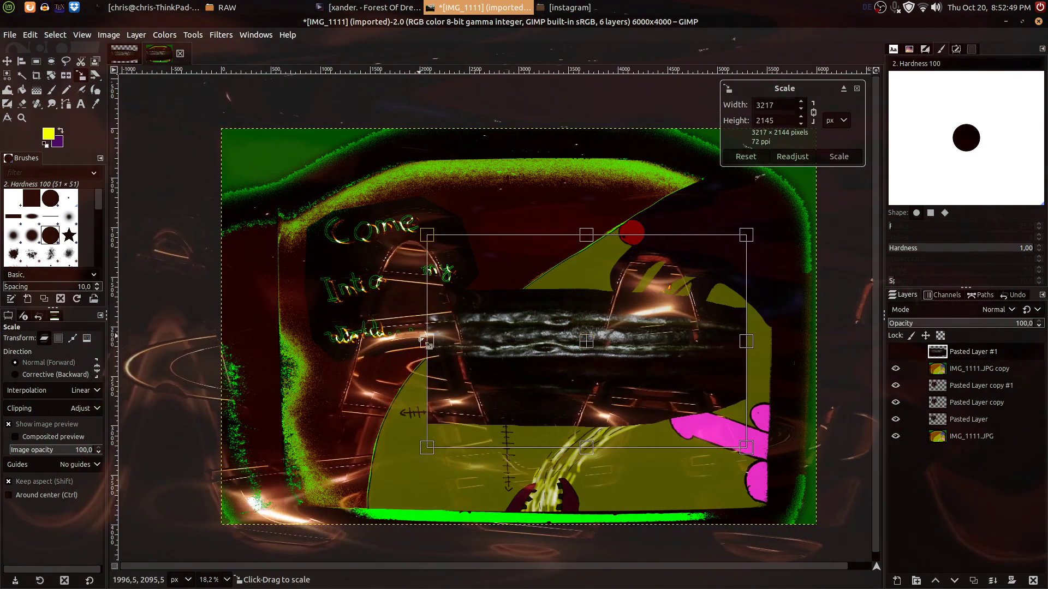
{"action": "key", "text": "Return"}
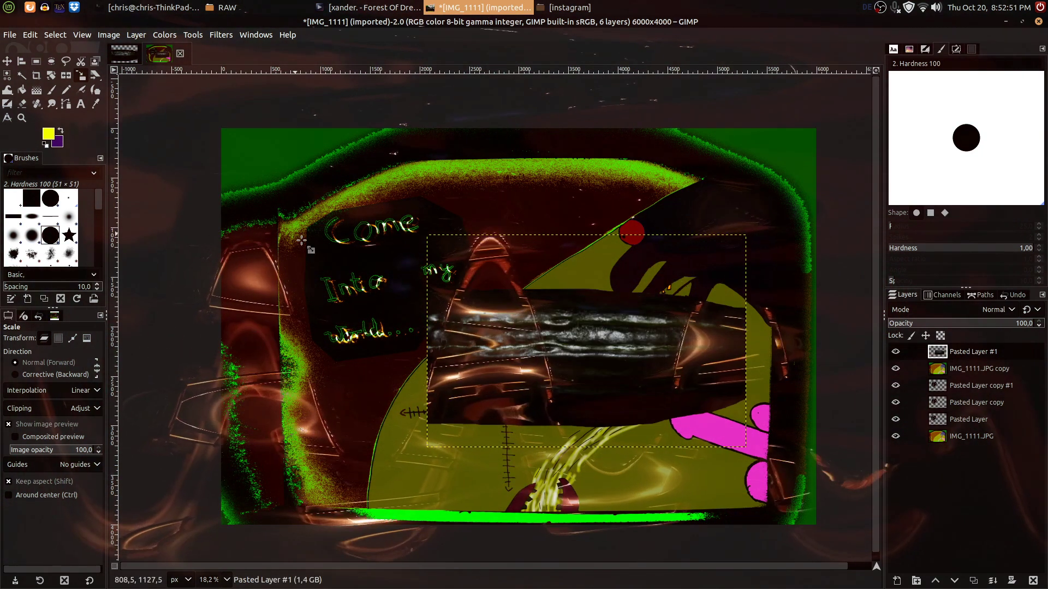
Rotate the cut-out so it rises steeply from lower left to upper right and move it down over the picture's bottom edge.
{"action": "left_click", "coordinate": [55, 76]}
{"action": "left_click", "coordinate": [56, 75]}
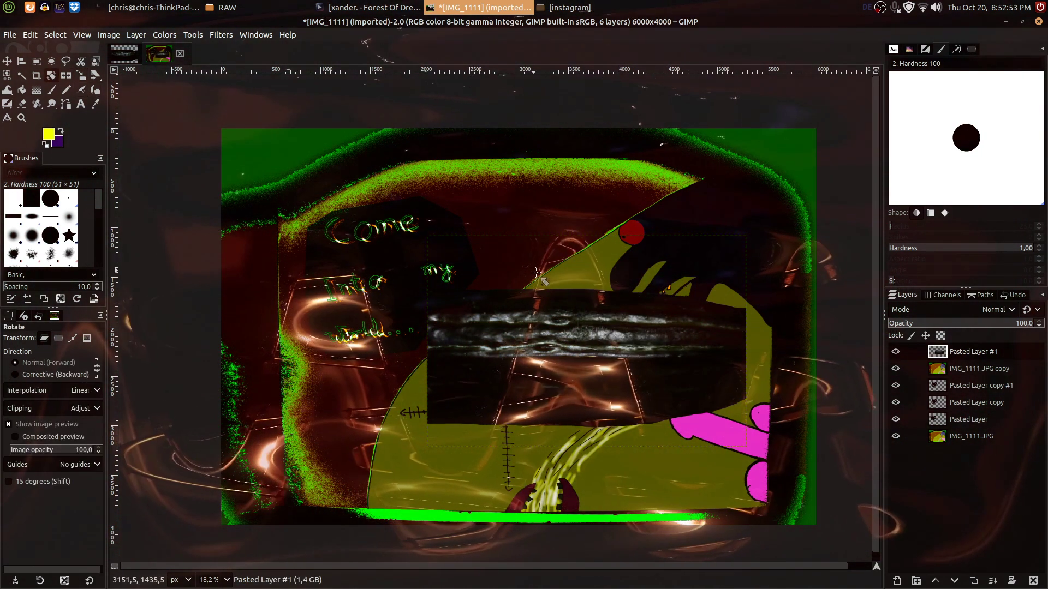
{"action": "left_click_drag", "start_coordinate": [432, 326], "coordinate": [567, 412]}
{"action": "left_click", "coordinate": [835, 173]}
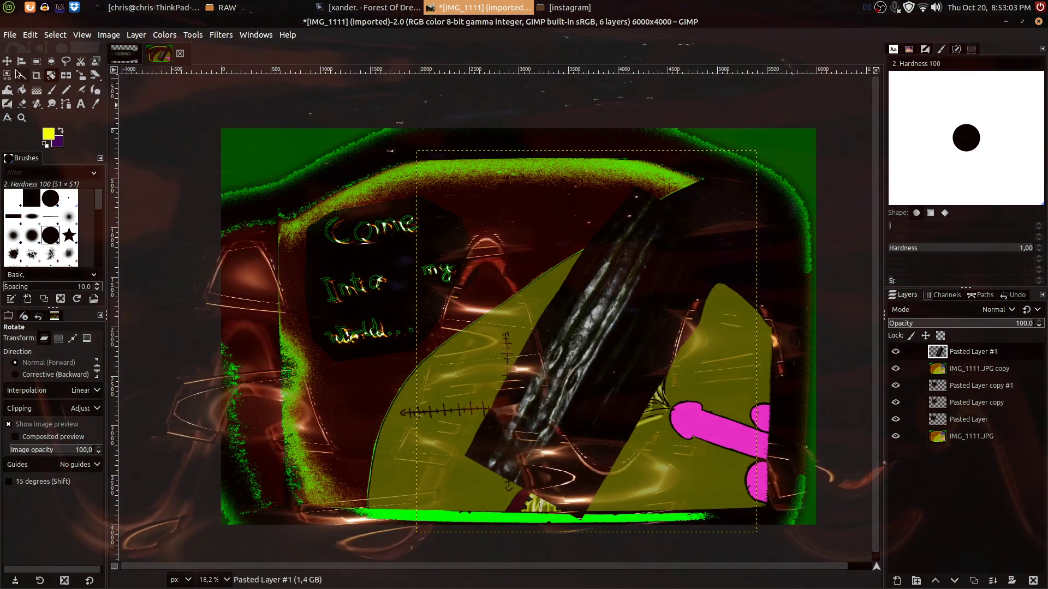
{"action": "key", "text": "m"}
{"action": "left_click_drag", "start_coordinate": [599, 365], "coordinate": [618, 482]}
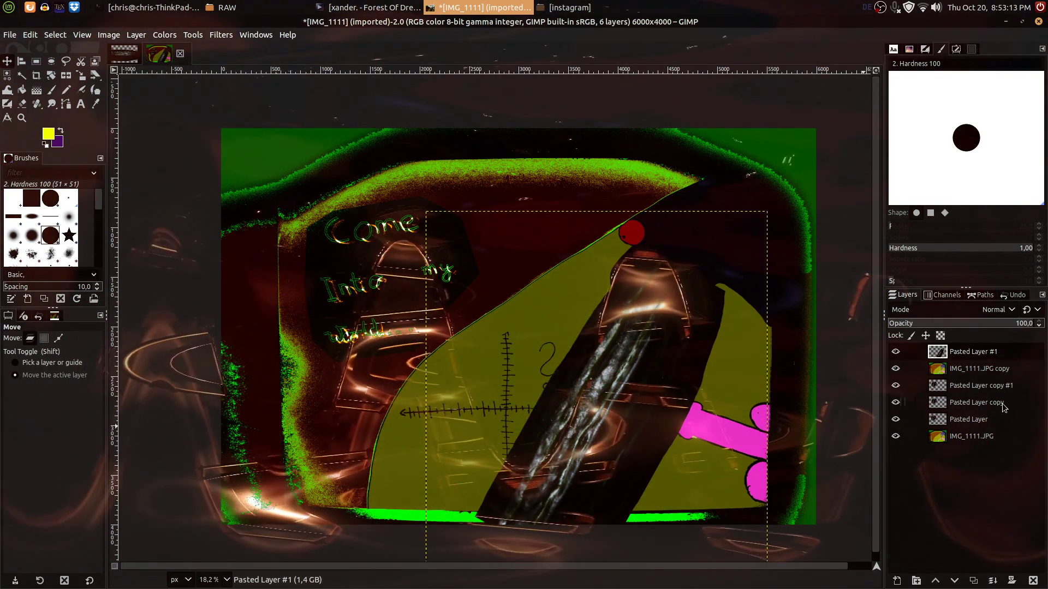
Try the Dodge and Burn blend modes on Pasted Layer #1.
{"action": "scroll", "coordinate": [995, 313], "scroll_direction": "down", "scroll_amount": 2}
{"action": "scroll", "coordinate": [997, 316], "scroll_direction": "down", "scroll_amount": 7}
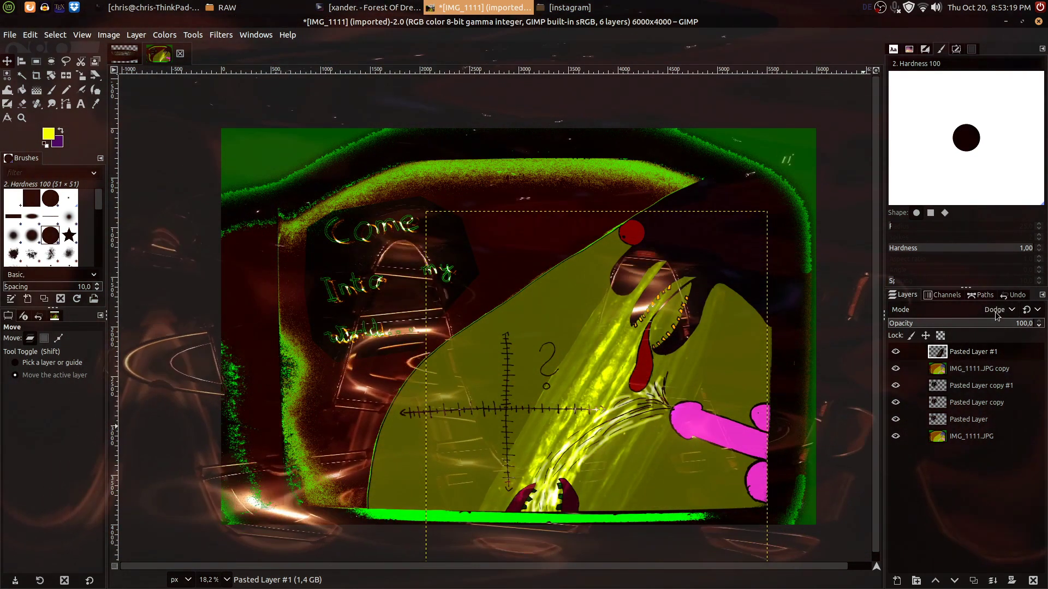
{"action": "scroll", "coordinate": [996, 315], "scroll_direction": "down", "scroll_amount": 2}
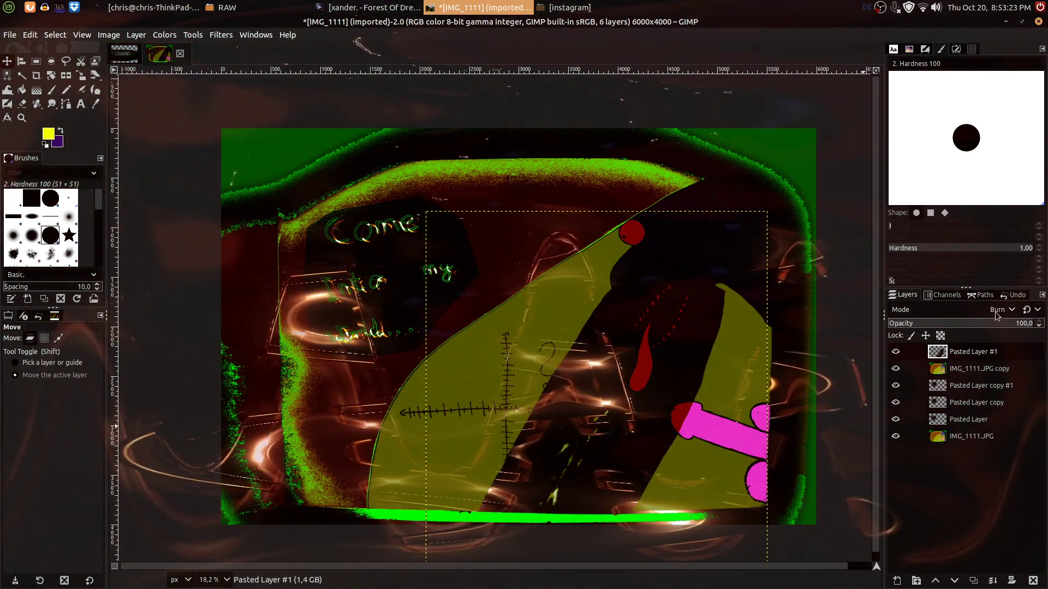
Move Pasted Layer #1 below the IMG_1111.JPG copy layer and set its blend mode to Soft light.
{"action": "left_click_drag", "start_coordinate": [976, 368], "coordinate": [983, 342]}
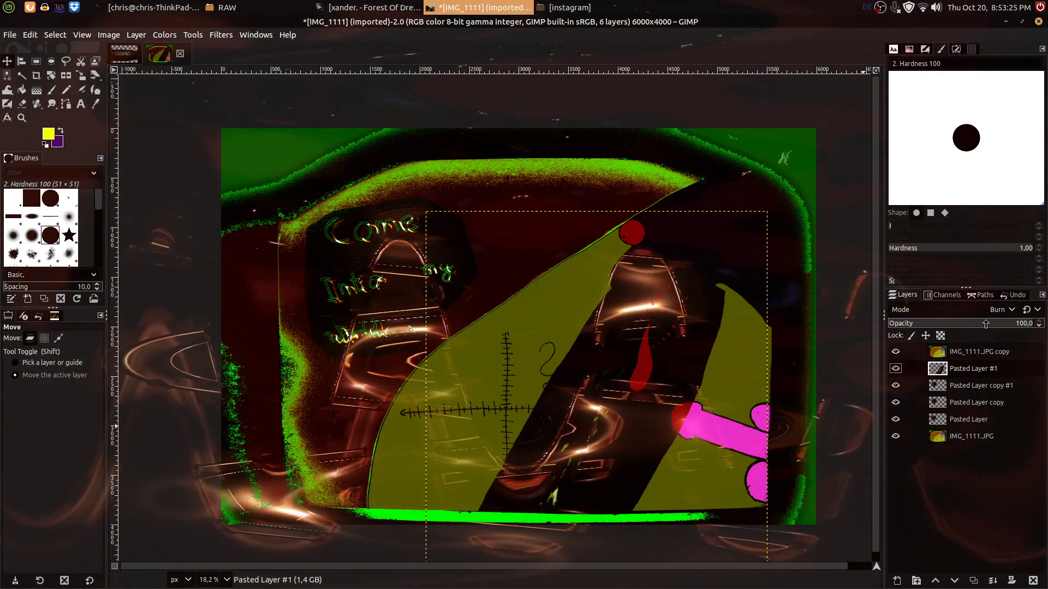
{"action": "scroll", "coordinate": [987, 316], "scroll_direction": "down", "scroll_amount": 3}
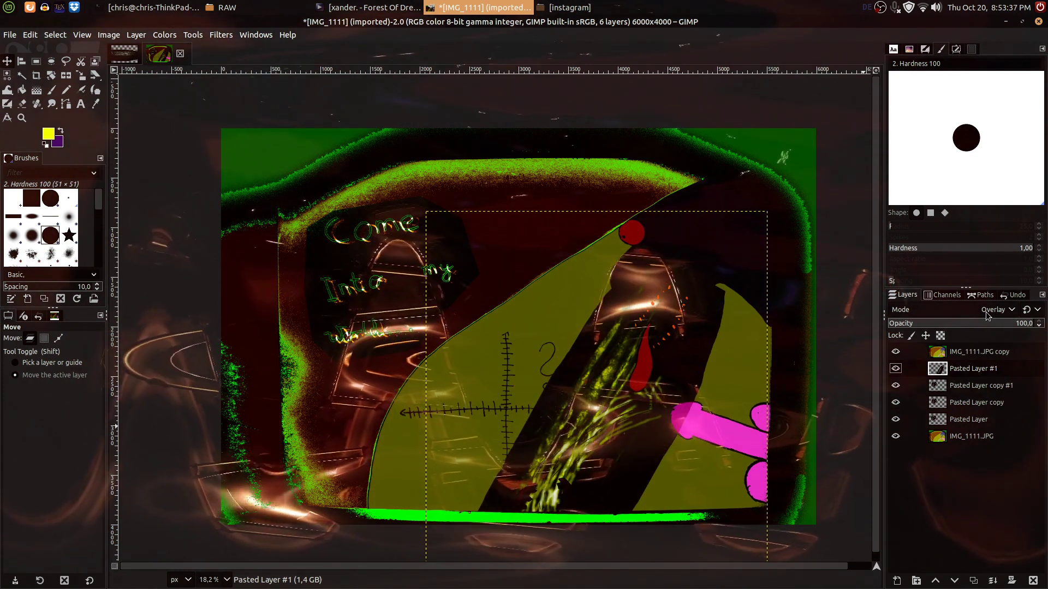
{"action": "scroll", "coordinate": [987, 315], "scroll_direction": "up", "scroll_amount": 1}
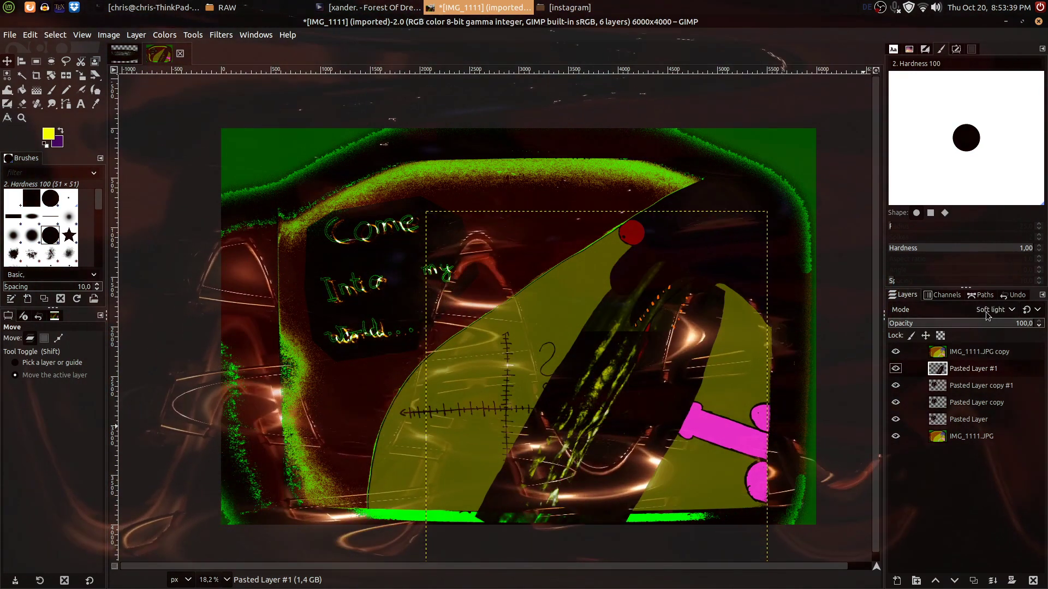
Duplicate Pasted Layer #1 and move the duplicate above the IMG_1111.JPG copy layer.
{"action": "left_click", "coordinate": [973, 581]}
{"action": "left_click_drag", "start_coordinate": [976, 369], "coordinate": [982, 353]}
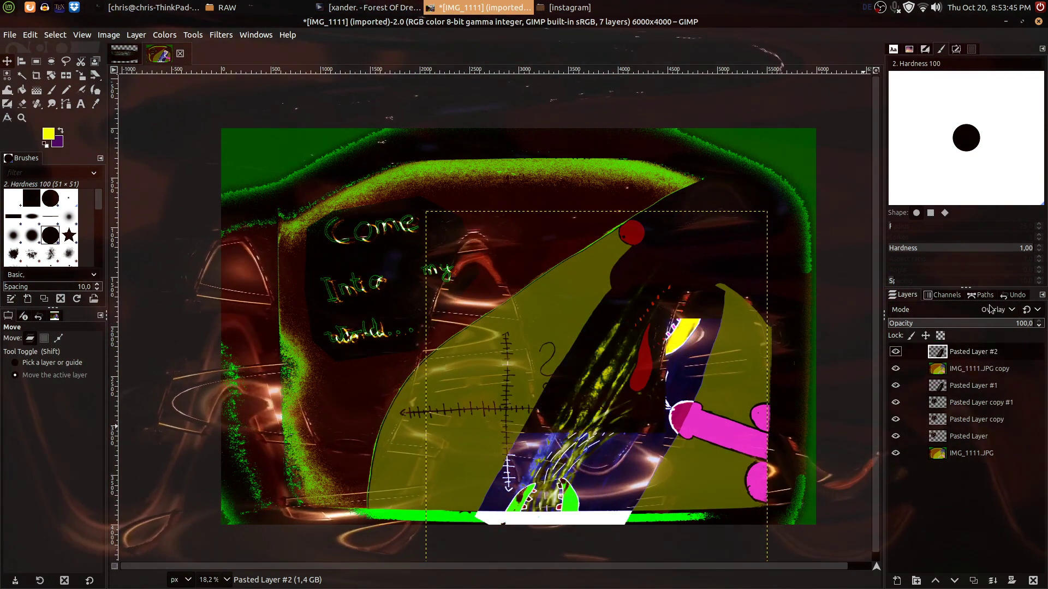
Try the Hard mix, Pin light, Grain extract and Linear burn blend modes on Pasted Layer #2.
{"action": "scroll", "coordinate": [990, 309], "scroll_direction": "down", "scroll_amount": 5}
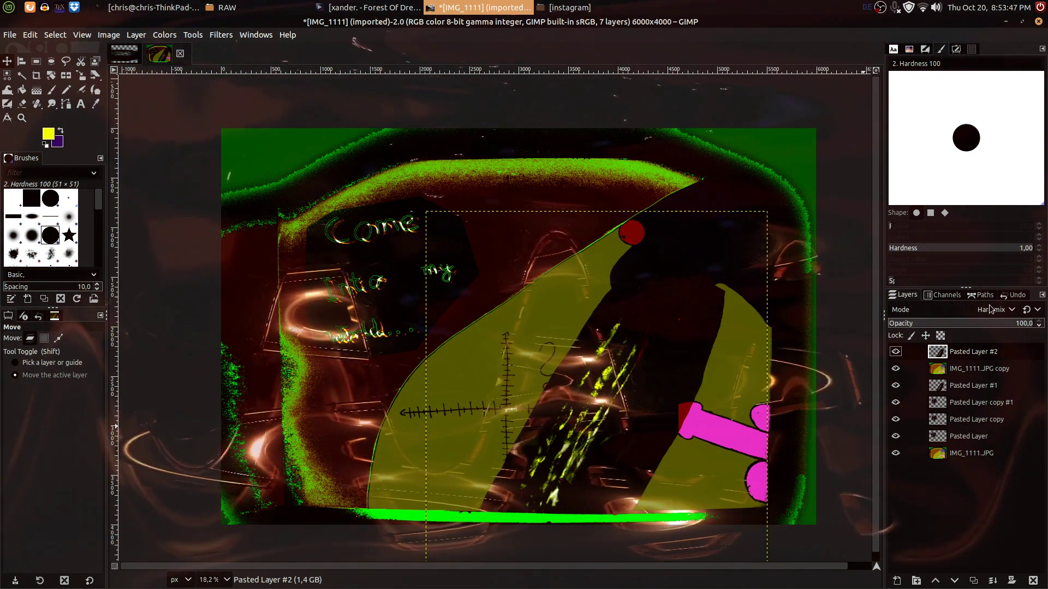
{"action": "scroll", "coordinate": [990, 309], "scroll_direction": "up", "scroll_amount": 1}
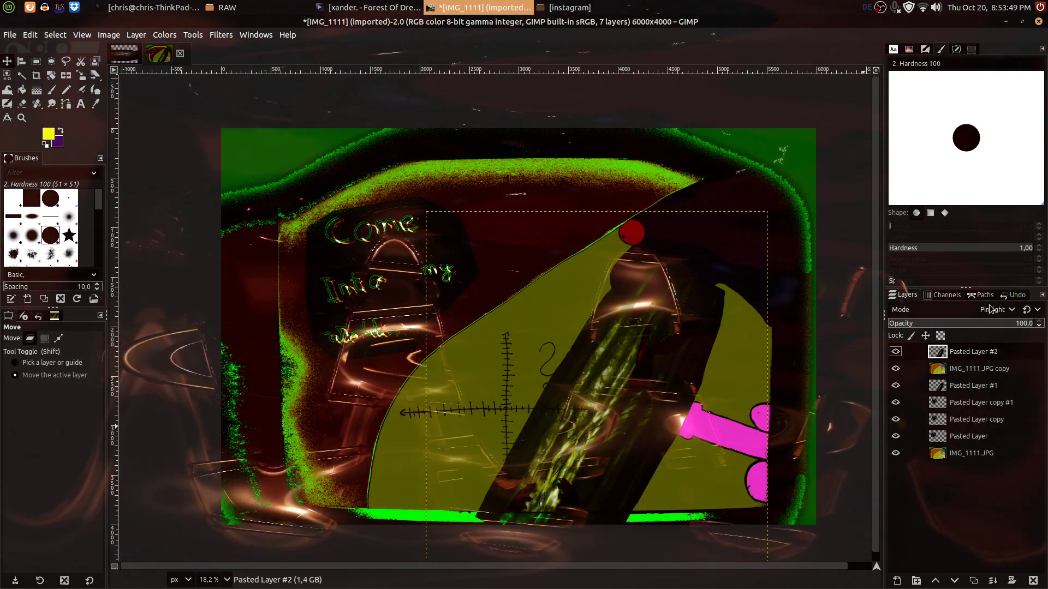
{"action": "scroll", "coordinate": [990, 309], "scroll_direction": "down", "scroll_amount": 3}
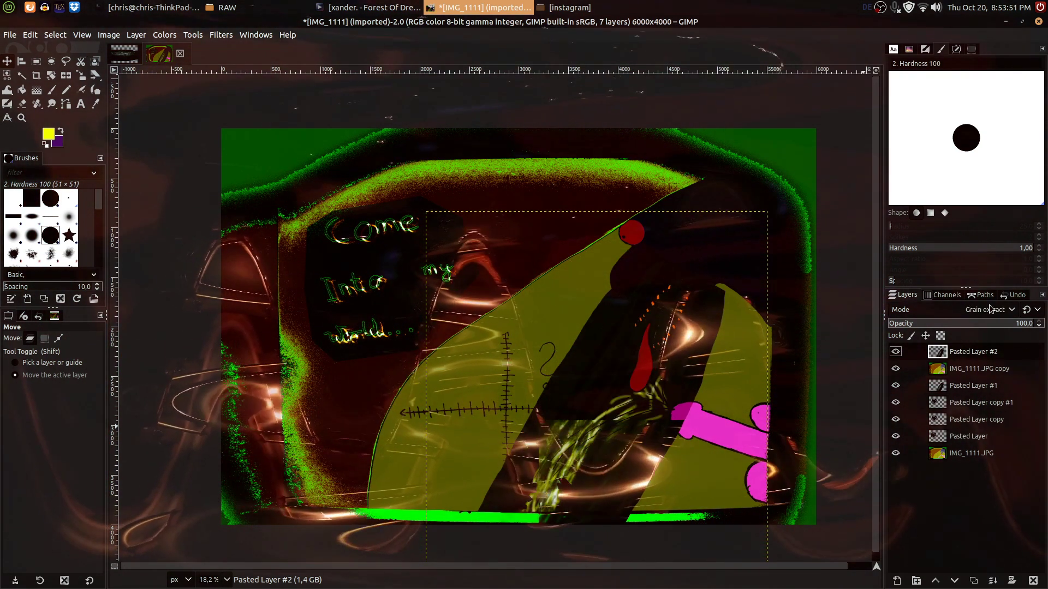
{"action": "scroll", "coordinate": [990, 310], "scroll_direction": "up", "scroll_amount": 5}
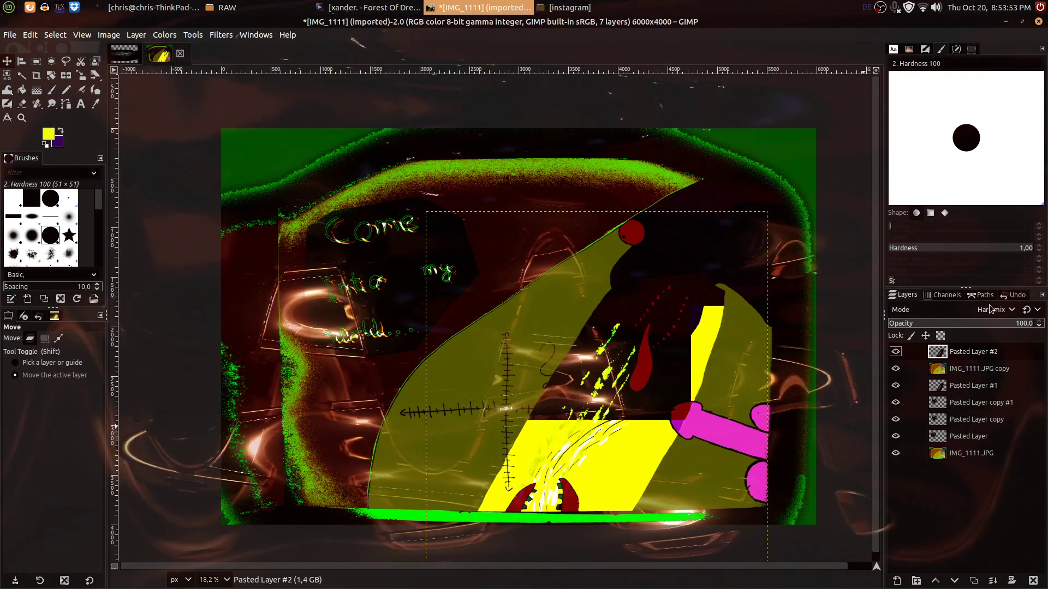
{"action": "scroll", "coordinate": [991, 309], "scroll_direction": "up", "scroll_amount": 3}
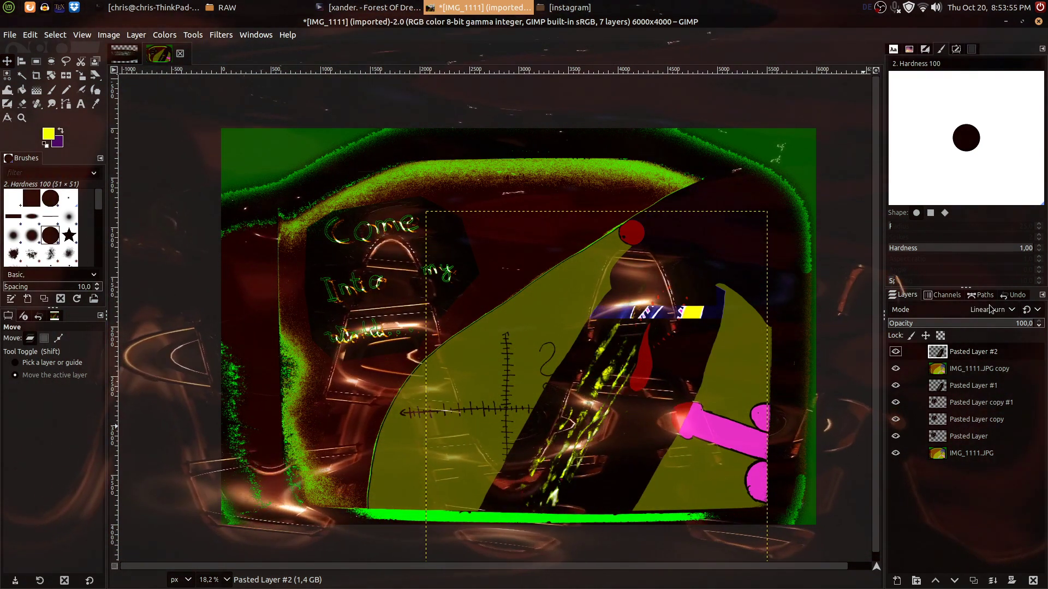
{"action": "scroll", "coordinate": [991, 310], "scroll_direction": "up", "scroll_amount": 1}
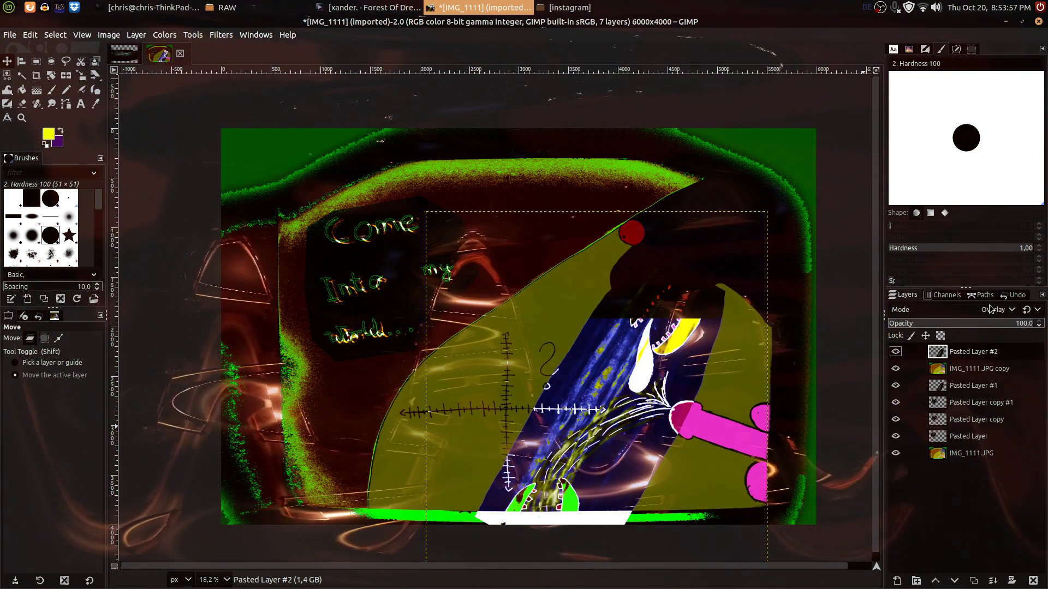
Lower the opacity of Pasted Layer #2 to 53.2.
{"action": "left_click", "coordinate": [968, 324]}
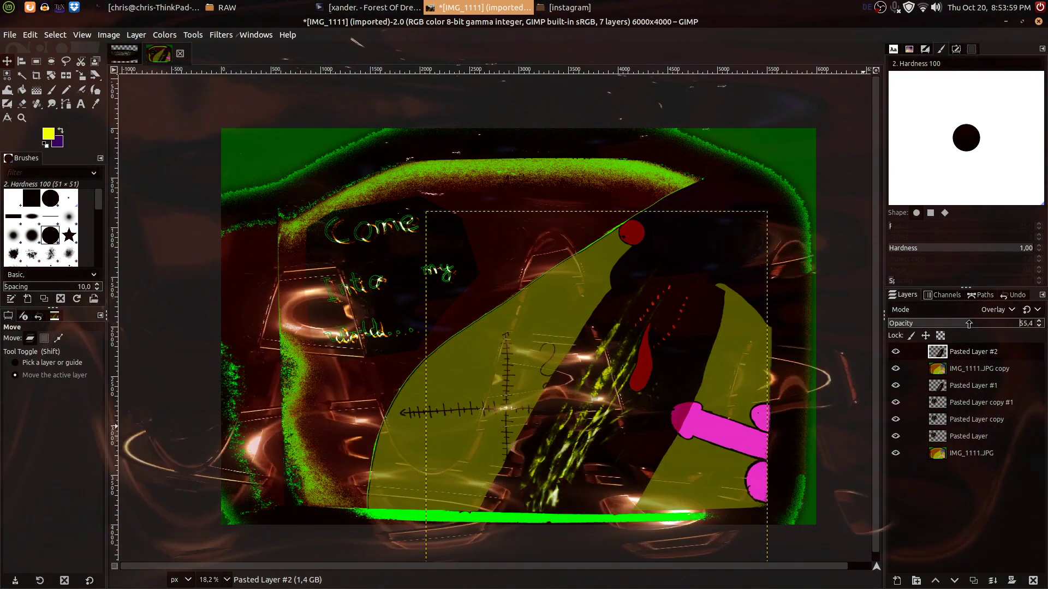
{"action": "mouse_move", "coordinate": [968, 324]}
{"action": "left_mouse_down"}
{"action": "mouse_move", "coordinate": [935, 324]}
{"action": "mouse_move", "coordinate": [954, 324]}
{"action": "left_mouse_up"}
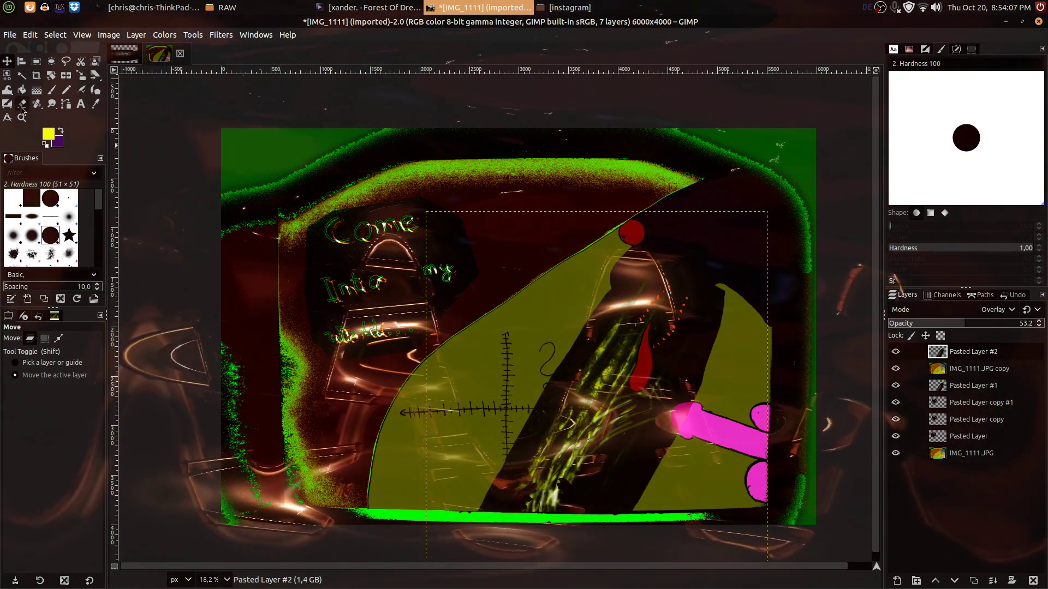
Erase parts of Pasted Layer #2 along the left row of orange teeth with the Hardness 100 brush at size 104.
{"action": "key", "text": "shift+e"}
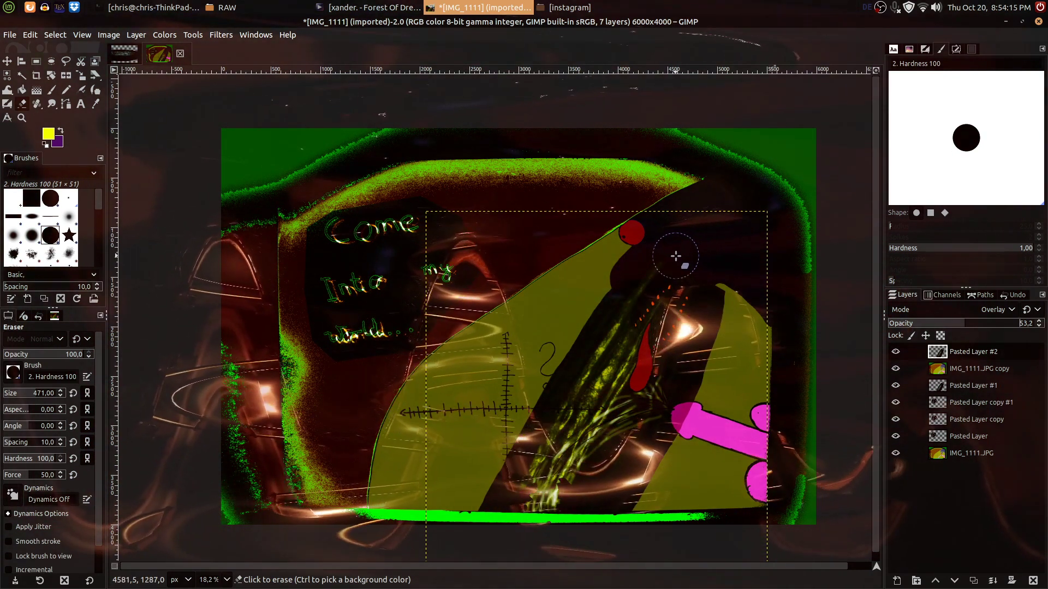
{"action": "scroll", "coordinate": [675, 255], "scroll_direction": "up", "scroll_amount": 4, "text": "ctrl"}
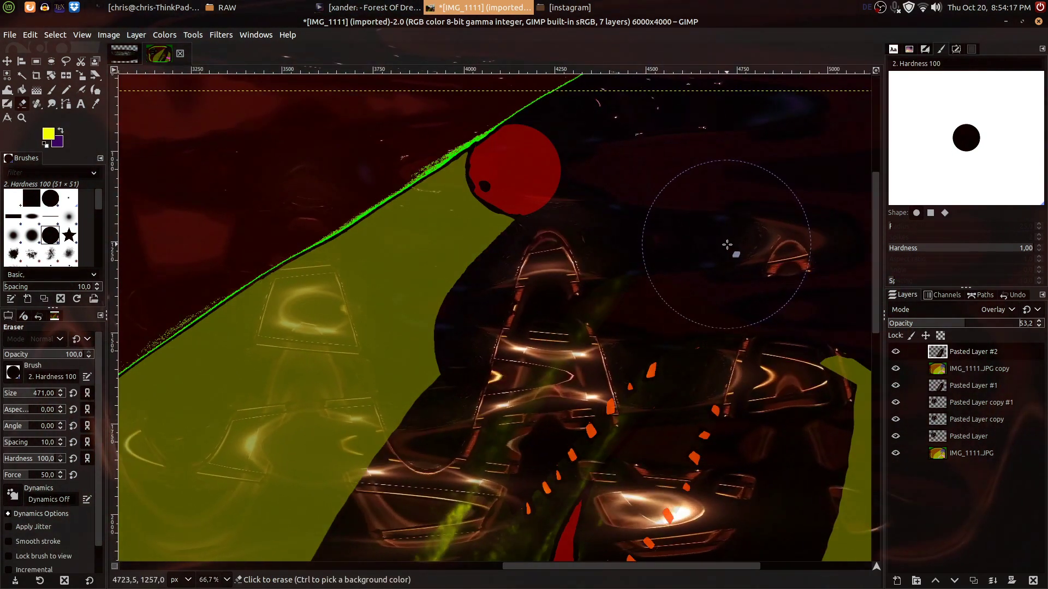
{"action": "scroll", "coordinate": [734, 247], "scroll_direction": "up", "scroll_amount": 3, "text": "ctrl"}
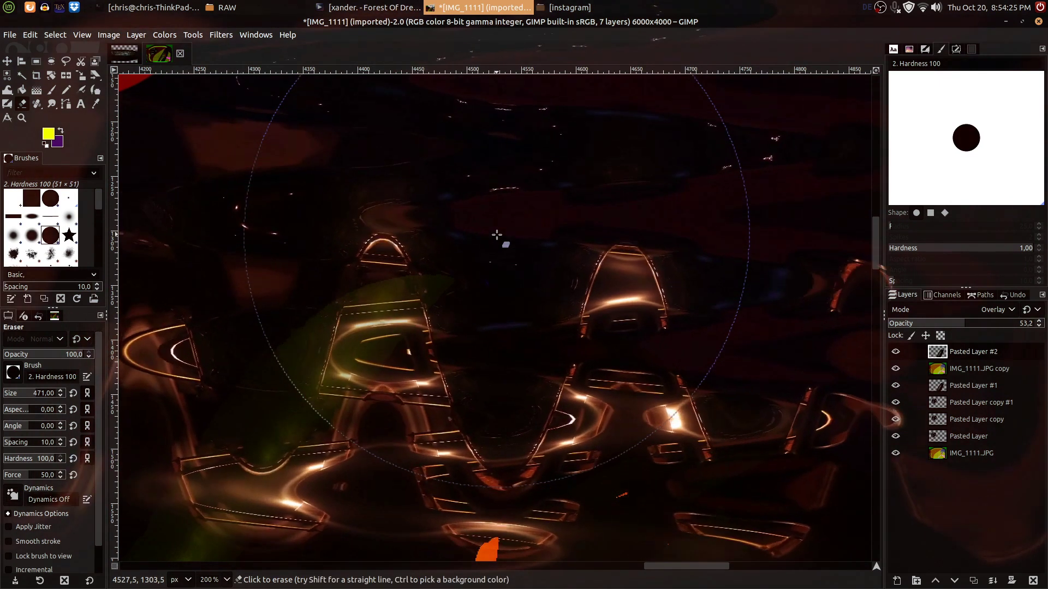
{"action": "left_click_drag", "start_coordinate": [475, 257], "coordinate": [537, 133]}
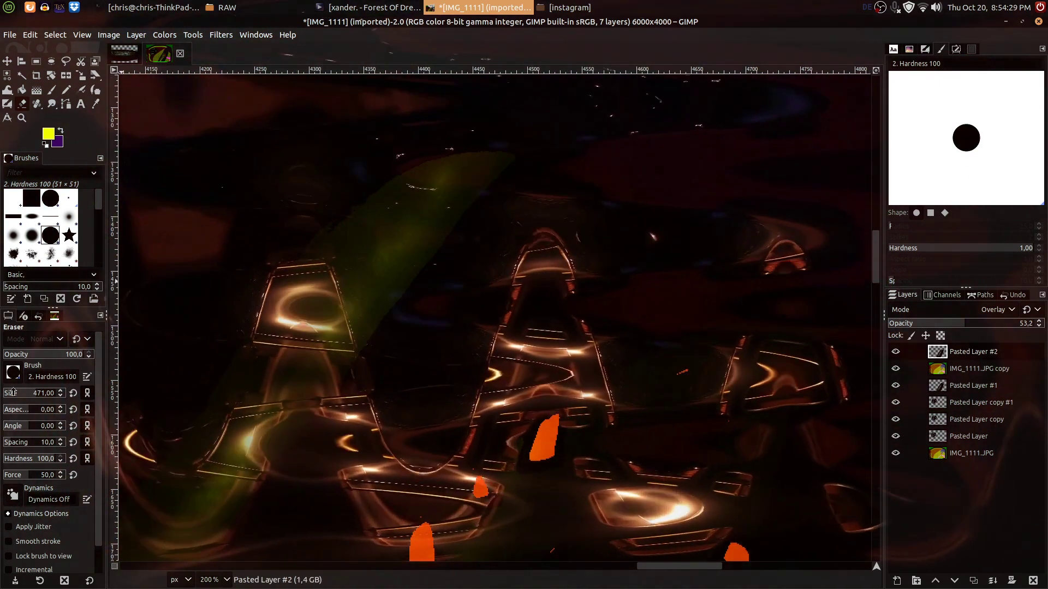
{"action": "left_click_drag", "start_coordinate": [441, 356], "coordinate": [593, 150]}
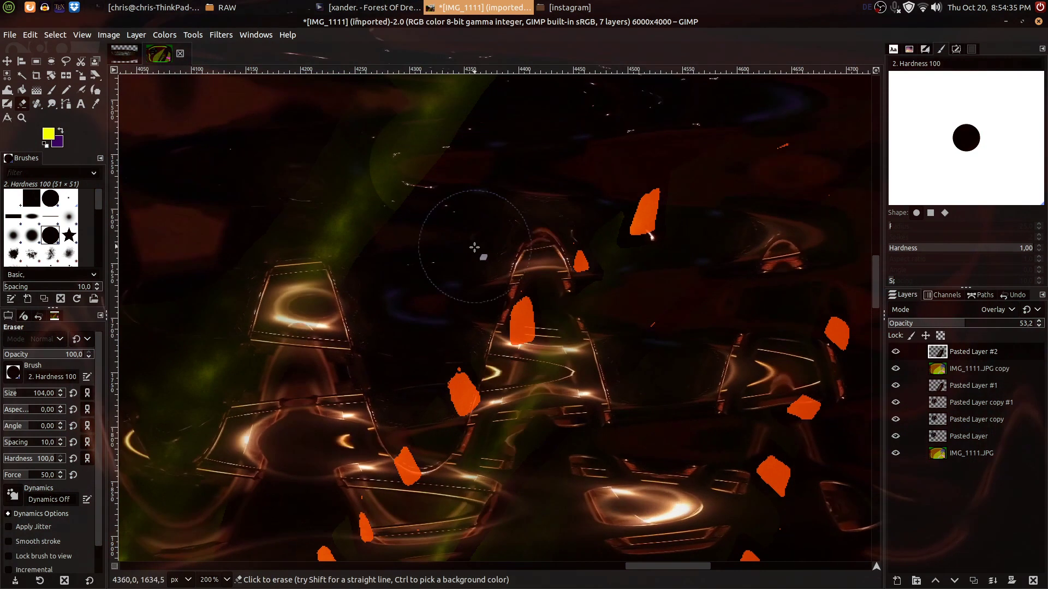
{"action": "left_click_drag", "start_coordinate": [392, 351], "coordinate": [600, 111]}
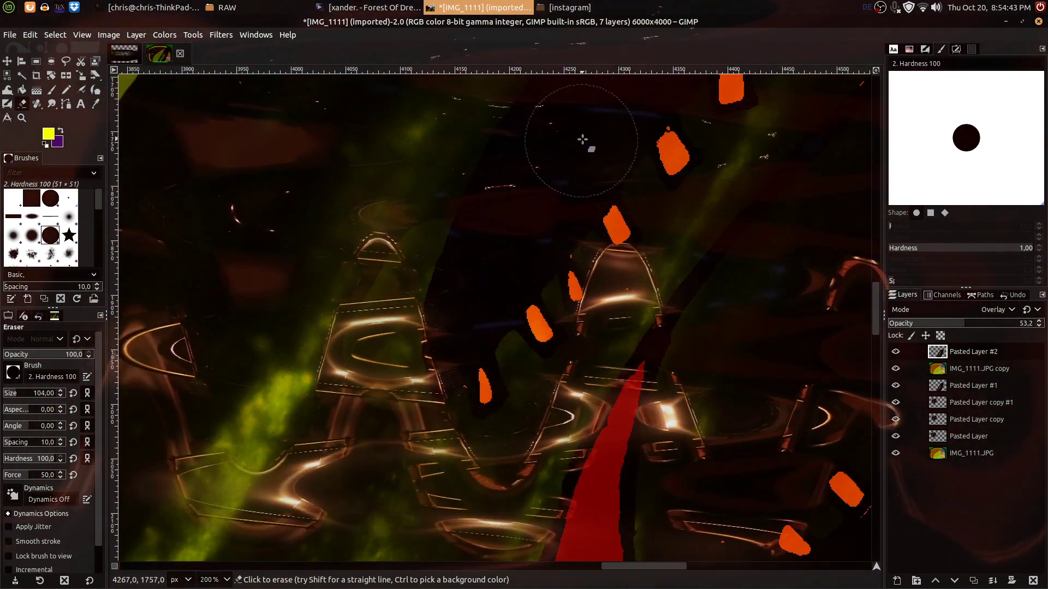
{"action": "scroll", "coordinate": [573, 175], "scroll_direction": "down", "scroll_amount": 3}
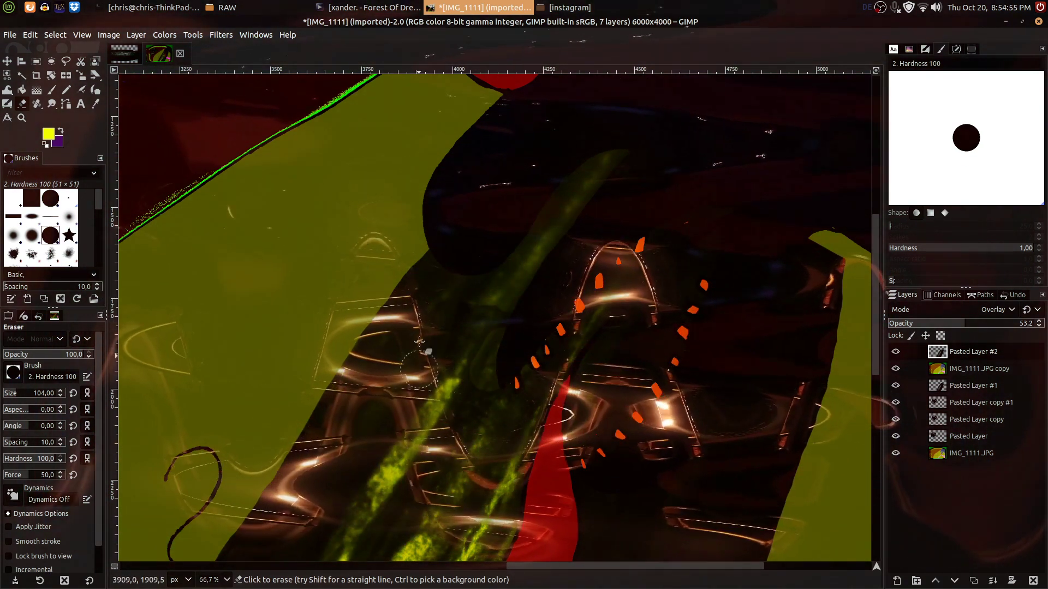
{"action": "left_click_drag", "start_coordinate": [508, 301], "coordinate": [578, 171]}
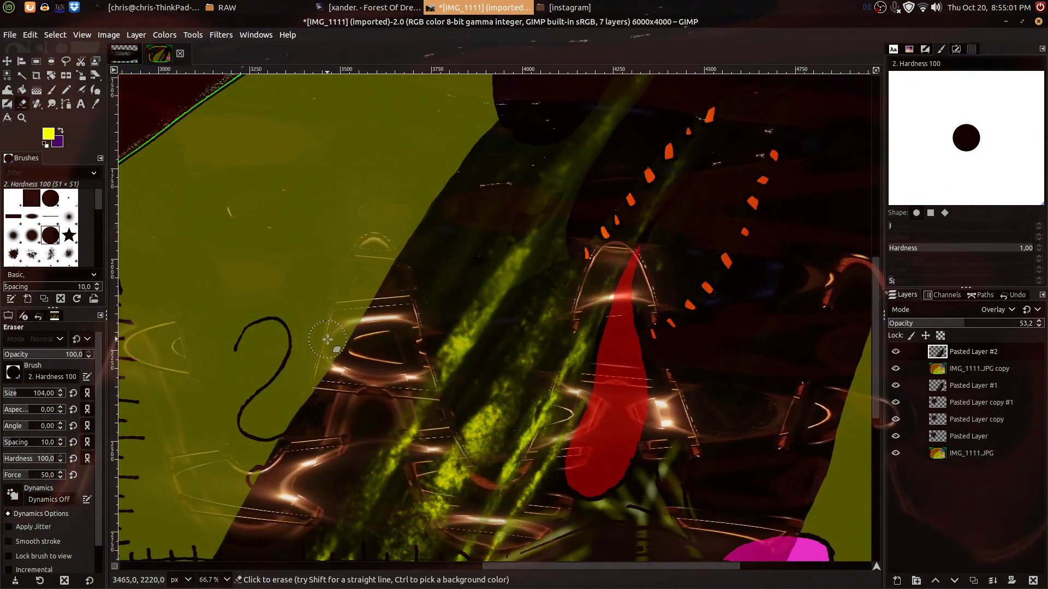
{"action": "left_click_drag", "start_coordinate": [323, 270], "coordinate": [411, 81]}
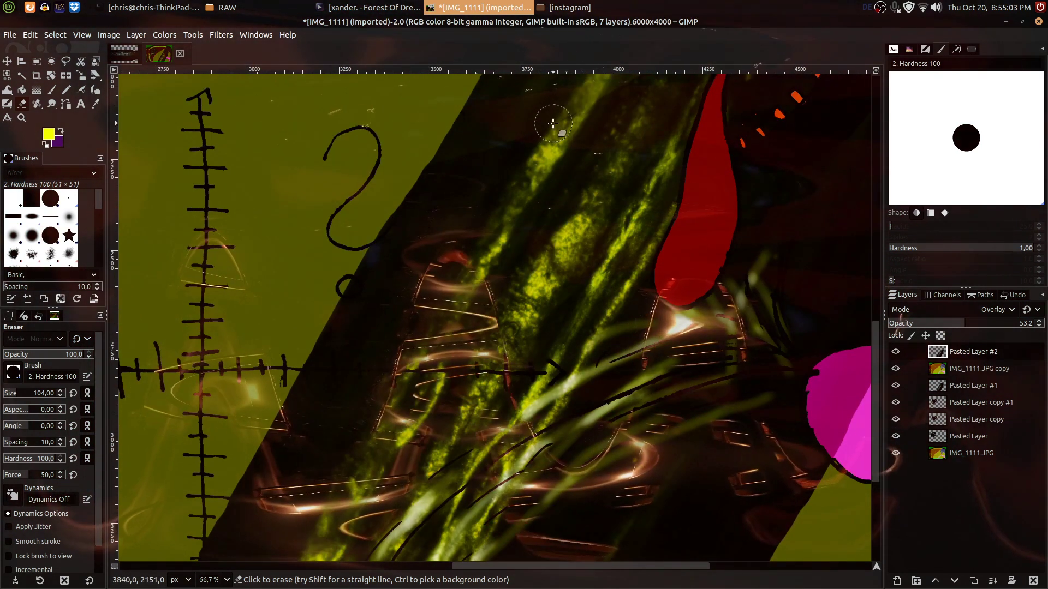
{"action": "scroll", "coordinate": [516, 213], "scroll_direction": "down", "scroll_amount": 2}
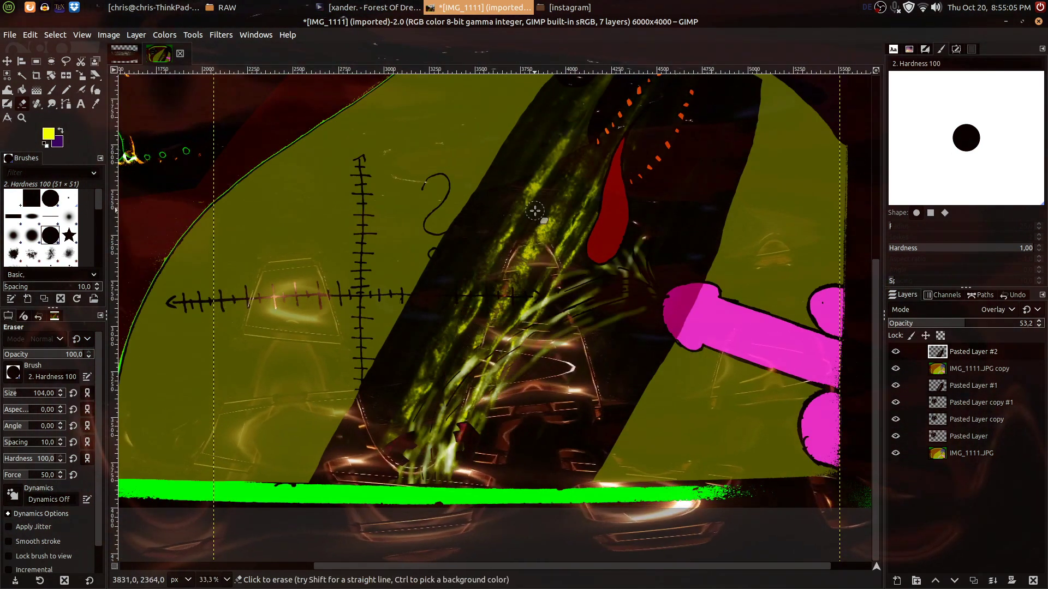
{"action": "scroll", "coordinate": [565, 213], "scroll_direction": "right", "scroll_amount": 7}
{"action": "scroll", "coordinate": [535, 235], "scroll_direction": "up", "scroll_amount": 3}
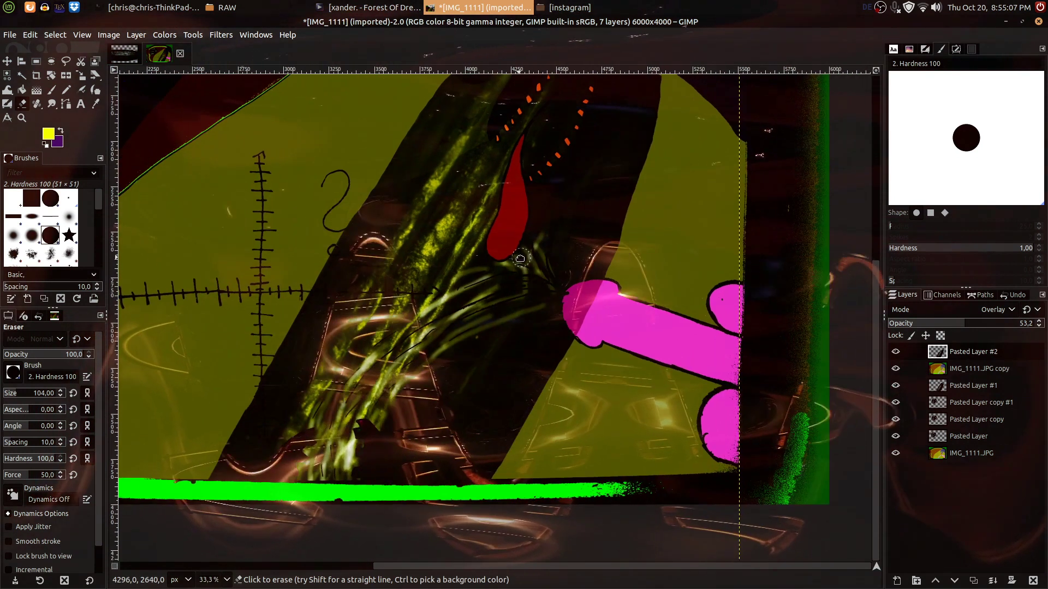
Erase parts of Pasted Layer #2 along the right row of orange teeth, down to the red tongue.
{"action": "scroll", "coordinate": [529, 175], "scroll_direction": "up", "scroll_amount": 3}
{"action": "left_click_drag", "start_coordinate": [535, 145], "coordinate": [592, 360]}
{"action": "scroll", "coordinate": [550, 182], "scroll_direction": "up", "scroll_amount": 1}
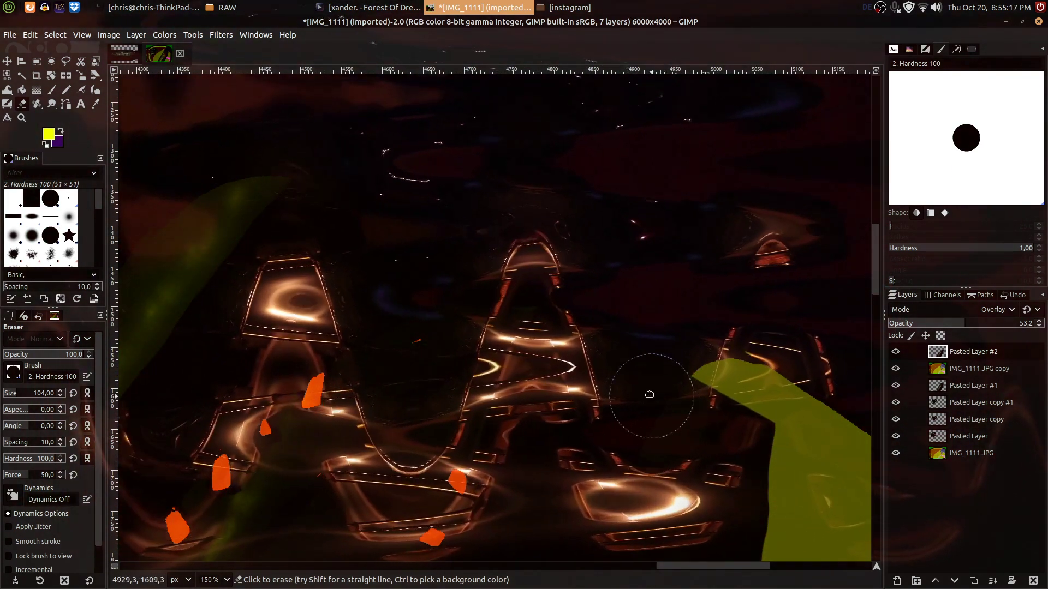
{"action": "left_click_drag", "start_coordinate": [655, 400], "coordinate": [632, 127]}
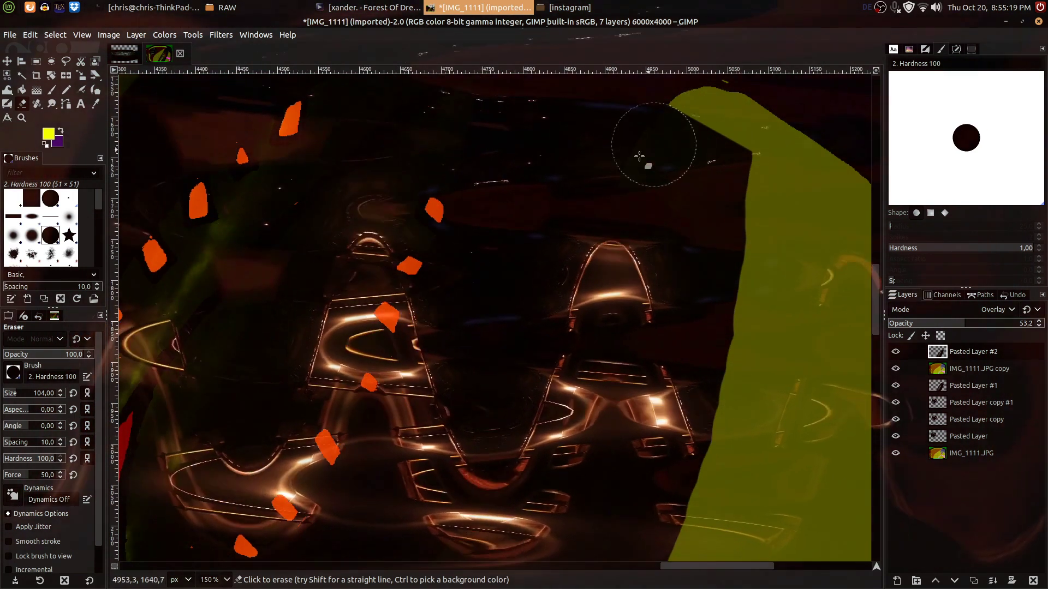
{"action": "scroll", "coordinate": [540, 175], "scroll_direction": "up", "scroll_amount": 1, "text": "ctrl"}
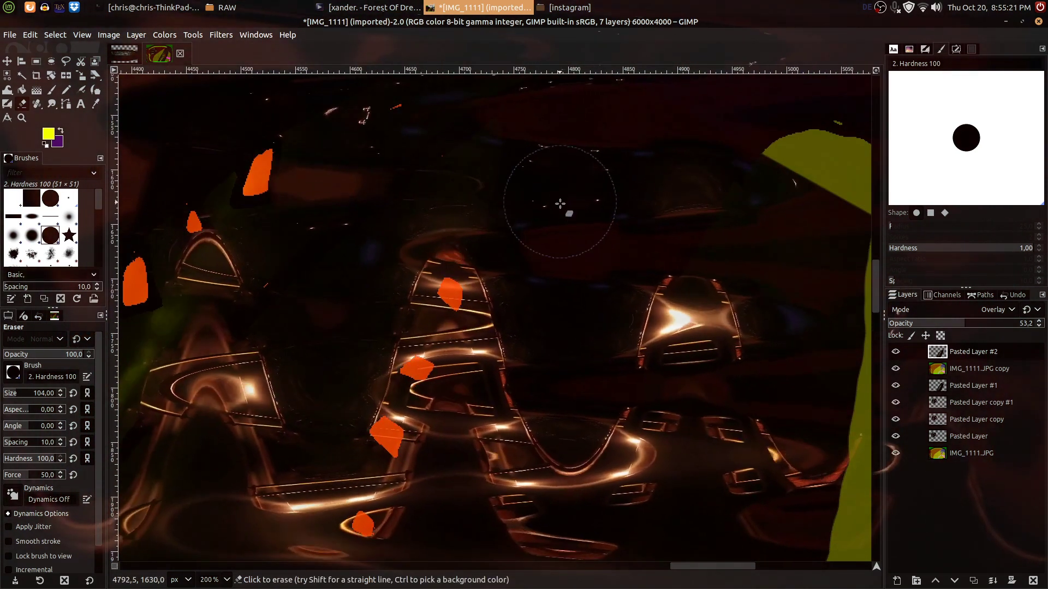
{"action": "left_click_drag", "start_coordinate": [496, 398], "coordinate": [652, 185]}
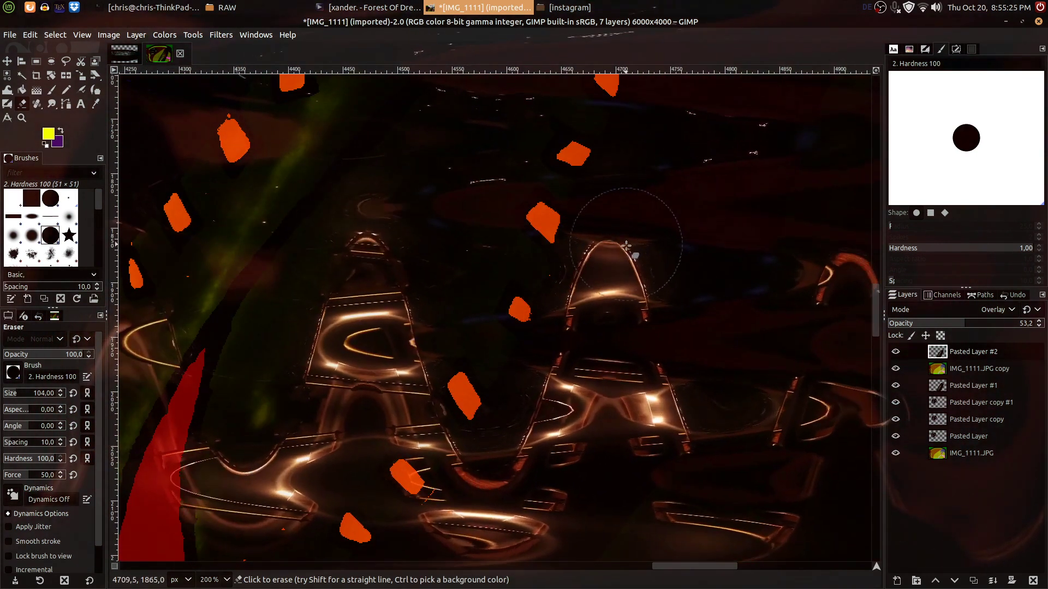
{"action": "left_click_drag", "start_coordinate": [566, 402], "coordinate": [676, 278]}
{"action": "left_click_drag", "start_coordinate": [655, 365], "coordinate": [775, 233]}
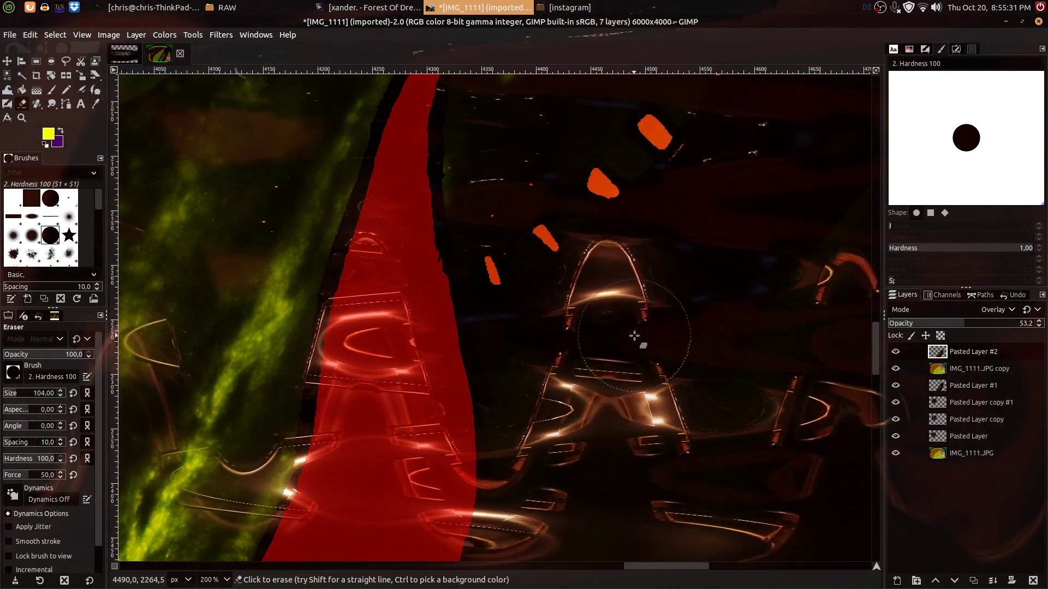
Set the eraser size to 91 and erase more of Pasted Layer #2 in the dark area right of the red tongue.
{"action": "scroll", "coordinate": [699, 296], "scroll_direction": "down", "scroll_amount": 3}
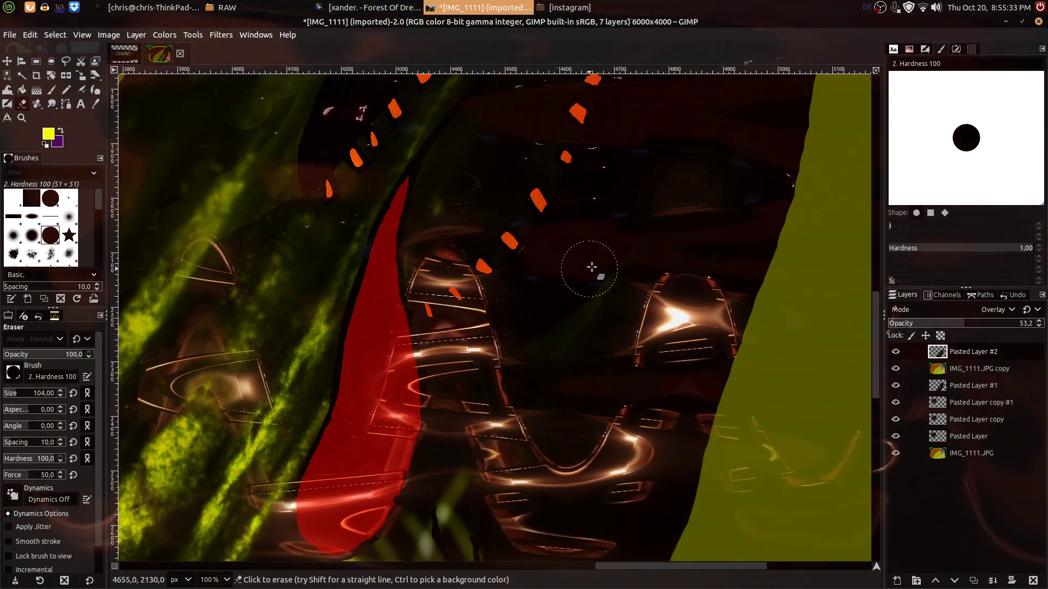
{"action": "left_click_drag", "start_coordinate": [682, 209], "coordinate": [610, 373]}
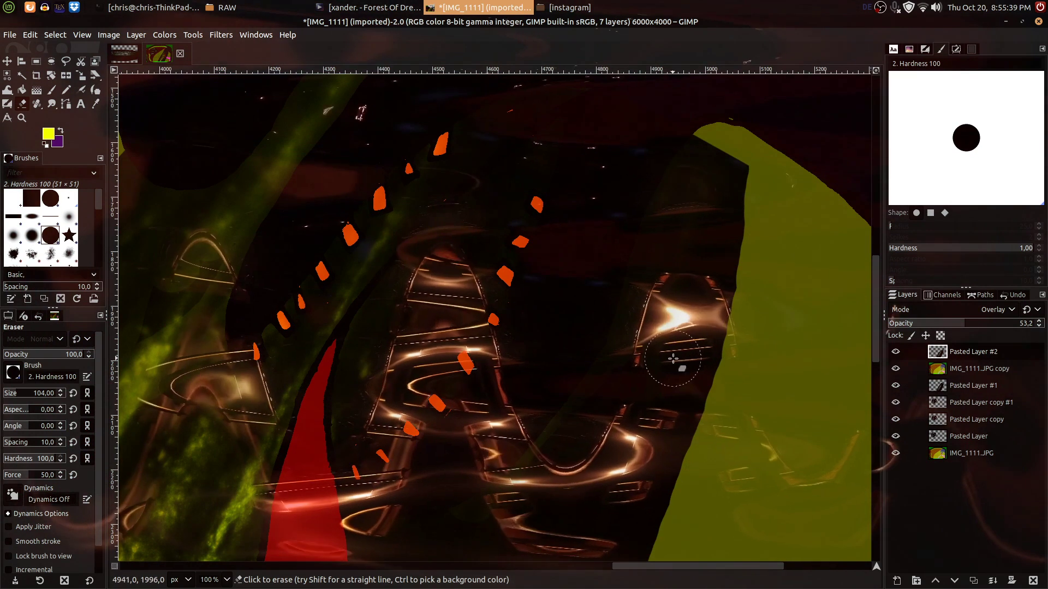
{"action": "left_click_drag", "start_coordinate": [596, 364], "coordinate": [799, 181]}
{"action": "left_click_drag", "start_coordinate": [666, 343], "coordinate": [752, 304]}
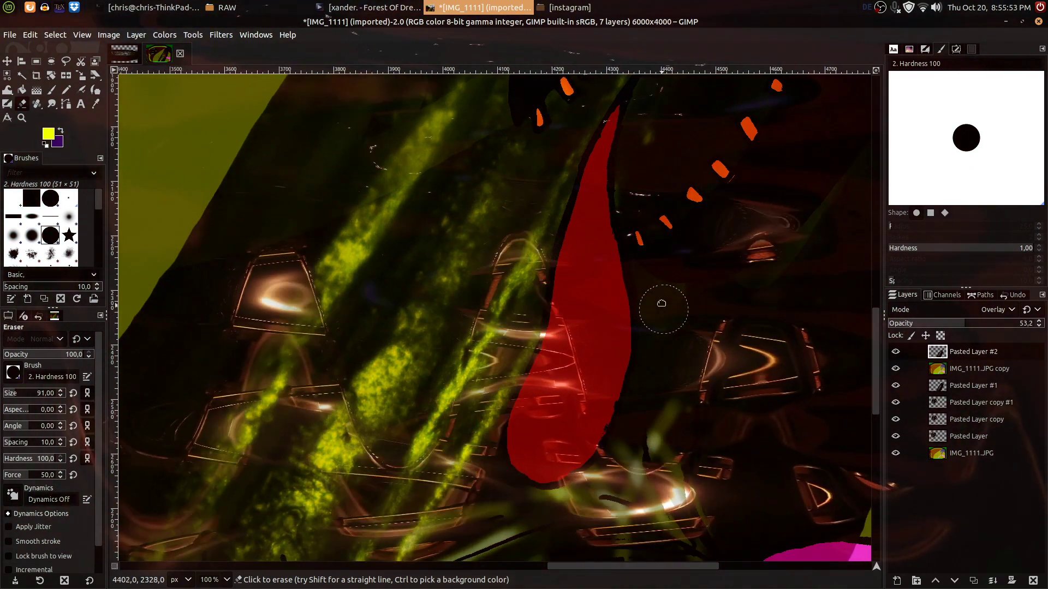
{"action": "scroll", "coordinate": [667, 311], "scroll_direction": "down", "scroll_amount": 3}
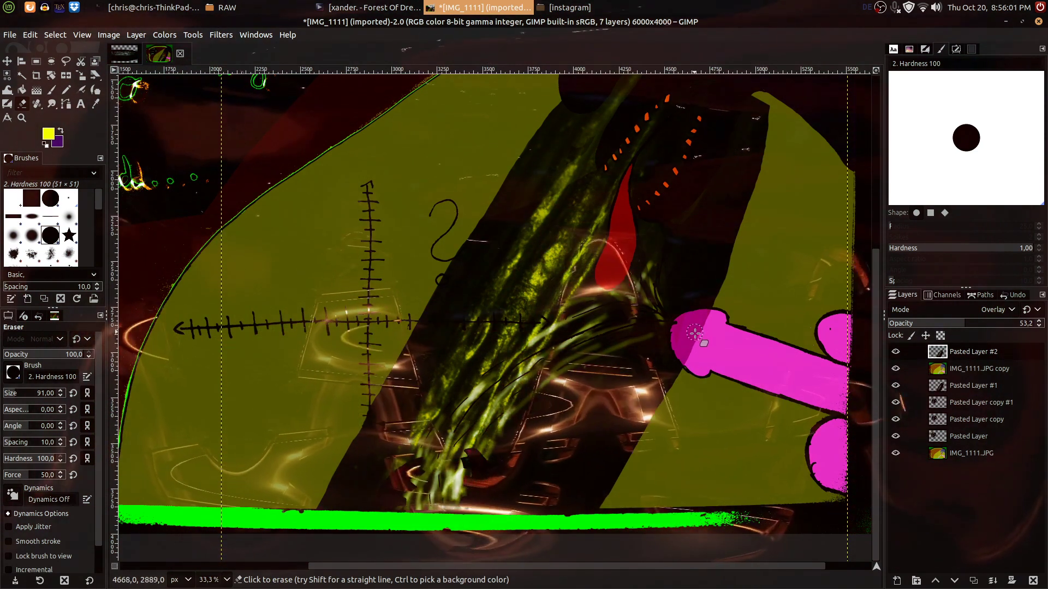
{"action": "scroll", "coordinate": [683, 314], "scroll_direction": "up", "scroll_amount": 2}
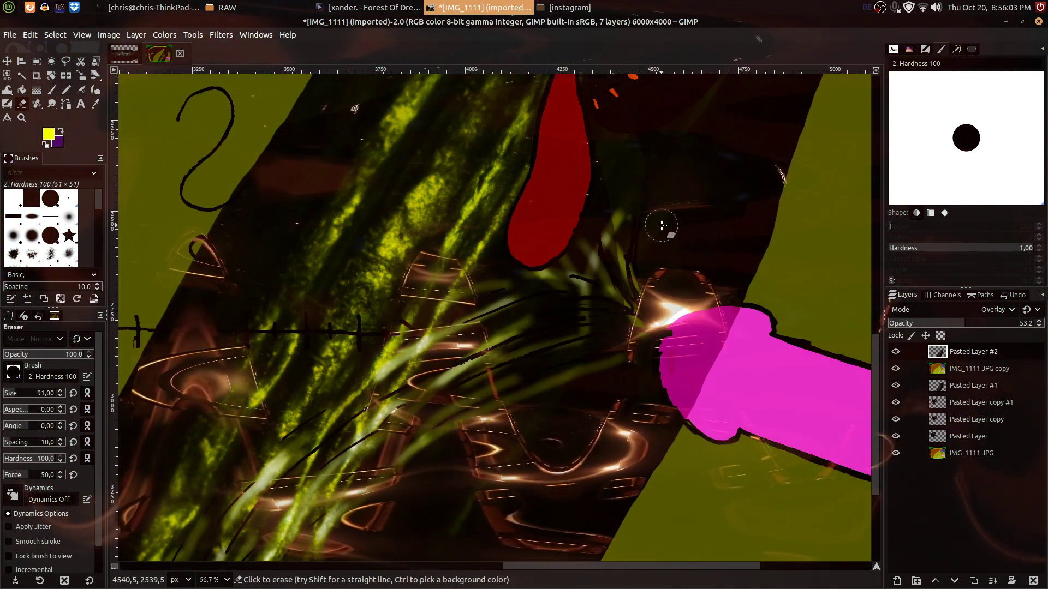
{"action": "left_click_drag", "start_coordinate": [669, 114], "coordinate": [651, 231]}
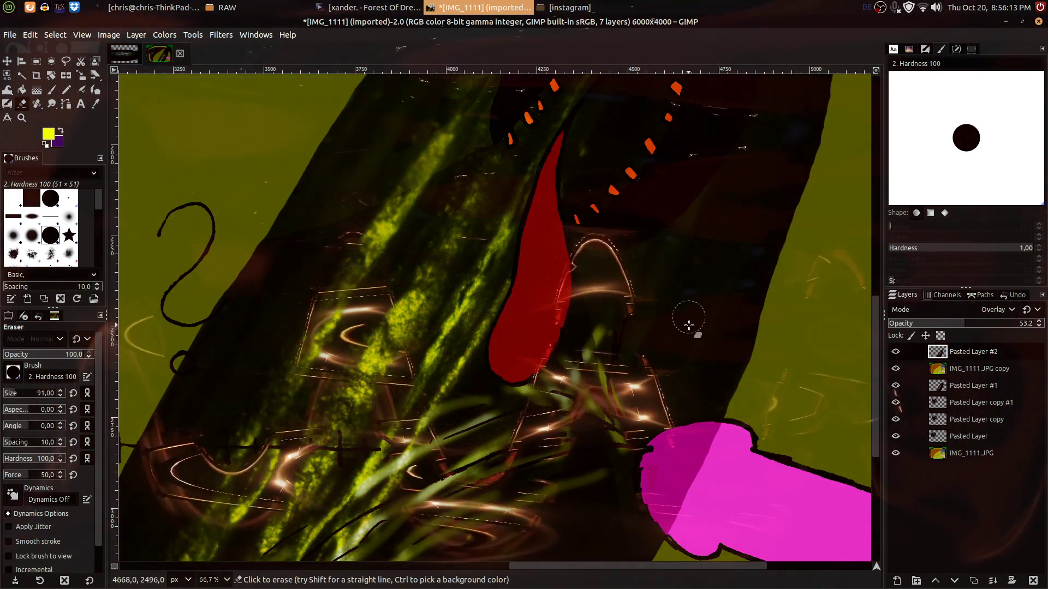
Duplicate Pasted Layer #2 and move the duplicate directly below the IMG_1111.JPG copy layer.
{"action": "left_click", "coordinate": [986, 388]}
{"action": "left_click", "coordinate": [975, 352]}
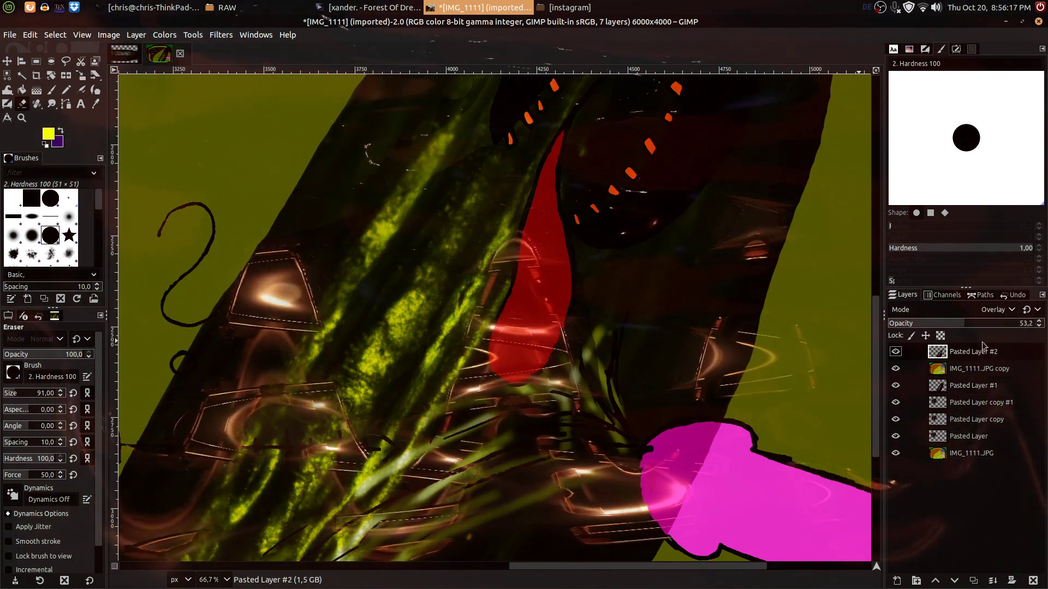
{"action": "left_click", "coordinate": [972, 580]}
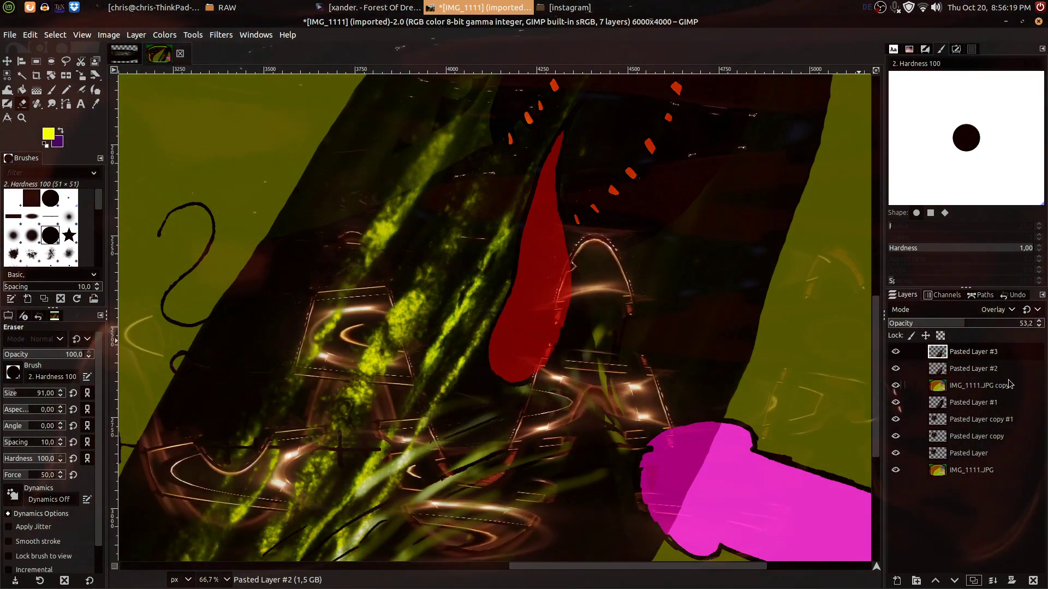
{"action": "left_click_drag", "start_coordinate": [982, 354], "coordinate": [982, 390]}
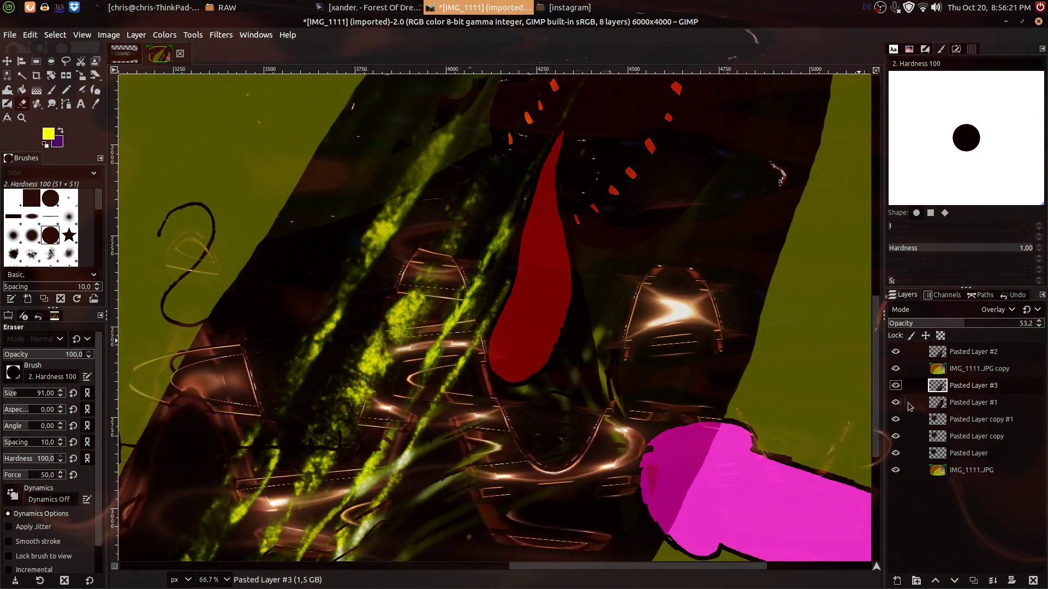
Hide Pasted Layer #1 and set the blend mode of Pasted Layer #3 to Soft light.
{"action": "left_click", "coordinate": [894, 404]}
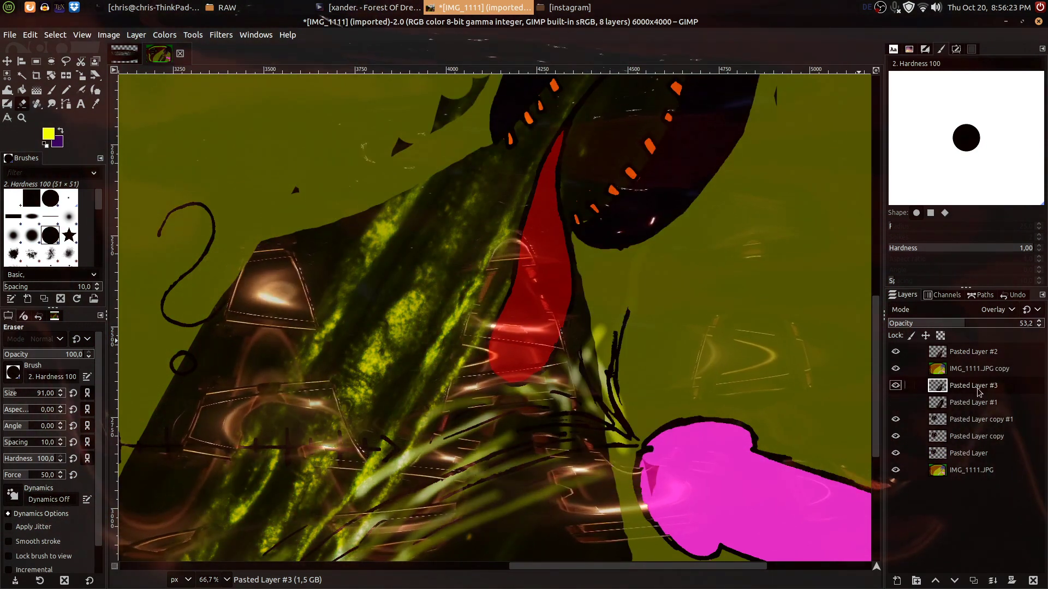
{"action": "left_click", "coordinate": [996, 311]}
{"action": "left_click", "coordinate": [949, 333]}
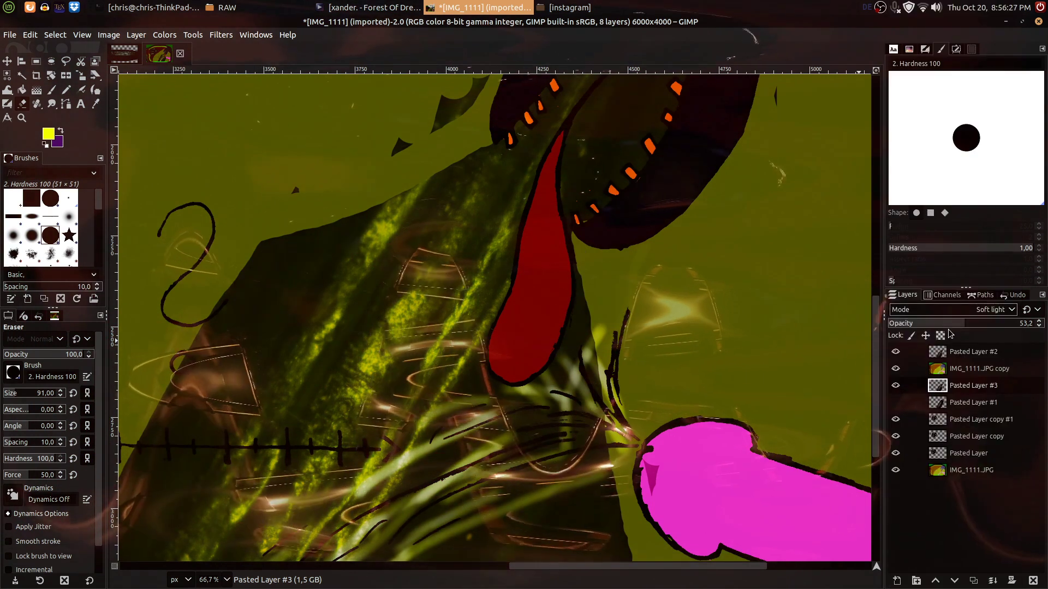
Hide Pasted Layer #2 and erase Pasted Layer #3 along the upper-left edge of the dark green-streaked shape below the orange teeth.
{"action": "scroll", "coordinate": [550, 272], "scroll_direction": "down", "scroll_amount": 3}
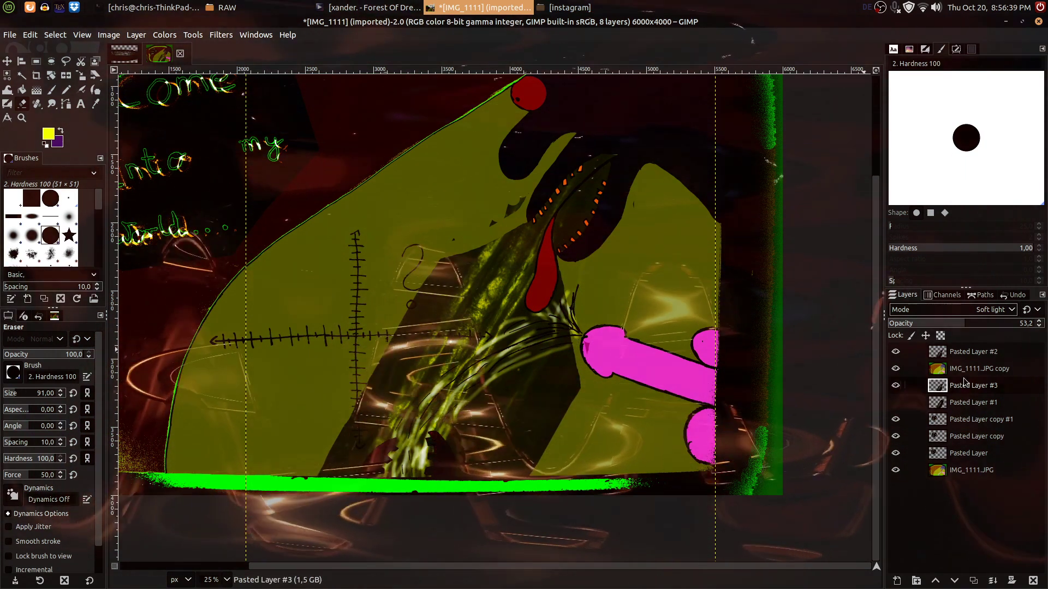
{"action": "left_click", "coordinate": [895, 385]}
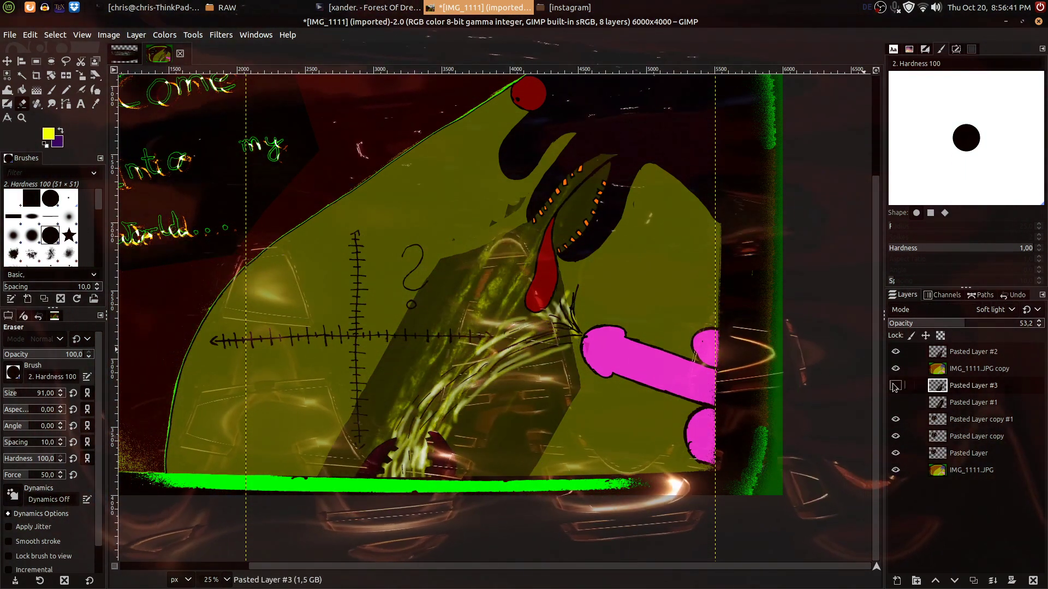
{"action": "left_click", "coordinate": [895, 385]}
{"action": "left_click", "coordinate": [895, 351]}
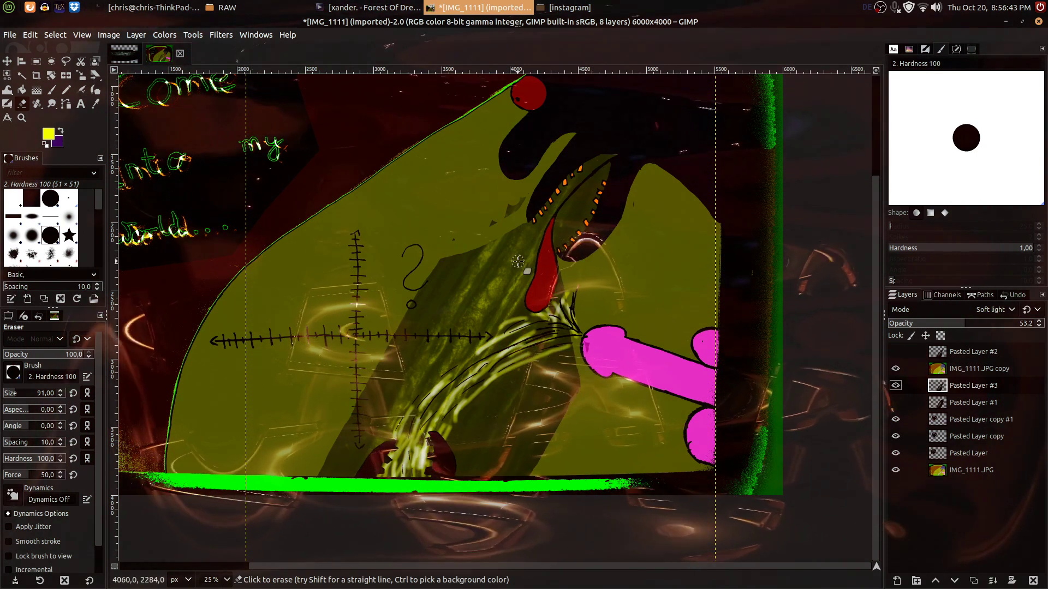
{"action": "scroll", "coordinate": [517, 261], "scroll_direction": "up", "scroll_amount": 2}
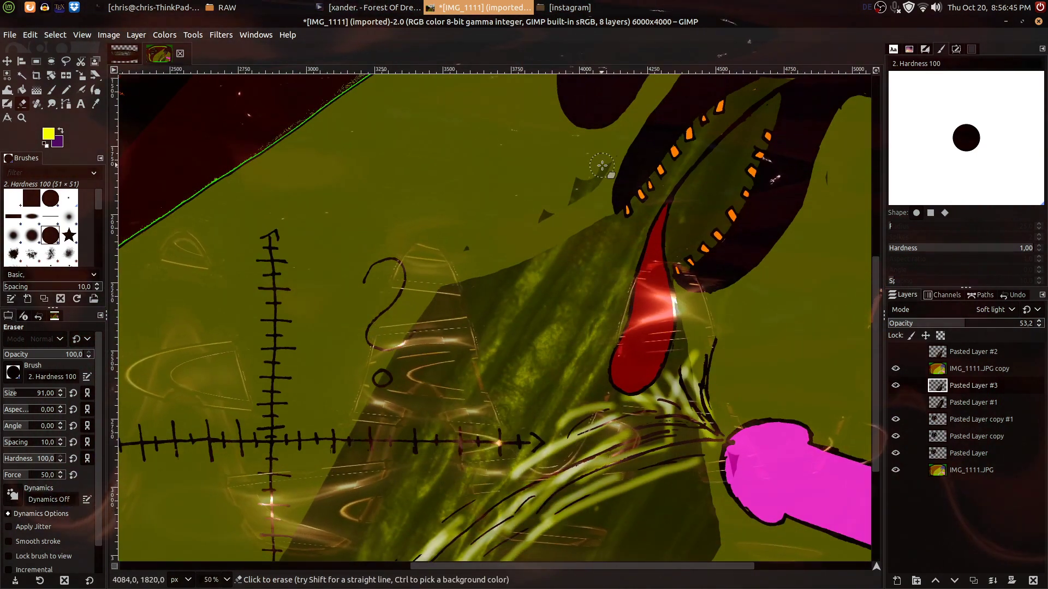
{"action": "mouse_move", "coordinate": [548, 209]}
{"action": "left_mouse_down"}
{"action": "mouse_move", "coordinate": [455, 252]}
{"action": "mouse_move", "coordinate": [502, 252]}
{"action": "left_mouse_up"}
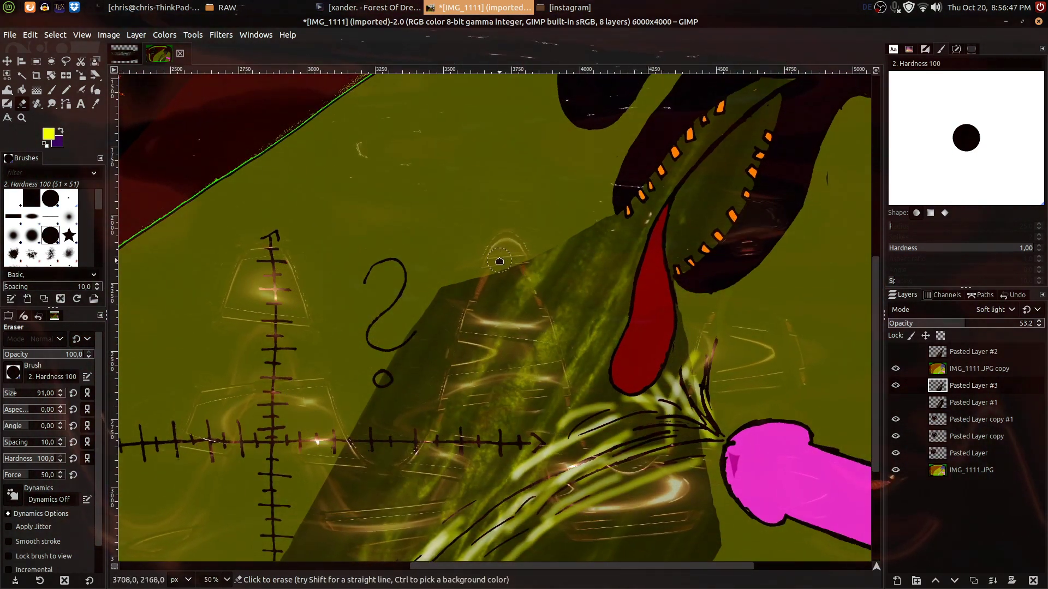
{"action": "left_click_drag", "start_coordinate": [598, 208], "coordinate": [636, 191]}
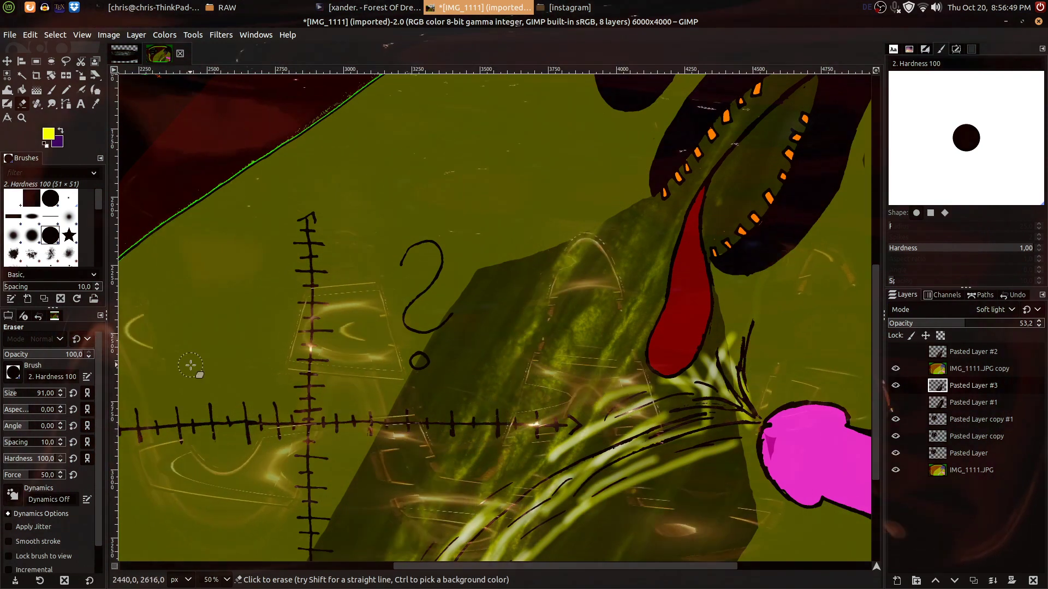
Set the eraser size to 202 and trim the left edge of Pasted Layer #3 between the question mark and the green ground strip.
{"action": "left_click", "coordinate": [23, 392]}
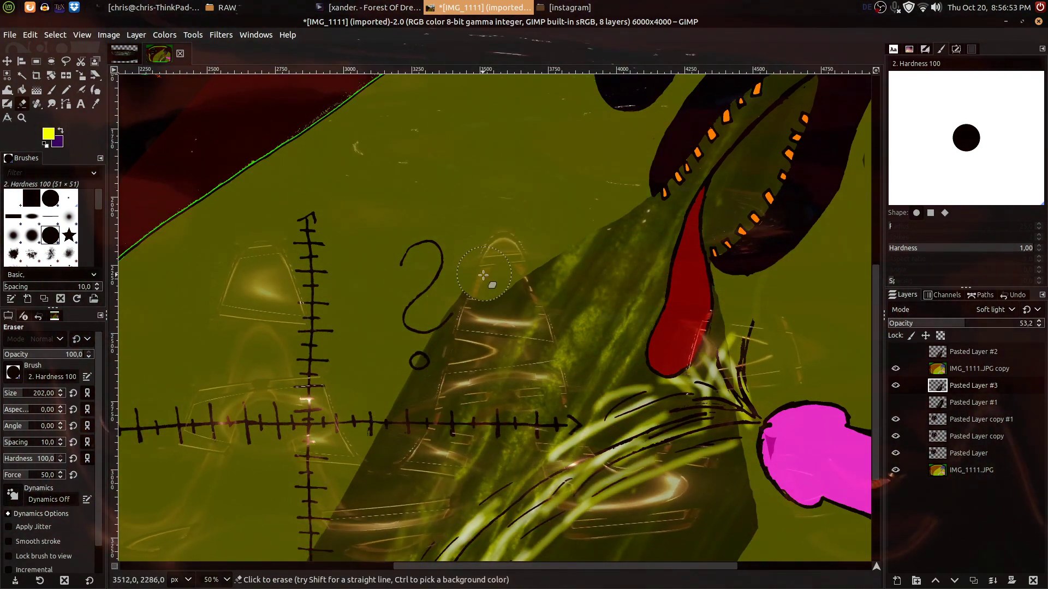
{"action": "left_click_drag", "start_coordinate": [369, 423], "coordinate": [438, 341]}
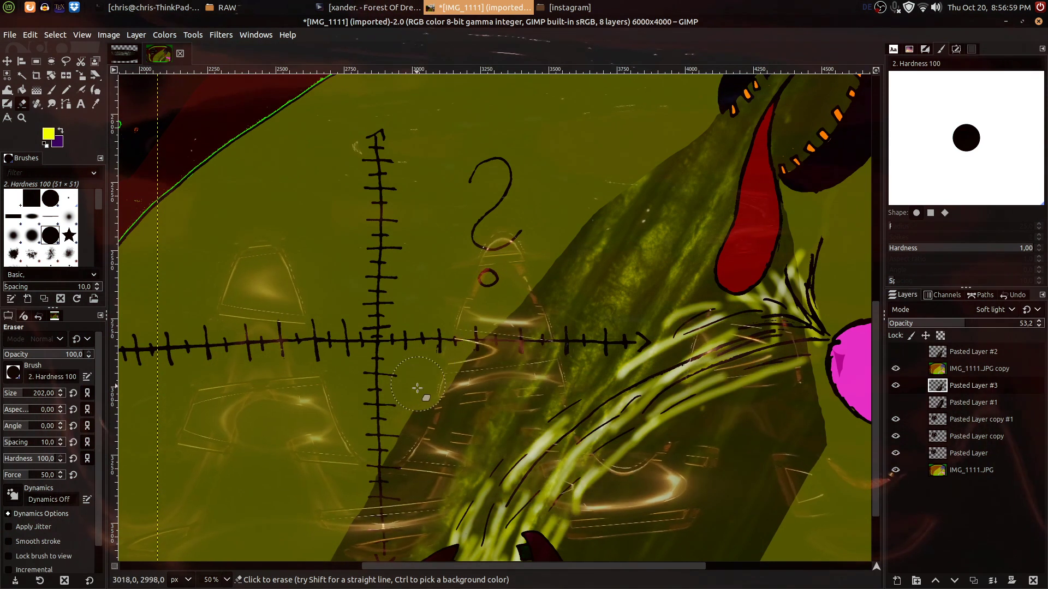
{"action": "scroll", "coordinate": [424, 375], "scroll_direction": "down", "scroll_amount": 6}
{"action": "scroll", "coordinate": [447, 327], "scroll_direction": "left", "scroll_amount": 4}
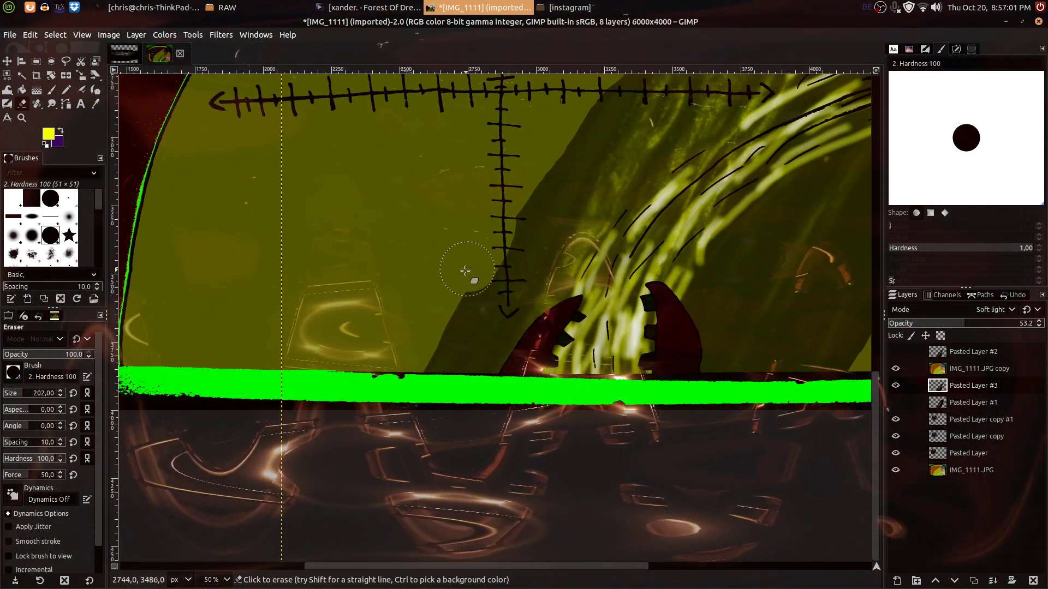
{"action": "scroll", "coordinate": [431, 339], "scroll_direction": "up", "scroll_amount": 2}
{"action": "scroll", "coordinate": [436, 327], "scroll_direction": "right", "scroll_amount": 2}
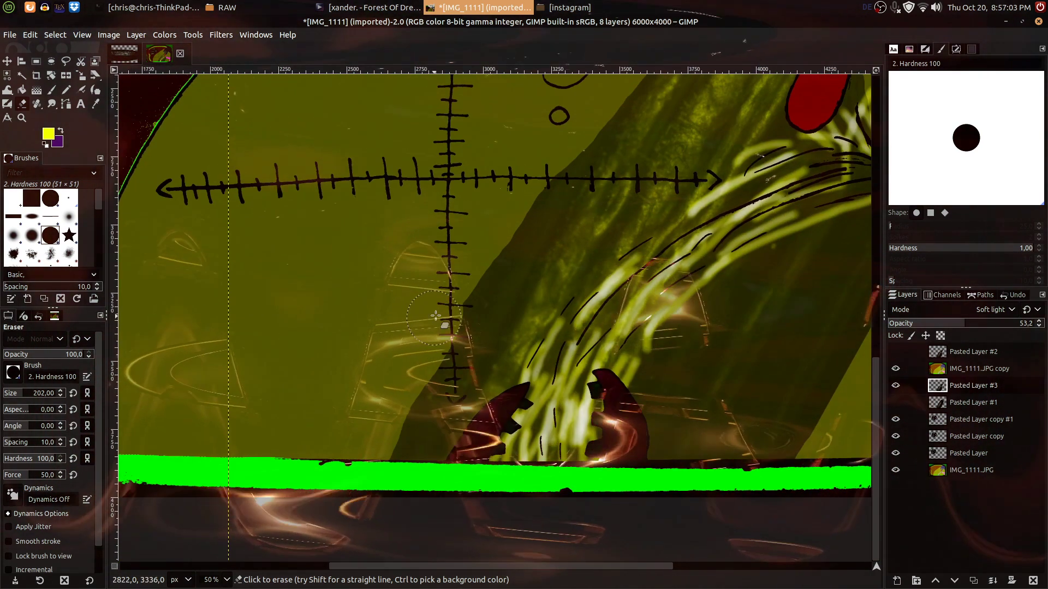
{"action": "mouse_move", "coordinate": [562, 142]}
{"action": "left_mouse_down"}
{"action": "mouse_move", "coordinate": [542, 256]}
{"action": "mouse_move", "coordinate": [491, 333]}
{"action": "left_mouse_up"}
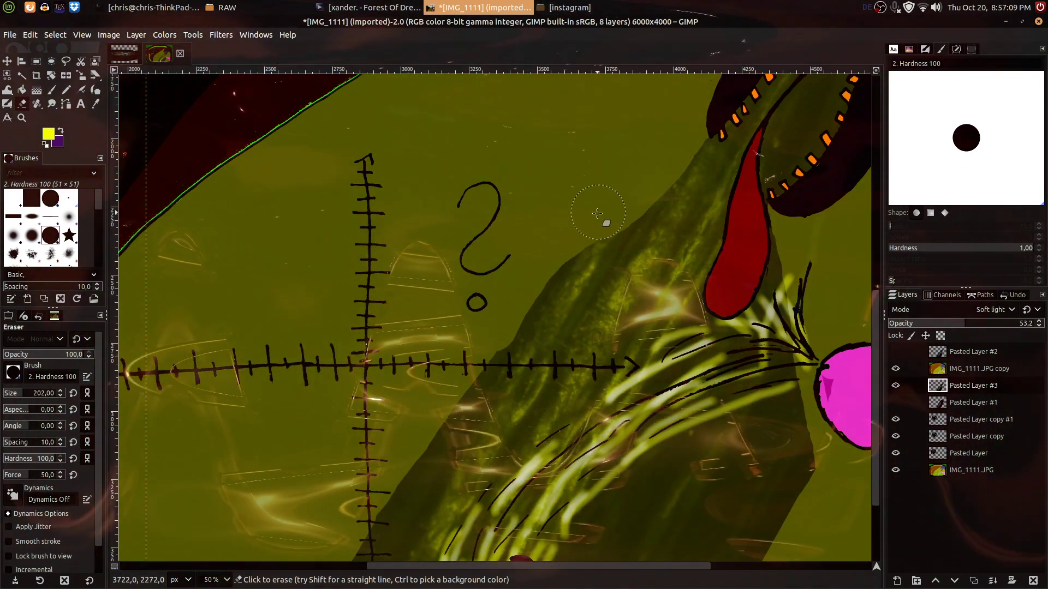
{"action": "left_click_drag", "start_coordinate": [473, 348], "coordinate": [438, 258]}
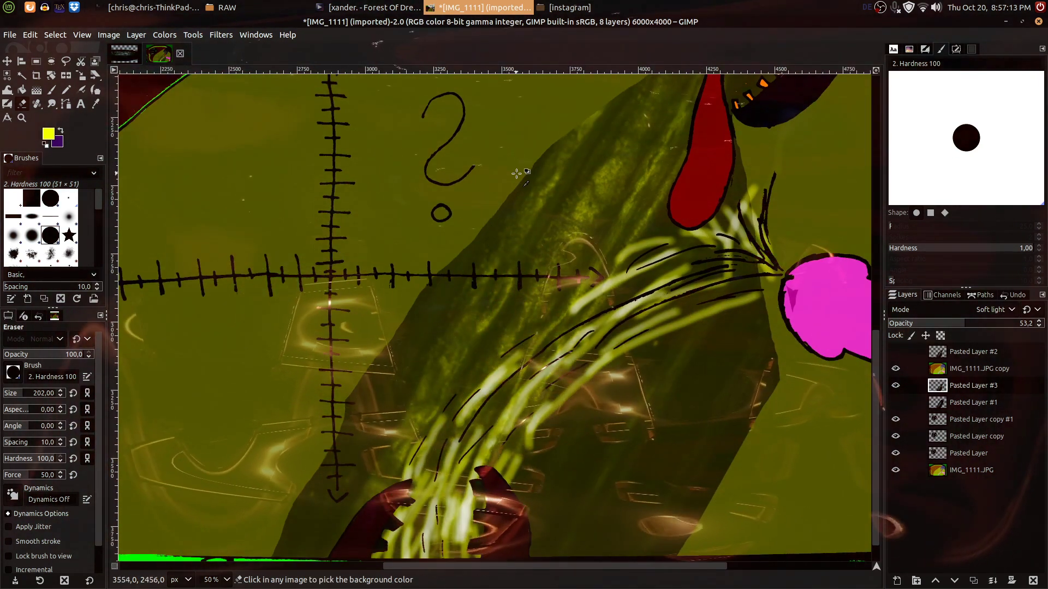
Erase the right part of Pasted Layer #3 from beside the red tongue down past the pink shape to the green ground strip.
{"action": "left_click_drag", "start_coordinate": [759, 283], "coordinate": [594, 386]}
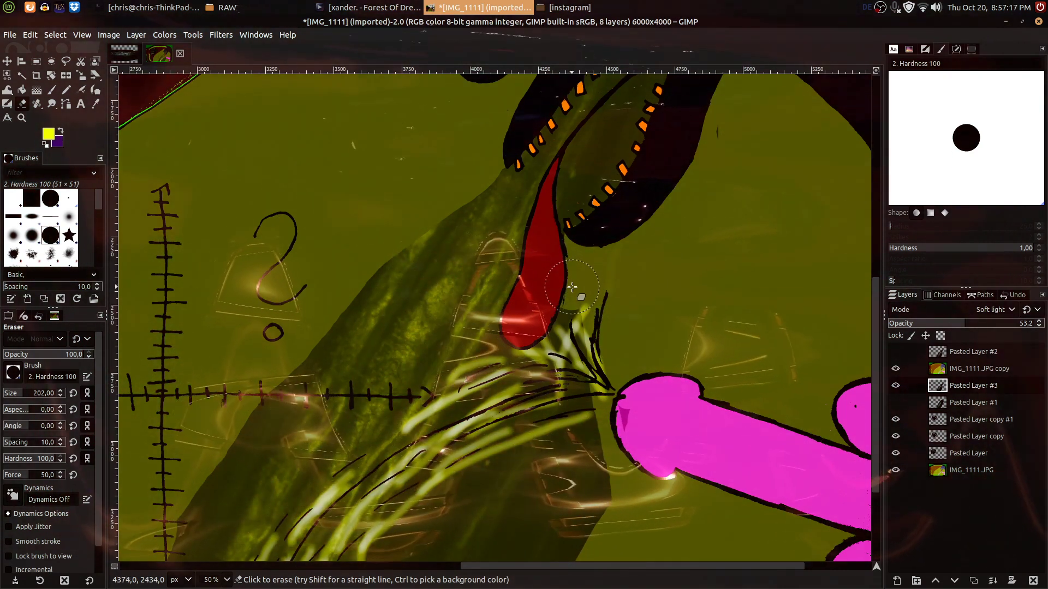
{"action": "left_click_drag", "start_coordinate": [543, 493], "coordinate": [571, 256]}
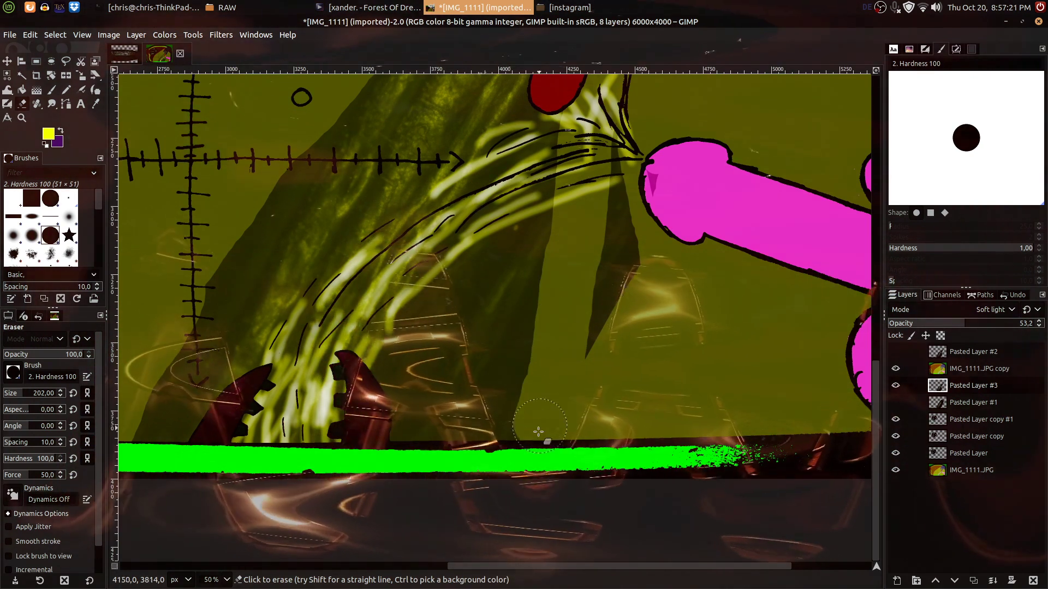
{"action": "left_click_drag", "start_coordinate": [616, 186], "coordinate": [615, 431]}
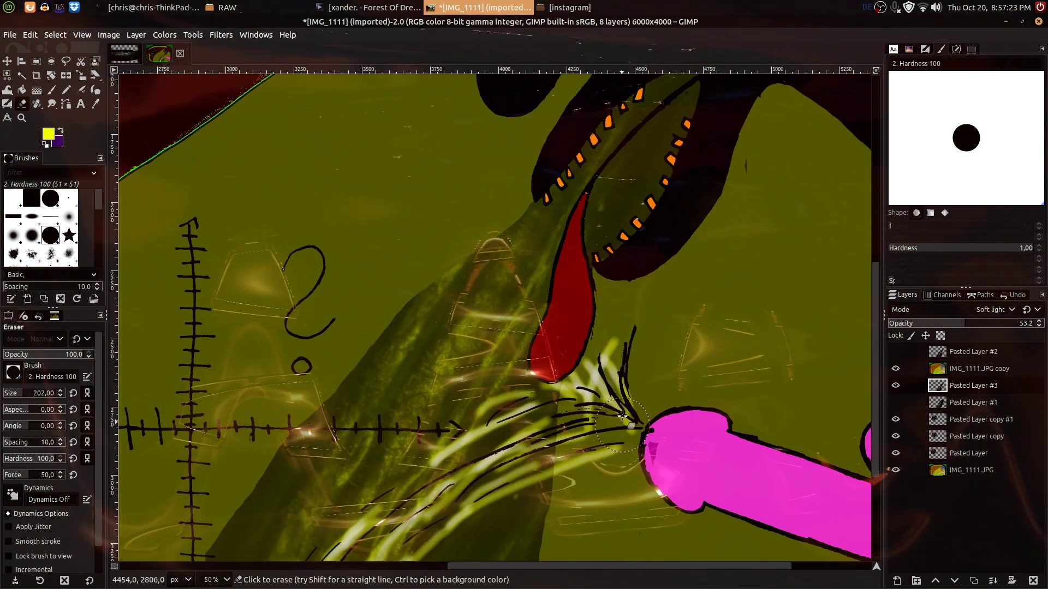
{"action": "left_click_drag", "start_coordinate": [611, 300], "coordinate": [643, 143]}
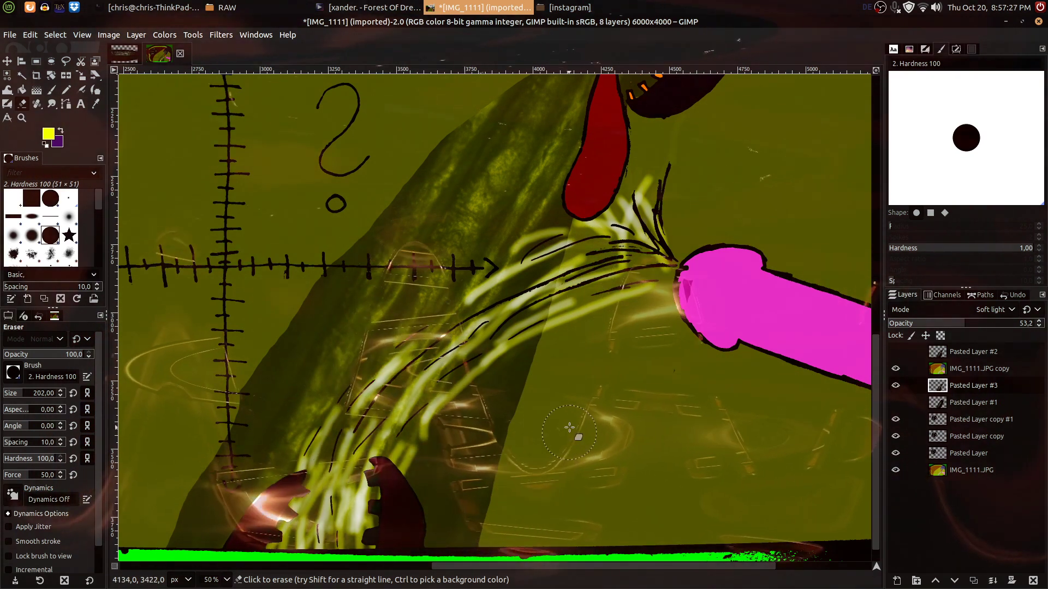
Duplicate Pasted Layer #3 and move the duplicate directly above the IMG_1111.JPG copy layer.
{"action": "scroll", "coordinate": [593, 387], "scroll_direction": "down", "scroll_amount": 2, "text": "ctrl"}
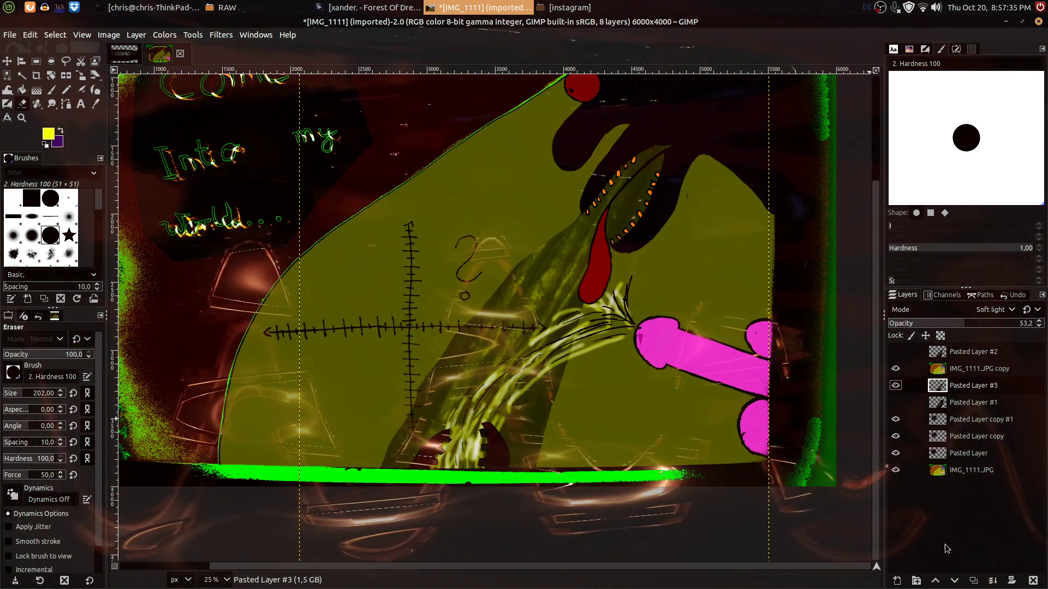
{"action": "left_click", "coordinate": [973, 580]}
{"action": "left_click_drag", "start_coordinate": [978, 386], "coordinate": [960, 354]}
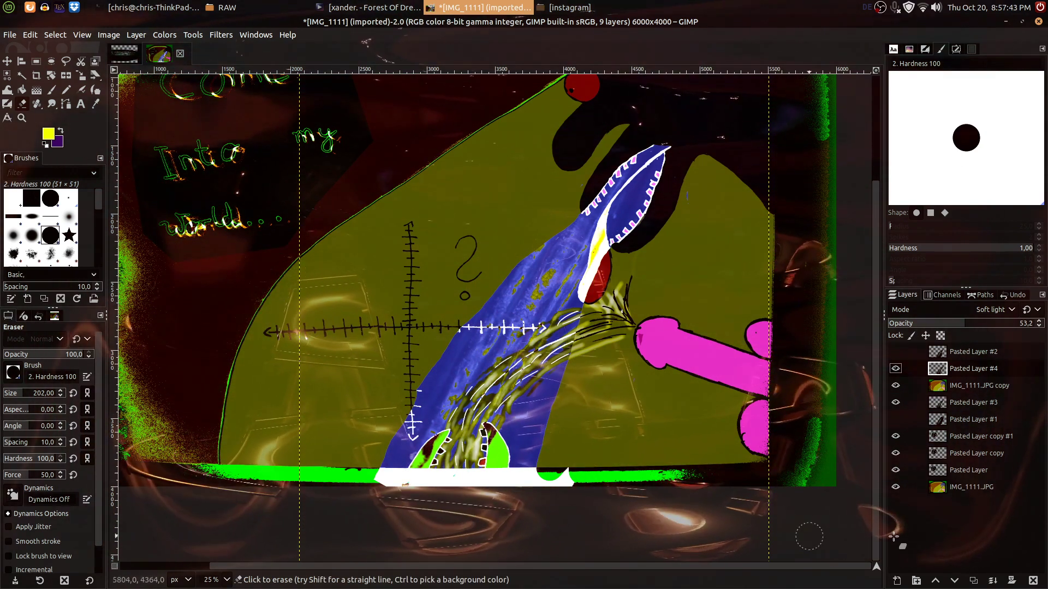
Duplicate Pasted Layer #3 again and place the new duplicate between Pasted Layer #4 and the IMG_1111.JPG copy layer.
{"action": "left_click", "coordinate": [962, 403]}
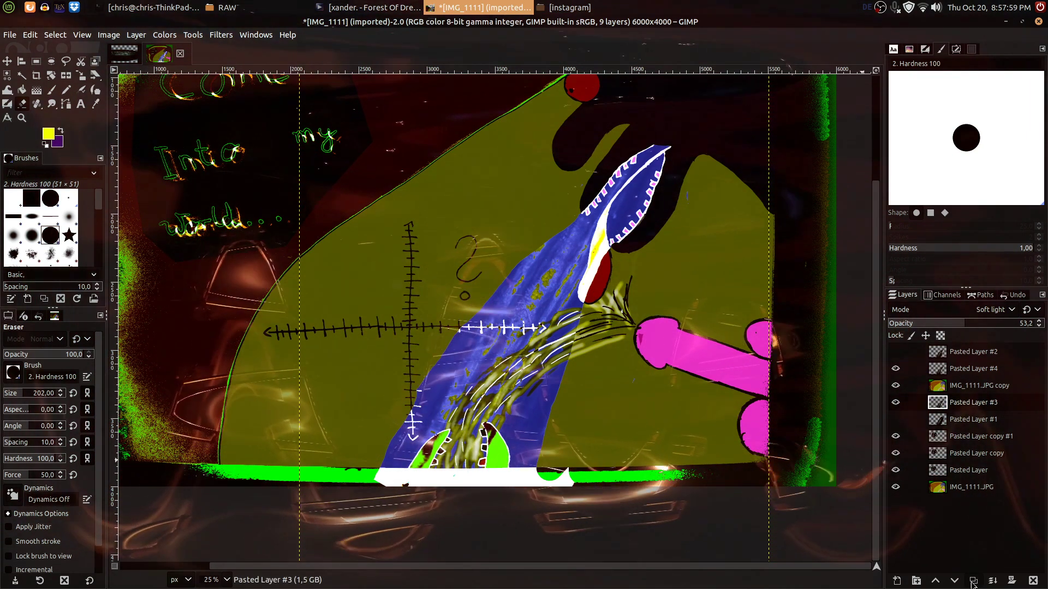
{"action": "left_click", "coordinate": [972, 582]}
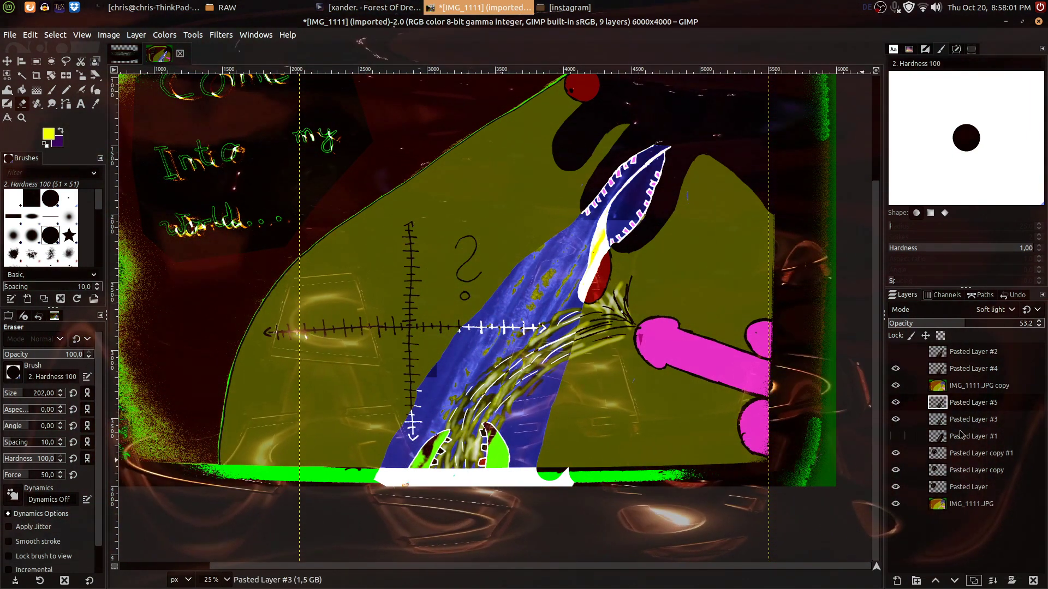
{"action": "left_click_drag", "start_coordinate": [972, 402], "coordinate": [960, 380]}
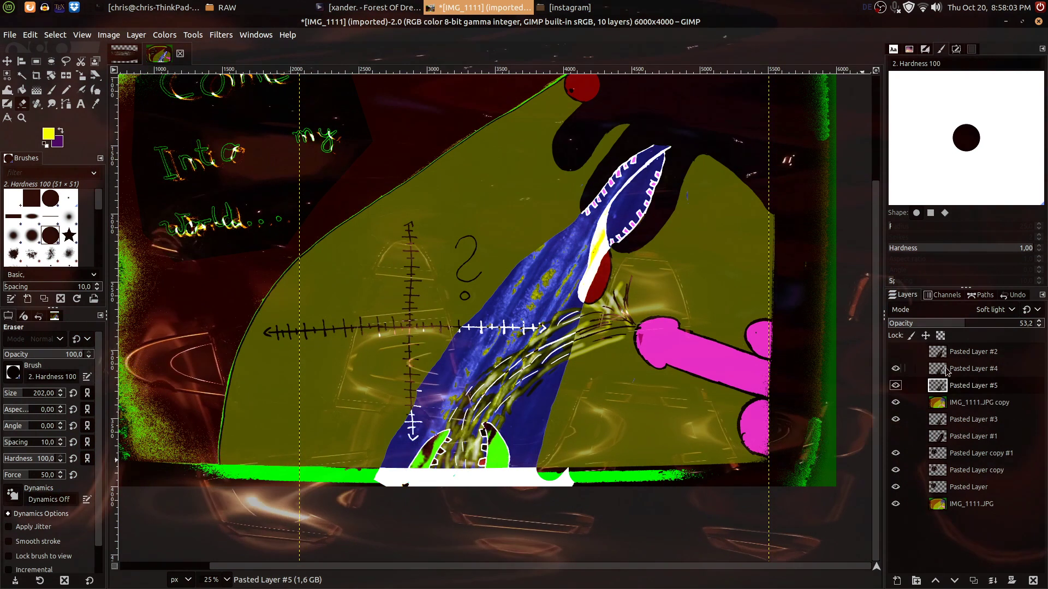
Delete Pasted Layer #4 and Pasted Layer #2.
{"action": "left_click", "coordinate": [972, 369]}
{"action": "left_click", "coordinate": [1032, 580]}
{"action": "left_click", "coordinate": [989, 355]}
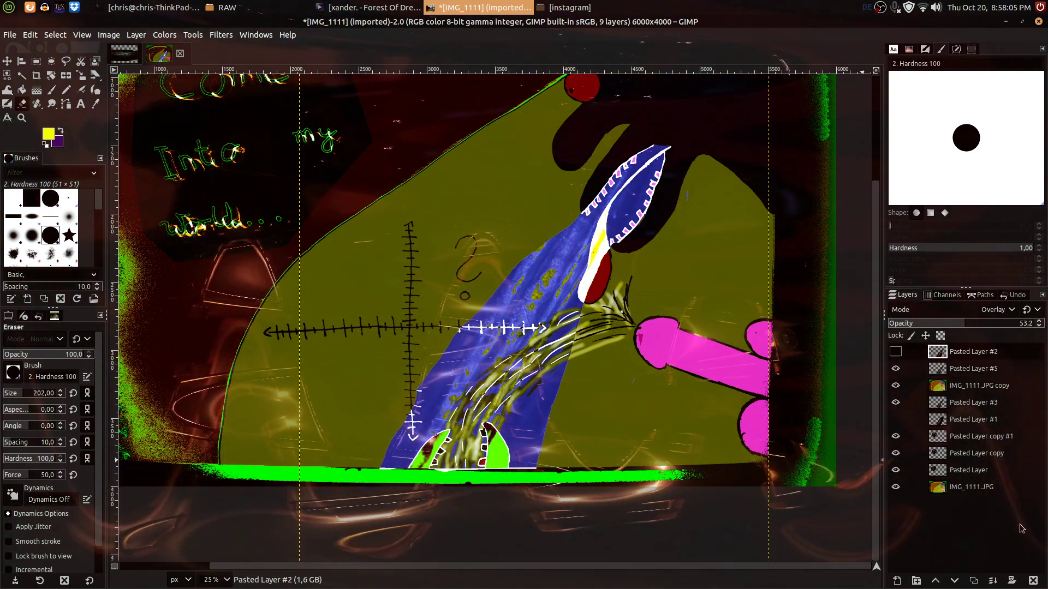
{"action": "left_click", "coordinate": [1032, 580]}
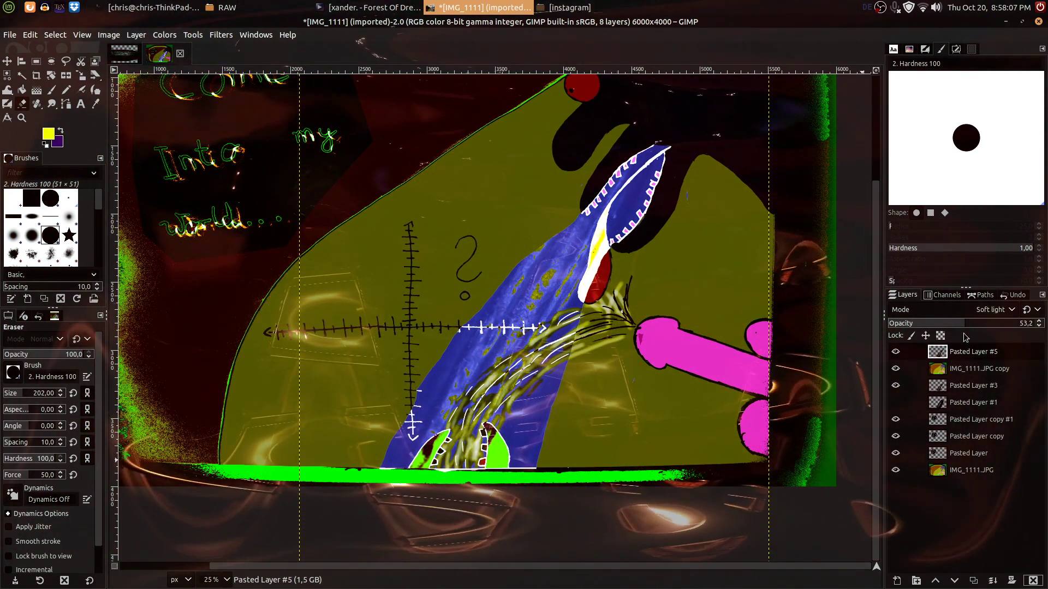
Set the blend mode of Pasted Layer #5 to Overlay and its opacity to 100.
{"action": "left_click", "coordinate": [973, 384]}
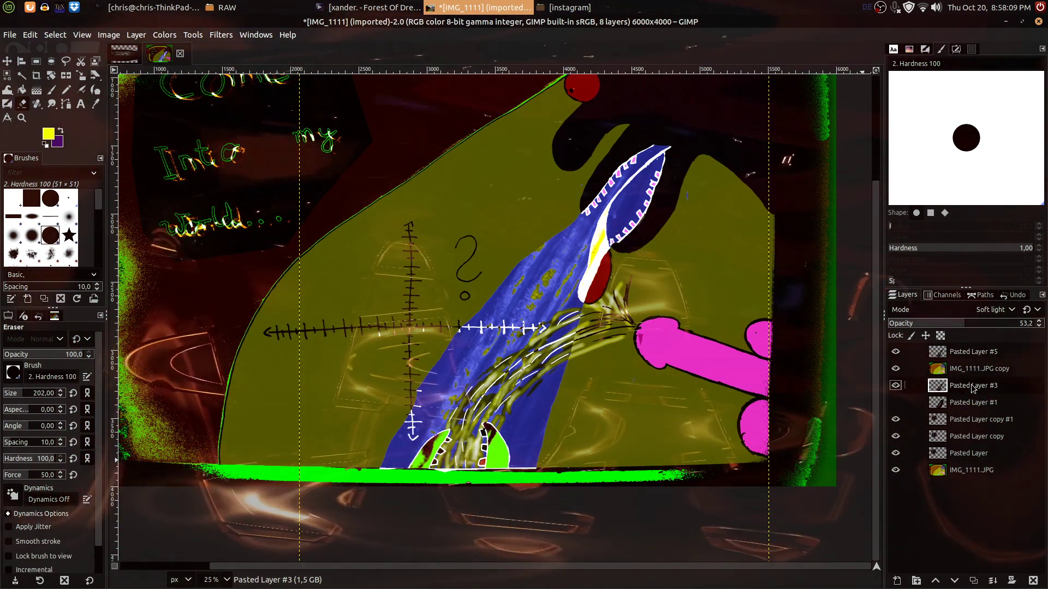
{"action": "left_click", "coordinate": [974, 353]}
{"action": "left_click", "coordinate": [988, 309]}
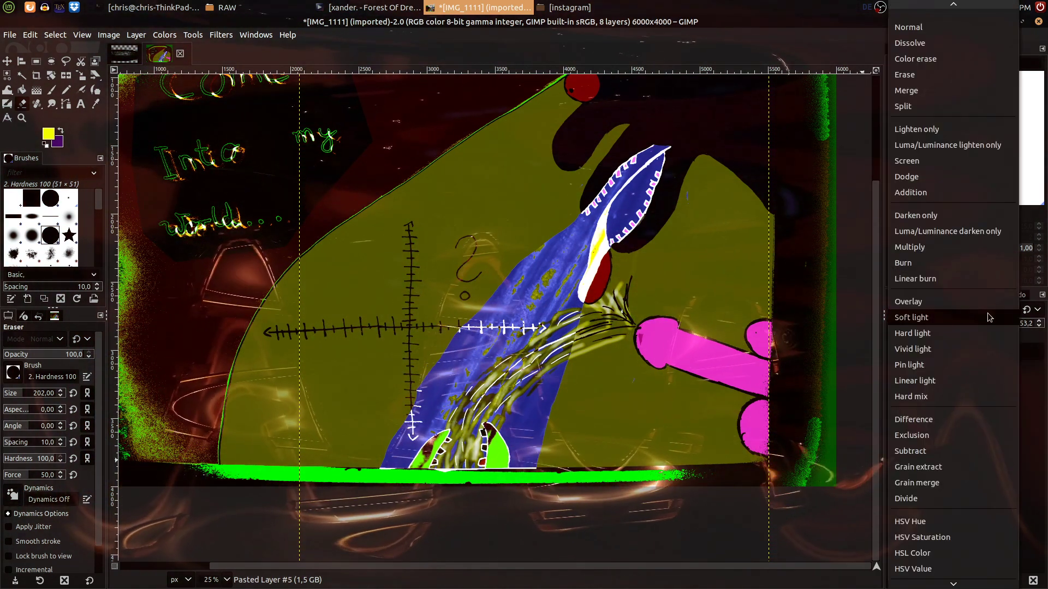
{"action": "left_click", "coordinate": [983, 300]}
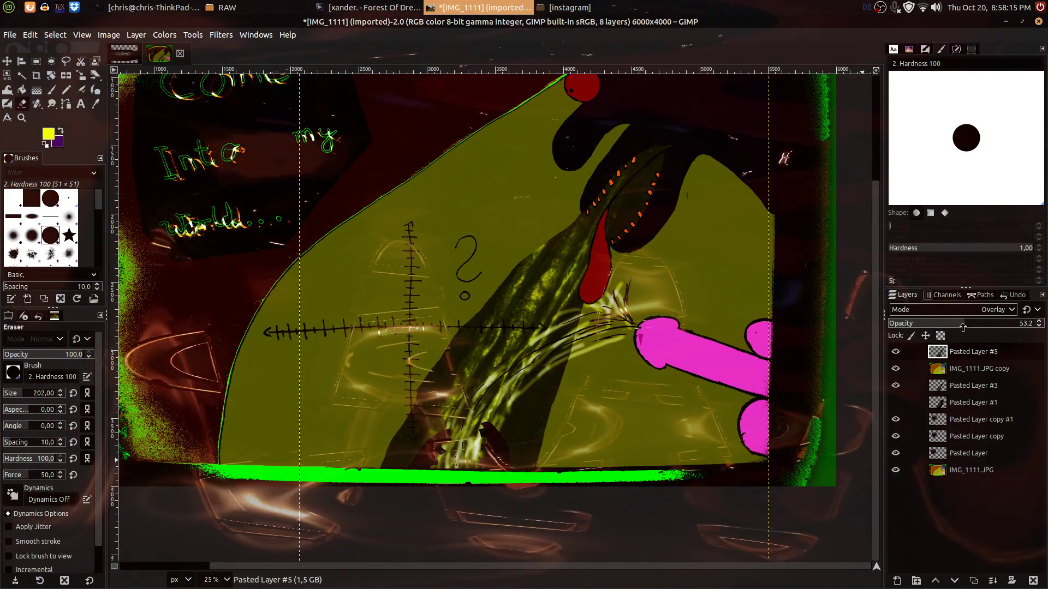
{"action": "left_click_drag", "start_coordinate": [963, 326], "coordinate": [1034, 326]}
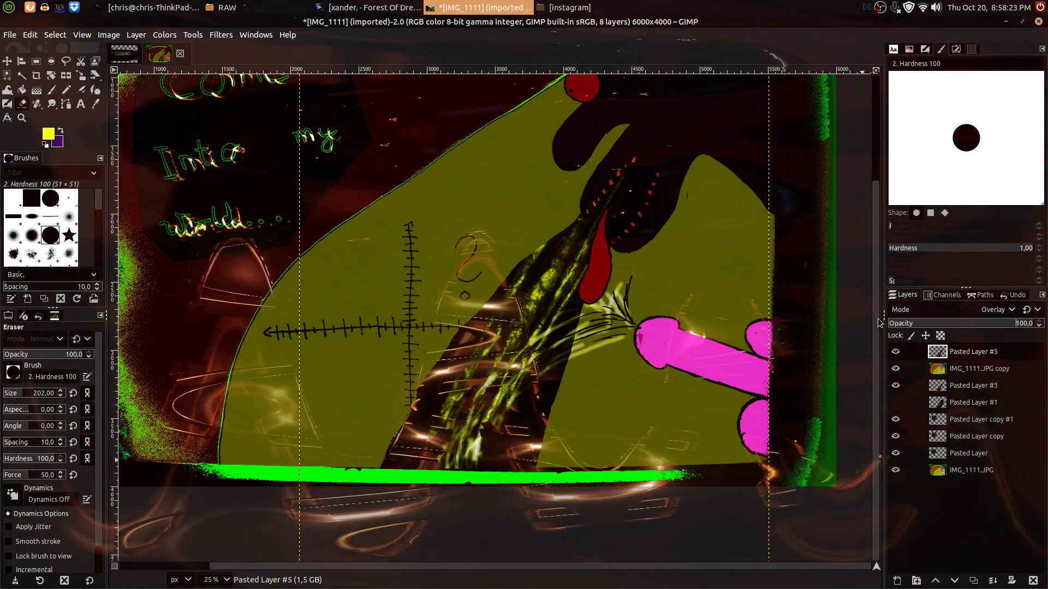
Select the orange teeth by color on the IMG_1111.JPG copy layer.
{"action": "left_click", "coordinate": [917, 385]}
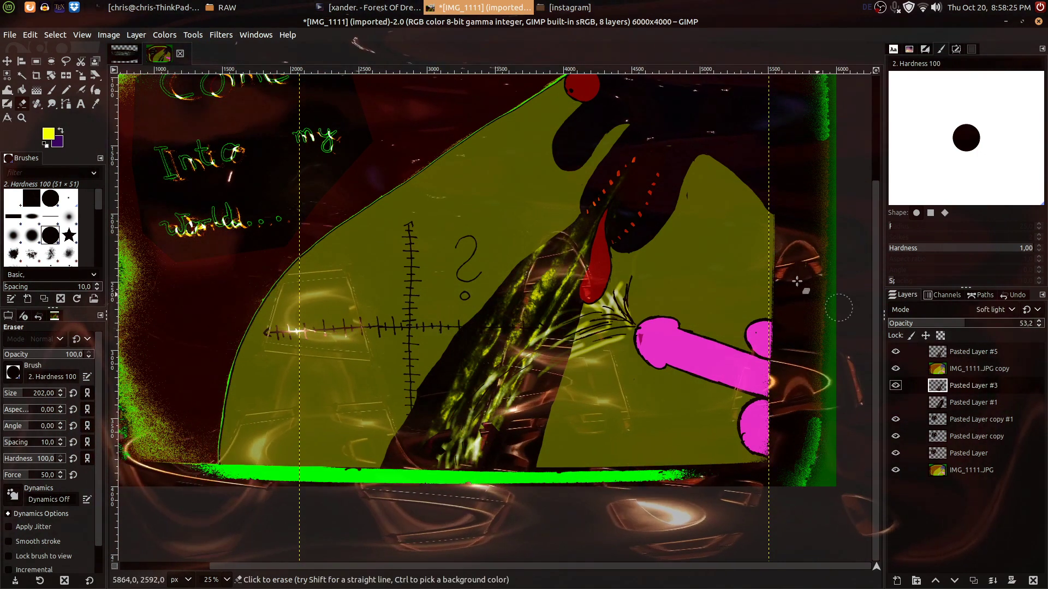
{"action": "key", "text": "1"}
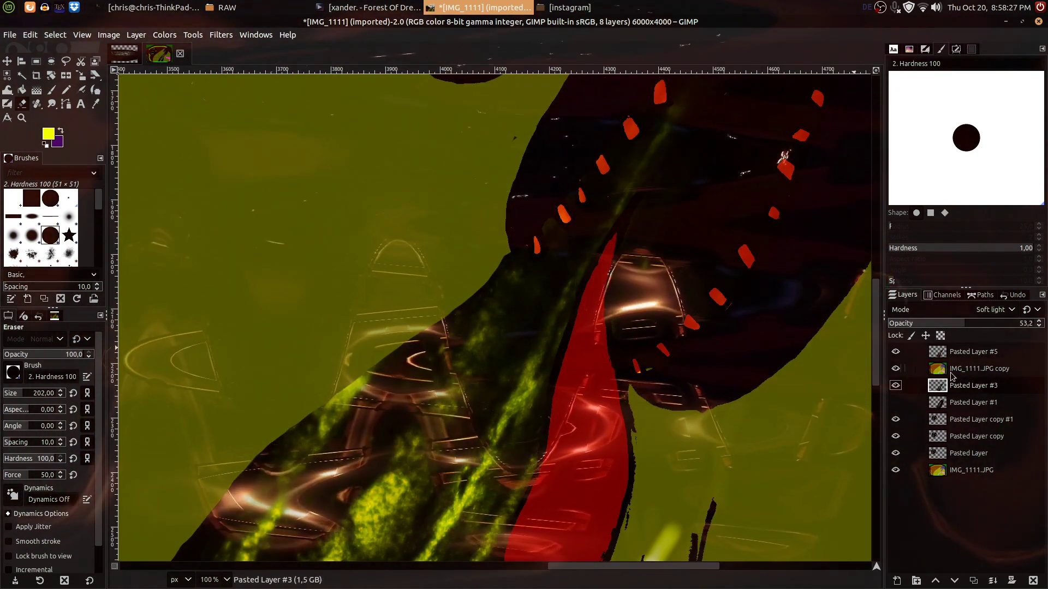
{"action": "left_click", "coordinate": [951, 371]}
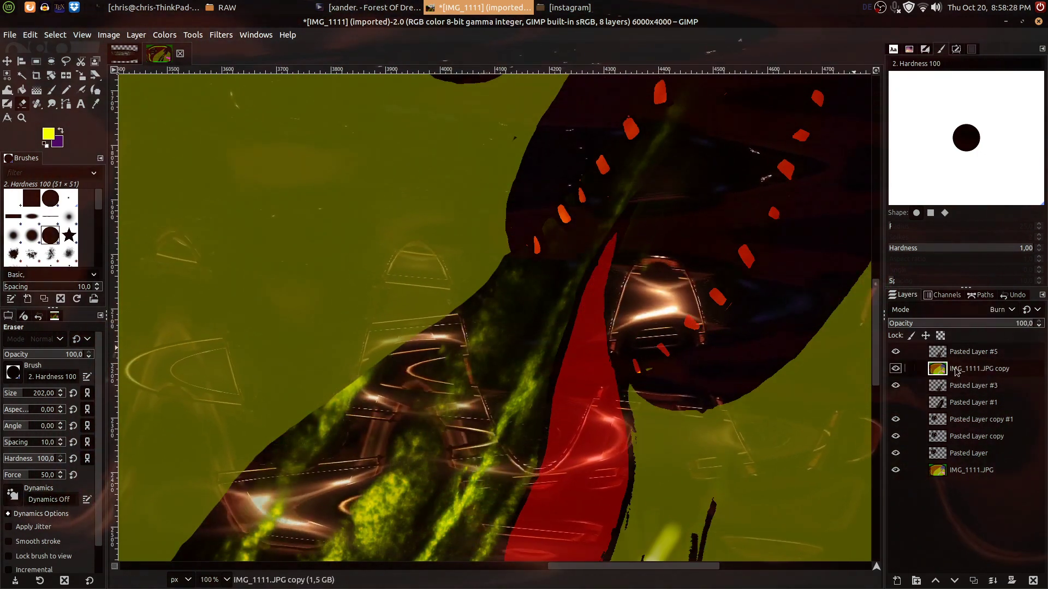
{"action": "left_click", "coordinate": [9, 76]}
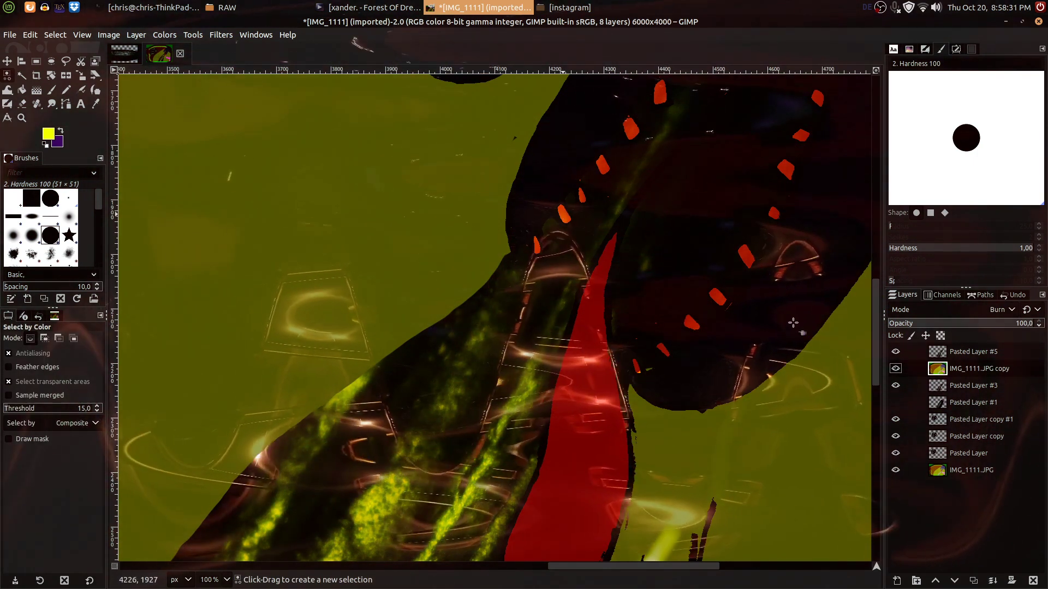
{"action": "left_click_drag", "start_coordinate": [827, 259], "coordinate": [758, 332]}
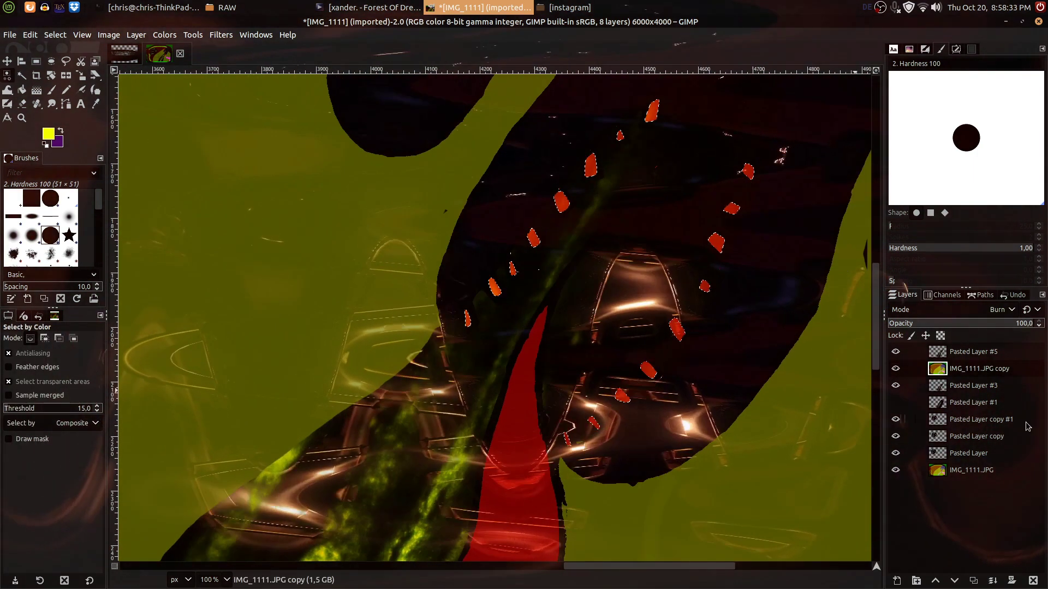
Erase the selected teeth areas from Pasted Layer #3 and Pasted Layer #5.
{"action": "left_click", "coordinate": [977, 387]}
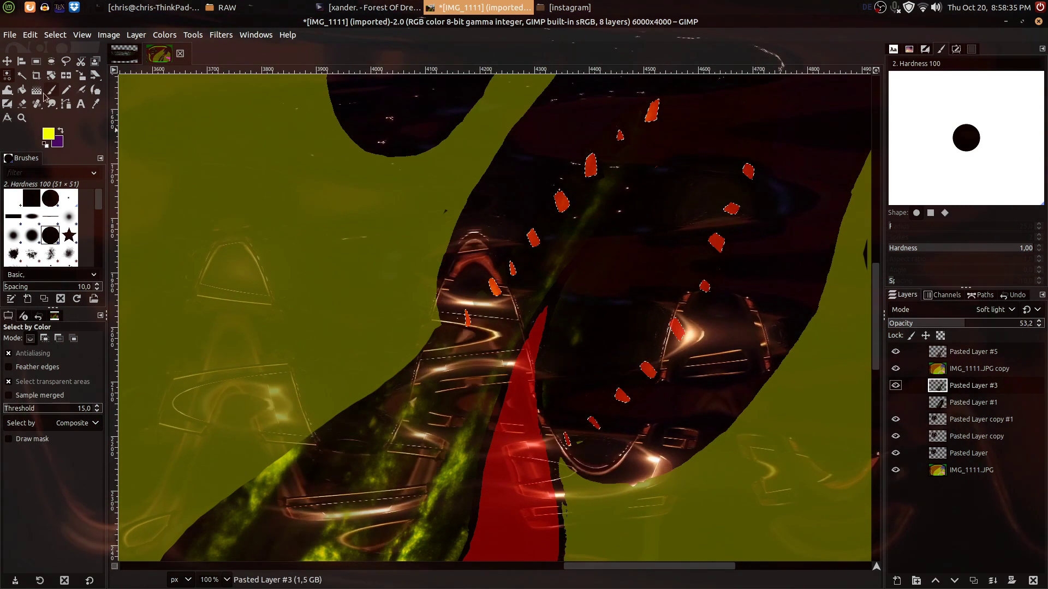
{"action": "left_click", "coordinate": [23, 104]}
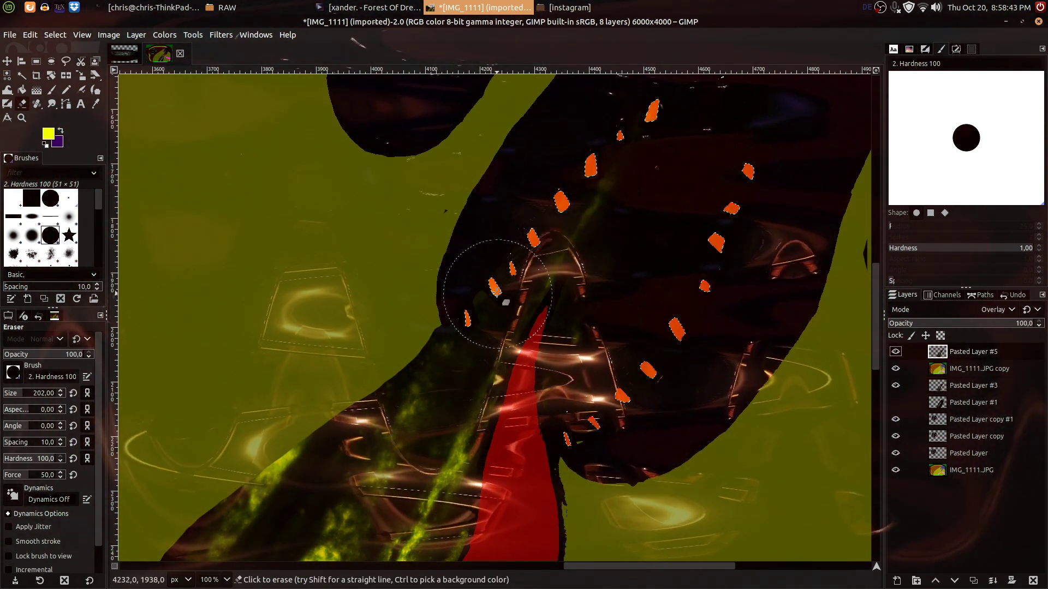
{"action": "mouse_move", "coordinate": [458, 294]}
{"action": "left_mouse_down"}
{"action": "mouse_move", "coordinate": [557, 166]}
{"action": "mouse_move", "coordinate": [619, 131]}
{"action": "left_mouse_up"}
{"action": "left_click_drag", "start_coordinate": [598, 162], "coordinate": [562, 221]}
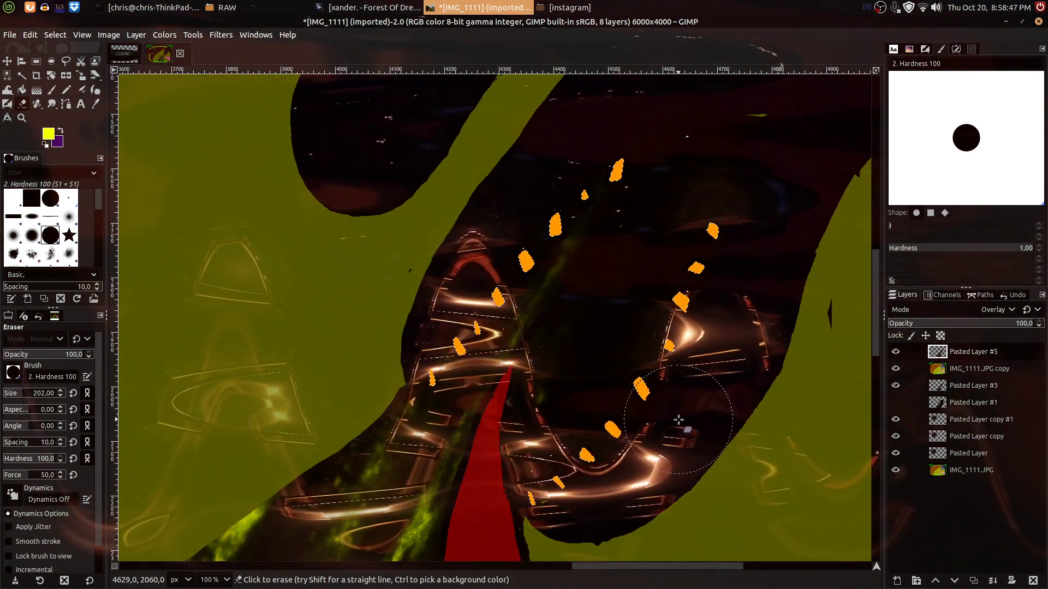
Select the two purple horns and their green spikes above the bright green strip by color on the IMG_1111.JPG copy layer.
{"action": "left_click_drag", "start_coordinate": [678, 421], "coordinate": [694, 339]}
{"action": "scroll", "coordinate": [694, 341], "scroll_direction": "down", "scroll_amount": 2}
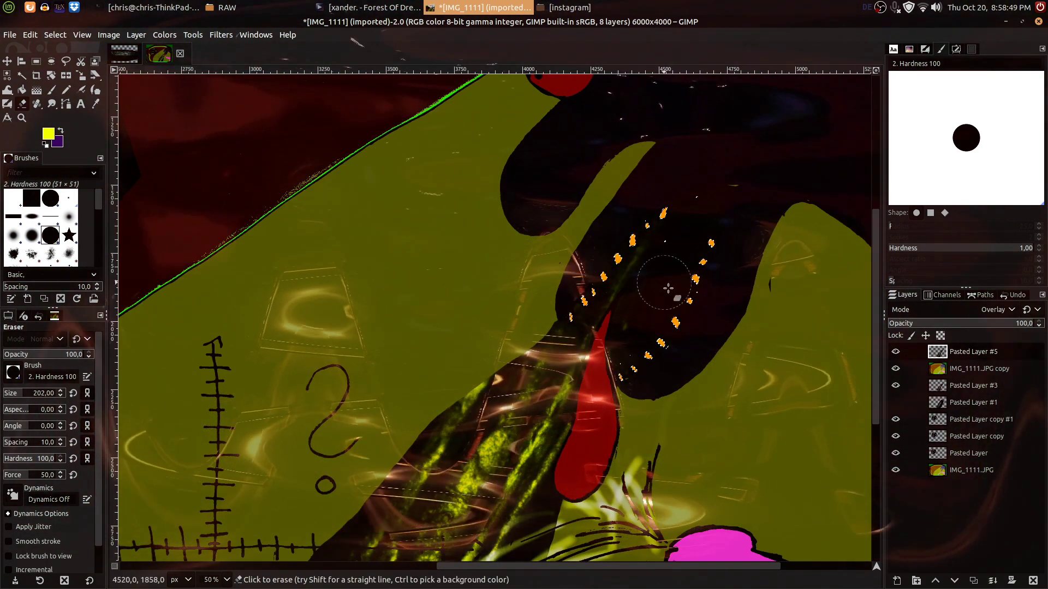
{"action": "scroll", "coordinate": [591, 441], "scroll_direction": "down", "scroll_amount": 10}
{"action": "scroll", "coordinate": [591, 441], "scroll_direction": "left", "scroll_amount": 5}
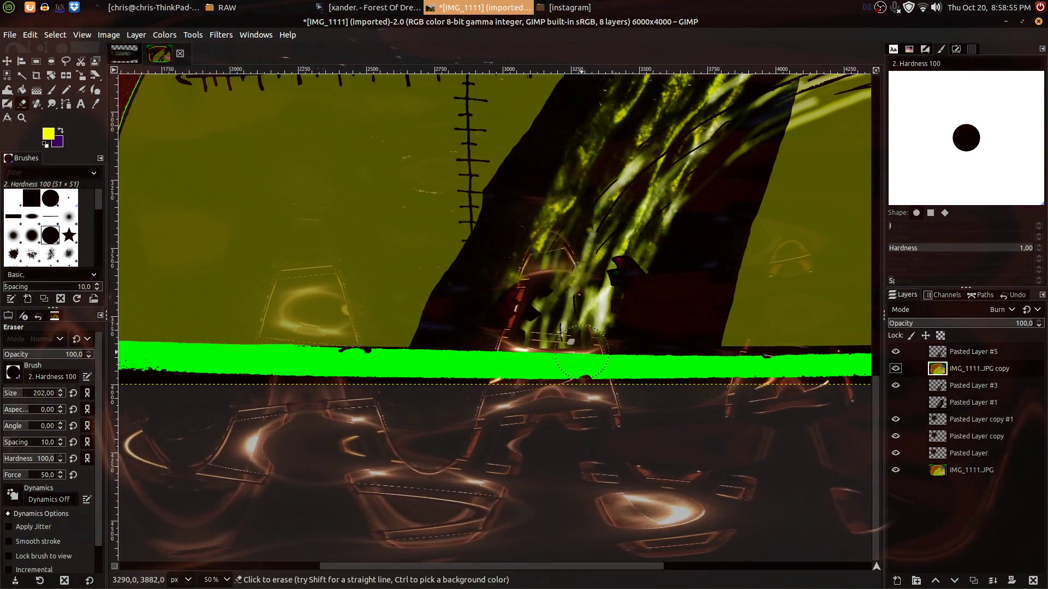
{"action": "left_click", "coordinate": [7, 76]}
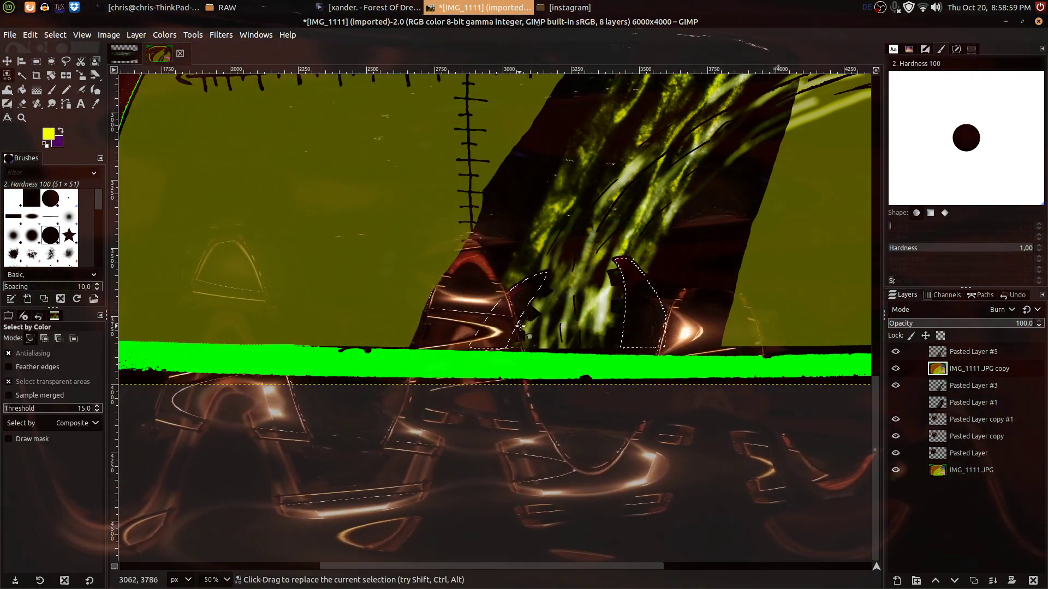
{"action": "scroll", "coordinate": [513, 333], "scroll_direction": "up", "scroll_amount": 2}
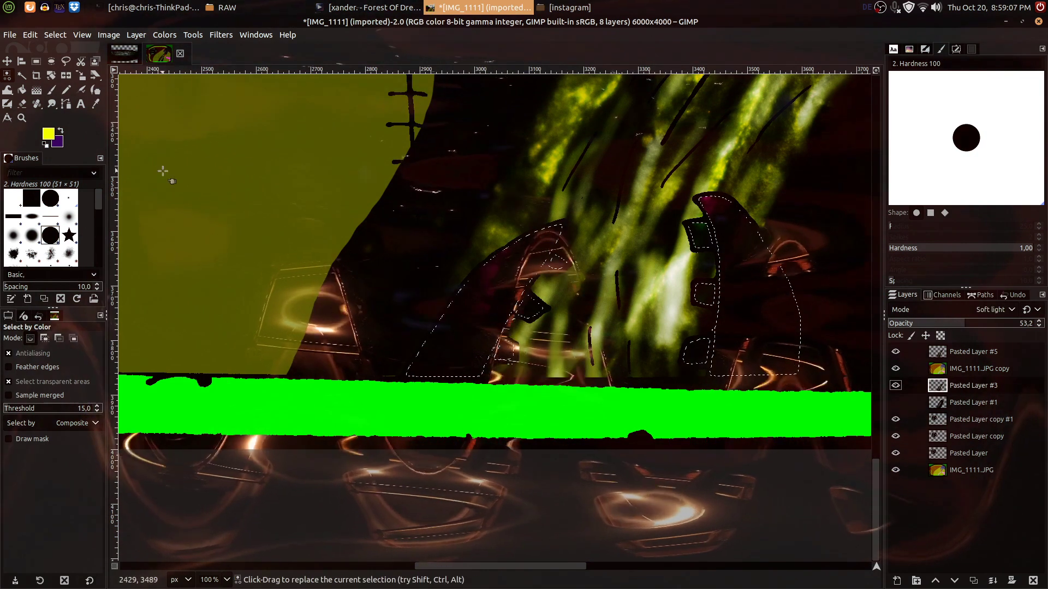
Erase the selected horn and spike areas from Pasted Layer #3 and Pasted Layer #5.
{"action": "left_click", "coordinate": [24, 104]}
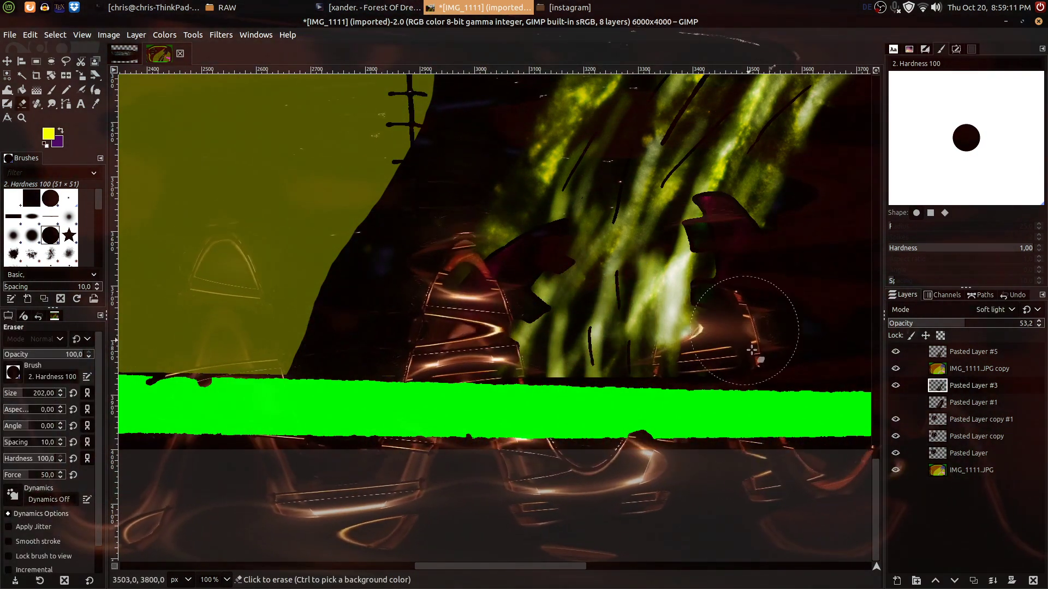
{"action": "left_click", "coordinate": [992, 351]}
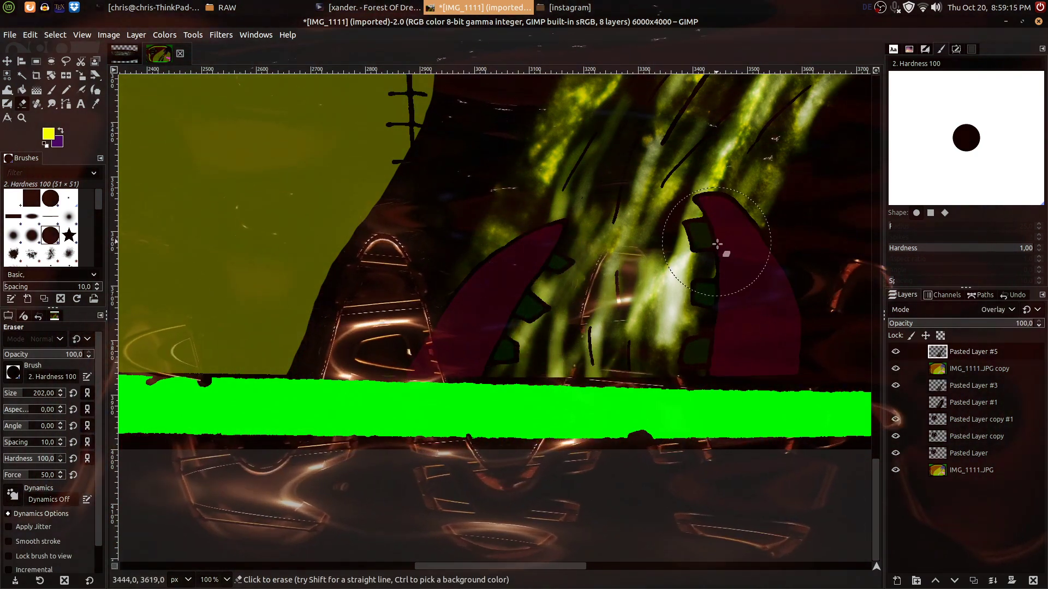
{"action": "scroll", "coordinate": [715, 241], "scroll_direction": "down", "scroll_amount": 3}
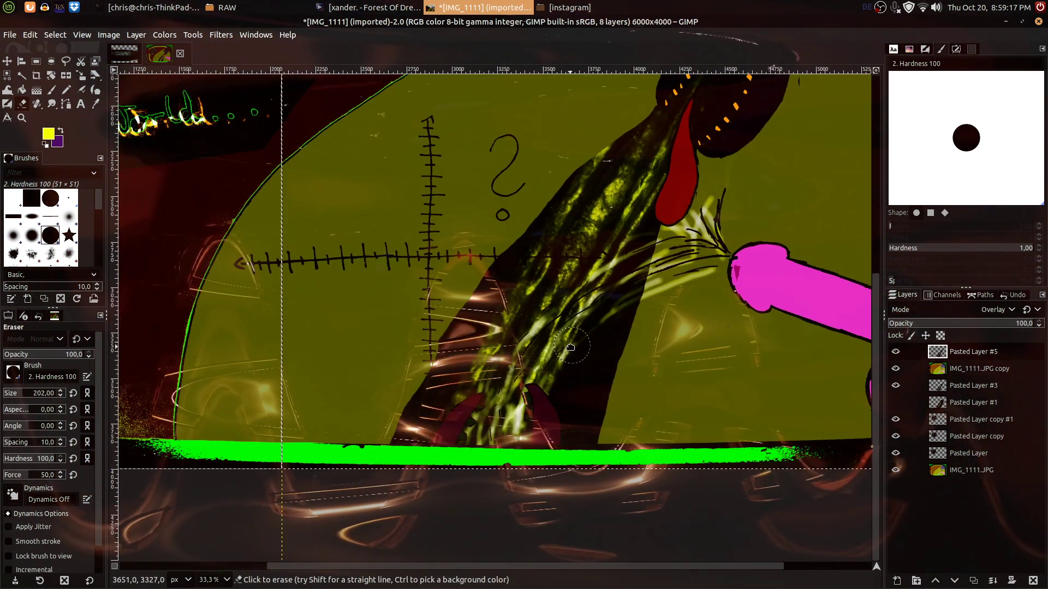
{"action": "scroll", "coordinate": [597, 328], "scroll_direction": "down", "scroll_amount": 2}
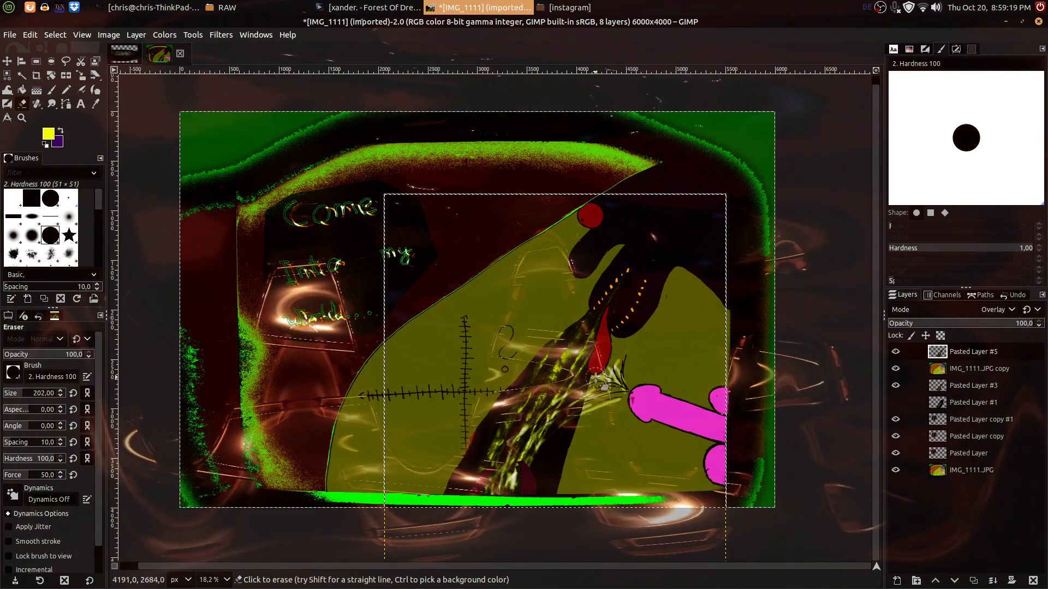
{"action": "left_click_drag", "start_coordinate": [596, 378], "coordinate": [629, 349]}
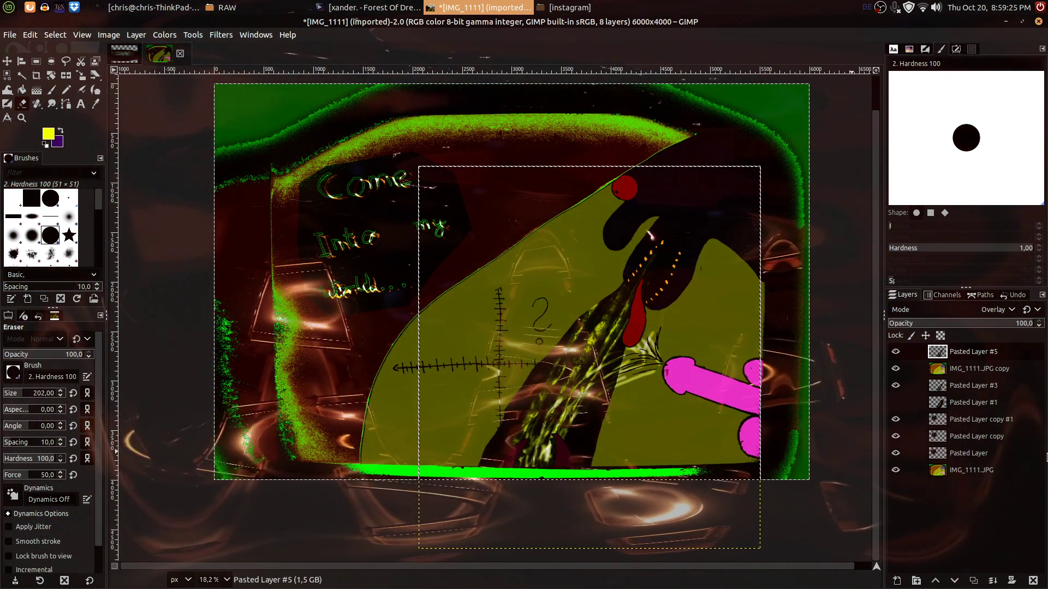
Set up the Smudge tool on Pasted Layer #3 with the 2. Hardness 075 brush at size 84.
{"action": "left_click", "coordinate": [964, 385]}
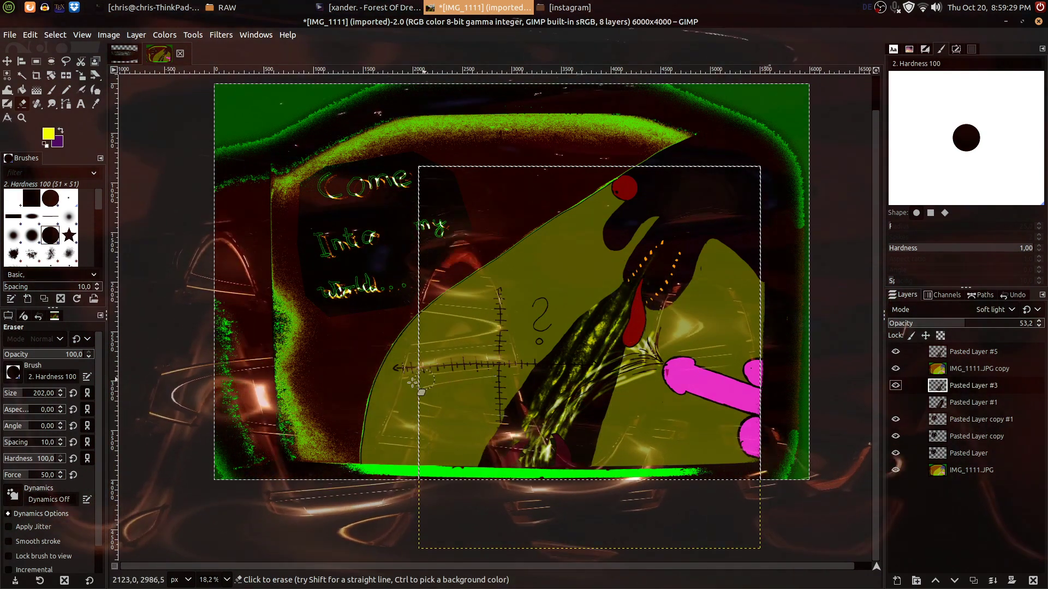
{"action": "left_click", "coordinate": [51, 107]}
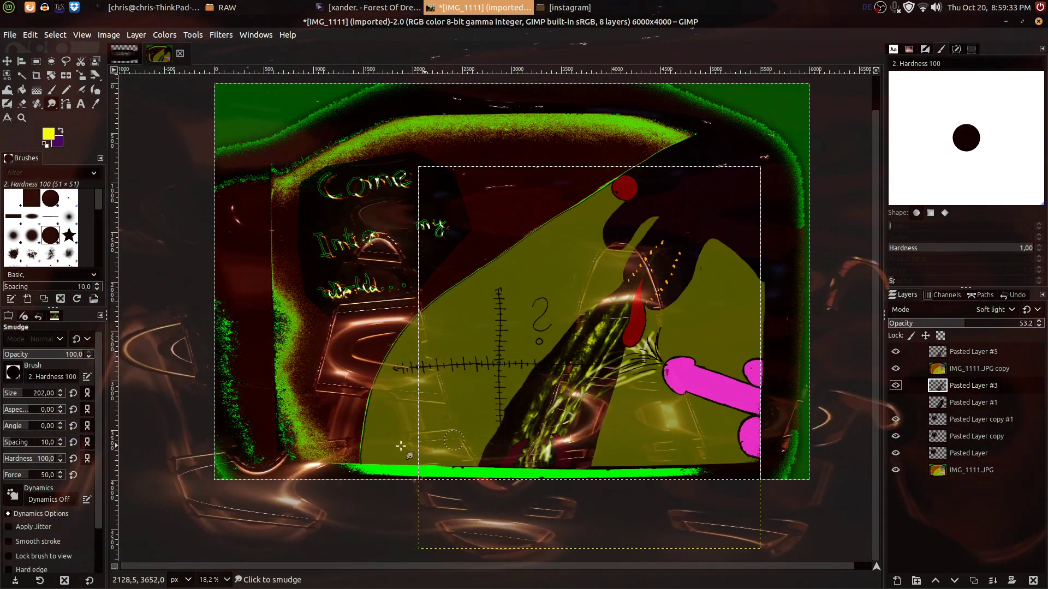
{"action": "scroll", "coordinate": [533, 376], "scroll_direction": "up", "scroll_amount": 3}
{"action": "scroll", "coordinate": [540, 382], "scroll_direction": "down", "scroll_amount": 2}
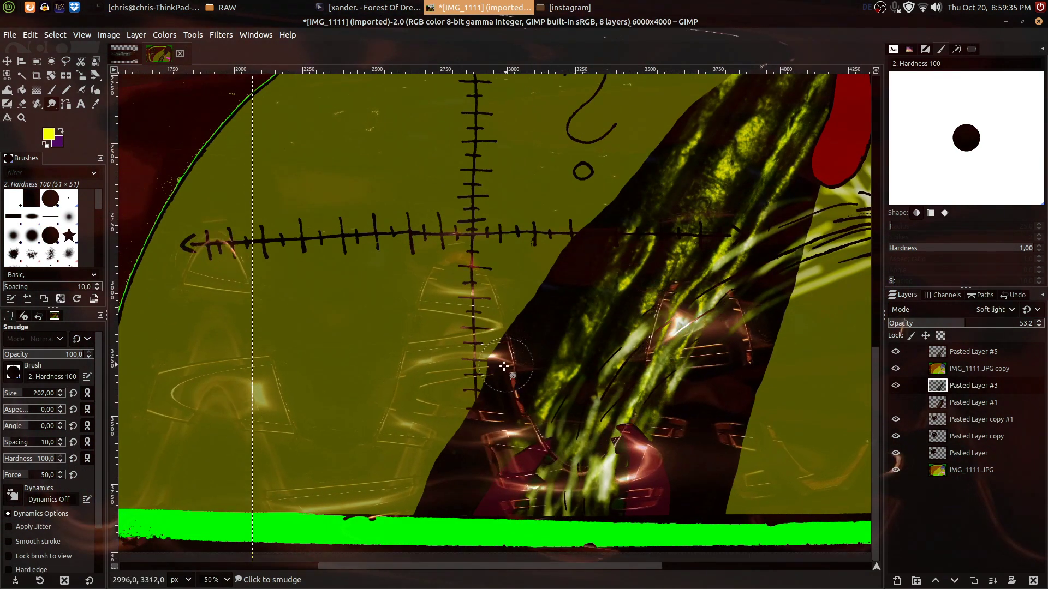
{"action": "left_click", "coordinate": [21, 392]}
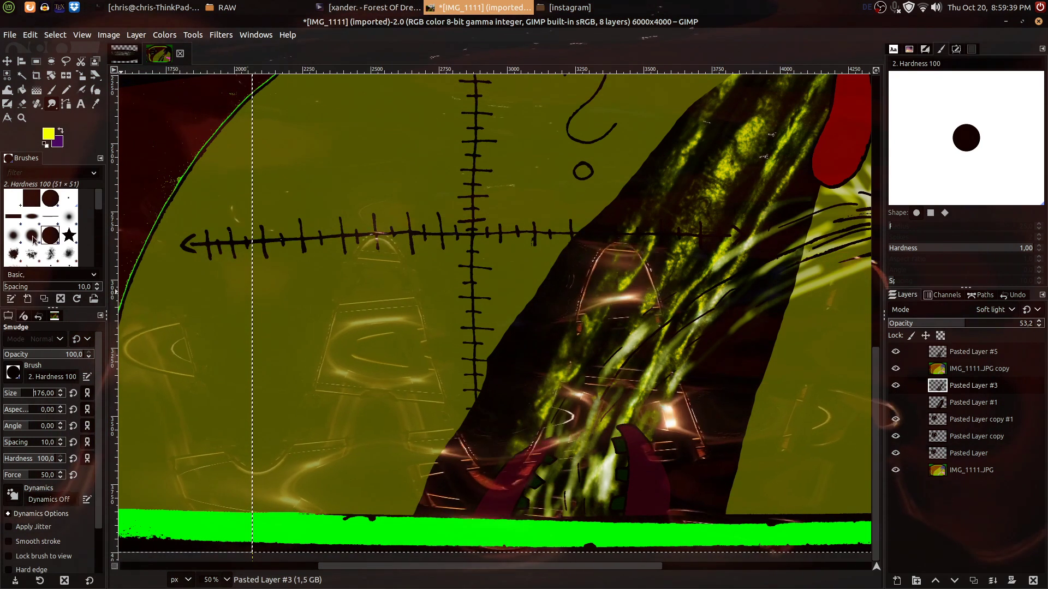
{"action": "scroll", "coordinate": [263, 440], "scroll_direction": "up", "scroll_amount": 2}
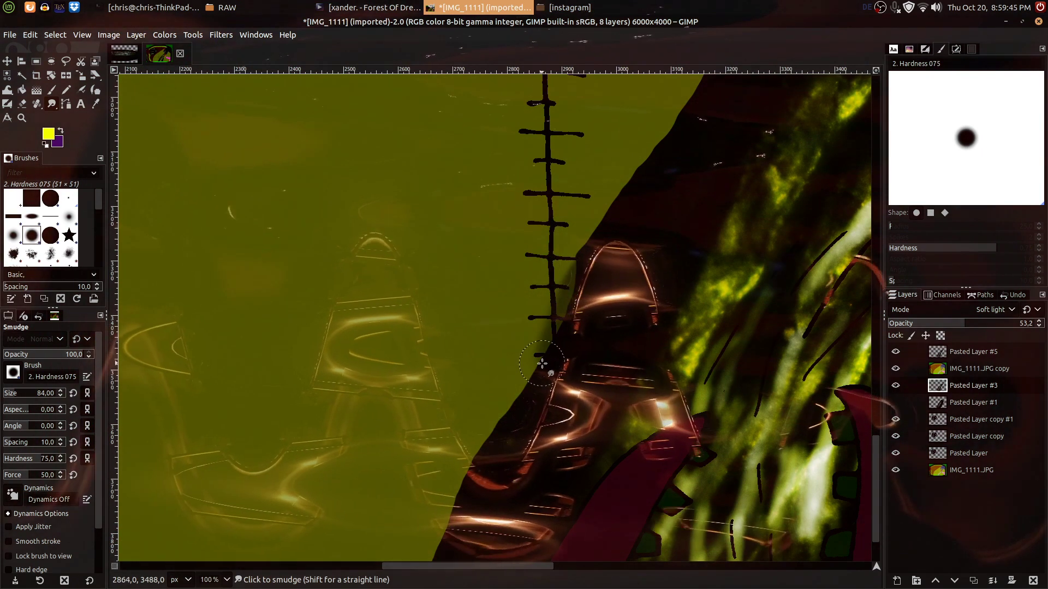
Smudge the lower left edge of the black body into the olive area on Pasted Layer #5 and Pasted Layer #3.
{"action": "left_click", "coordinate": [965, 353]}
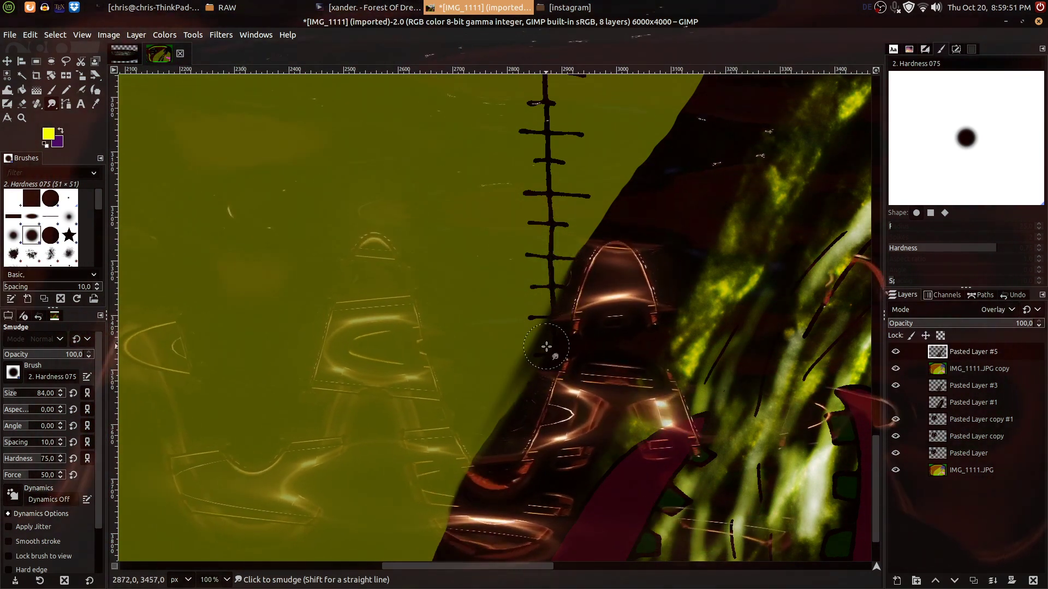
{"action": "scroll", "coordinate": [550, 322], "scroll_direction": "down", "scroll_amount": 4}
{"action": "scroll", "coordinate": [553, 298], "scroll_direction": "left", "scroll_amount": 2}
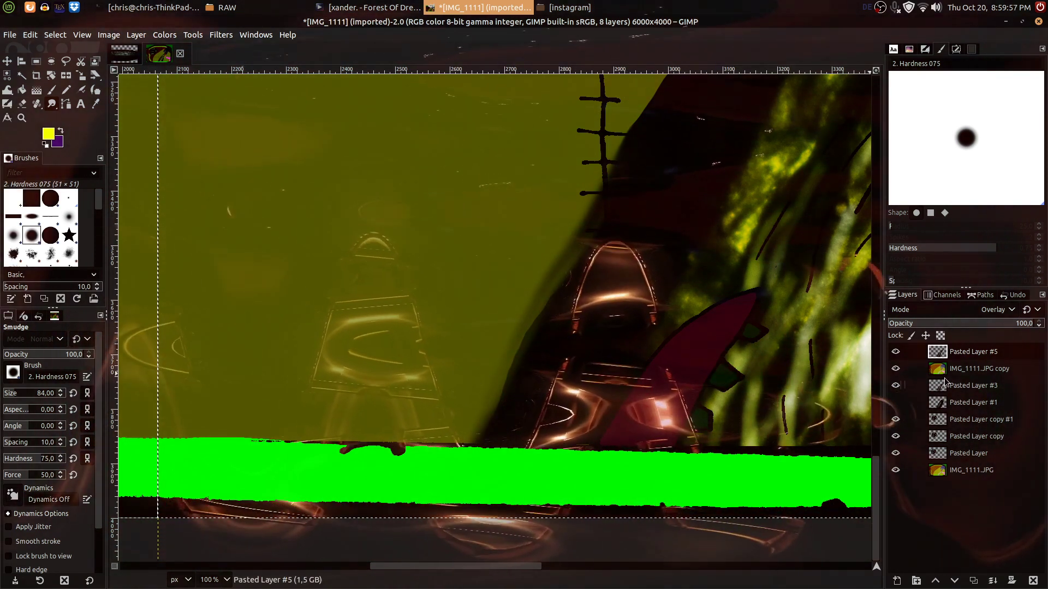
{"action": "left_click", "coordinate": [959, 387]}
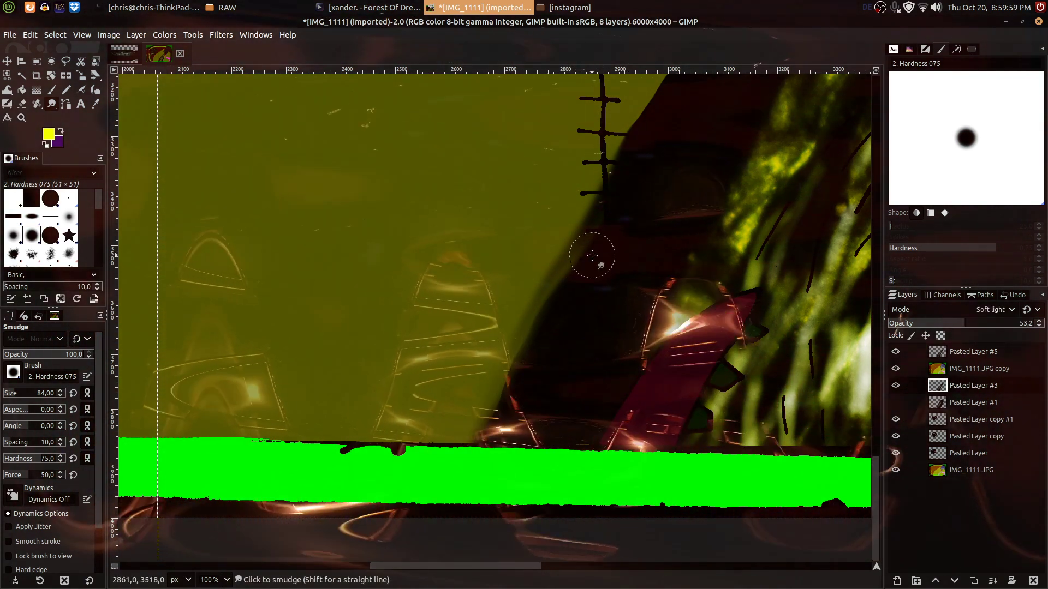
{"action": "left_click_drag", "start_coordinate": [680, 166], "coordinate": [617, 300]}
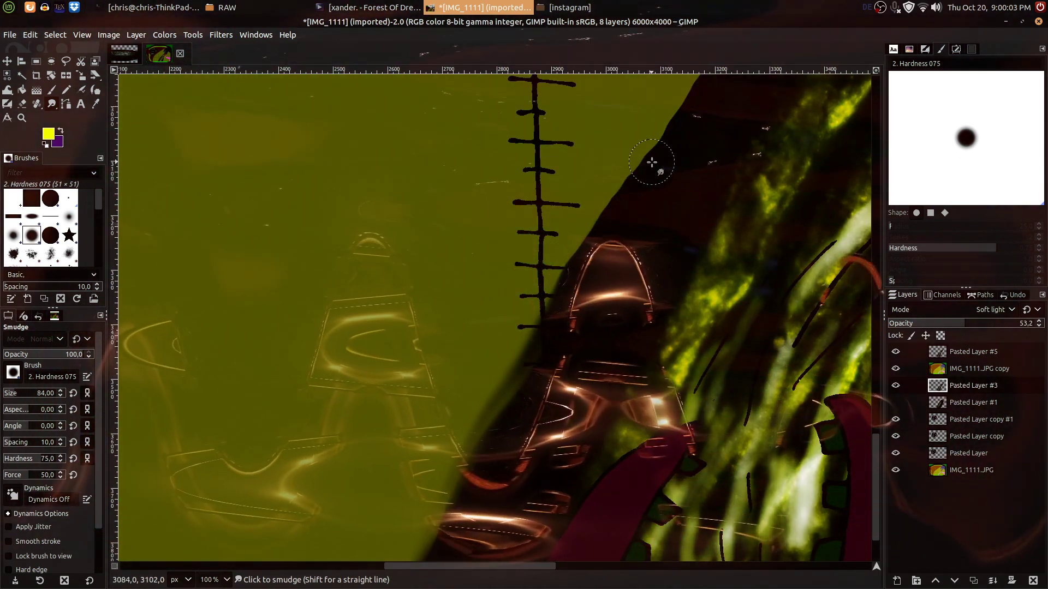
{"action": "left_click_drag", "start_coordinate": [613, 251], "coordinate": [631, 346]}
{"action": "left_click", "coordinate": [961, 353]}
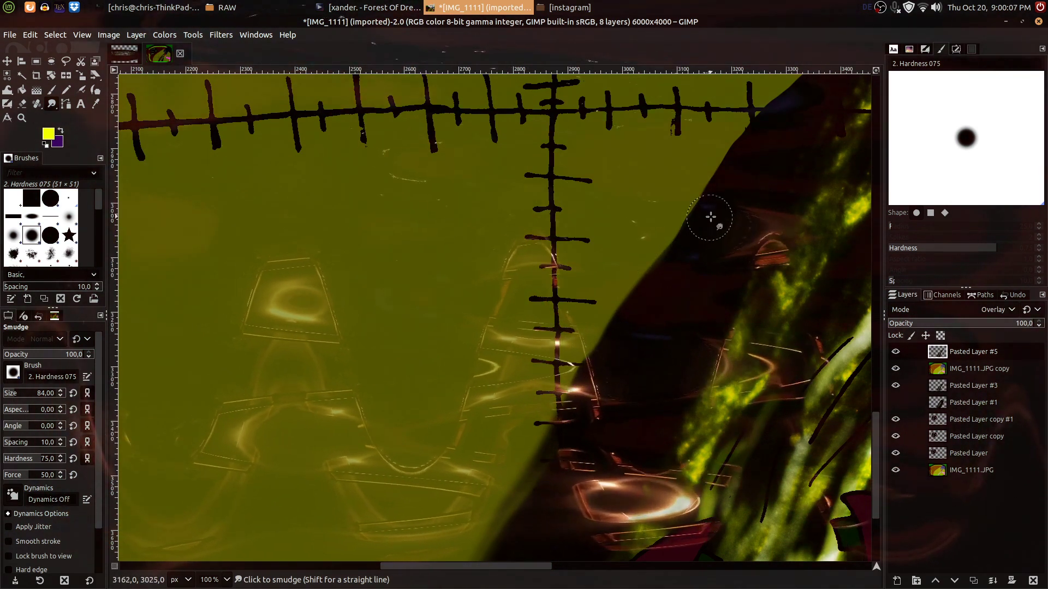
Smudge the body's left edge around the horizontal ruler line on Pasted Layer #5 and Pasted Layer #3.
{"action": "scroll", "coordinate": [690, 246], "scroll_direction": "up", "scroll_amount": 5}
{"action": "scroll", "coordinate": [641, 351], "scroll_direction": "right", "scroll_amount": 3}
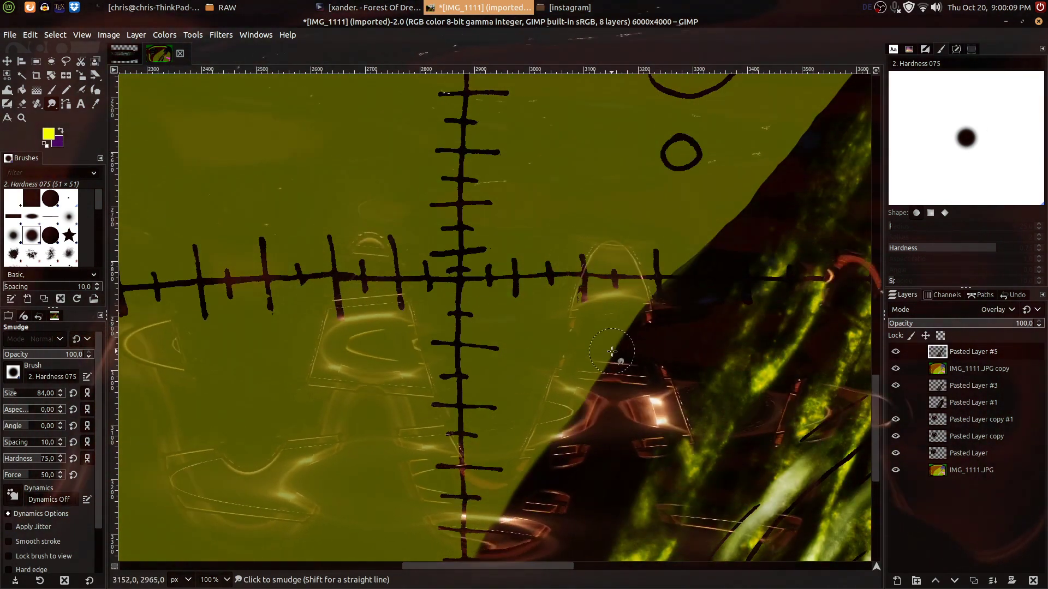
{"action": "key", "text": "Page_Down"}
{"action": "key", "text": "Page_Down"}
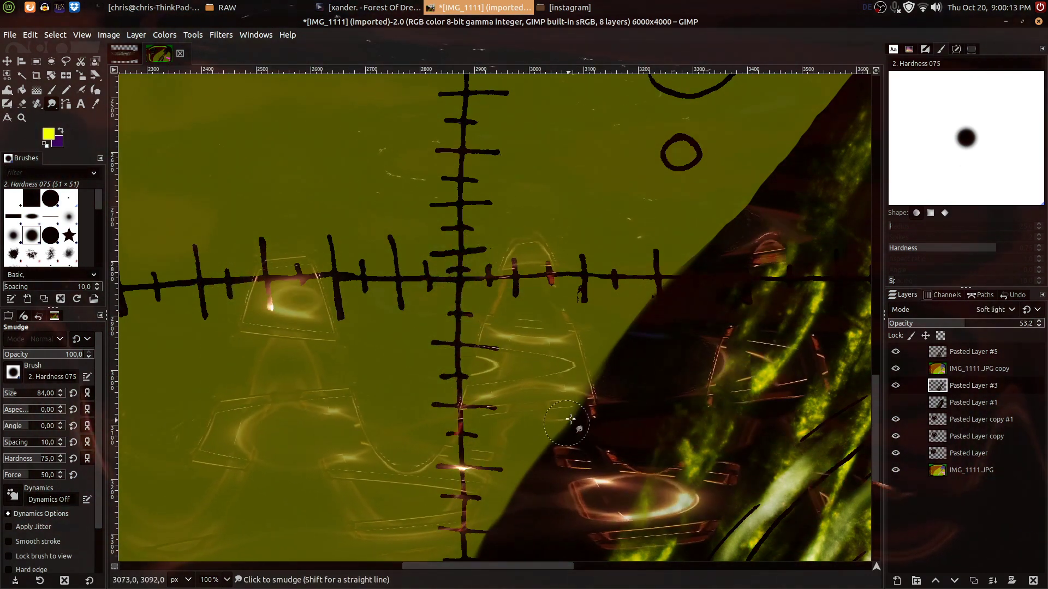
Smudge the body's left edge beside the question mark on Pasted Layer #3 and Pasted Layer #5.
{"action": "scroll", "coordinate": [626, 371], "scroll_direction": "up", "scroll_amount": 2}
{"action": "scroll", "coordinate": [627, 371], "scroll_direction": "right", "scroll_amount": 2}
{"action": "scroll", "coordinate": [627, 371], "scroll_direction": "up", "scroll_amount": 6}
{"action": "scroll", "coordinate": [627, 371], "scroll_direction": "right", "scroll_amount": 9}
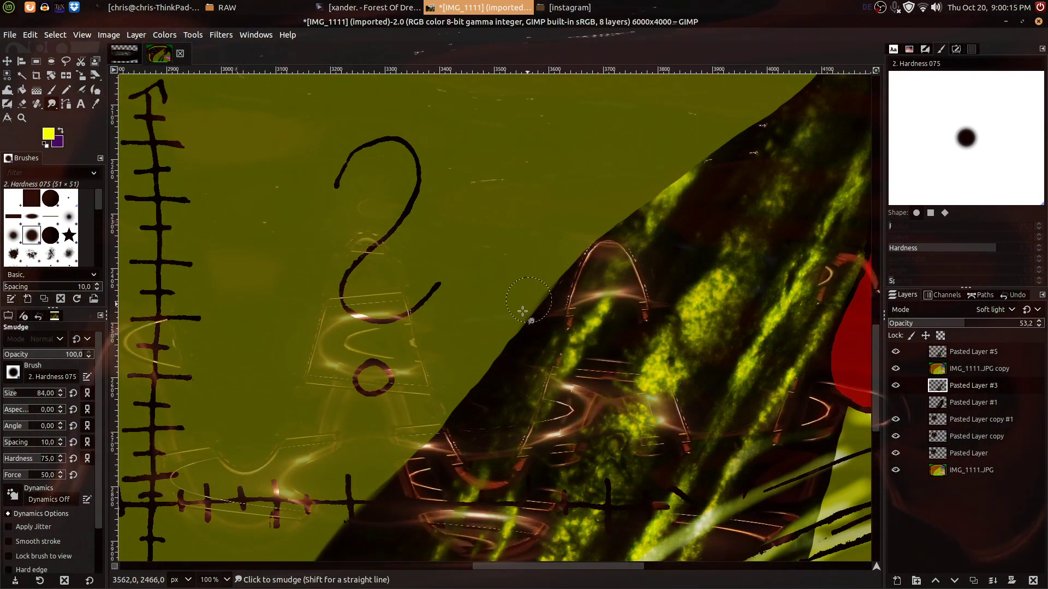
{"action": "key", "text": "Page_Up"}
{"action": "key", "text": "Page_Up"}
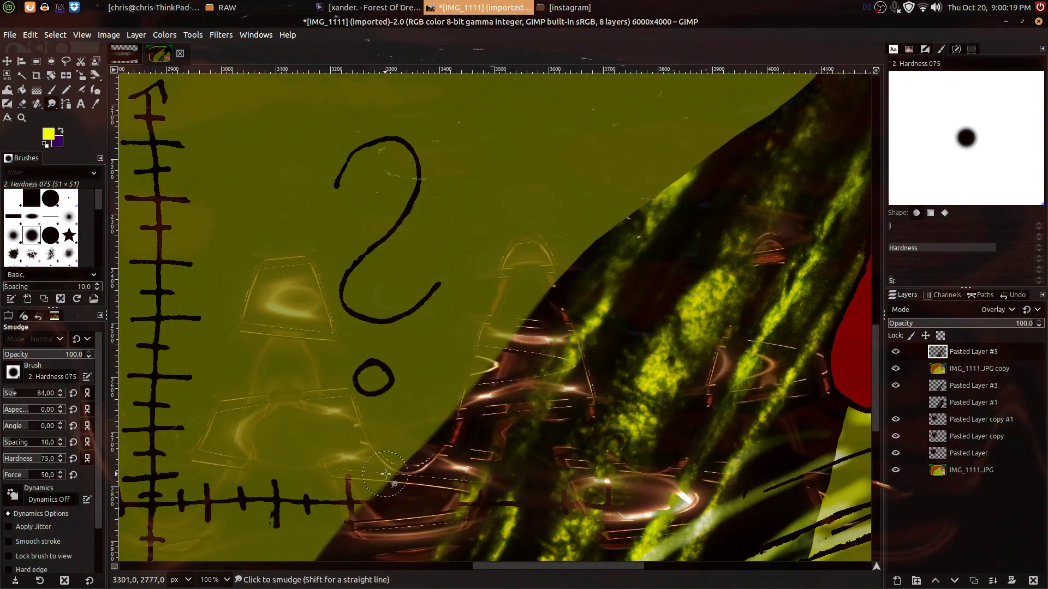
Smudge the body's upper left edge from the question mark up to the toothed head on Pasted Layer #5 and Pasted Layer #3.
{"action": "scroll", "coordinate": [655, 278], "scroll_direction": "up", "scroll_amount": 7}
{"action": "scroll", "coordinate": [655, 278], "scroll_direction": "right", "scroll_amount": 5}
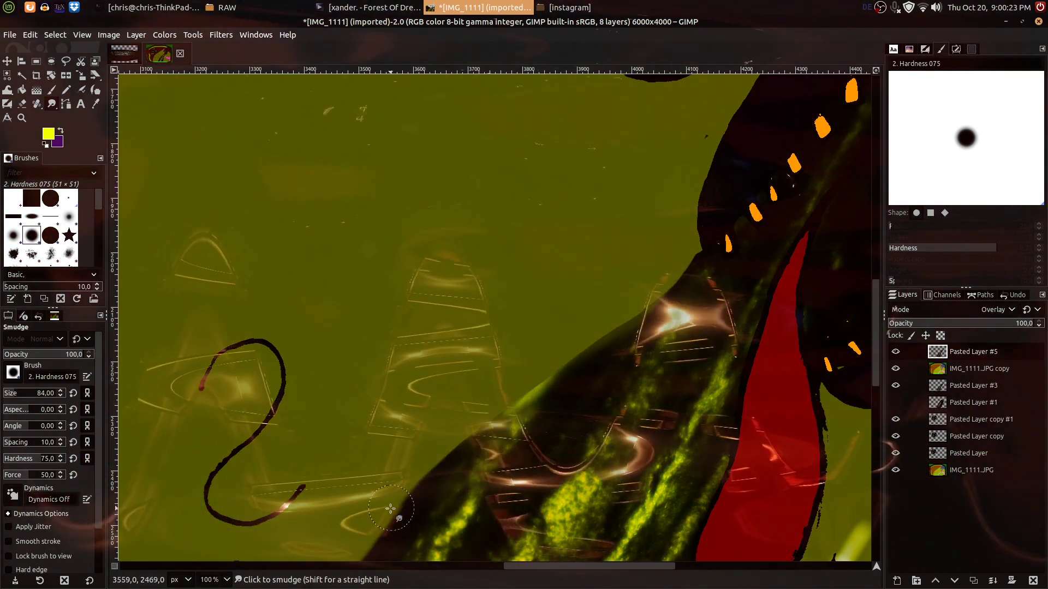
{"action": "scroll", "coordinate": [568, 226], "scroll_direction": "down", "scroll_amount": 7}
{"action": "scroll", "coordinate": [568, 226], "scroll_direction": "left", "scroll_amount": 3}
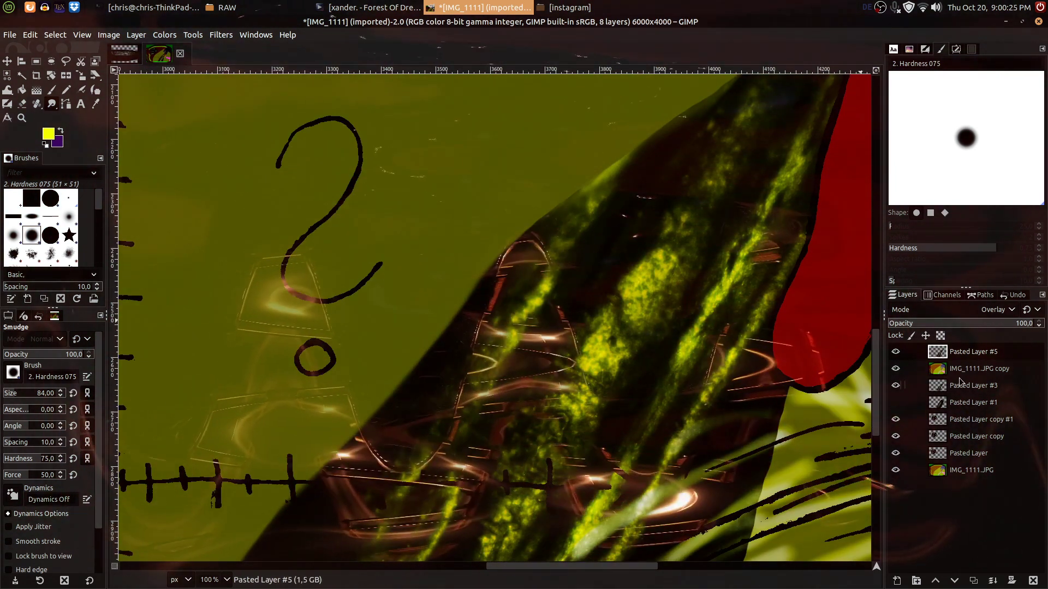
{"action": "left_click", "coordinate": [965, 386]}
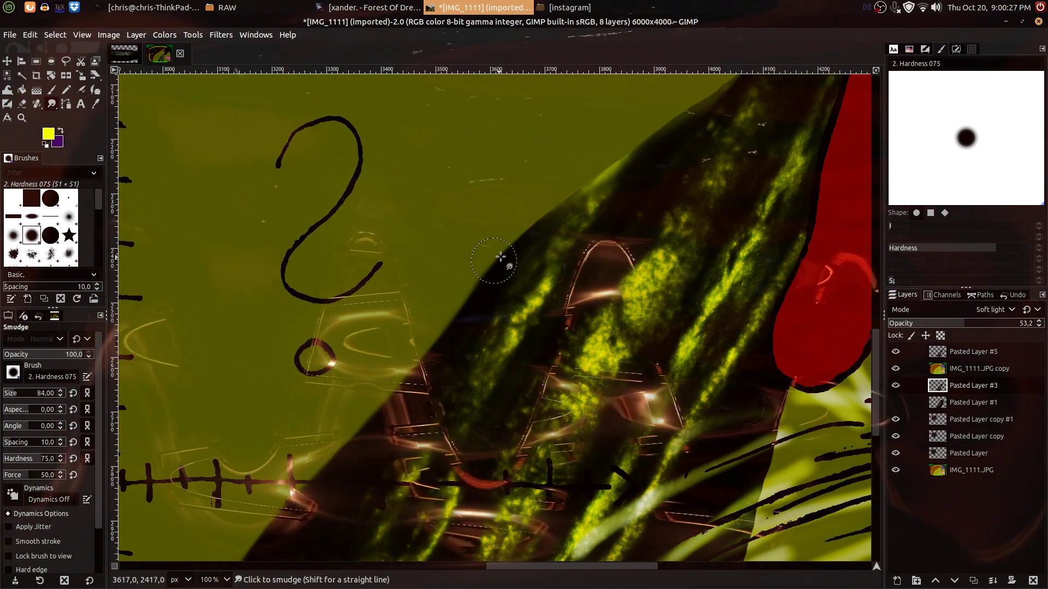
{"action": "scroll", "coordinate": [639, 216], "scroll_direction": "up", "scroll_amount": 4}
{"action": "scroll", "coordinate": [639, 216], "scroll_direction": "right", "scroll_amount": 2}
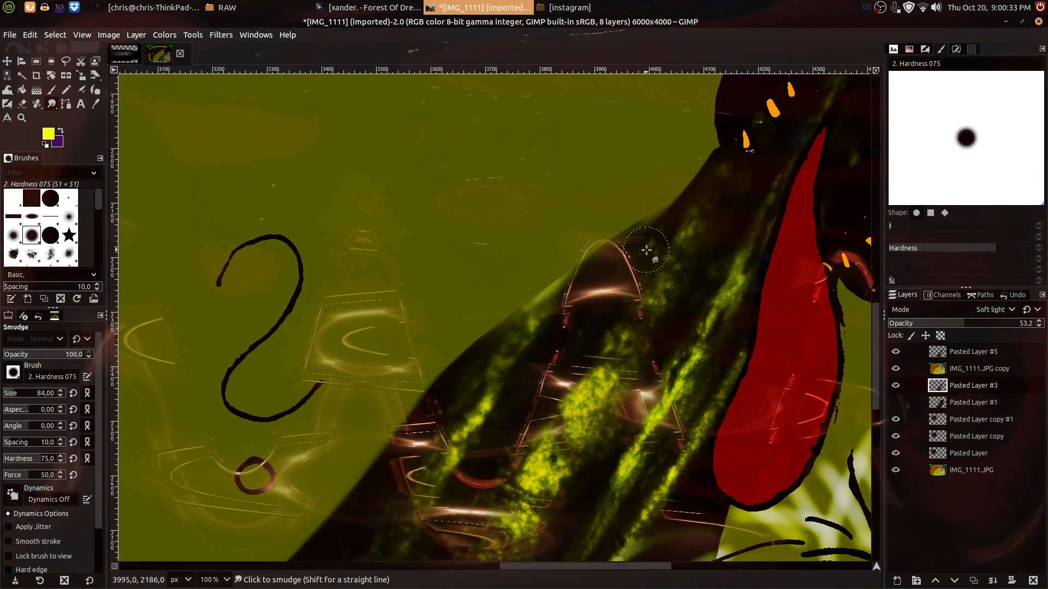
{"action": "scroll", "coordinate": [600, 295], "scroll_direction": "up", "scroll_amount": 3}
{"action": "scroll", "coordinate": [600, 294], "scroll_direction": "right", "scroll_amount": 3}
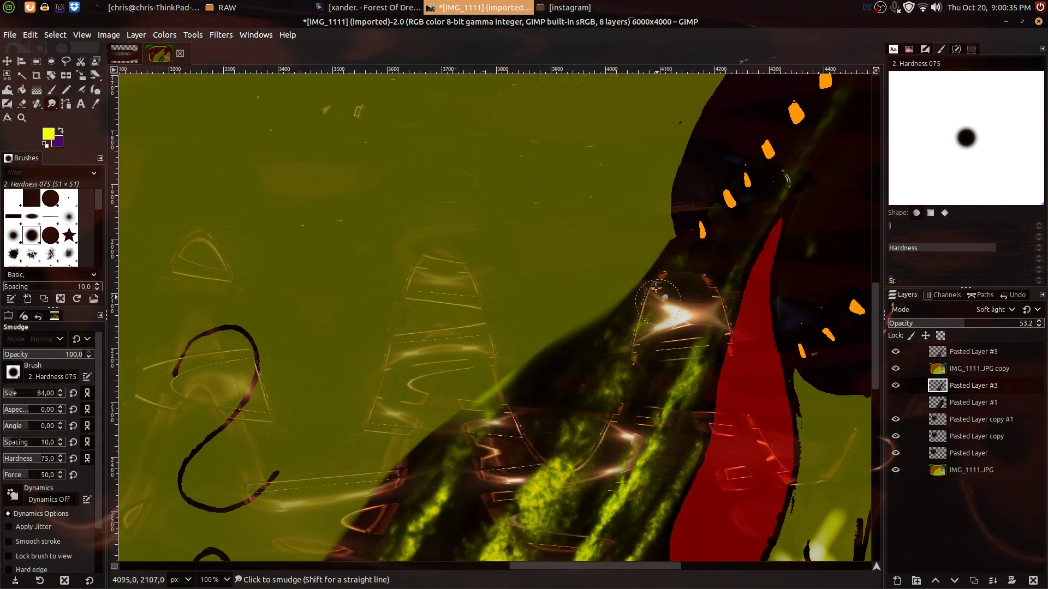
{"action": "left_click", "coordinate": [967, 352]}
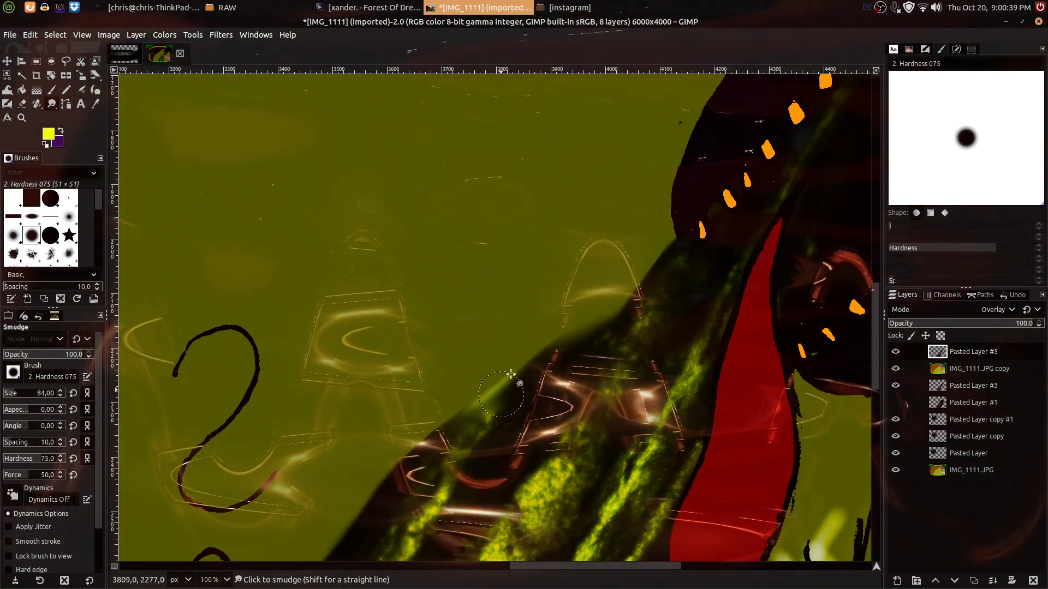
Smudge the black body's right edge from below the red tongue down to the green bar on Pasted Layer #3.
{"action": "scroll", "coordinate": [554, 412], "scroll_direction": "down", "scroll_amount": 3}
{"action": "left_click_drag", "start_coordinate": [553, 411], "coordinate": [492, 239]}
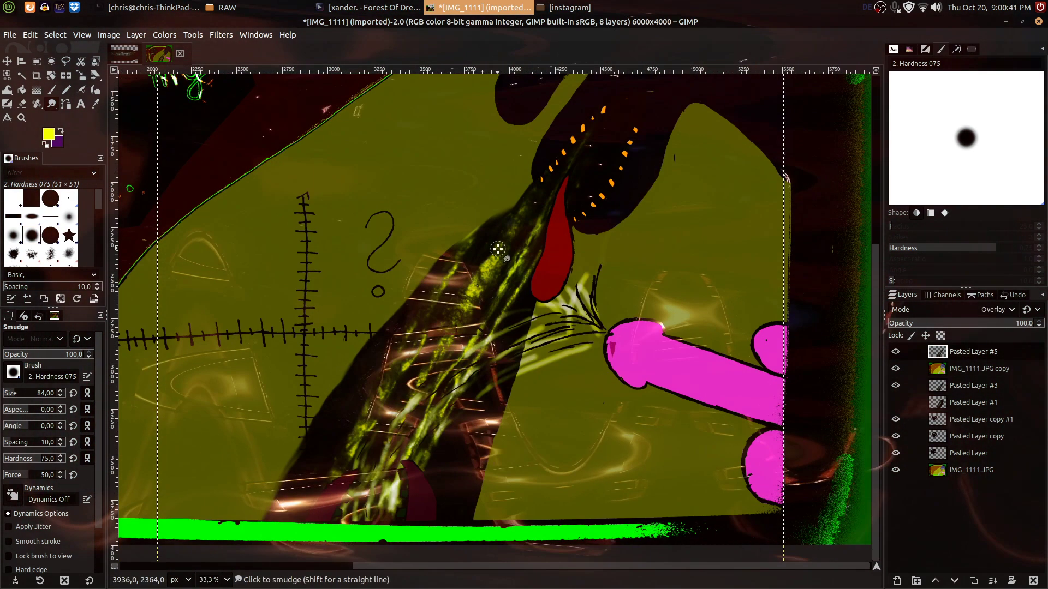
{"action": "scroll", "coordinate": [540, 294], "scroll_direction": "up", "scroll_amount": 2}
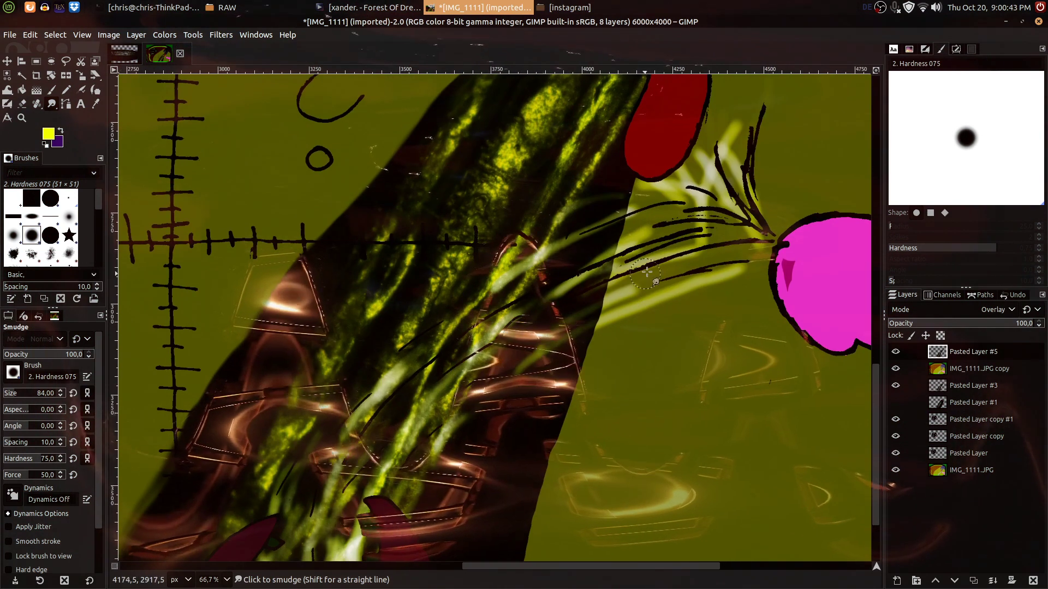
{"action": "left_click", "coordinate": [954, 387]}
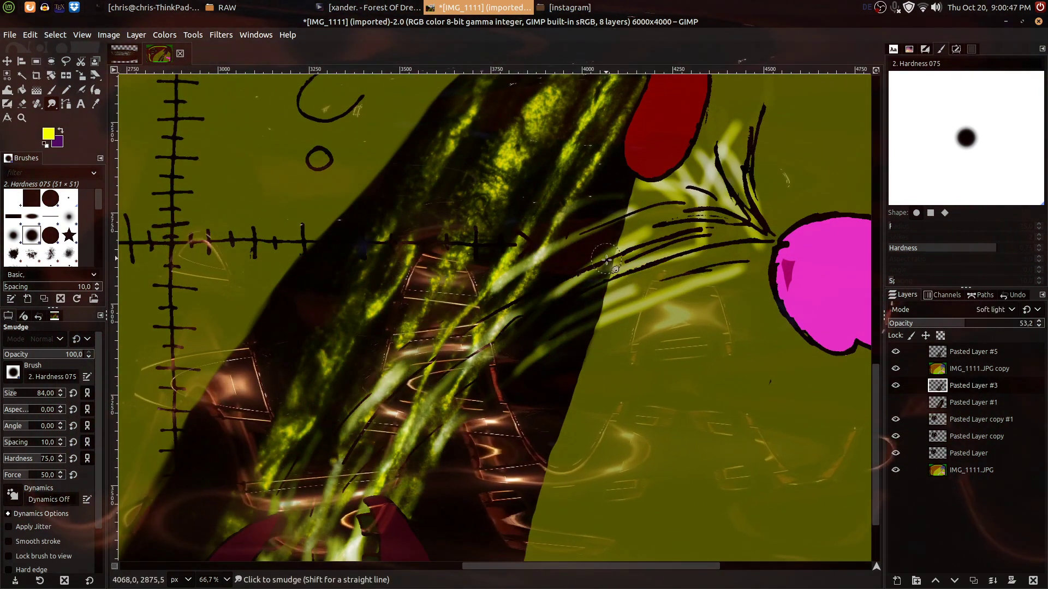
{"action": "scroll", "coordinate": [599, 339], "scroll_direction": "down", "scroll_amount": 5}
{"action": "scroll", "coordinate": [599, 339], "scroll_direction": "left", "scroll_amount": 2}
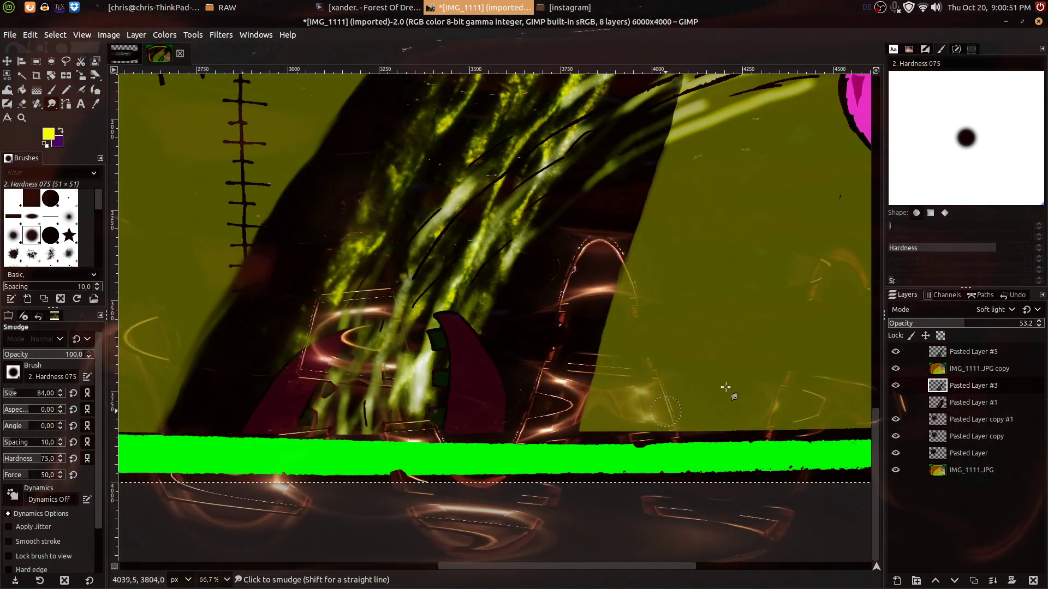
Smudge the black body's right edge between the green bar and the red tongue on Pasted Layer #5.
{"action": "left_click", "coordinate": [952, 353]}
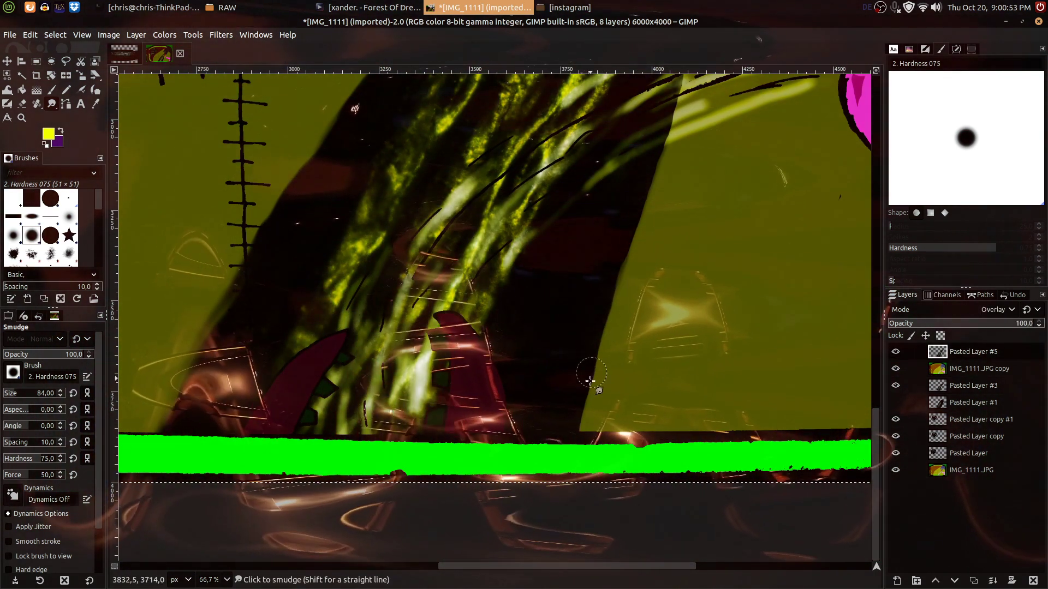
{"action": "scroll", "coordinate": [627, 305], "scroll_direction": "up", "scroll_amount": 5}
{"action": "scroll", "coordinate": [653, 267], "scroll_direction": "right", "scroll_amount": 2}
{"action": "scroll", "coordinate": [634, 215], "scroll_direction": "up", "scroll_amount": 1}
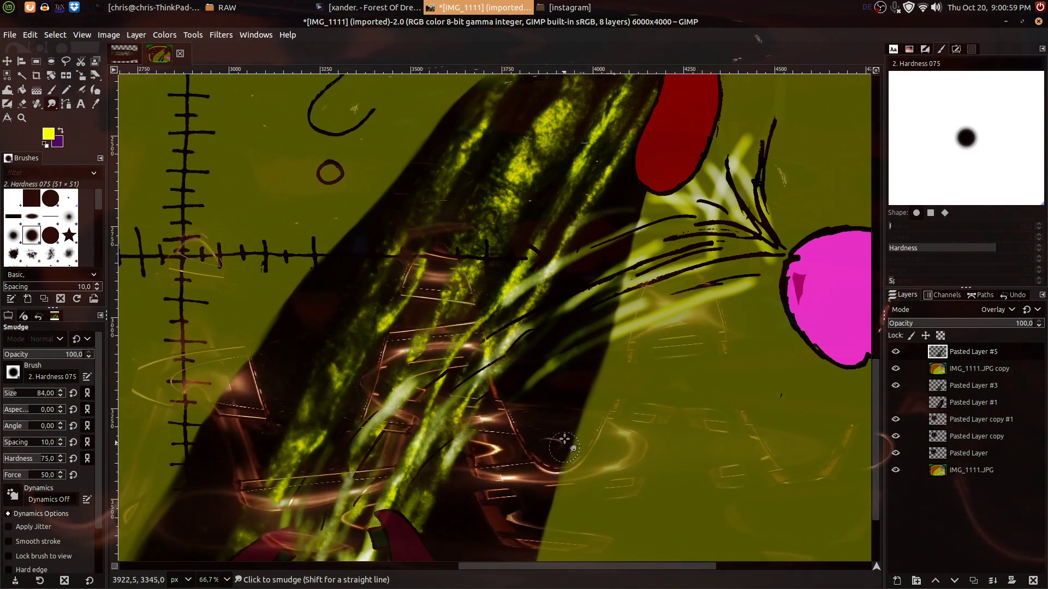
{"action": "scroll", "coordinate": [600, 354], "scroll_direction": "down", "scroll_amount": 5}
{"action": "scroll", "coordinate": [627, 246], "scroll_direction": "left", "scroll_amount": 2}
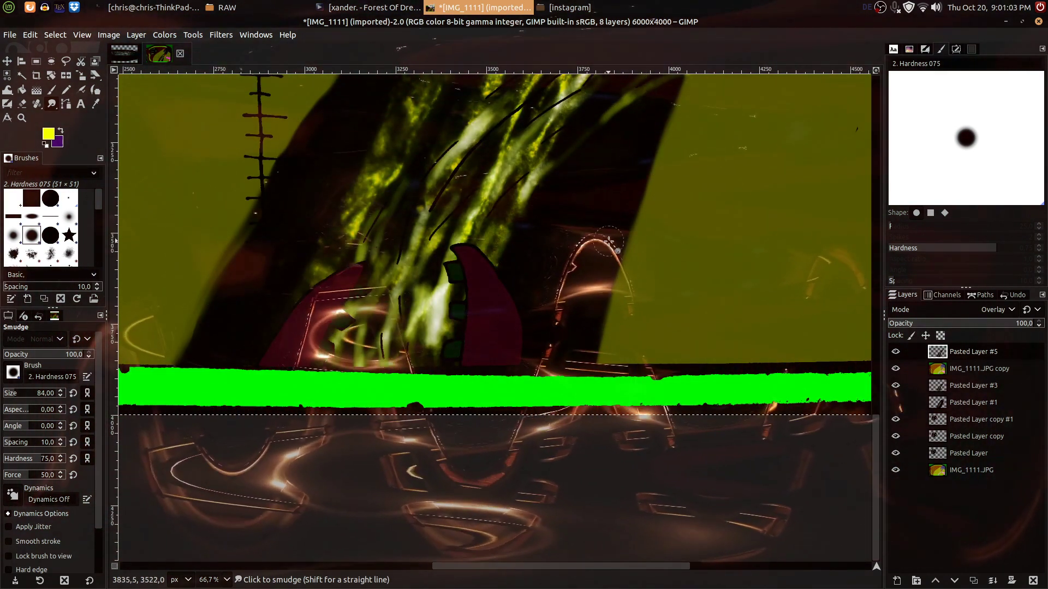
Examine the green-streaked body and its blended edges on Pasted Layer #5 and Pasted Layer #3.
{"action": "scroll", "coordinate": [612, 245], "scroll_direction": "down", "scroll_amount": 3}
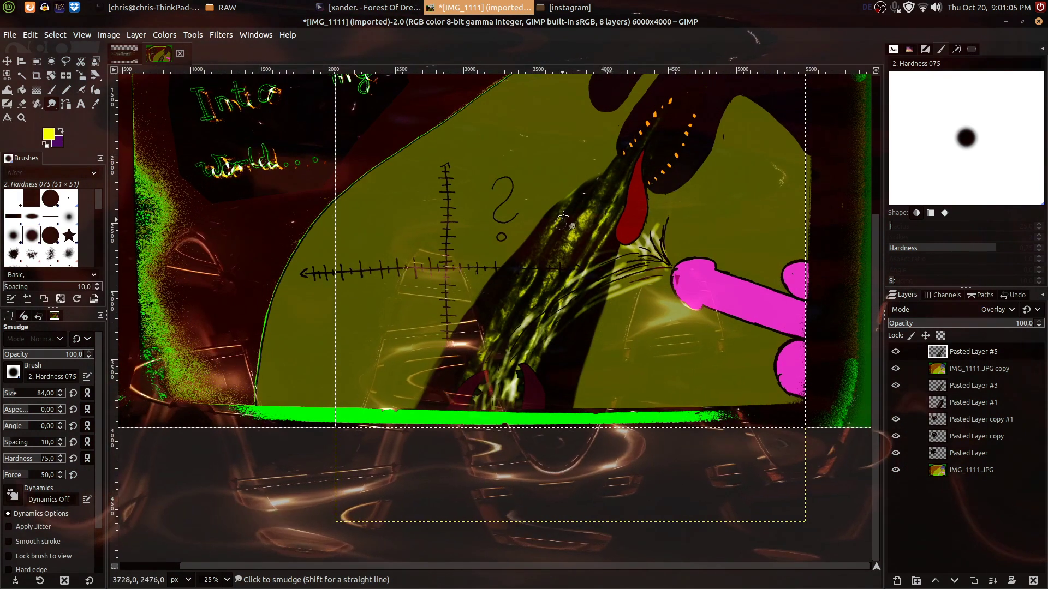
{"action": "scroll", "coordinate": [553, 248], "scroll_direction": "up", "scroll_amount": 3}
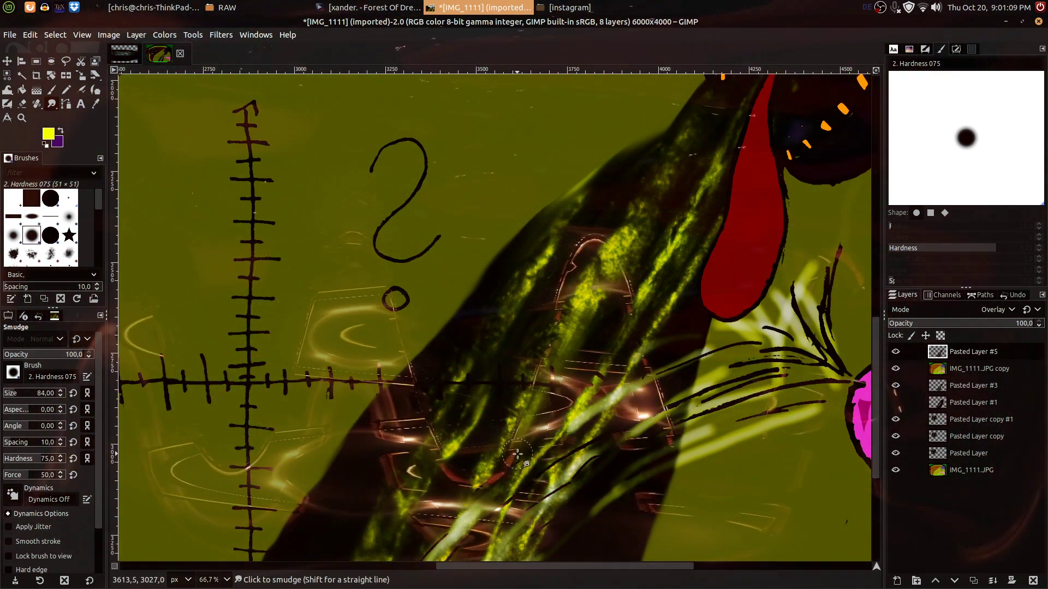
{"action": "left_click_drag", "start_coordinate": [458, 498], "coordinate": [641, 225]}
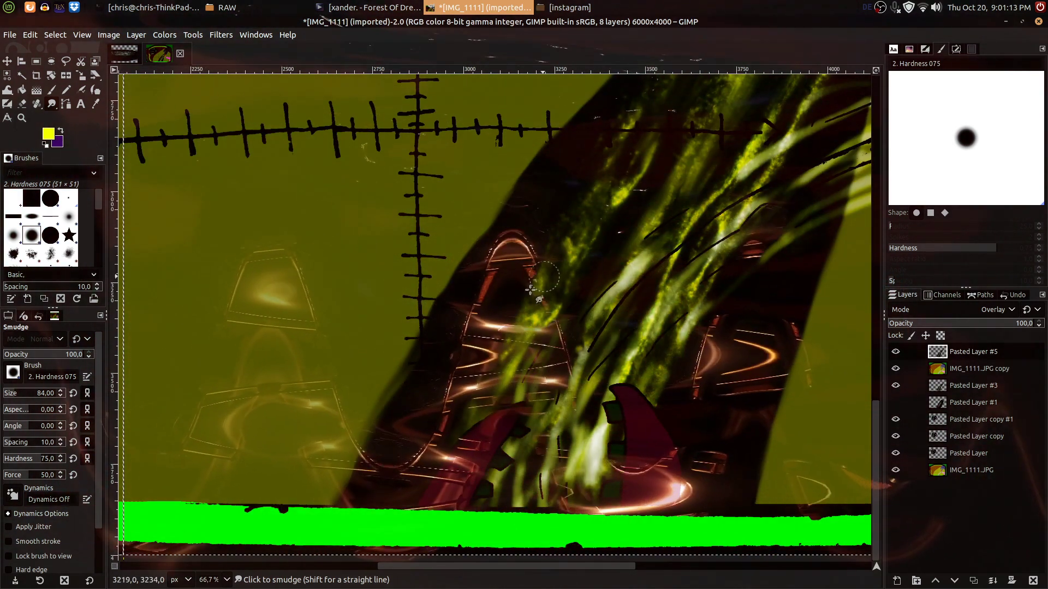
{"action": "left_click", "coordinate": [954, 384]}
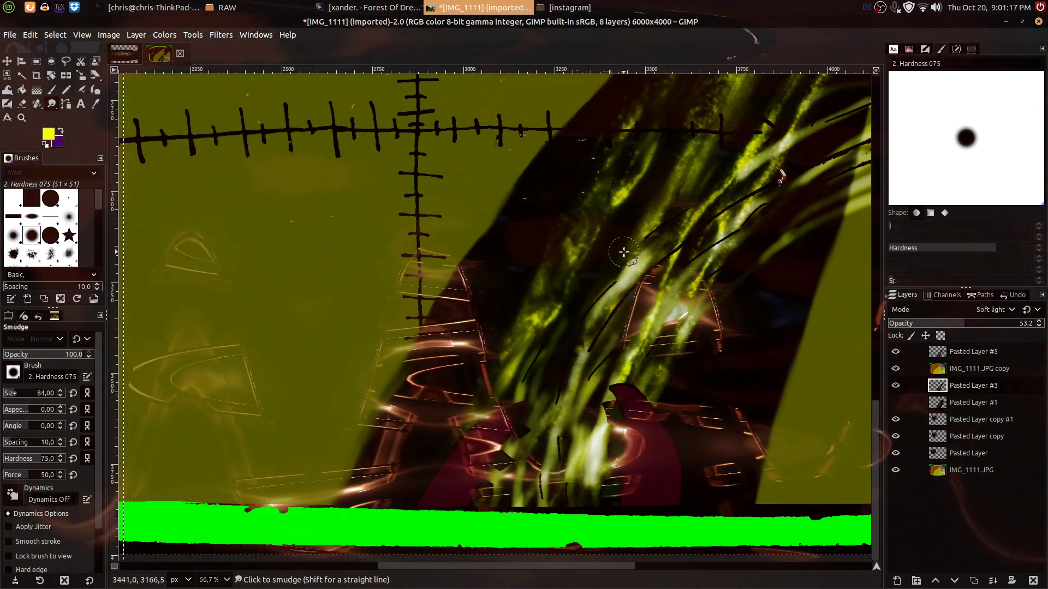
{"action": "scroll", "coordinate": [692, 240], "scroll_direction": "down", "scroll_amount": 2}
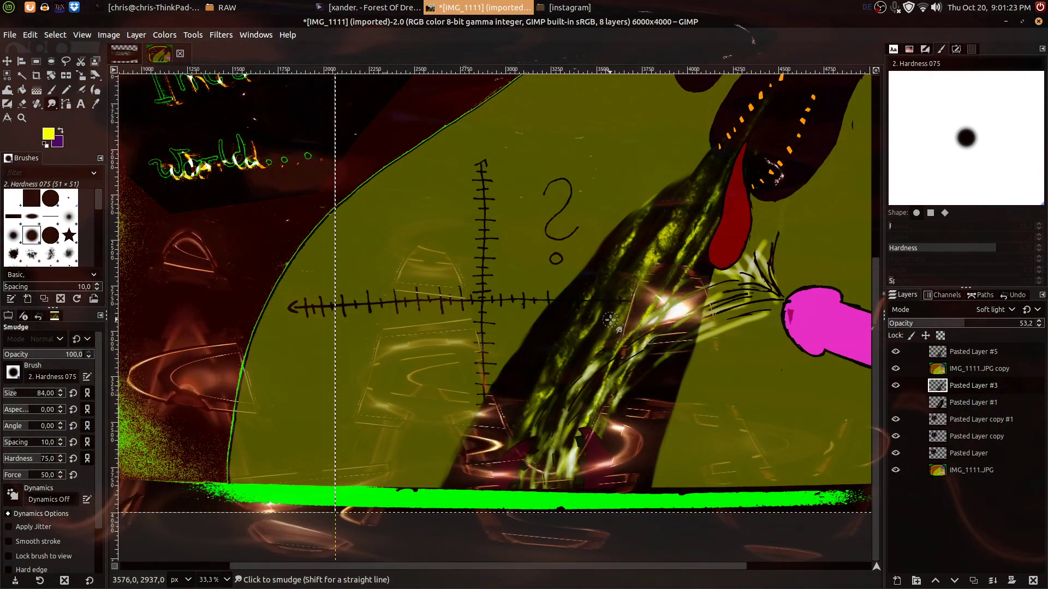
{"action": "left_click_drag", "start_coordinate": [622, 361], "coordinate": [644, 326]}
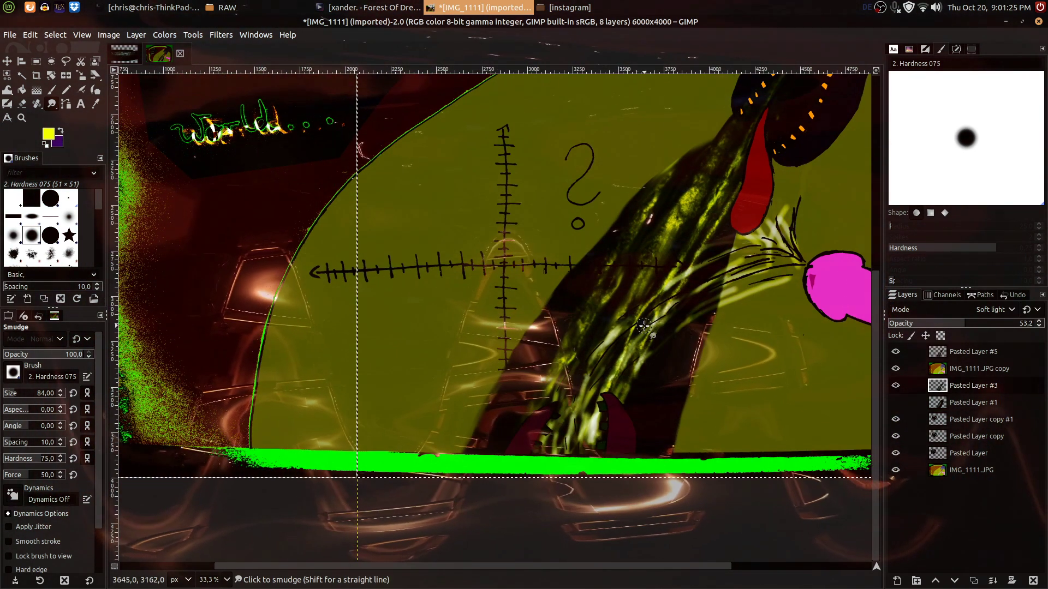
Select the crossed black ruler lines on IMG_1111.JPG copy with Fuzzy Select.
{"action": "left_click", "coordinate": [8, 76]}
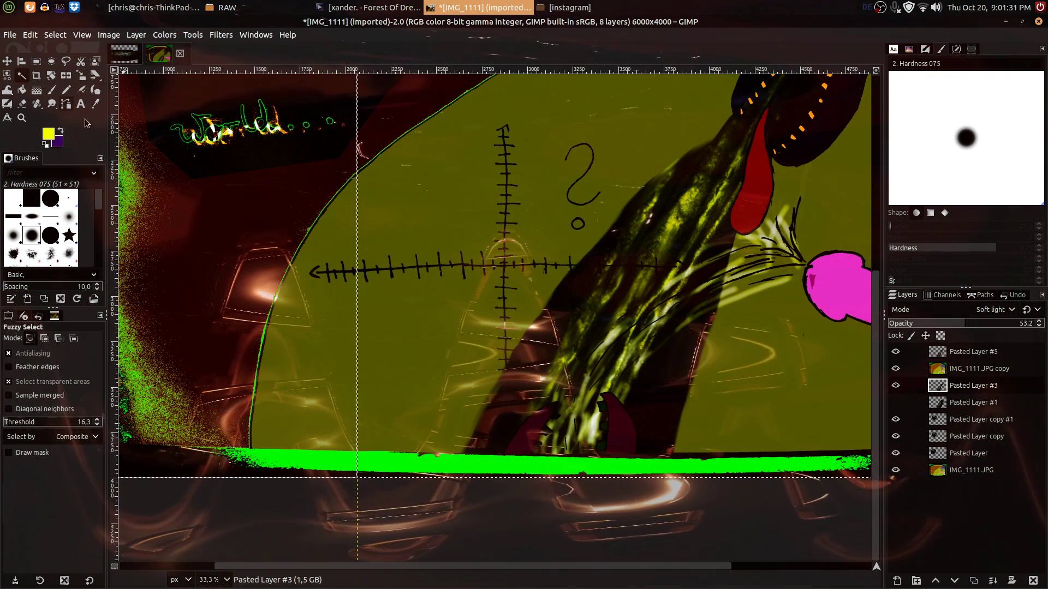
{"action": "key", "text": "u"}
{"action": "scroll", "coordinate": [473, 276], "scroll_direction": "up", "scroll_amount": 2}
{"action": "left_click", "coordinate": [960, 368]}
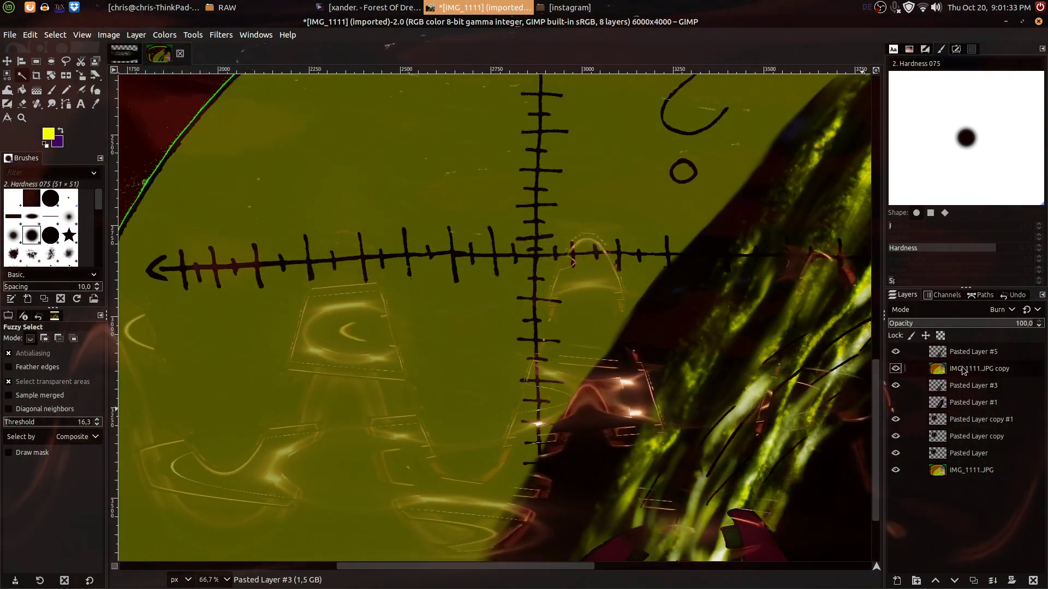
{"action": "scroll", "coordinate": [537, 249], "scroll_direction": "up", "scroll_amount": 3}
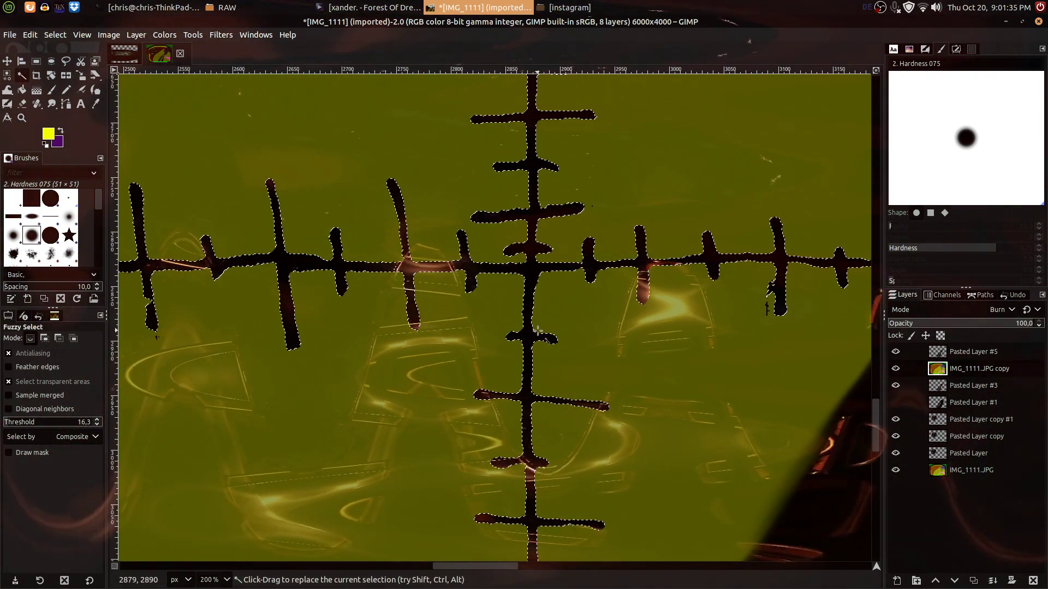
{"action": "scroll", "coordinate": [537, 330], "scroll_direction": "down", "scroll_amount": 6}
Copy the selected ruler lines, paste them as a new layer and place it at the top of the layer stack.
{"action": "key", "text": "ctrl+c"}
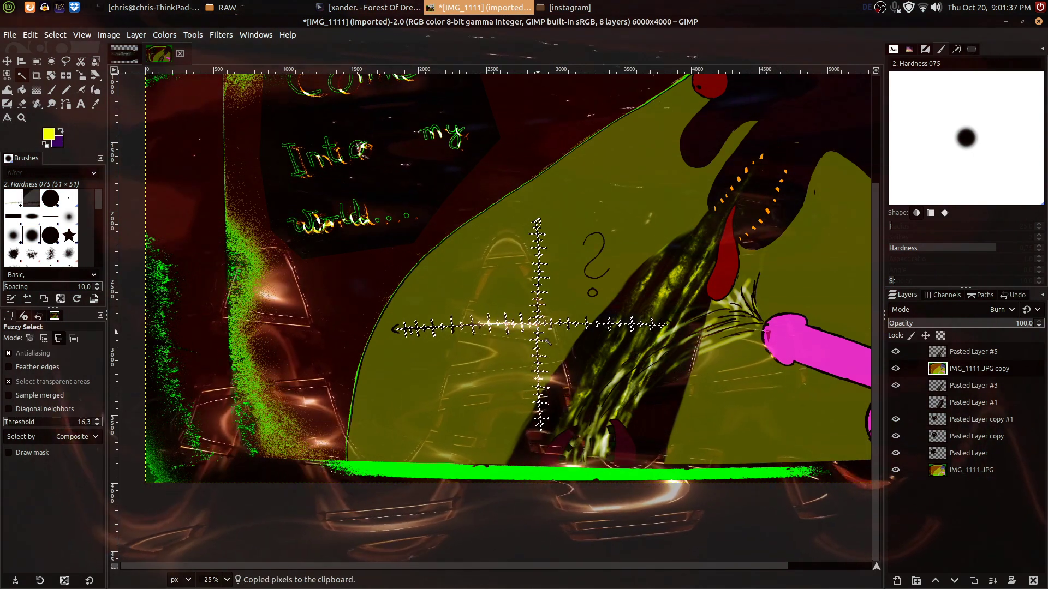
{"action": "key", "text": "ctrl+v"}
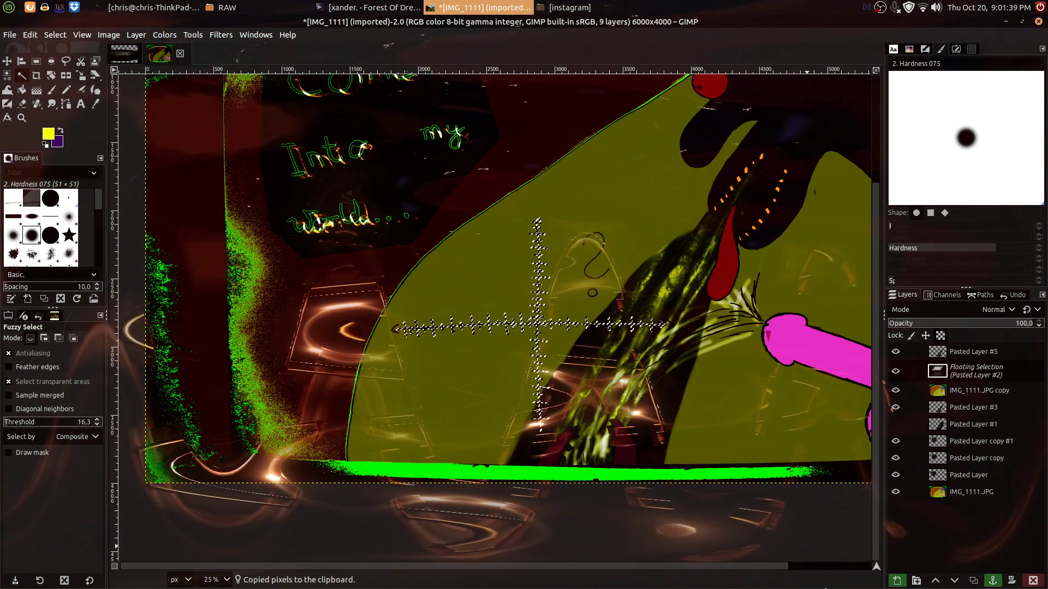
{"action": "left_click", "coordinate": [896, 580]}
{"action": "left_click_drag", "start_coordinate": [954, 369], "coordinate": [961, 336]}
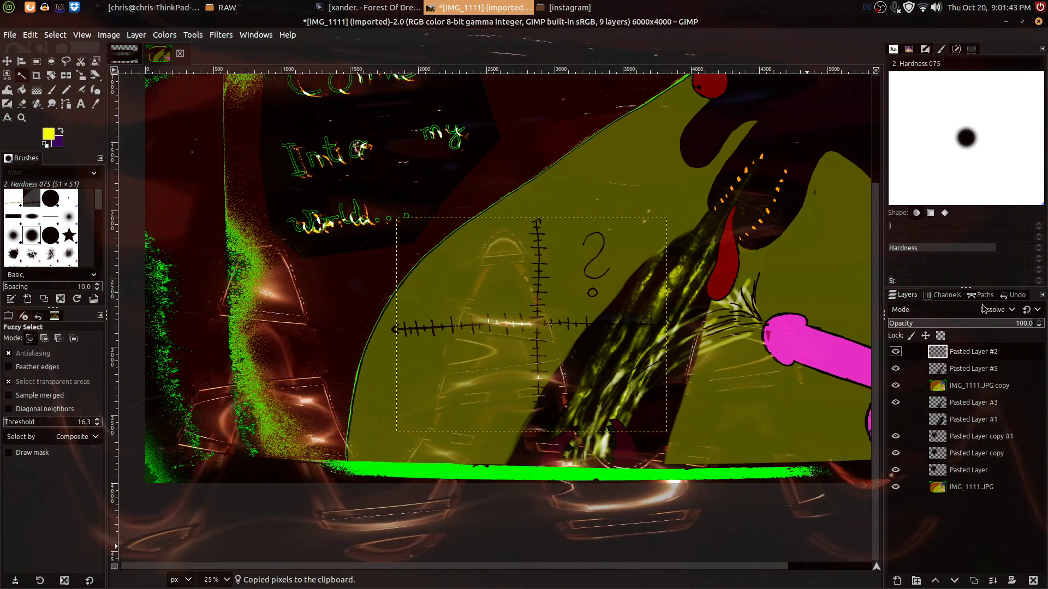
Try different blend modes on the ruler-line layer, including Soft light, Grain merge, LCh Lightness and Addition.
{"action": "scroll", "coordinate": [982, 309], "scroll_direction": "down", "scroll_amount": 10}
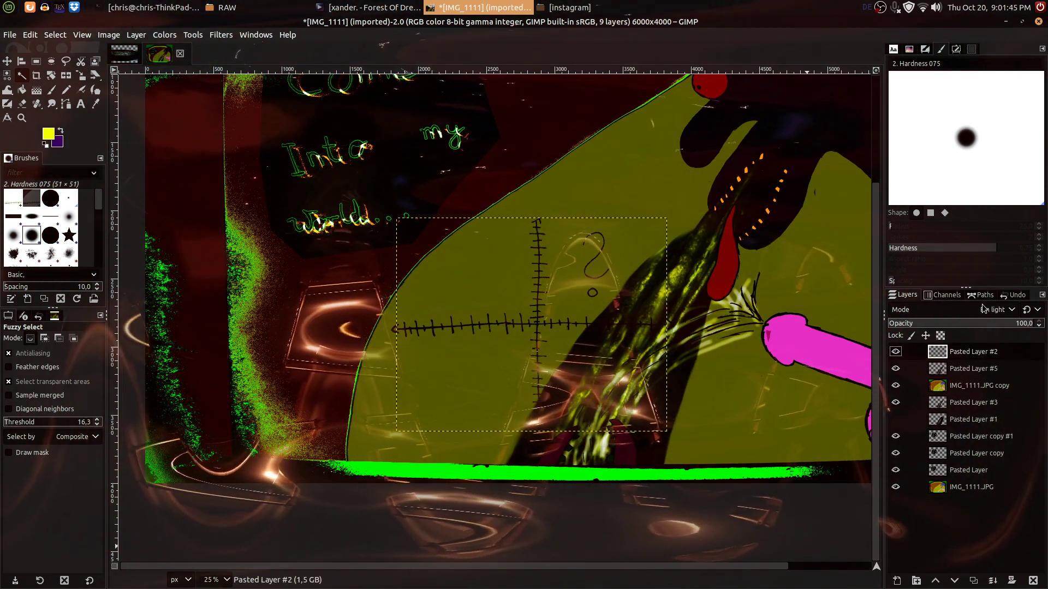
{"action": "scroll", "coordinate": [982, 309], "scroll_direction": "down", "scroll_amount": 3}
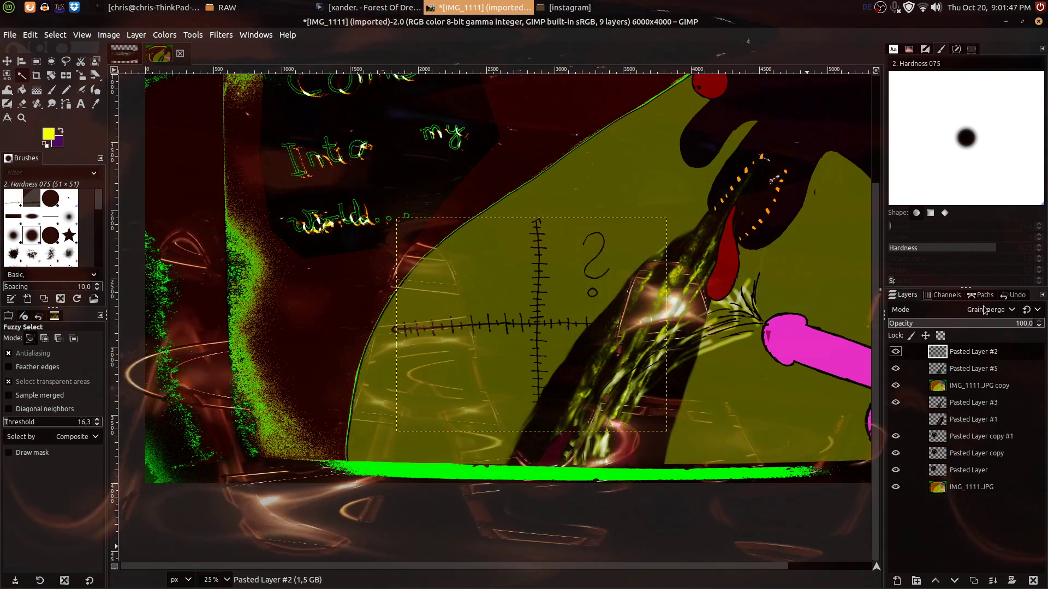
{"action": "scroll", "coordinate": [984, 310], "scroll_direction": "up", "scroll_amount": 1}
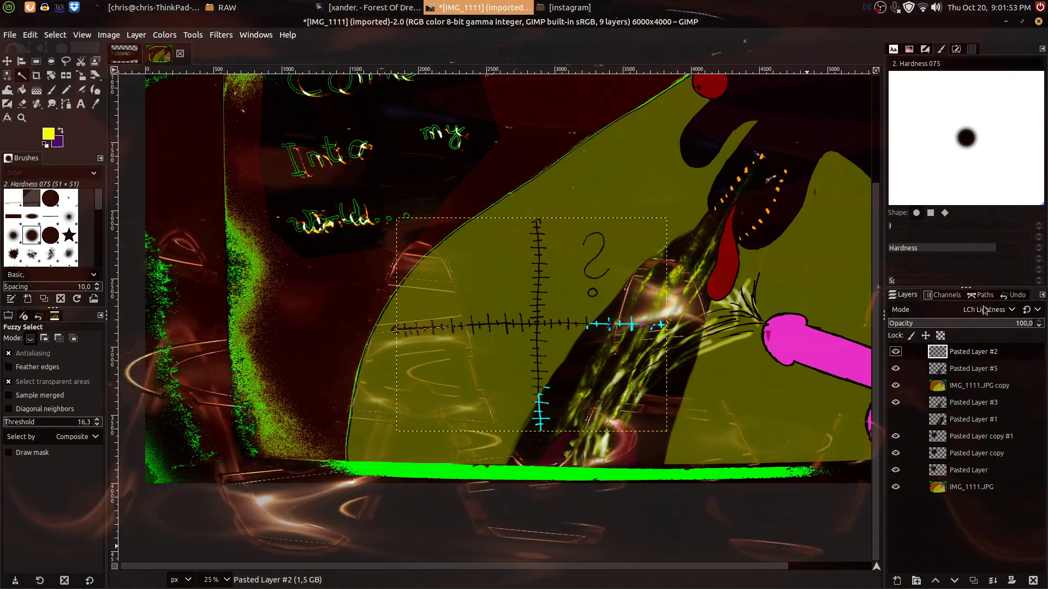
{"action": "scroll", "coordinate": [984, 309], "scroll_direction": "up", "scroll_amount": 17}
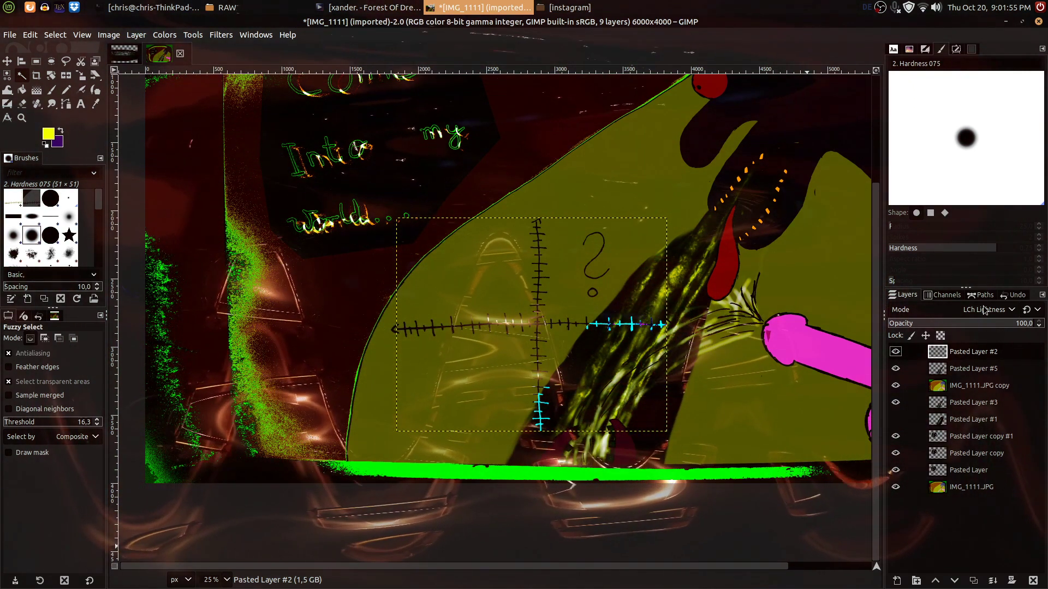
{"action": "scroll", "coordinate": [983, 309], "scroll_direction": "up", "scroll_amount": 9}
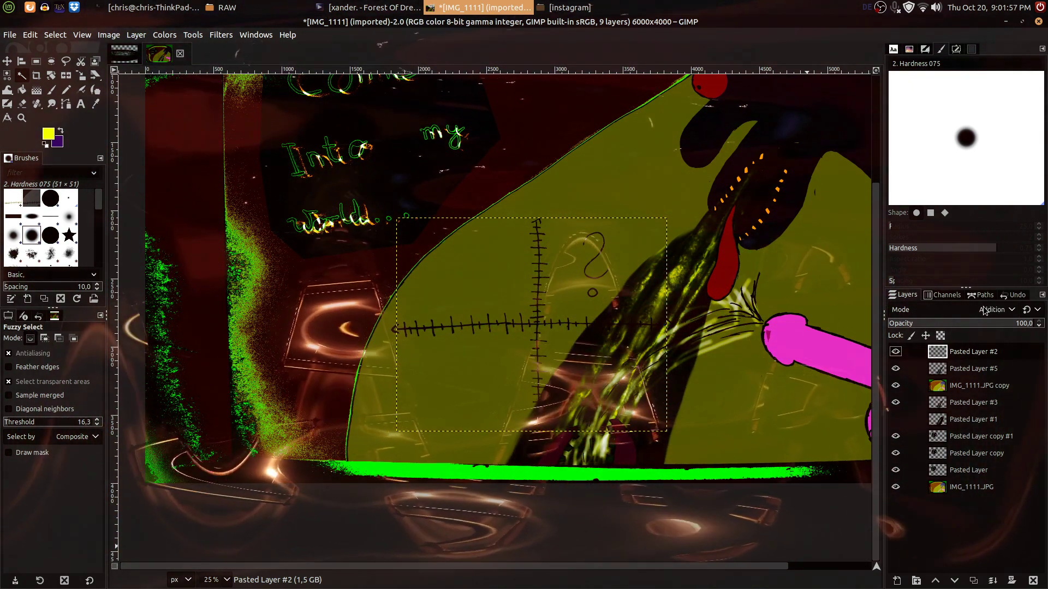
Move Pasted Layer #2 below Pasted Layer #5 and set its blend mode to Multiply.
{"action": "left_click_drag", "start_coordinate": [974, 369], "coordinate": [992, 345]}
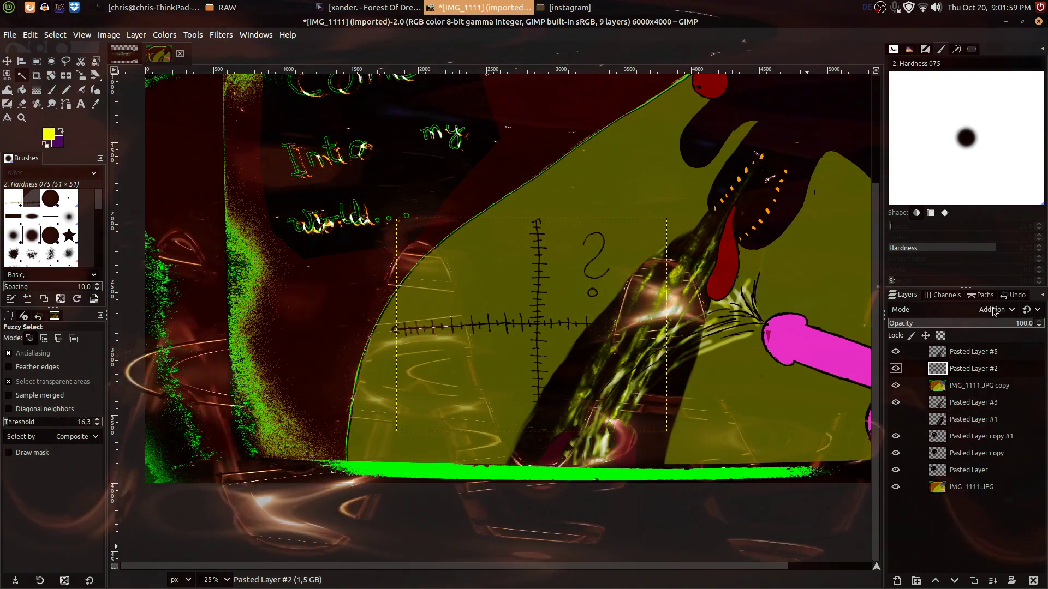
{"action": "scroll", "coordinate": [993, 310], "scroll_direction": "down", "scroll_amount": 20}
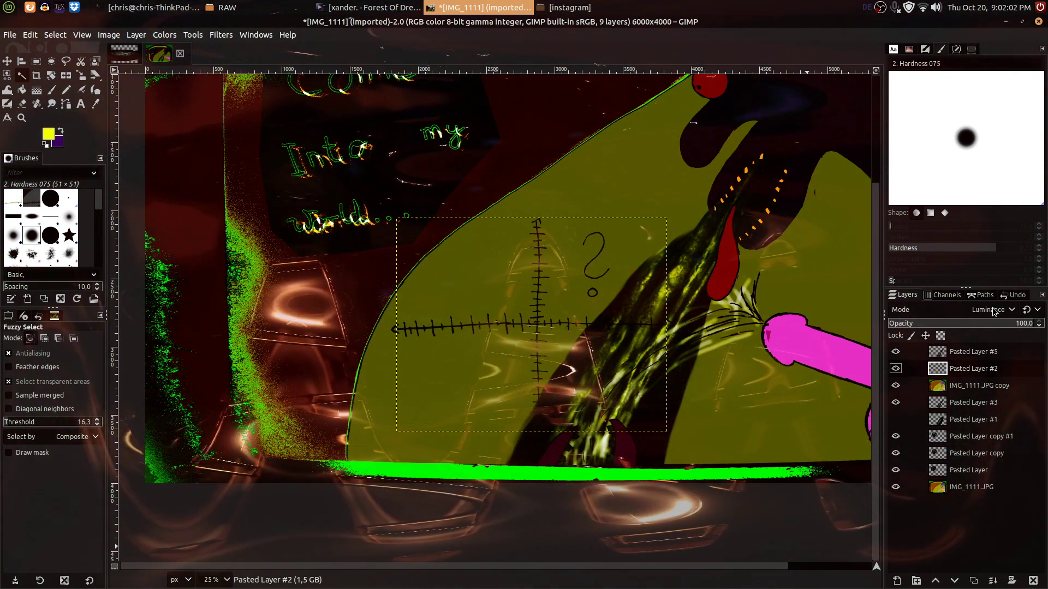
{"action": "scroll", "coordinate": [993, 310], "scroll_direction": "up", "scroll_amount": 20}
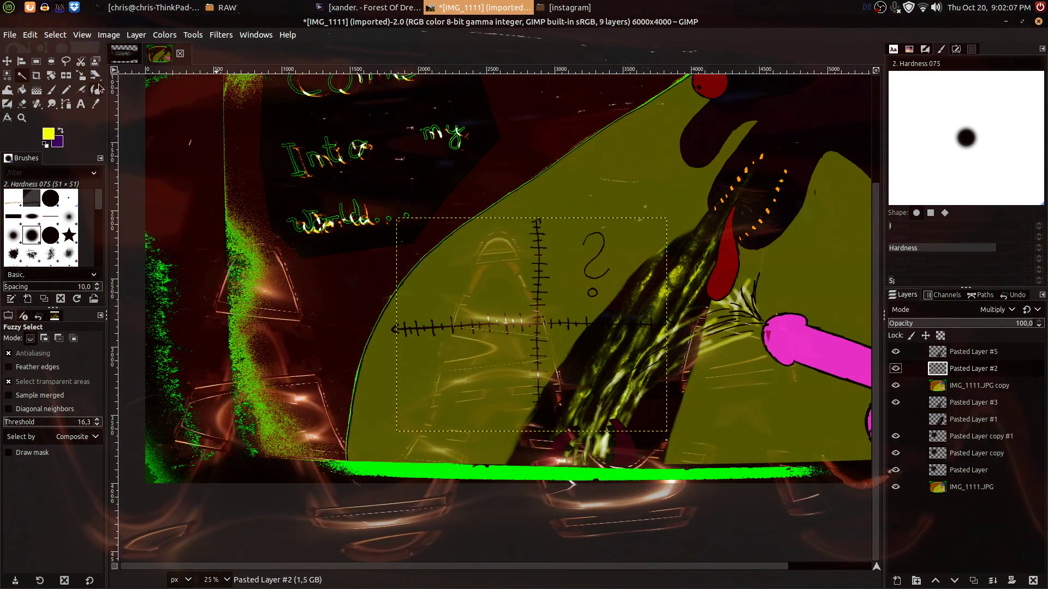
Set the foreground color to orange ff8500 and activate the Paintbrush.
{"action": "left_click", "coordinate": [48, 133]}
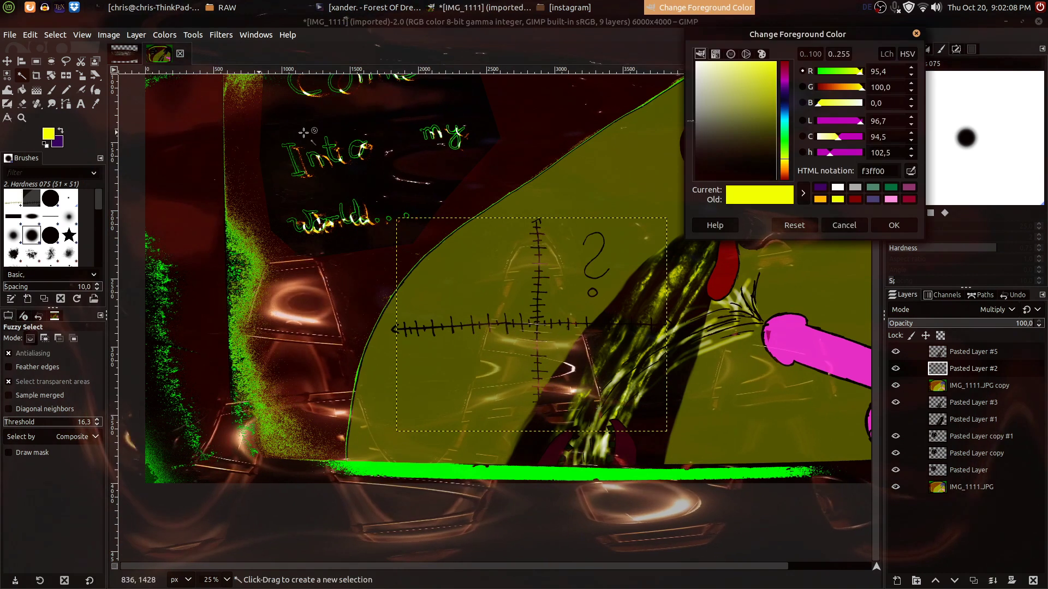
{"action": "left_click", "coordinate": [785, 169]}
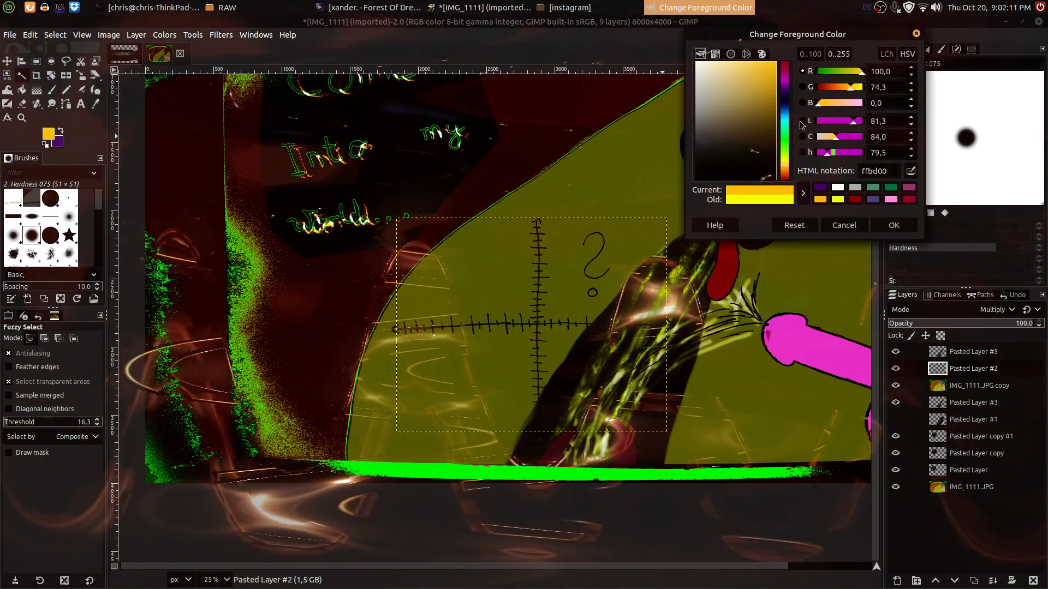
{"action": "left_click_drag", "start_coordinate": [788, 166], "coordinate": [787, 173]}
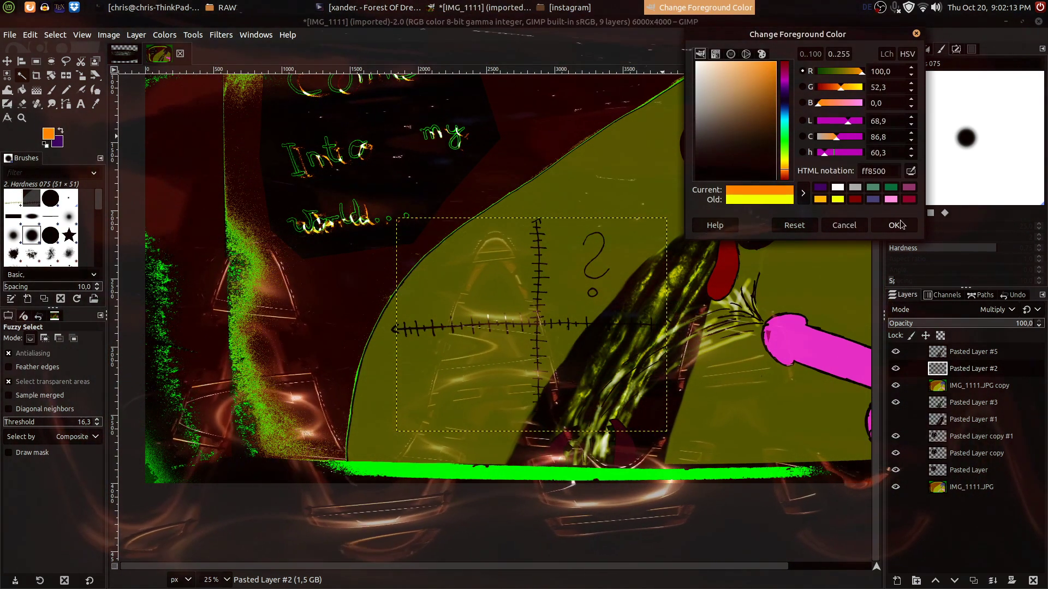
{"action": "left_click", "coordinate": [895, 224]}
{"action": "key", "text": "p"}
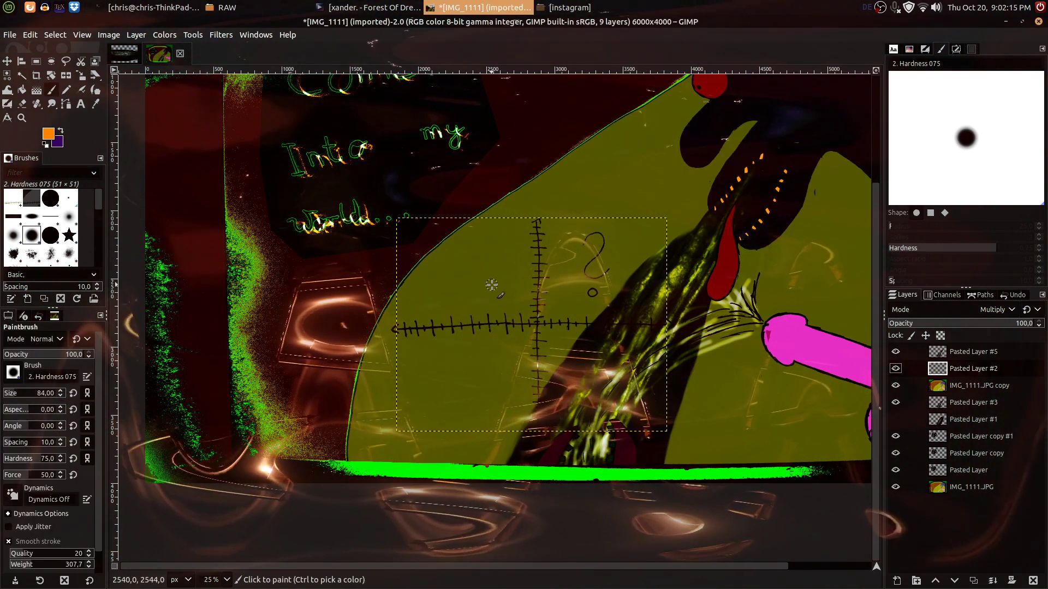
Select the ruler lines by color on Pasted Layer #2 and paint over them in orange with a 336 px brush.
{"action": "left_click", "coordinate": [8, 78]}
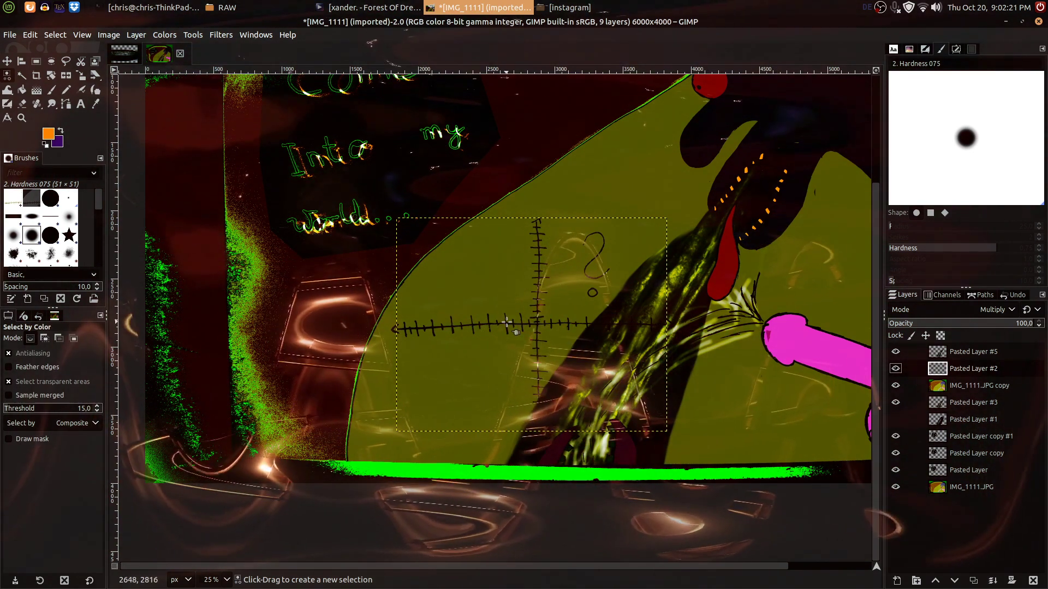
{"action": "left_click", "coordinate": [566, 321]}
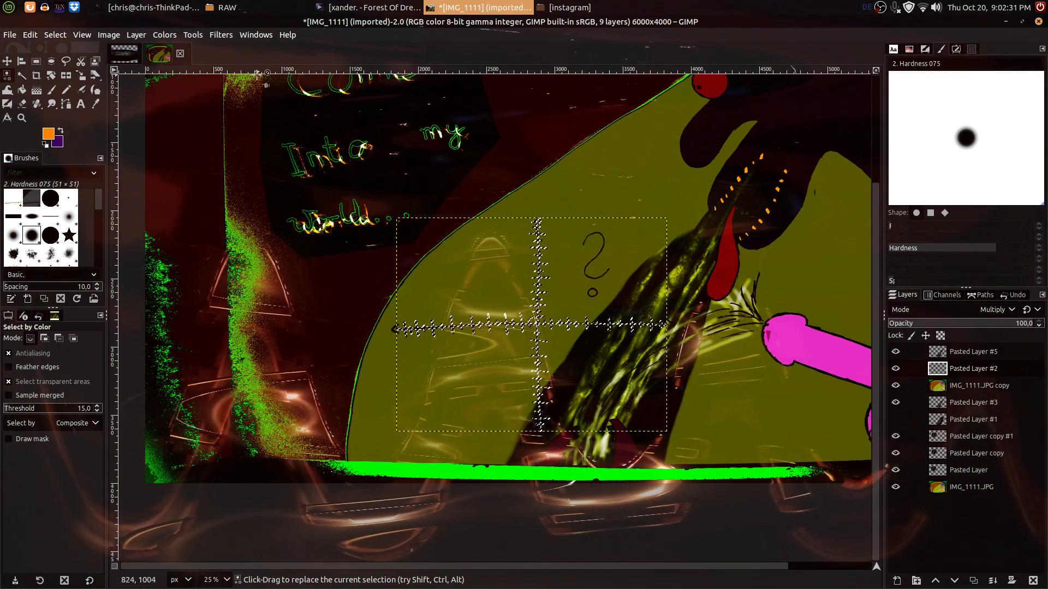
{"action": "key", "text": "p"}
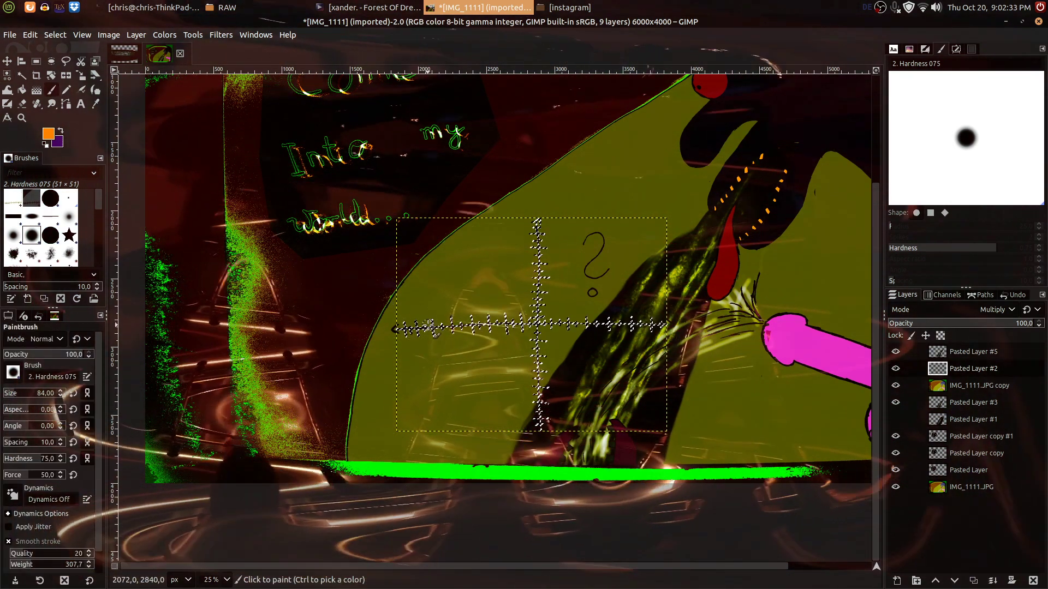
{"action": "left_click", "coordinate": [33, 393]}
{"action": "mouse_move", "coordinate": [401, 313]}
{"action": "left_mouse_down"}
{"action": "mouse_move", "coordinate": [493, 260]}
{"action": "mouse_move", "coordinate": [519, 368]}
{"action": "mouse_move", "coordinate": [537, 329]}
{"action": "mouse_move", "coordinate": [538, 446]}
{"action": "mouse_move", "coordinate": [535, 225]}
{"action": "mouse_move", "coordinate": [539, 375]}
{"action": "mouse_move", "coordinate": [584, 371]}
{"action": "mouse_move", "coordinate": [615, 321]}
{"action": "mouse_move", "coordinate": [655, 367]}
{"action": "mouse_move", "coordinate": [677, 310]}
{"action": "mouse_move", "coordinate": [572, 192]}
{"action": "mouse_move", "coordinate": [496, 256]}
{"action": "mouse_move", "coordinate": [472, 230]}
{"action": "mouse_move", "coordinate": [423, 313]}
{"action": "mouse_move", "coordinate": [544, 269]}
{"action": "left_mouse_up"}
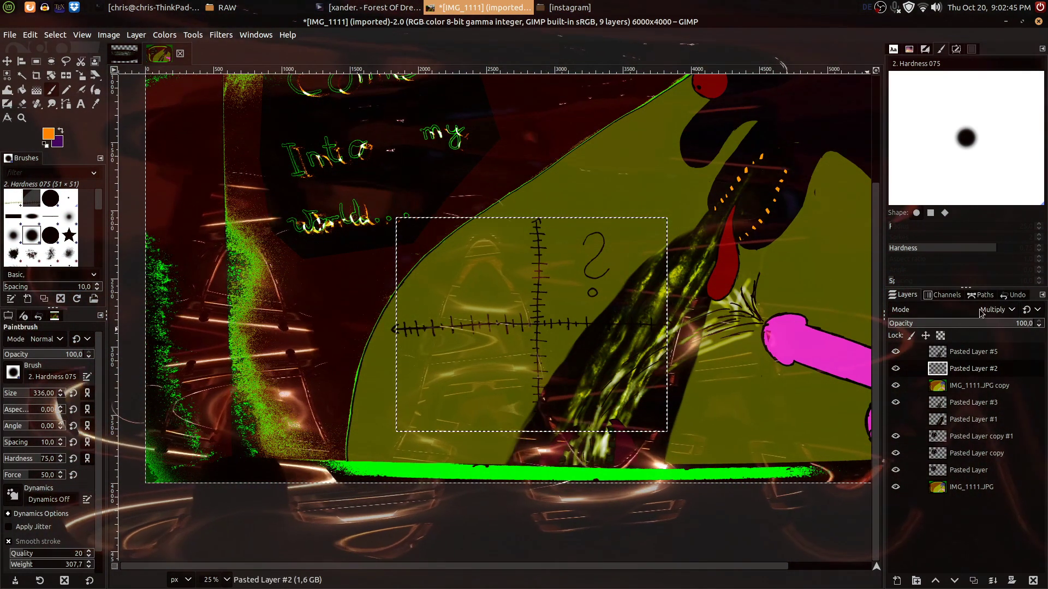
Move Pasted Layer #2 below the IMG_1111.JPG copy layer and set its blend mode to Exclusion.
{"action": "scroll", "coordinate": [979, 311], "scroll_direction": "down", "scroll_amount": 5}
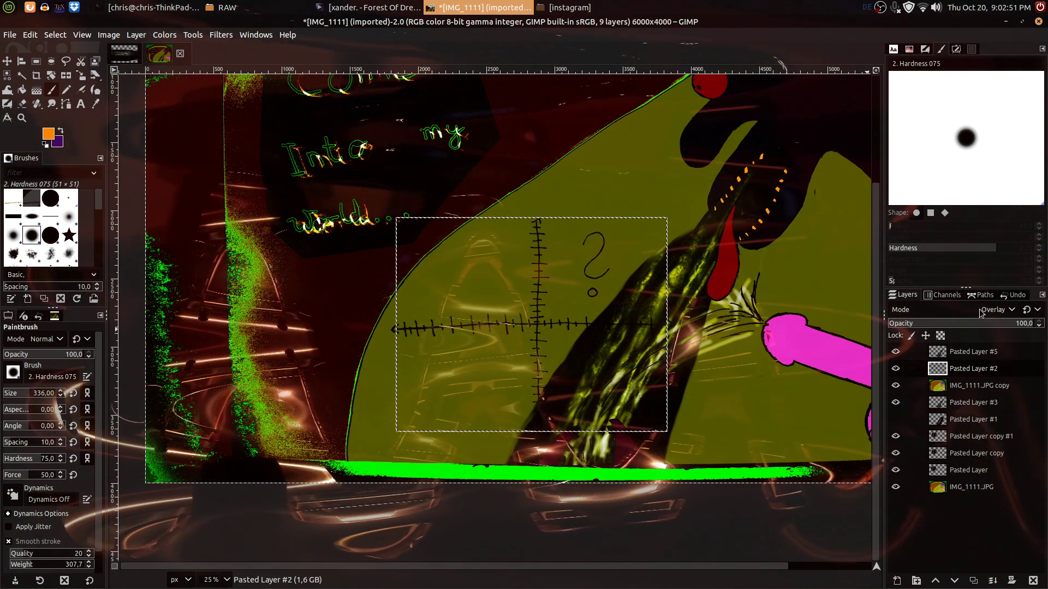
{"action": "scroll", "coordinate": [981, 312], "scroll_direction": "down", "scroll_amount": 1}
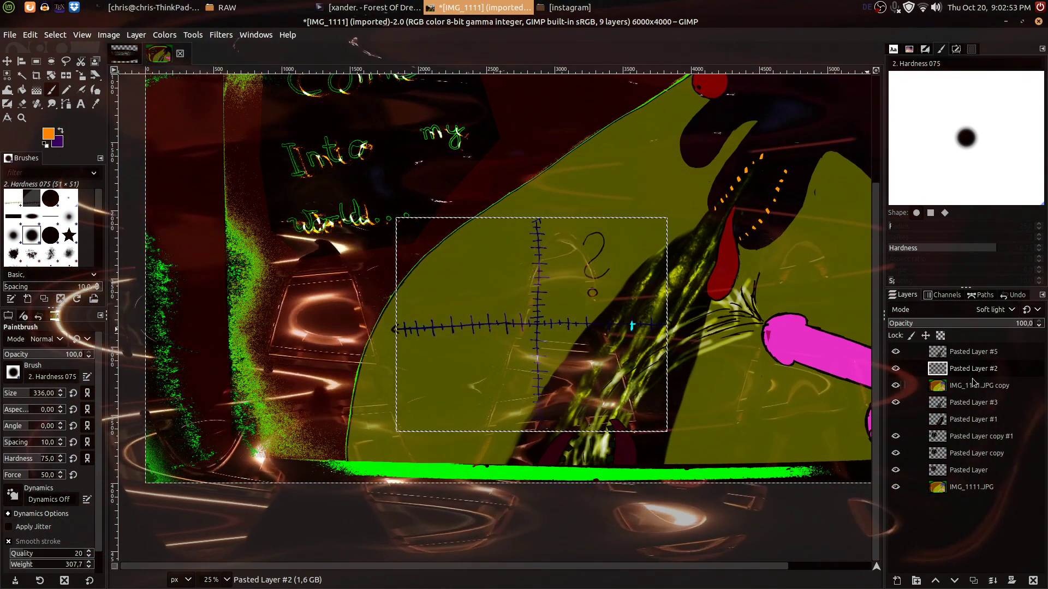
{"action": "left_click_drag", "start_coordinate": [966, 376], "coordinate": [970, 391]}
{"action": "scroll", "coordinate": [993, 316], "scroll_direction": "up", "scroll_amount": 12}
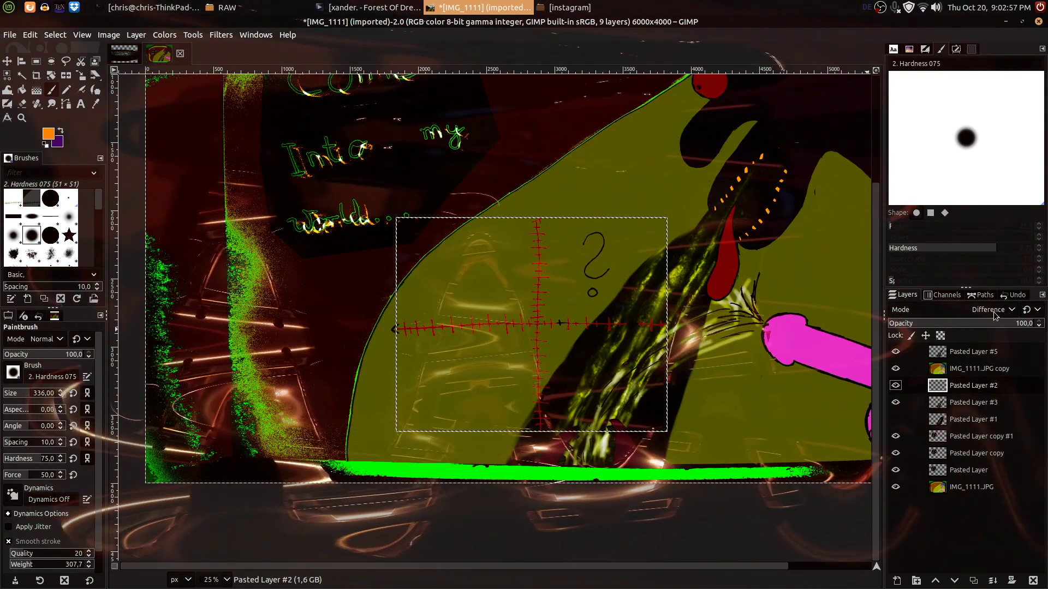
{"action": "scroll", "coordinate": [993, 315], "scroll_direction": "down", "scroll_amount": 20}
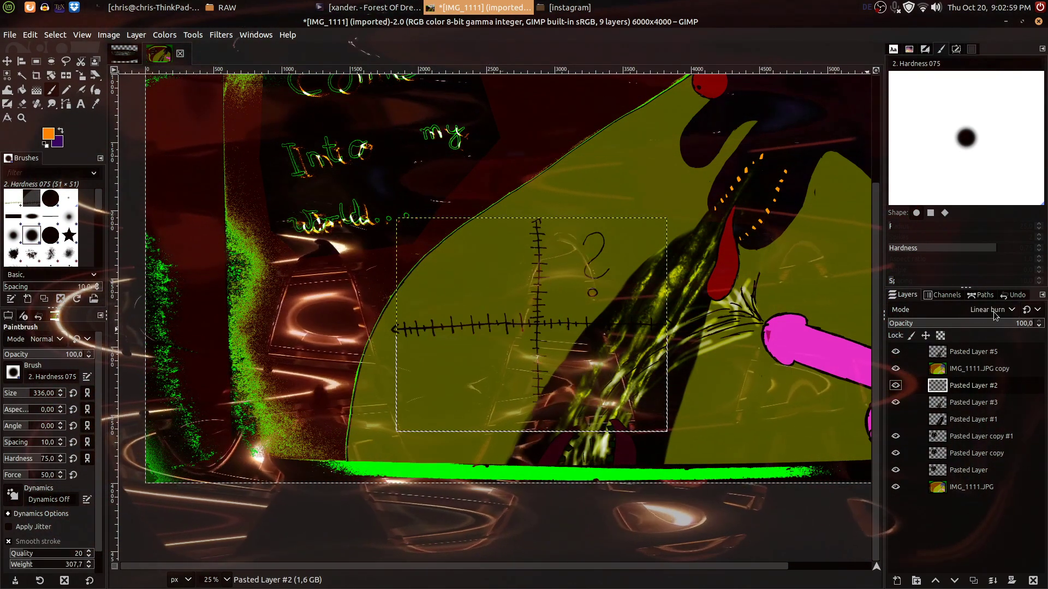
{"action": "scroll", "coordinate": [993, 315], "scroll_direction": "up", "scroll_amount": 3}
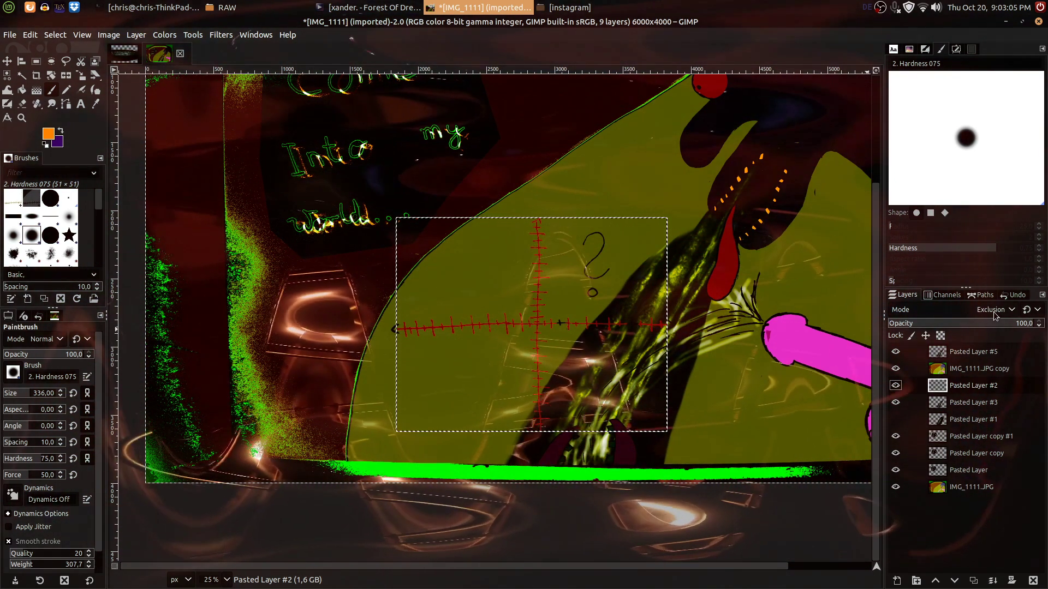
Select the question mark with its dot on the IMG_1111.JPG copy layer using Fuzzy Select and paste it as a new layer.
{"action": "left_click", "coordinate": [977, 485]}
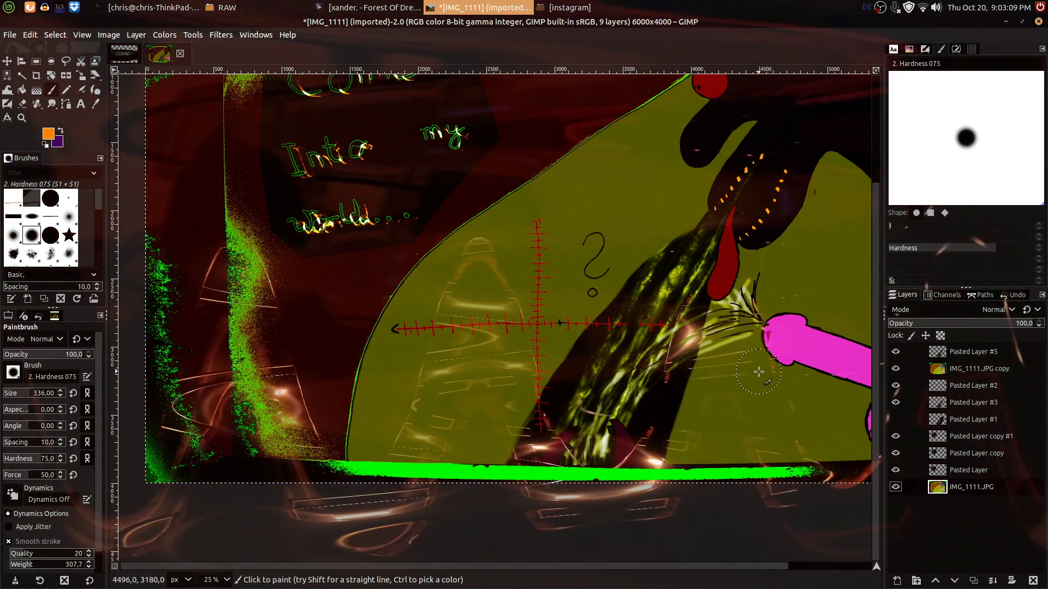
{"action": "key", "text": "1"}
{"action": "left_click_drag", "start_coordinate": [681, 304], "coordinate": [561, 215]}
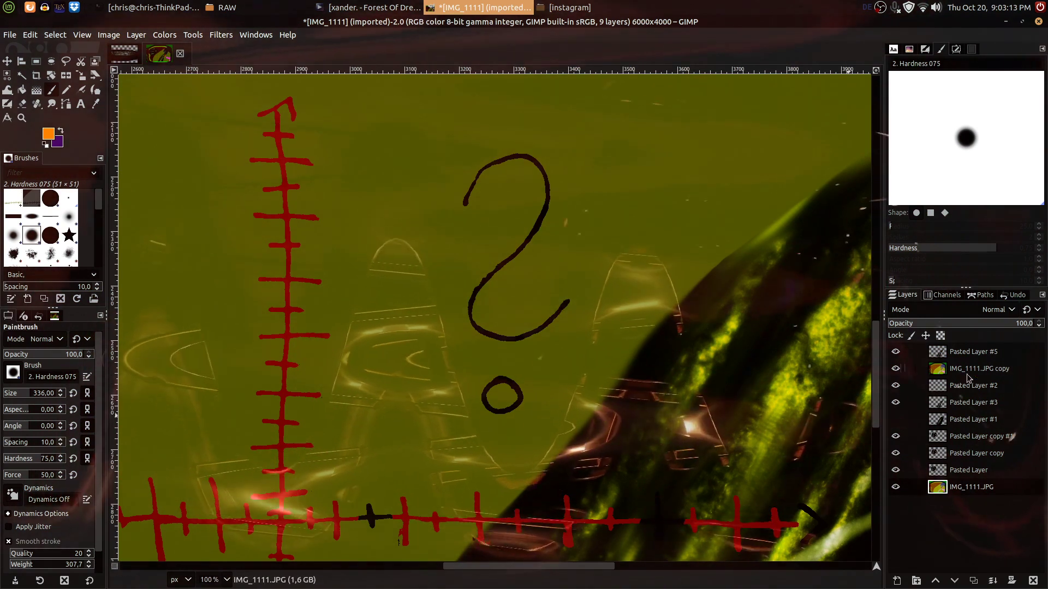
{"action": "left_click", "coordinate": [9, 76]}
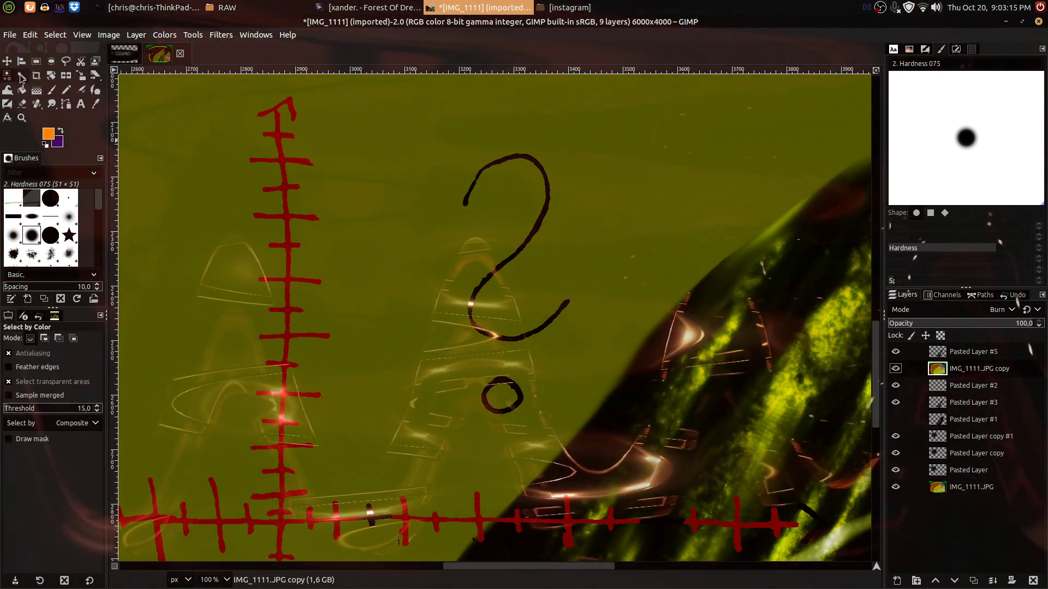
{"action": "scroll", "coordinate": [535, 169], "scroll_direction": "up", "scroll_amount": 2}
{"action": "left_click", "coordinate": [561, 153]}
{"action": "scroll", "coordinate": [643, 272], "scroll_direction": "down", "scroll_amount": 4}
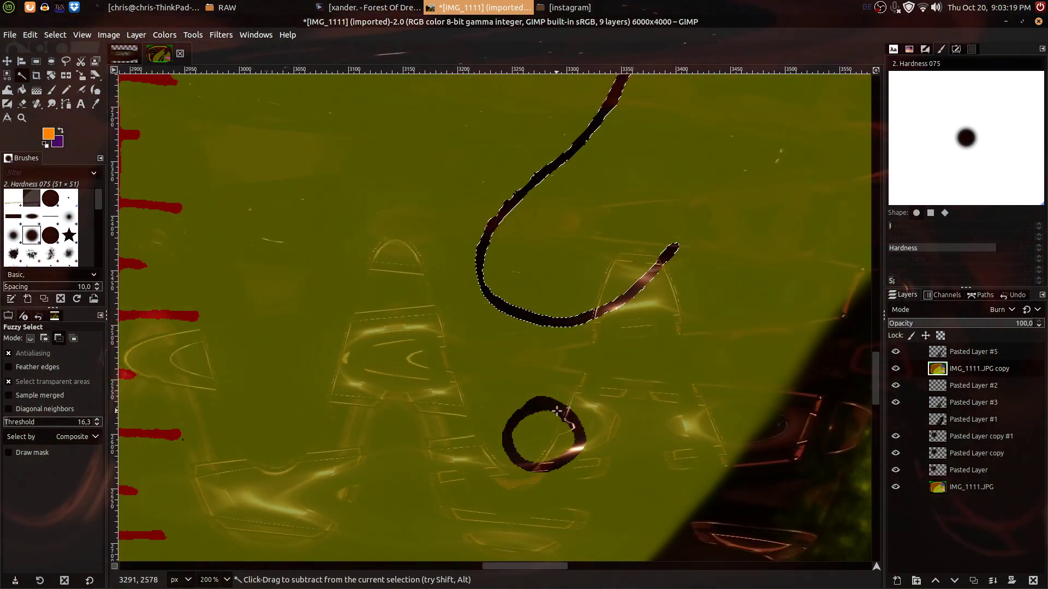
{"action": "left_click", "coordinate": [558, 410], "text": "shift"}
{"action": "key", "text": "ctrl+c"}
{"action": "key", "text": "ctrl+v"}
{"action": "left_click", "coordinate": [897, 580]}
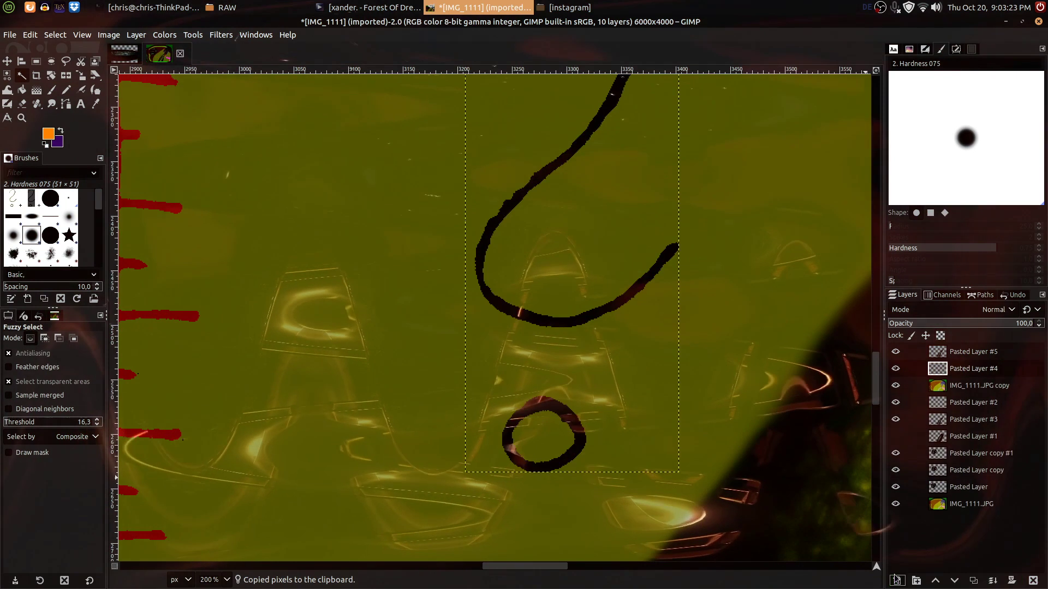
Set the foreground color to green 28ff00, select the pasted question mark by color and paint over it with the Paintbrush.
{"action": "key", "text": "1"}
{"action": "left_click_drag", "start_coordinate": [685, 239], "coordinate": [634, 268]}
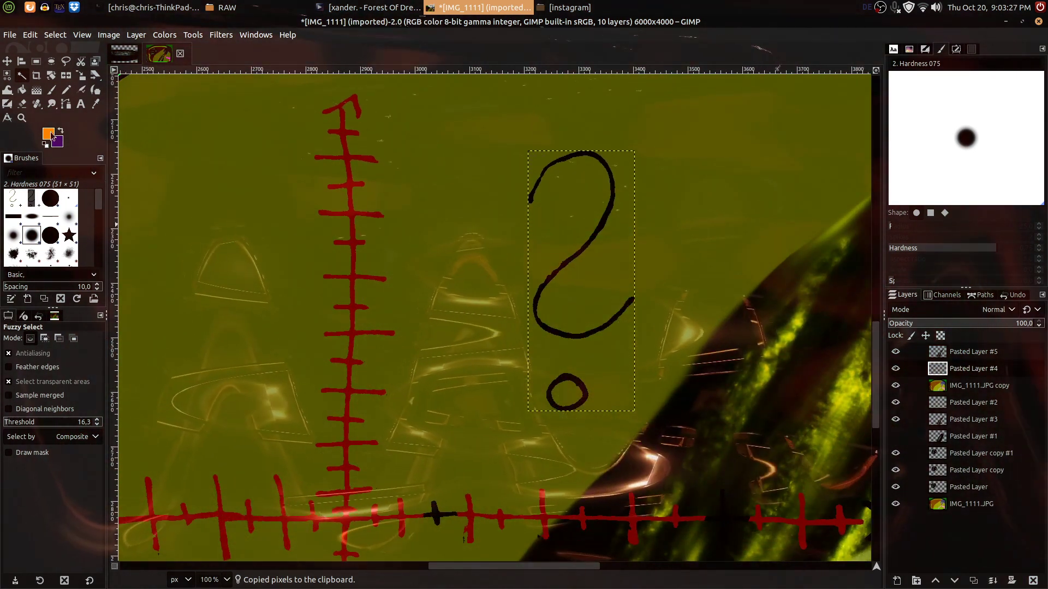
{"action": "left_click", "coordinate": [52, 136]}
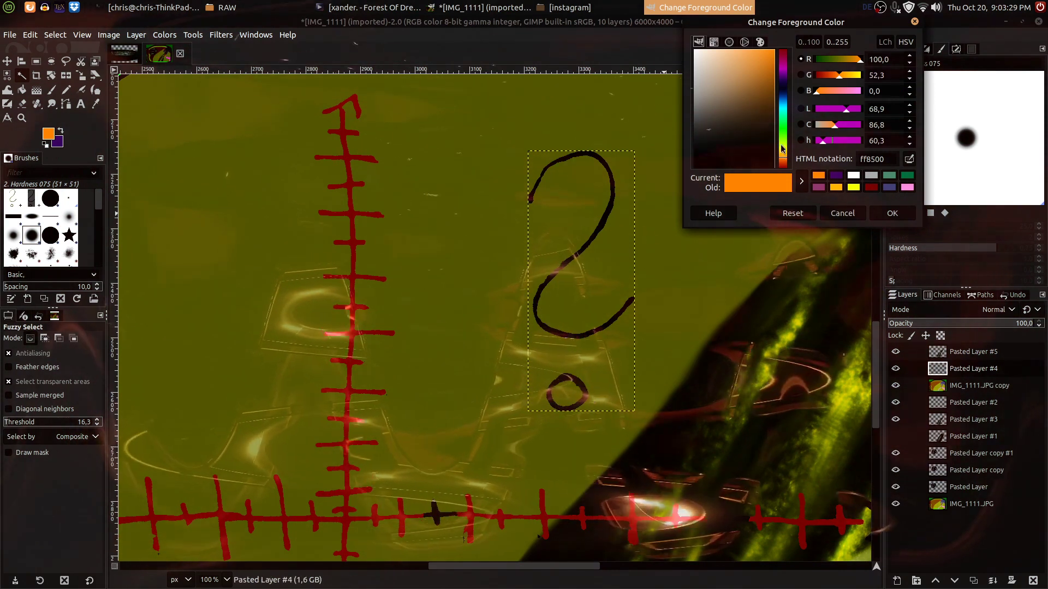
{"action": "left_click", "coordinate": [784, 135]}
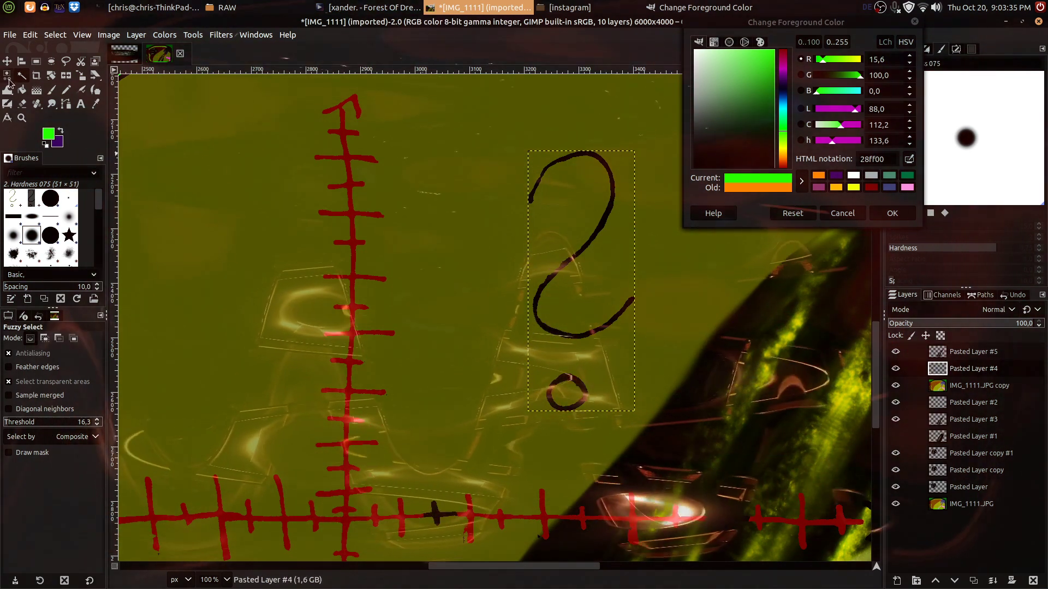
{"action": "key", "text": "shift+o"}
{"action": "left_click", "coordinate": [604, 216]}
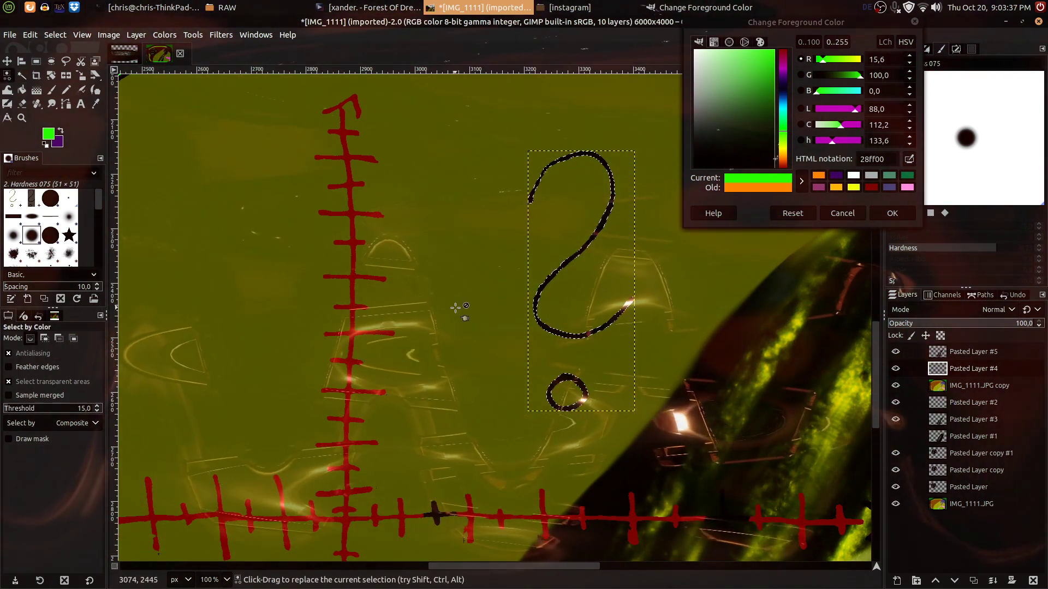
{"action": "left_click", "coordinate": [54, 90]}
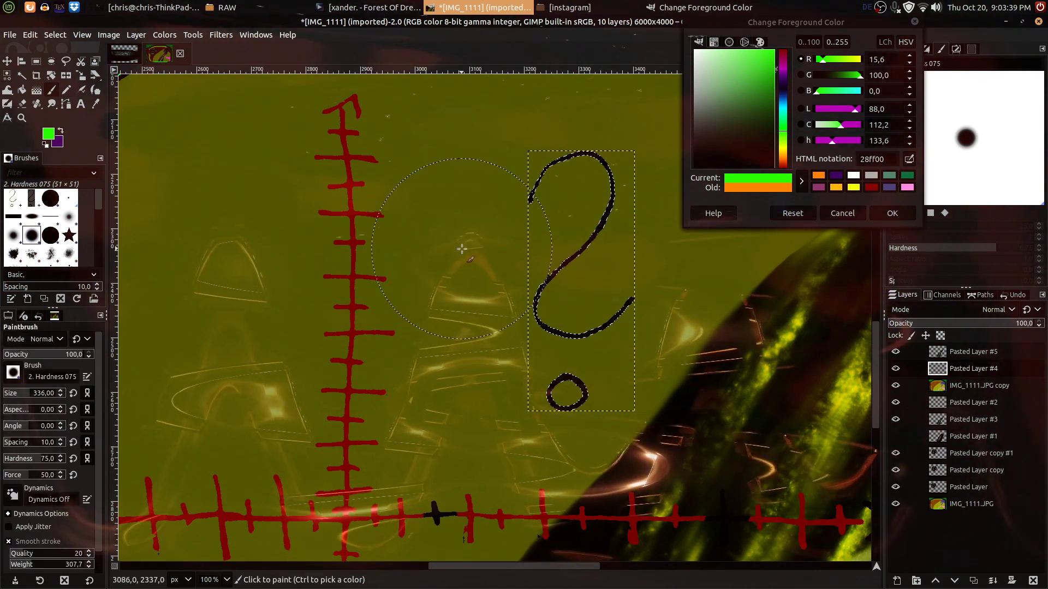
{"action": "mouse_move", "coordinate": [568, 341]}
{"action": "left_mouse_down"}
{"action": "mouse_move", "coordinate": [564, 161]}
{"action": "mouse_move", "coordinate": [578, 283]}
{"action": "mouse_move", "coordinate": [568, 366]}
{"action": "mouse_move", "coordinate": [562, 329]}
{"action": "left_mouse_up"}
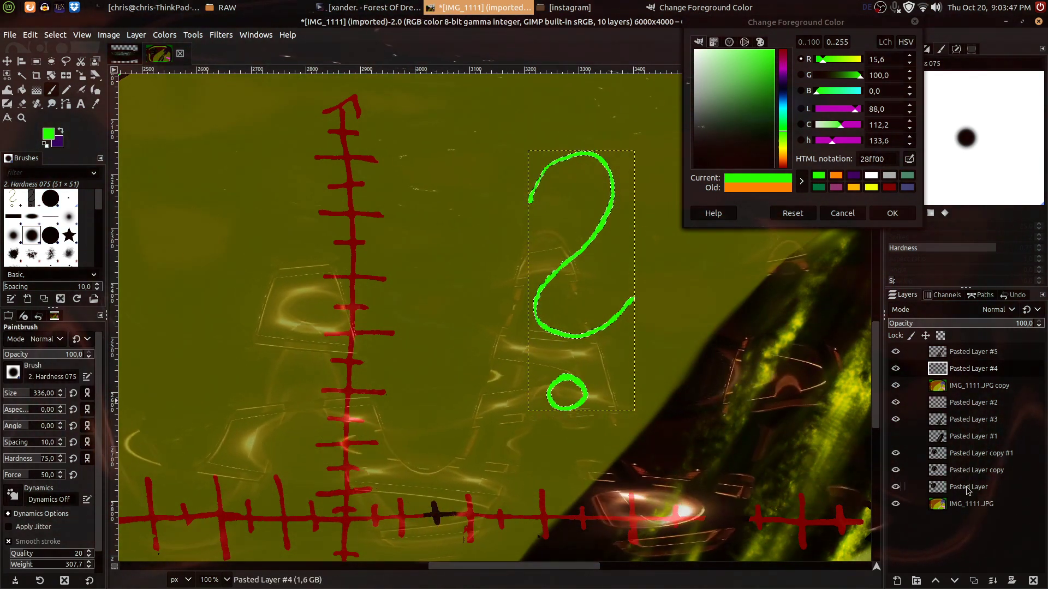
Duplicate the green question-mark layer and paint the copy dark purple.
{"action": "left_click", "coordinate": [973, 580]}
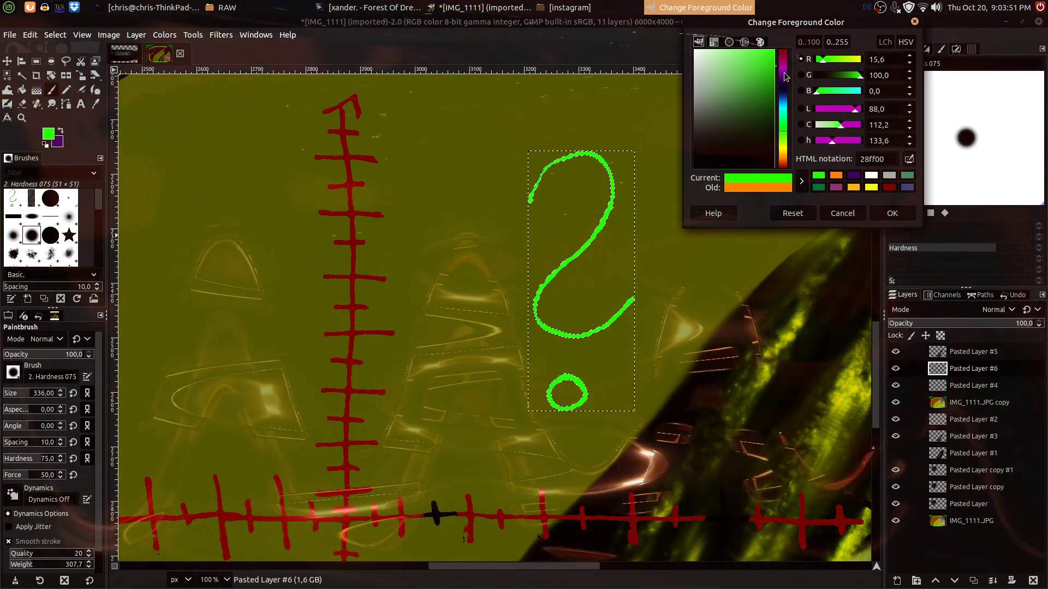
{"action": "left_click_drag", "start_coordinate": [787, 135], "coordinate": [784, 66]}
{"action": "left_click_drag", "start_coordinate": [575, 180], "coordinate": [576, 245]}
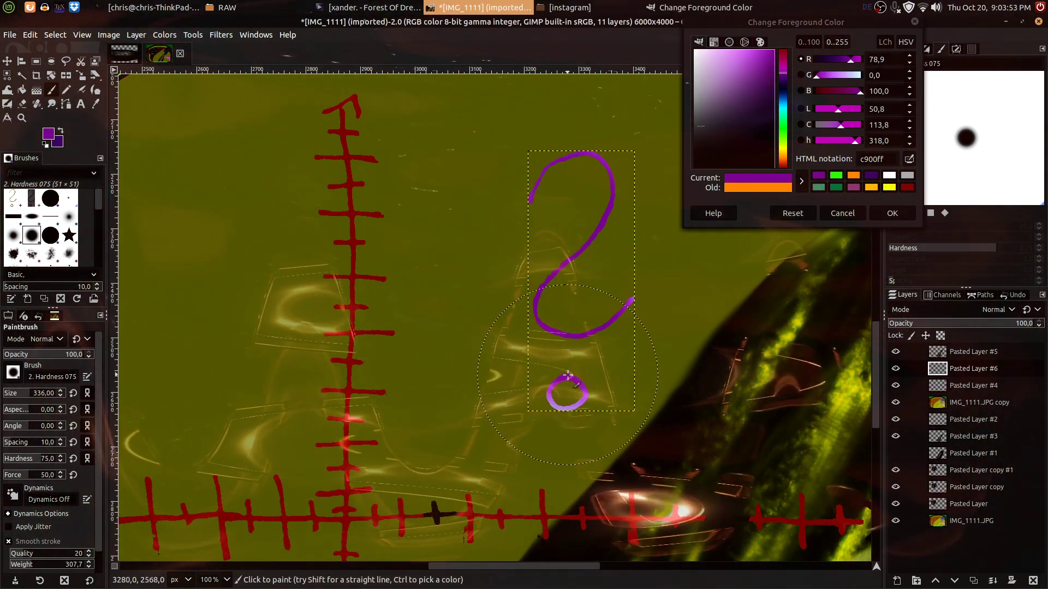
{"action": "left_click_drag", "start_coordinate": [568, 374], "coordinate": [530, 209]}
Duplicate the purple question-mark layer, paint the copy dark blue and cancel the foreground color change.
{"action": "left_click", "coordinate": [956, 586]}
{"action": "left_click", "coordinate": [973, 583]}
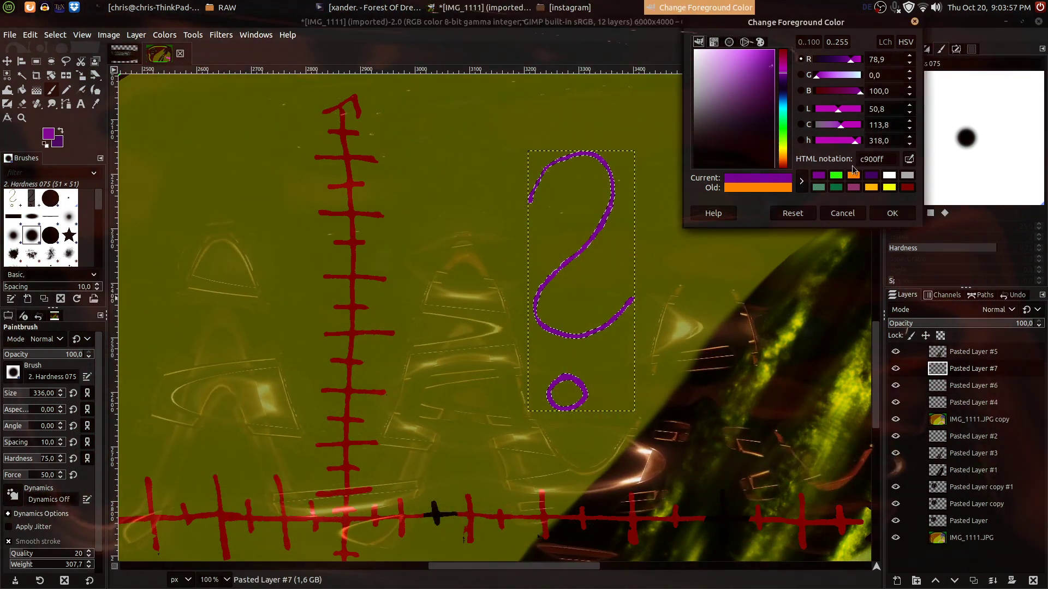
{"action": "left_click", "coordinate": [784, 91]}
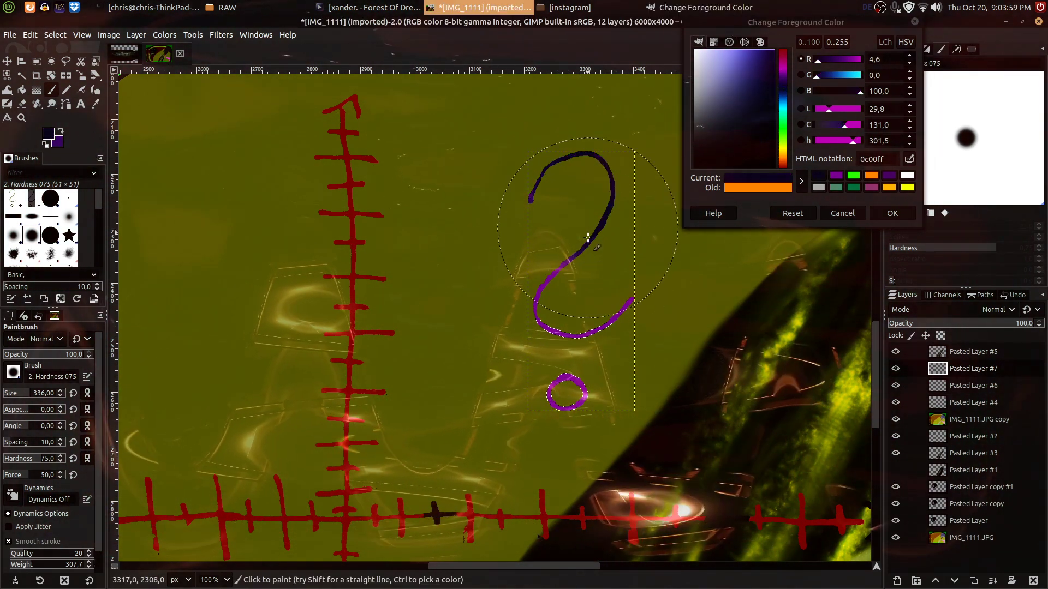
{"action": "mouse_move", "coordinate": [556, 336]}
{"action": "left_mouse_down"}
{"action": "mouse_move", "coordinate": [558, 273]}
{"action": "mouse_move", "coordinate": [573, 393]}
{"action": "mouse_move", "coordinate": [552, 272]}
{"action": "left_mouse_up"}
{"action": "left_click", "coordinate": [832, 217]}
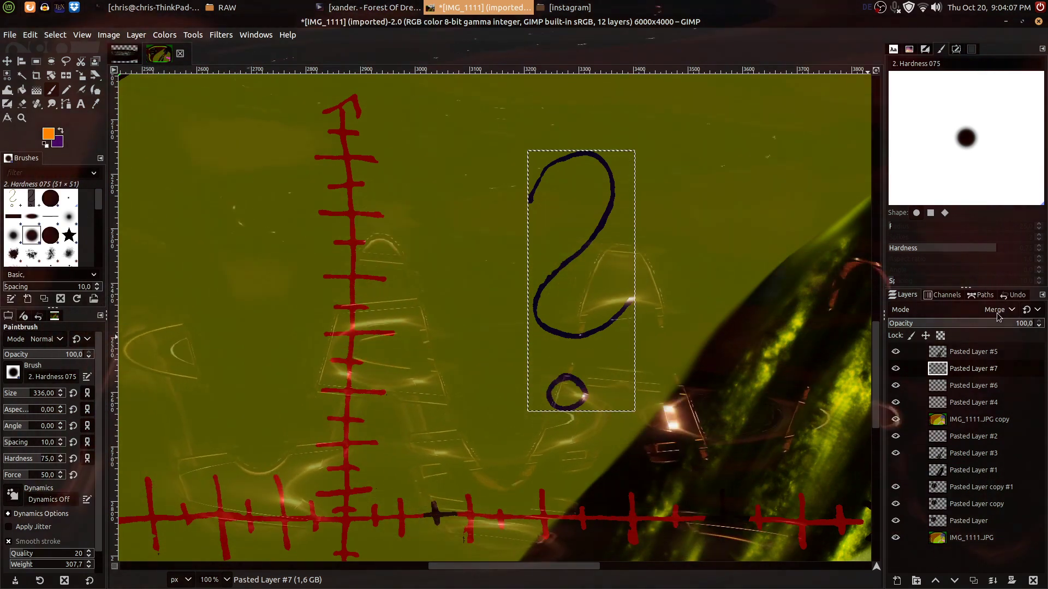
Set the question-mark layers' blend modes: Pasted Layer #7 to Addition, Pasted Layer #6 to Burn and Pasted Layer #4 to Screen.
{"action": "scroll", "coordinate": [997, 316], "scroll_direction": "down", "scroll_amount": 3}
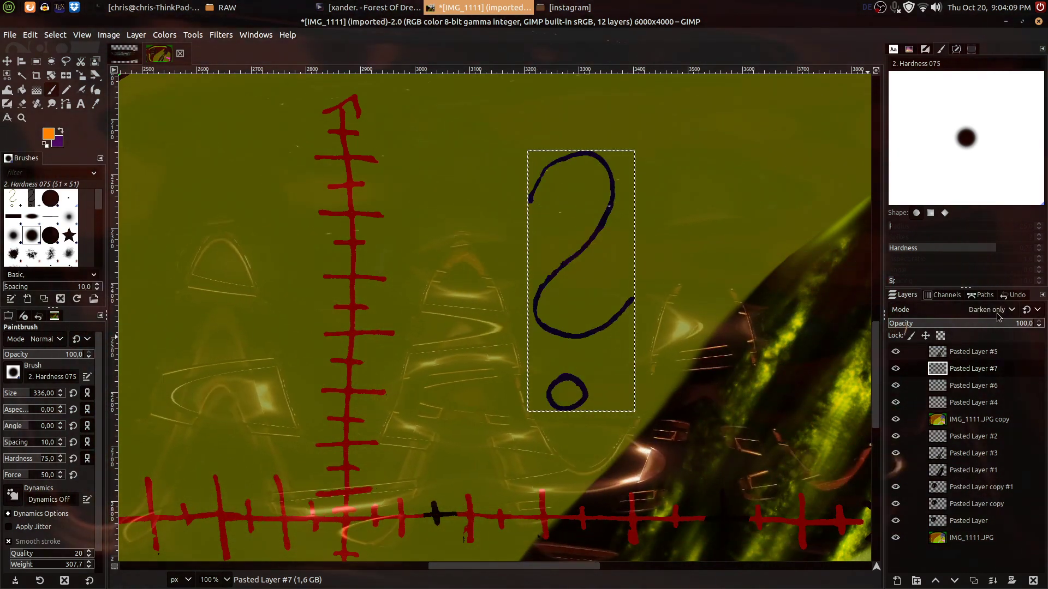
{"action": "left_click", "coordinate": [995, 385]}
{"action": "scroll", "coordinate": [993, 311], "scroll_direction": "down", "scroll_amount": 5}
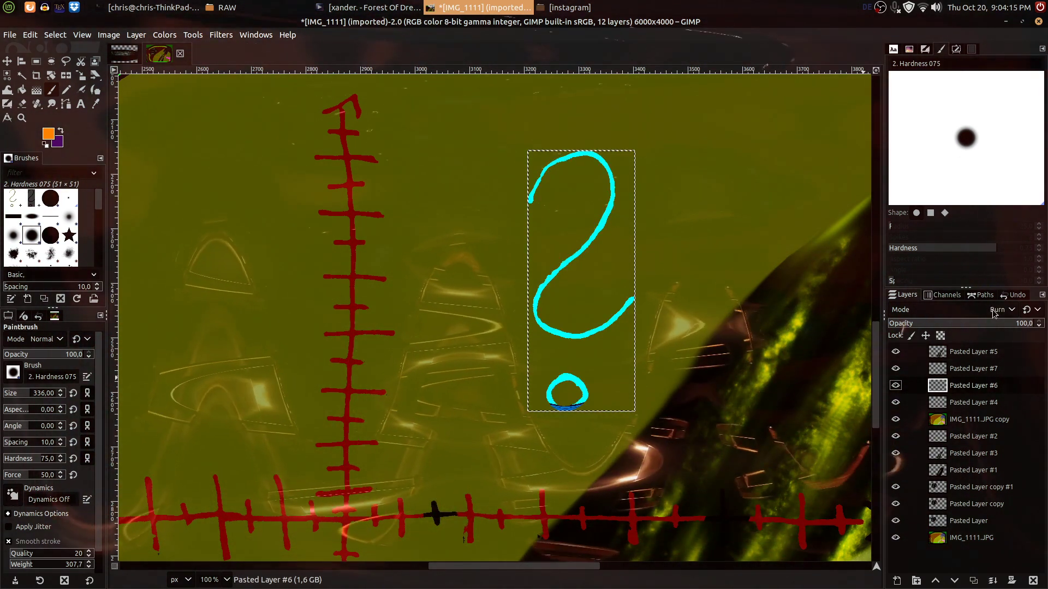
{"action": "left_click", "coordinate": [971, 404]}
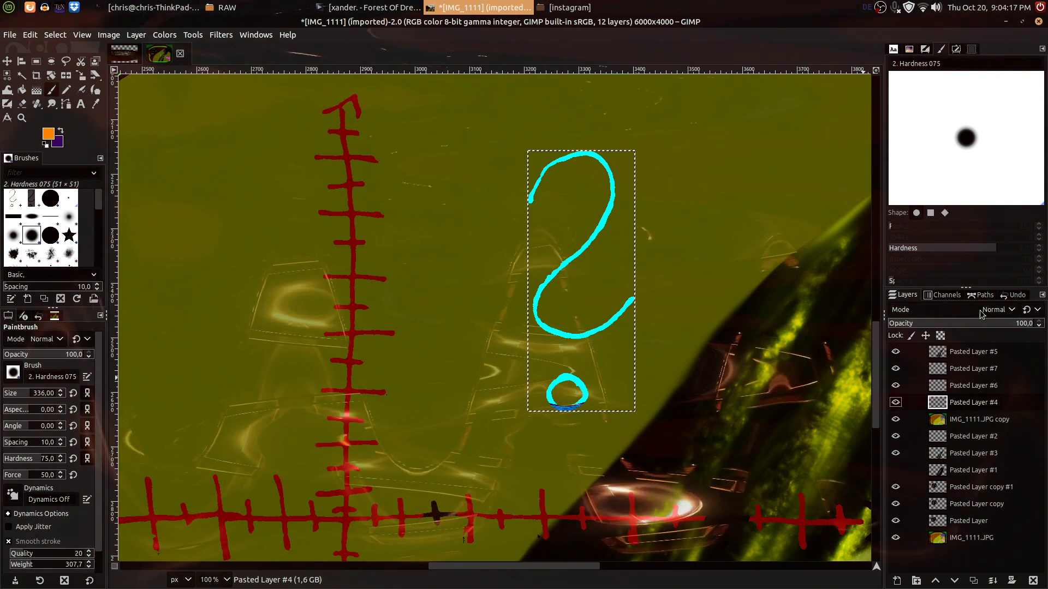
{"action": "scroll", "coordinate": [980, 314], "scroll_direction": "down", "scroll_amount": 5}
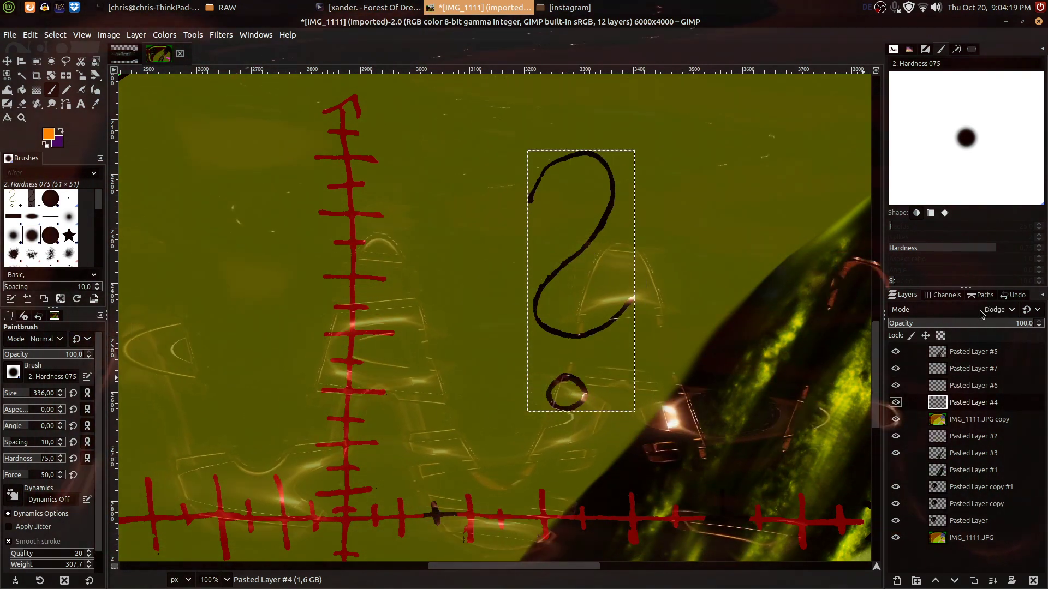
Try Pasted Layer #4 below the IMG_1111.JPG copy layer and move it back above that layer.
{"action": "left_click", "coordinate": [968, 437]}
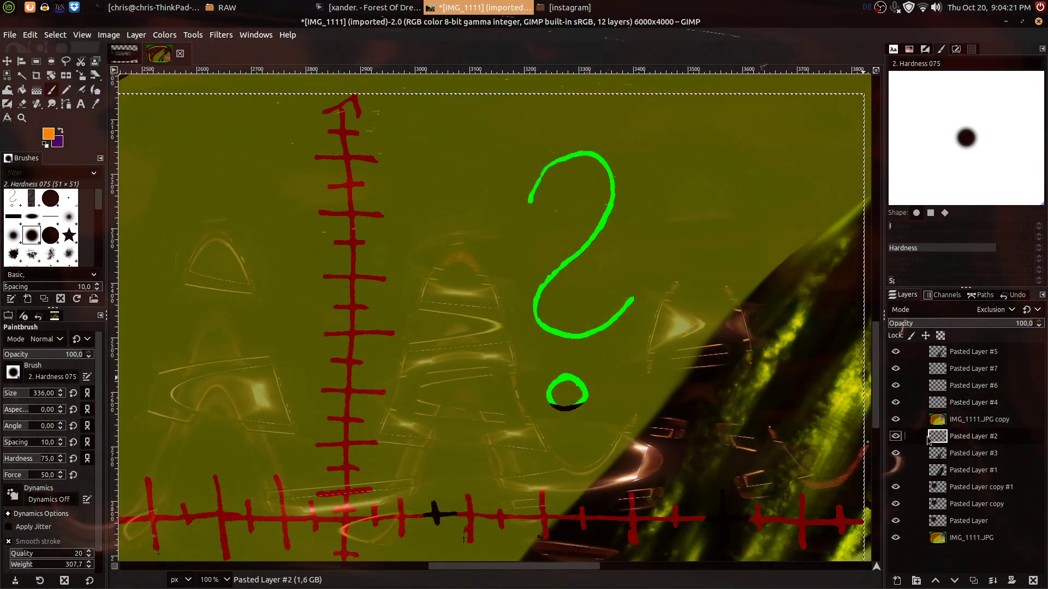
{"action": "left_click_drag", "start_coordinate": [965, 409], "coordinate": [966, 425]}
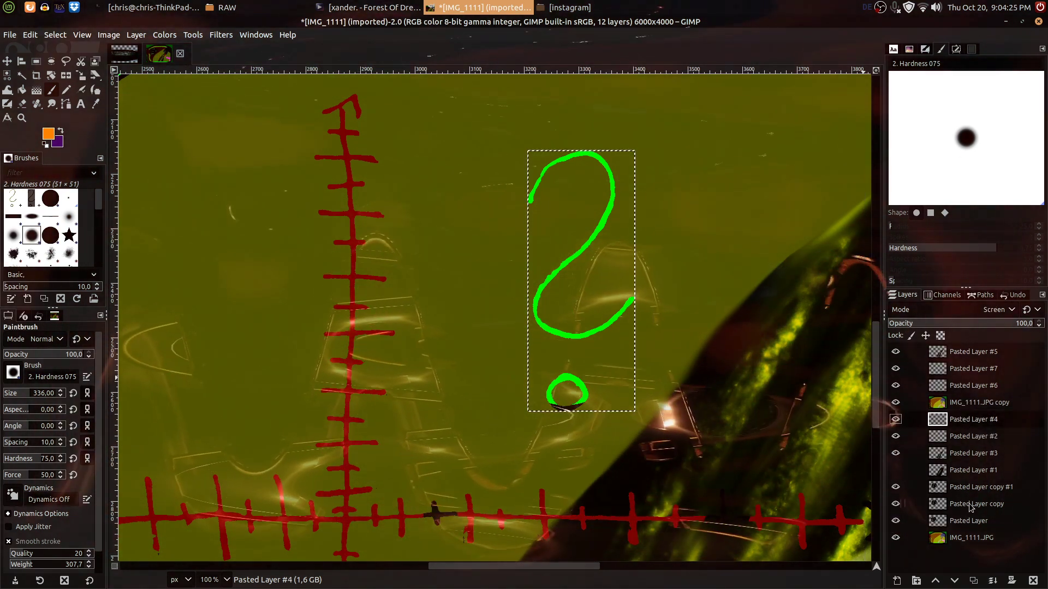
{"action": "left_click_drag", "start_coordinate": [982, 428], "coordinate": [979, 398]}
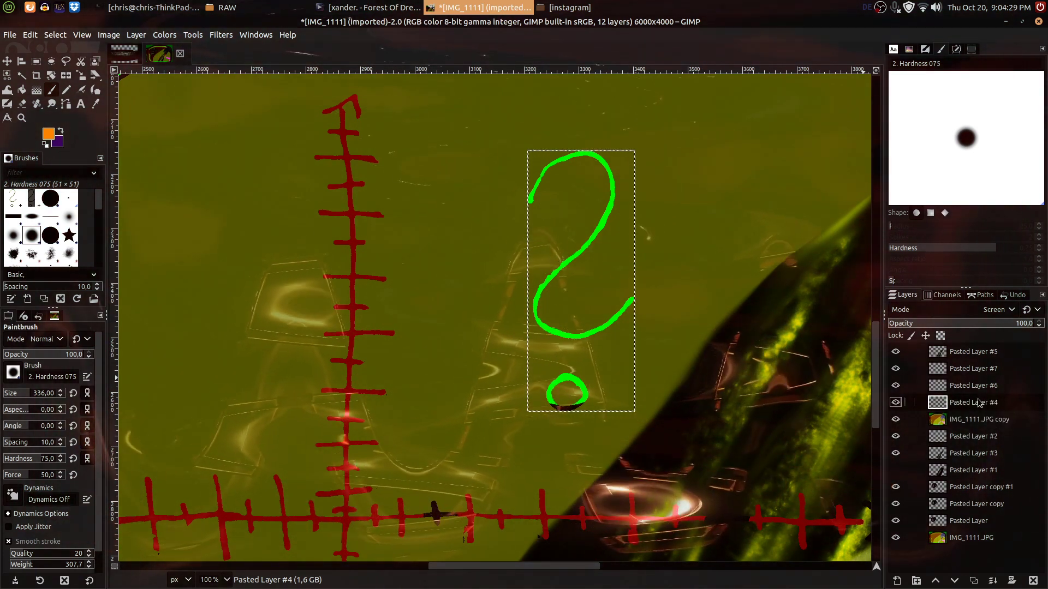
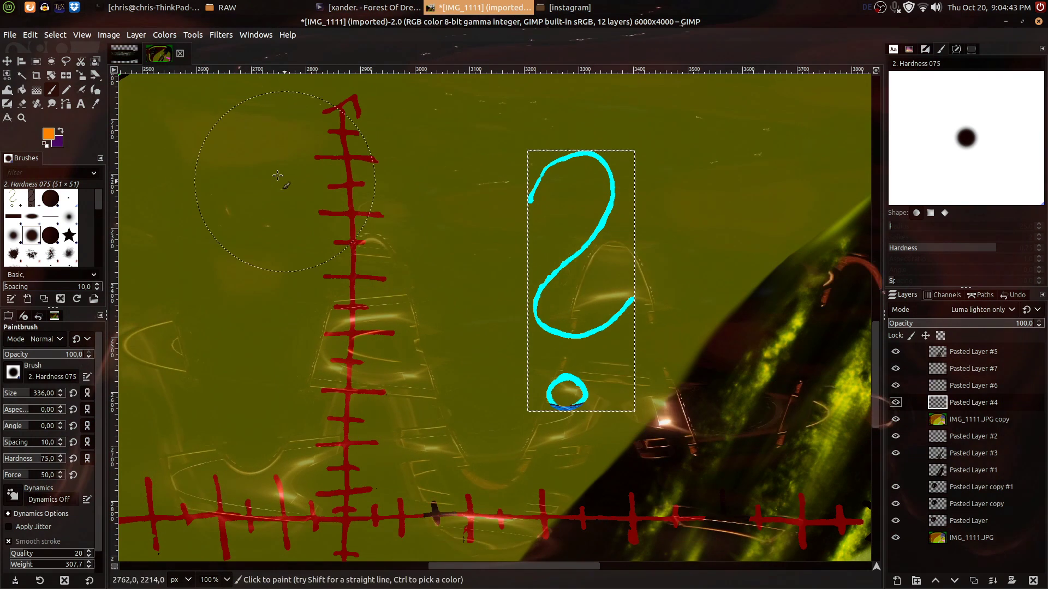
Select the question mark by color on Pasted Layer #4 and paint its upper arc black.
{"action": "left_click", "coordinate": [21, 76]}
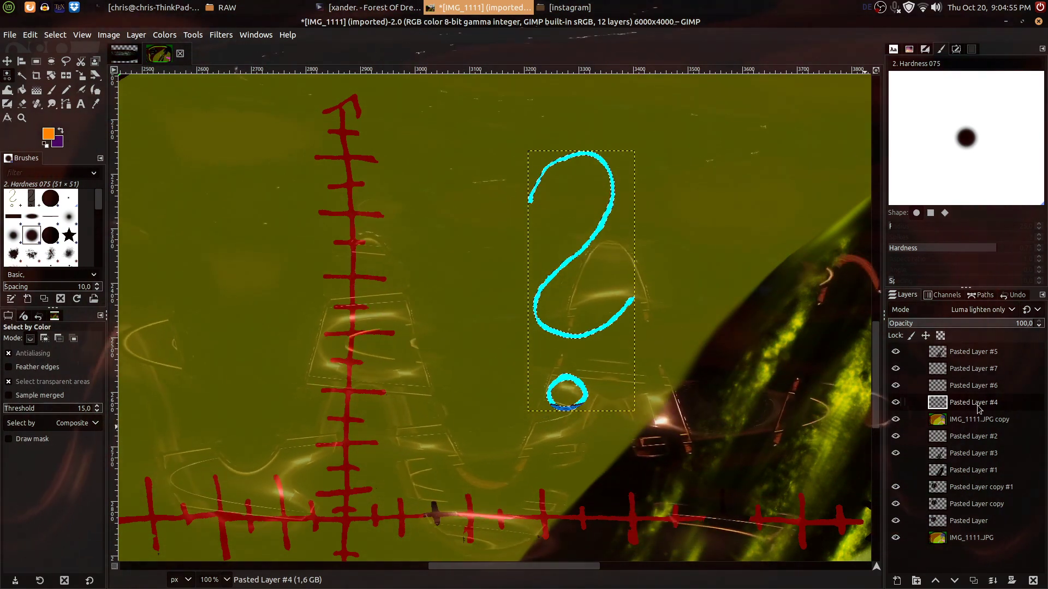
{"action": "left_click", "coordinate": [51, 90]}
{"action": "left_click", "coordinate": [513, 138]}
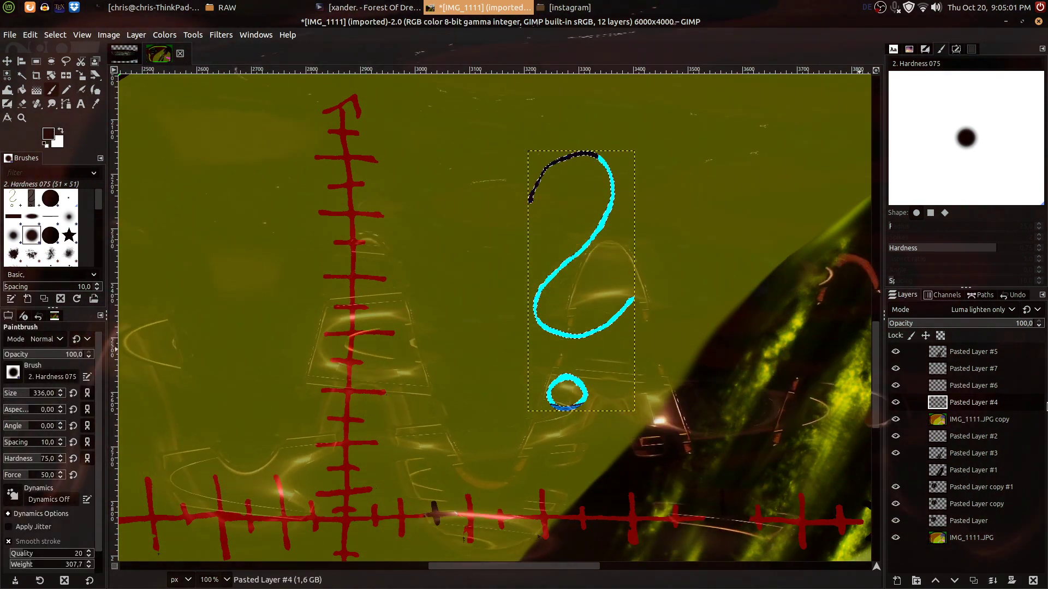
Paint the question mark's lower curve and tail black on Pasted Layer #7.
{"action": "left_click", "coordinate": [961, 388]}
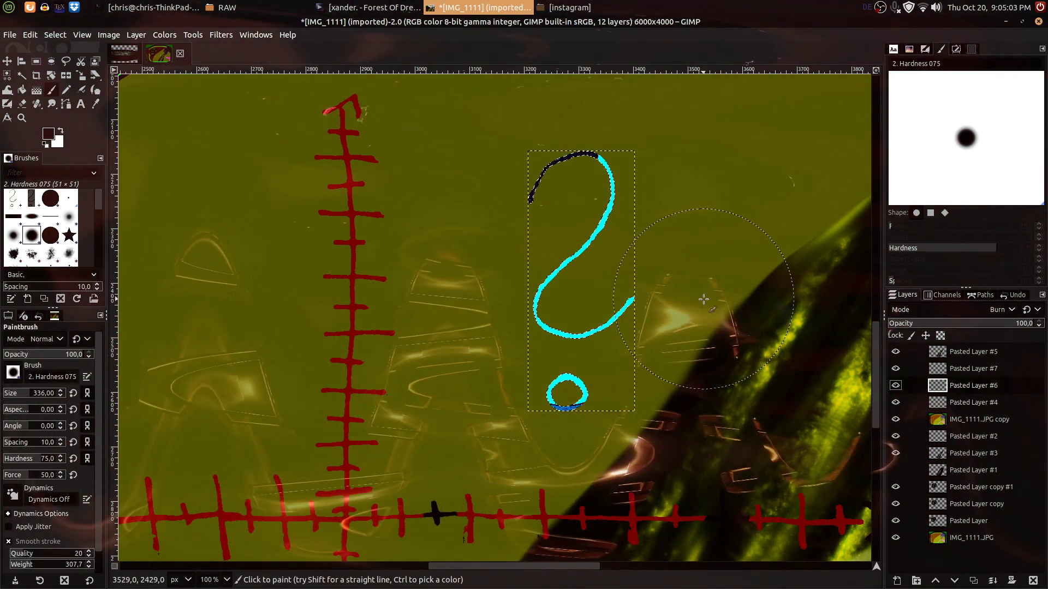
{"action": "left_click", "coordinate": [966, 370]}
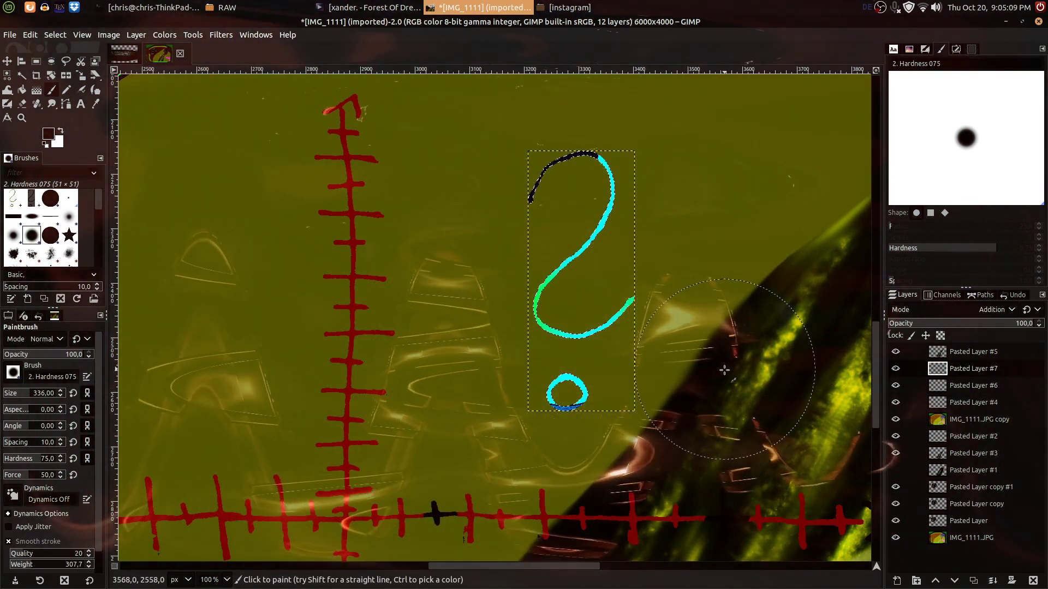
{"action": "left_click", "coordinate": [972, 386]}
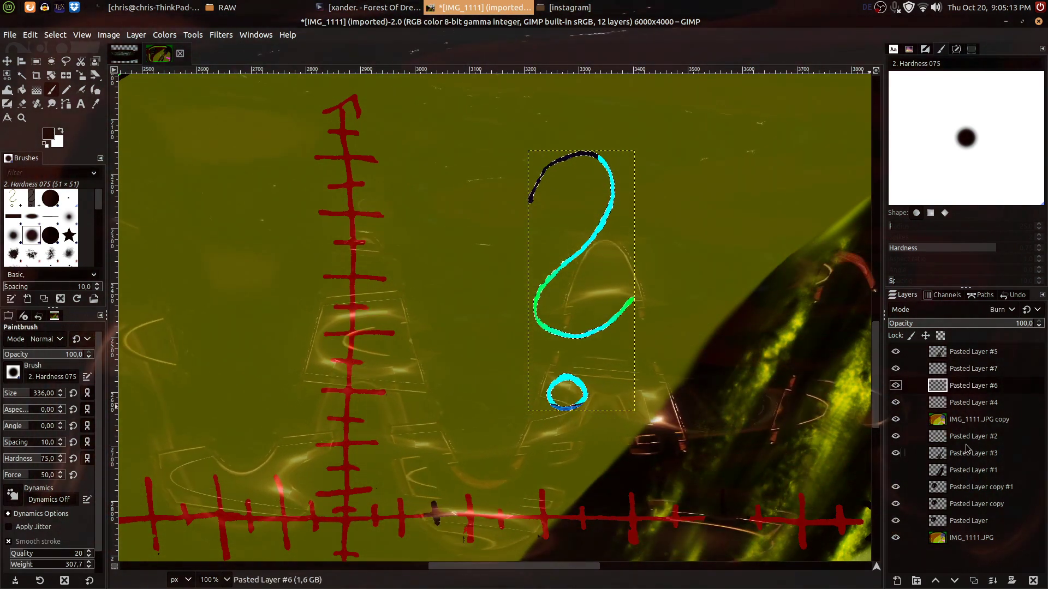
Erase part of the question mark's upper-right curve on Pasted Layer #4.
{"action": "left_click", "coordinate": [944, 437]}
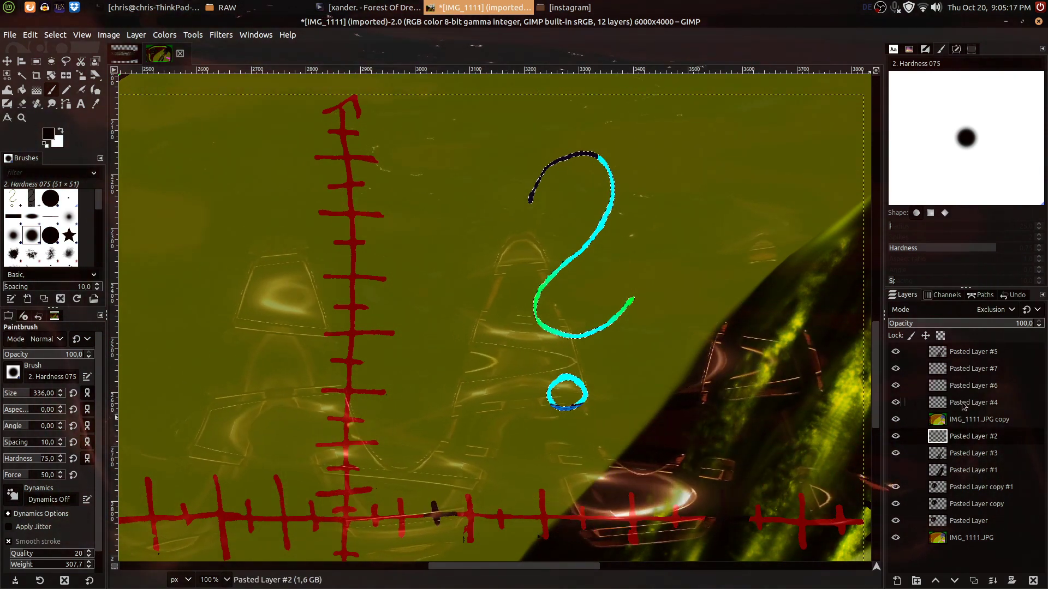
{"action": "left_click", "coordinate": [23, 104]}
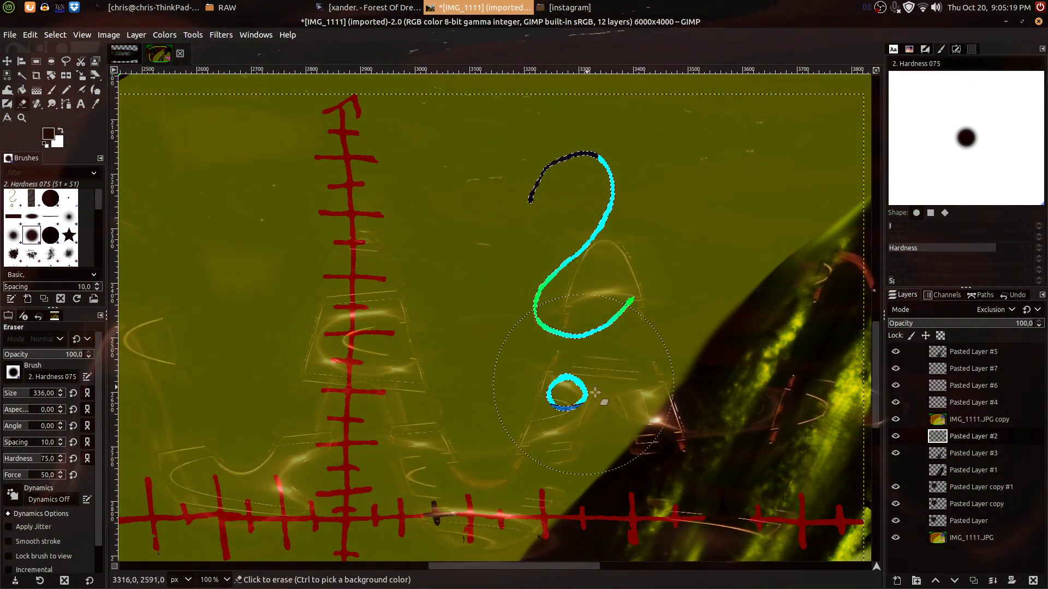
{"action": "left_click", "coordinate": [656, 424]}
{"action": "left_click", "coordinate": [895, 470]}
{"action": "left_click", "coordinate": [976, 402]}
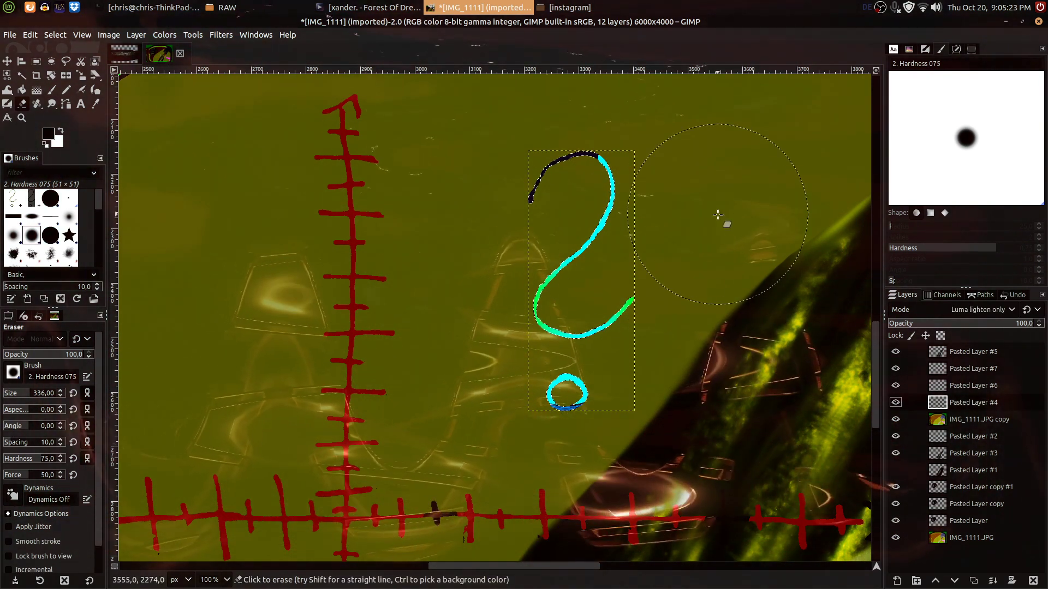
{"action": "left_click", "coordinate": [958, 386]}
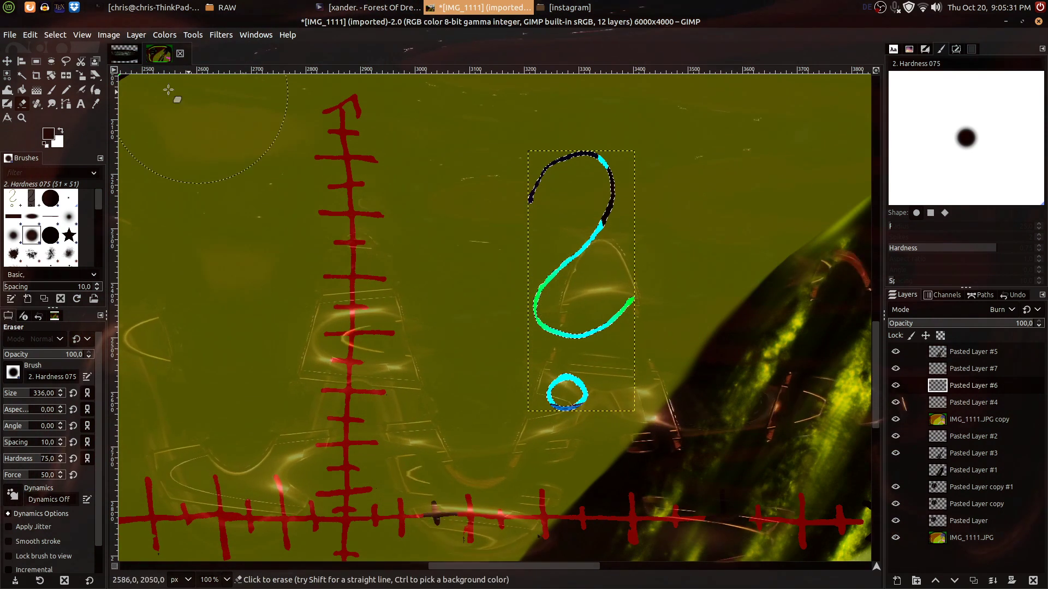
Nudge question-mark layers Pasted Layer #4, #6 and #7 slightly apart so their colors form offset edges.
{"action": "key", "text": "m"}
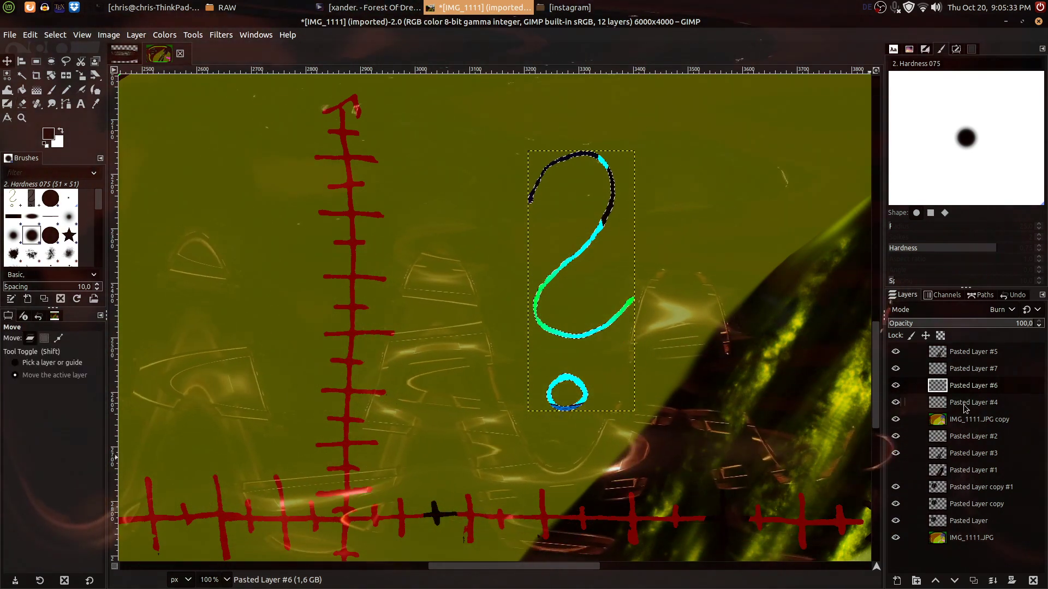
{"action": "left_click", "coordinate": [961, 405]}
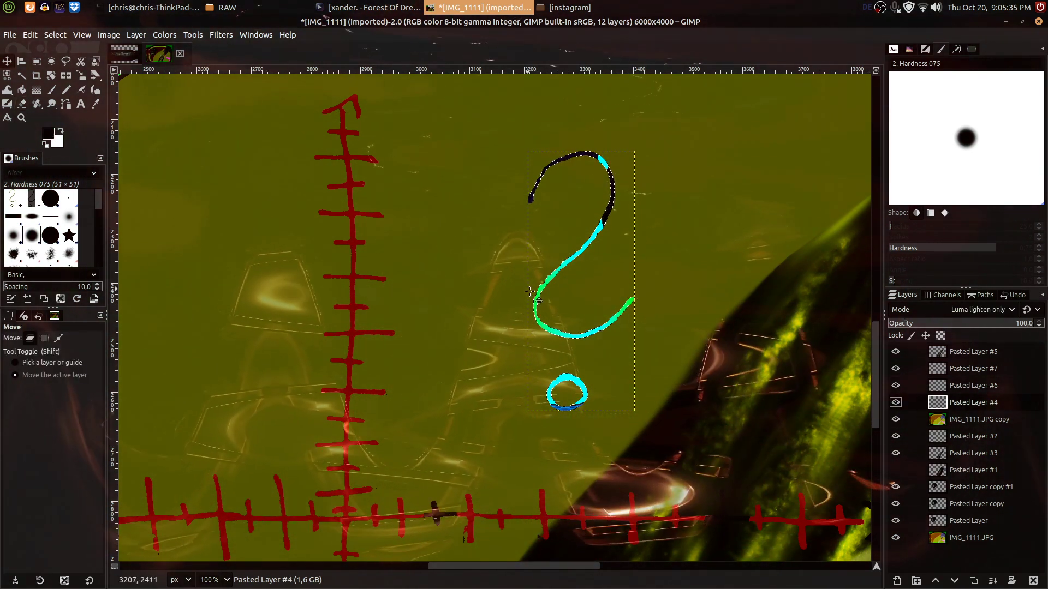
{"action": "left_click_drag", "start_coordinate": [536, 296], "coordinate": [537, 297]}
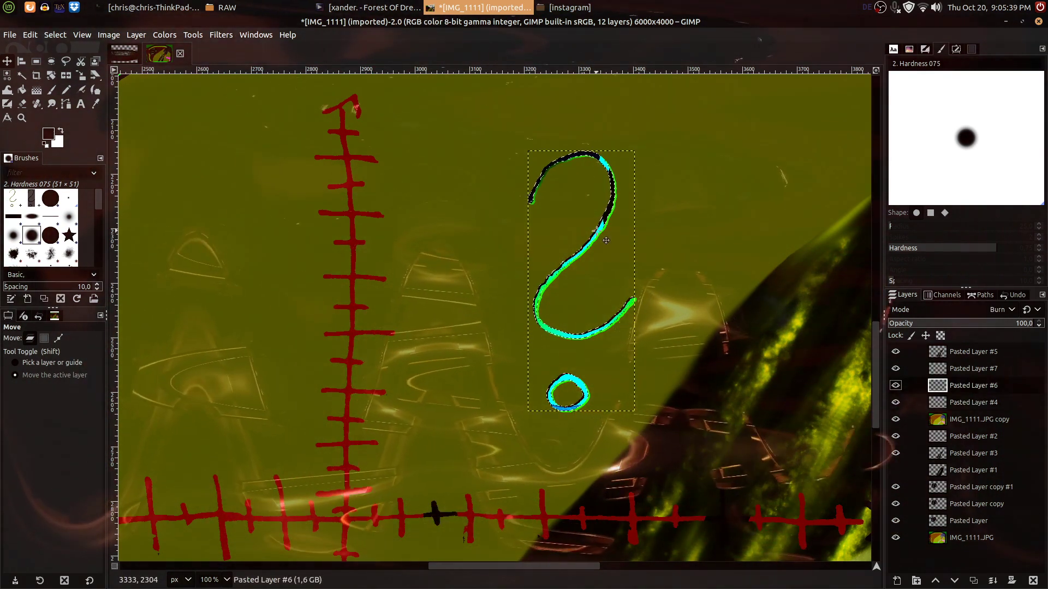
{"action": "left_click_drag", "start_coordinate": [596, 233], "coordinate": [600, 252]}
{"action": "left_click", "coordinate": [972, 368]}
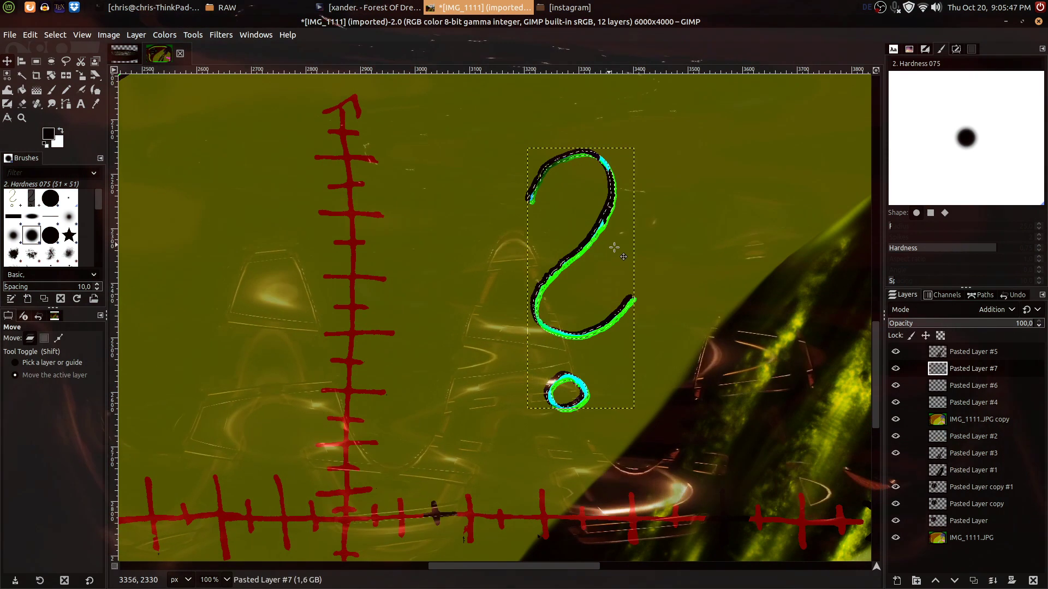
{"action": "scroll", "coordinate": [986, 315], "scroll_direction": "down", "scroll_amount": 2}
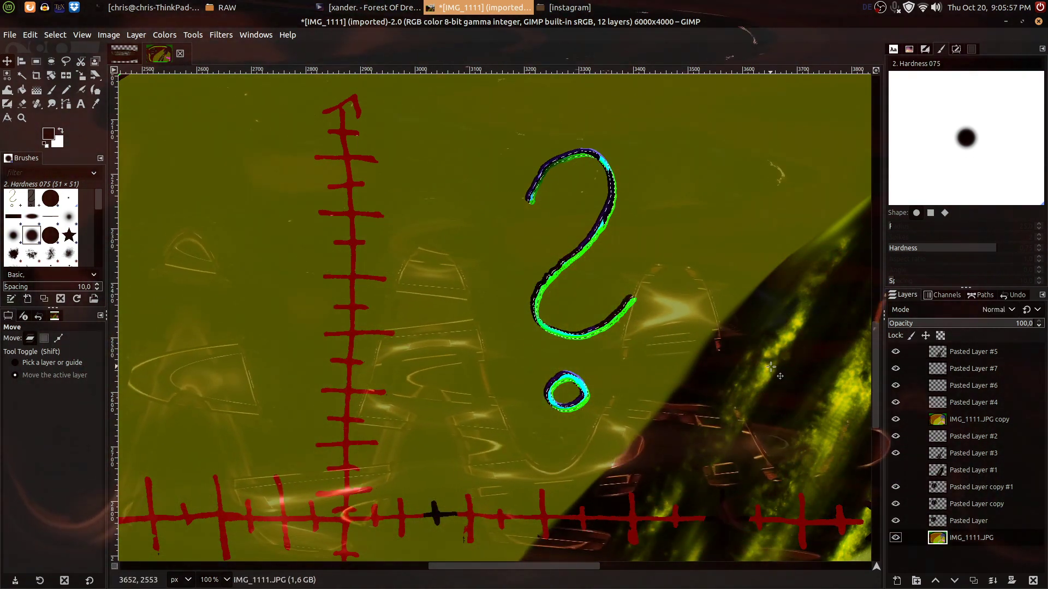
Duplicate the ruler layer Pasted Layer #2 and select the ruler lines on the copy by color.
{"action": "scroll", "coordinate": [652, 236], "scroll_direction": "down", "scroll_amount": 3, "text": "ctrl"}
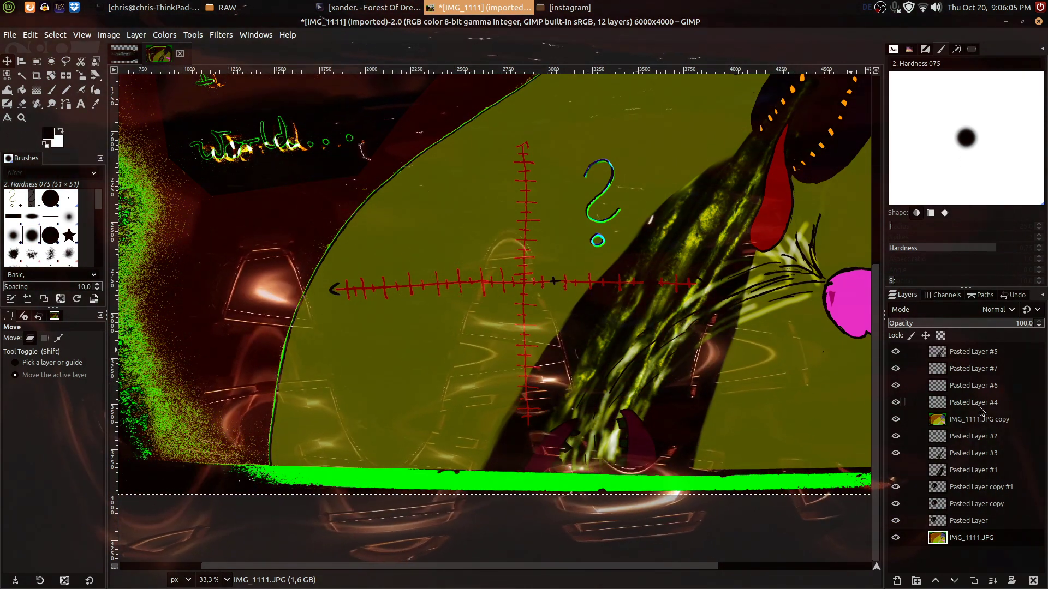
{"action": "left_click", "coordinate": [968, 436]}
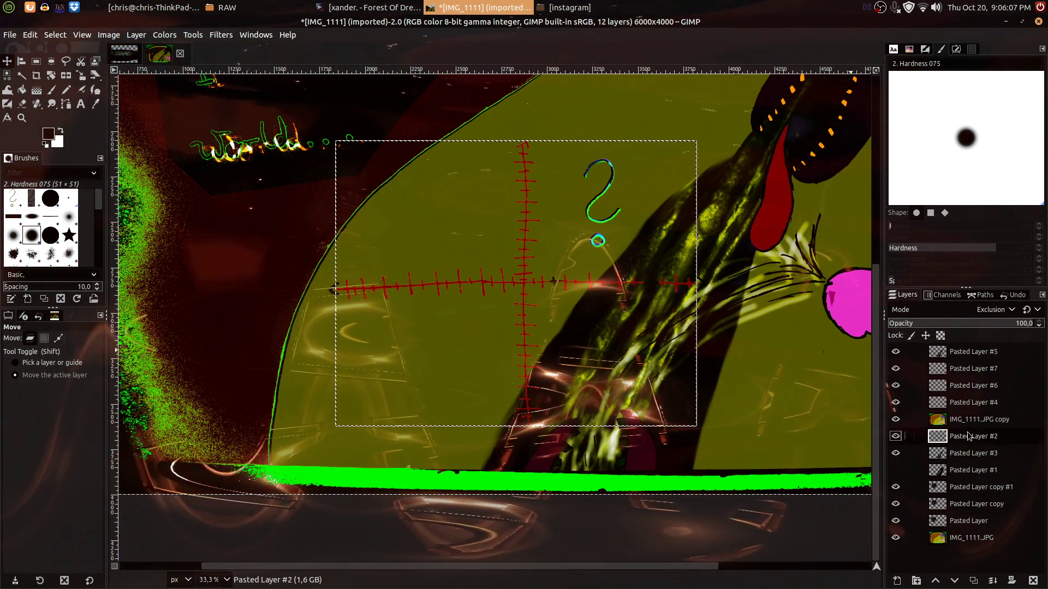
{"action": "left_click", "coordinate": [973, 581]}
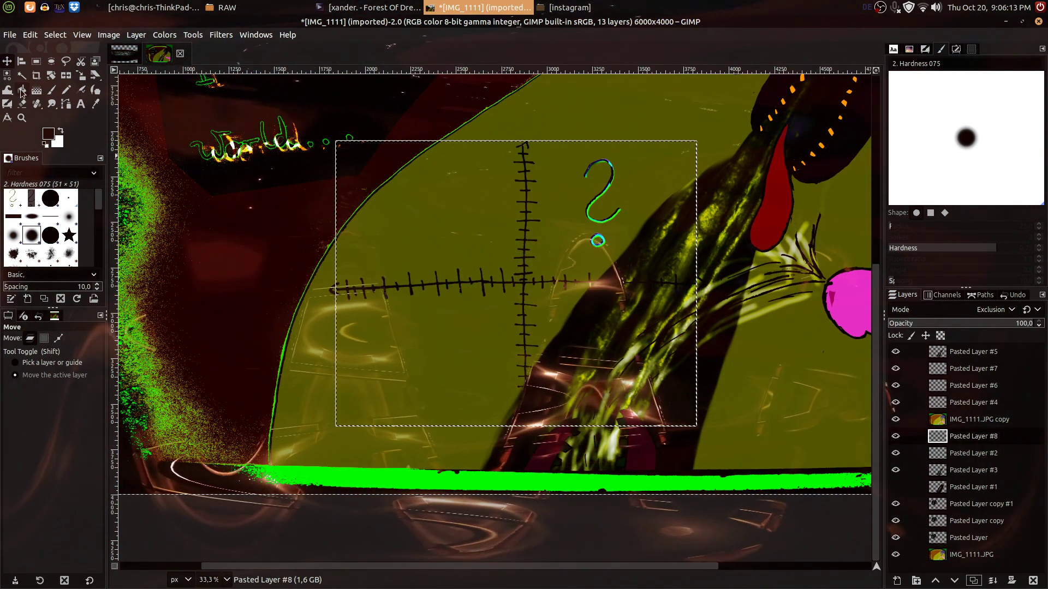
{"action": "left_click", "coordinate": [7, 75]}
{"action": "scroll", "coordinate": [322, 278], "scroll_direction": "up", "scroll_amount": 3}
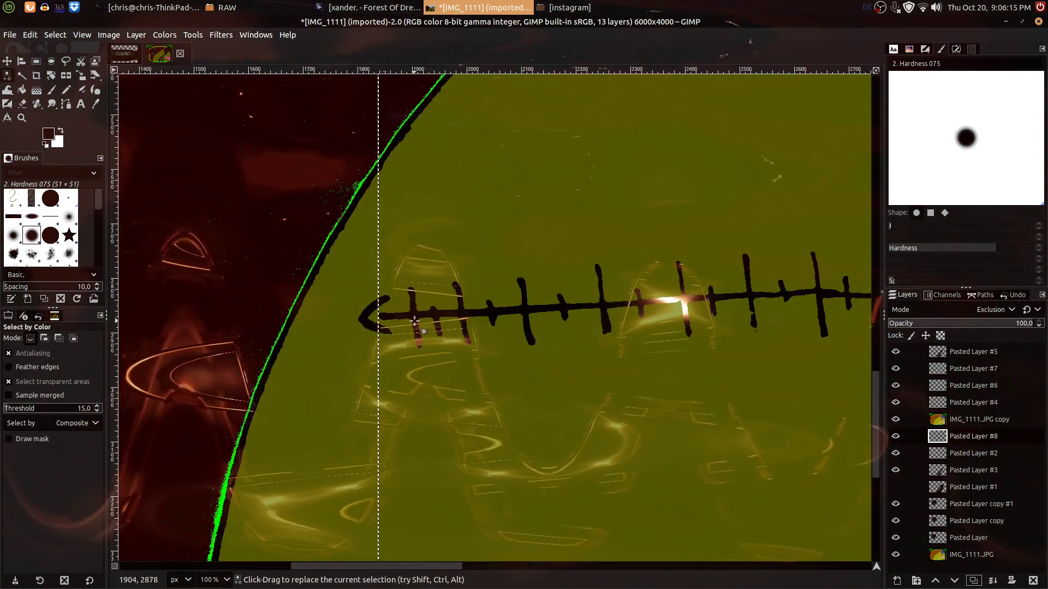
{"action": "scroll", "coordinate": [560, 395], "scroll_direction": "down", "scroll_amount": 4}
{"action": "left_click_drag", "start_coordinate": [601, 405], "coordinate": [495, 363]}
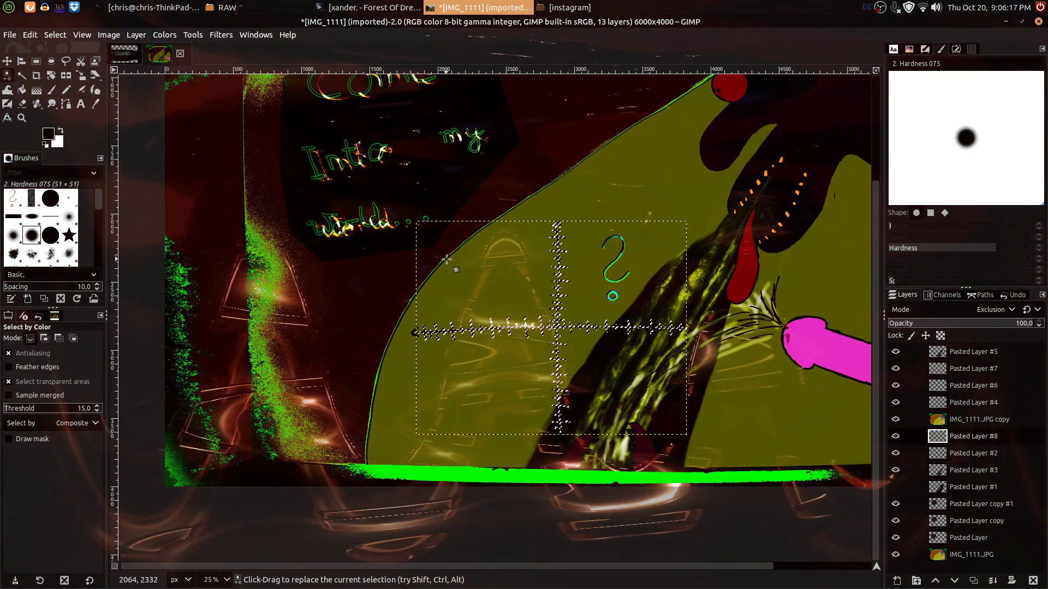
Set the foreground color to magenta ff00e8, paint over the ruler lines on Pasted Layer #8 and expand the selection to the whole canvas.
{"action": "left_click", "coordinate": [47, 132]}
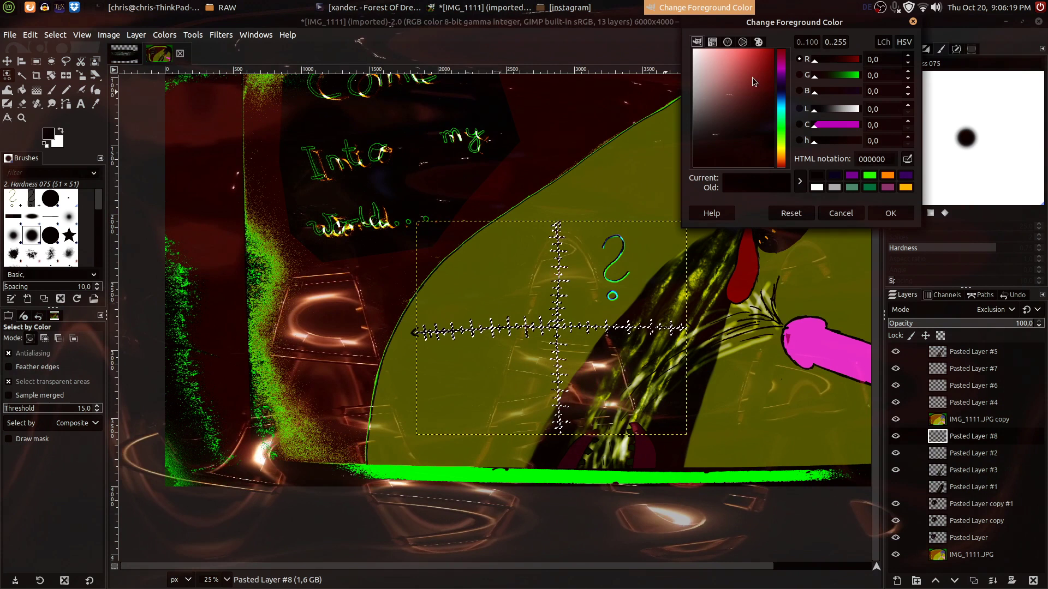
{"action": "left_click", "coordinate": [780, 67]}
{"action": "left_click_drag", "start_coordinate": [764, 60], "coordinate": [786, 34]}
{"action": "left_click", "coordinate": [105, 89]}
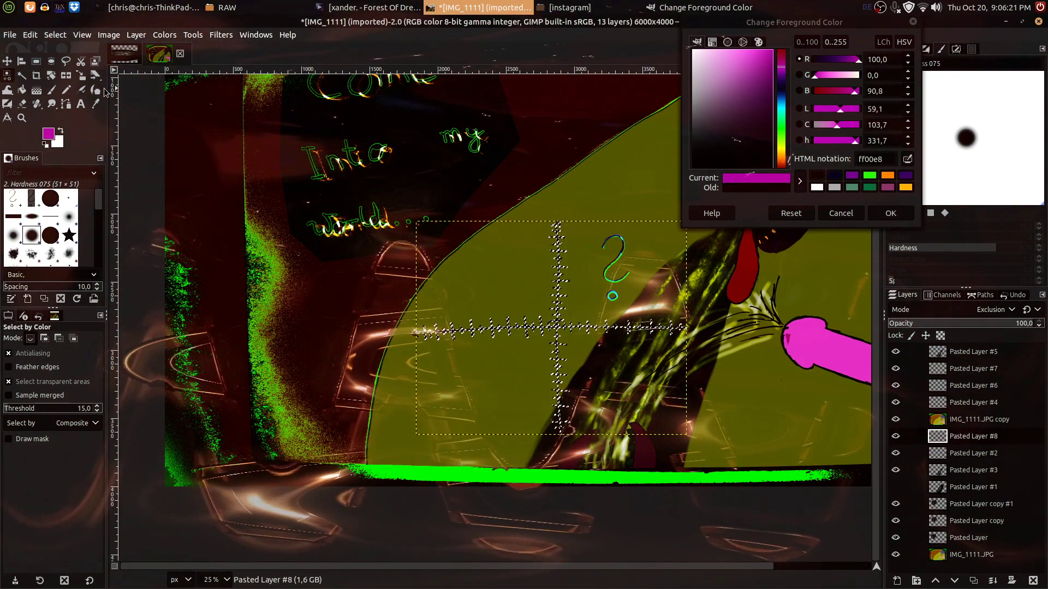
{"action": "left_click", "coordinate": [52, 90]}
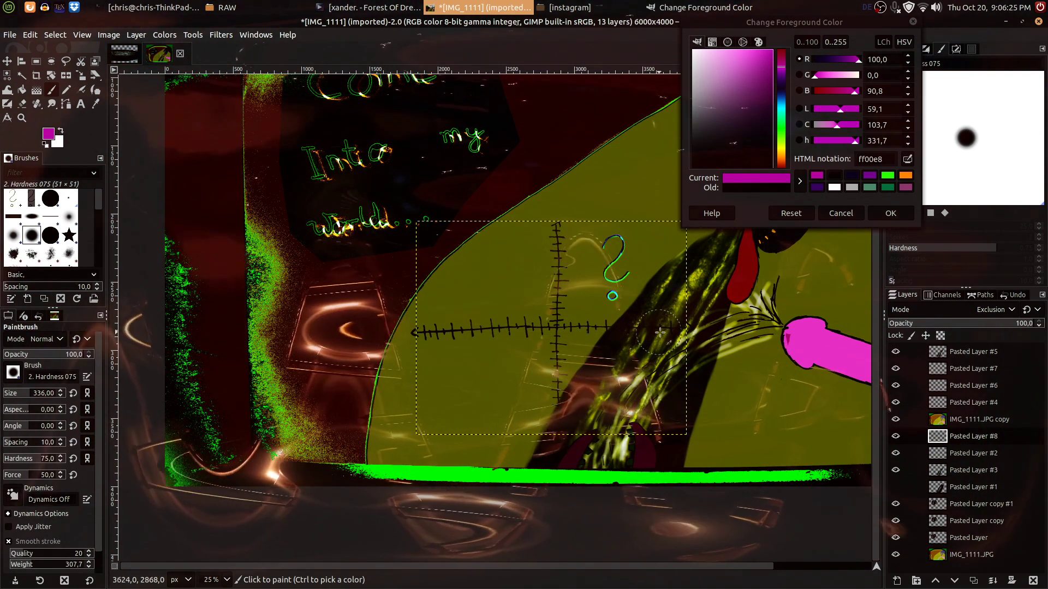
{"action": "key", "text": "ctrl+a"}
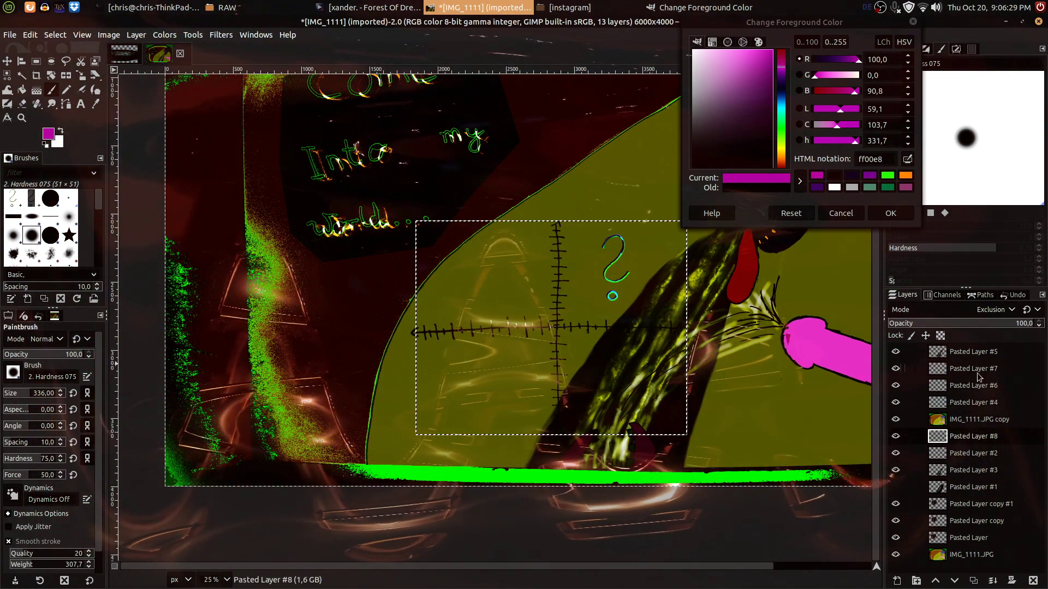
Set Pasted Layer #8's blend mode to Divide and shift the layer about 12 px right and down.
{"action": "scroll", "coordinate": [993, 318], "scroll_direction": "down", "scroll_amount": 4}
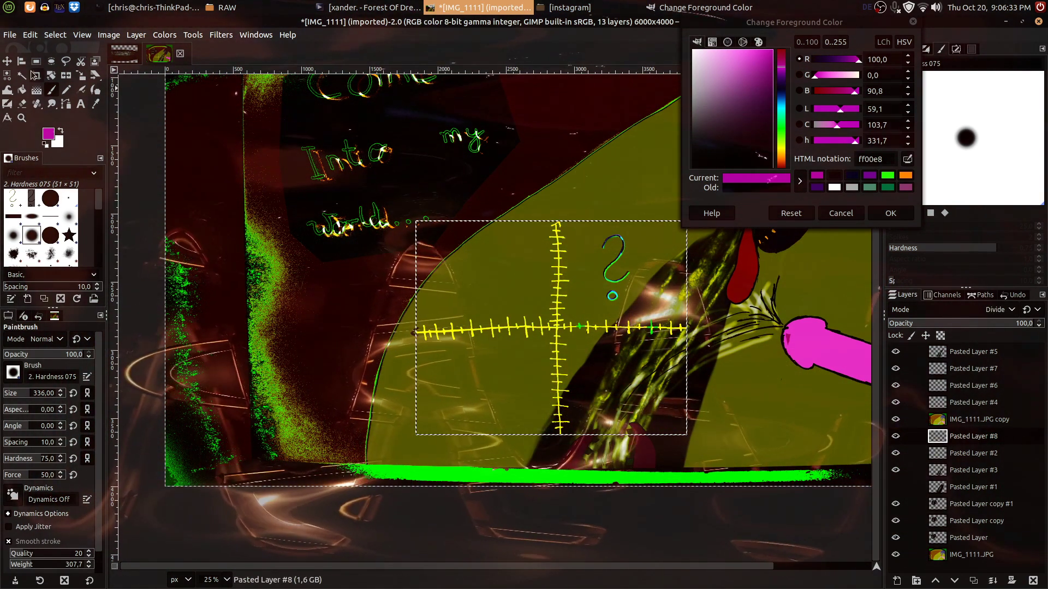
{"action": "key", "text": "m"}
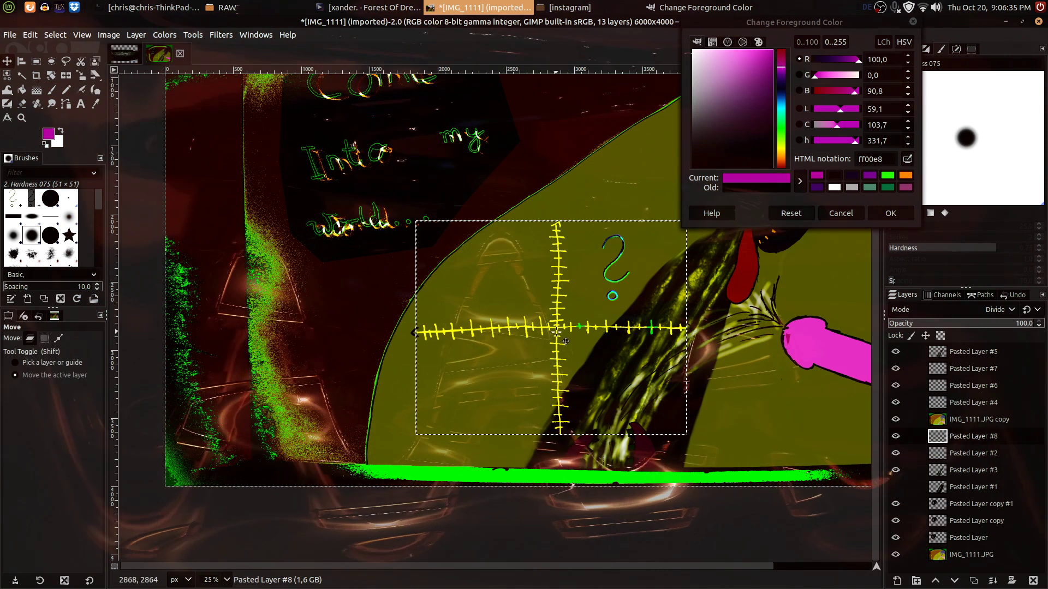
{"action": "left_click_drag", "start_coordinate": [557, 334], "coordinate": [557, 334]}
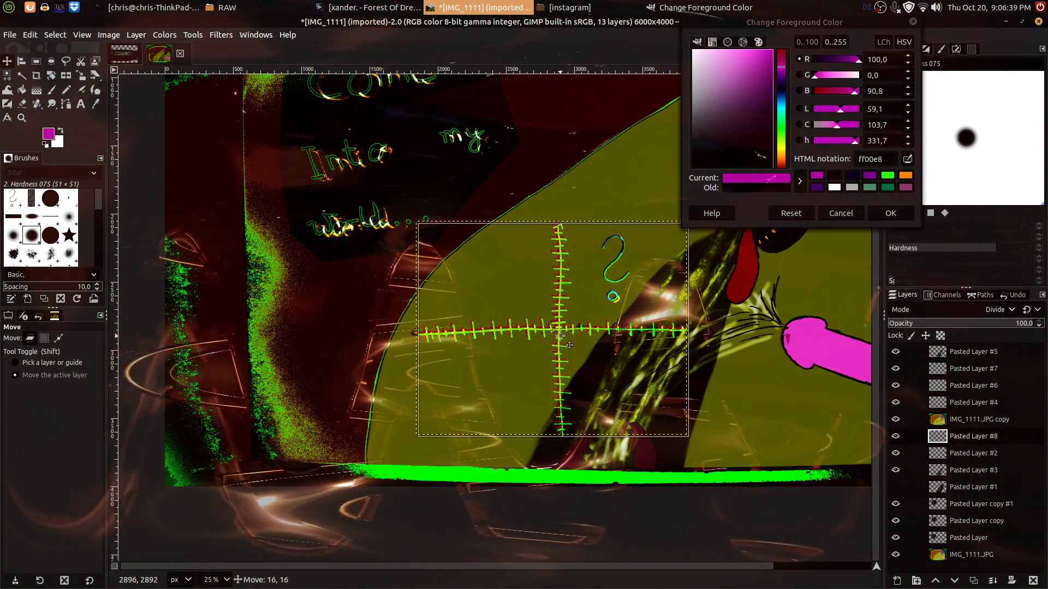
{"action": "left_click_drag", "start_coordinate": [558, 333], "coordinate": [557, 333]}
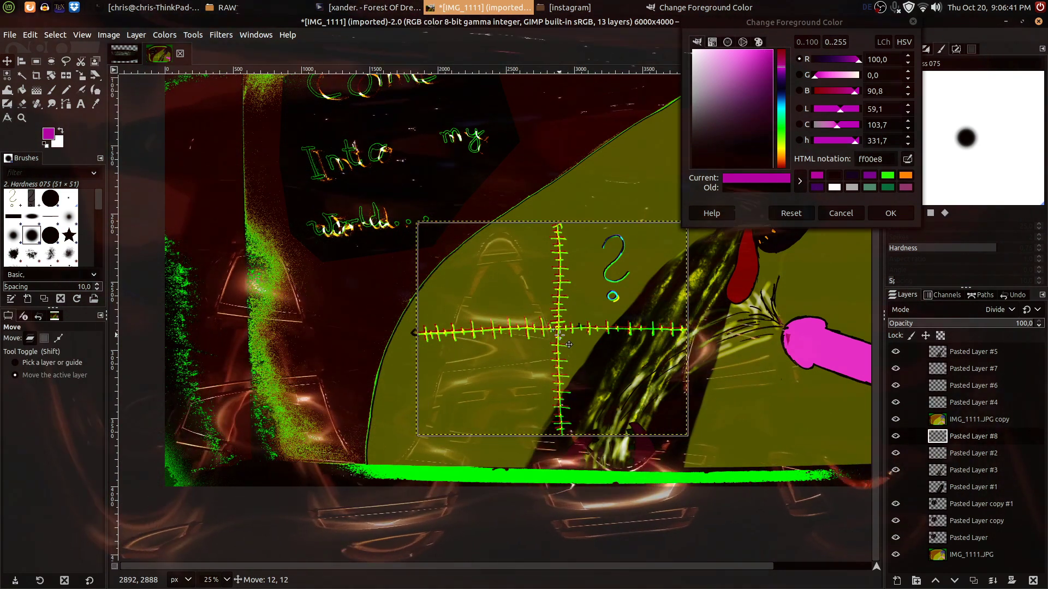
{"action": "left_click_drag", "start_coordinate": [560, 335], "coordinate": [559, 335]}
{"action": "left_click", "coordinate": [968, 457]}
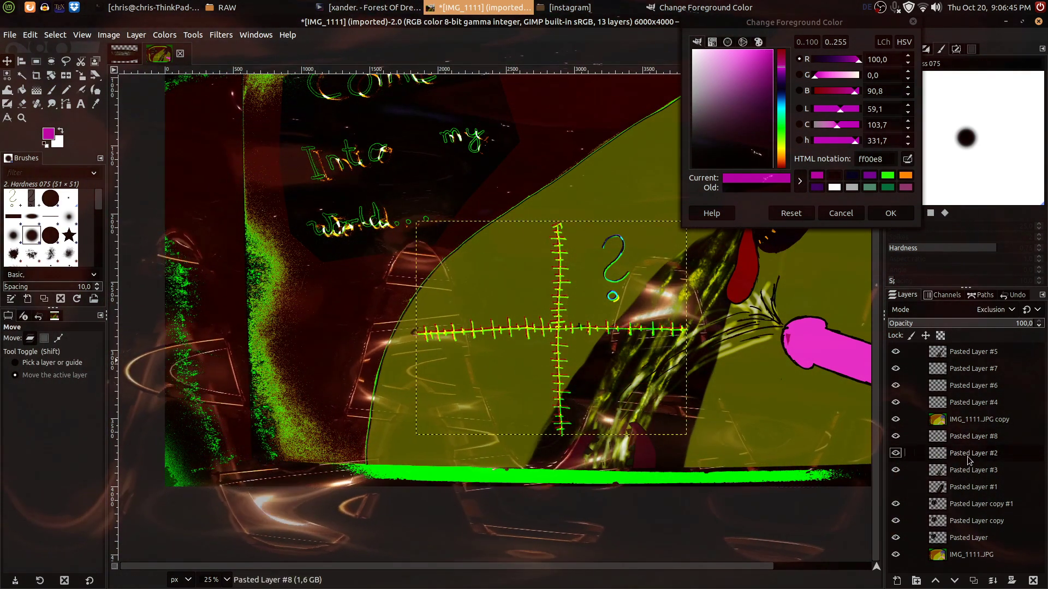
{"action": "left_click", "coordinate": [970, 436]}
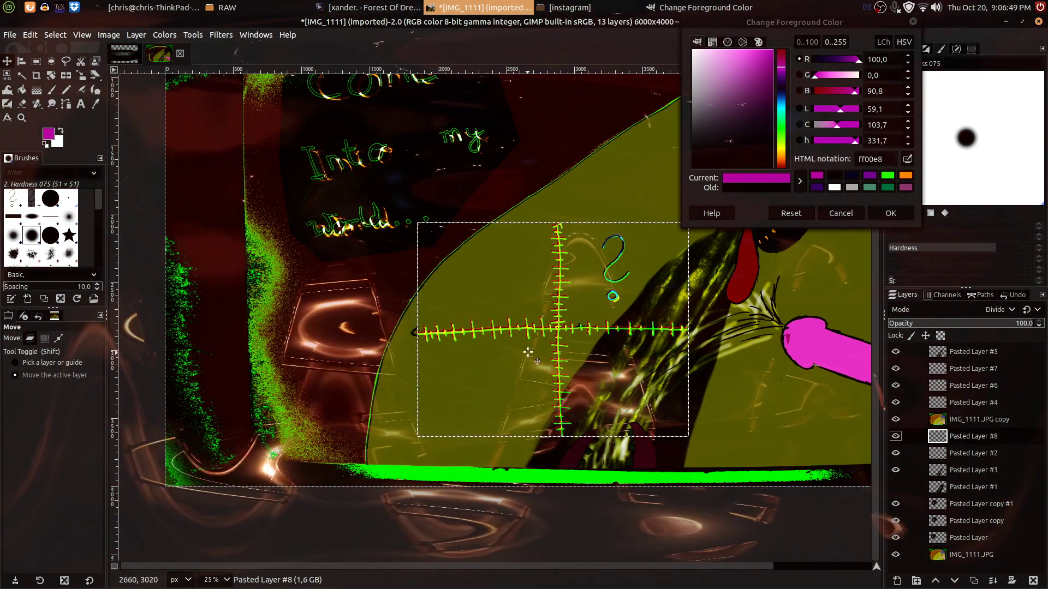
Try the Linear burn and Multiply blend modes and a lower opacity on the IMG_1111.JPG copy layer.
{"action": "scroll", "coordinate": [526, 336], "scroll_direction": "down", "scroll_amount": 1}
{"action": "scroll", "coordinate": [527, 336], "scroll_direction": "down", "scroll_amount": 1}
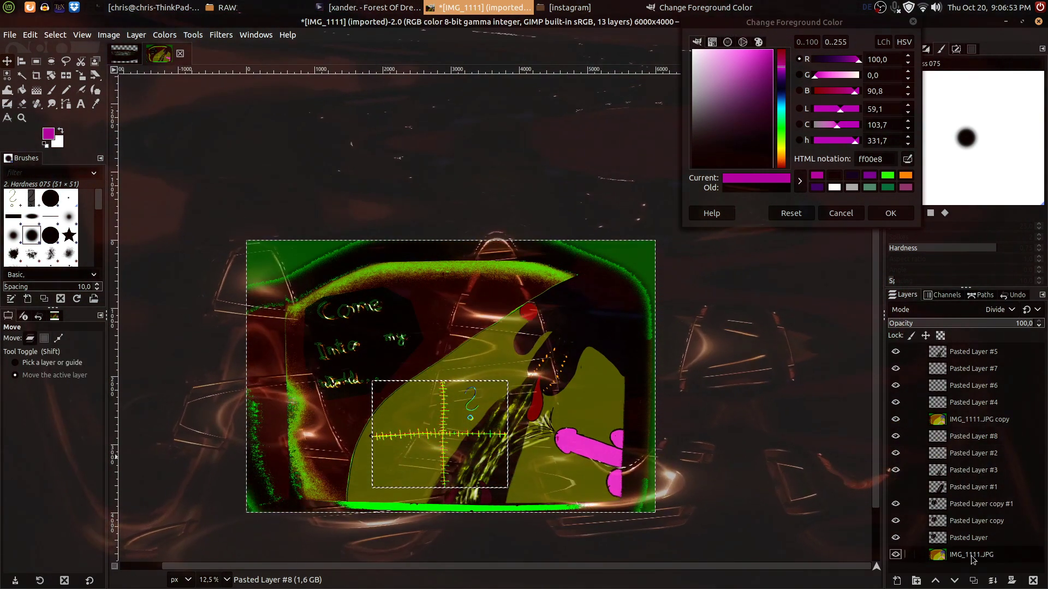
{"action": "left_click_drag", "start_coordinate": [548, 391], "coordinate": [601, 335]}
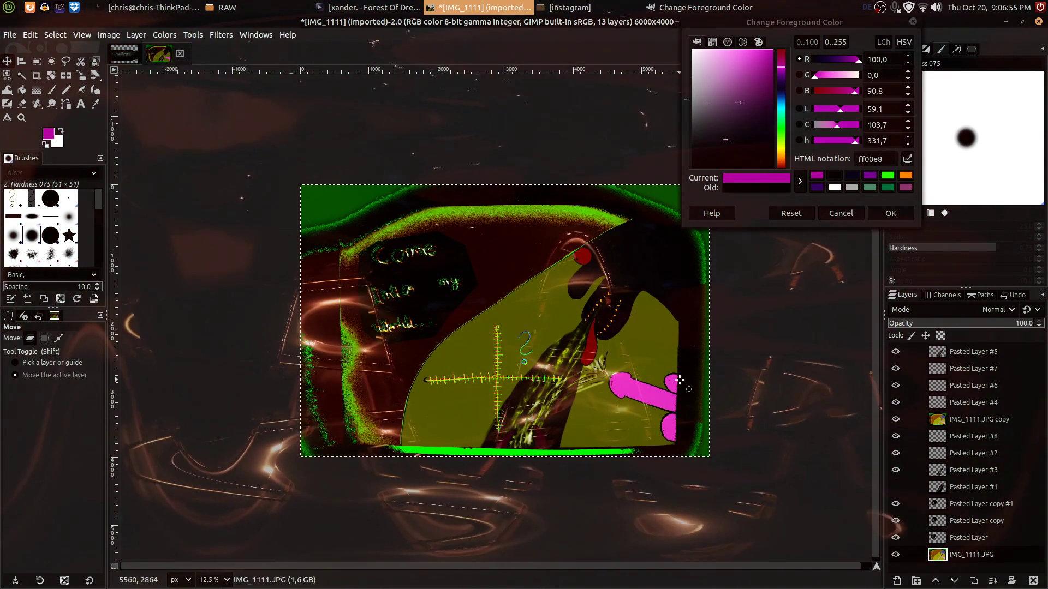
{"action": "left_click", "coordinate": [955, 419]}
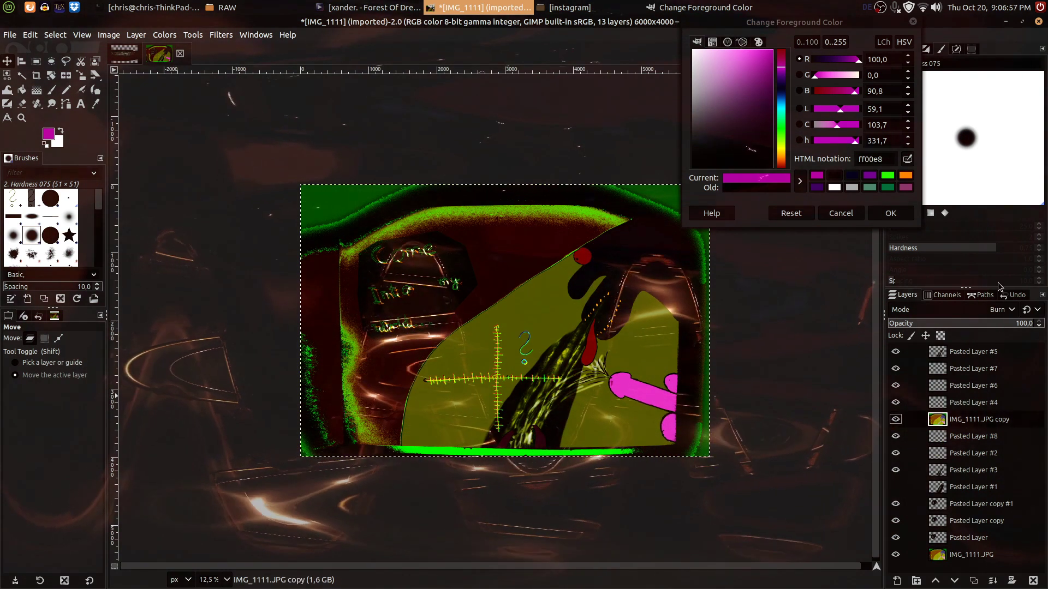
{"action": "scroll", "coordinate": [999, 313], "scroll_direction": "down", "scroll_amount": 1}
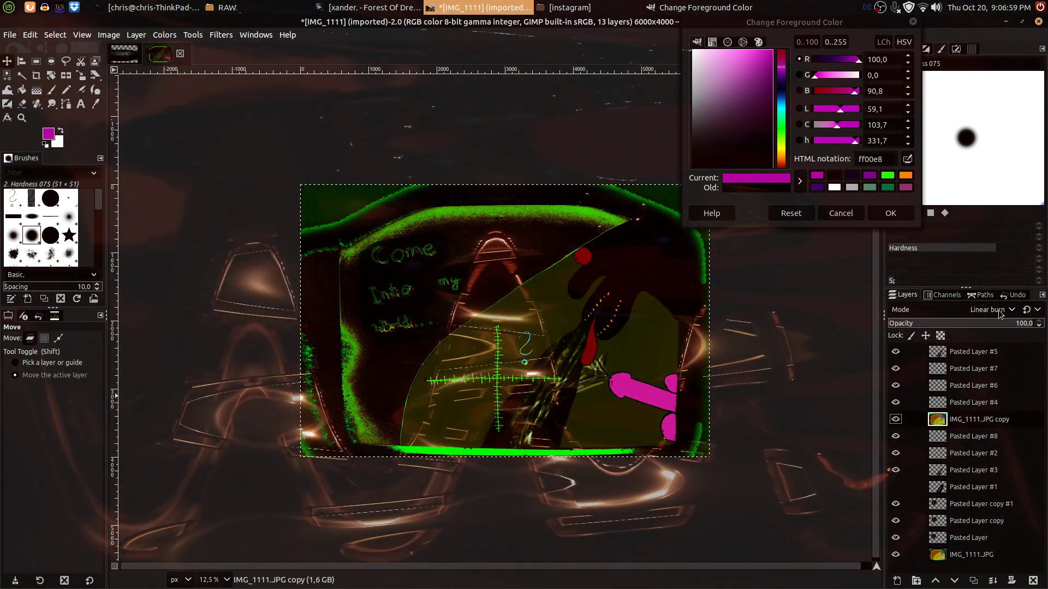
{"action": "scroll", "coordinate": [998, 314], "scroll_direction": "up", "scroll_amount": 2}
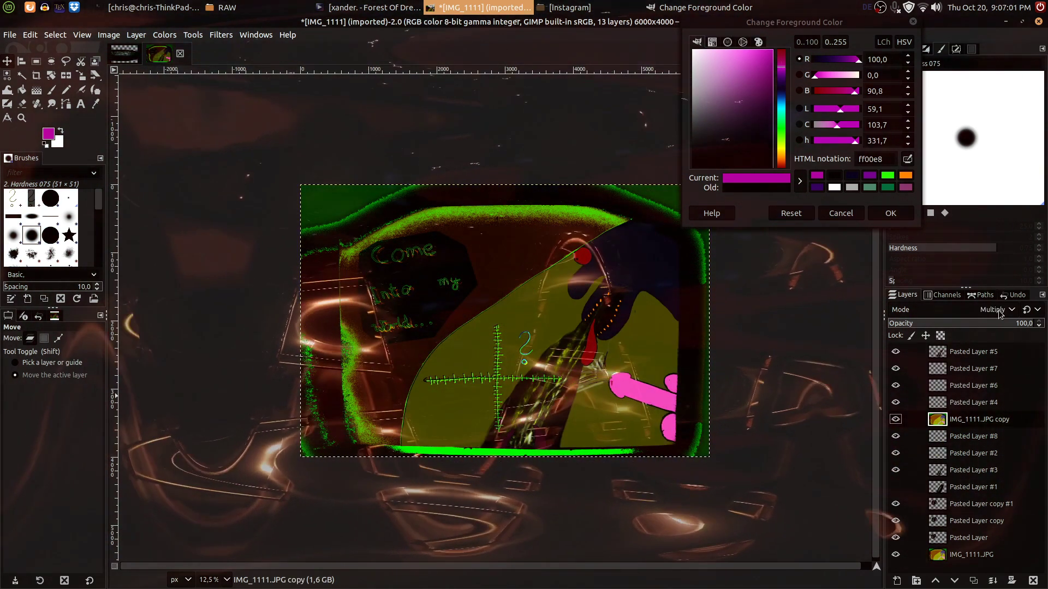
{"action": "scroll", "coordinate": [998, 314], "scroll_direction": "down", "scroll_amount": 1}
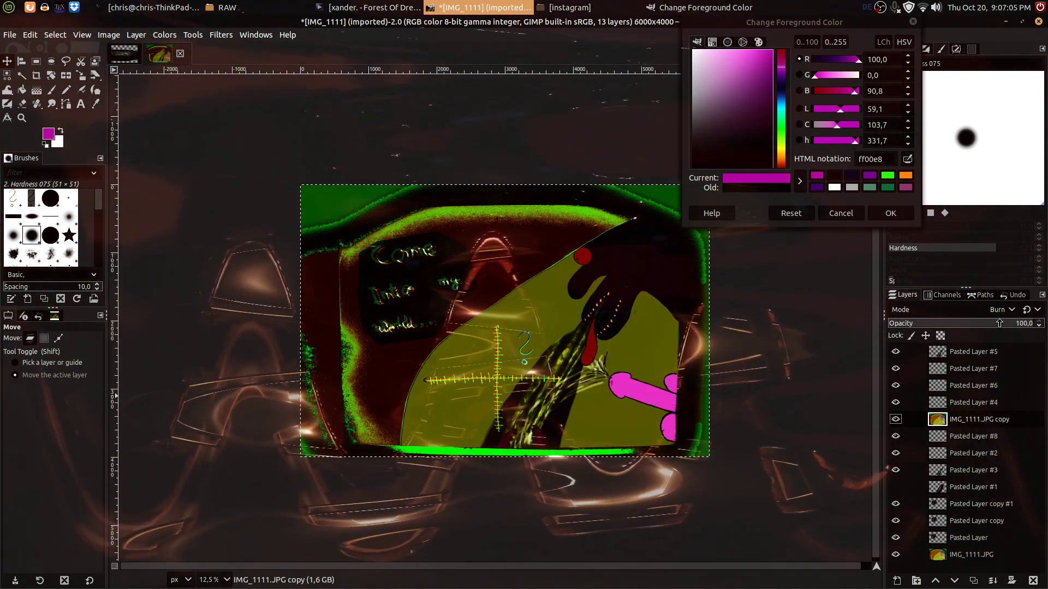
{"action": "left_click_drag", "start_coordinate": [999, 324], "coordinate": [946, 326]}
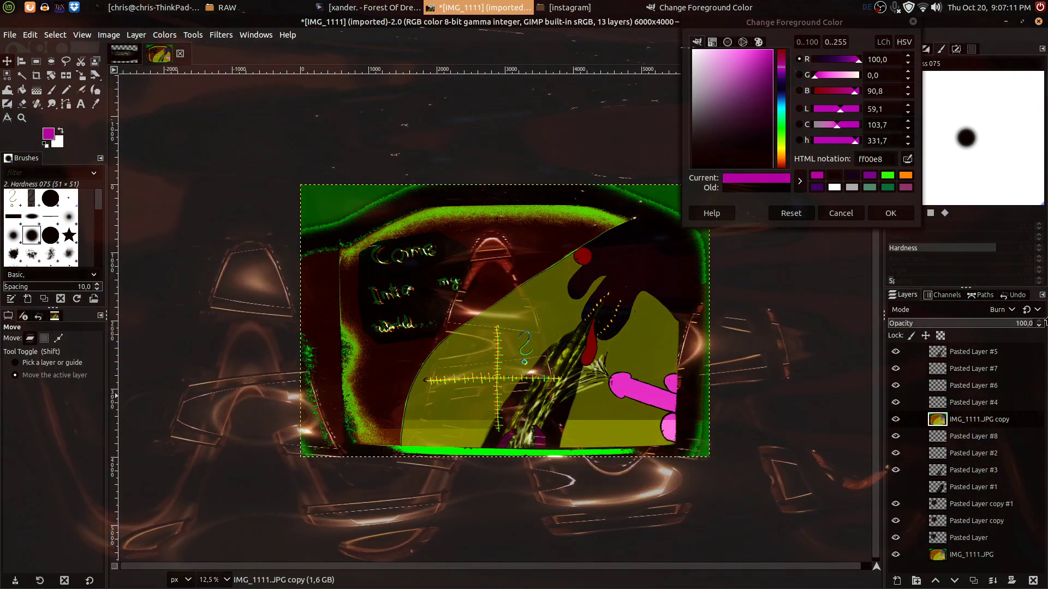
Accept magenta ff00e8 as the foreground color.
{"action": "left_click", "coordinate": [894, 214]}
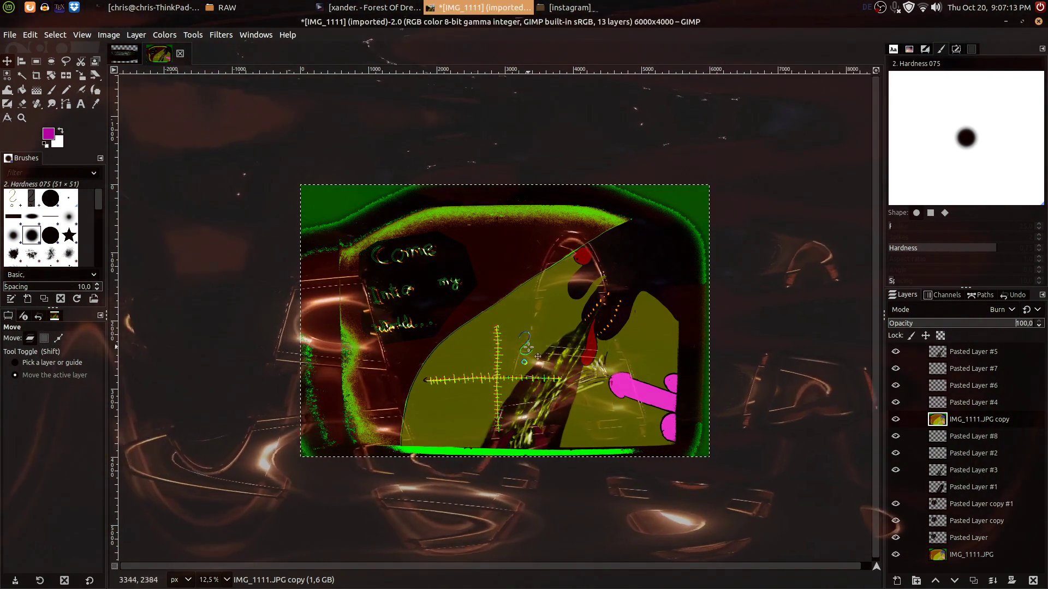
Merge all visible layers into one, with the final layer expanded as necessary.
{"action": "scroll", "coordinate": [530, 348], "scroll_direction": "up", "scroll_amount": 3}
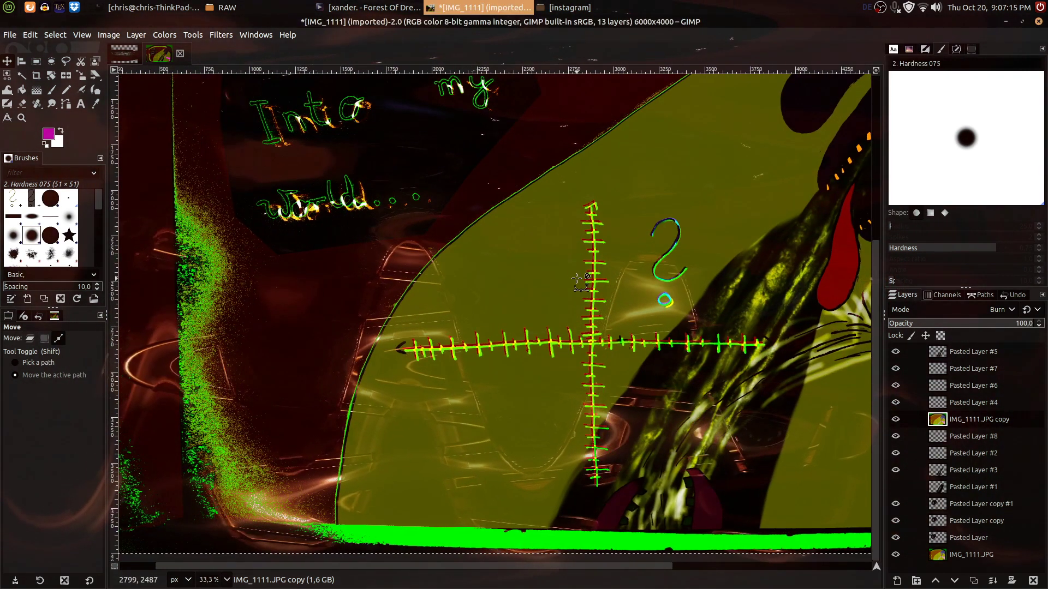
{"action": "scroll", "coordinate": [577, 279], "scroll_direction": "down", "scroll_amount": 2}
{"action": "left_click_drag", "start_coordinate": [543, 221], "coordinate": [537, 275]}
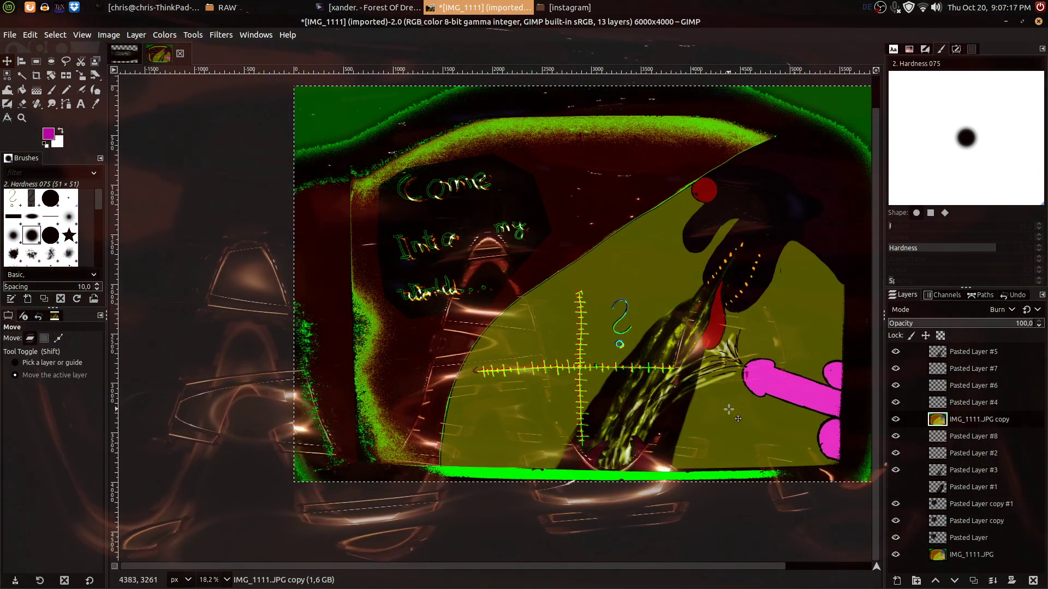
{"action": "left_click", "coordinate": [993, 580], "text": "ctrl"}
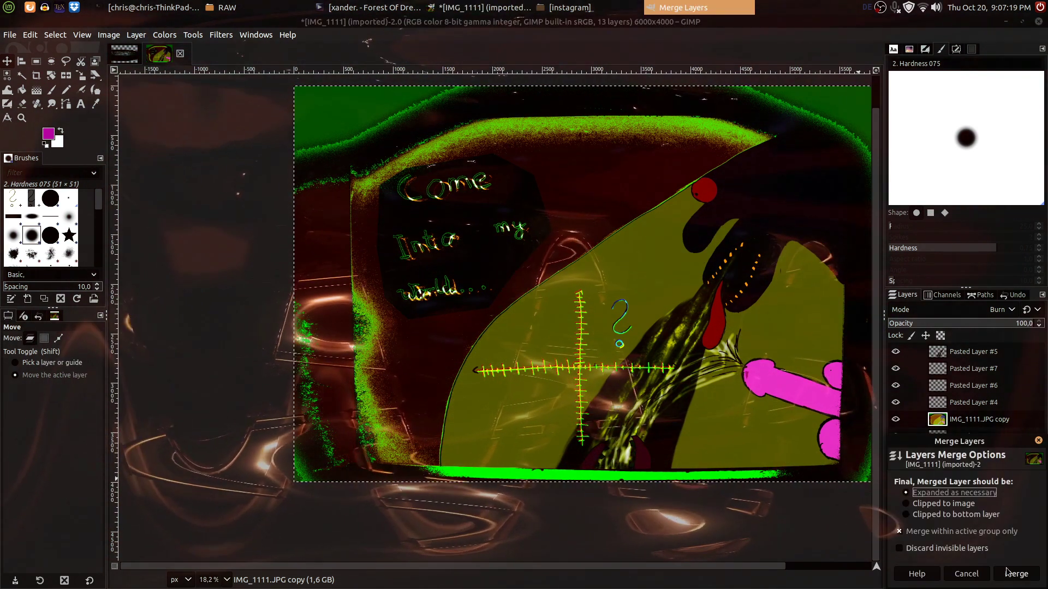
{"action": "left_click", "coordinate": [1016, 574]}
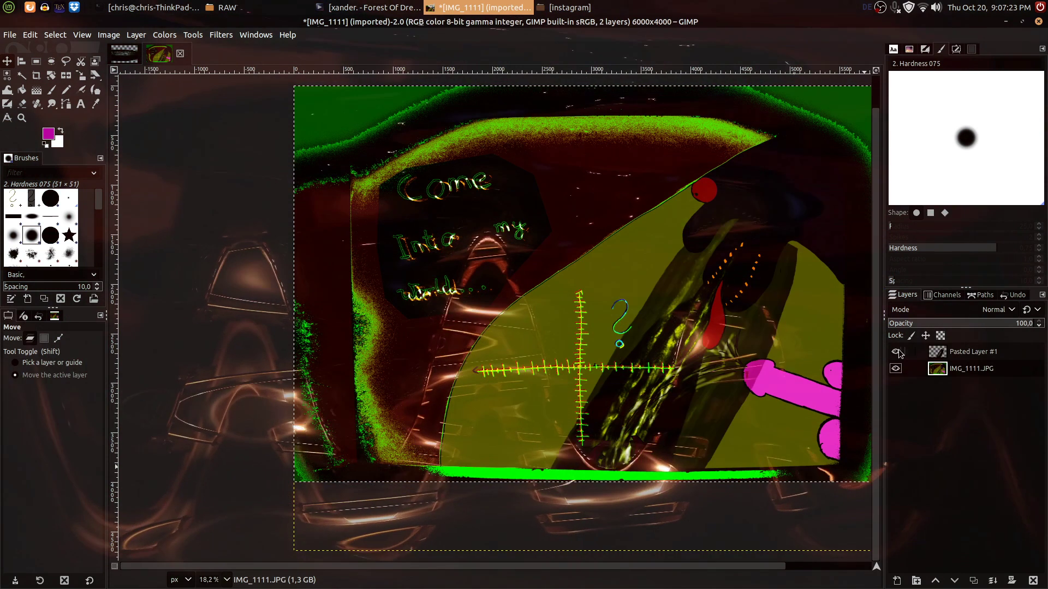
Delete the leftover Pasted Layer #1.
{"action": "left_click", "coordinate": [956, 355]}
{"action": "left_click", "coordinate": [1032, 577]}
{"action": "left_click_drag", "start_coordinate": [790, 339], "coordinate": [755, 330]}
{"action": "scroll", "coordinate": [682, 308], "scroll_direction": "up", "scroll_amount": 4}
{"action": "scroll", "coordinate": [645, 310], "scroll_direction": "down", "scroll_amount": 4}
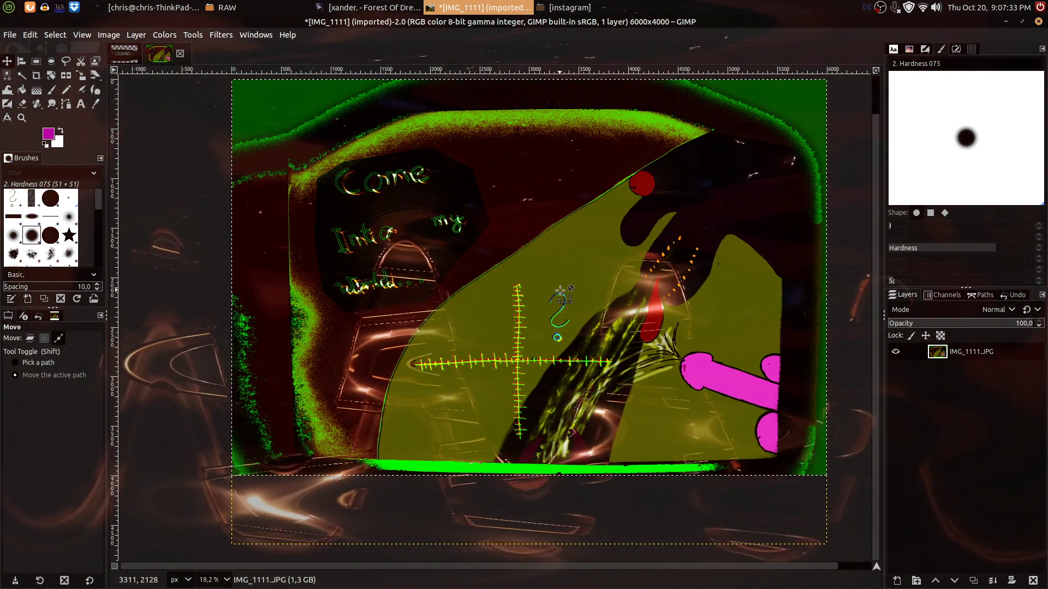
Resize the merged IMG_1111.JPG layer to the image size.
{"action": "scroll", "coordinate": [559, 290], "scroll_direction": "down", "scroll_amount": 1, "text": "ctrl"}
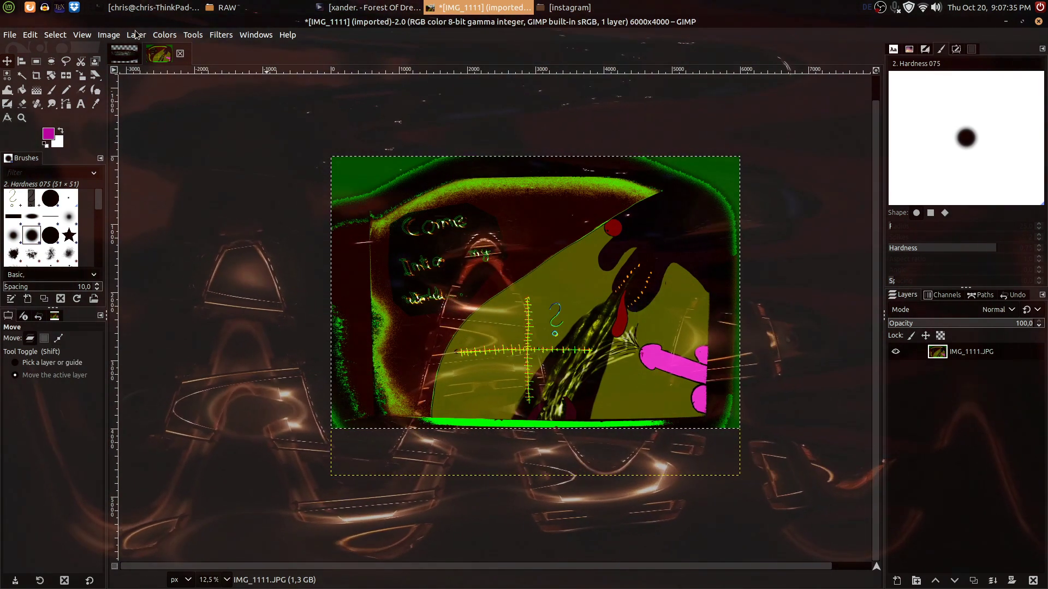
{"action": "left_click", "coordinate": [136, 34]}
{"action": "left_click", "coordinate": [173, 212]}
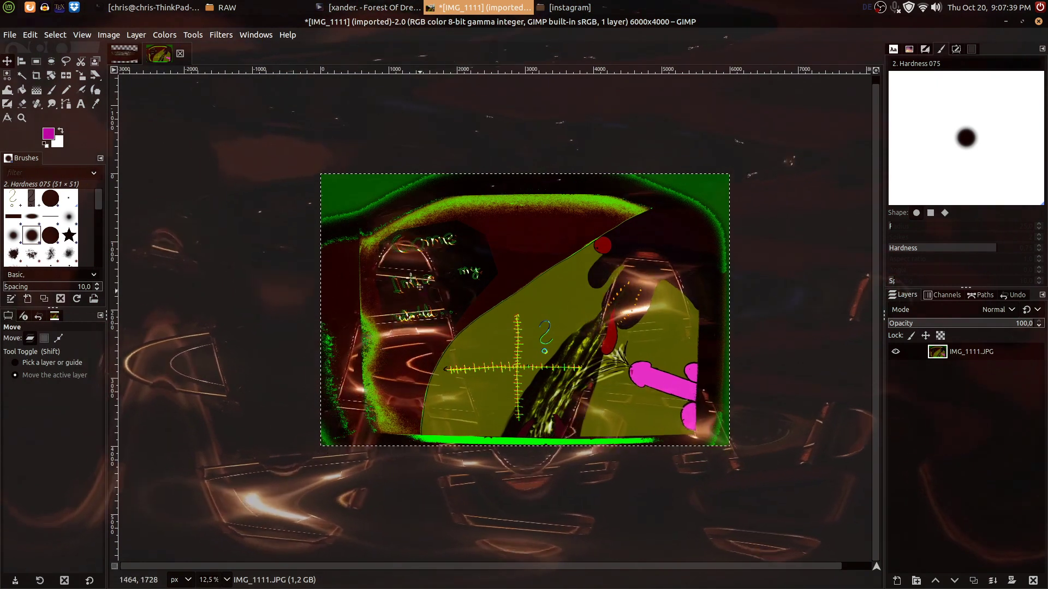
Start exporting the image and choose the Himitsu/Youtube/Illustrations folder as the destination.
{"action": "left_click", "coordinate": [10, 34]}
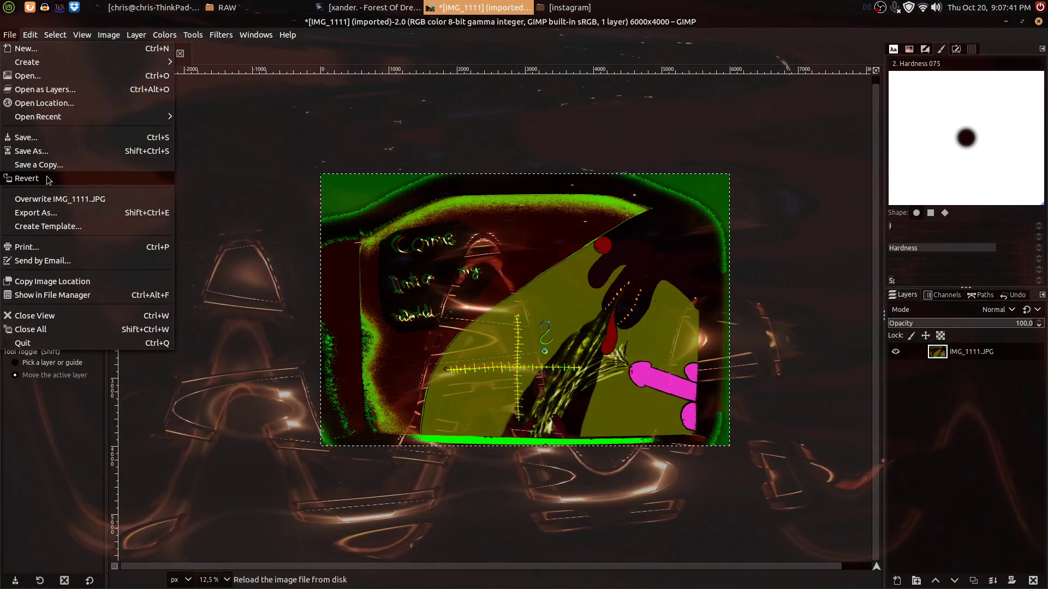
{"action": "left_click", "coordinate": [55, 213]}
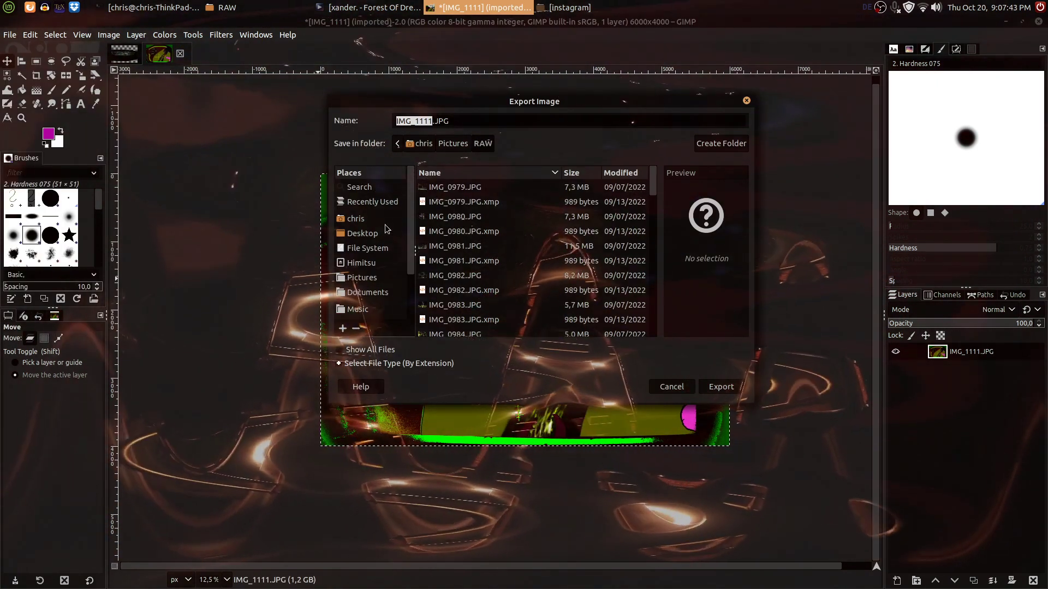
{"action": "scroll", "coordinate": [371, 265], "scroll_direction": "down", "scroll_amount": 3}
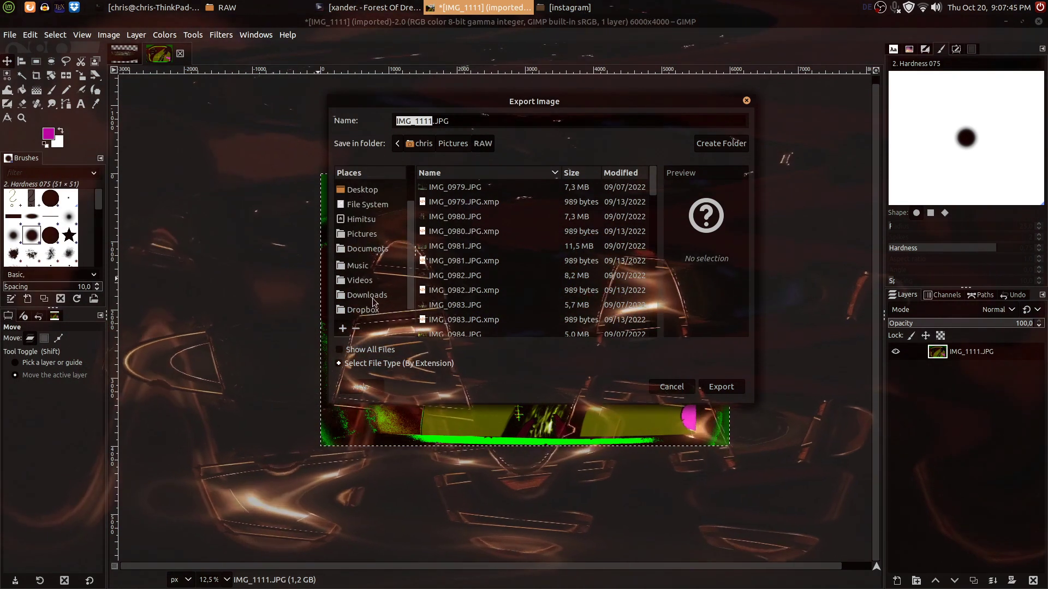
{"action": "left_click", "coordinate": [361, 218]}
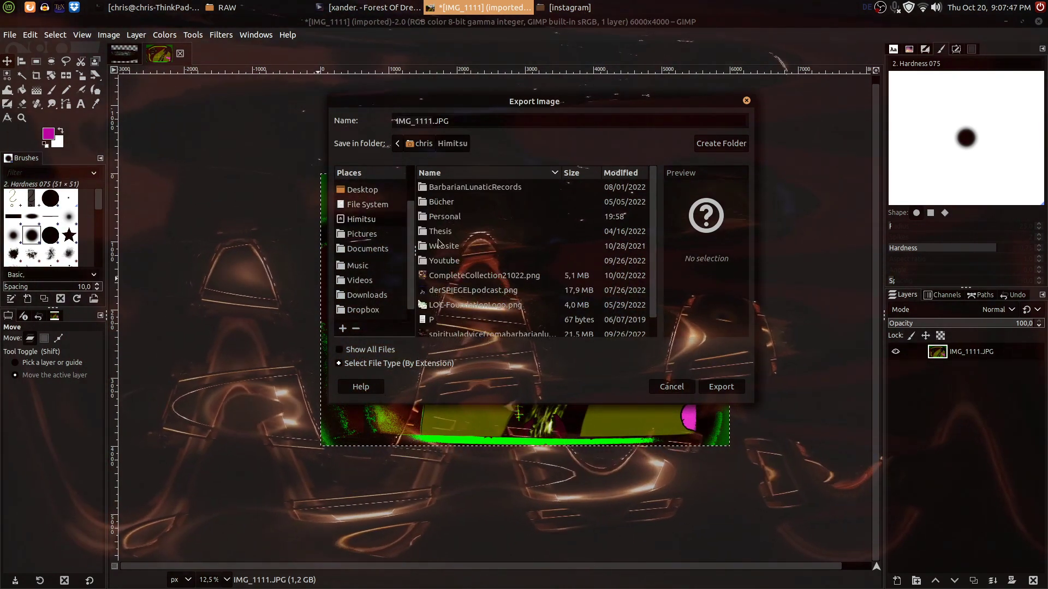
{"action": "double_click", "coordinate": [445, 262]}
{"action": "double_click", "coordinate": [447, 202]}
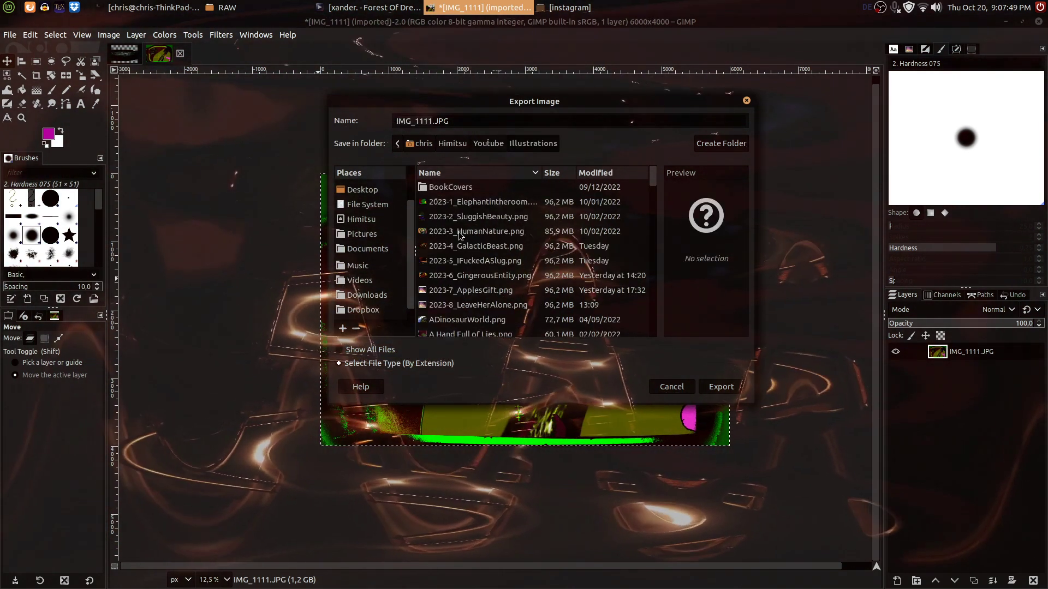
Name the export 2023-9_JerkingOff.png, based on the existing 2023-8_LeaveHerAlone.png name, and export it with the preset PNG options.
{"action": "left_click", "coordinate": [475, 305]}
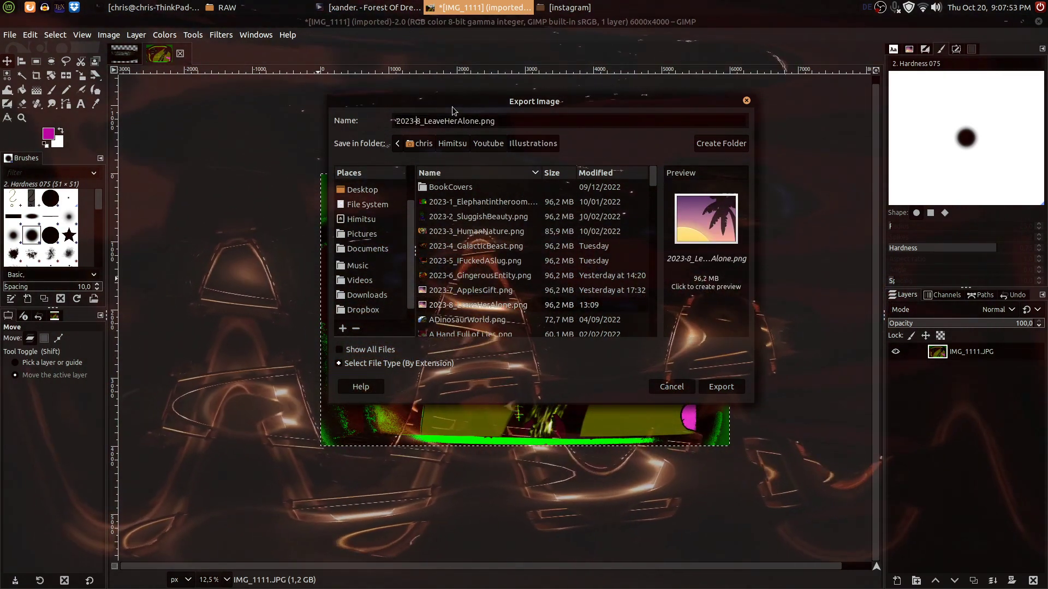
{"action": "key", "text": "BackSpace"}
{"action": "type", "text": "9"}
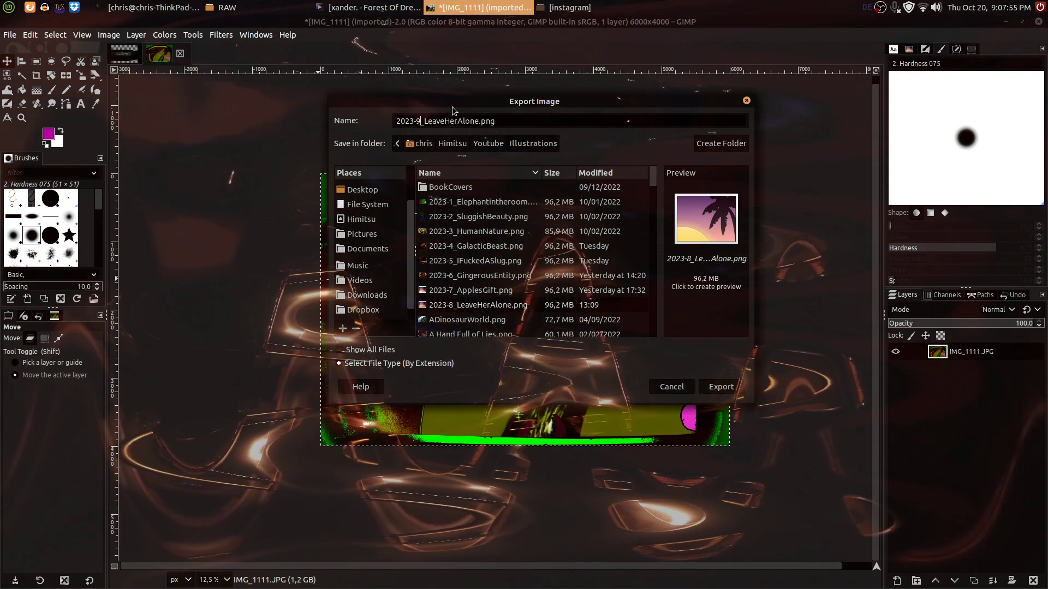
{"action": "key", "text": "Right"}
{"action": "key", "text": "ctrl+shift+Right"}
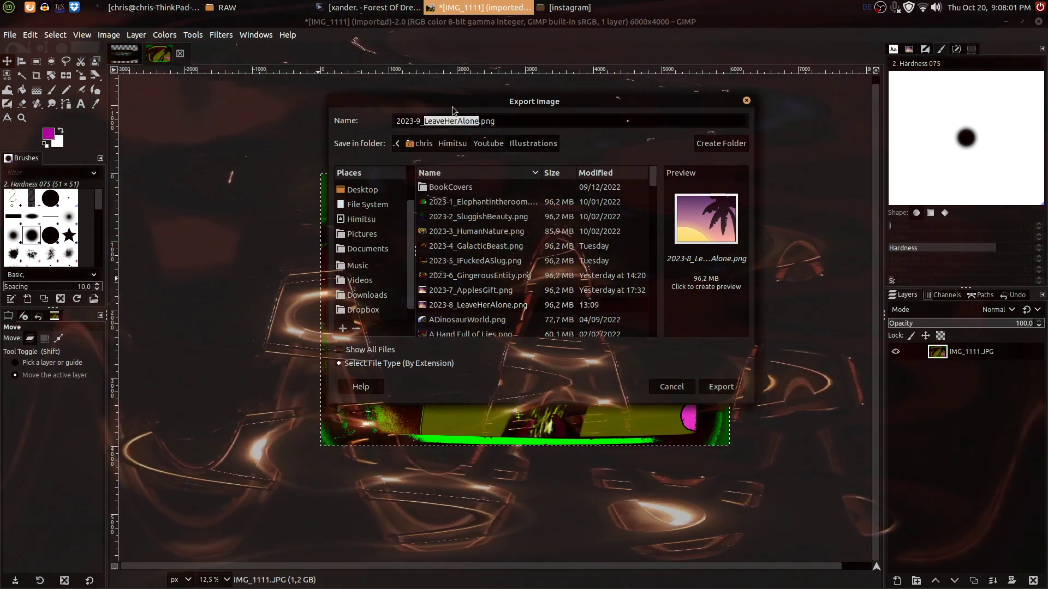
{"action": "key", "text": "BackSpace"}
{"action": "type", "text": "JerkingOf"}
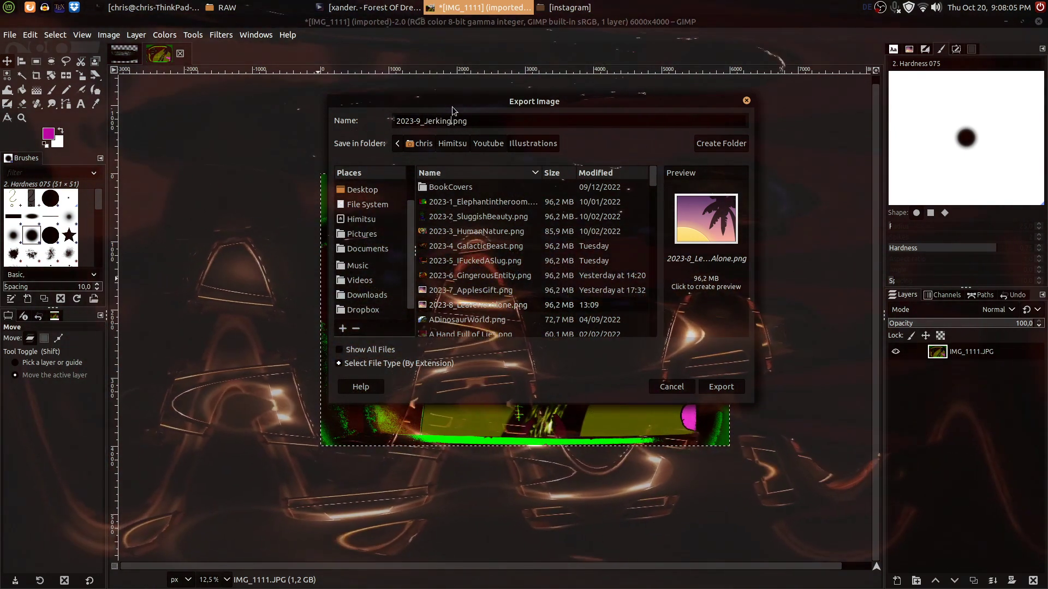
{"action": "type", "text": "f"}
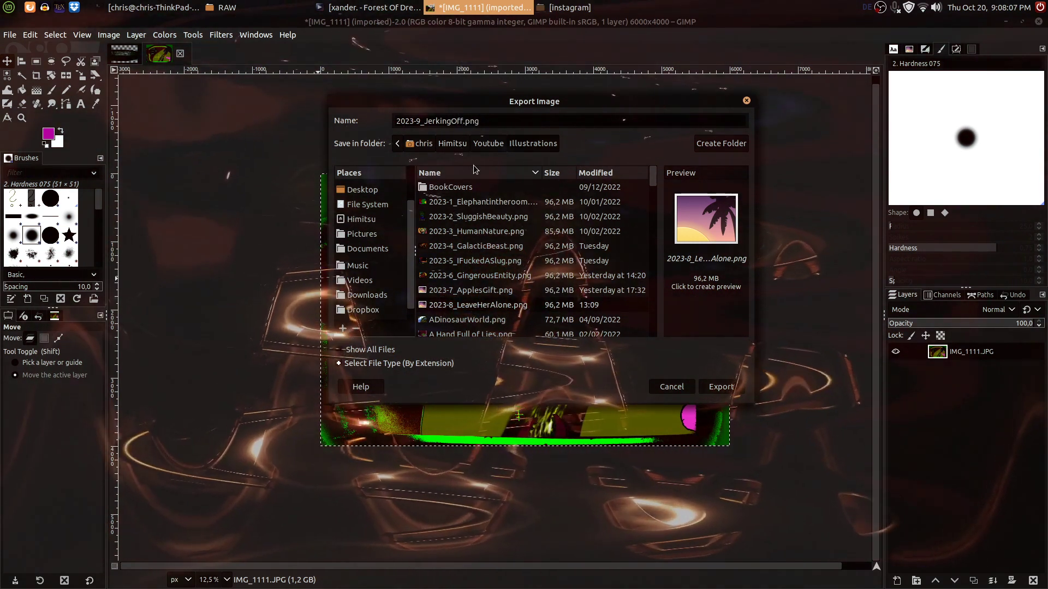
{"action": "left_click", "coordinate": [711, 387]}
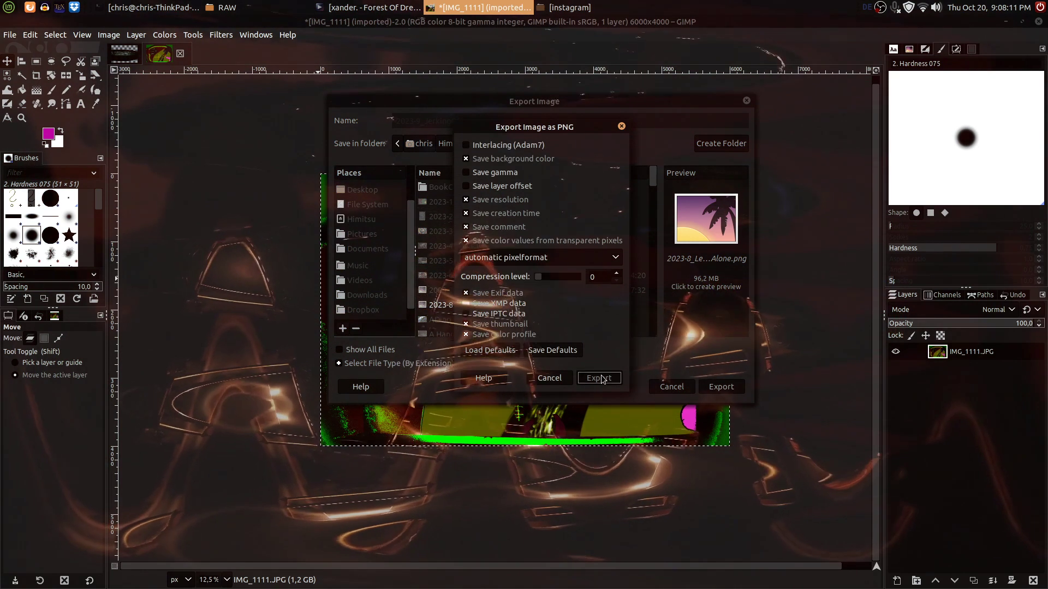
{"action": "left_click", "coordinate": [602, 375]}
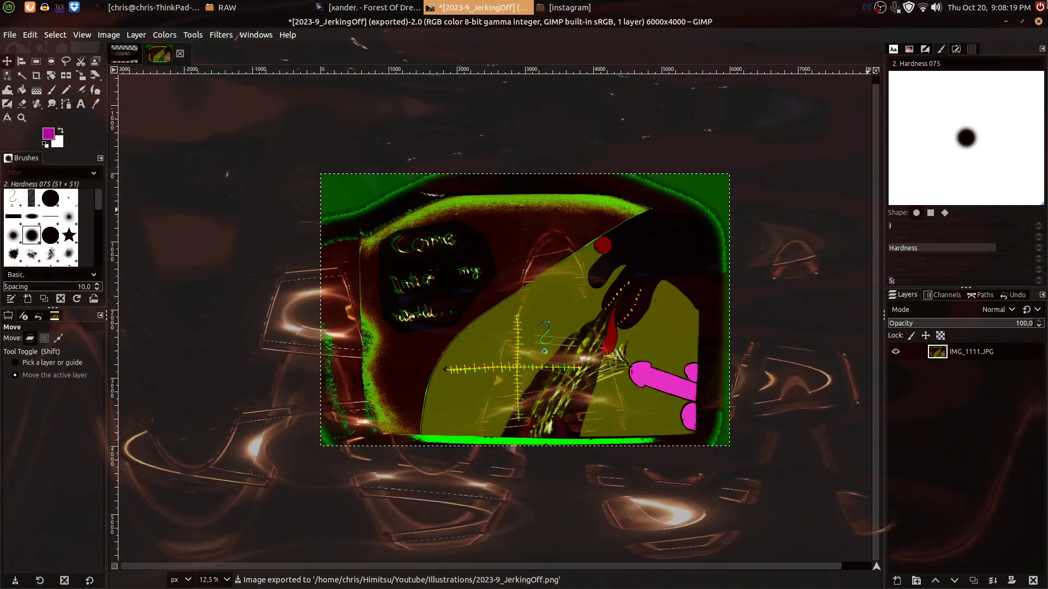
Request to quit the image editor and raise the screen brightness.
{"action": "left_click", "coordinate": [1038, 23]}
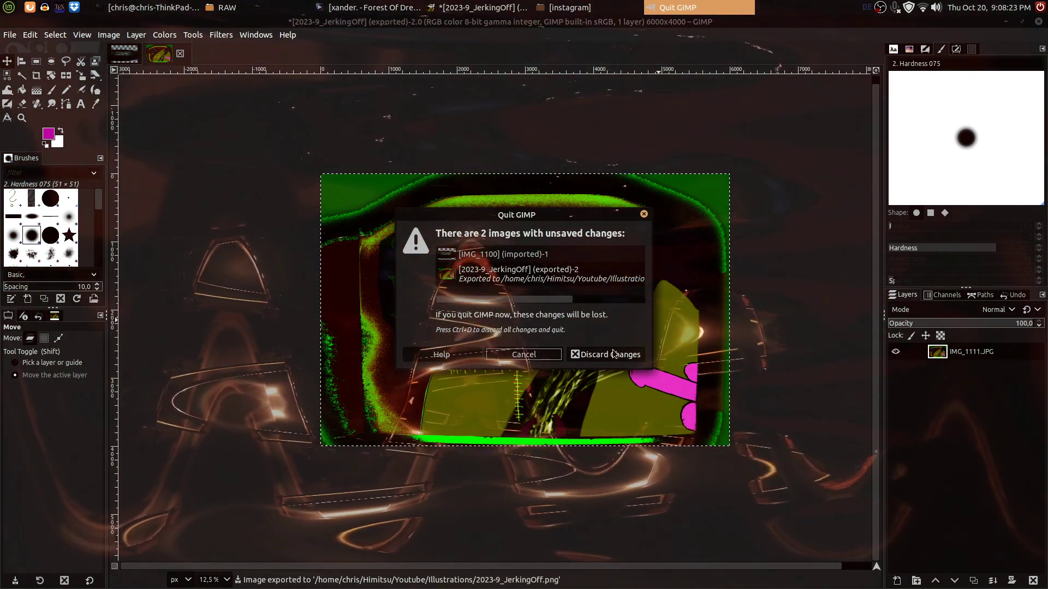
{"action": "key", "text": "XF86MonBrightnessUp"}
{"action": "key", "text": "XF86MonBrightnessUp"}
{"action": "key", "text": "XF86MonBrightnessUp"}
{"action": "key", "text": "XF86MonBrightnessUp"}
{"action": "key", "text": "XF86MonBrightnessUp"}
{"action": "key", "text": "XF86MonBrightnessUp"}
{"action": "key", "text": "XF86MonBrightnessUp"}
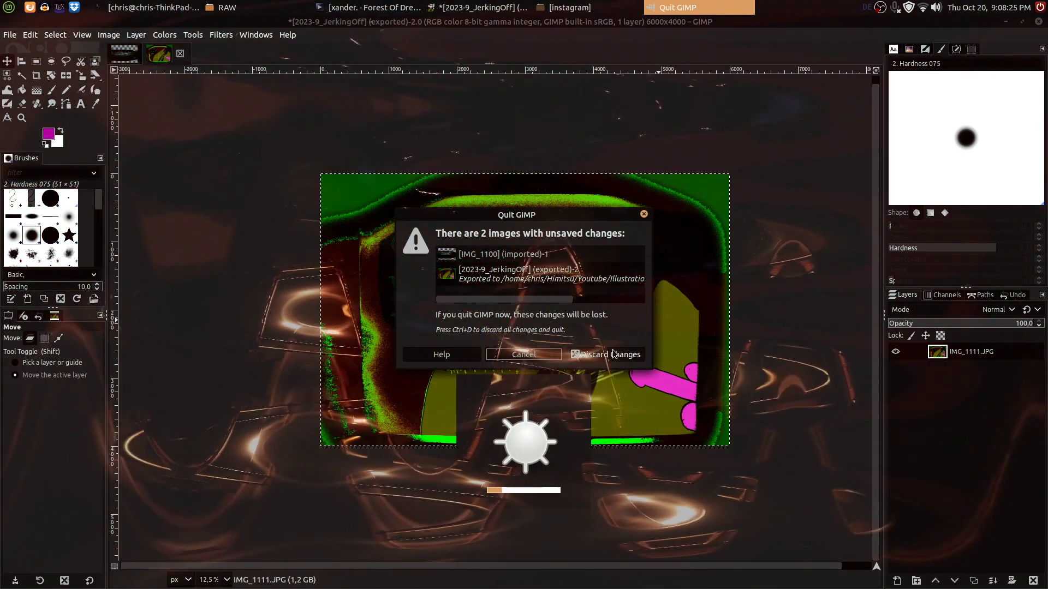
{"action": "key", "text": "XF86MonBrightnessUp"}
{"action": "key", "text": "XF86MonBrightnessUp"}
{"action": "key", "text": "XF86MonBrightnessUp"}
{"action": "key", "text": "XF86MonBrightnessUp"}
{"action": "key", "text": "XF86MonBrightnessUp"}
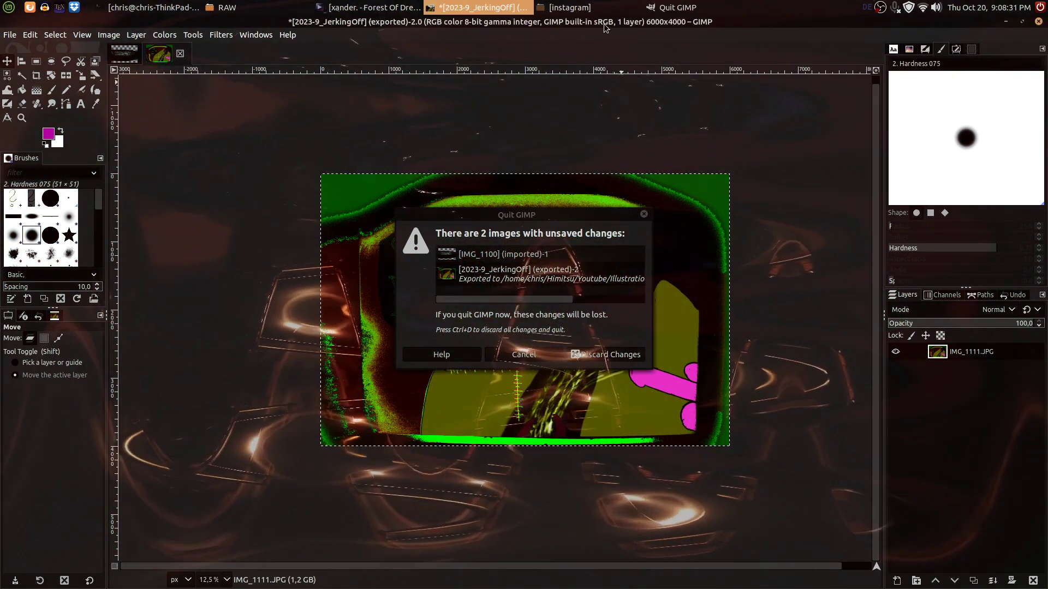
Switch to the file manager and open 2023-9_JerkingOff.png from the Himitsu/Youtube/Illustrations folder.
{"action": "left_click", "coordinate": [564, 7]}
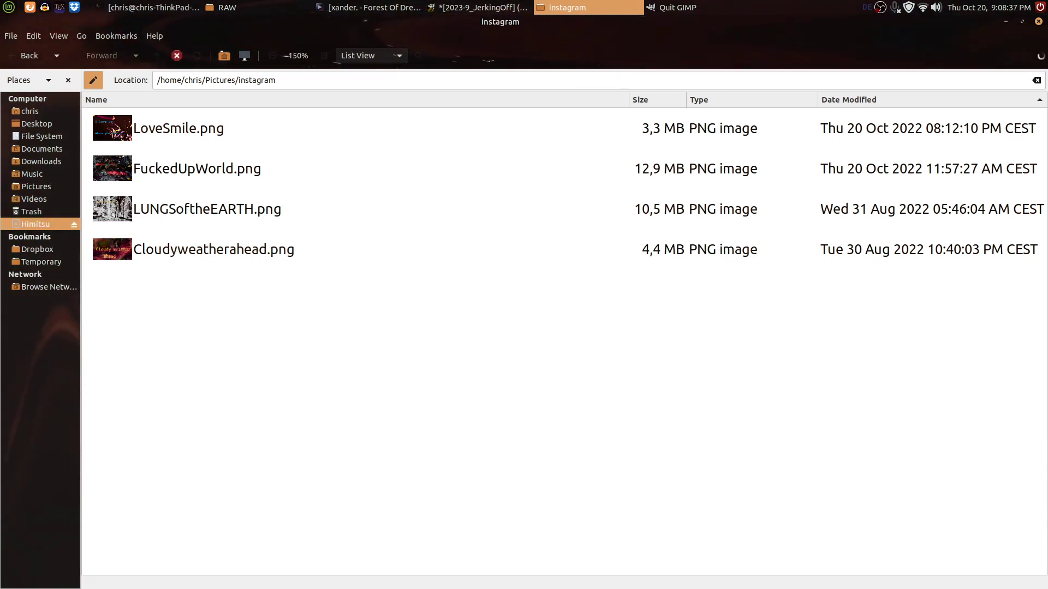
{"action": "left_click", "coordinate": [36, 225]}
{"action": "double_click", "coordinate": [128, 211]}
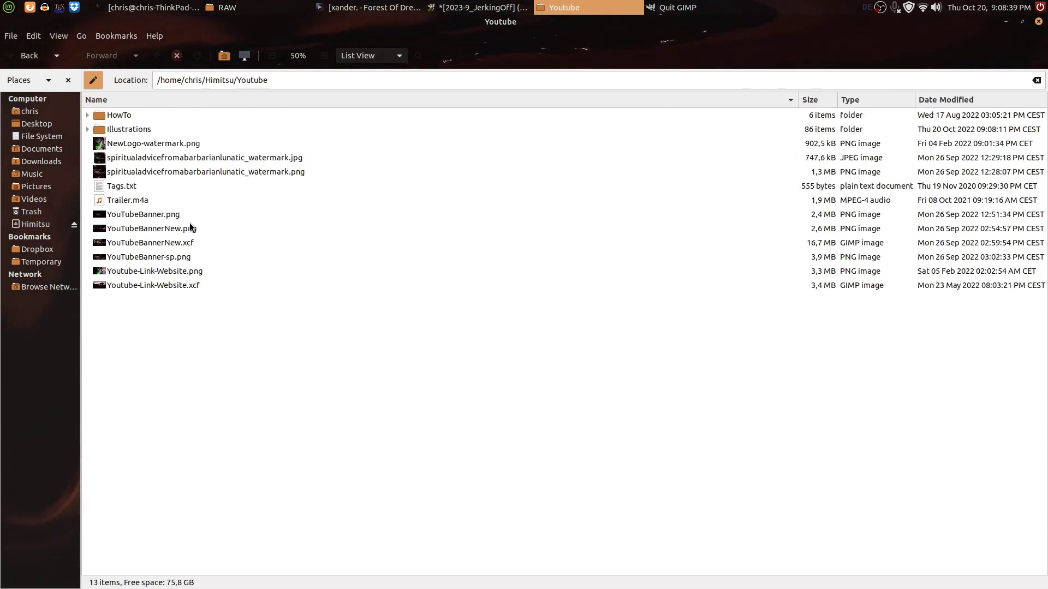
{"action": "double_click", "coordinate": [128, 129]}
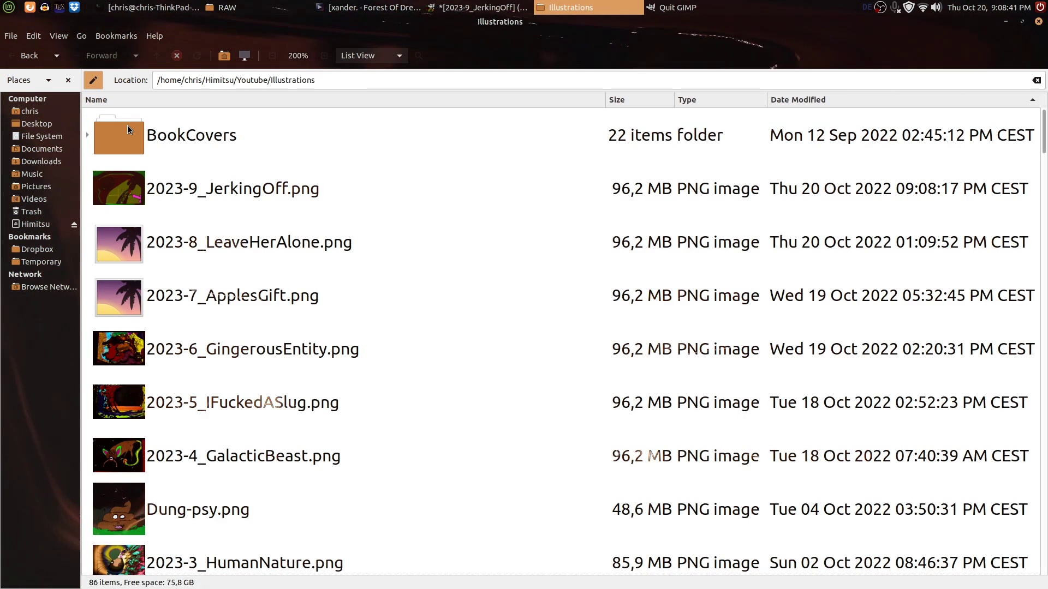
{"action": "double_click", "coordinate": [191, 190]}
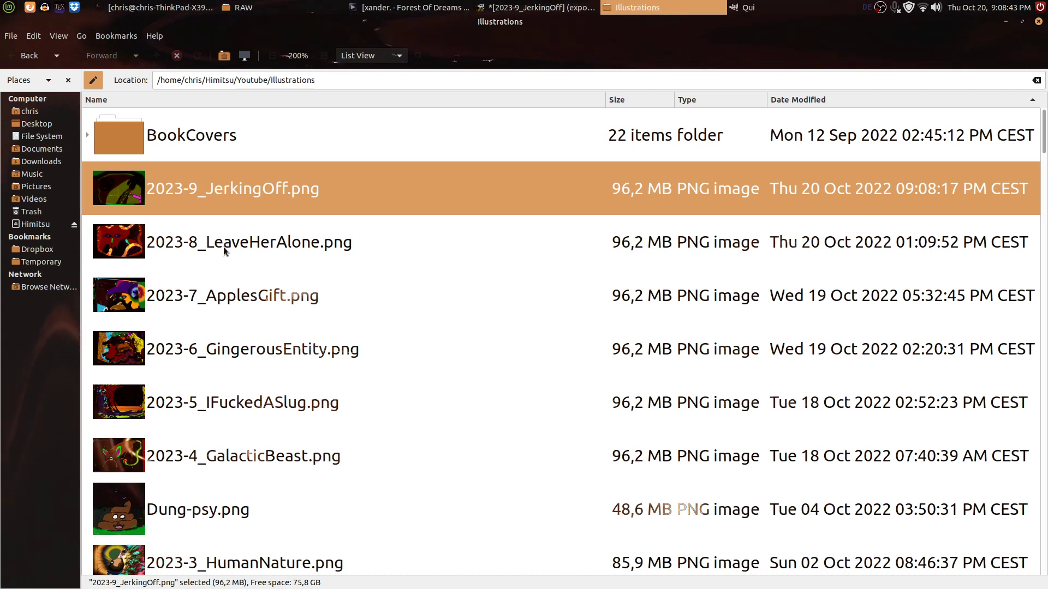